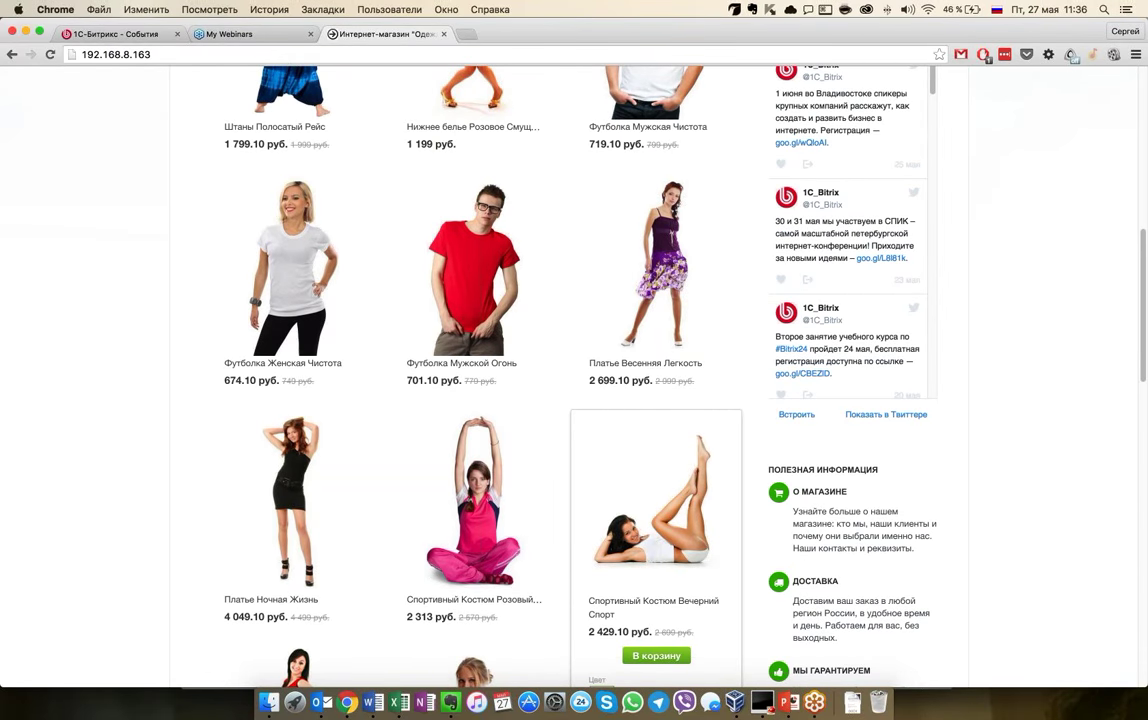
Add the white Футболка Мужская Чистота to the cart and go to the cart
{"action": "scroll", "coordinate": [656, 500], "scroll_direction": "up", "scroll_amount": 1}
{"action": "scroll", "coordinate": [758, 405], "scroll_direction": "up", "scroll_amount": 5}
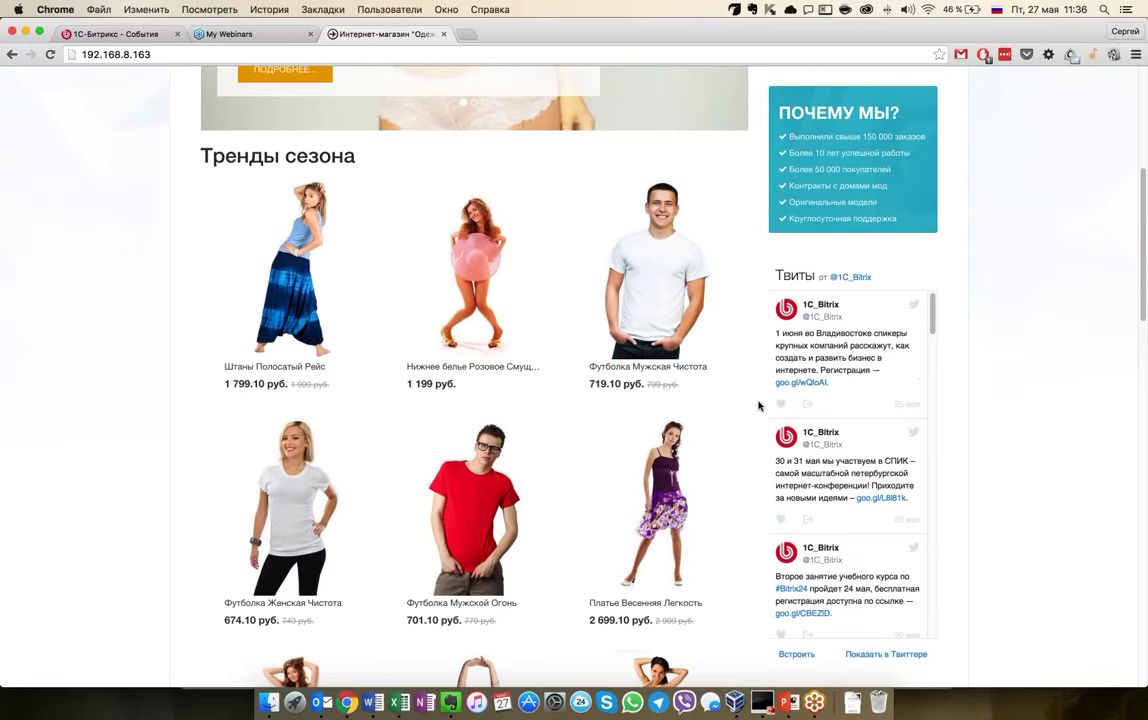
{"action": "scroll", "coordinate": [758, 405], "scroll_direction": "up", "scroll_amount": 7}
{"action": "scroll", "coordinate": [894, 274], "scroll_direction": "up", "scroll_amount": 2}
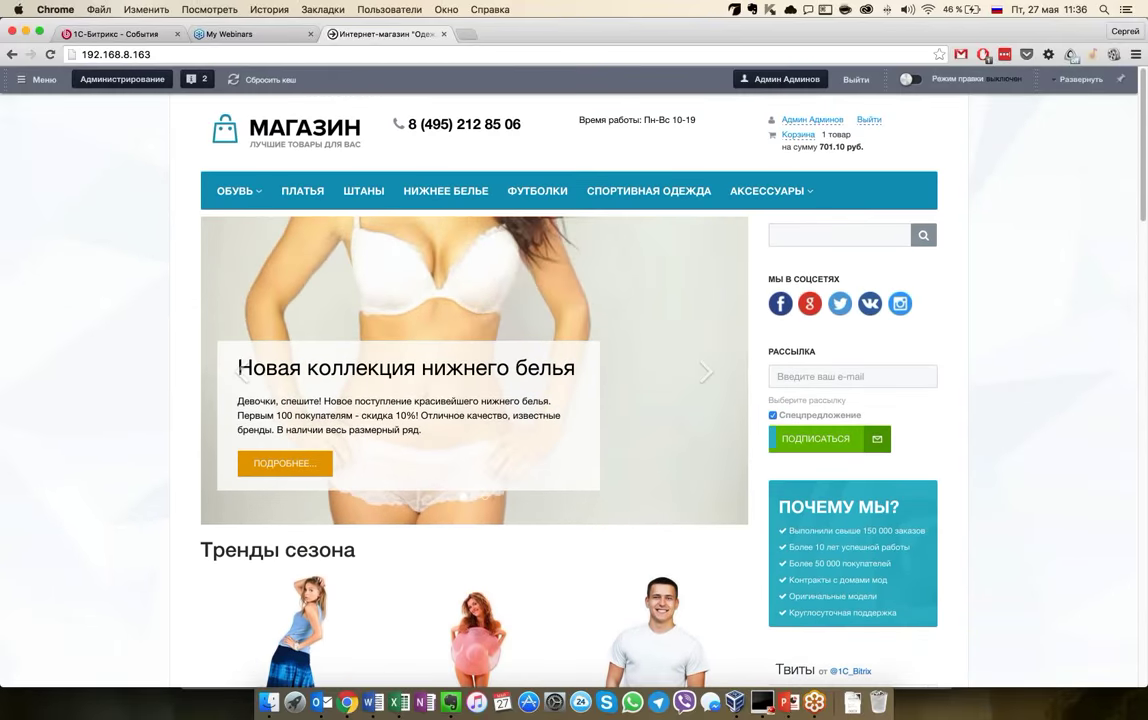
{"action": "mouse_move", "coordinate": [768, 174]}
{"action": "scroll", "coordinate": [768, 174], "scroll_direction": "down", "scroll_amount": 8}
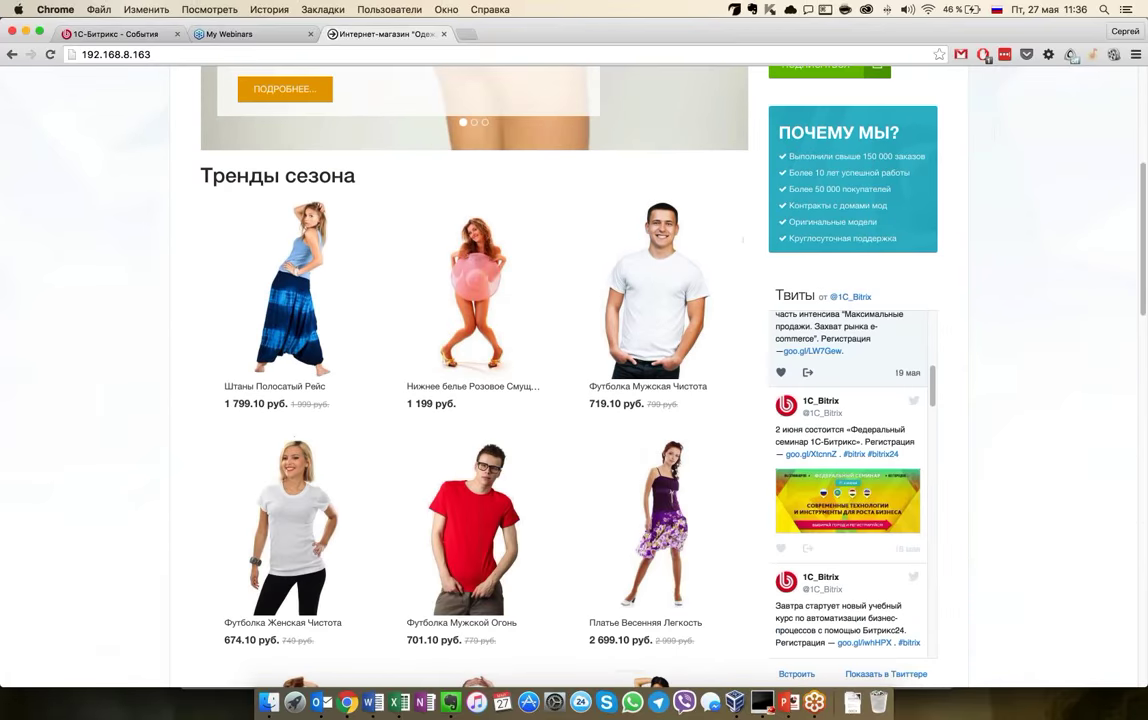
{"action": "scroll", "coordinate": [655, 500], "scroll_direction": "down", "scroll_amount": 3}
{"action": "mouse_move", "coordinate": [655, 250]}
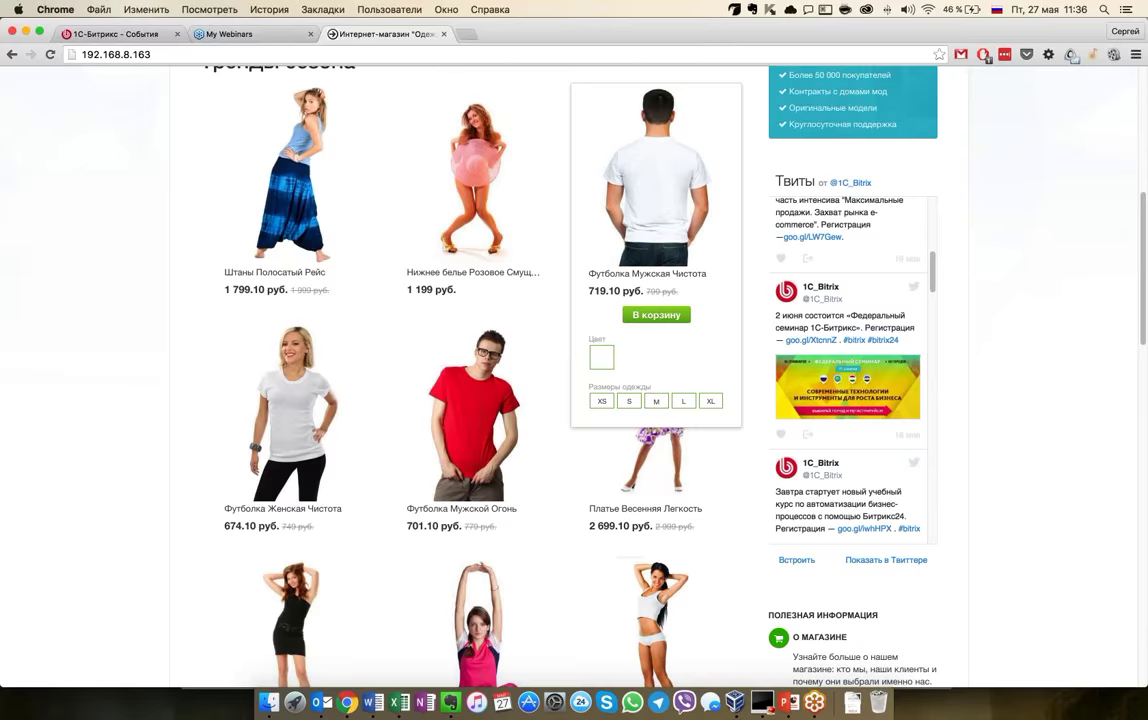
{"action": "left_click", "coordinate": [656, 314]}
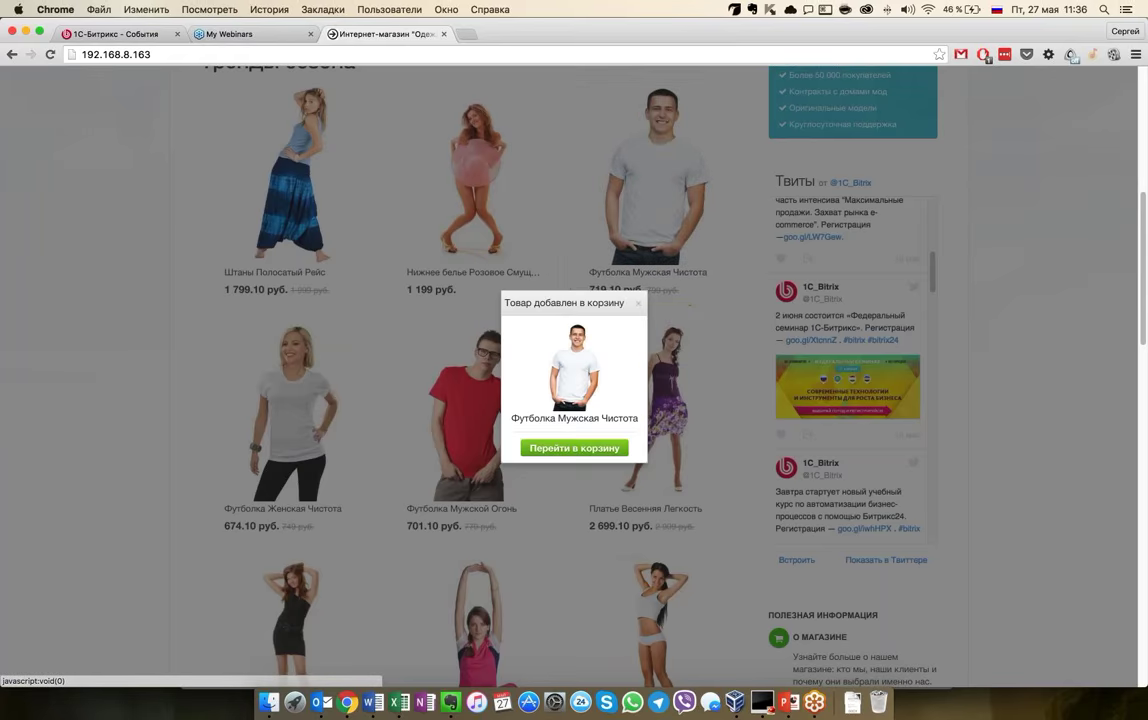
{"action": "left_click", "coordinate": [574, 447]}
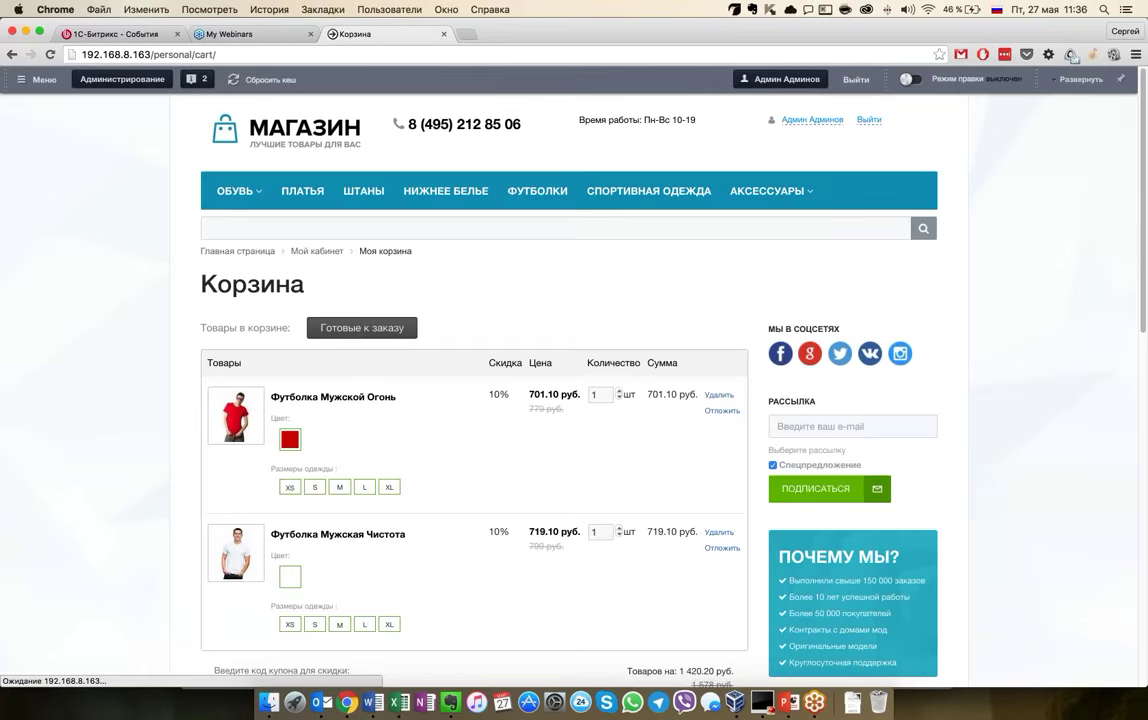
Choose red as the first T-shirt's colour in the cart
{"action": "scroll", "coordinate": [108, 454], "scroll_direction": "down", "scroll_amount": 3}
{"action": "scroll", "coordinate": [151, 477], "scroll_direction": "down", "scroll_amount": 2}
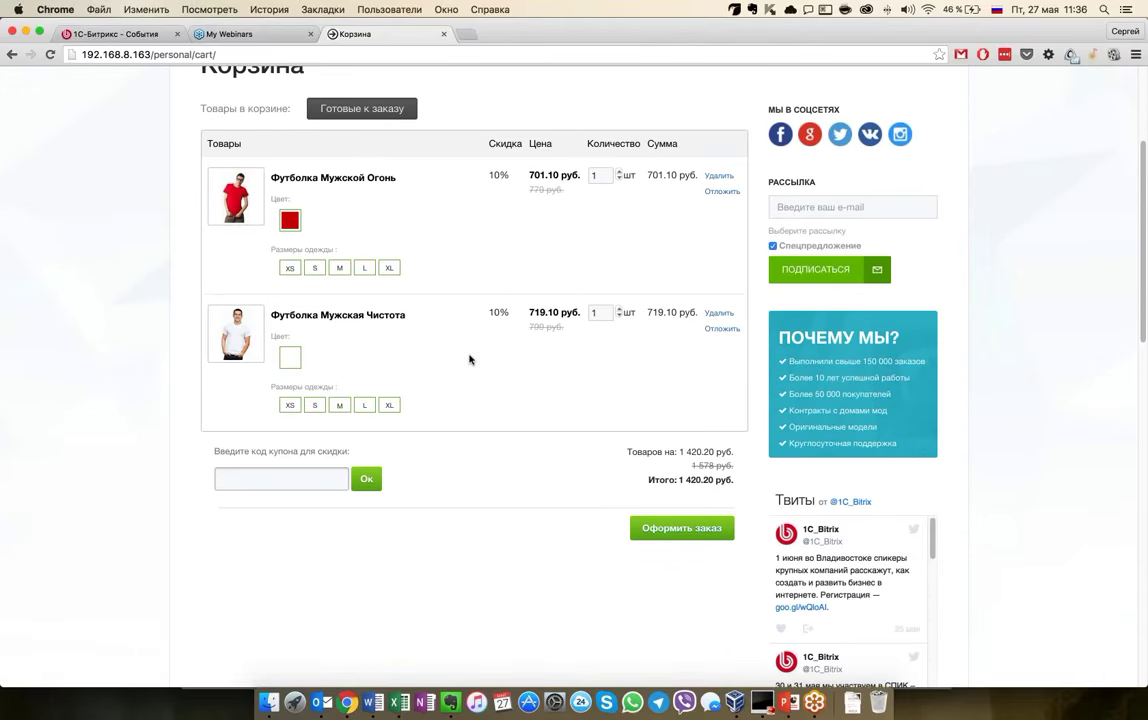
{"action": "scroll", "coordinate": [469, 360], "scroll_direction": "up", "scroll_amount": 3}
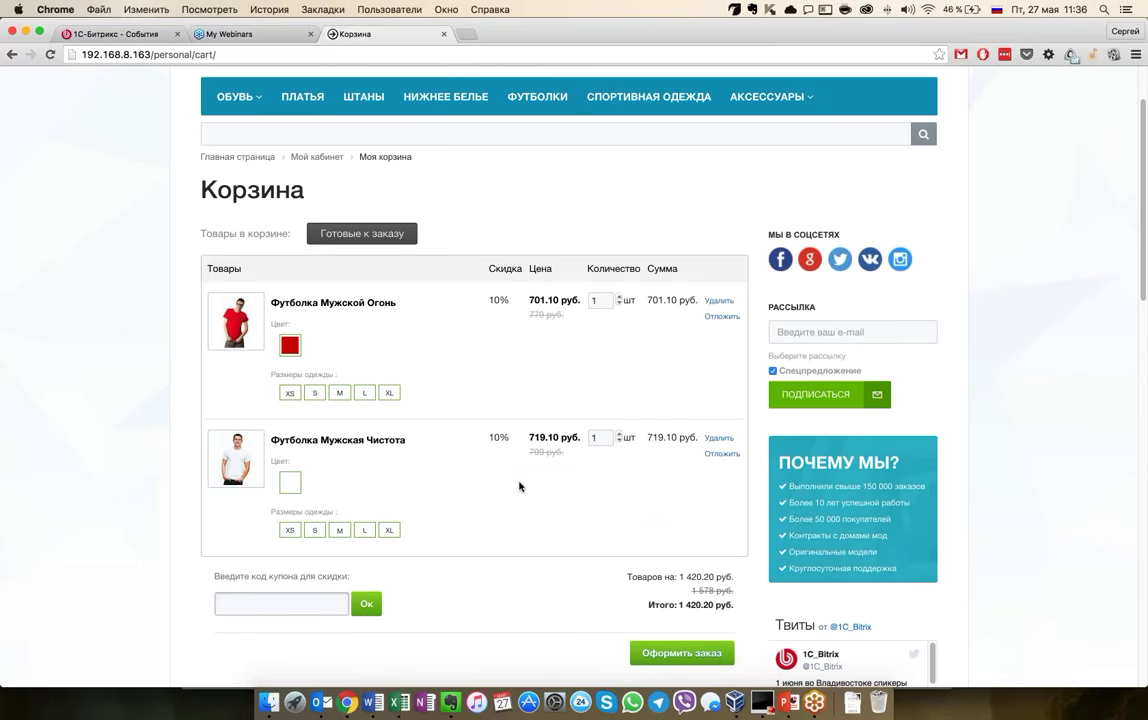
{"action": "scroll", "coordinate": [519, 487], "scroll_direction": "down", "scroll_amount": 1}
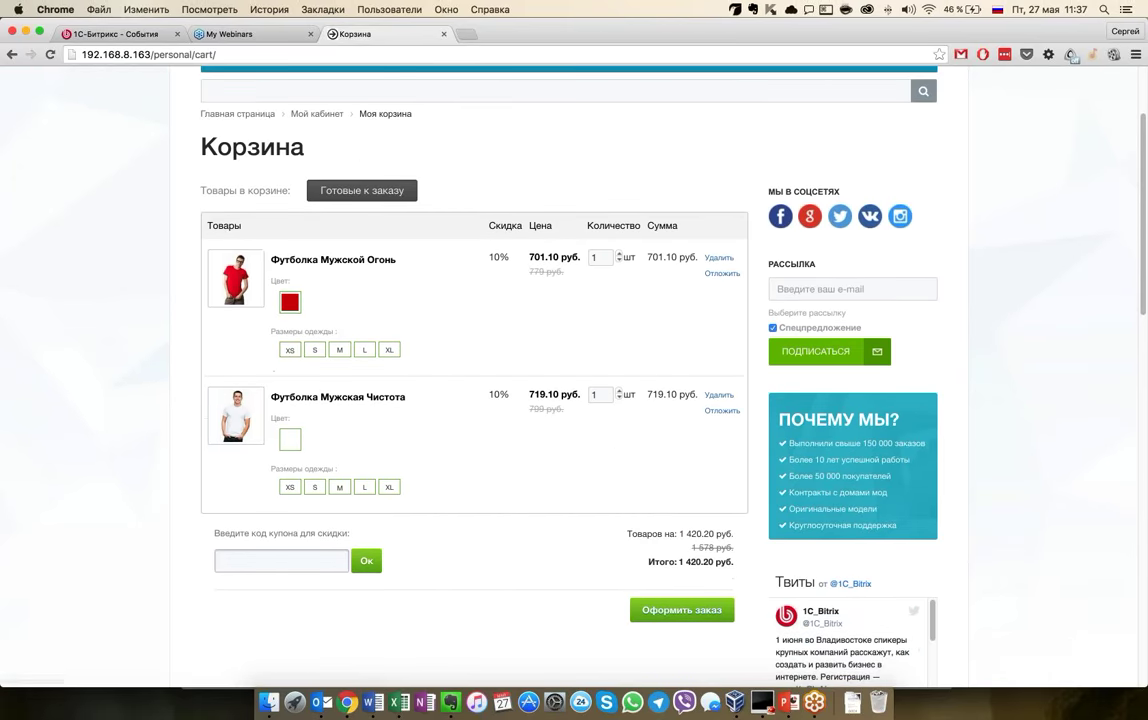
{"action": "left_click", "coordinate": [290, 302]}
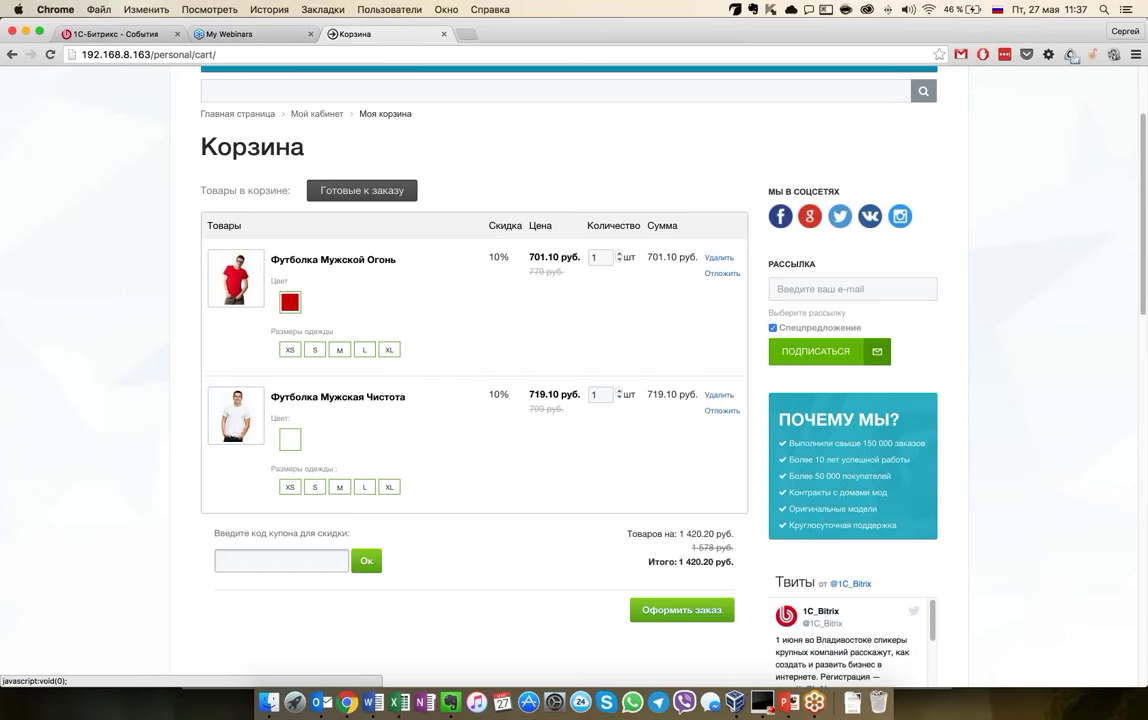
Raise both the white and red T-shirts to quantity 3, totalling 4 260.60 руб
{"action": "left_click", "coordinate": [619, 391]}
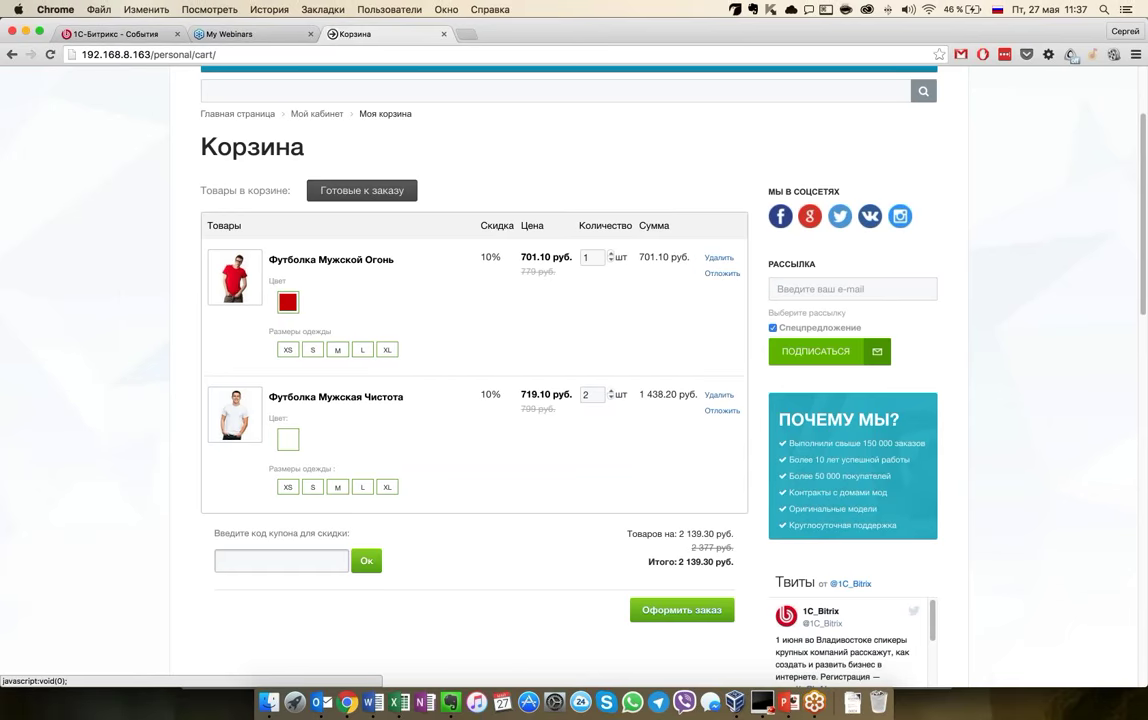
{"action": "left_click", "coordinate": [611, 391]}
{"action": "left_click", "coordinate": [611, 254]}
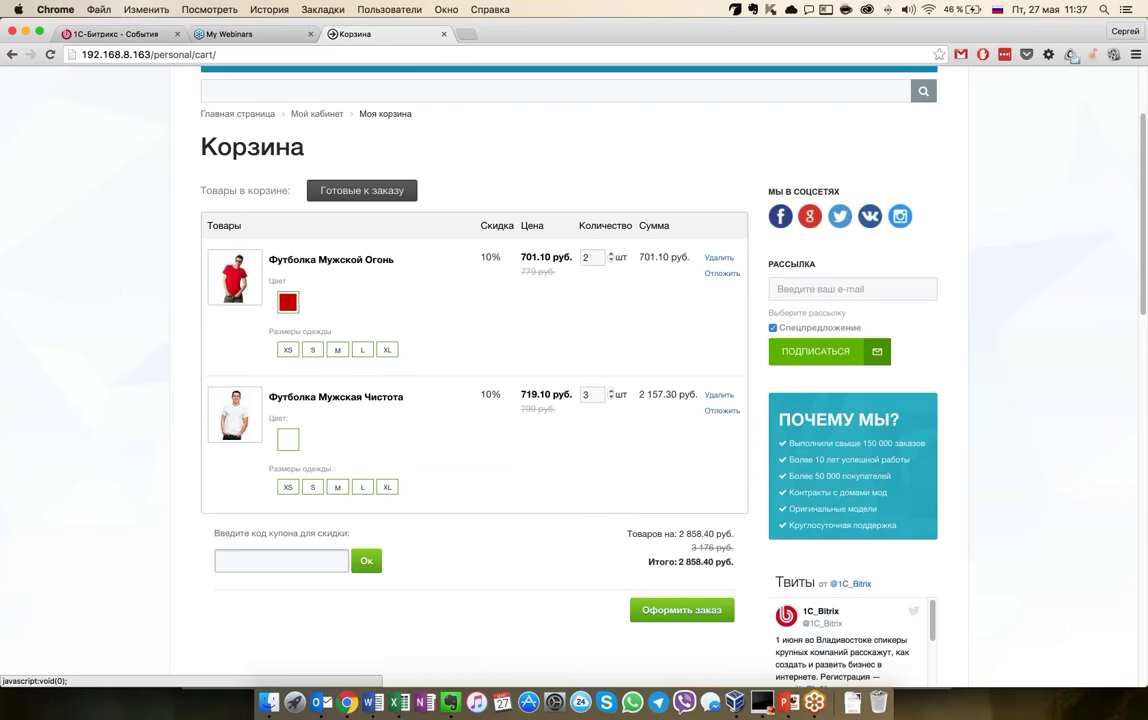
{"action": "left_click", "coordinate": [611, 254]}
{"action": "scroll", "coordinate": [547, 540], "scroll_direction": "down", "scroll_amount": 1}
{"action": "scroll", "coordinate": [547, 540], "scroll_direction": "down", "scroll_amount": 2}
{"action": "scroll", "coordinate": [720, 300], "scroll_direction": "up", "scroll_amount": 2}
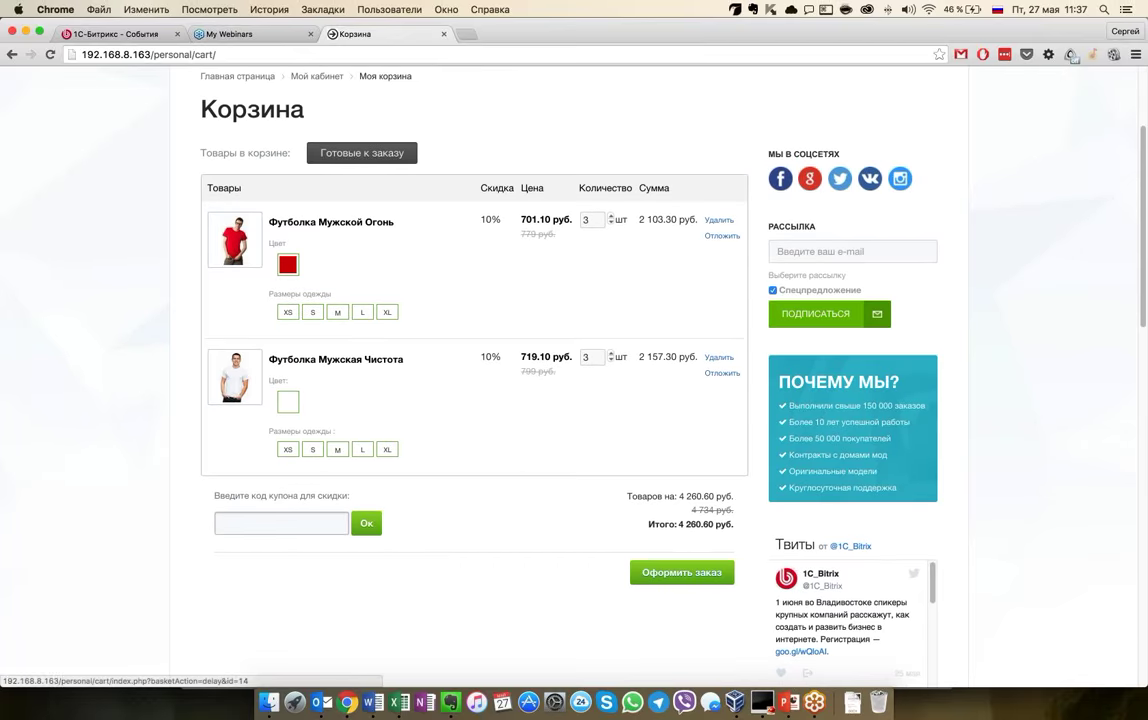
{"action": "left_click", "coordinate": [722, 236]}
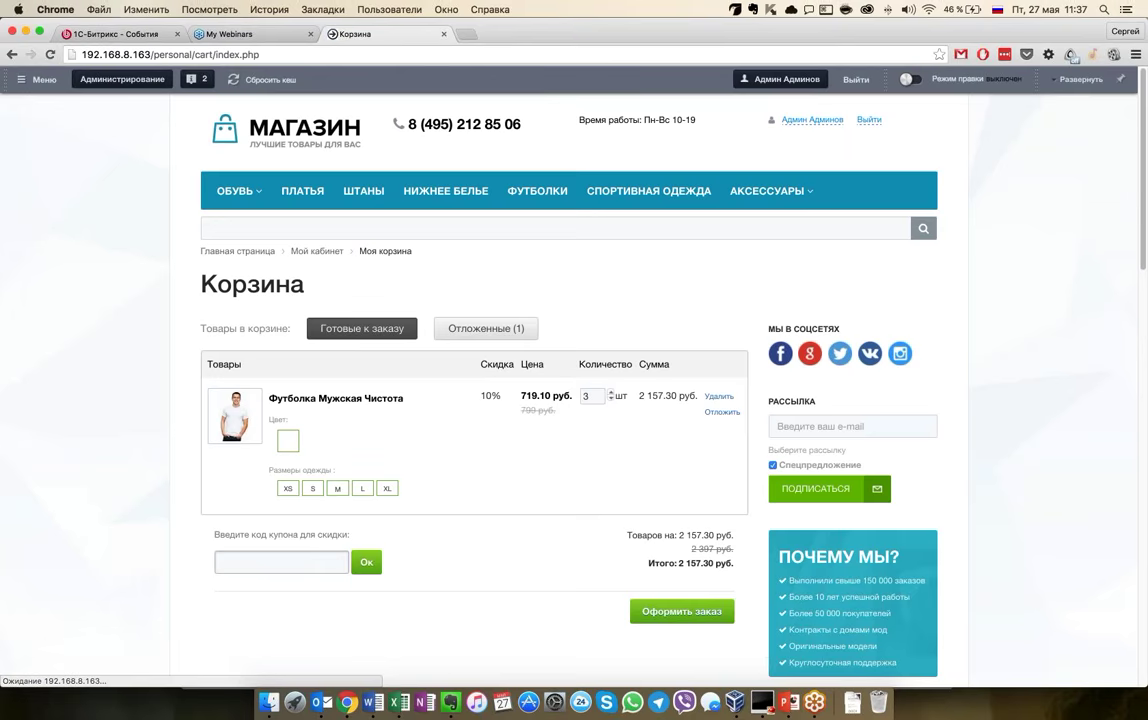
{"action": "left_click", "coordinate": [477, 330]}
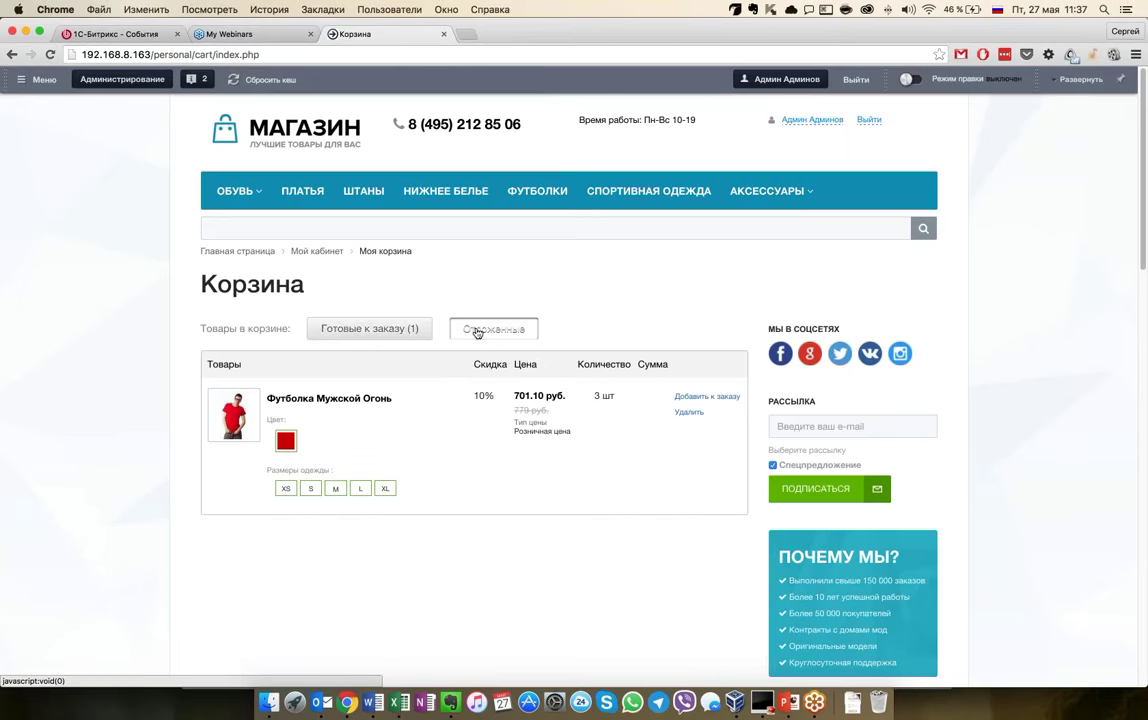
{"action": "left_click", "coordinate": [474, 332]}
{"action": "left_click", "coordinate": [474, 334]}
{"action": "left_click", "coordinate": [707, 396]}
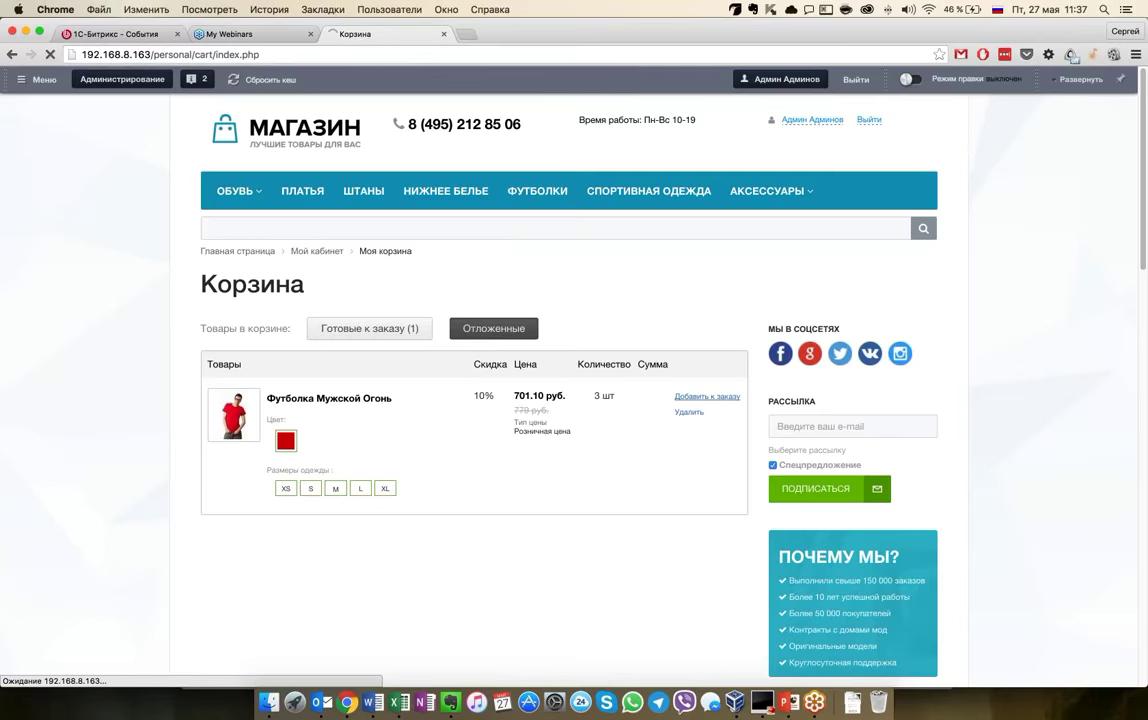
{"action": "scroll", "coordinate": [551, 328], "scroll_direction": "down", "scroll_amount": 5}
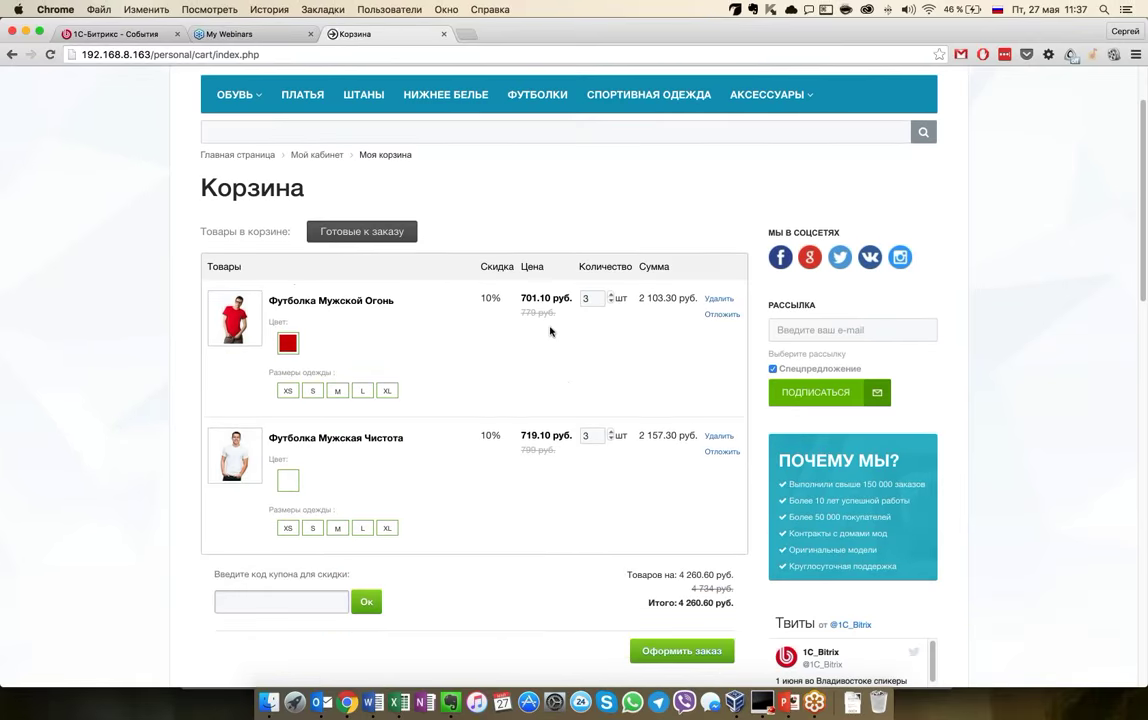
{"action": "scroll", "coordinate": [550, 331], "scroll_direction": "down", "scroll_amount": 1}
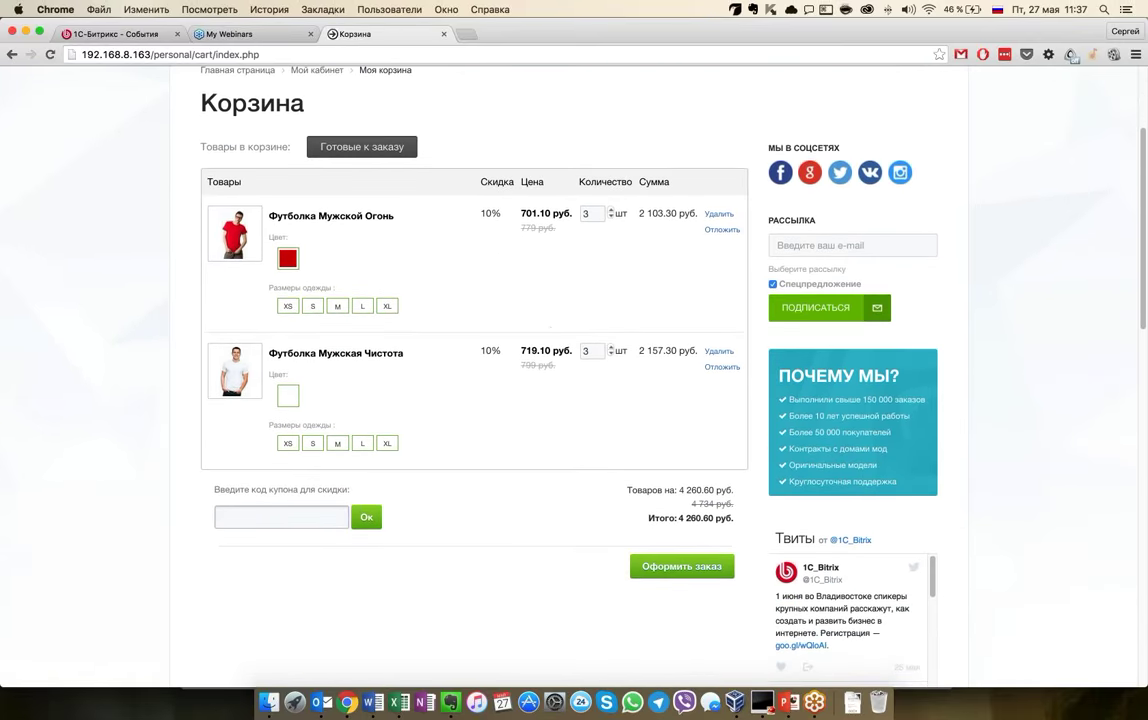
{"action": "scroll", "coordinate": [326, 521], "scroll_direction": "up", "scroll_amount": 3}
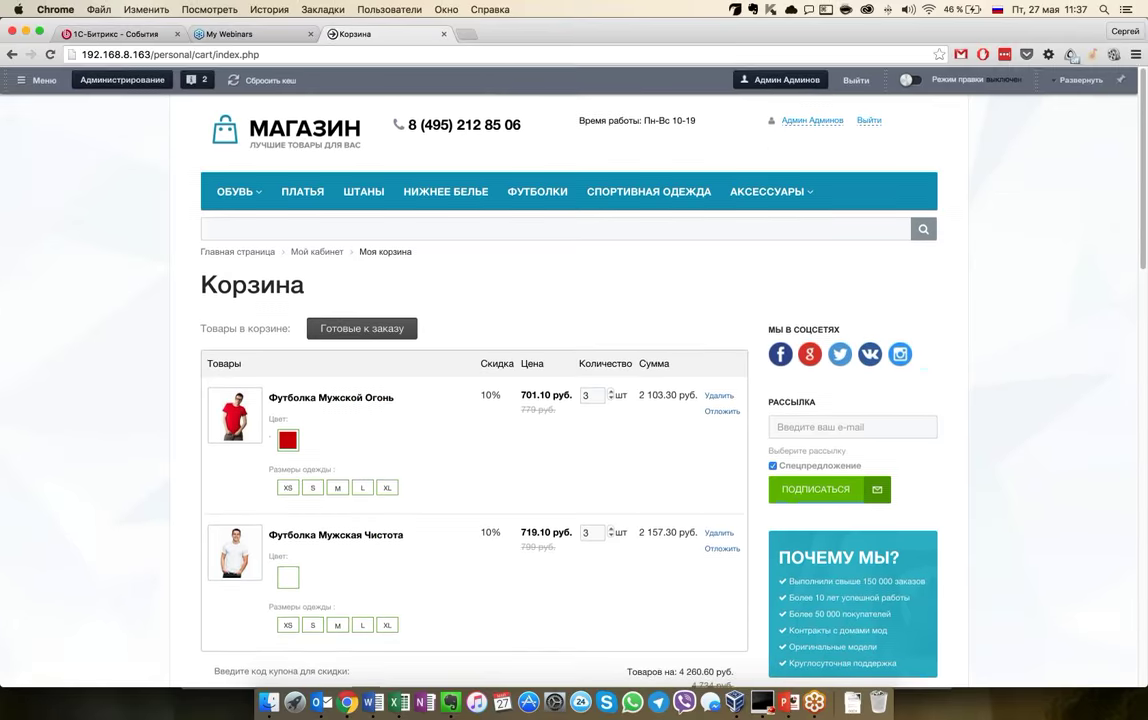
{"action": "scroll", "coordinate": [326, 521], "scroll_direction": "down", "scroll_amount": 2}
{"action": "scroll", "coordinate": [326, 521], "scroll_direction": "down", "scroll_amount": 1}
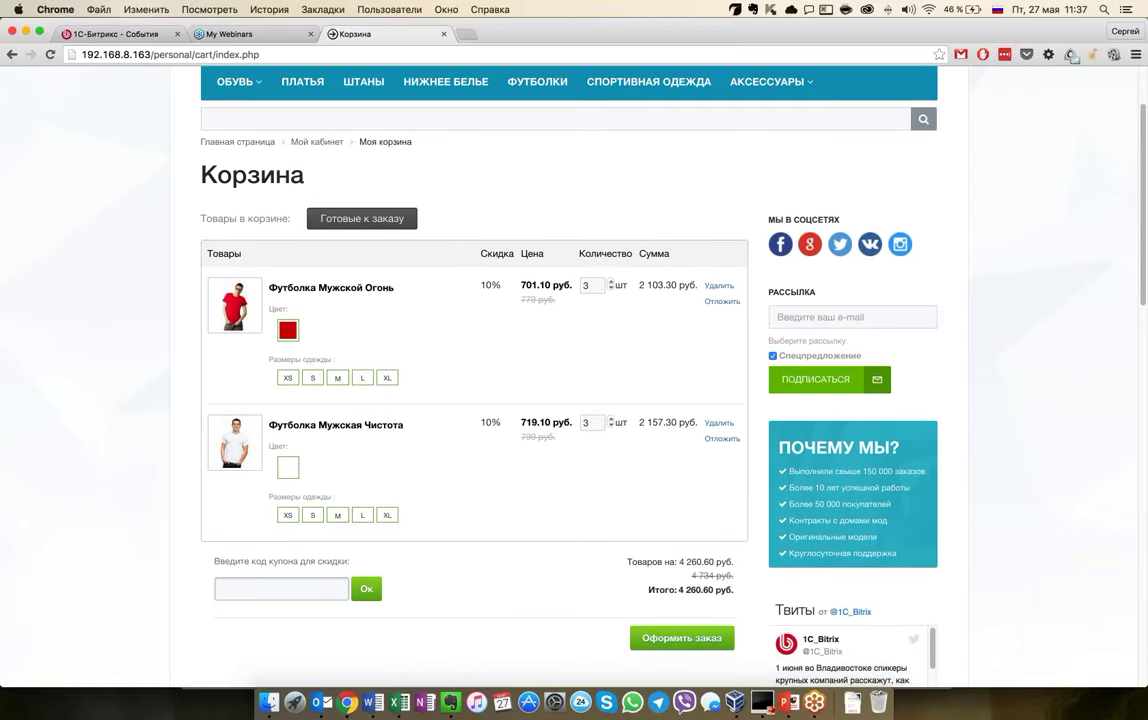
Submit the cart to reach checkout with 500 руб. courier delivery and 4 760.60 руб. total
{"action": "scroll", "coordinate": [328, 458], "scroll_direction": "down", "scroll_amount": 5}
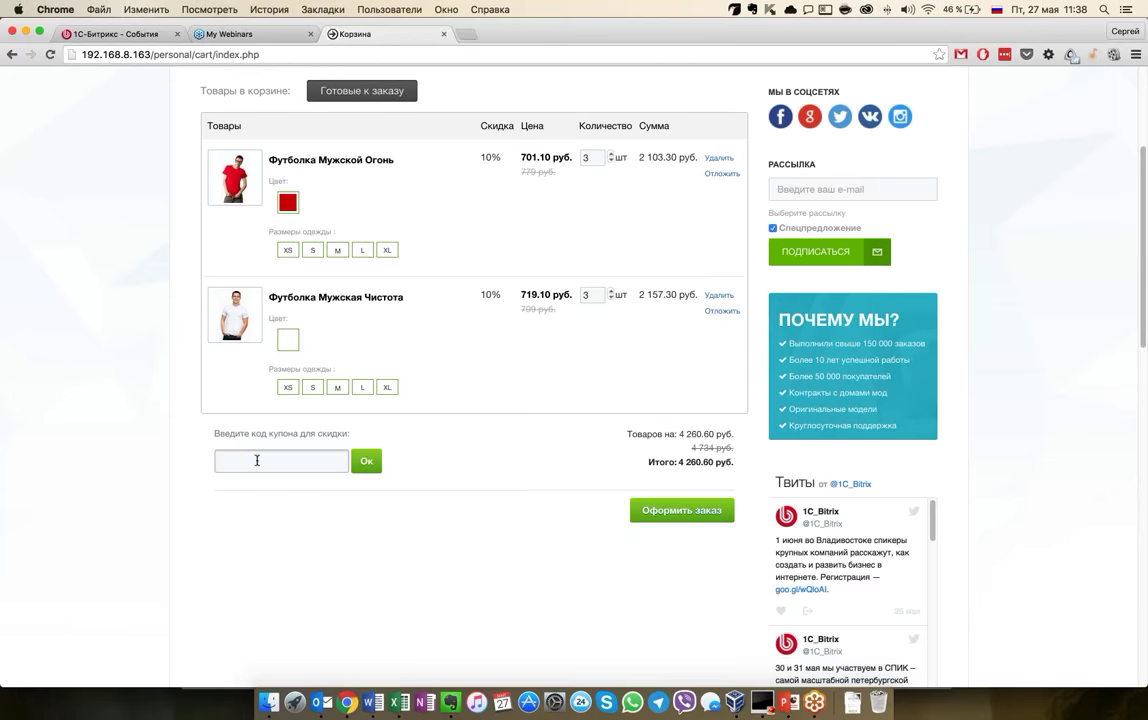
{"action": "scroll", "coordinate": [474, 380], "scroll_direction": "up", "scroll_amount": 2}
{"action": "key", "text": "super+r"}
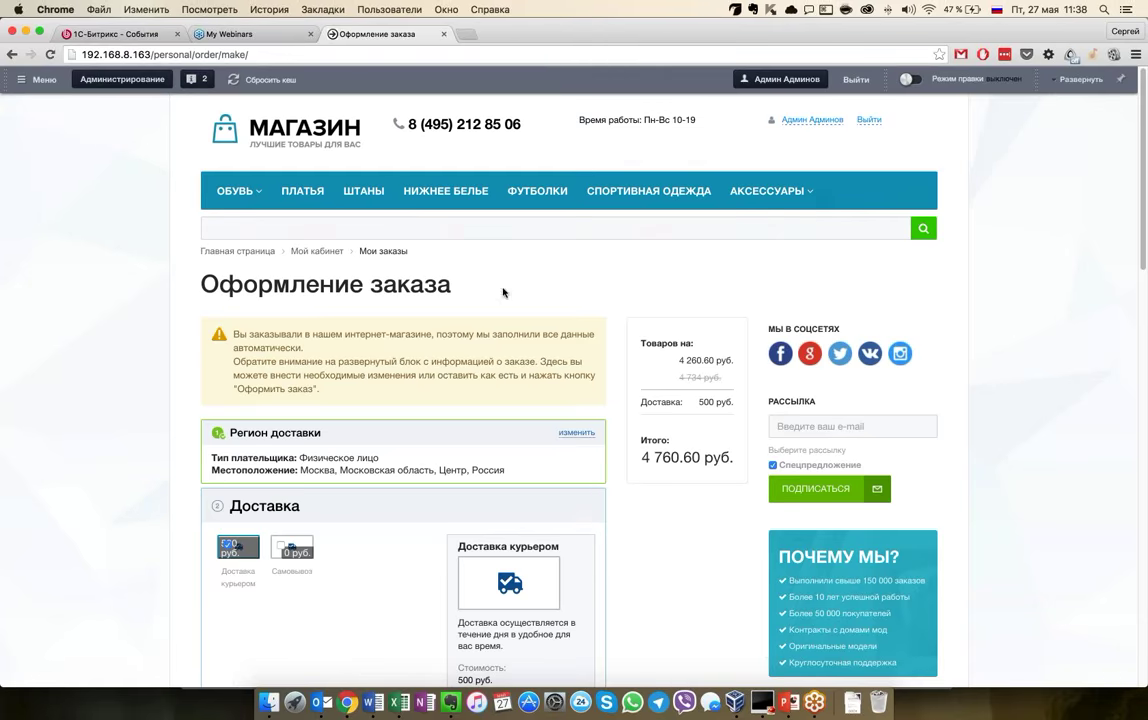
{"action": "scroll", "coordinate": [368, 343], "scroll_direction": "down", "scroll_amount": 3}
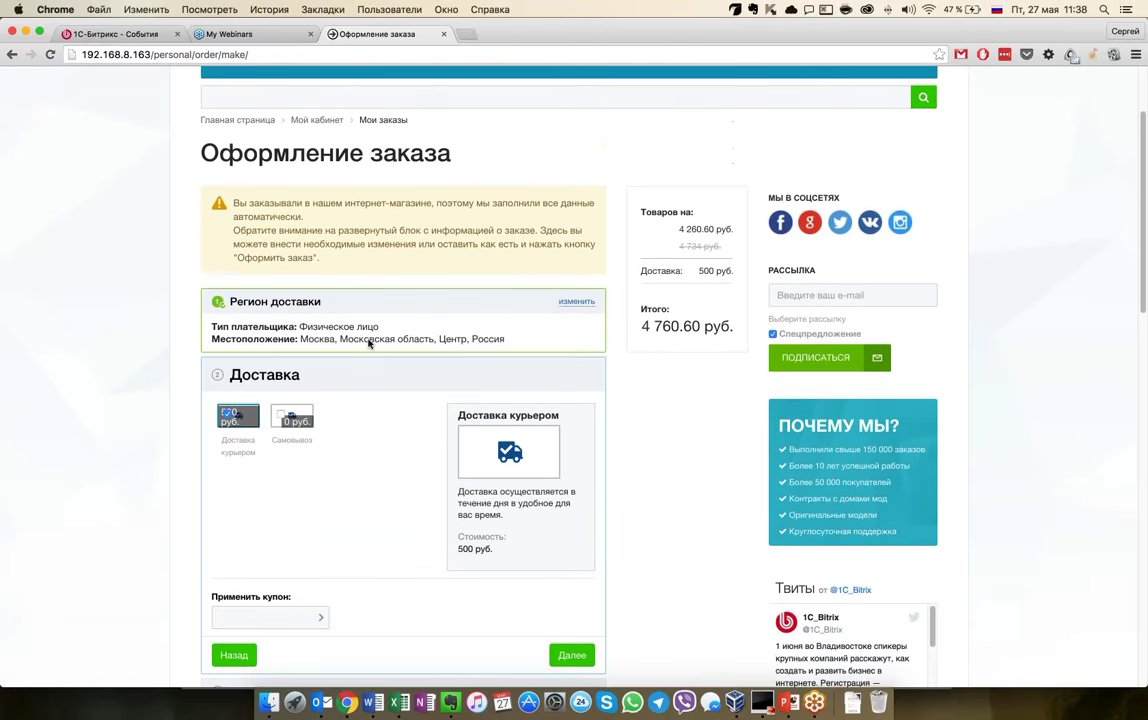
{"action": "scroll", "coordinate": [368, 343], "scroll_direction": "down", "scroll_amount": 1}
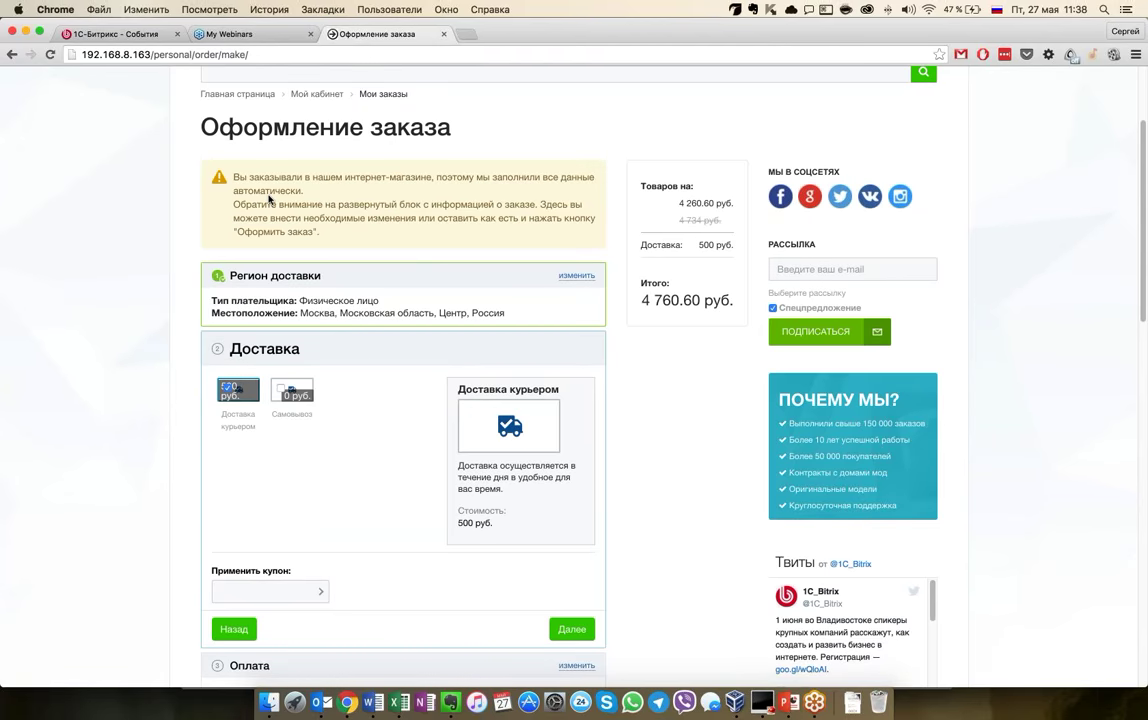
{"action": "scroll", "coordinate": [381, 275], "scroll_direction": "down", "scroll_amount": 5}
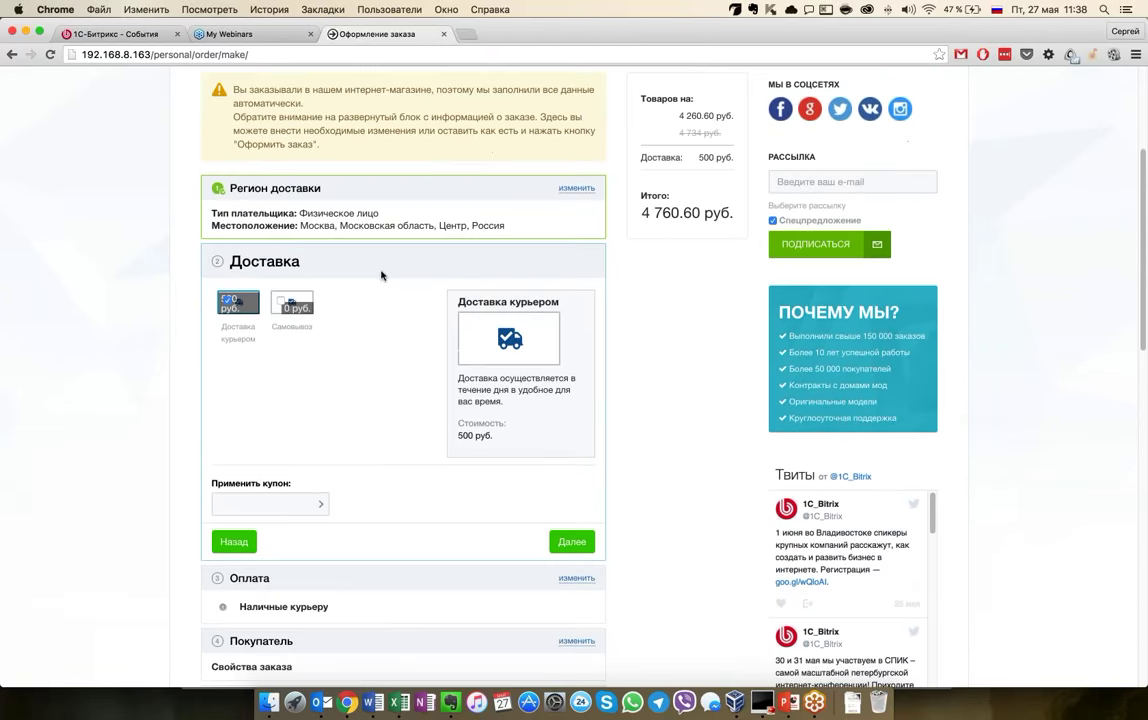
{"action": "scroll", "coordinate": [381, 275], "scroll_direction": "up", "scroll_amount": 3}
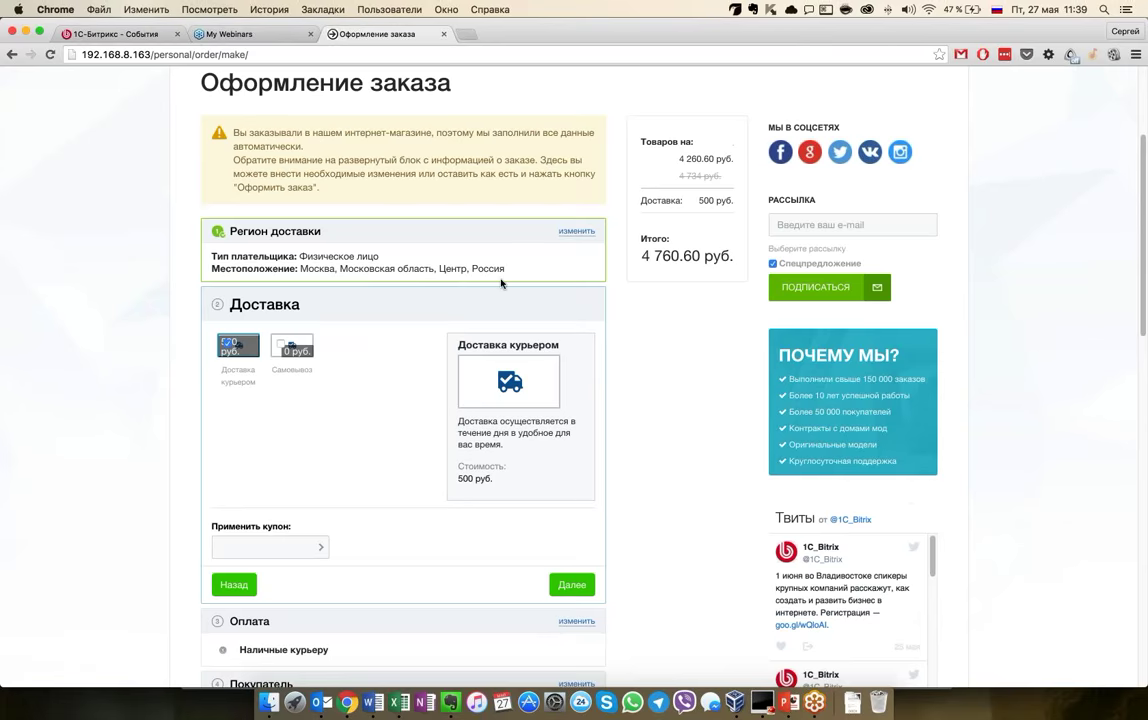
{"action": "scroll", "coordinate": [501, 283], "scroll_direction": "up", "scroll_amount": 1}
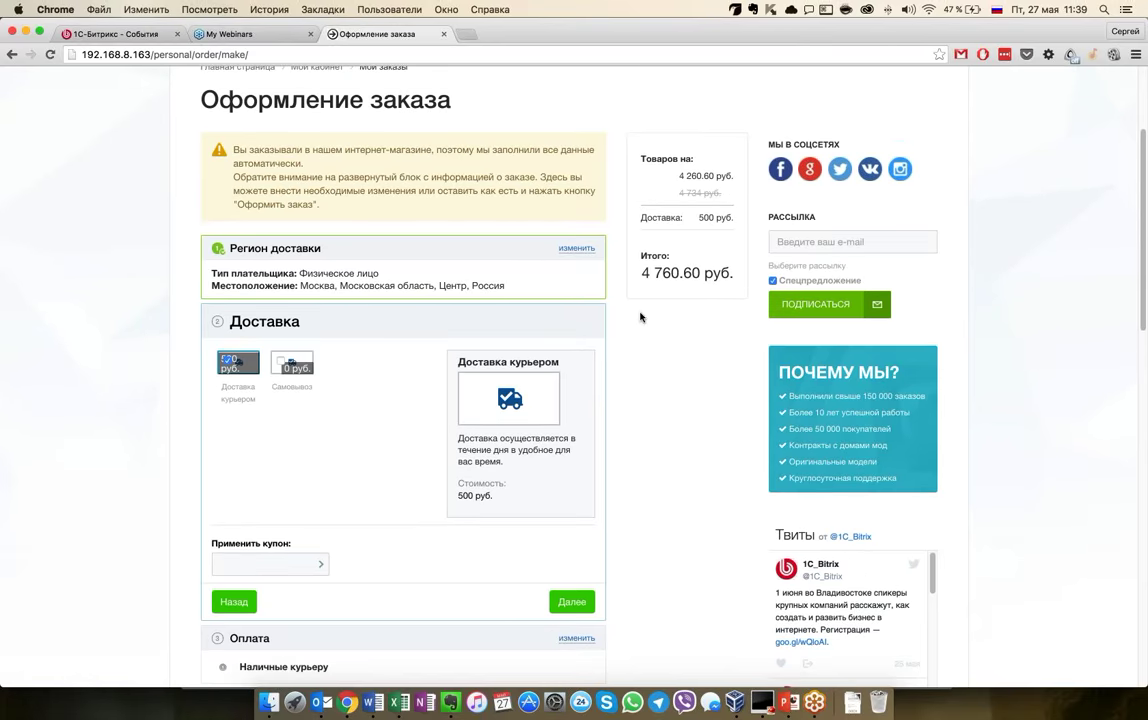
{"action": "scroll", "coordinate": [640, 336], "scroll_direction": "down", "scroll_amount": 7}
{"action": "scroll", "coordinate": [404, 389], "scroll_direction": "down", "scroll_amount": 9}
{"action": "scroll", "coordinate": [404, 389], "scroll_direction": "down", "scroll_amount": 4}
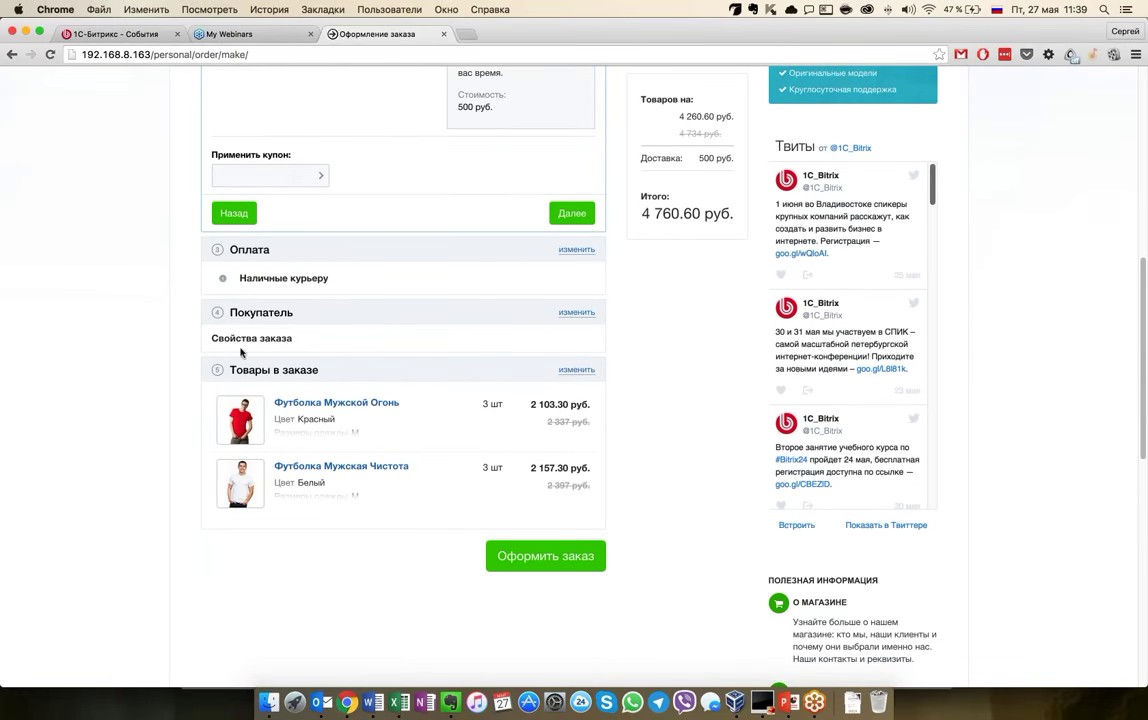
{"action": "scroll", "coordinate": [432, 403], "scroll_direction": "down", "scroll_amount": 4}
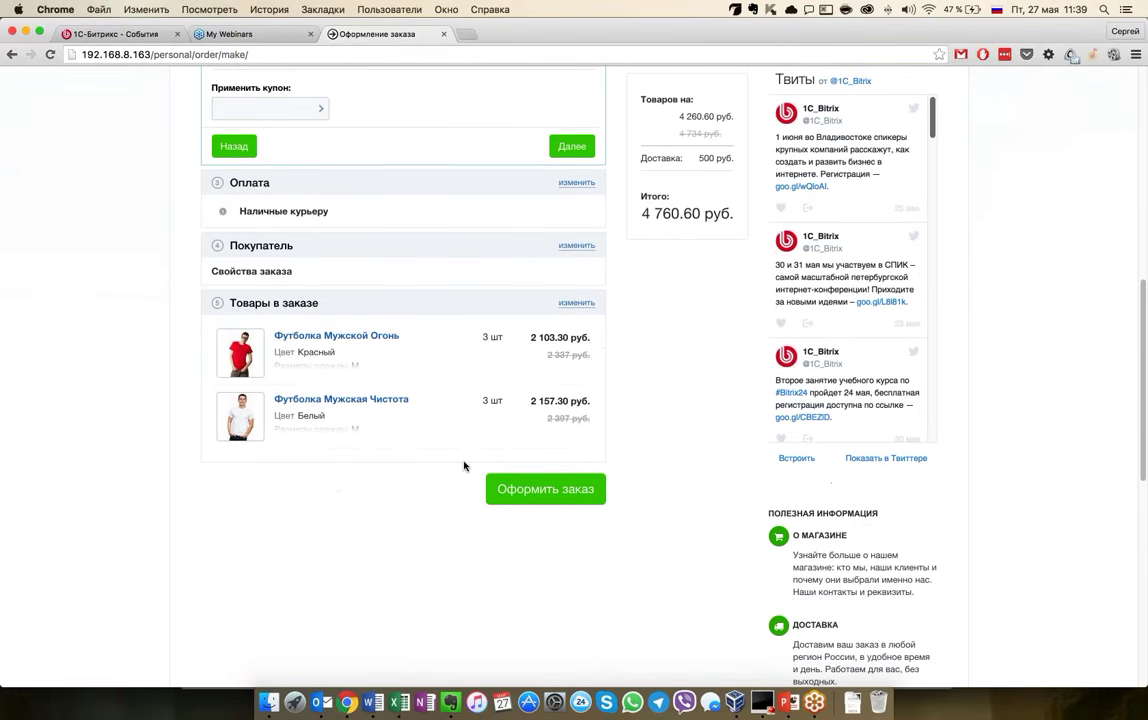
After a first order attempt, expand the buyer details and enter the buyer's phone number
{"action": "left_click", "coordinate": [530, 489]}
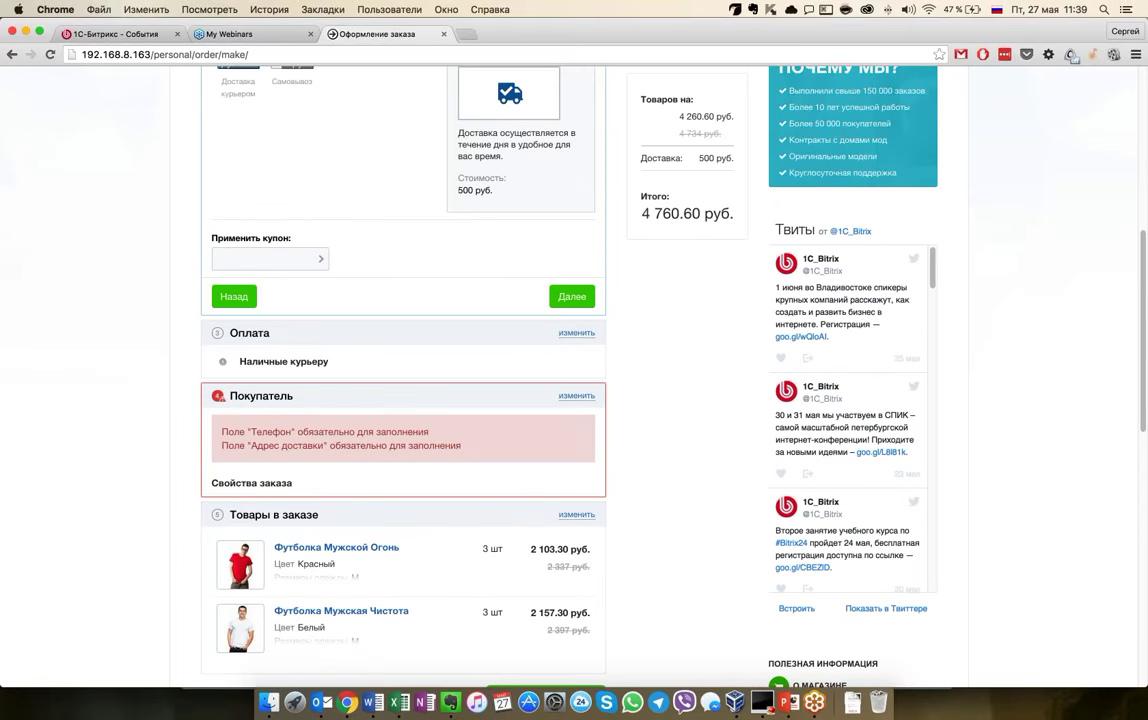
{"action": "left_click", "coordinate": [576, 395]}
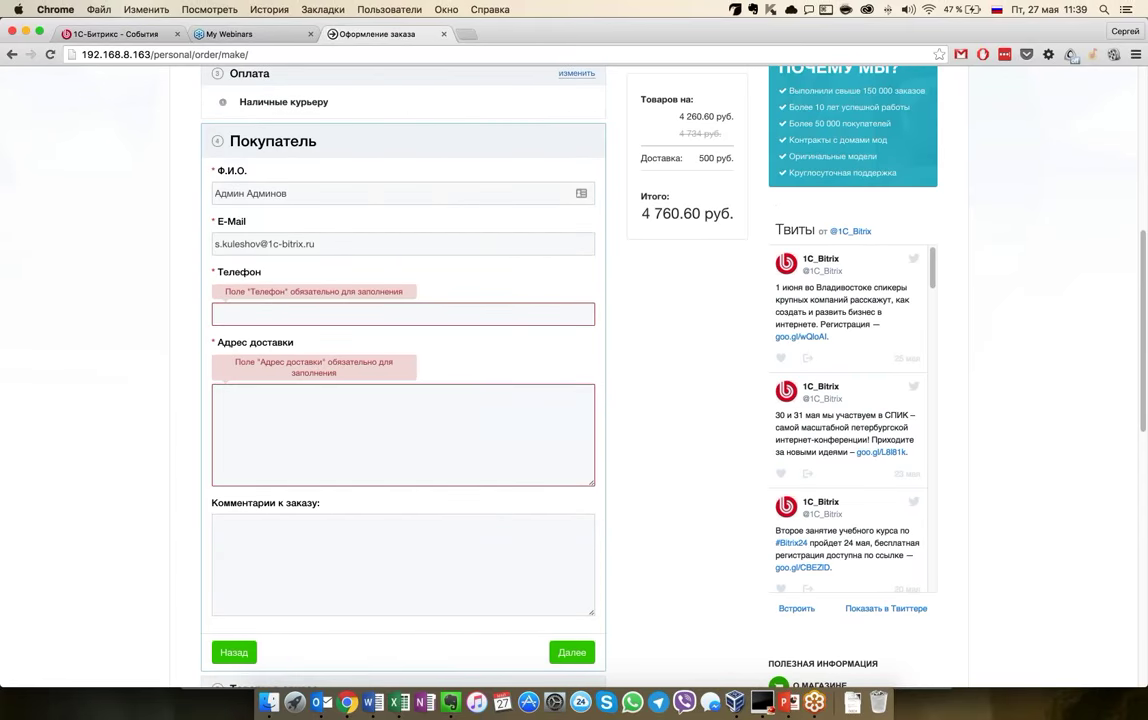
{"action": "left_click", "coordinate": [402, 314]}
{"action": "key", "text": "BackSpace"}
{"action": "key", "text": "BackSpace"}
Fill in the delivery address field and place order №6
{"action": "left_click", "coordinate": [264, 425]}
{"action": "type", "text": "адрес"}
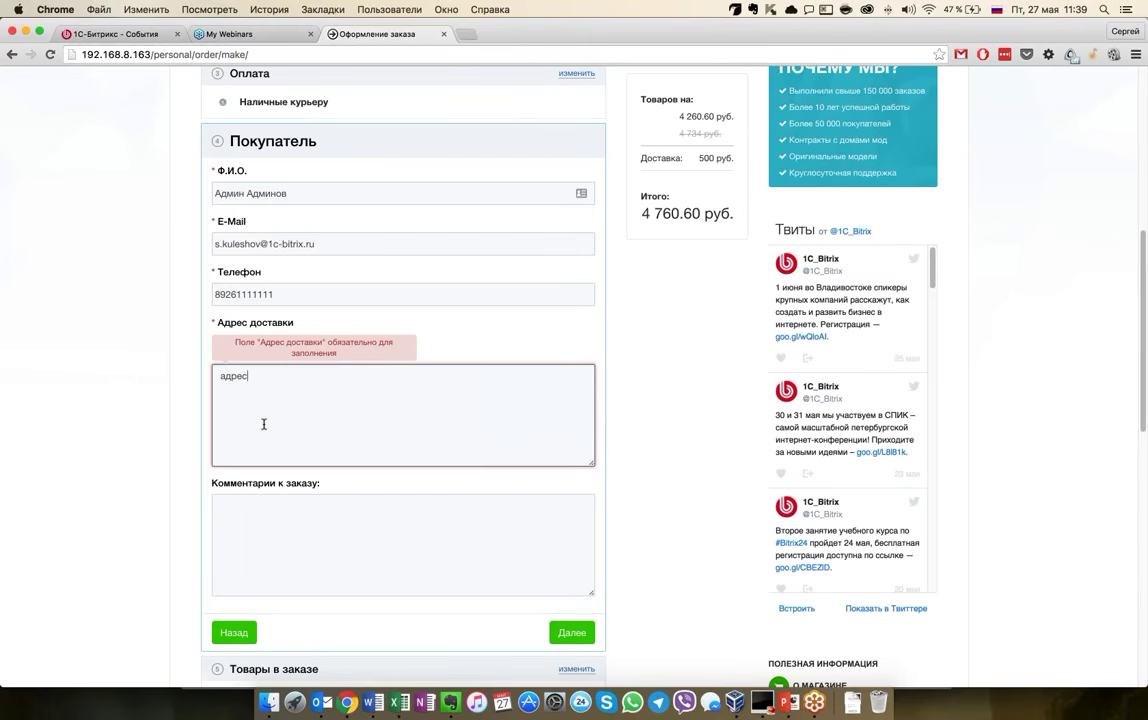
{"action": "scroll", "coordinate": [264, 424], "scroll_direction": "down", "scroll_amount": 3}
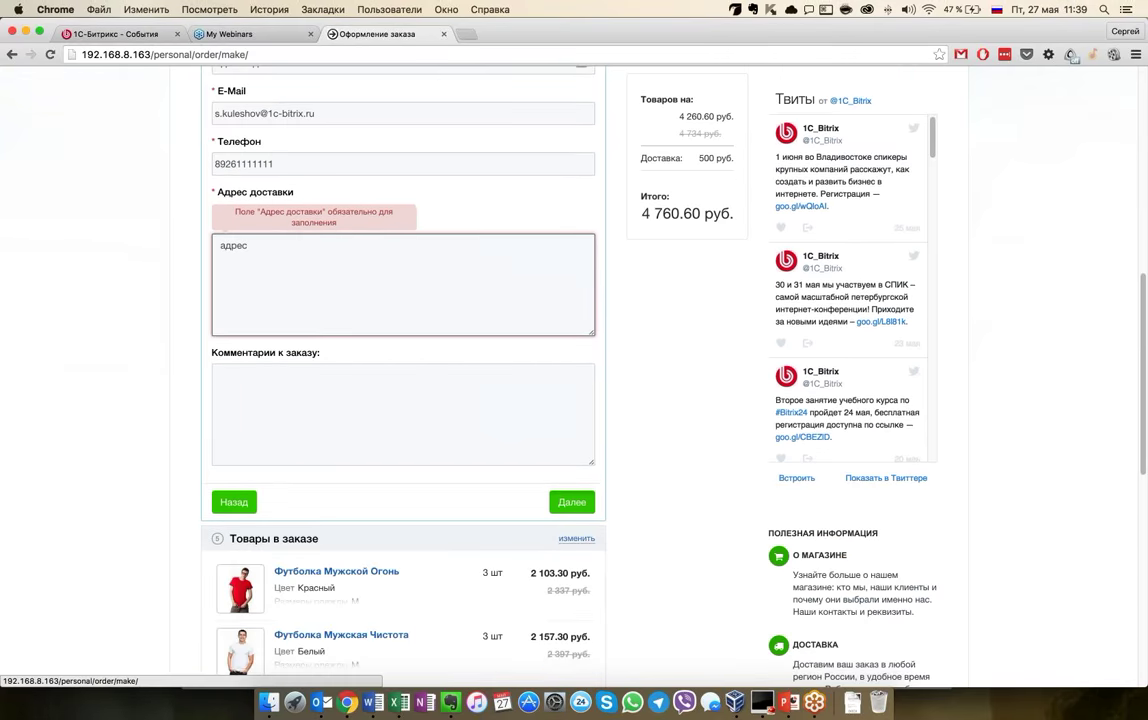
{"action": "left_click", "coordinate": [572, 502]}
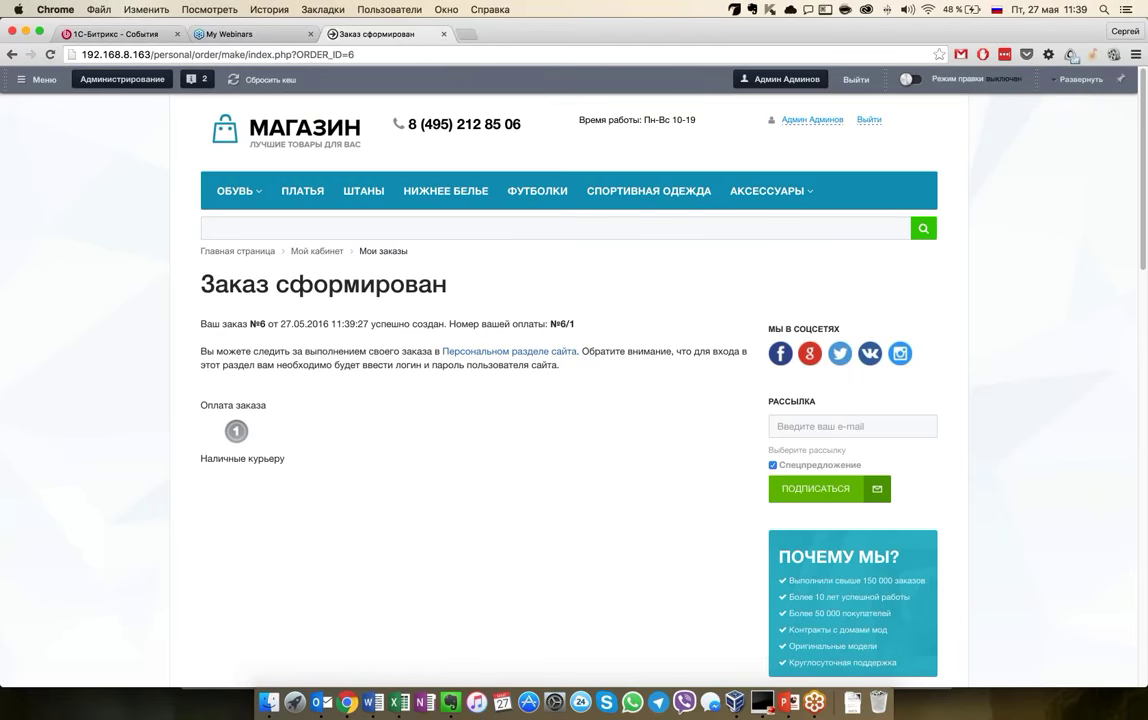
{"action": "scroll", "coordinate": [566, 556], "scroll_direction": "down", "scroll_amount": 2}
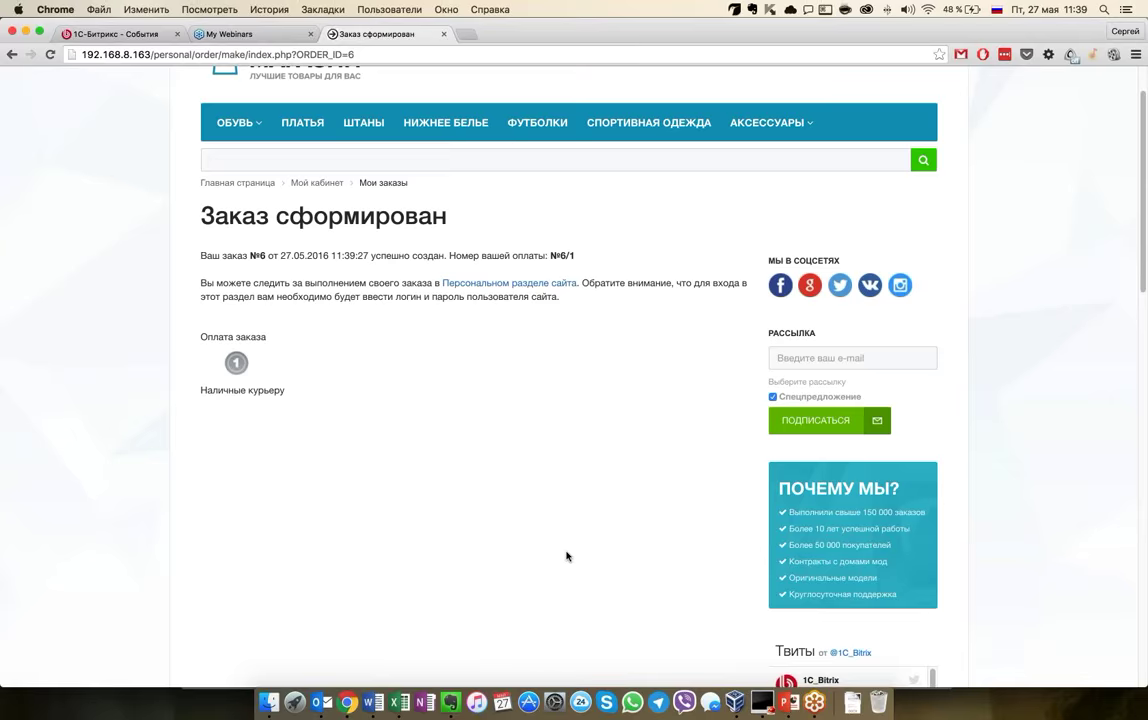
{"action": "scroll", "coordinate": [525, 520], "scroll_direction": "down", "scroll_amount": 13}
{"action": "scroll", "coordinate": [525, 520], "scroll_direction": "up", "scroll_amount": 15}
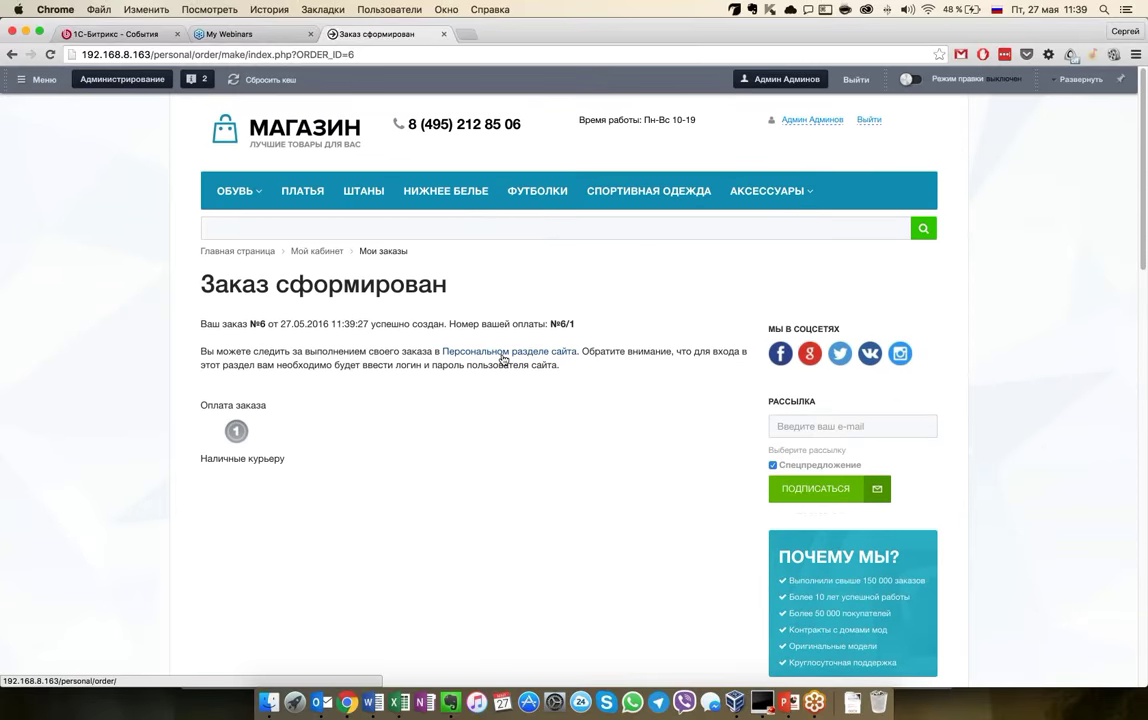
Open the customer's order list and start cancelling order №4
{"action": "left_click", "coordinate": [503, 358]}
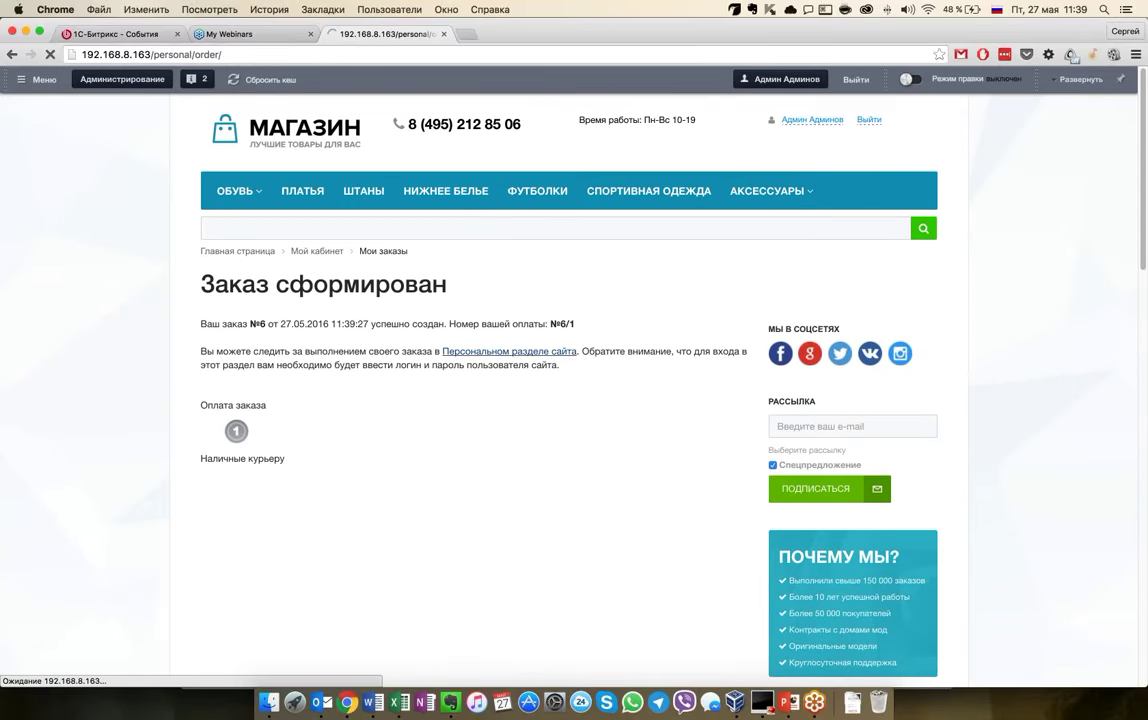
{"action": "scroll", "coordinate": [451, 551], "scroll_direction": "down", "scroll_amount": 5}
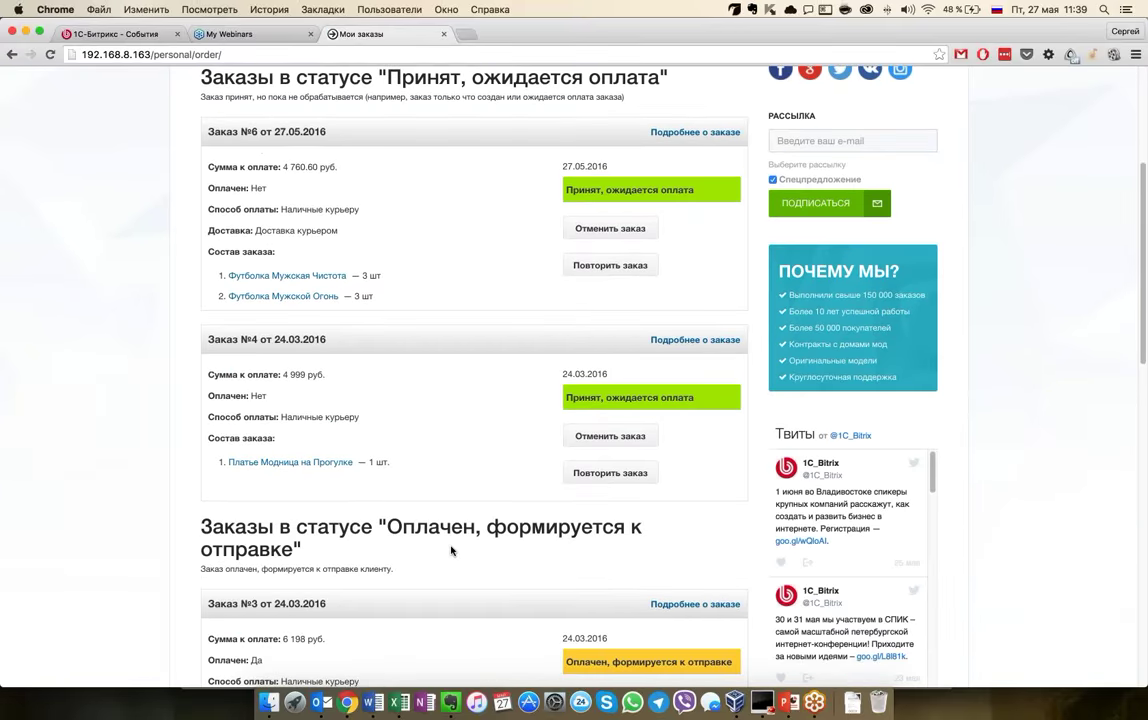
{"action": "scroll", "coordinate": [451, 551], "scroll_direction": "down", "scroll_amount": 1}
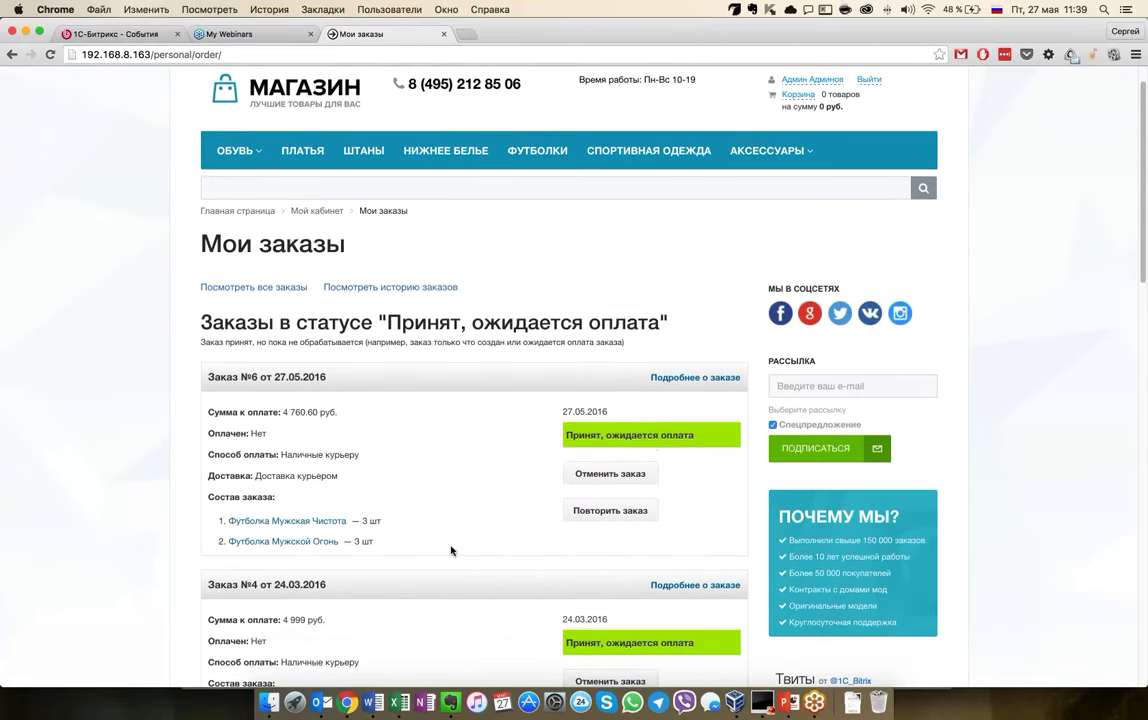
{"action": "scroll", "coordinate": [478, 503], "scroll_direction": "down", "scroll_amount": 1}
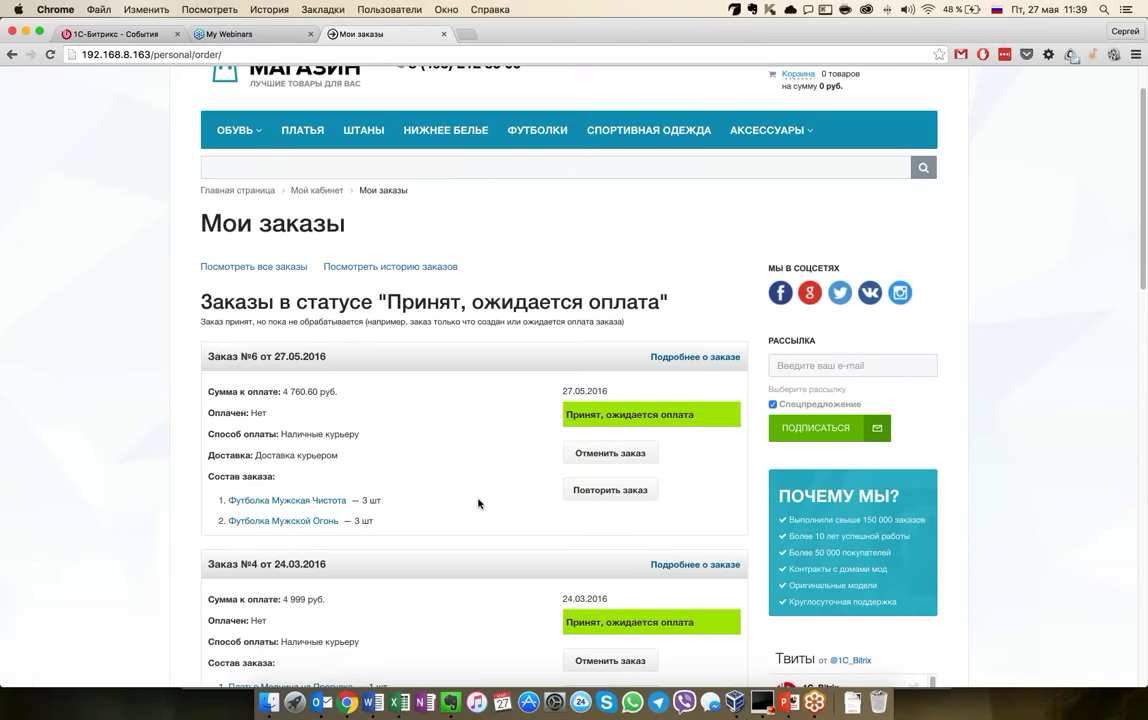
{"action": "scroll", "coordinate": [478, 503], "scroll_direction": "down", "scroll_amount": 3}
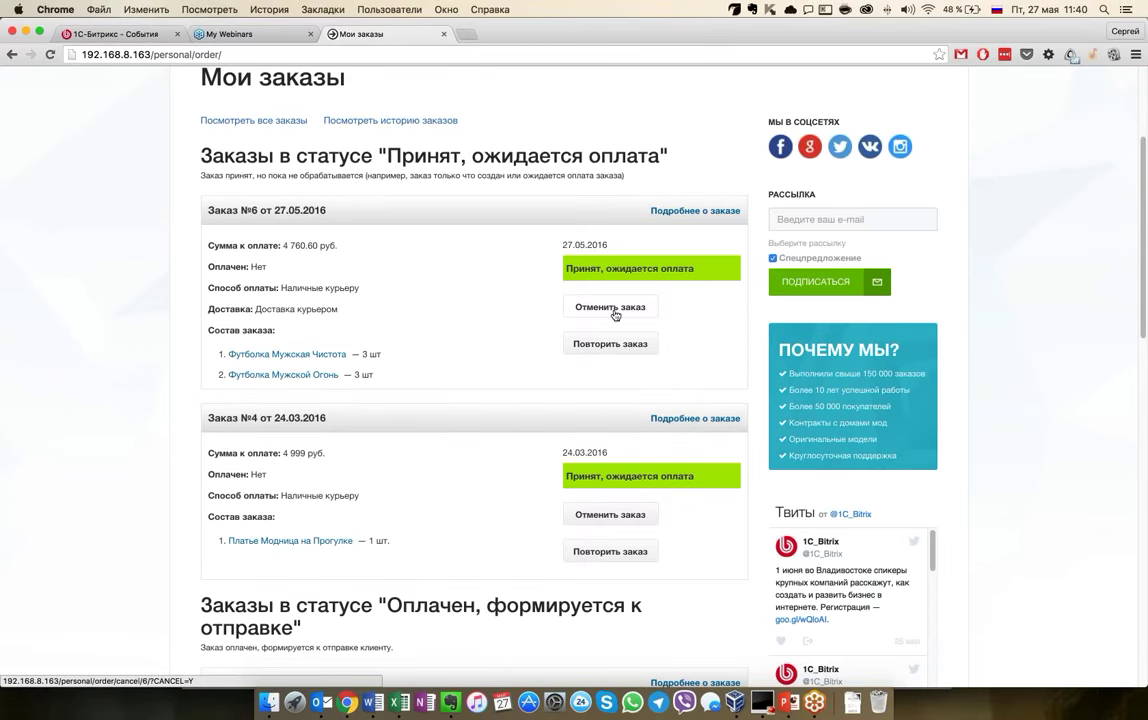
{"action": "left_click", "coordinate": [612, 514]}
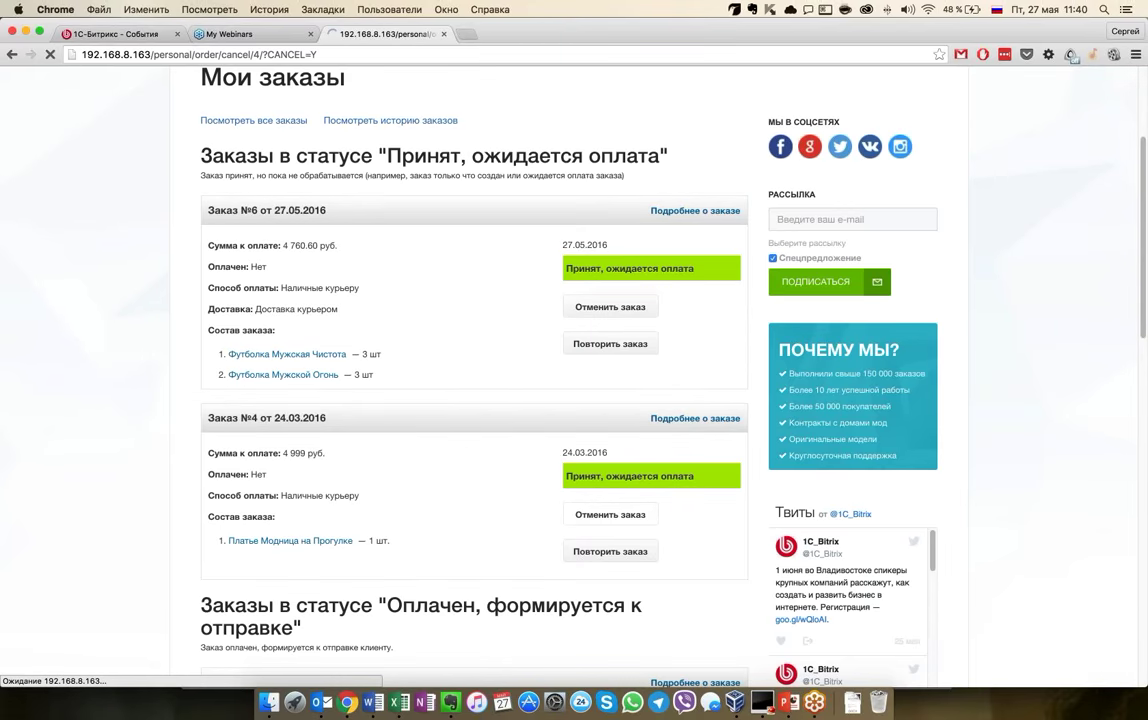
Enter 'просто так' as the cancellation reason and confirm it
{"action": "left_click", "coordinate": [205, 404]}
{"action": "type", "text": "просто так"}
{"action": "key", "text": "Tab"}
{"action": "key", "text": "Return"}
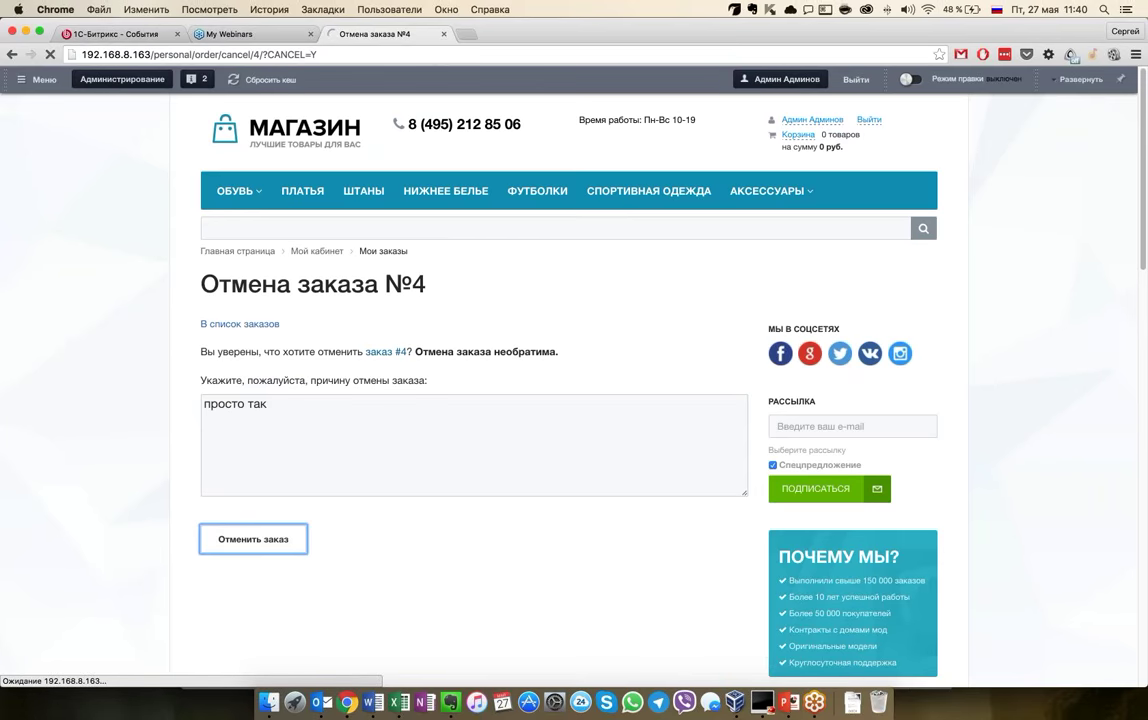
Open the full details of order №6 and scroll through them
{"action": "scroll", "coordinate": [574, 380], "scroll_direction": "down", "scroll_amount": 1}
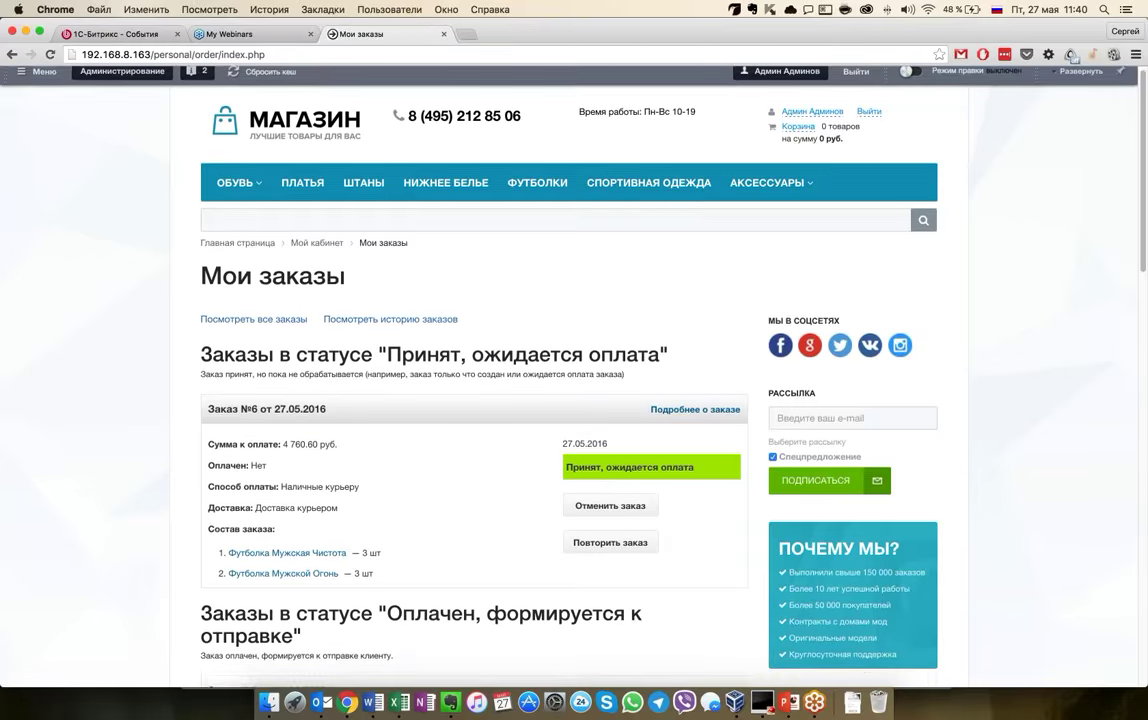
{"action": "scroll", "coordinate": [574, 380], "scroll_direction": "down", "scroll_amount": 3}
{"action": "scroll", "coordinate": [574, 380], "scroll_direction": "down", "scroll_amount": 1}
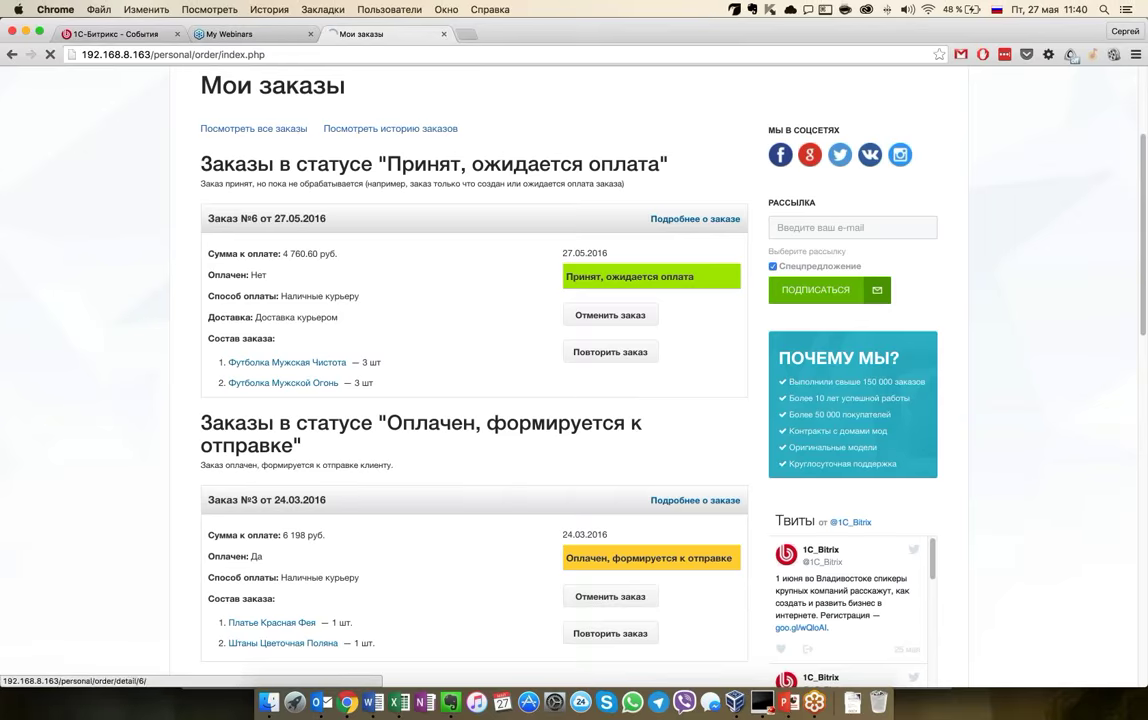
{"action": "left_click", "coordinate": [695, 219]}
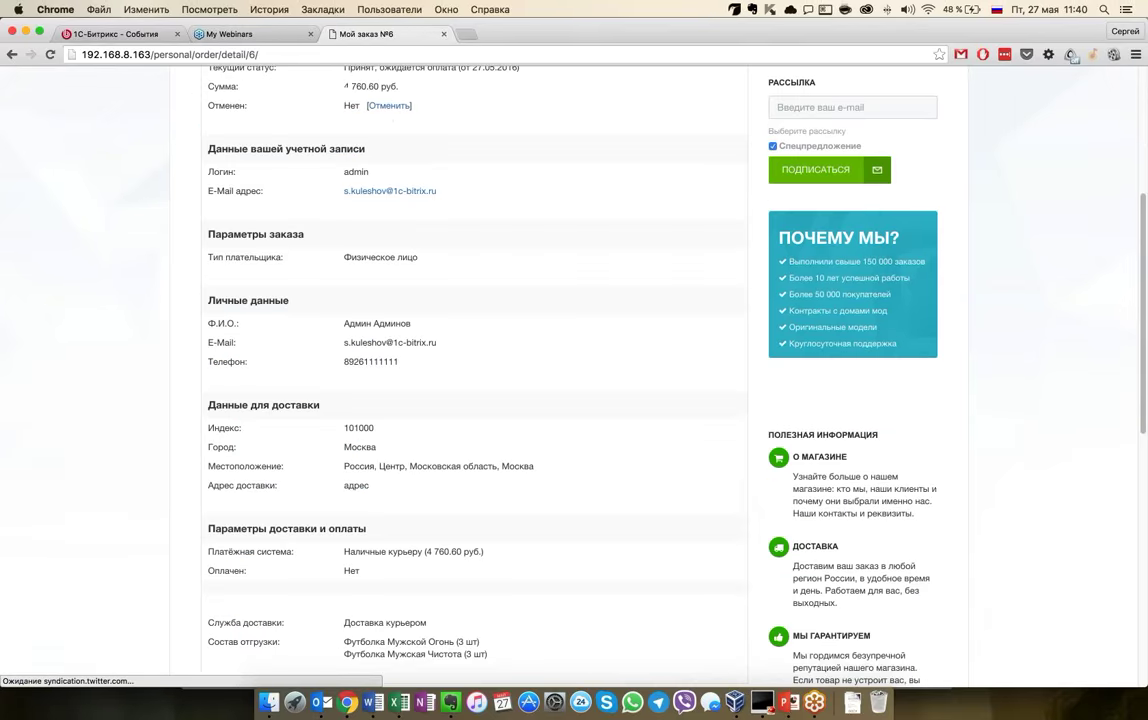
{"action": "scroll", "coordinate": [474, 380], "scroll_direction": "down", "scroll_amount": 10}
{"action": "scroll", "coordinate": [474, 380], "scroll_direction": "up", "scroll_amount": 10}
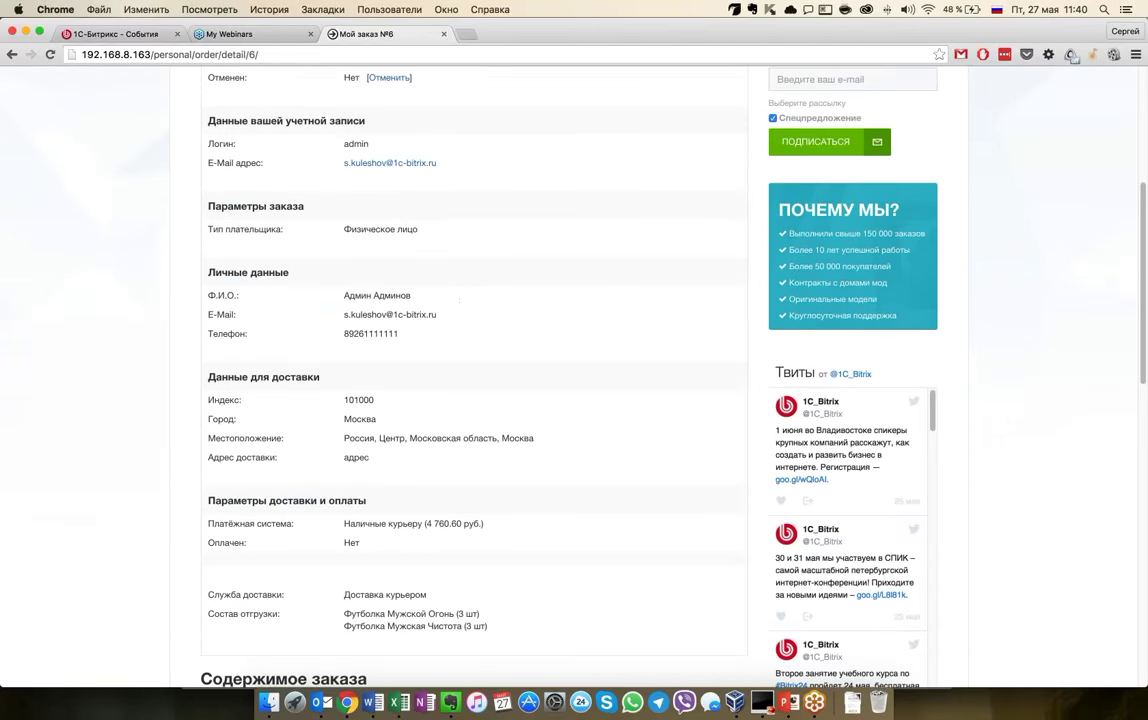
{"action": "scroll", "coordinate": [474, 380], "scroll_direction": "up", "scroll_amount": 4}
{"action": "scroll", "coordinate": [474, 380], "scroll_direction": "down", "scroll_amount": 12}
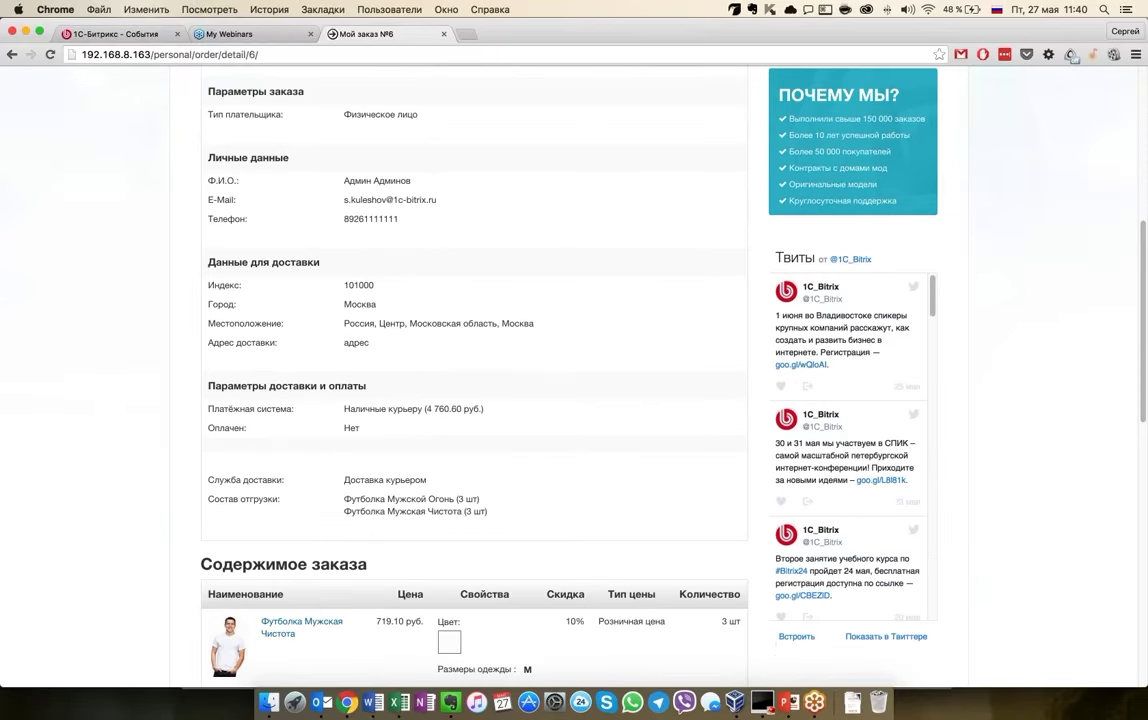
{"action": "scroll", "coordinate": [474, 380], "scroll_direction": "up", "scroll_amount": 10}
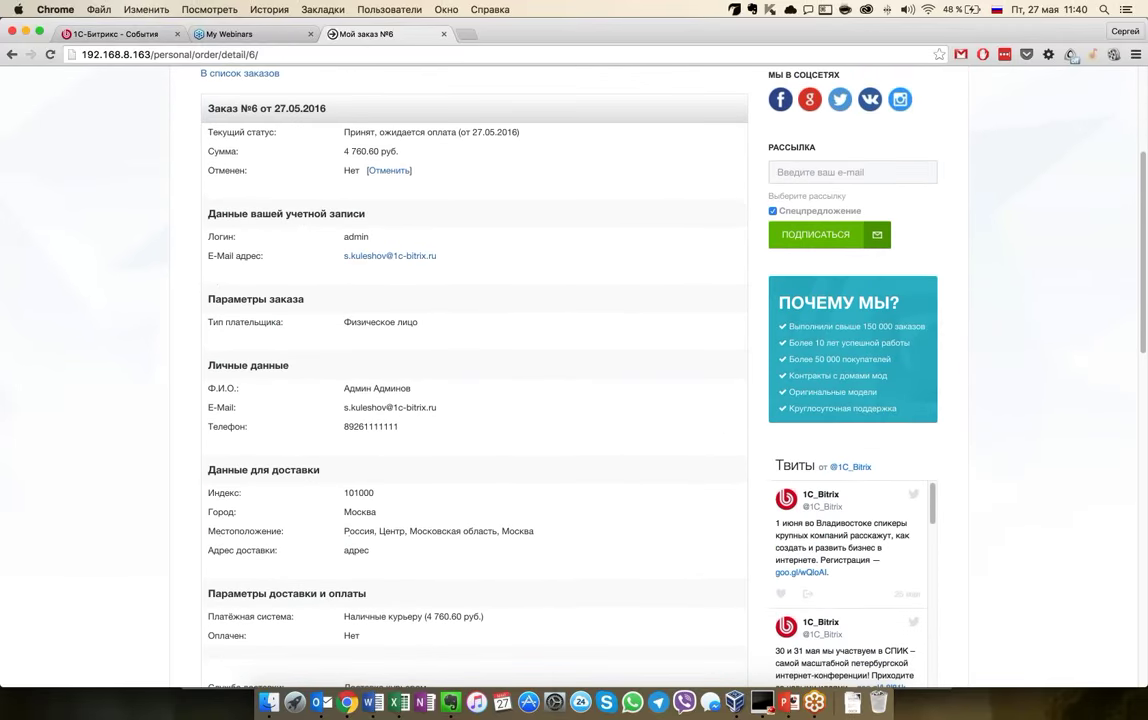
{"action": "scroll", "coordinate": [474, 380], "scroll_direction": "down", "scroll_amount": 6}
{"action": "scroll", "coordinate": [474, 380], "scroll_direction": "down", "scroll_amount": 1}
Highlight the payment method and amount, then return to the orders list
{"action": "left_click_drag", "start_coordinate": [344, 289], "coordinate": [502, 290]}
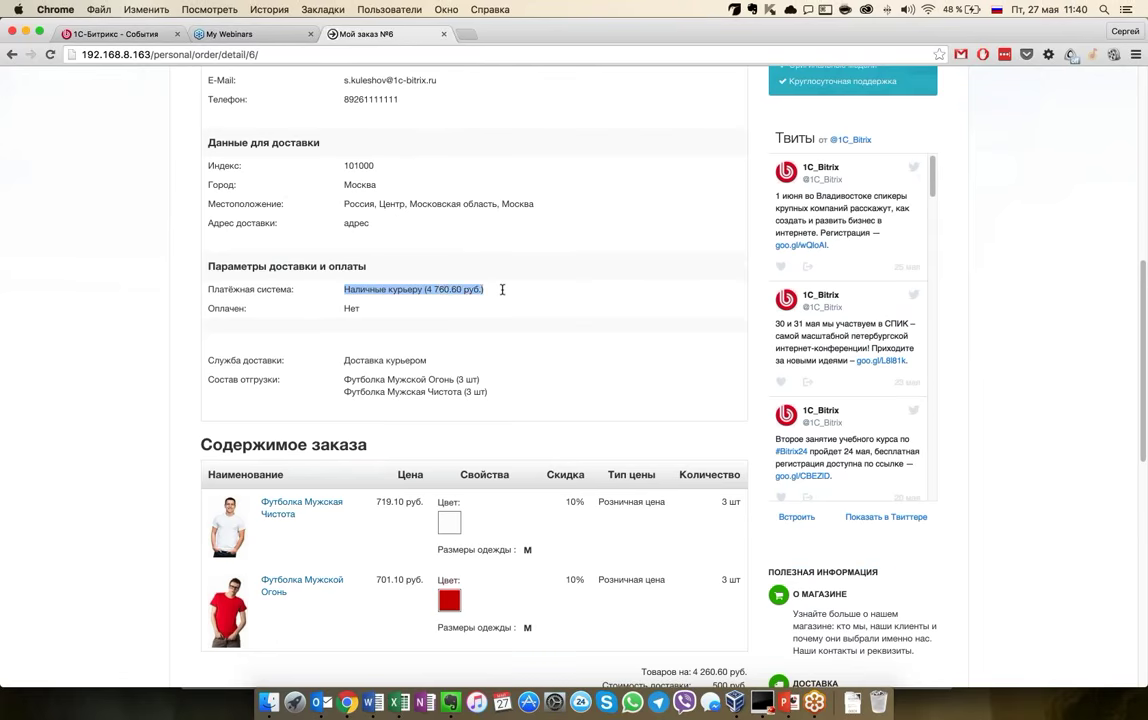
{"action": "left_click", "coordinate": [502, 289]}
{"action": "scroll", "coordinate": [502, 289], "scroll_direction": "down", "scroll_amount": 3}
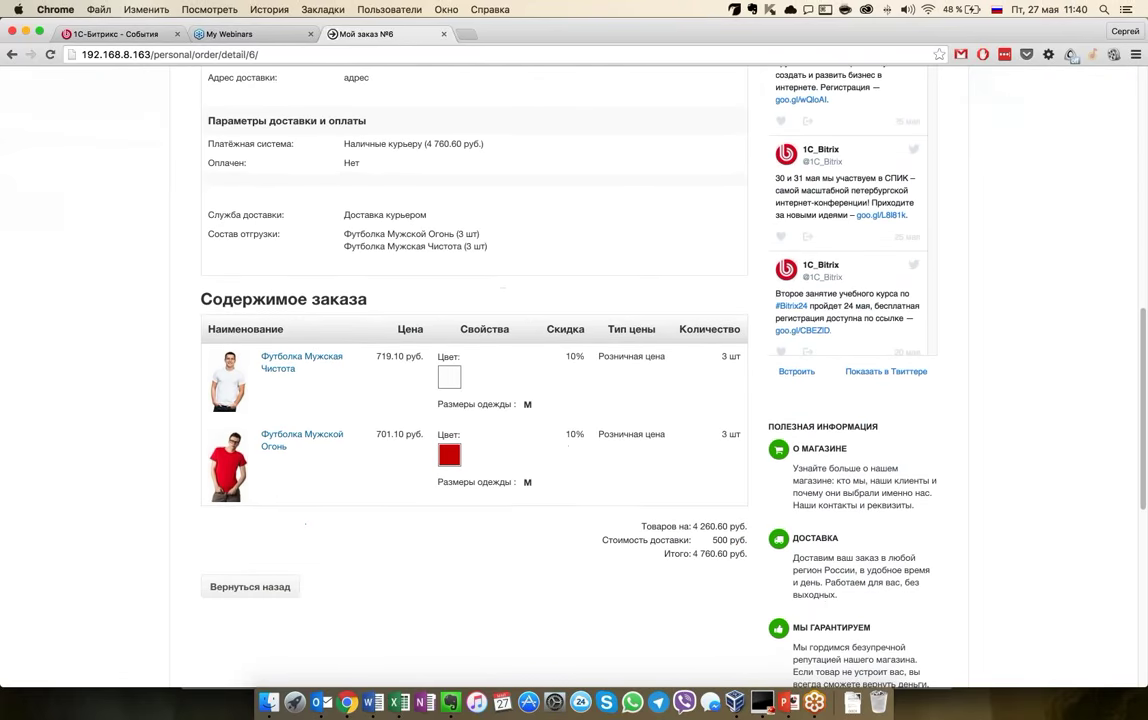
{"action": "scroll", "coordinate": [502, 289], "scroll_direction": "up", "scroll_amount": 15}
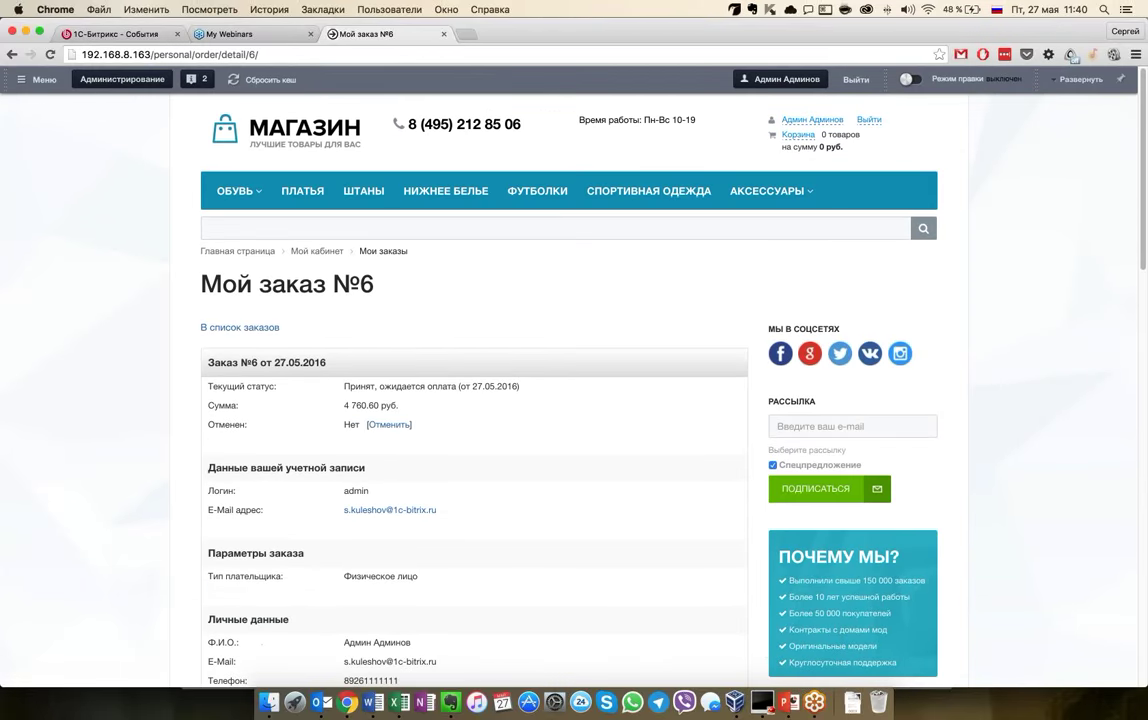
{"action": "left_click", "coordinate": [241, 327]}
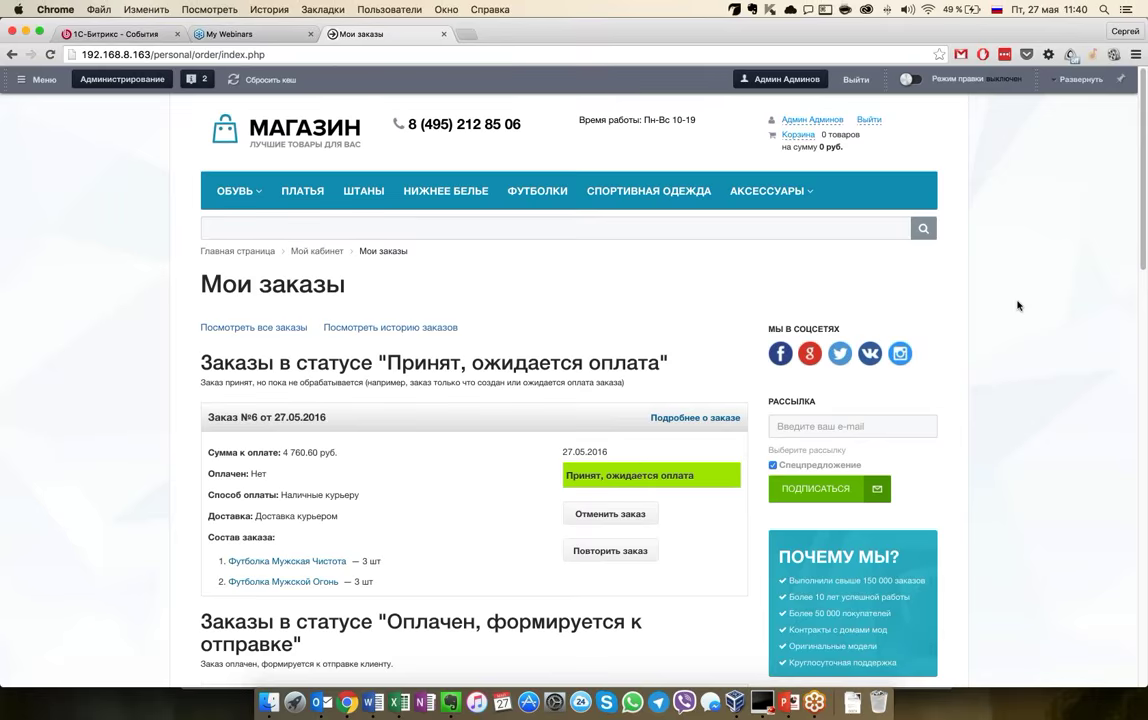
{"action": "scroll", "coordinate": [1018, 305], "scroll_direction": "down", "scroll_amount": 2}
{"action": "scroll", "coordinate": [1018, 305], "scroll_direction": "up", "scroll_amount": 2}
{"action": "left_click", "coordinate": [237, 251]}
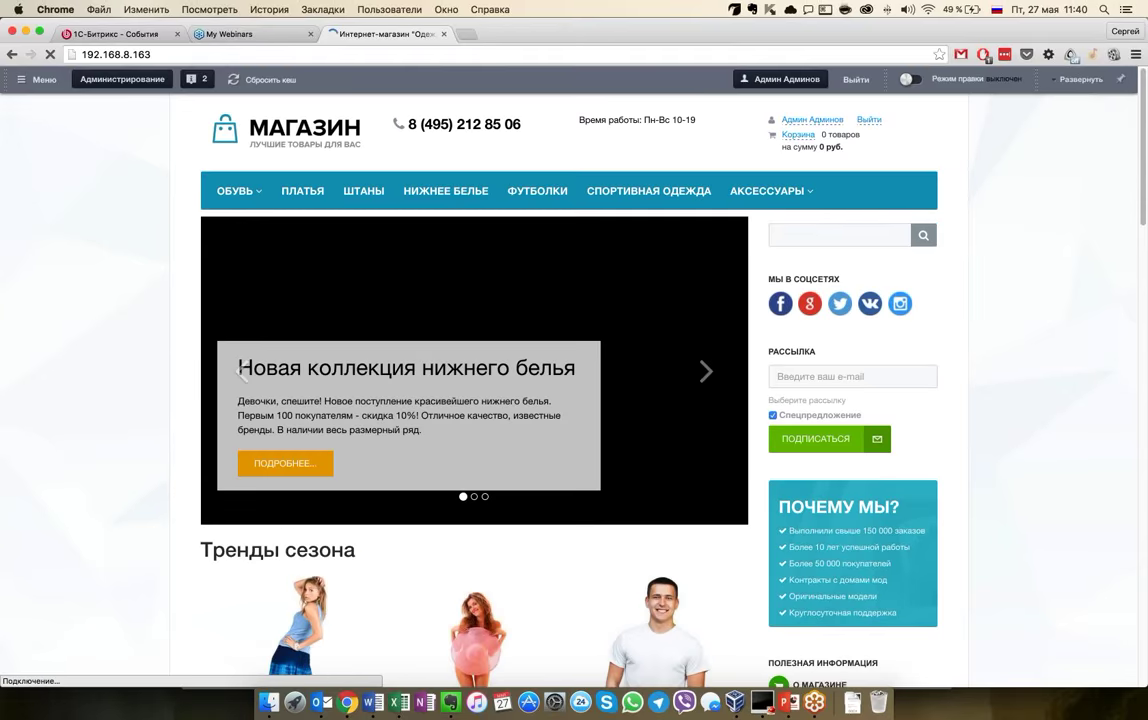
{"action": "scroll", "coordinate": [635, 278], "scroll_direction": "down", "scroll_amount": 8}
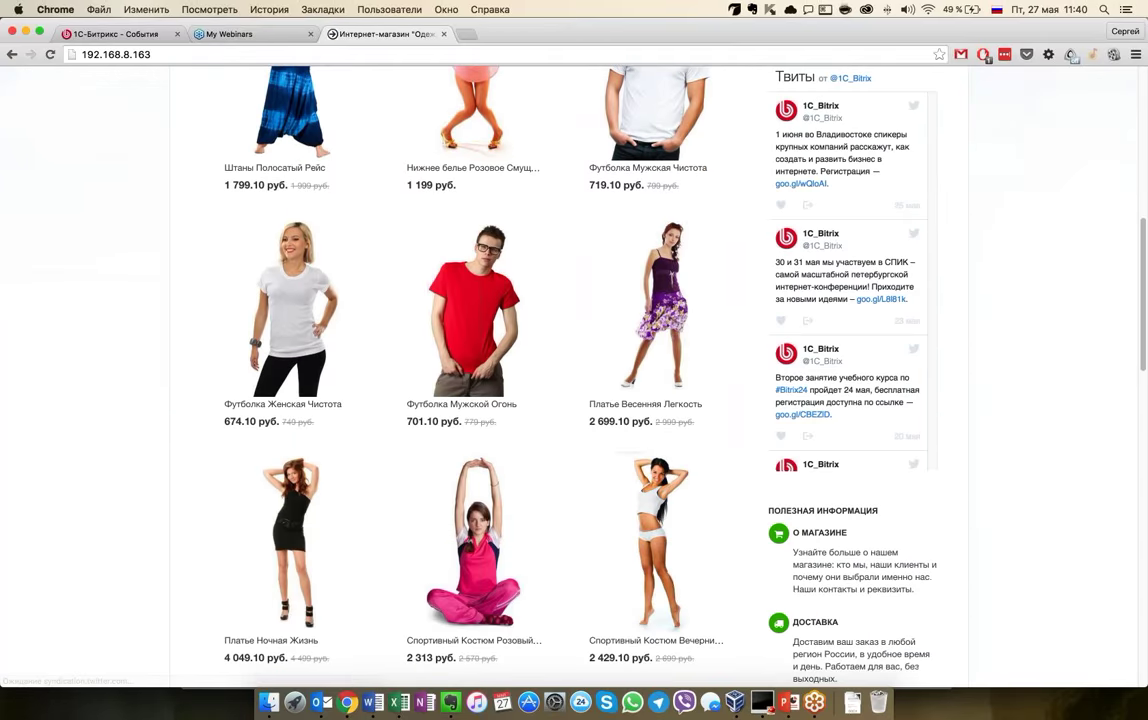
{"action": "mouse_move", "coordinate": [473, 300]}
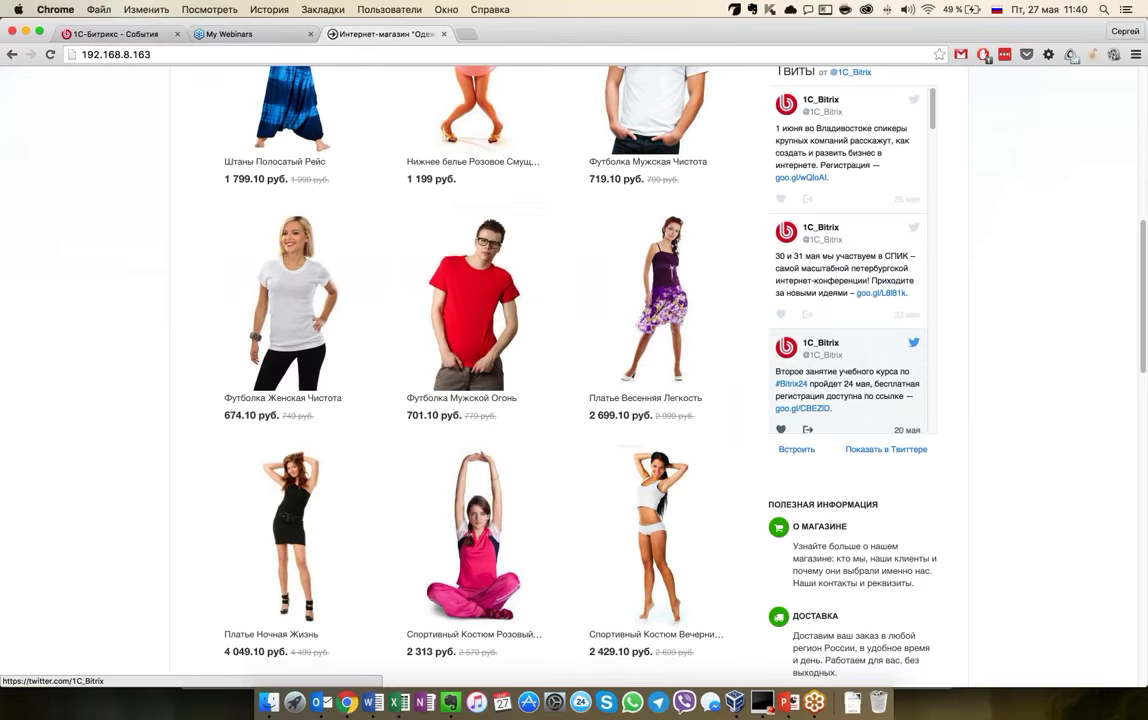
{"action": "scroll", "coordinate": [975, 395], "scroll_direction": "up", "scroll_amount": 1}
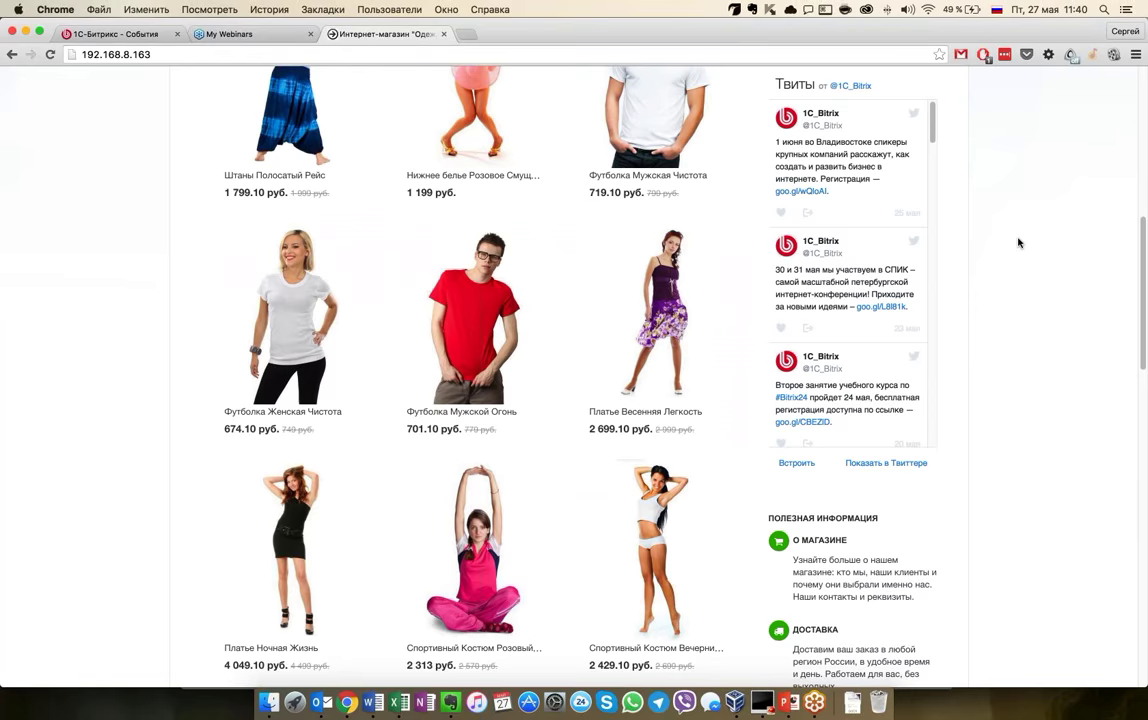
{"action": "scroll", "coordinate": [1018, 243], "scroll_direction": "up", "scroll_amount": 2}
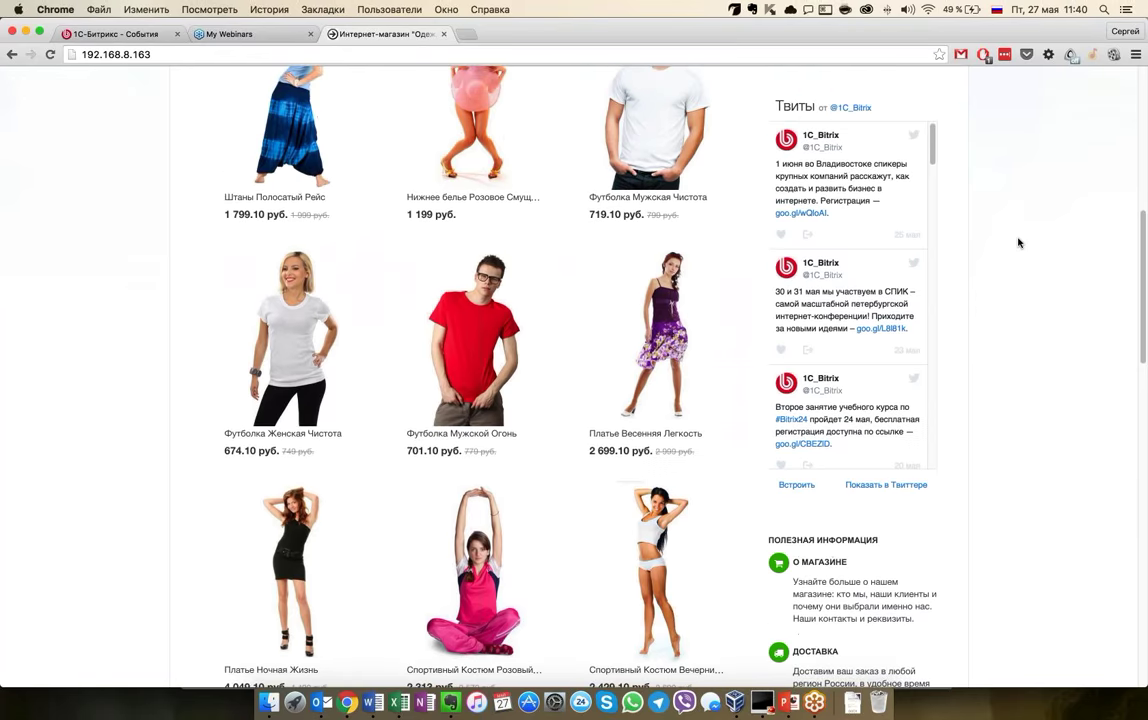
{"action": "mouse_move", "coordinate": [655, 300]}
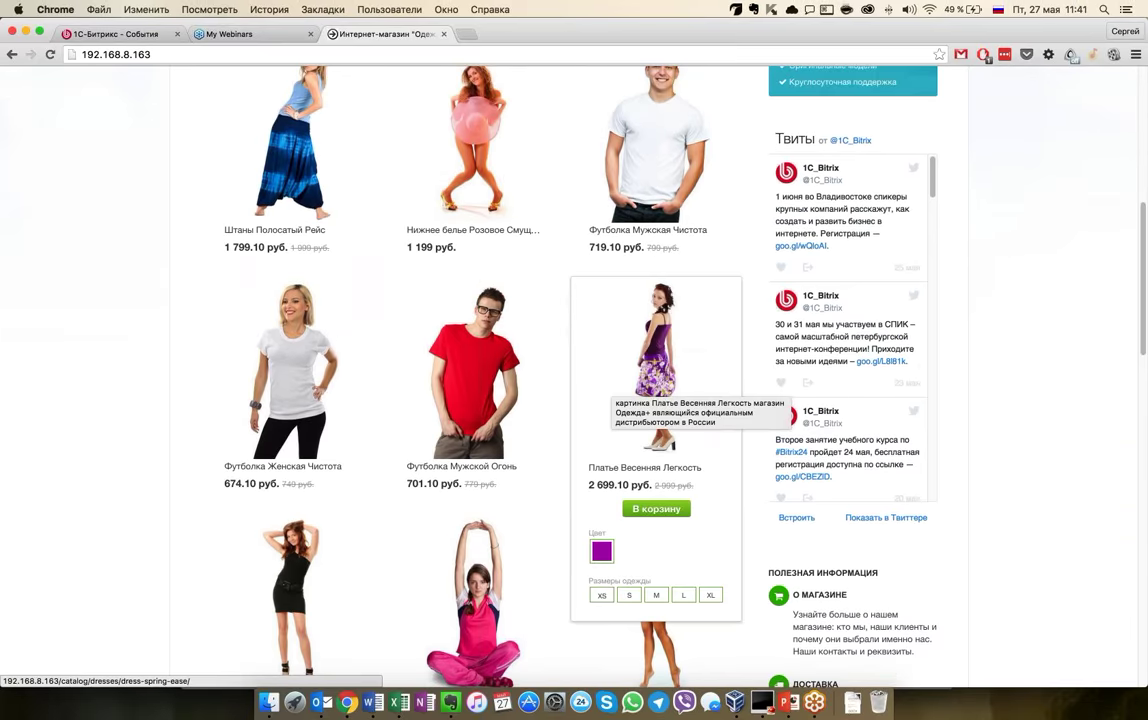
{"action": "mouse_move", "coordinate": [470, 150]}
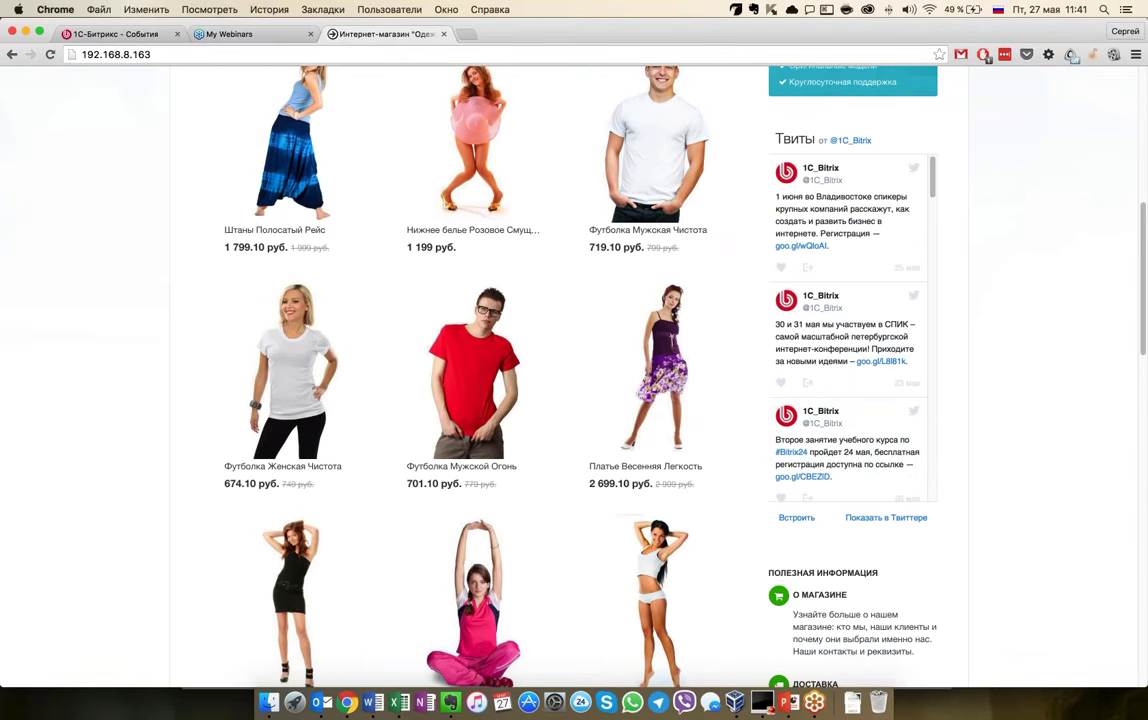
{"action": "scroll", "coordinate": [600, 380], "scroll_direction": "up", "scroll_amount": 1}
{"action": "scroll", "coordinate": [480, 370], "scroll_direction": "down", "scroll_amount": 5}
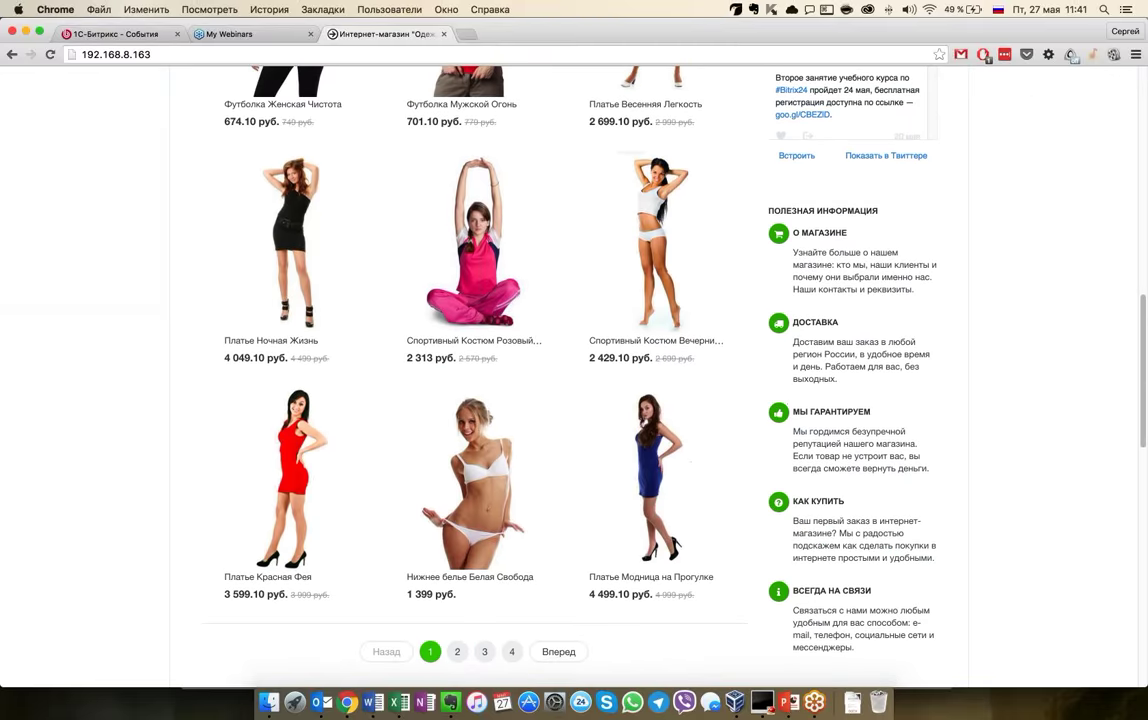
{"action": "scroll", "coordinate": [574, 375], "scroll_direction": "up", "scroll_amount": 15}
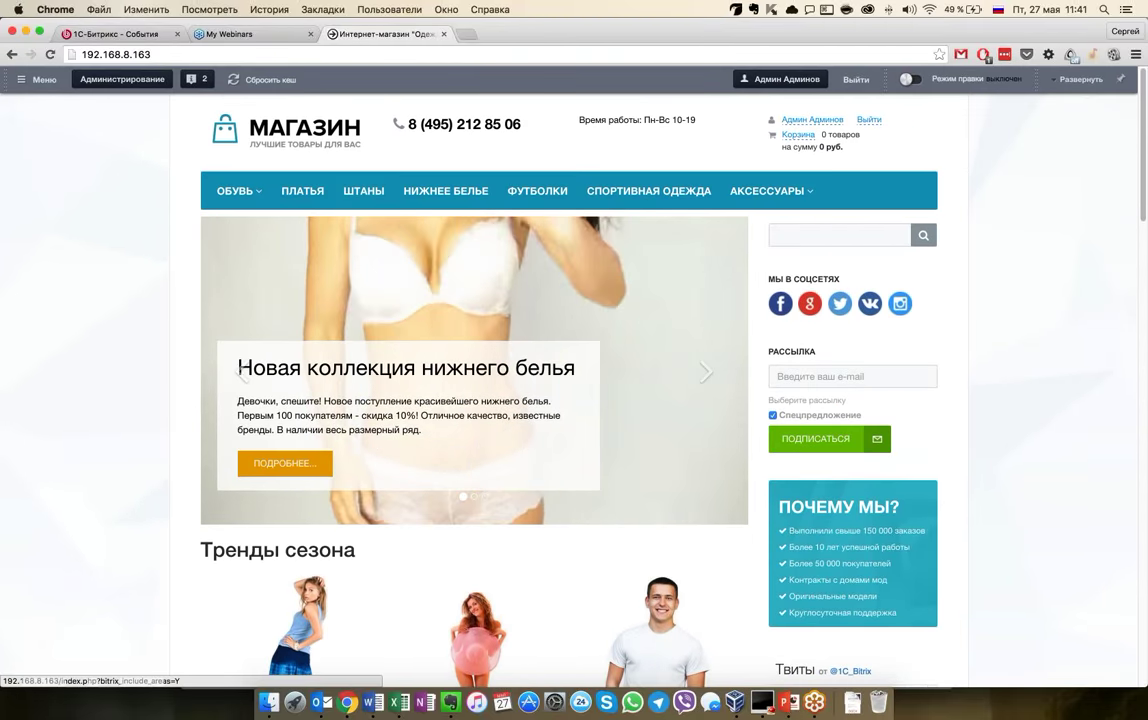
Switch to the admin area and open the Рабочий стол 1 dashboard with sales charts and site speed
{"action": "left_click", "coordinate": [910, 79]}
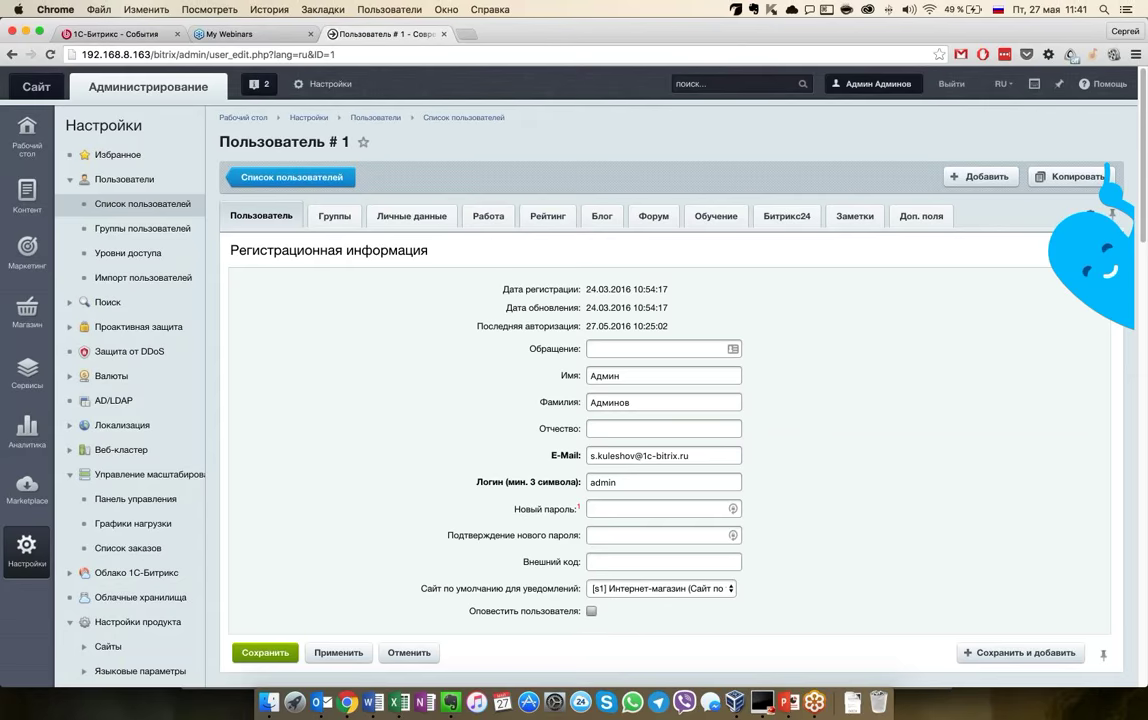
{"action": "left_click", "coordinate": [27, 135]}
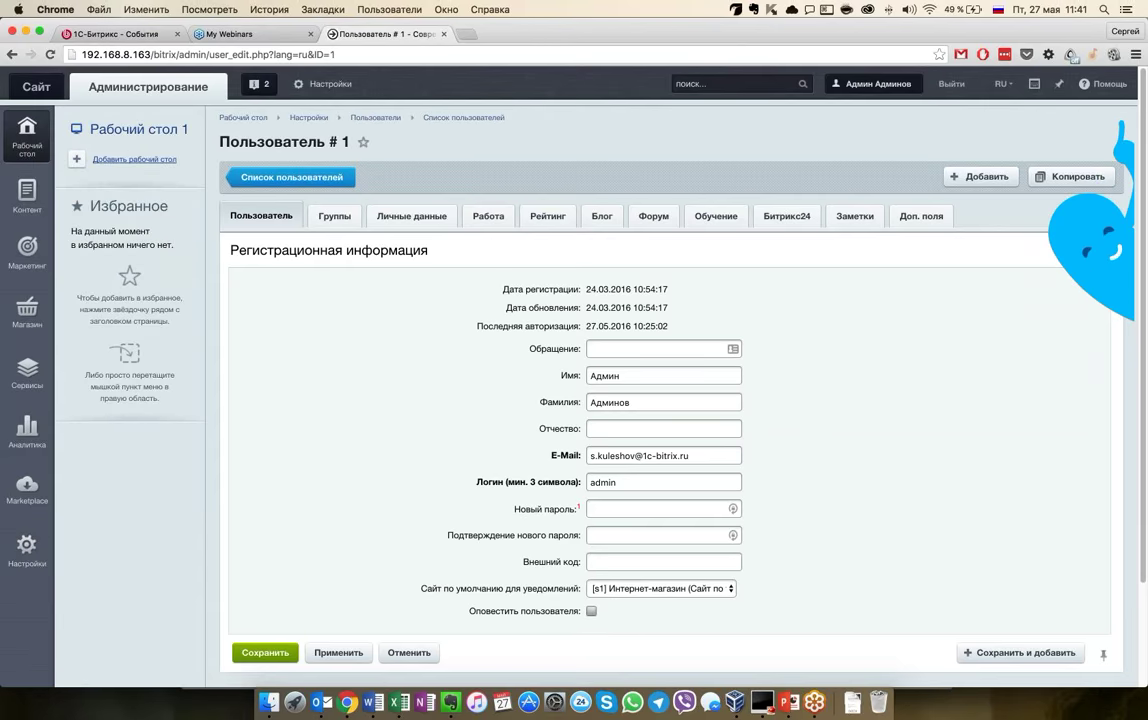
{"action": "left_click", "coordinate": [130, 159]}
{"action": "key", "text": "Escape"}
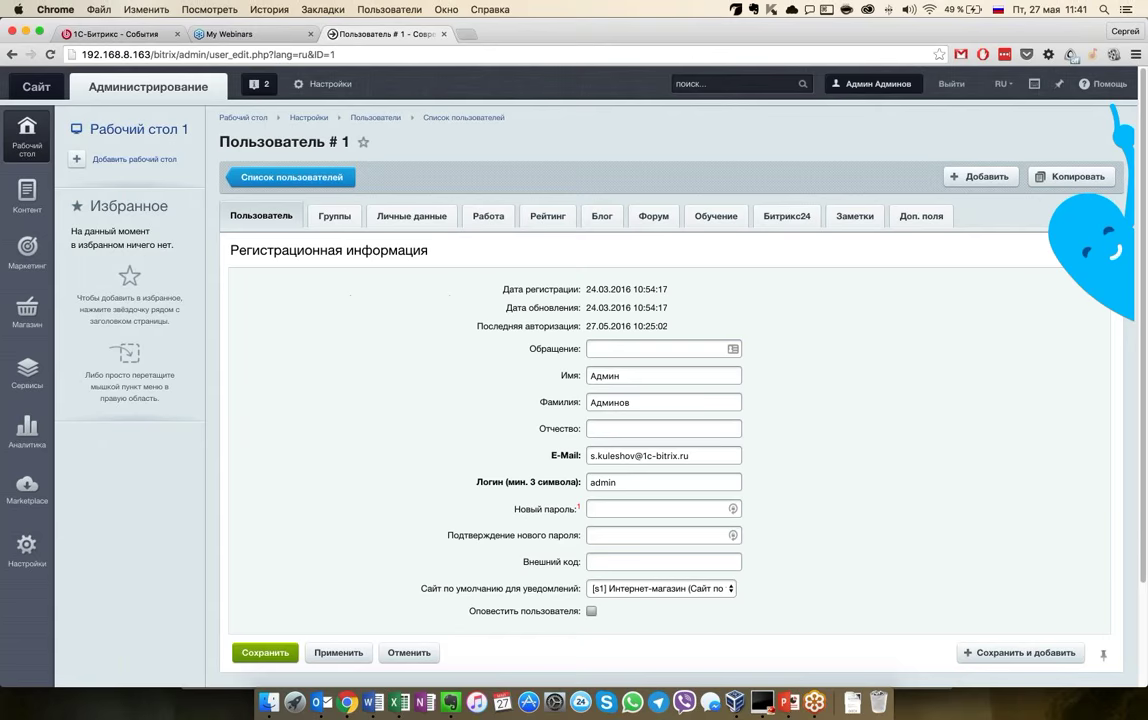
{"action": "left_click", "coordinate": [130, 129]}
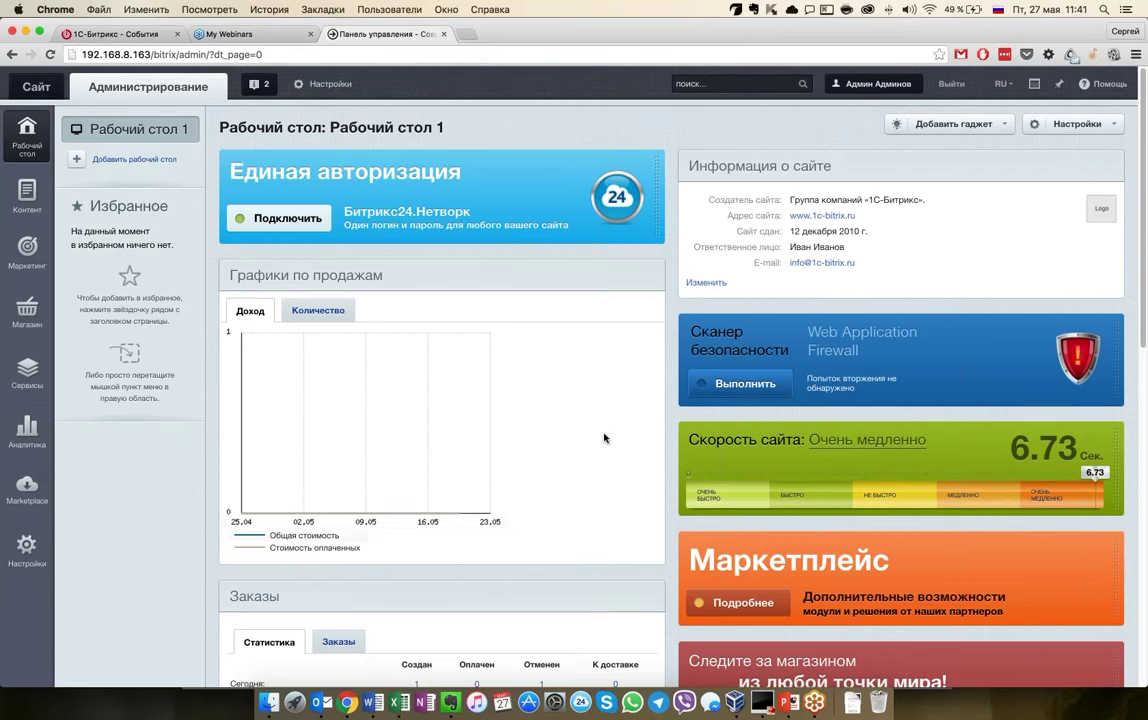
{"action": "scroll", "coordinate": [174, 535], "scroll_direction": "down", "scroll_amount": 1}
{"action": "scroll", "coordinate": [174, 536], "scroll_direction": "up", "scroll_amount": 1}
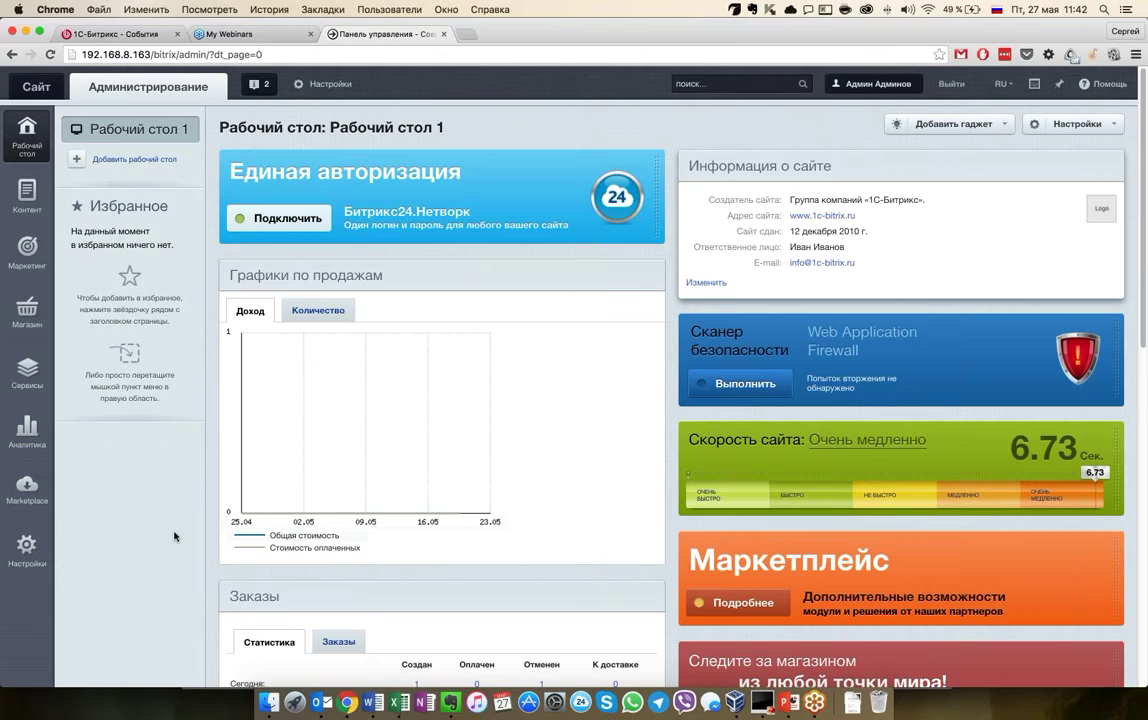
Open the Маркетинг menu and collapse its Автоконтекст, Товарный маркетинг, Email-маркетинг and Триггерные рассылки branches
{"action": "left_click", "coordinate": [25, 255]}
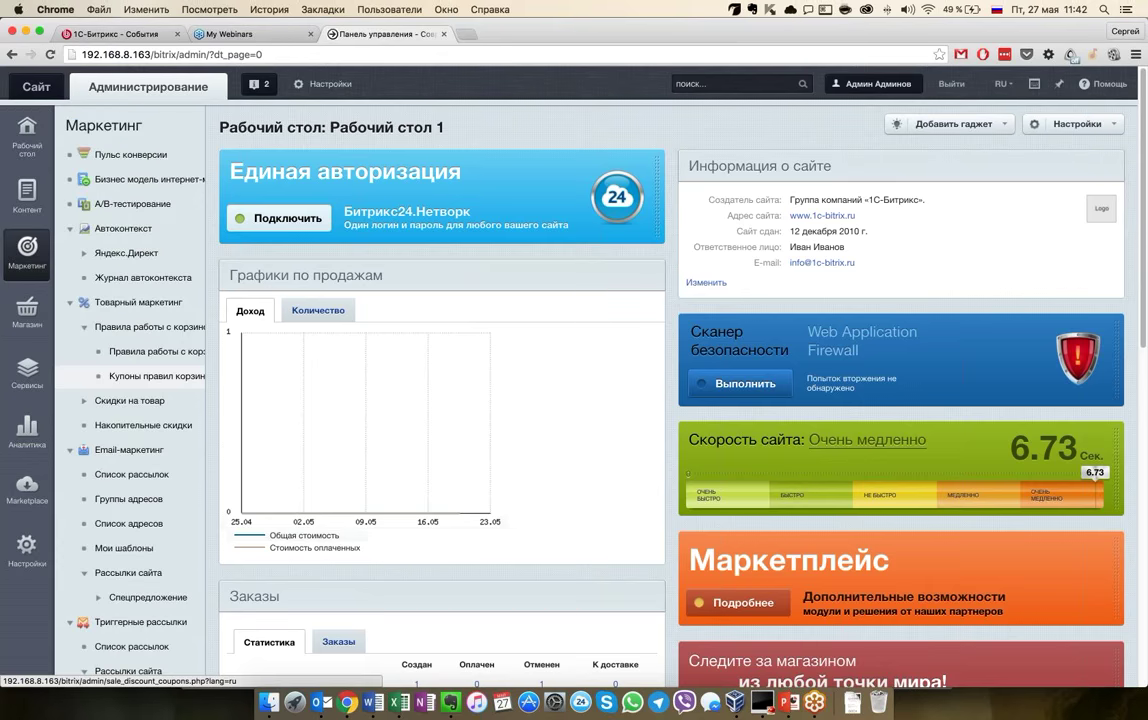
{"action": "left_click", "coordinate": [70, 229]}
{"action": "left_click", "coordinate": [70, 253]}
{"action": "left_click", "coordinate": [70, 277]}
{"action": "left_click", "coordinate": [70, 302]}
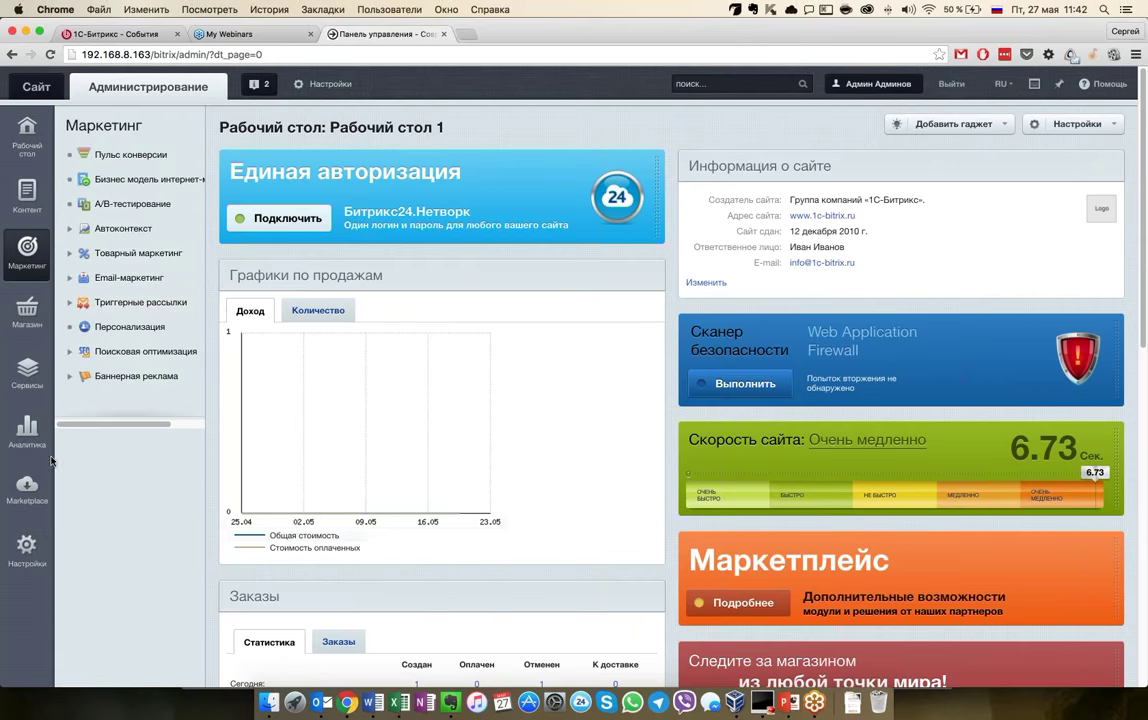
Open Мастер магазина from the Магазин section's Настройки branch
{"action": "left_click", "coordinate": [27, 310]}
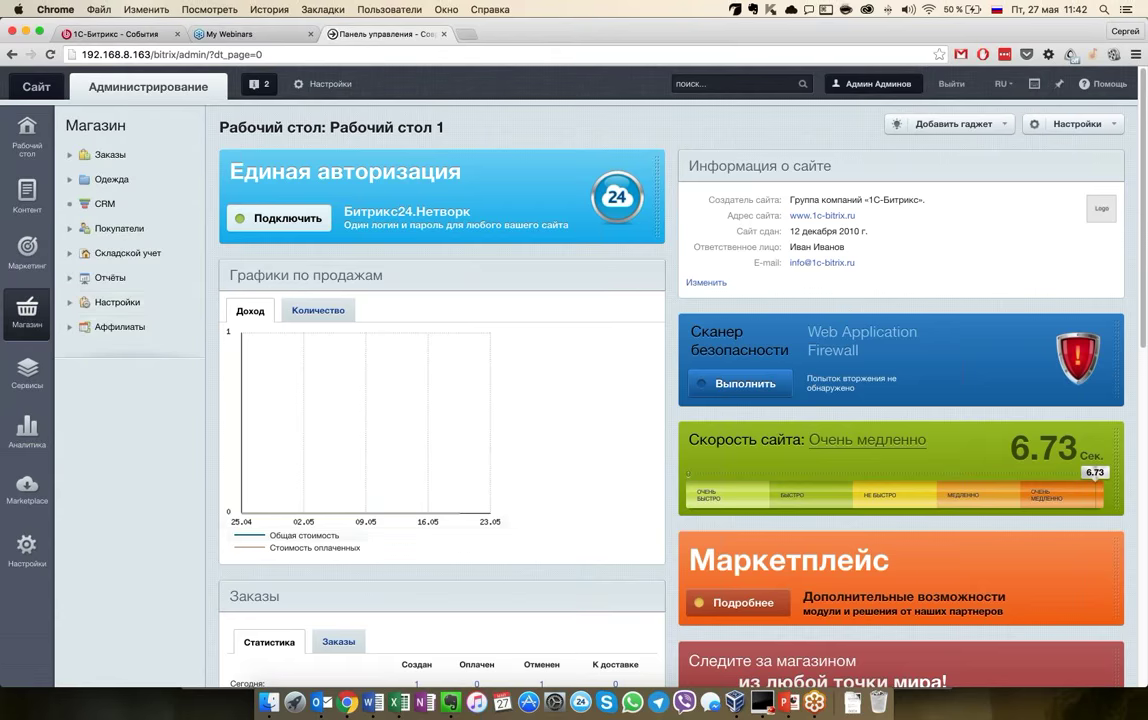
{"action": "left_click", "coordinate": [68, 303]}
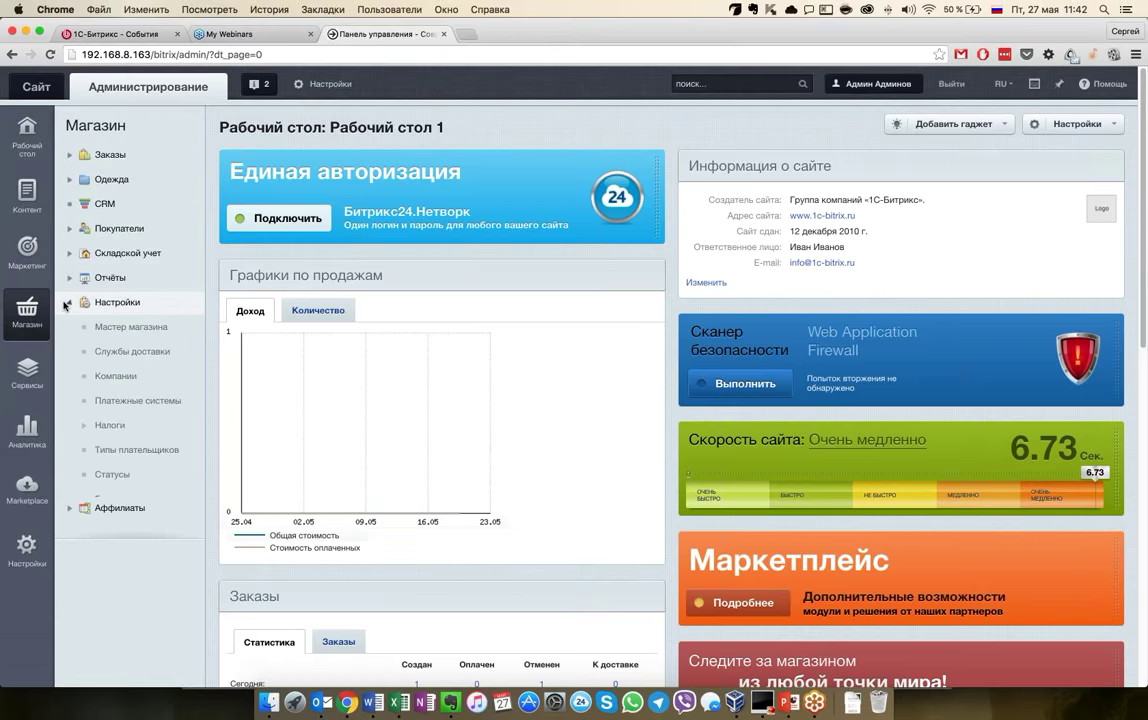
{"action": "left_click", "coordinate": [124, 331]}
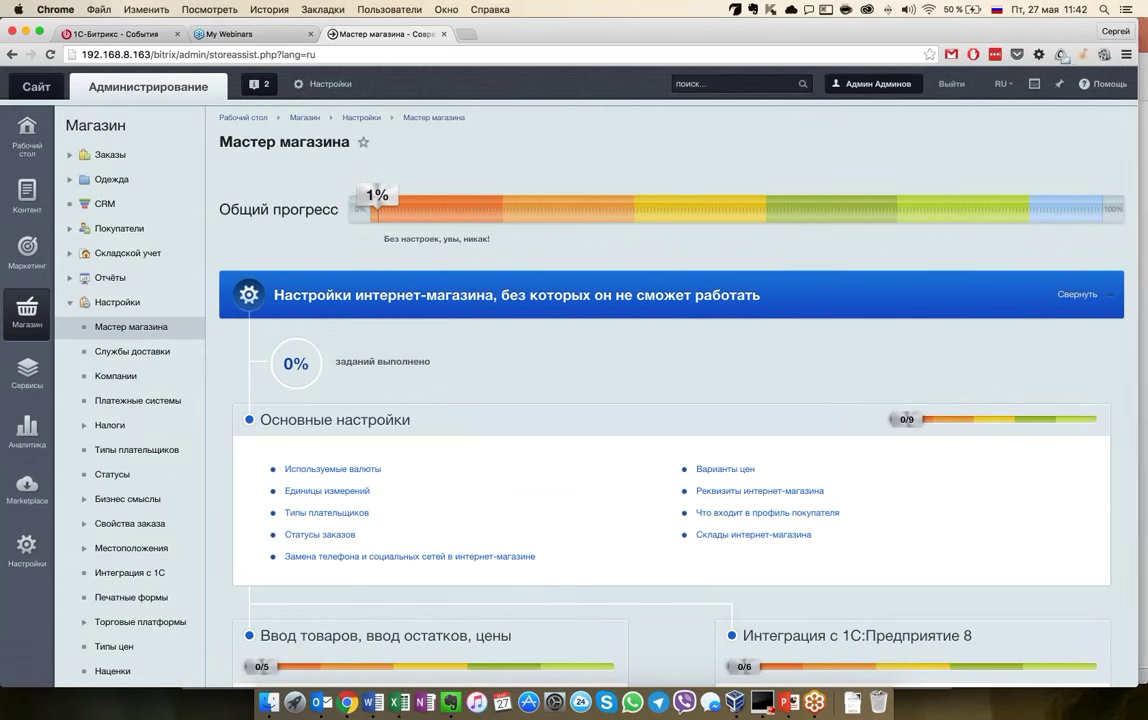
Narrow the browser, review the Мастер магазина tasks, and open the Единицы измерений task
{"action": "left_click_drag", "start_coordinate": [1146, 37], "coordinate": [1086, 37]}
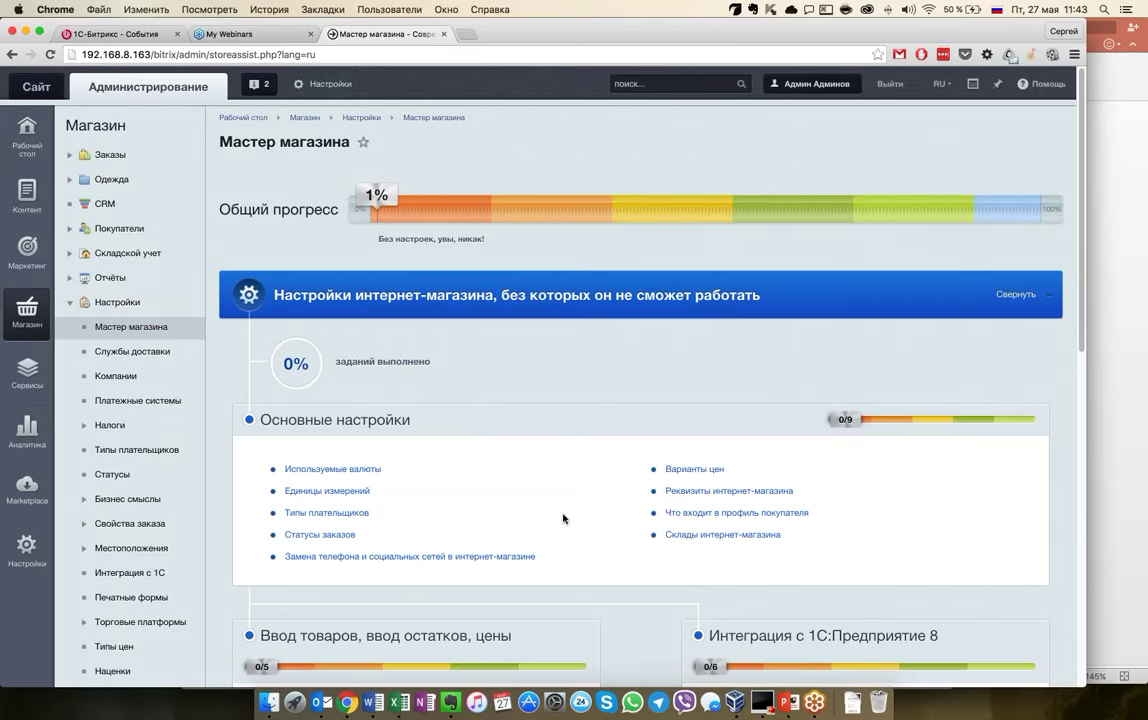
{"action": "scroll", "coordinate": [563, 518], "scroll_direction": "down", "scroll_amount": 3}
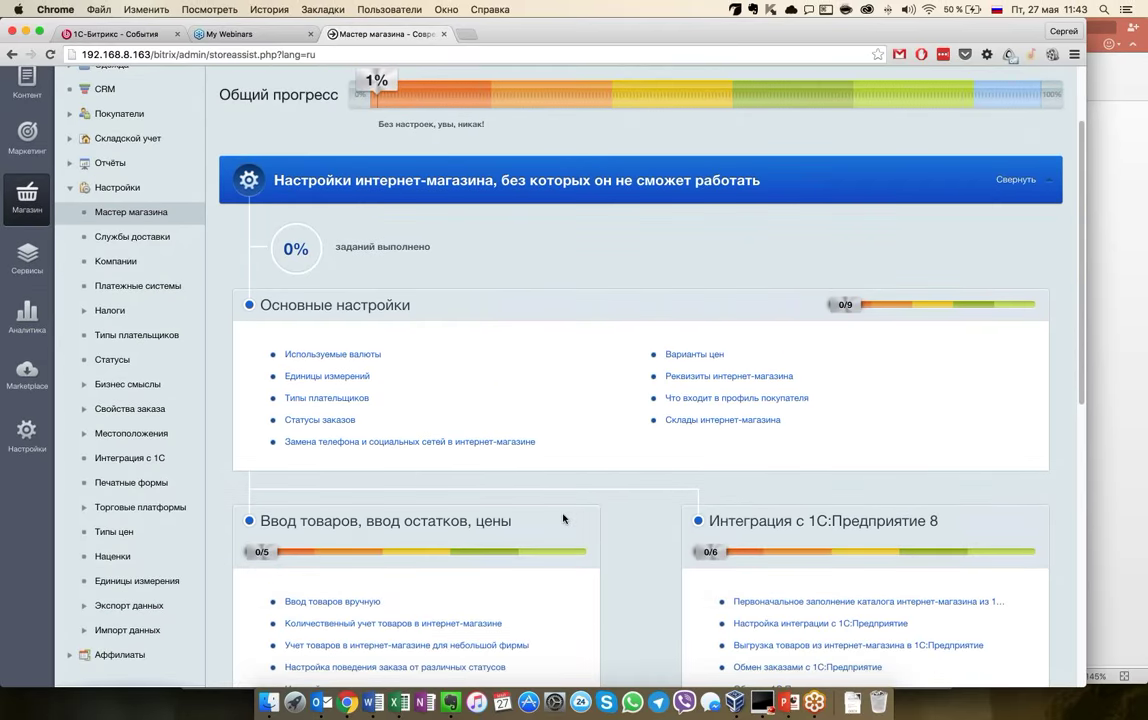
{"action": "scroll", "coordinate": [563, 518], "scroll_direction": "down", "scroll_amount": 3}
{"action": "scroll", "coordinate": [563, 518], "scroll_direction": "down", "scroll_amount": 10}
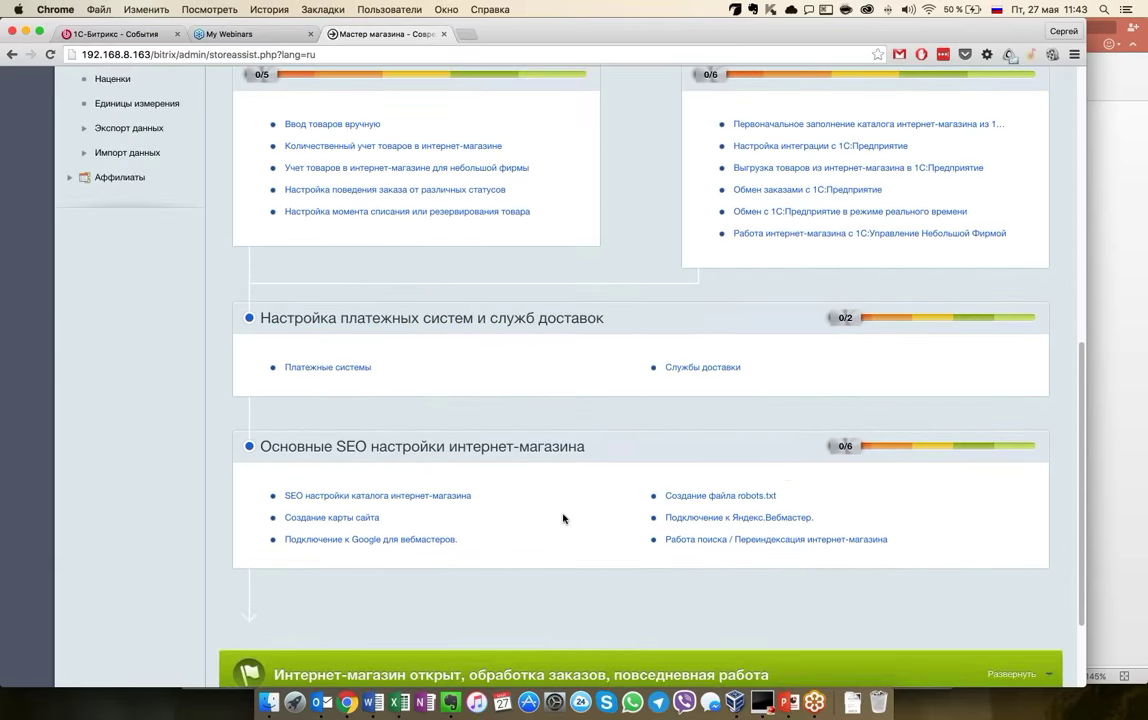
{"action": "scroll", "coordinate": [563, 518], "scroll_direction": "up", "scroll_amount": 15}
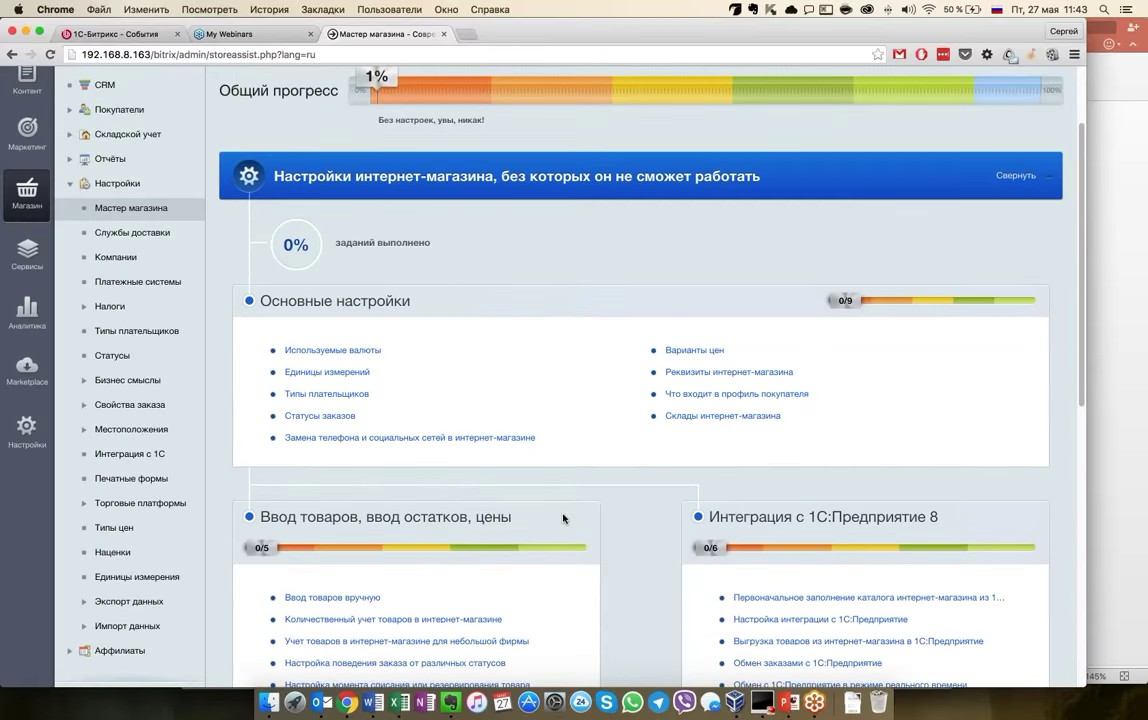
{"action": "scroll", "coordinate": [563, 518], "scroll_direction": "down", "scroll_amount": 3}
{"action": "scroll", "coordinate": [563, 518], "scroll_direction": "down", "scroll_amount": 2}
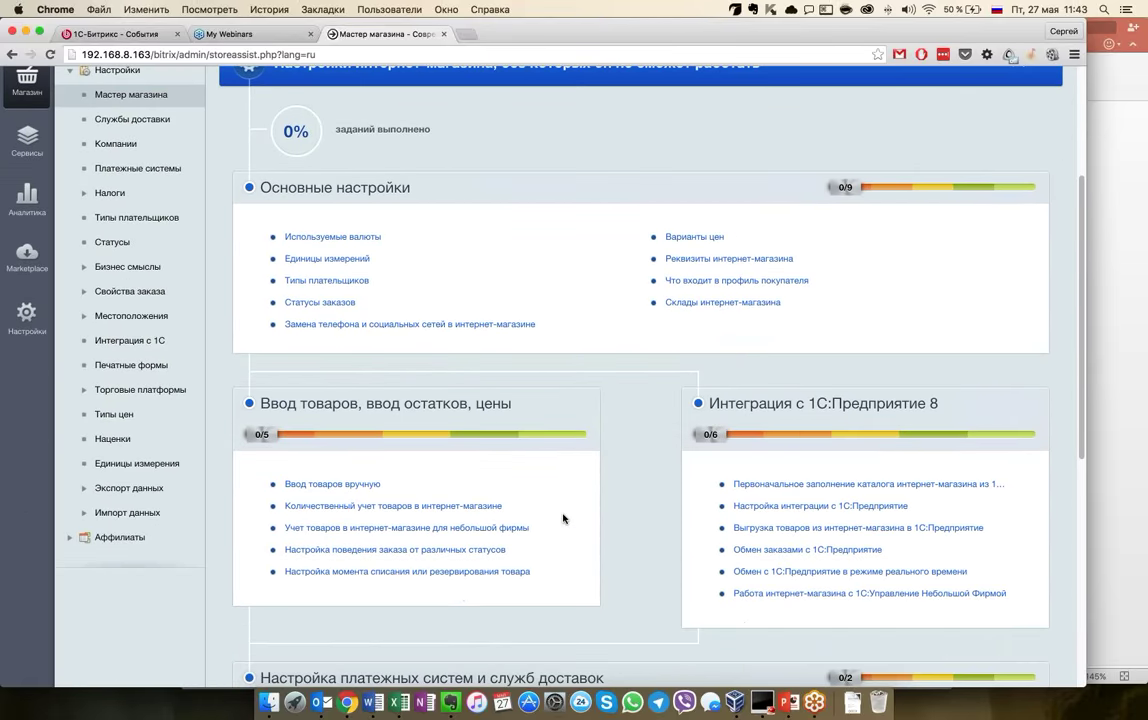
{"action": "scroll", "coordinate": [568, 460], "scroll_direction": "up", "scroll_amount": 4}
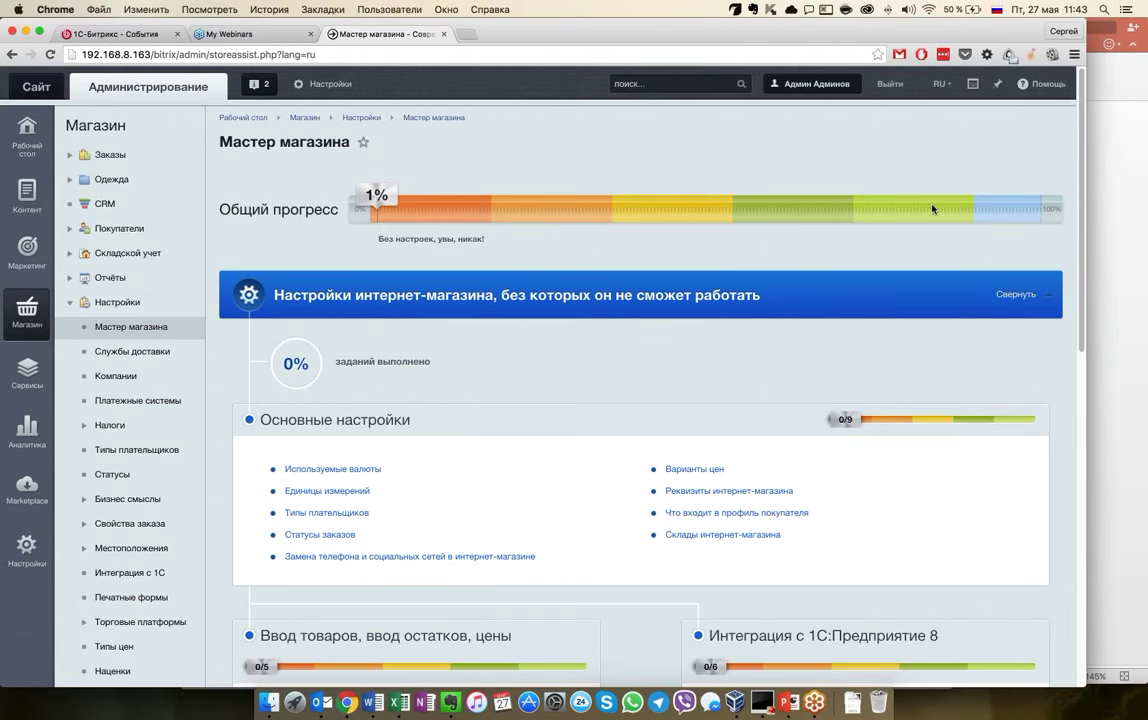
{"action": "scroll", "coordinate": [506, 522], "scroll_direction": "down", "scroll_amount": 2}
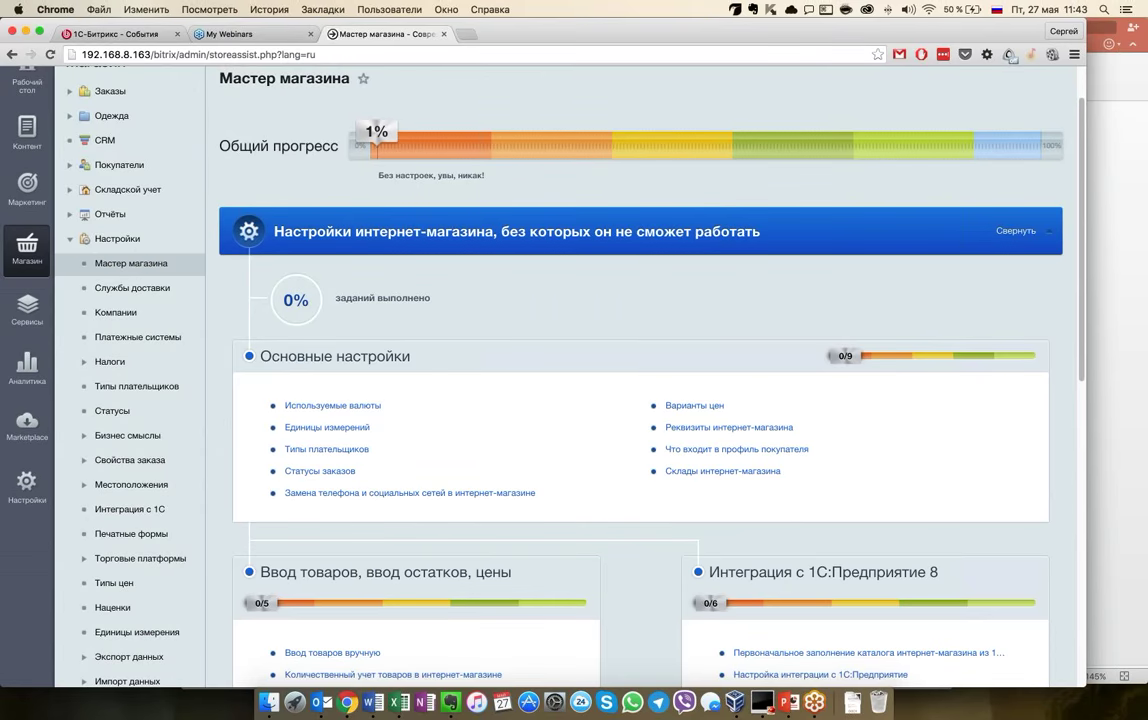
{"action": "scroll", "coordinate": [738, 172], "scroll_direction": "down", "scroll_amount": 10}
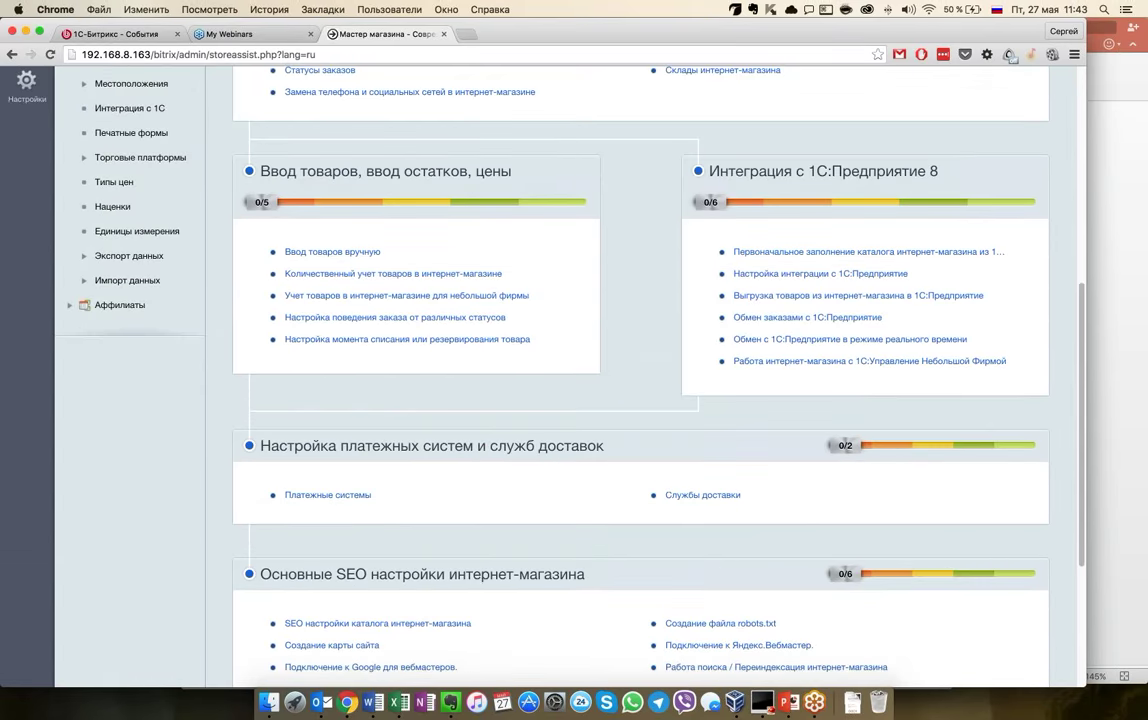
{"action": "scroll", "coordinate": [640, 380], "scroll_direction": "up", "scroll_amount": 8}
{"action": "scroll", "coordinate": [640, 380], "scroll_direction": "up", "scroll_amount": 2}
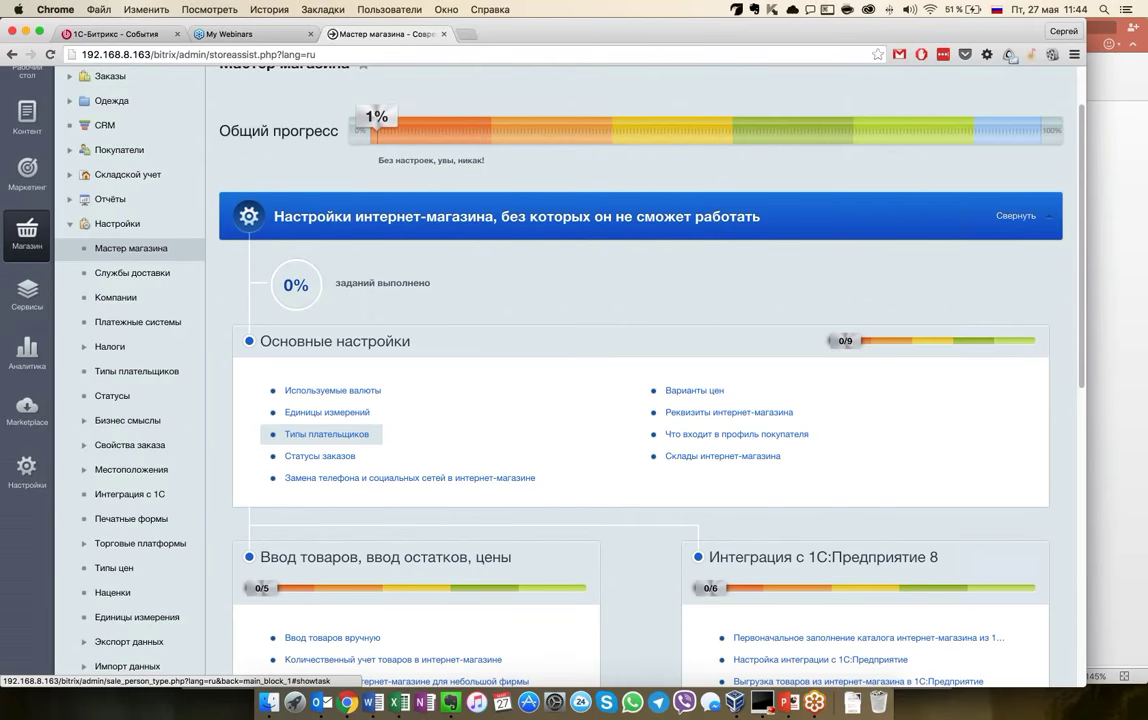
{"action": "scroll", "coordinate": [322, 434], "scroll_direction": "down", "scroll_amount": 5}
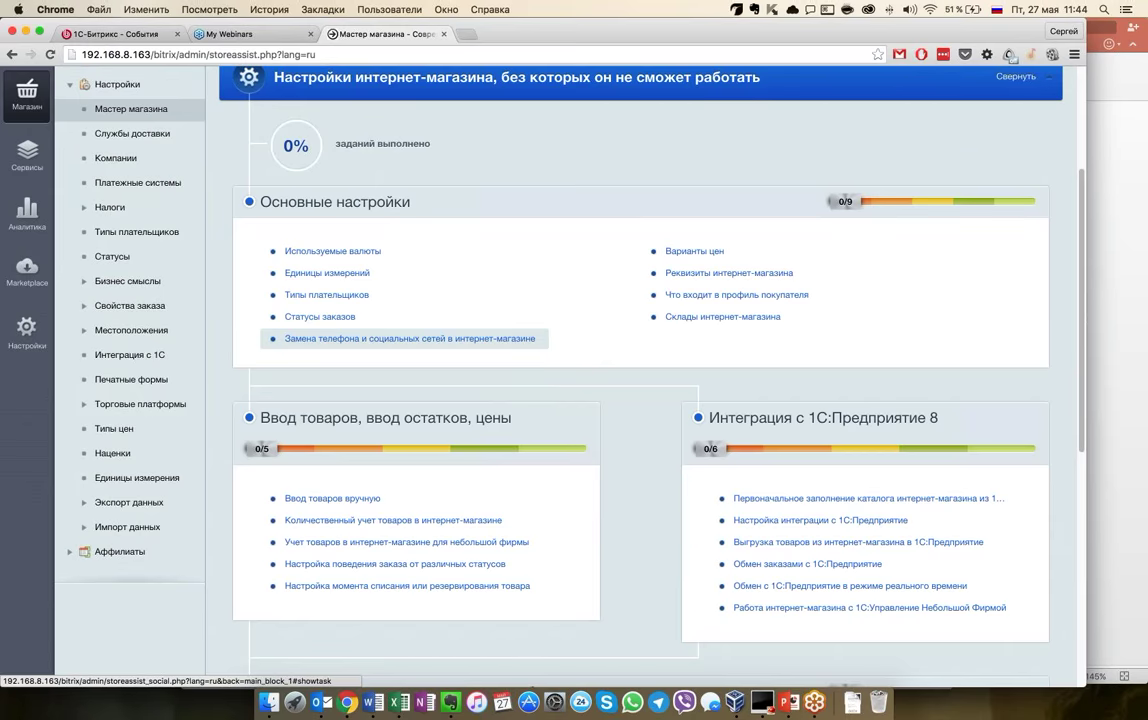
{"action": "left_click", "coordinate": [334, 274]}
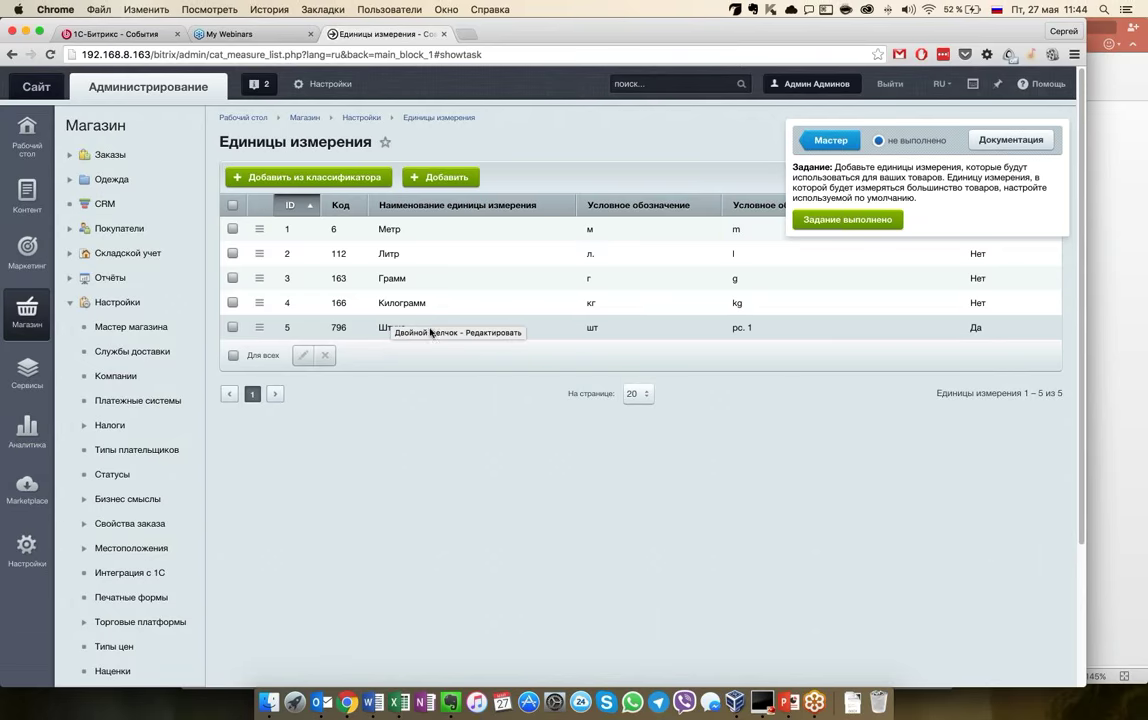
Open the Штука unit for editing, then go back to the units list
{"action": "double_click", "coordinate": [541, 328]}
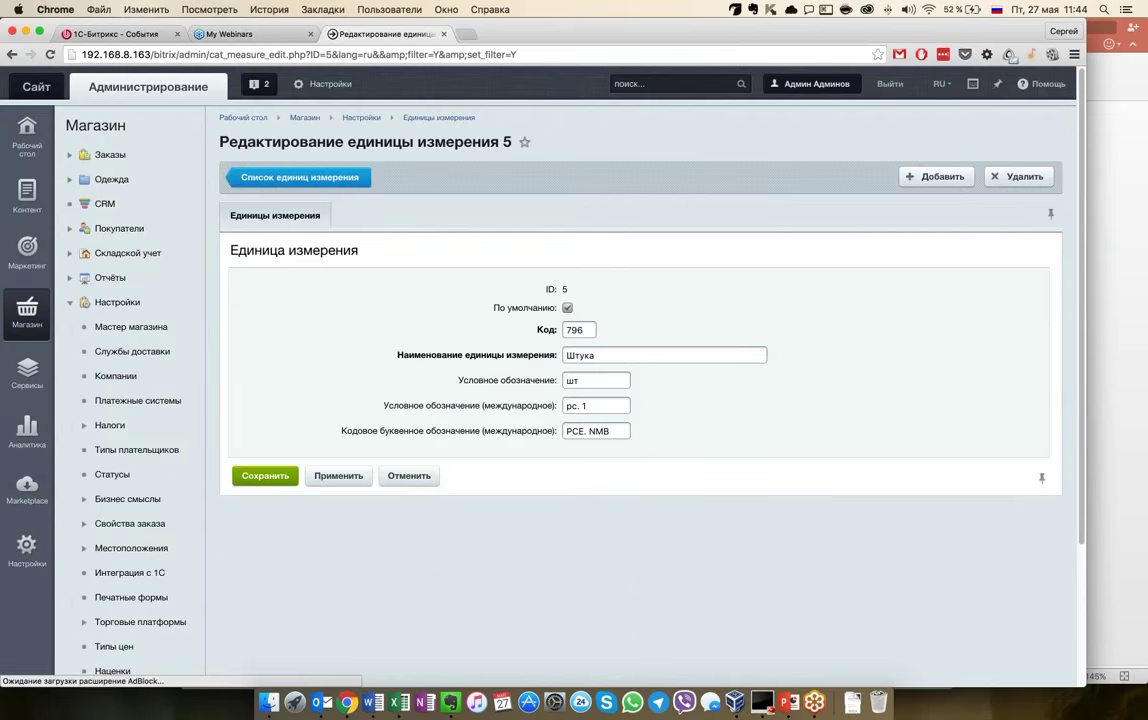
{"action": "left_click", "coordinate": [626, 354]}
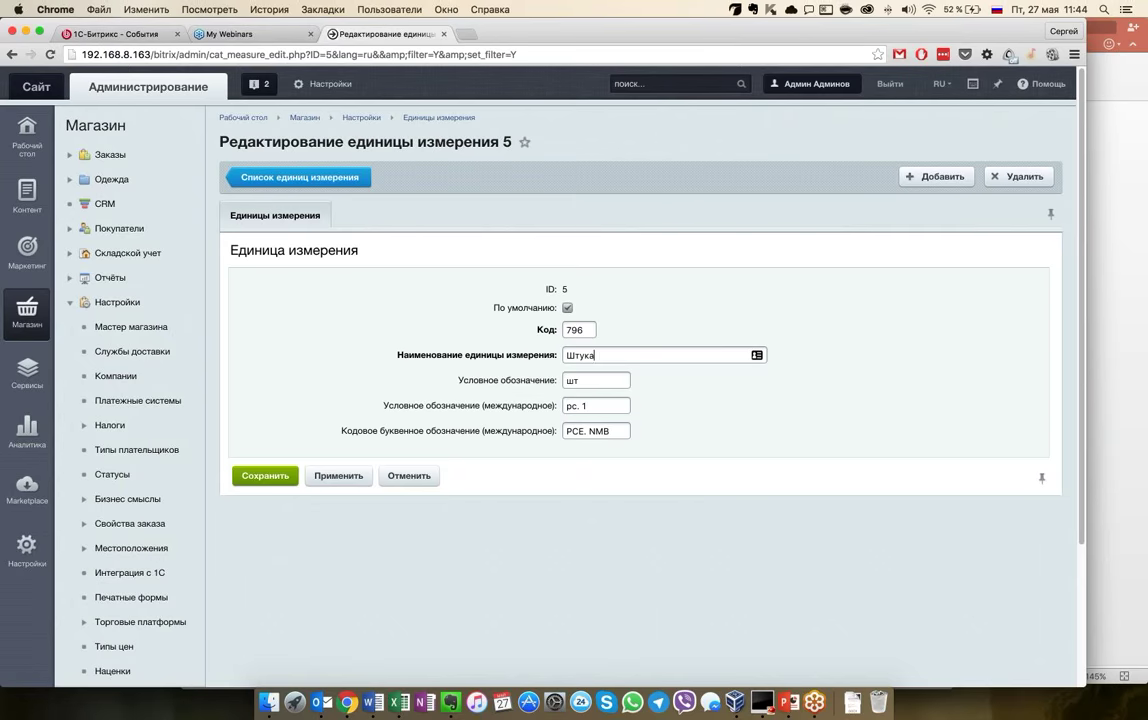
{"action": "left_click", "coordinate": [292, 180]}
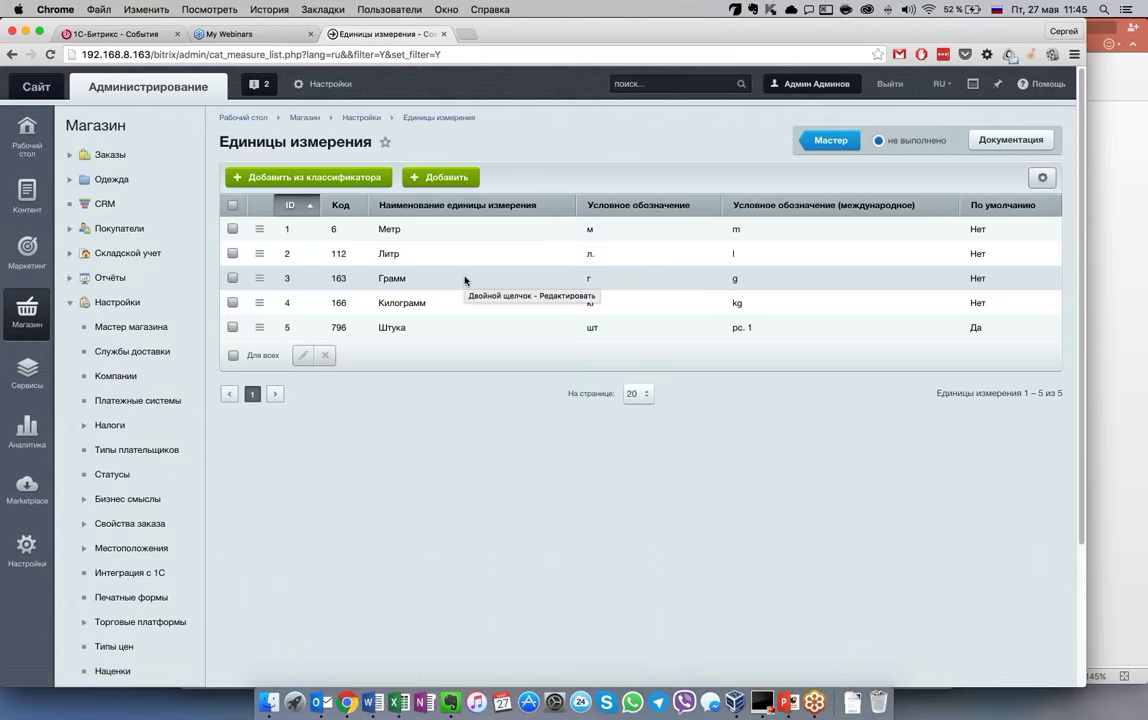
Add Мегаметр (code 009) from the standard classifier and mark the units wizard task done
{"action": "left_click", "coordinate": [332, 178]}
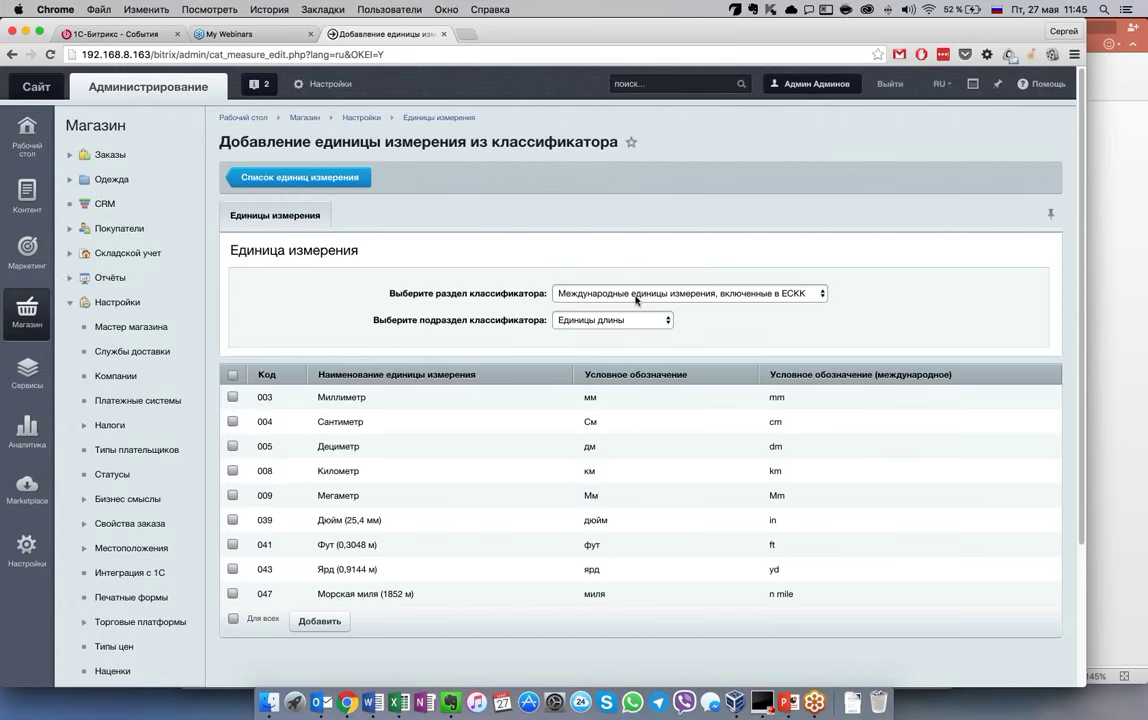
{"action": "scroll", "coordinate": [445, 430], "scroll_direction": "down", "scroll_amount": 2}
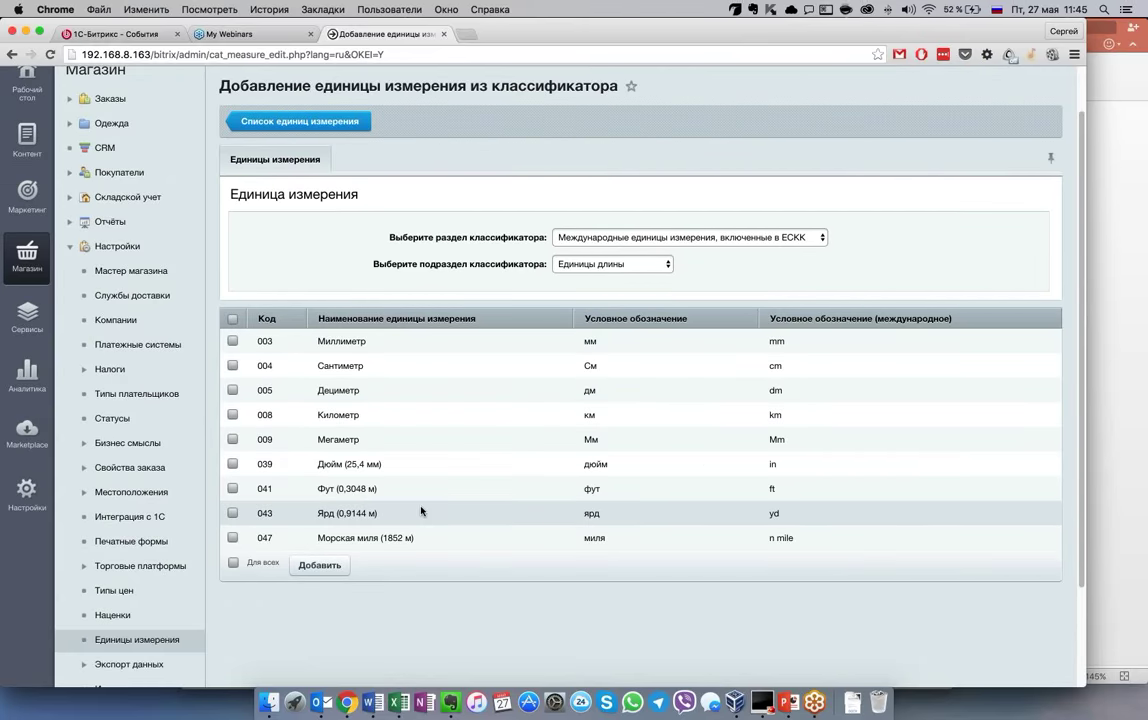
{"action": "left_click", "coordinate": [232, 439]}
{"action": "left_click", "coordinate": [319, 565]}
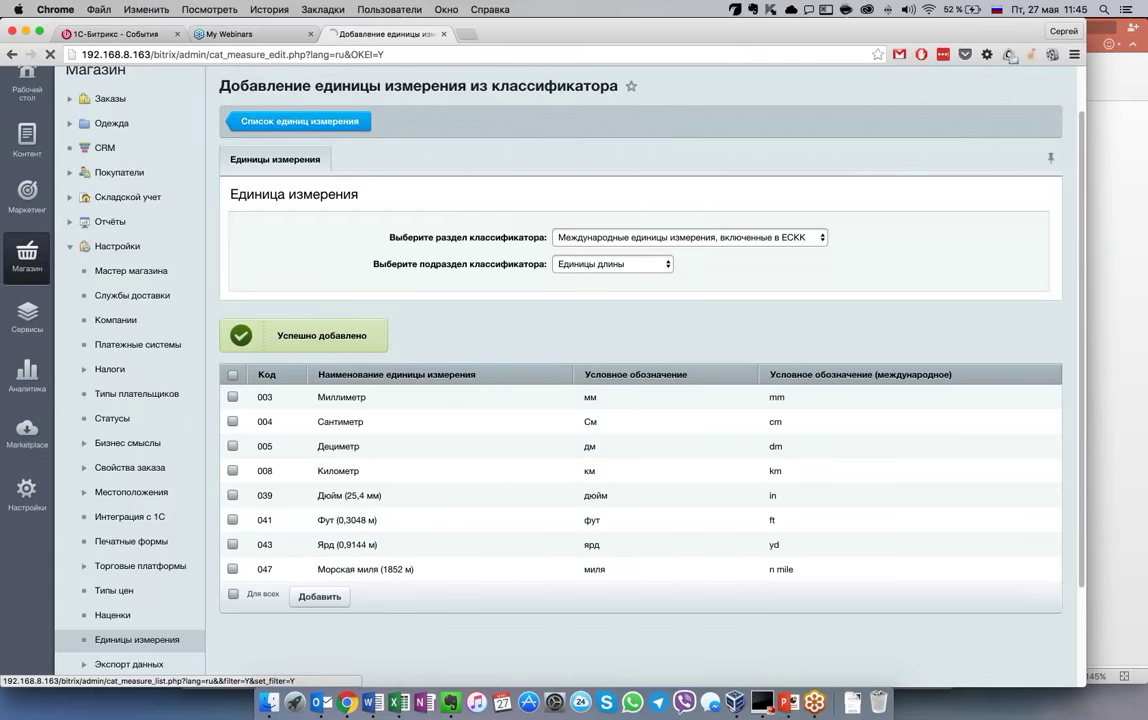
{"action": "left_click", "coordinate": [298, 121]}
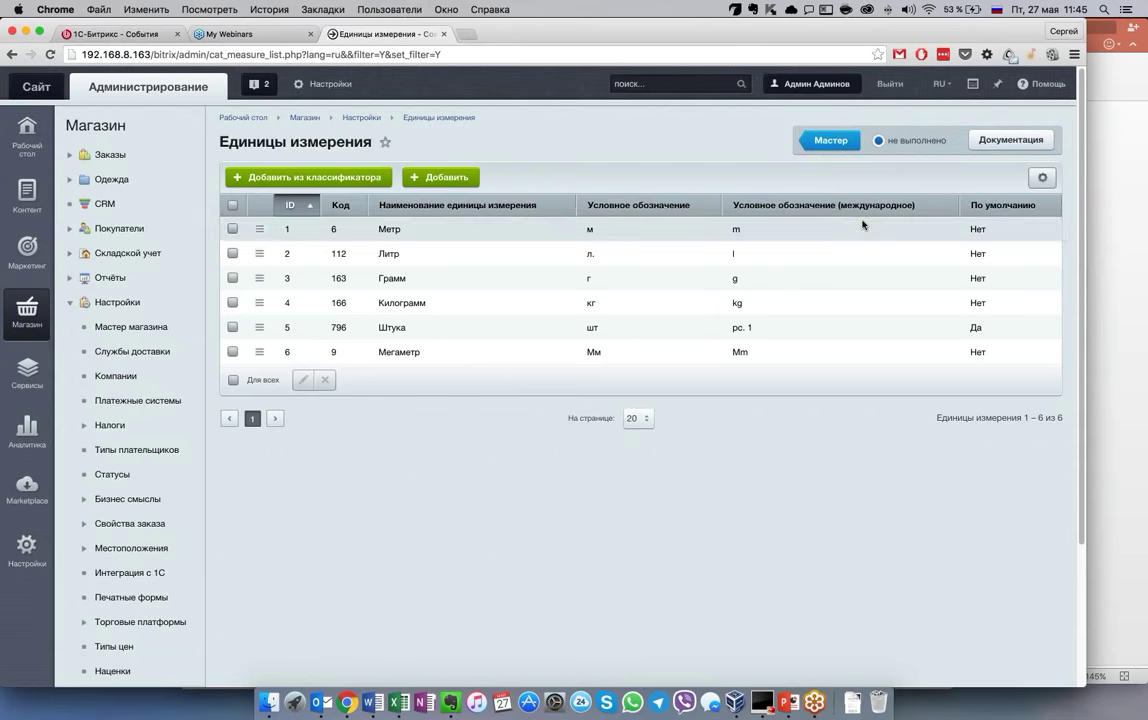
{"action": "left_click", "coordinate": [848, 219]}
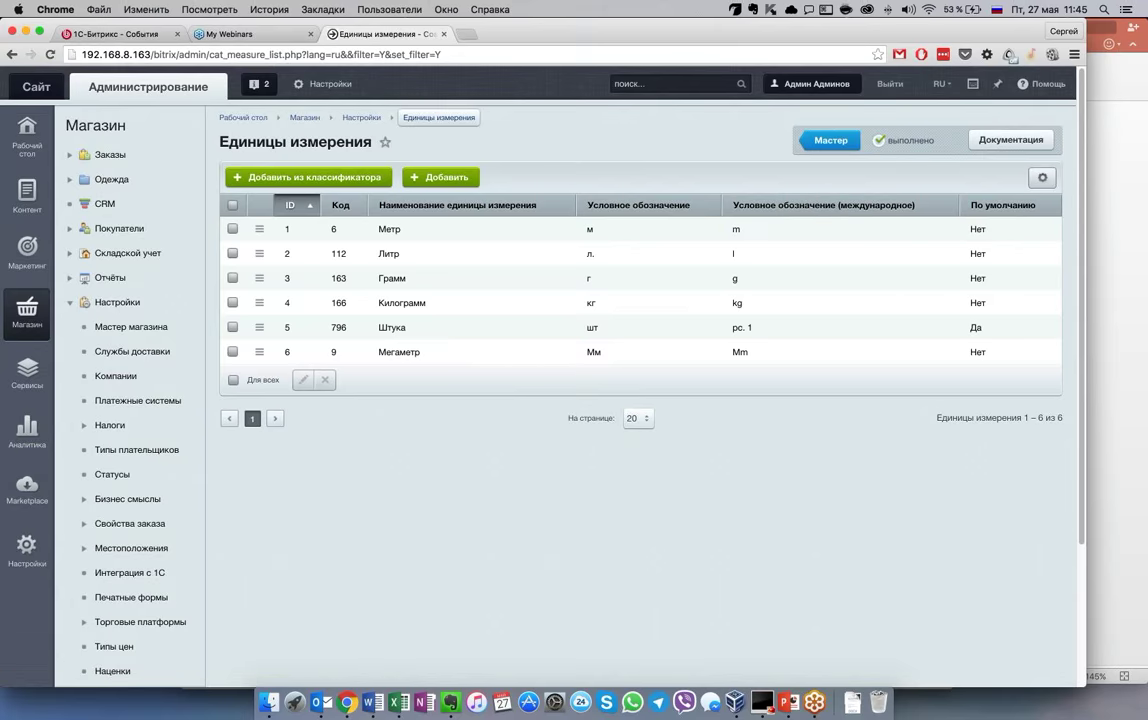
Open the Типы плательщиков task from the store setup wizard
{"action": "left_click", "coordinate": [818, 131]}
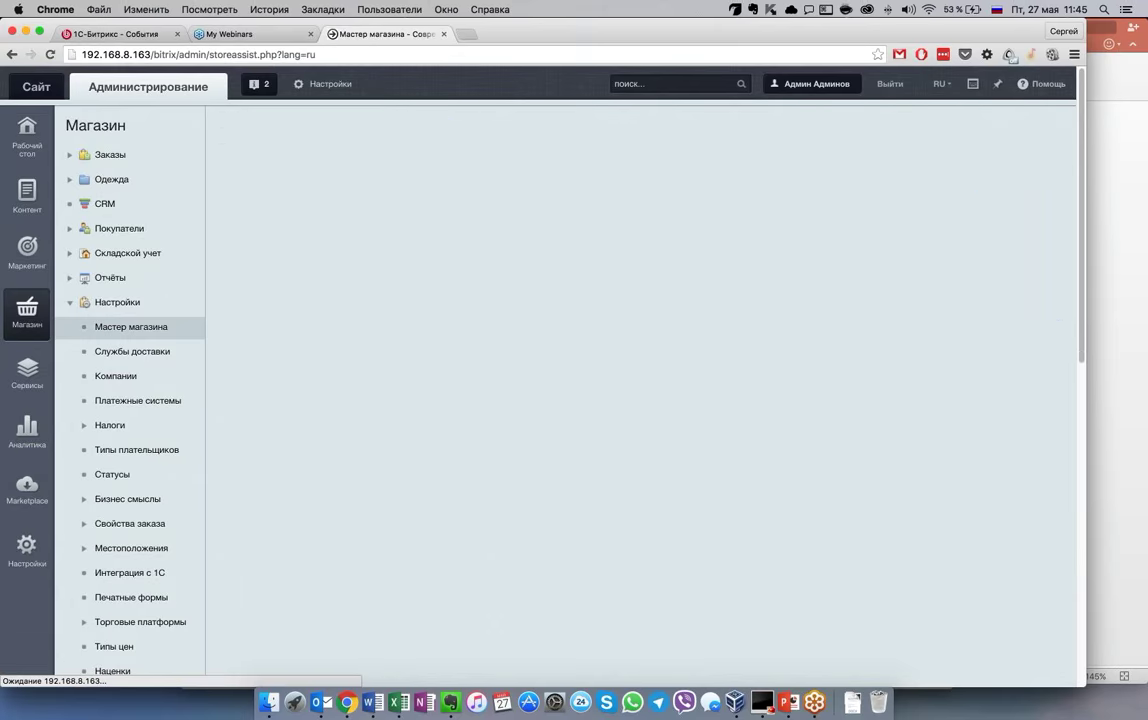
{"action": "scroll", "coordinate": [320, 391], "scroll_direction": "down", "scroll_amount": 2}
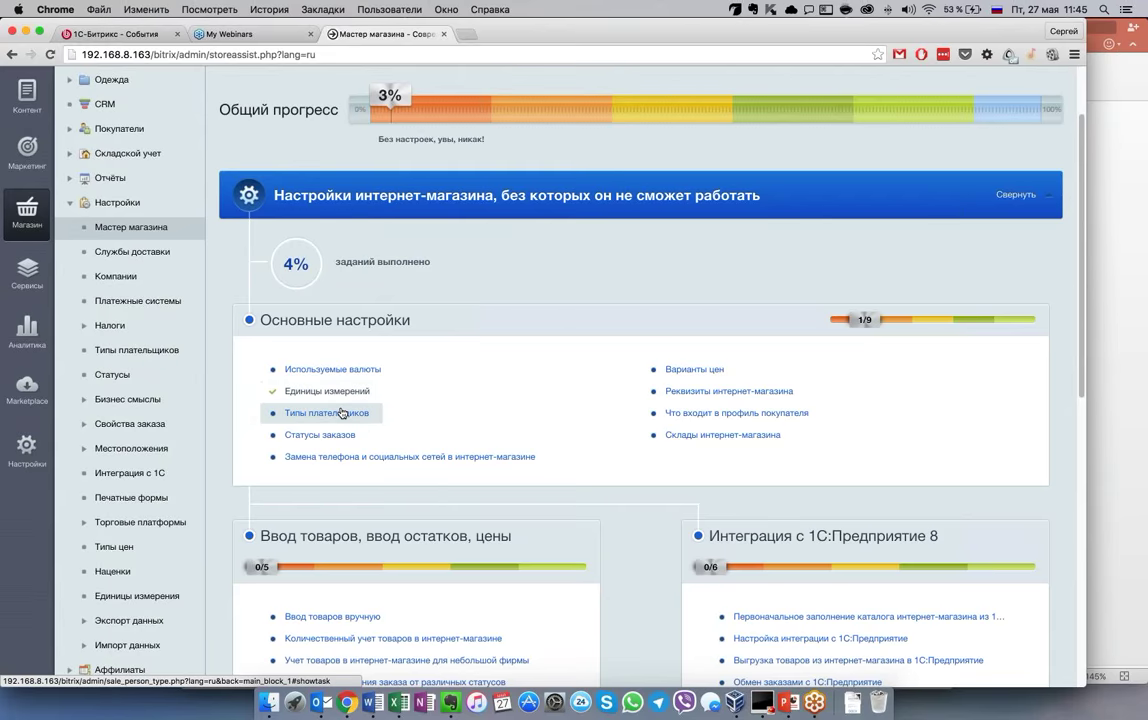
{"action": "left_click", "coordinate": [336, 412]}
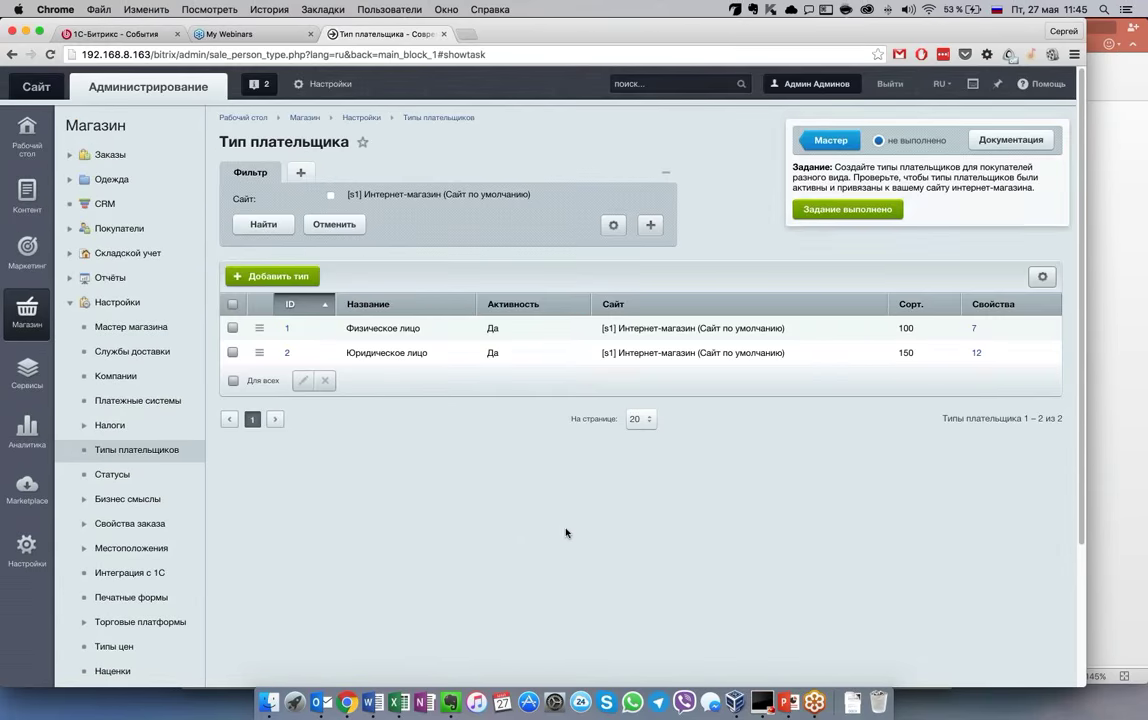
{"action": "scroll", "coordinate": [566, 537], "scroll_direction": "down", "scroll_amount": 2}
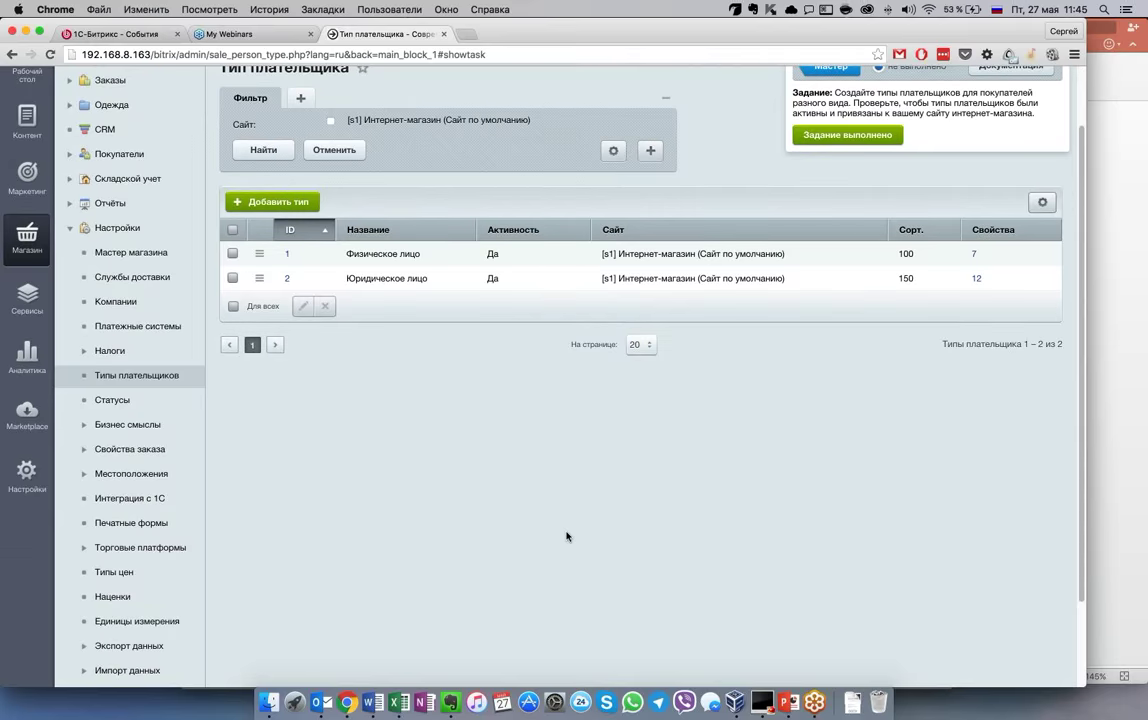
{"action": "scroll", "coordinate": [566, 537], "scroll_direction": "up", "scroll_amount": 2}
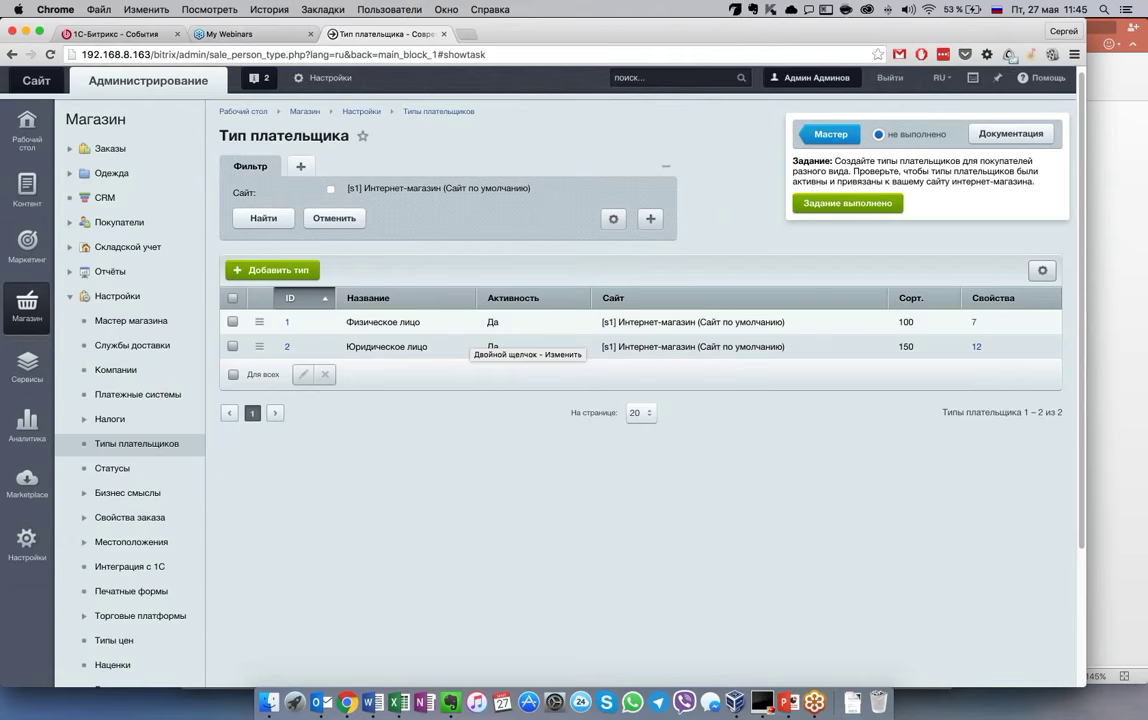
Untick Активность for Юридическое лицо, save, and show the payer-types help note
{"action": "left_click", "coordinate": [259, 346]}
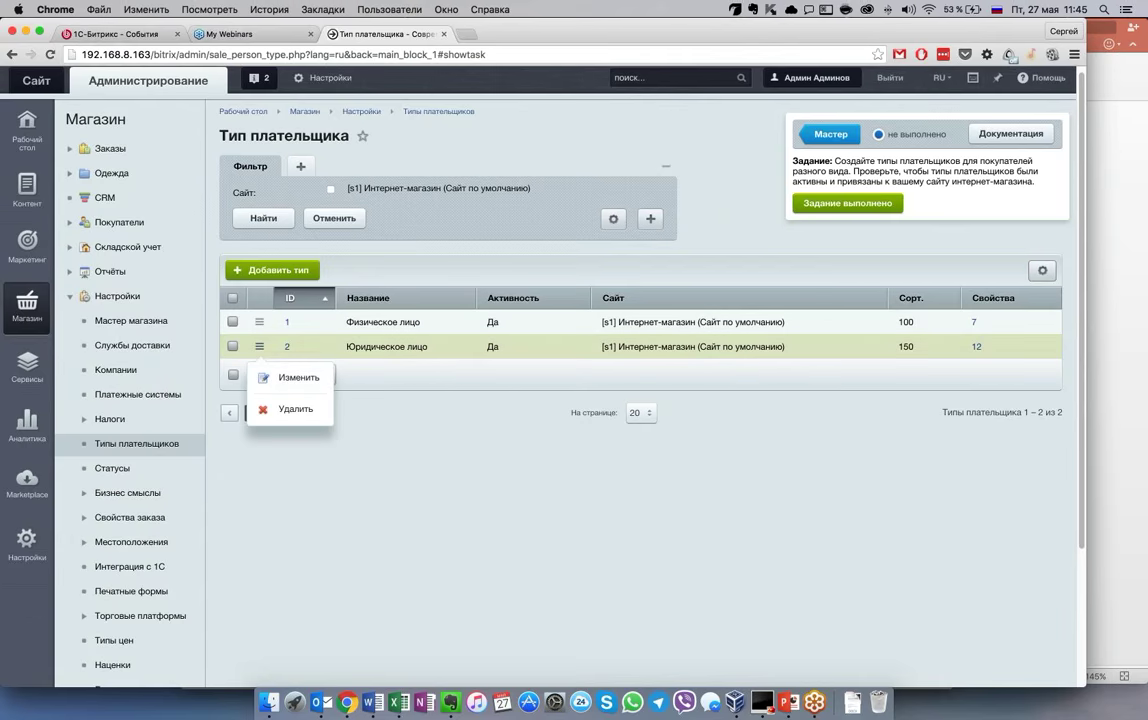
{"action": "left_click", "coordinate": [417, 483]}
{"action": "left_click", "coordinate": [259, 346]}
{"action": "left_click", "coordinate": [298, 378]}
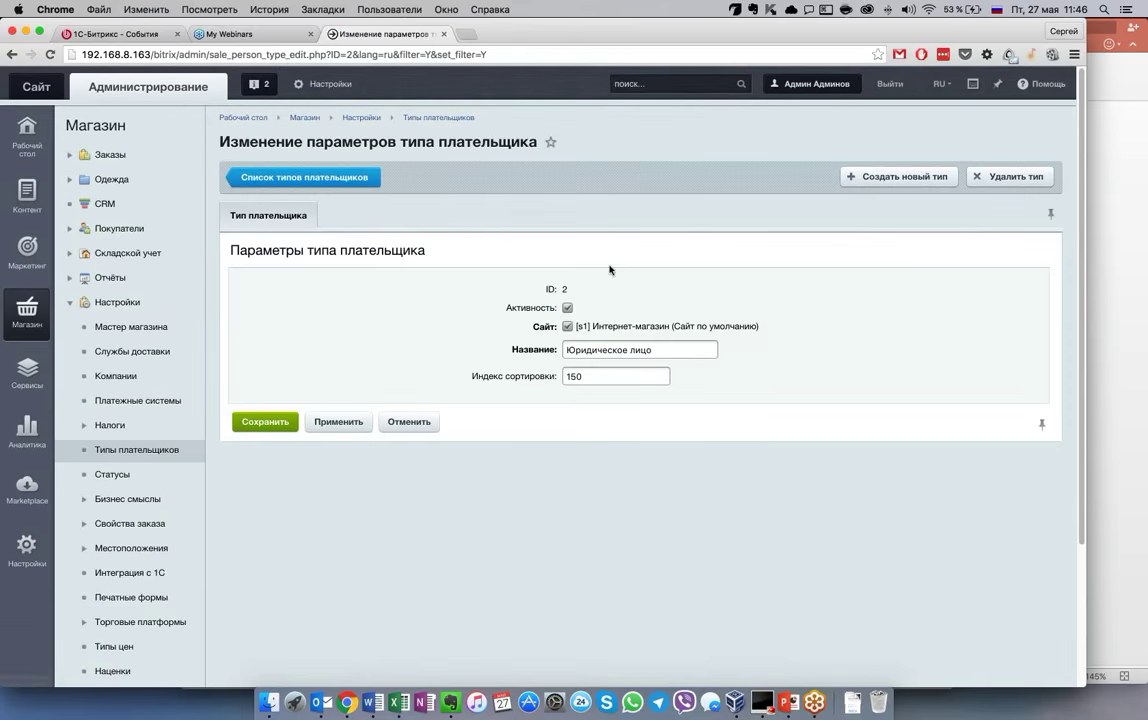
{"action": "left_click", "coordinate": [567, 307]}
{"action": "left_click", "coordinate": [265, 421]}
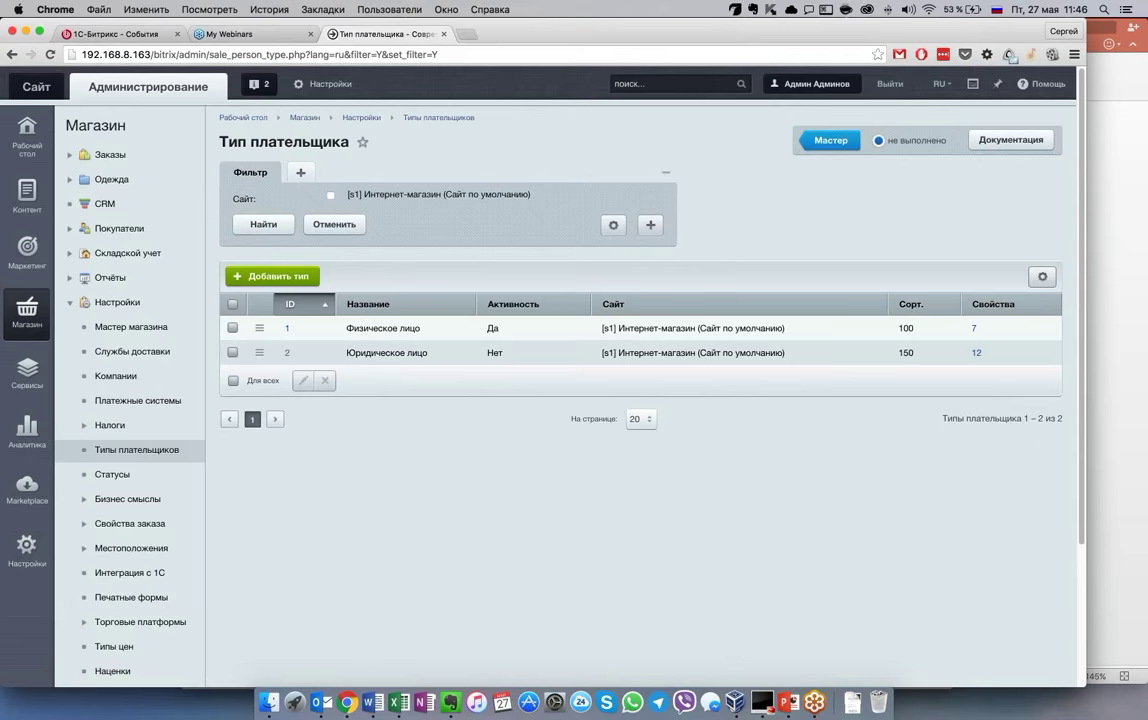
{"action": "left_click", "coordinate": [910, 150]}
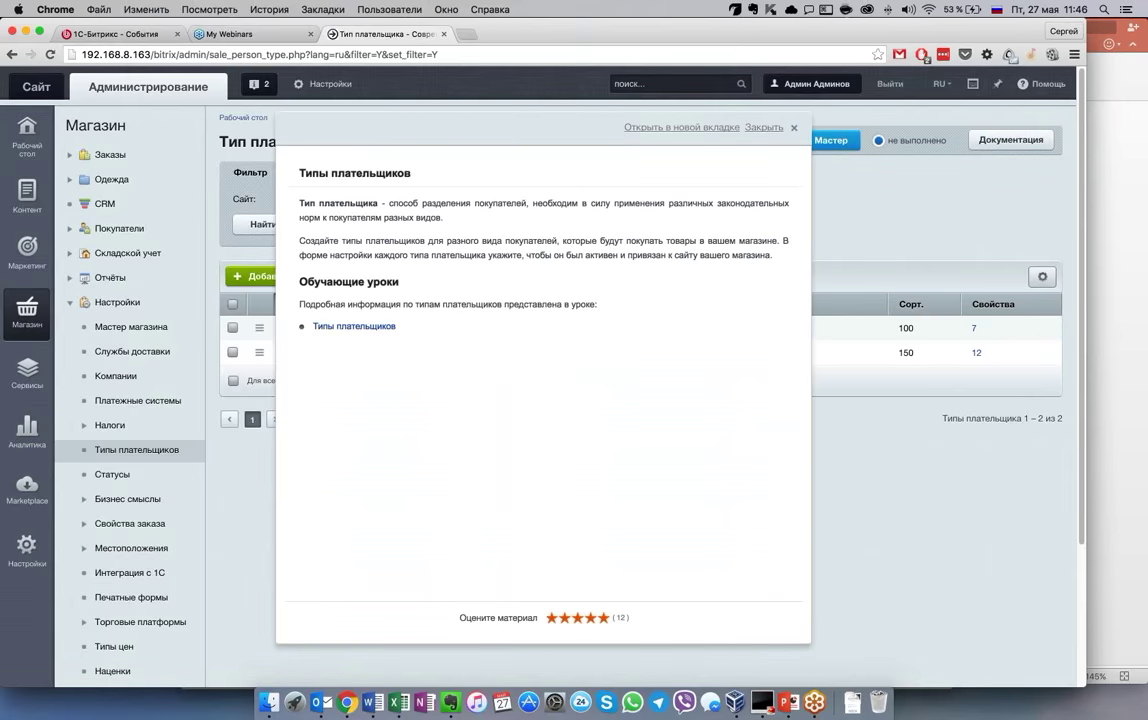
Read the course lesson 'Типы плательщиков' (70 of 281) on payer types and their creation form
{"action": "left_click", "coordinate": [380, 327]}
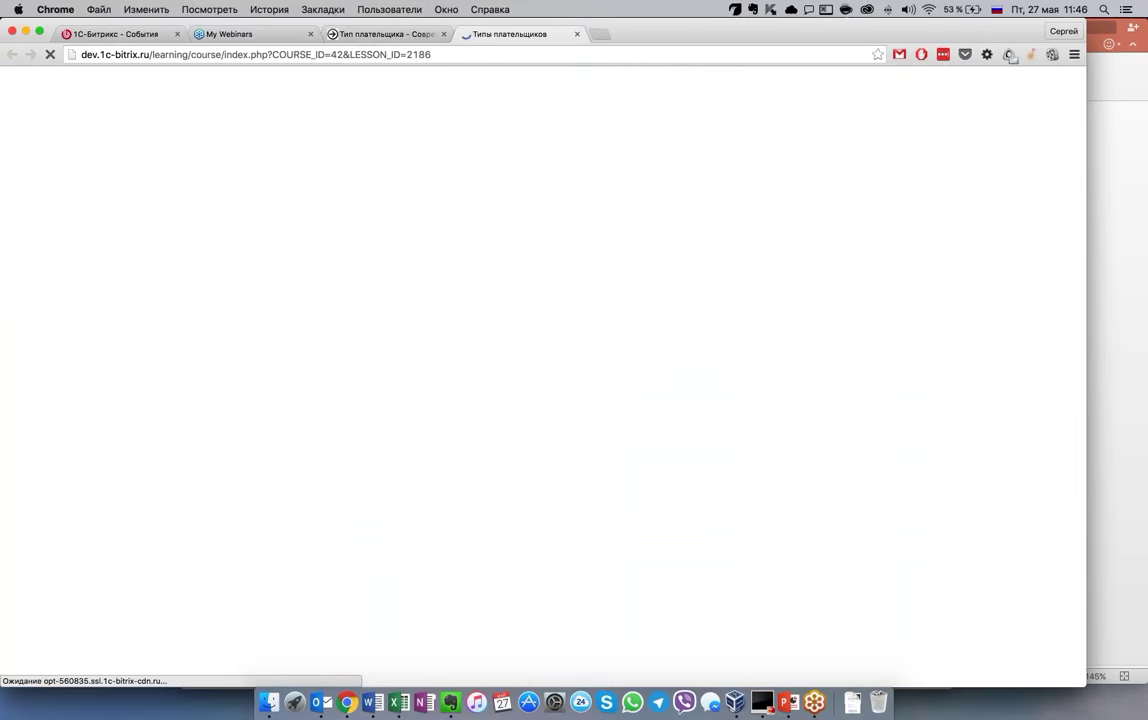
{"action": "scroll", "coordinate": [806, 562], "scroll_direction": "down", "scroll_amount": 3}
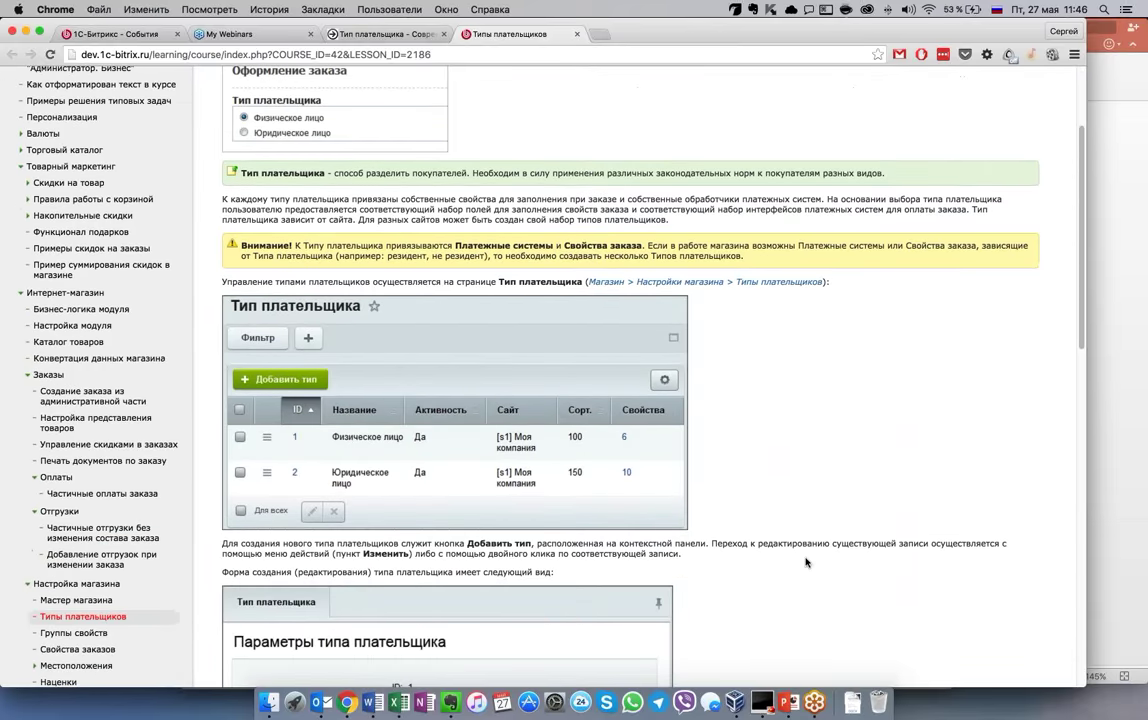
{"action": "scroll", "coordinate": [806, 562], "scroll_direction": "down", "scroll_amount": 15}
{"action": "scroll", "coordinate": [806, 562], "scroll_direction": "up", "scroll_amount": 6}
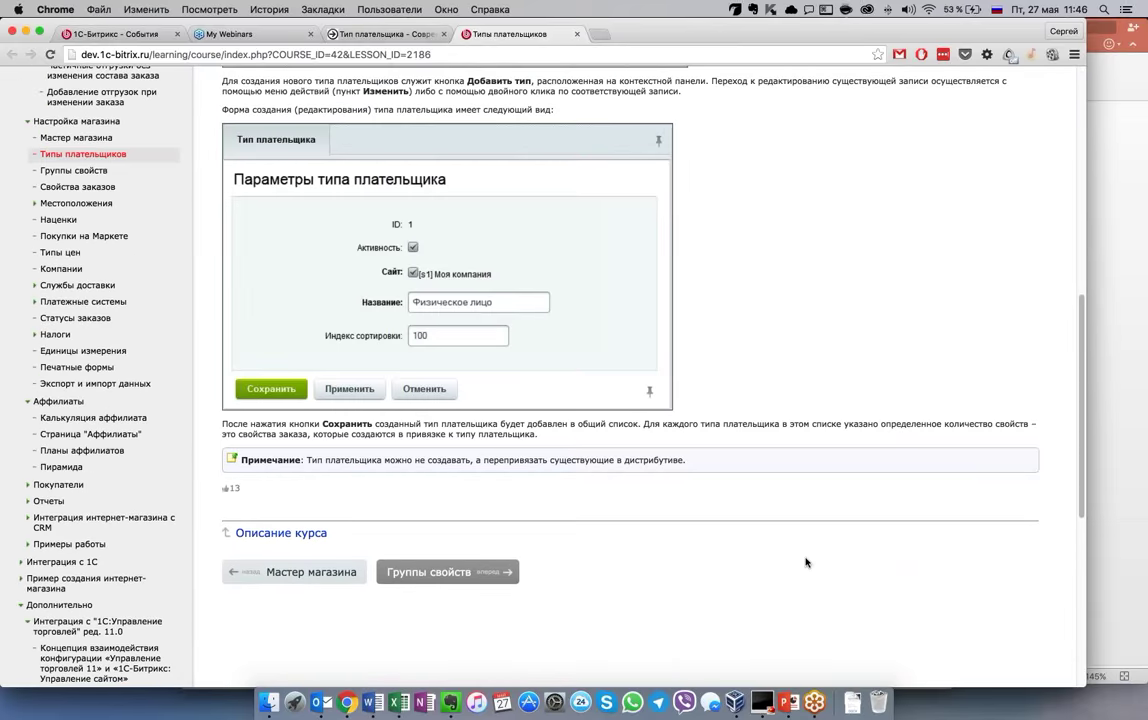
{"action": "scroll", "coordinate": [806, 562], "scroll_direction": "up", "scroll_amount": 8}
{"action": "scroll", "coordinate": [806, 562], "scroll_direction": "up", "scroll_amount": 1}
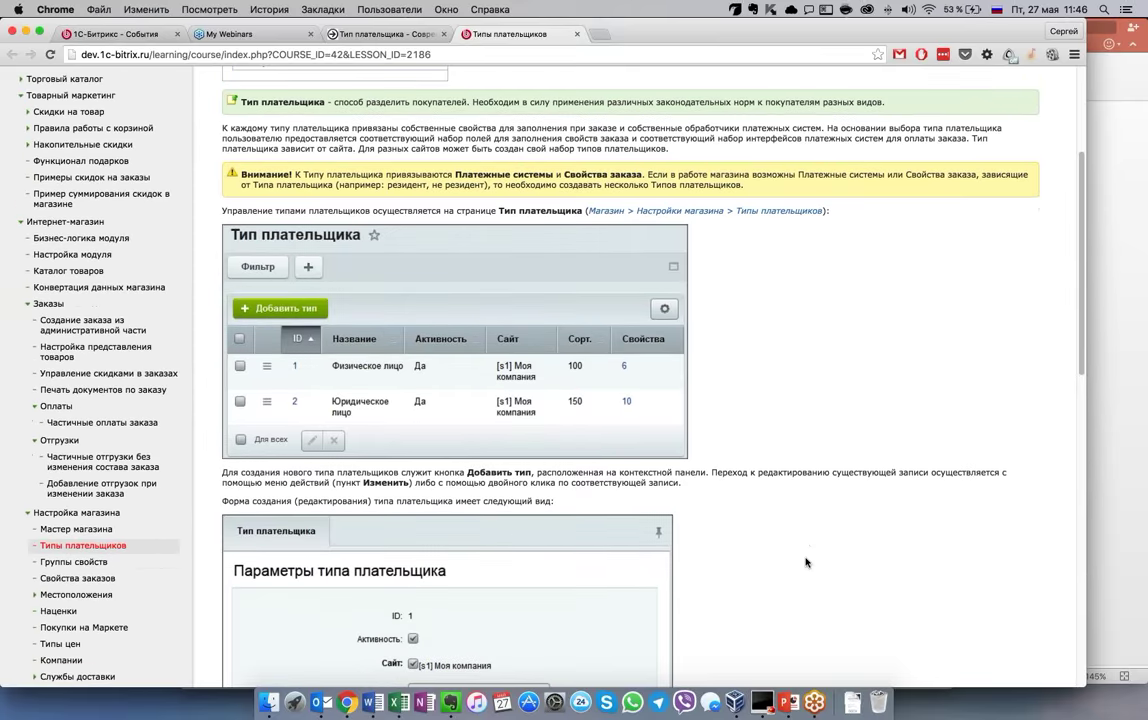
{"action": "scroll", "coordinate": [806, 562], "scroll_direction": "up", "scroll_amount": 5}
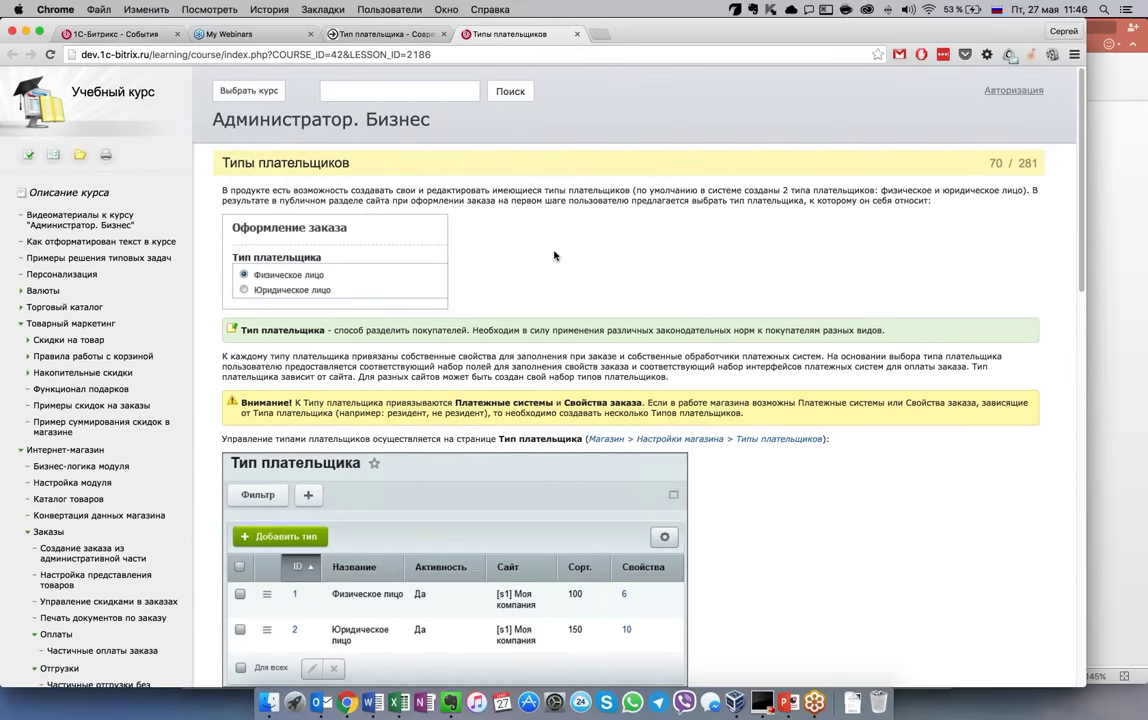
{"action": "scroll", "coordinate": [567, 215], "scroll_direction": "down", "scroll_amount": 15}
{"action": "scroll", "coordinate": [553, 254], "scroll_direction": "up", "scroll_amount": 12}
{"action": "scroll", "coordinate": [450, 143], "scroll_direction": "up", "scroll_amount": 2}
{"action": "scroll", "coordinate": [450, 143], "scroll_direction": "up", "scroll_amount": 1}
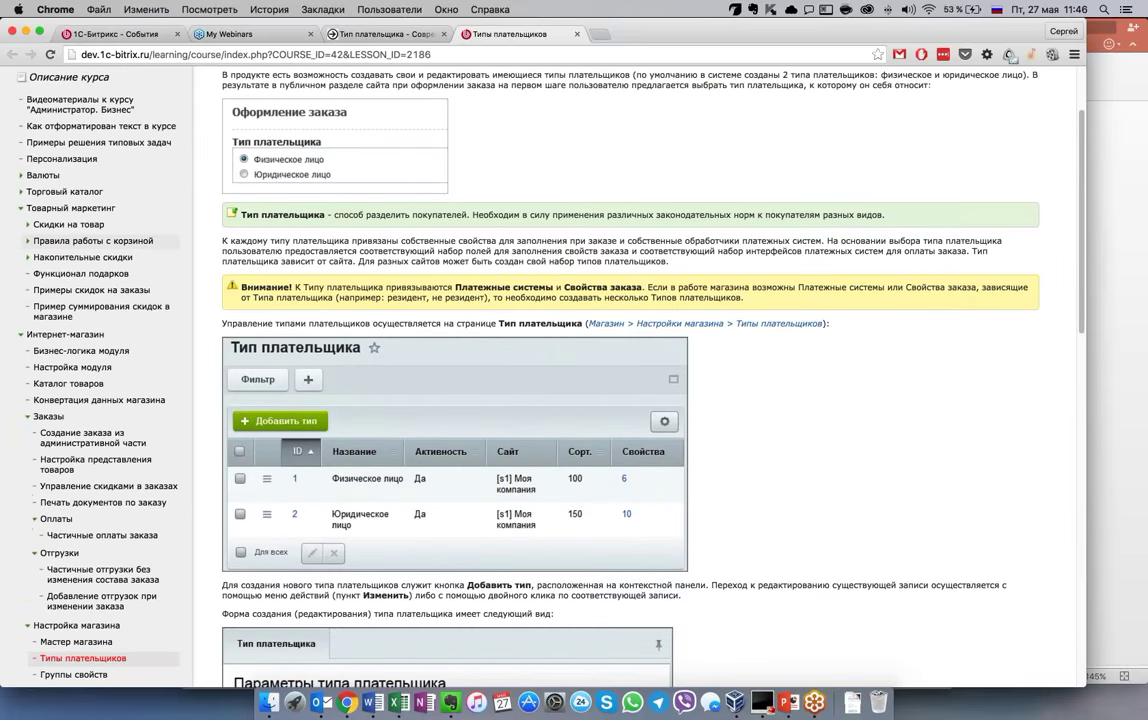
Return to the admin, dismiss the payer-types help note and mark that wizard task done
{"action": "left_click", "coordinate": [577, 34]}
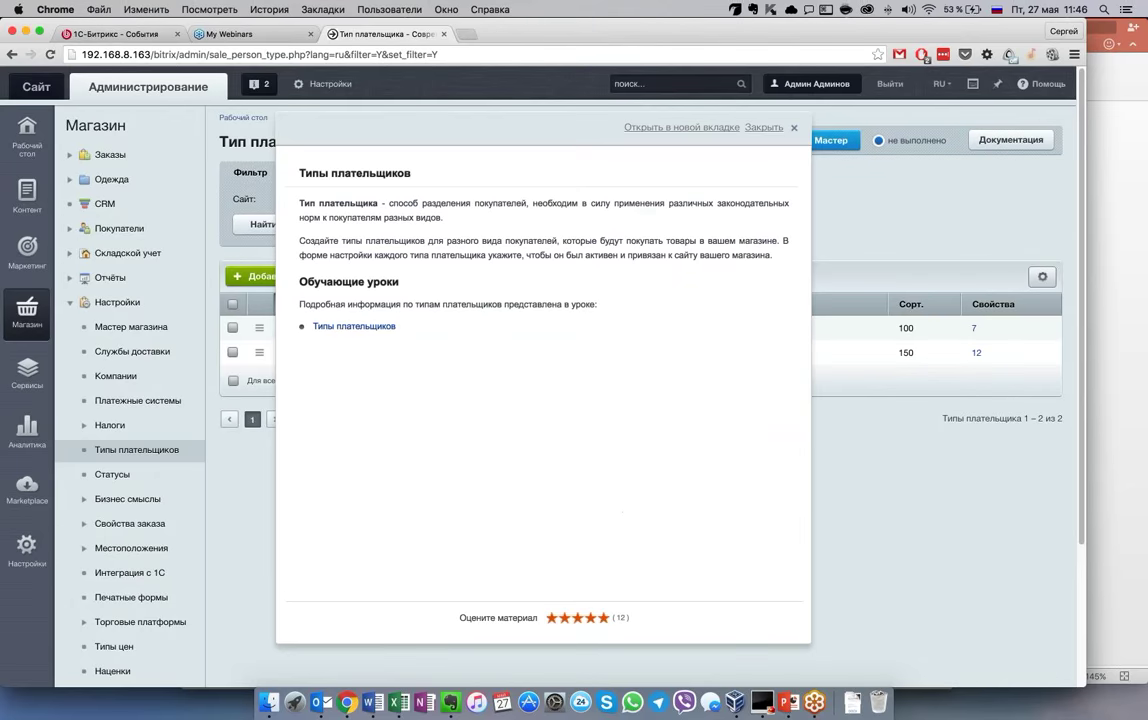
{"action": "left_click", "coordinate": [764, 127]}
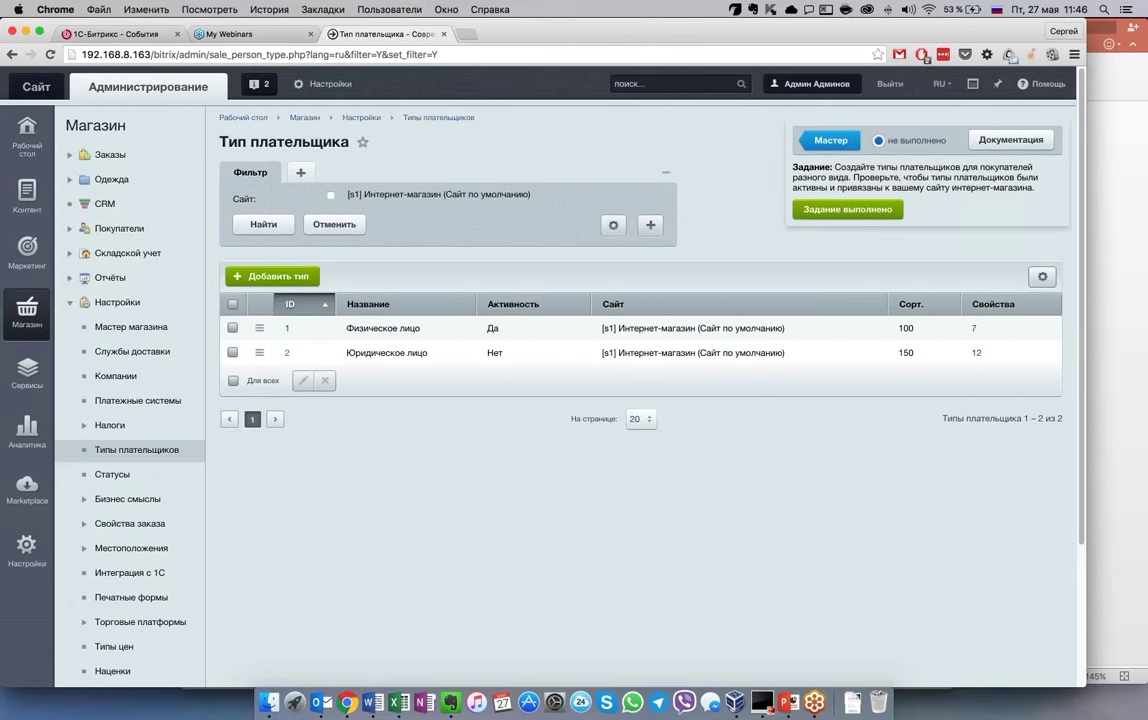
{"action": "left_click", "coordinate": [881, 212]}
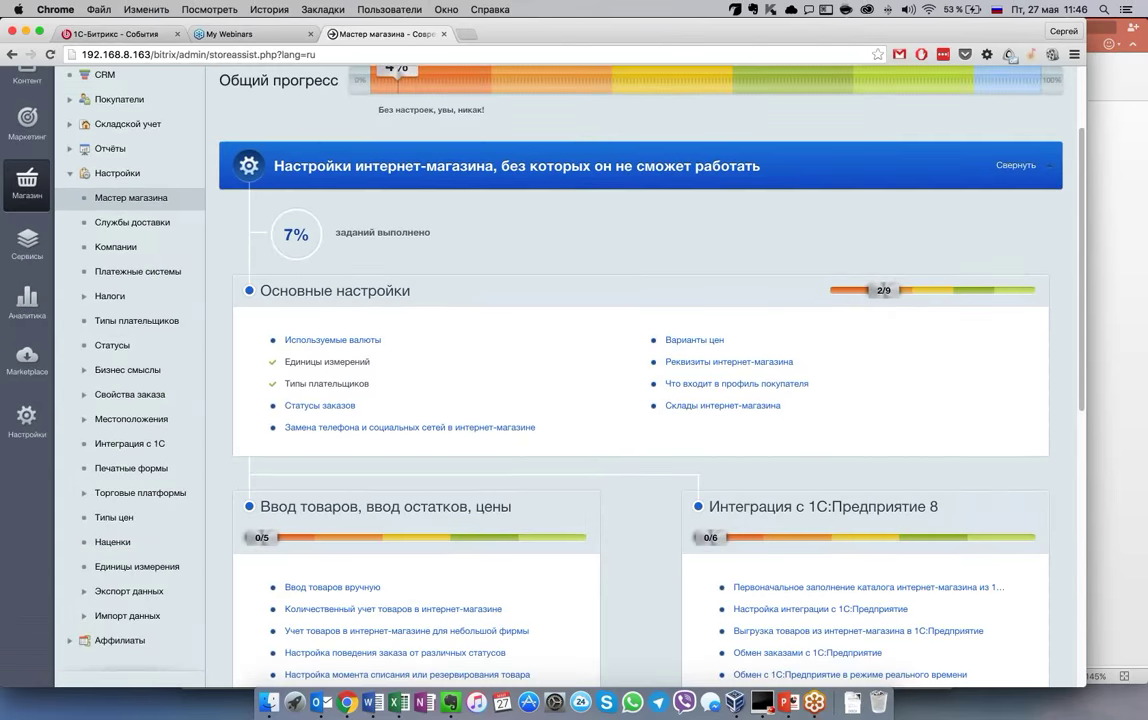
Scroll down to the payment and delivery (0/2) and basic SEO (0/6) task groups
{"action": "scroll", "coordinate": [640, 380], "scroll_direction": "up", "scroll_amount": 2}
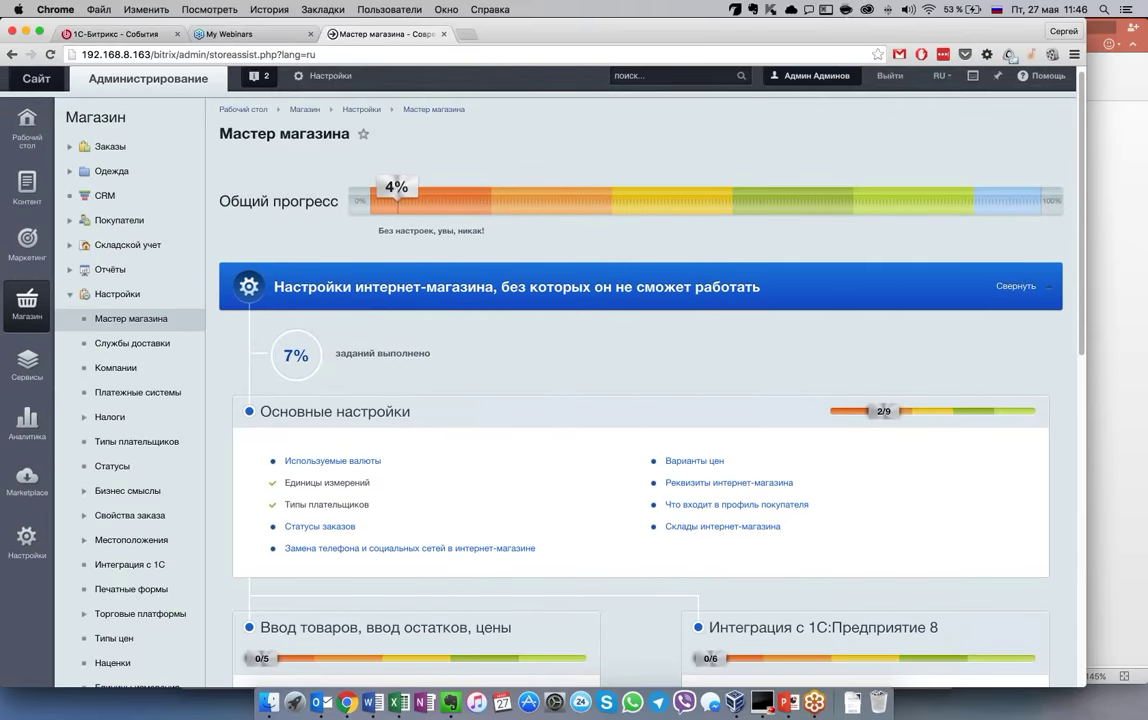
{"action": "scroll", "coordinate": [533, 387], "scroll_direction": "down", "scroll_amount": 4}
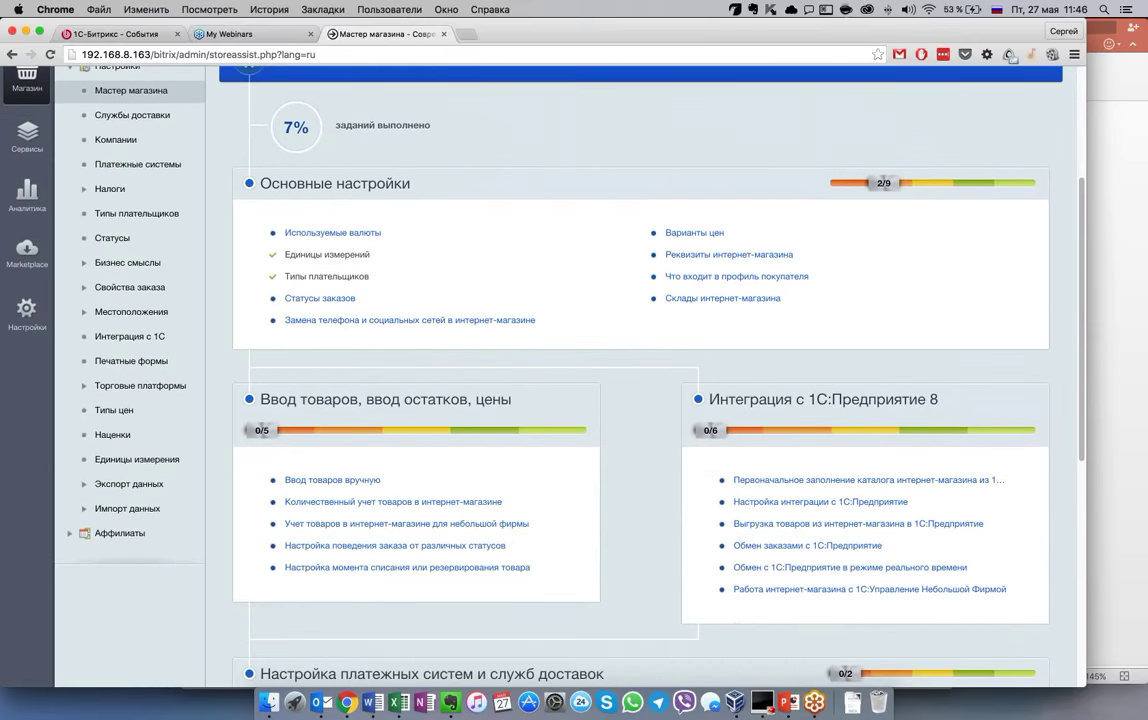
{"action": "scroll", "coordinate": [640, 380], "scroll_direction": "down", "scroll_amount": 3}
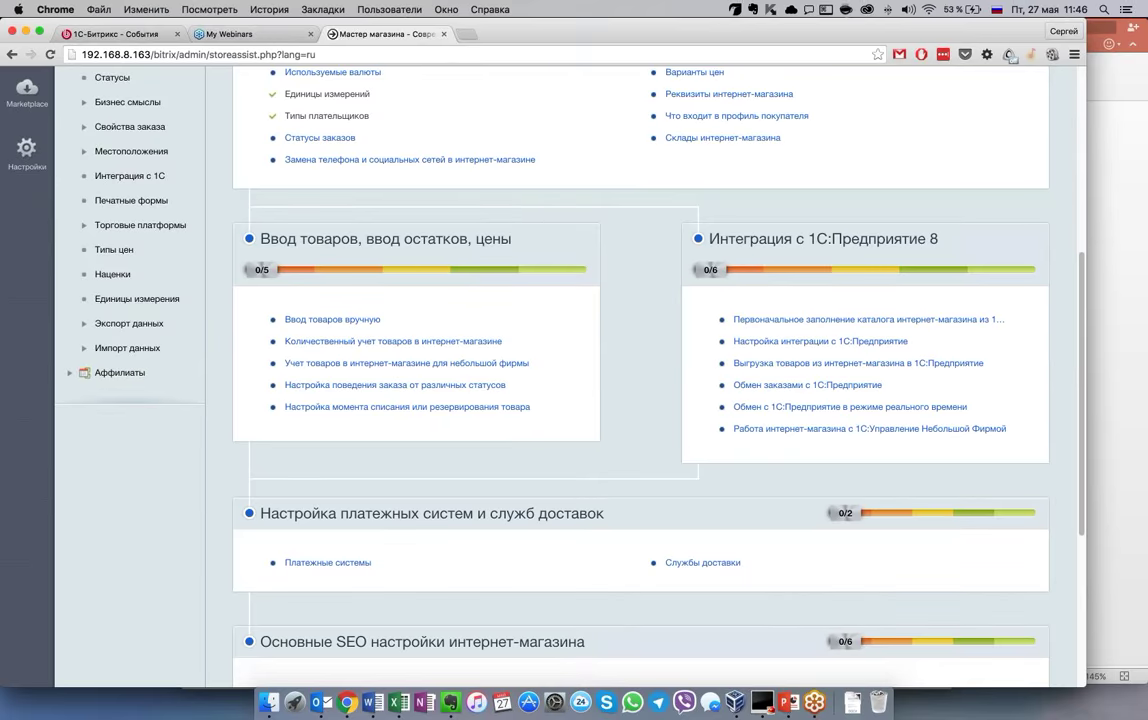
{"action": "scroll", "coordinate": [633, 464], "scroll_direction": "down", "scroll_amount": 3}
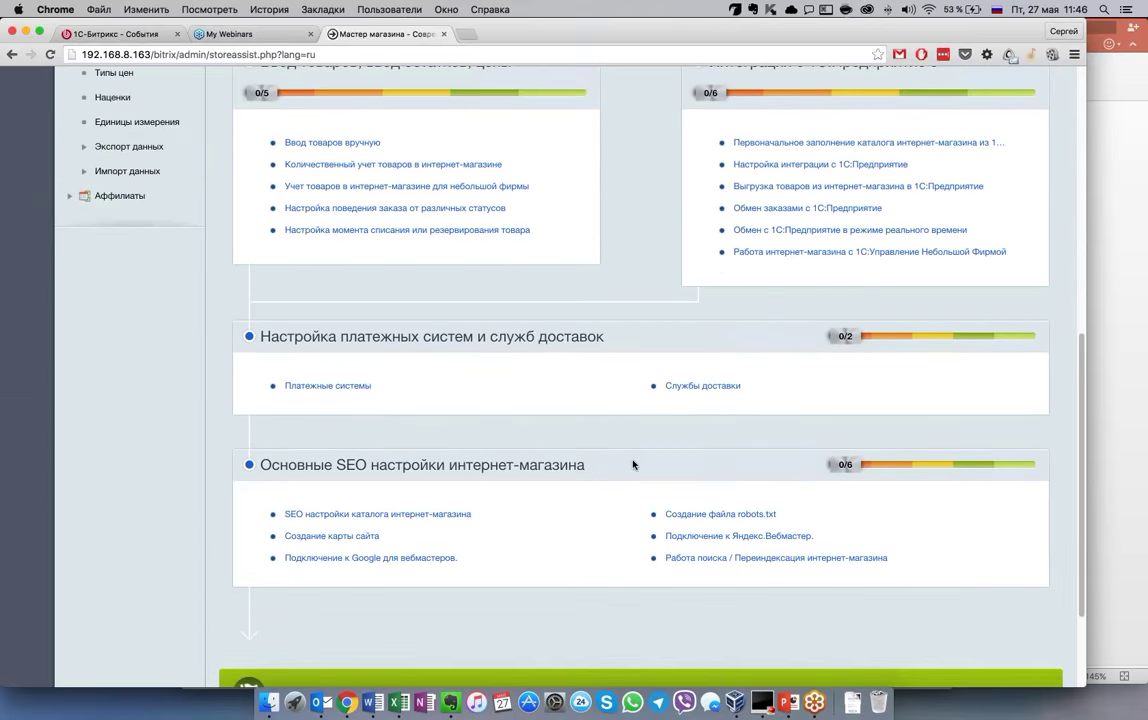
{"action": "scroll", "coordinate": [633, 464], "scroll_direction": "down", "scroll_amount": 2}
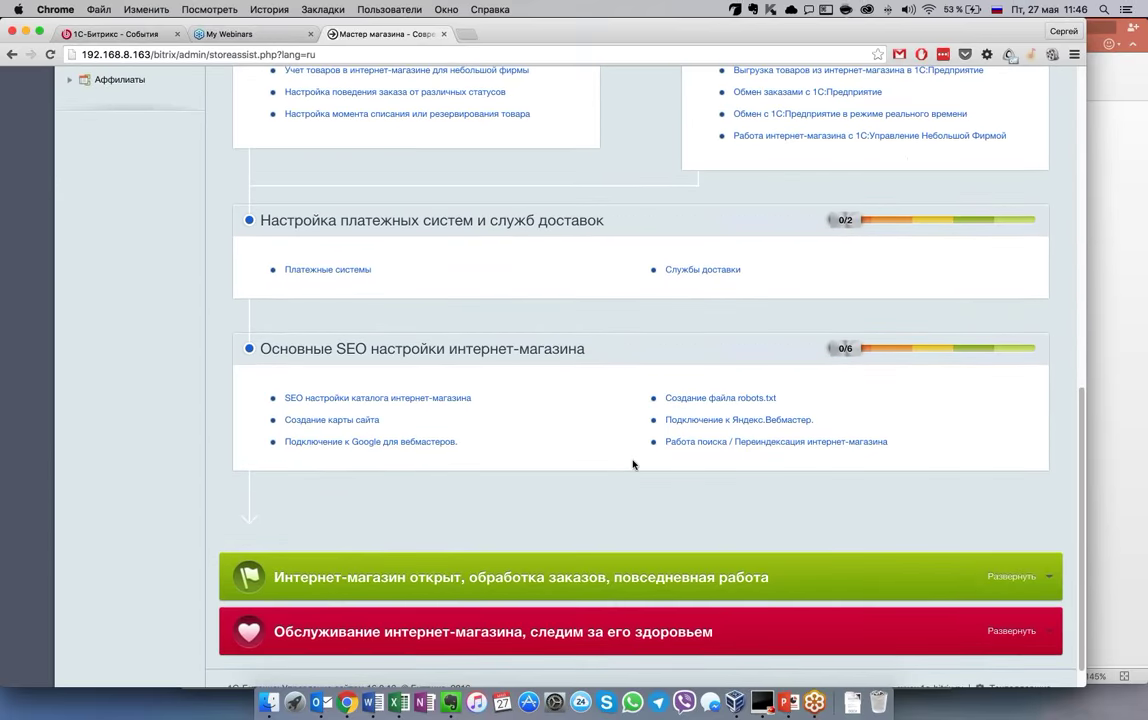
{"action": "scroll", "coordinate": [633, 464], "scroll_direction": "up", "scroll_amount": 15}
{"action": "scroll", "coordinate": [633, 464], "scroll_direction": "up", "scroll_amount": 2}
{"action": "scroll", "coordinate": [633, 464], "scroll_direction": "down", "scroll_amount": 12}
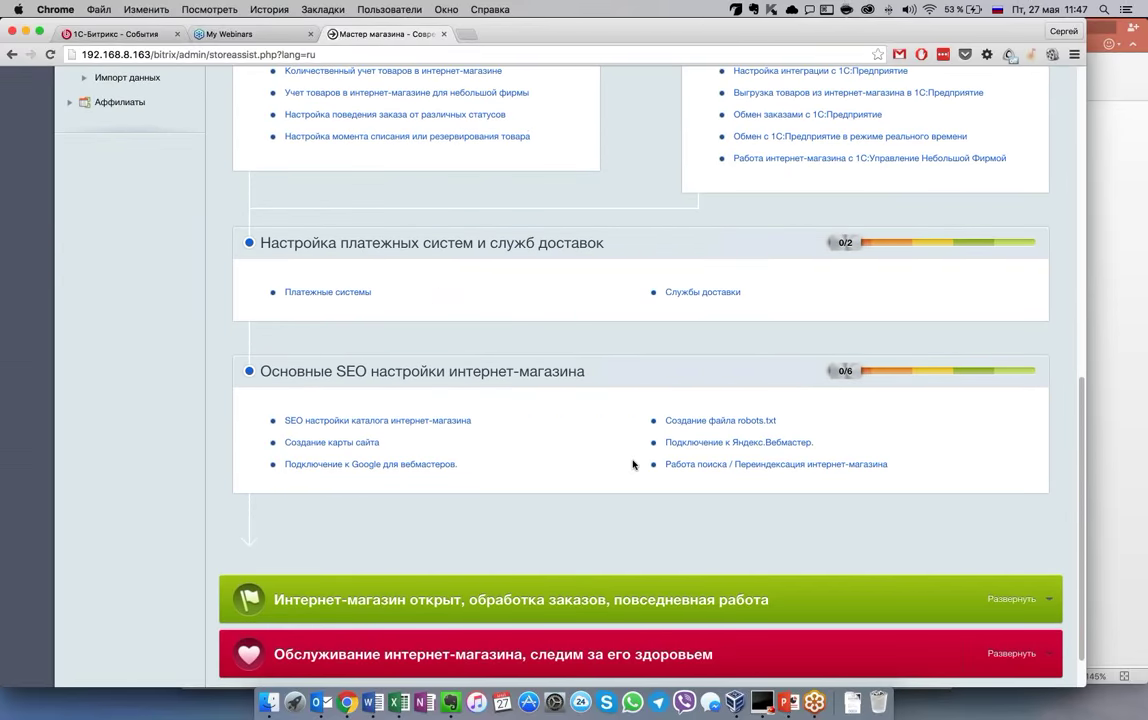
{"action": "scroll", "coordinate": [633, 464], "scroll_direction": "down", "scroll_amount": 1}
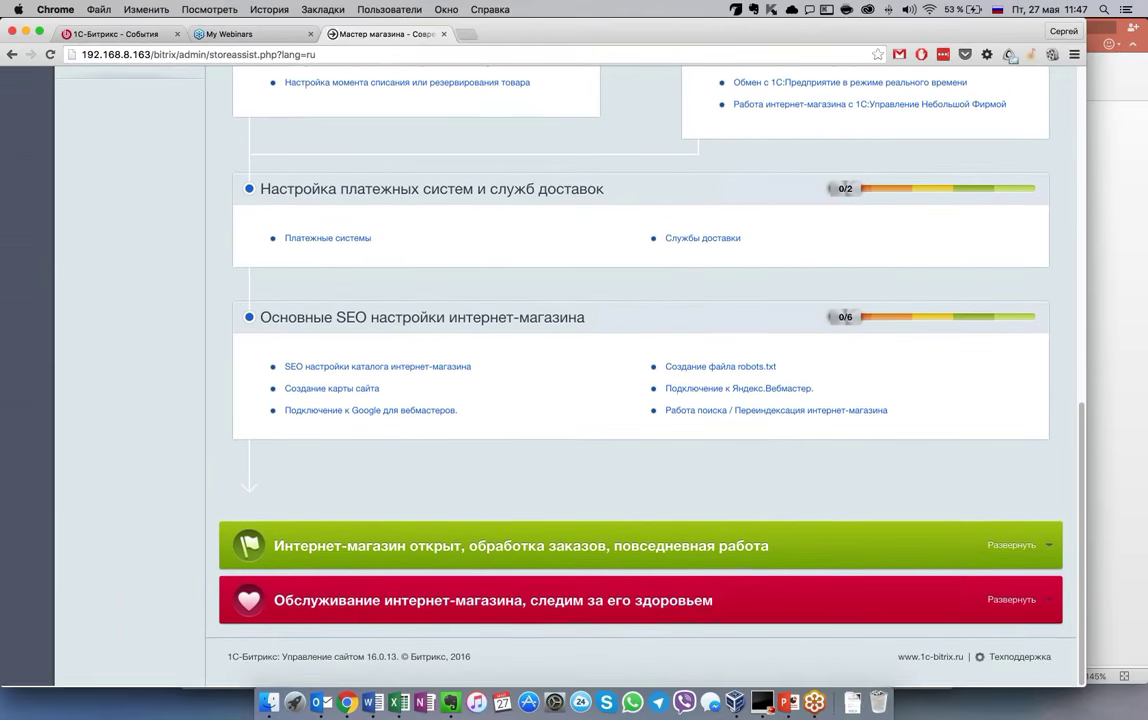
Expand the green open-store daily work task group and review its tasks
{"action": "left_click", "coordinate": [1010, 547]}
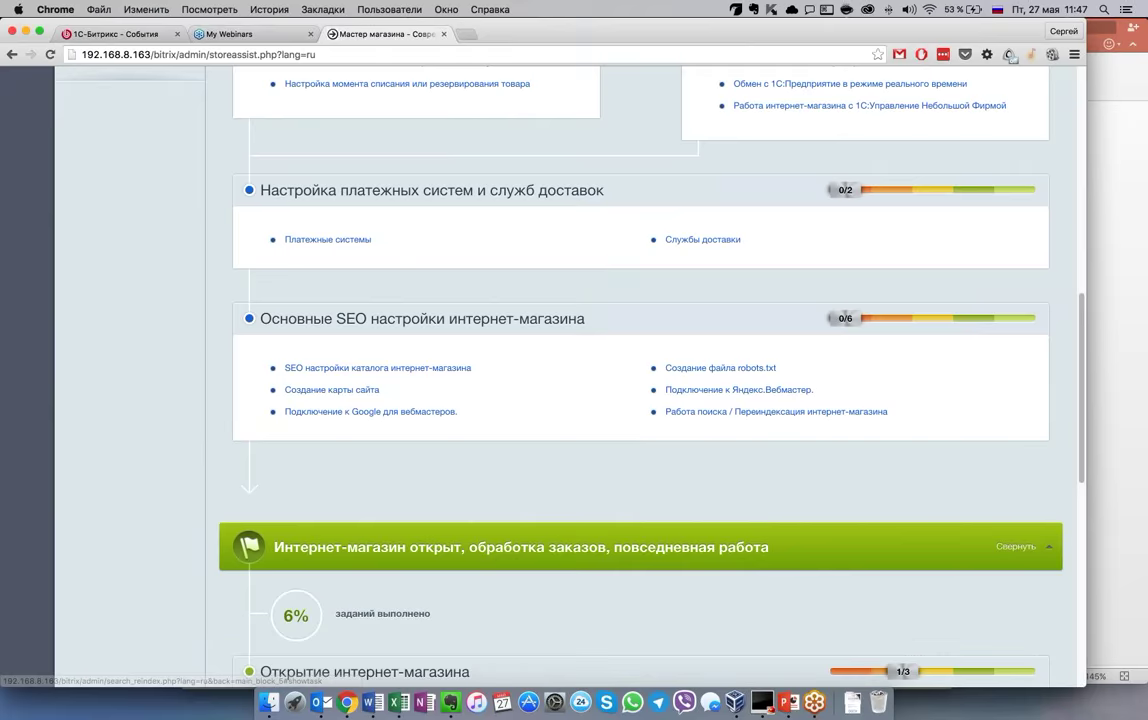
{"action": "scroll", "coordinate": [610, 500], "scroll_direction": "down", "scroll_amount": 1}
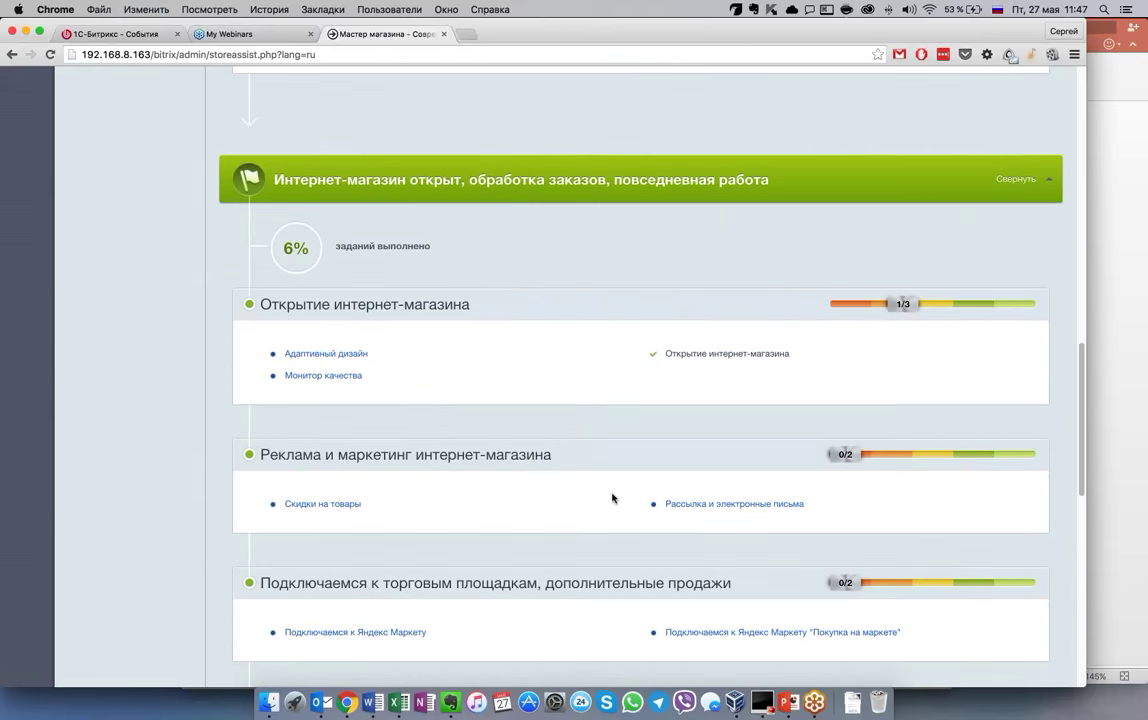
{"action": "scroll", "coordinate": [612, 498], "scroll_direction": "down", "scroll_amount": 1}
{"action": "scroll", "coordinate": [612, 498], "scroll_direction": "down", "scroll_amount": 6}
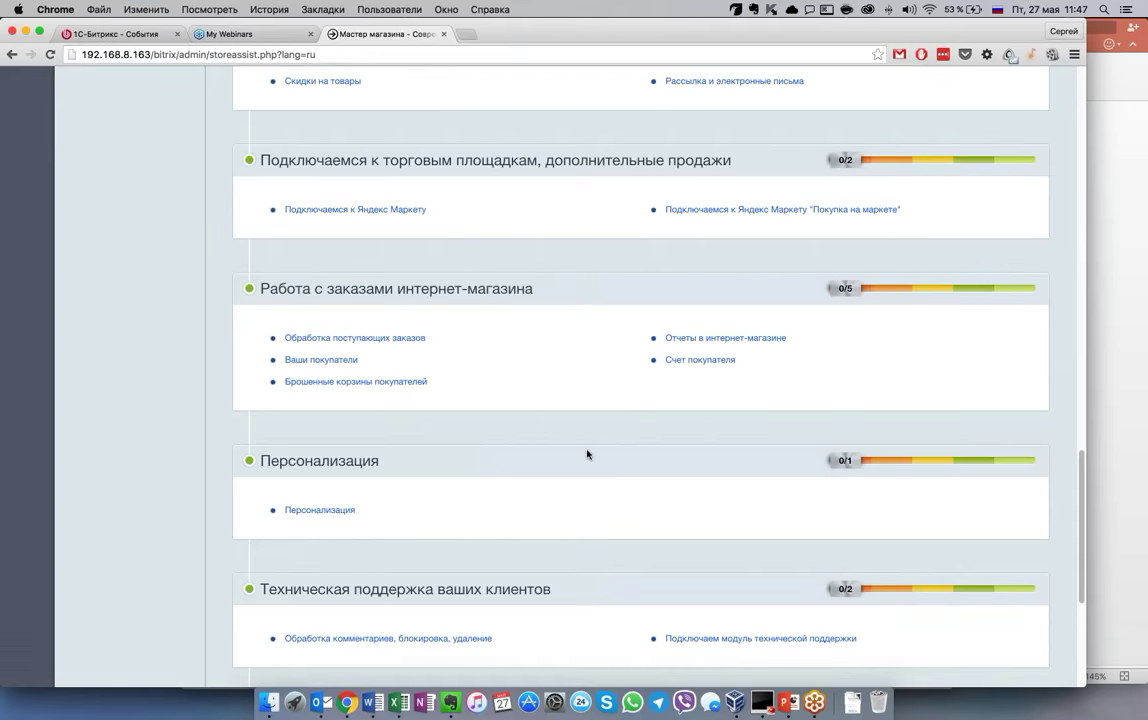
{"action": "scroll", "coordinate": [587, 454], "scroll_direction": "down", "scroll_amount": 1}
{"action": "scroll", "coordinate": [587, 454], "scroll_direction": "down", "scroll_amount": 6}
{"action": "scroll", "coordinate": [587, 454], "scroll_direction": "up", "scroll_amount": 1}
{"action": "scroll", "coordinate": [587, 454], "scroll_direction": "down", "scroll_amount": 1}
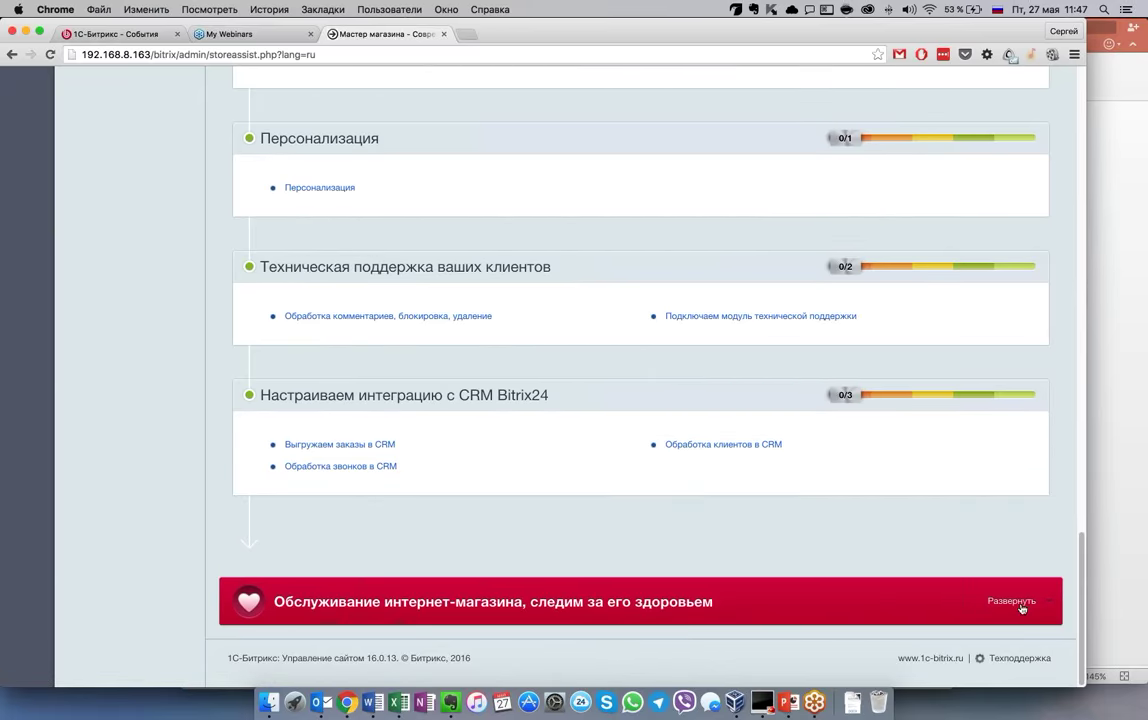
Expand the red store maintenance task group and review its tasks
{"action": "left_click", "coordinate": [953, 596]}
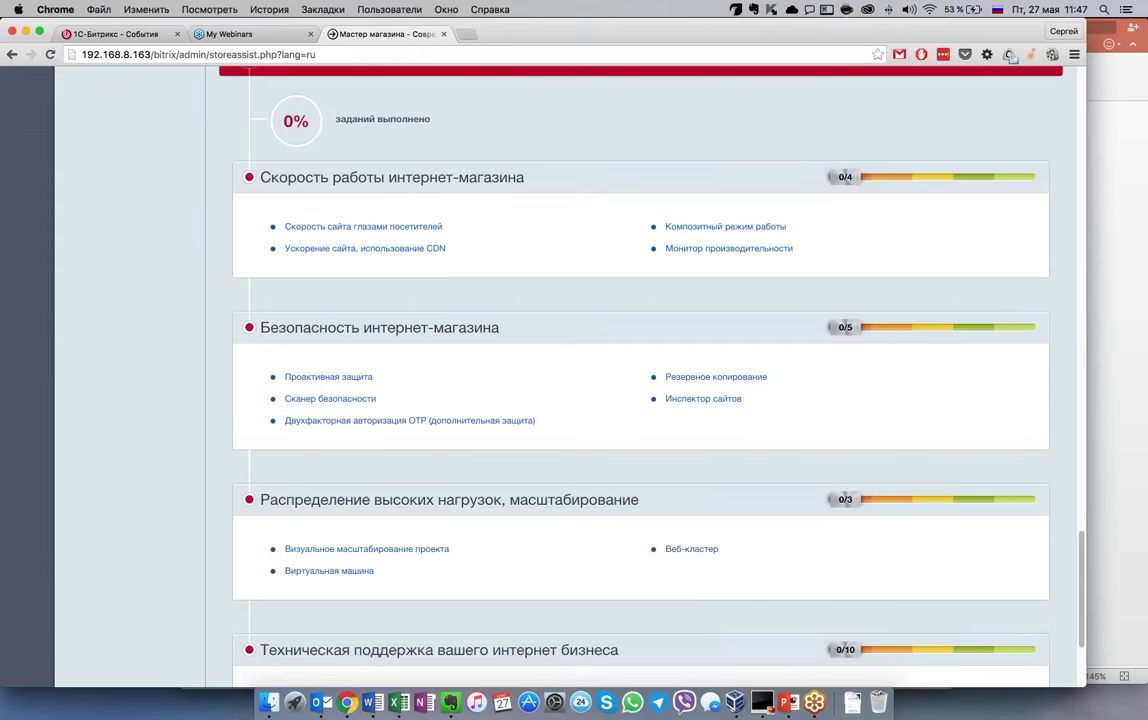
{"action": "scroll", "coordinate": [660, 524], "scroll_direction": "down", "scroll_amount": 3}
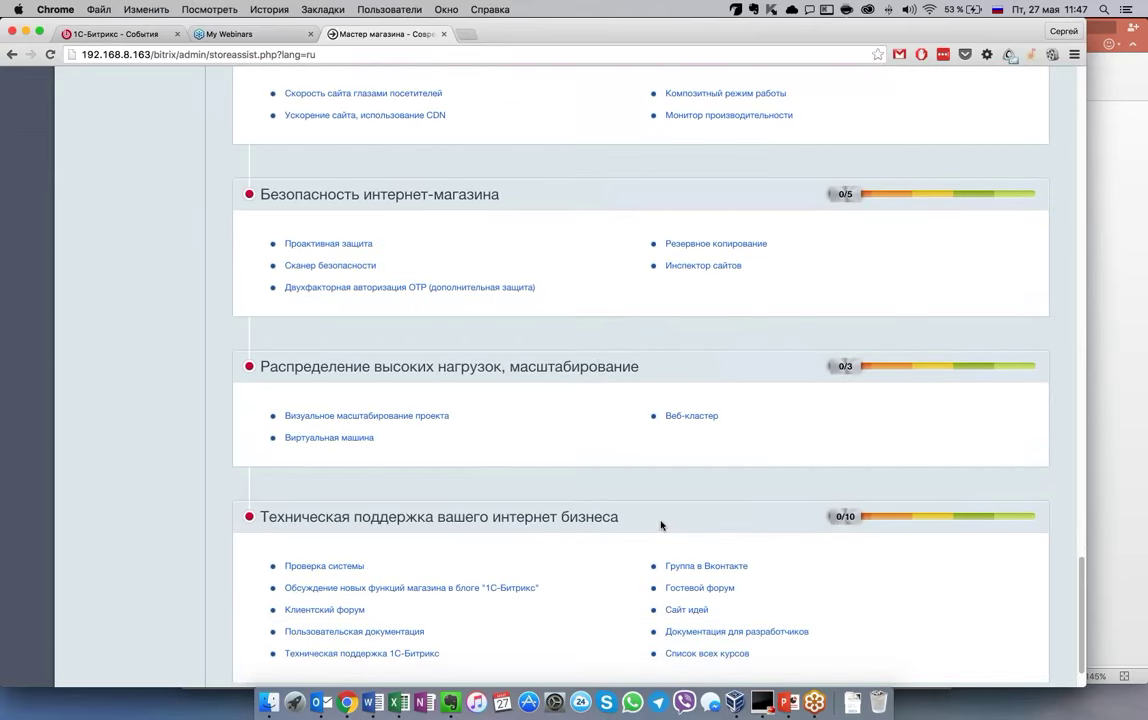
{"action": "scroll", "coordinate": [660, 524], "scroll_direction": "down", "scroll_amount": 2}
{"action": "scroll", "coordinate": [700, 531], "scroll_direction": "up", "scroll_amount": 8}
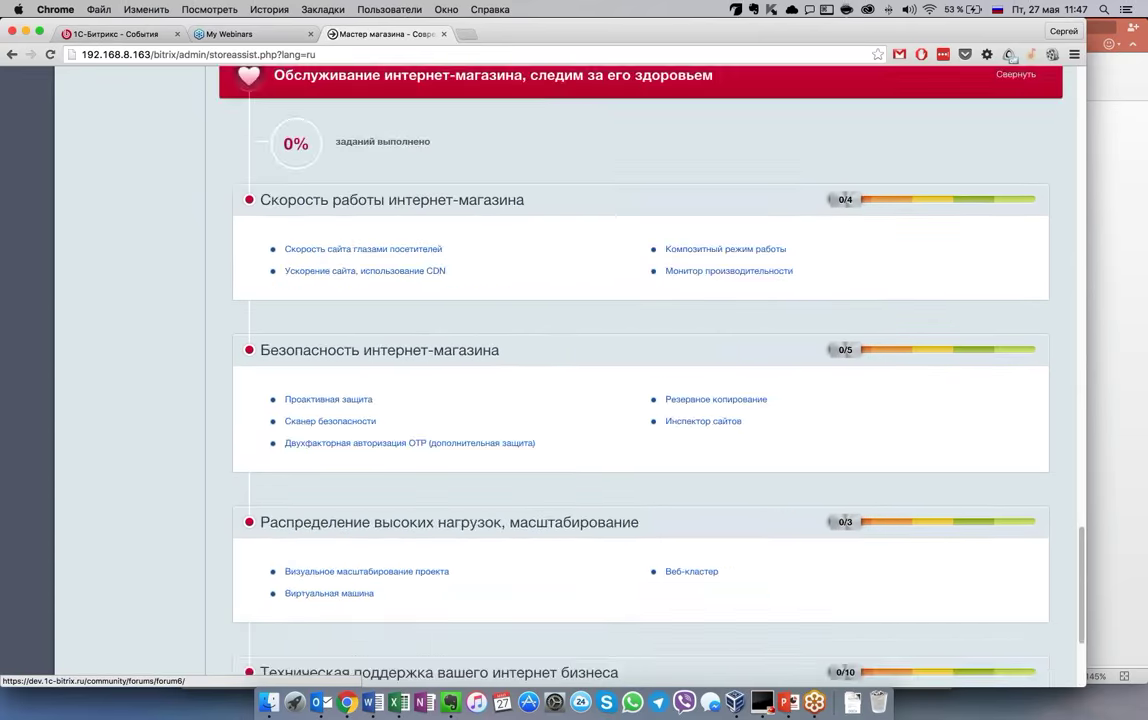
{"action": "scroll", "coordinate": [1018, 280], "scroll_direction": "up", "scroll_amount": 15}
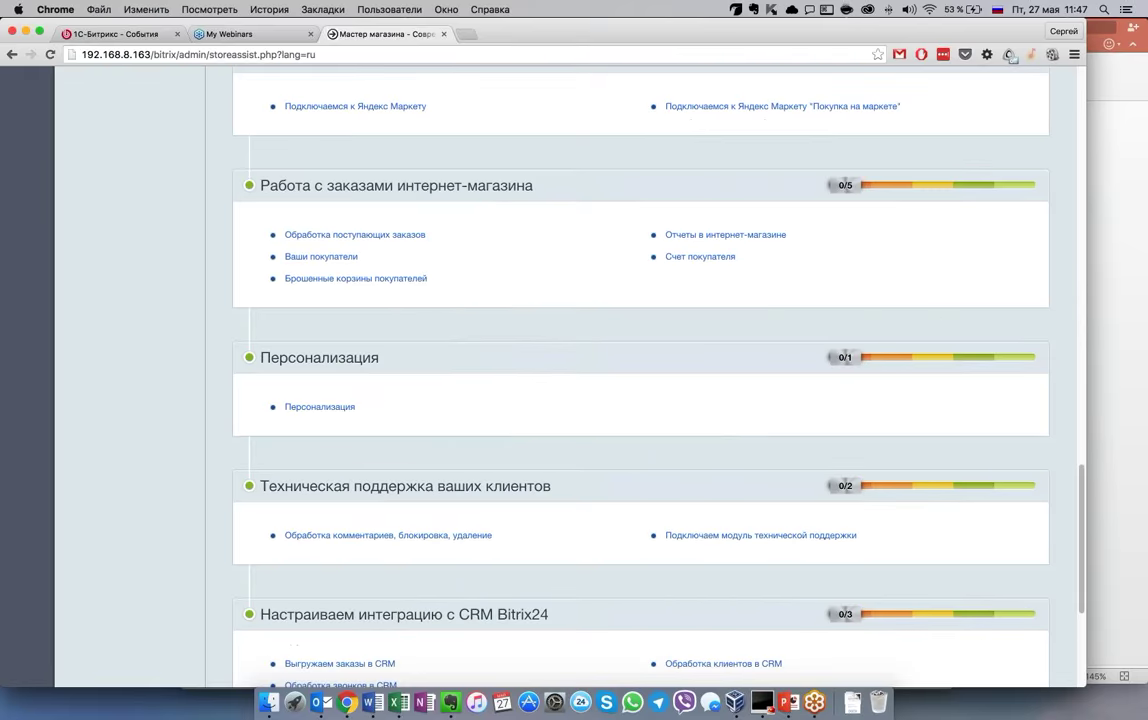
{"action": "scroll", "coordinate": [1018, 288], "scroll_direction": "up", "scroll_amount": 1}
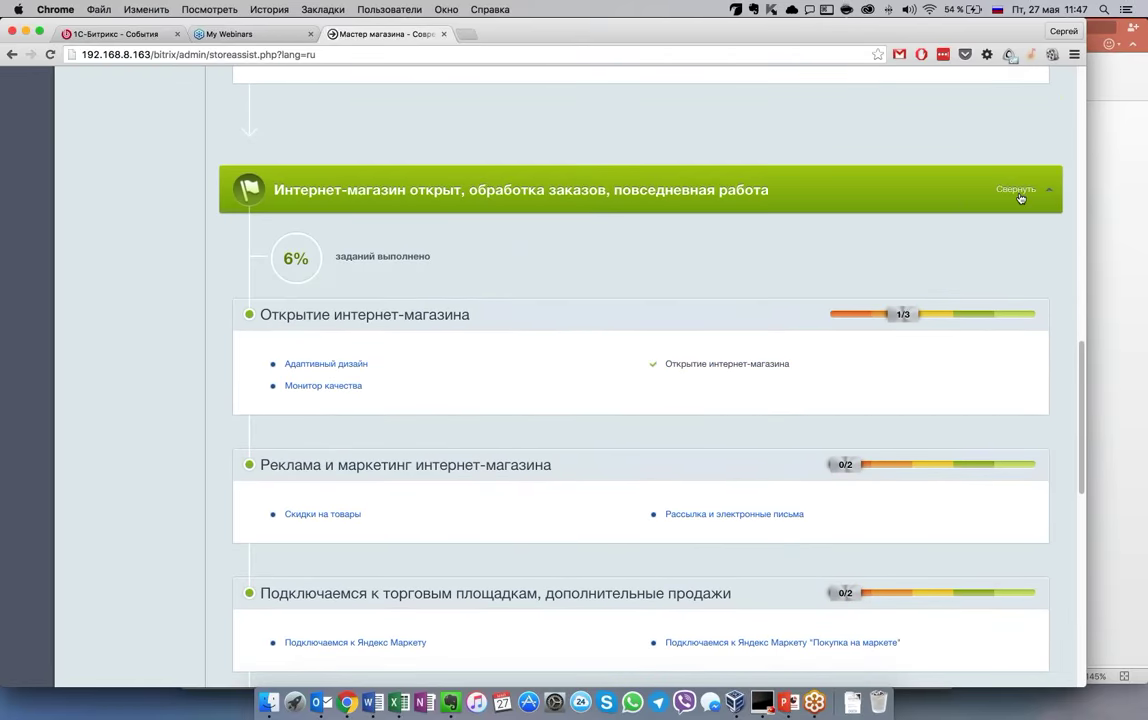
Collapse the open-store and store settings groups, leaving the wizard at 4% progress
{"action": "left_click", "coordinate": [1020, 198]}
{"action": "scroll", "coordinate": [916, 411], "scroll_direction": "up", "scroll_amount": 7}
{"action": "scroll", "coordinate": [1015, 133], "scroll_direction": "up", "scroll_amount": 1}
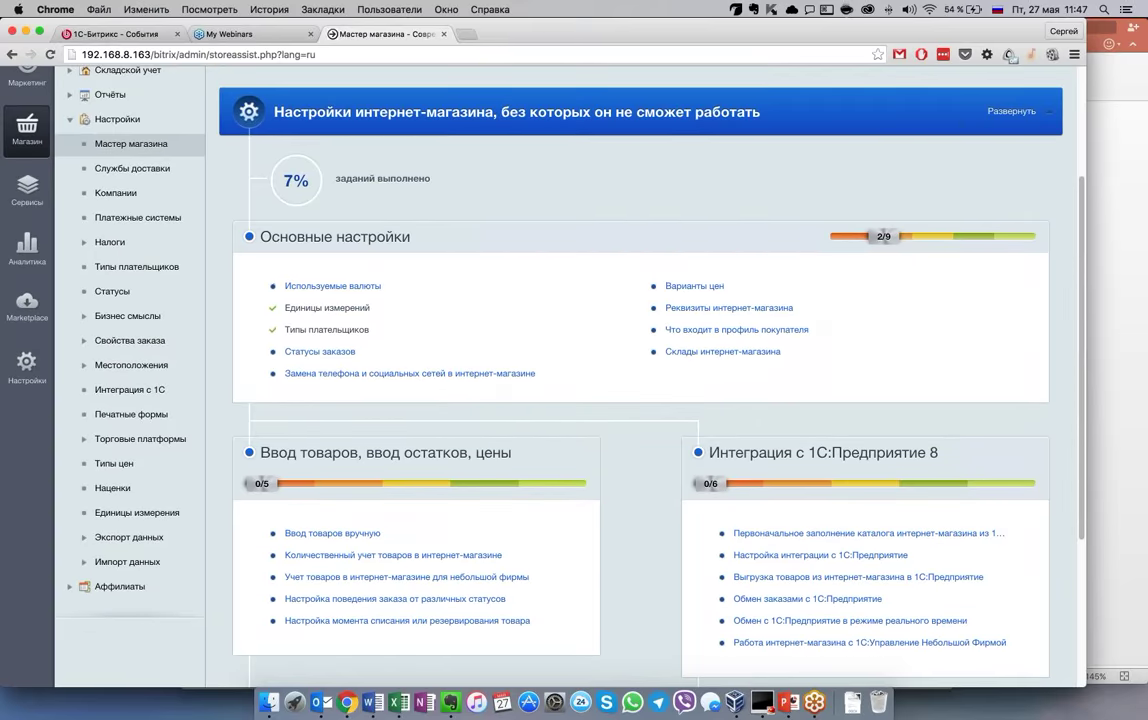
{"action": "left_click", "coordinate": [1012, 111]}
{"action": "scroll", "coordinate": [621, 497], "scroll_direction": "up", "scroll_amount": 3}
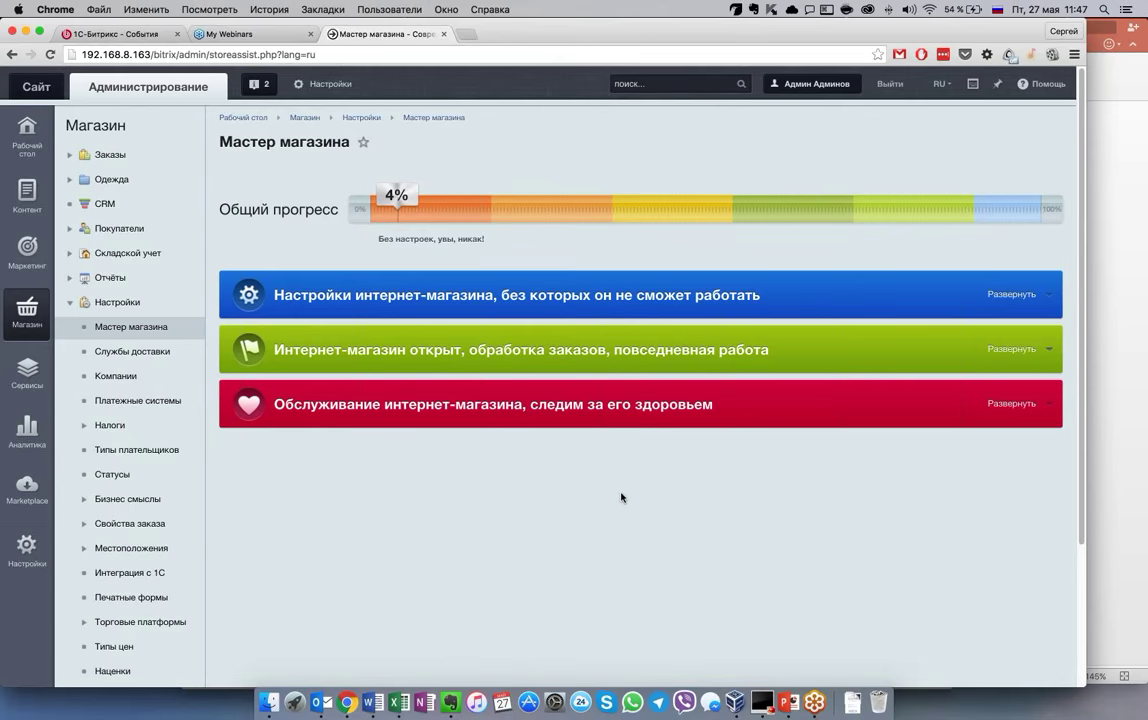
Collapse Настройки in the sidebar and open the Одежда product list
{"action": "left_click", "coordinate": [69, 304]}
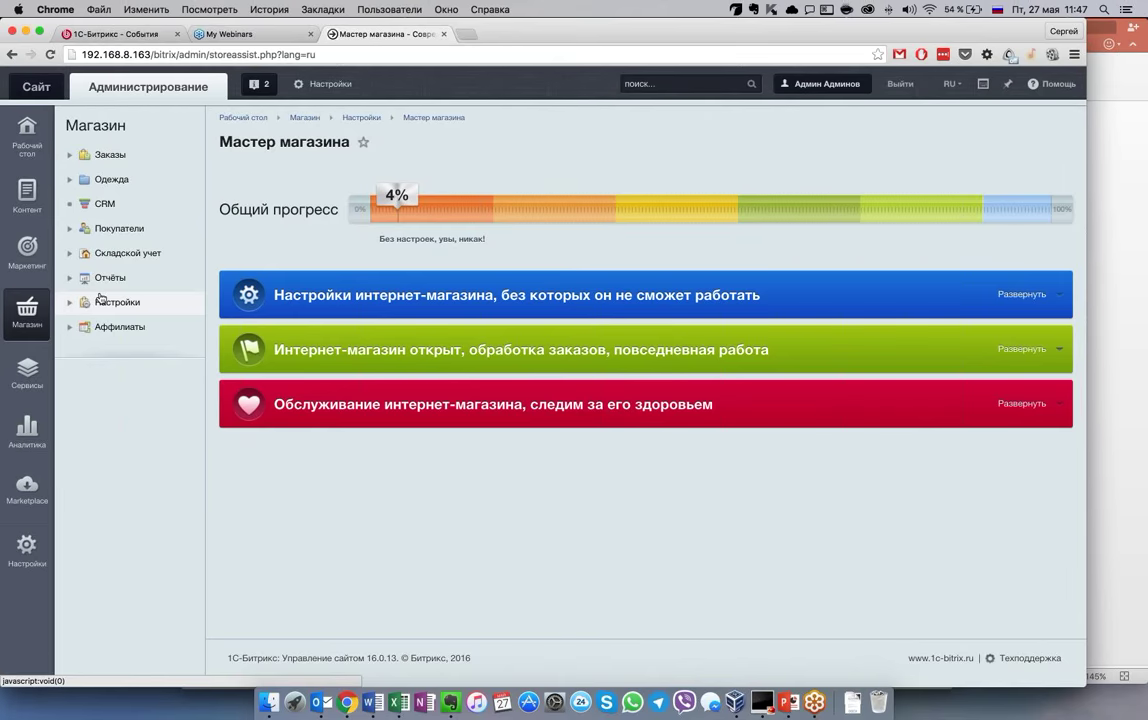
{"action": "left_click", "coordinate": [35, 200]}
{"action": "left_click", "coordinate": [27, 312]}
{"action": "left_click", "coordinate": [70, 179]}
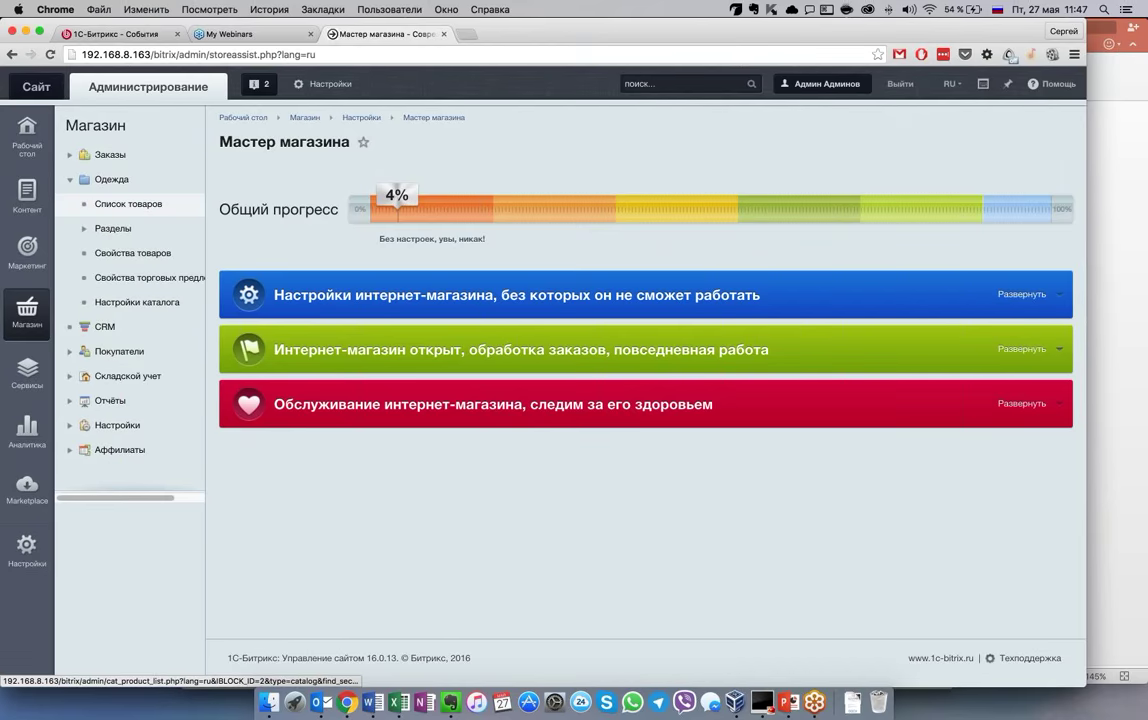
{"action": "left_click", "coordinate": [120, 204]}
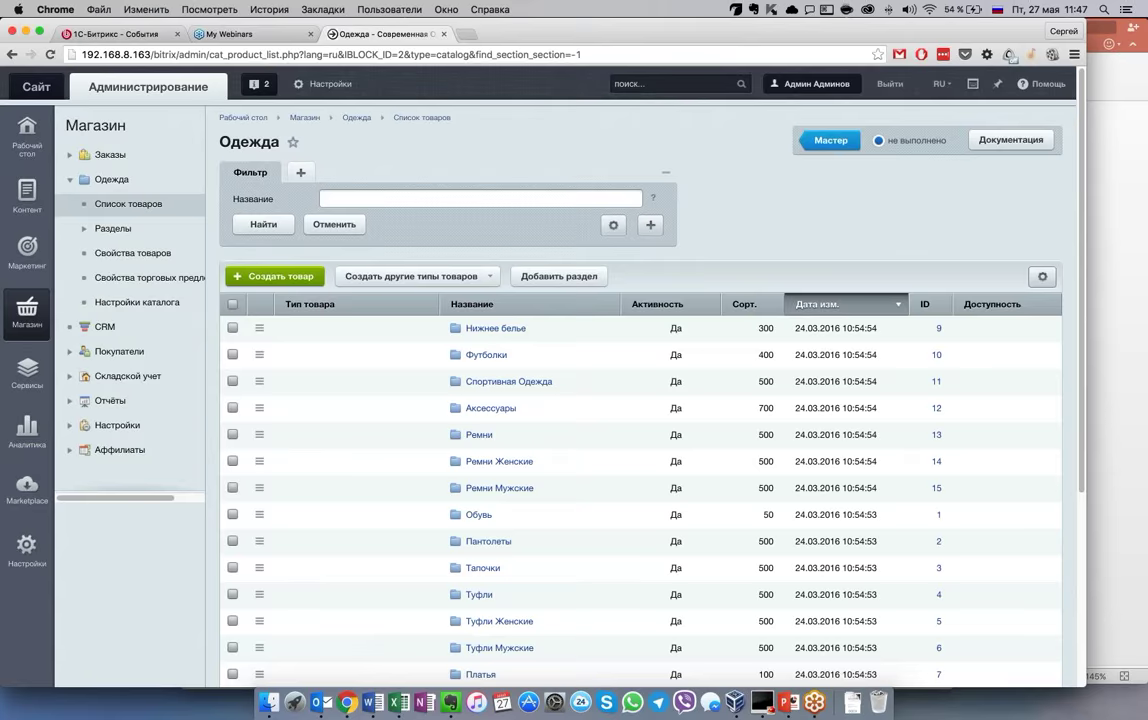
Open the Штаны Полосатый Рейс product for editing
{"action": "scroll", "coordinate": [676, 500], "scroll_direction": "down", "scroll_amount": 1}
{"action": "scroll", "coordinate": [676, 500], "scroll_direction": "down", "scroll_amount": 5}
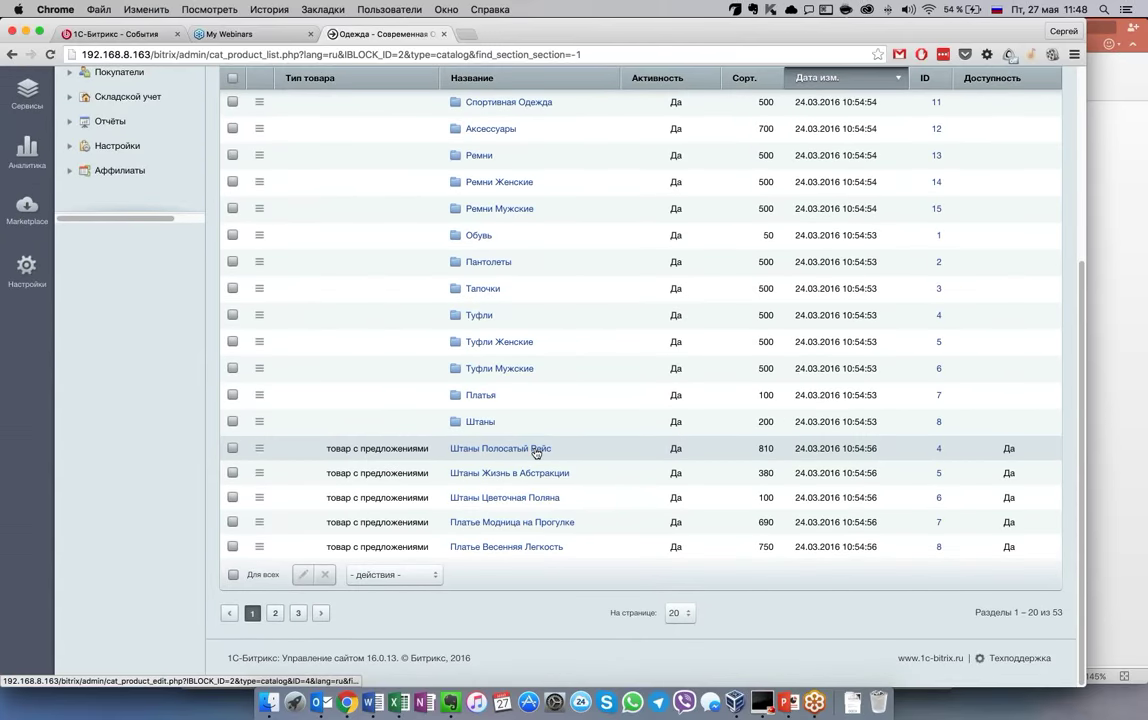
{"action": "left_click", "coordinate": [536, 452]}
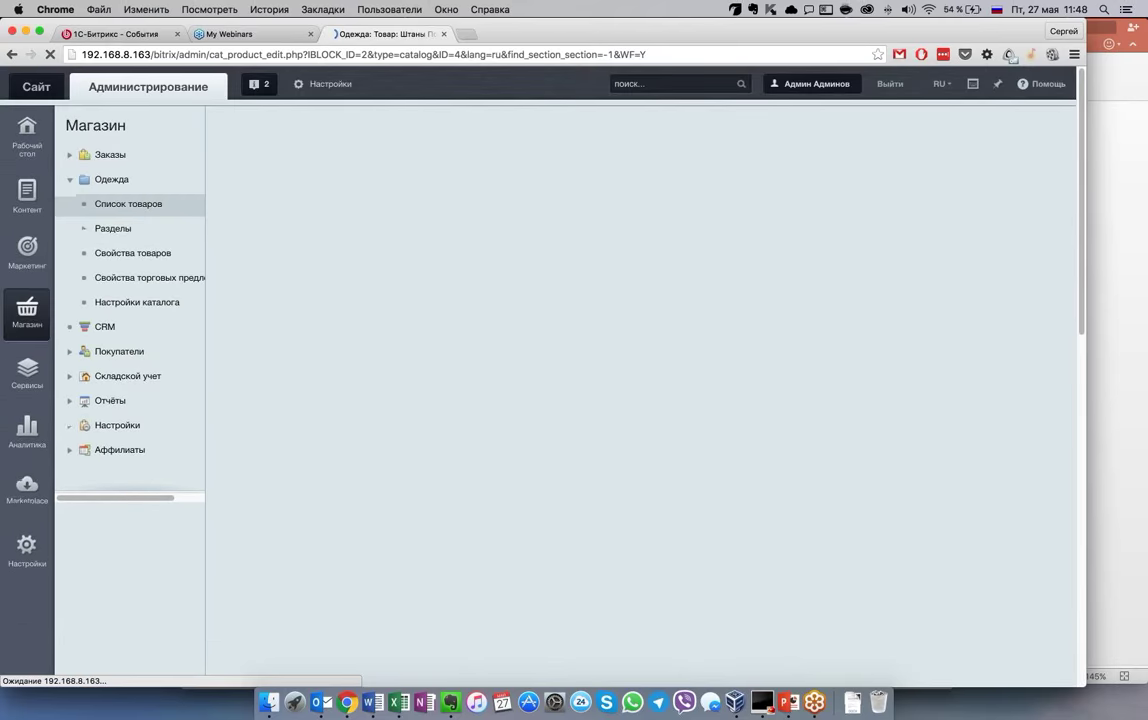
Look over the Товар tab fields, checking a Бренд dropdown without changing it
{"action": "scroll", "coordinate": [808, 505], "scroll_direction": "down", "scroll_amount": 3}
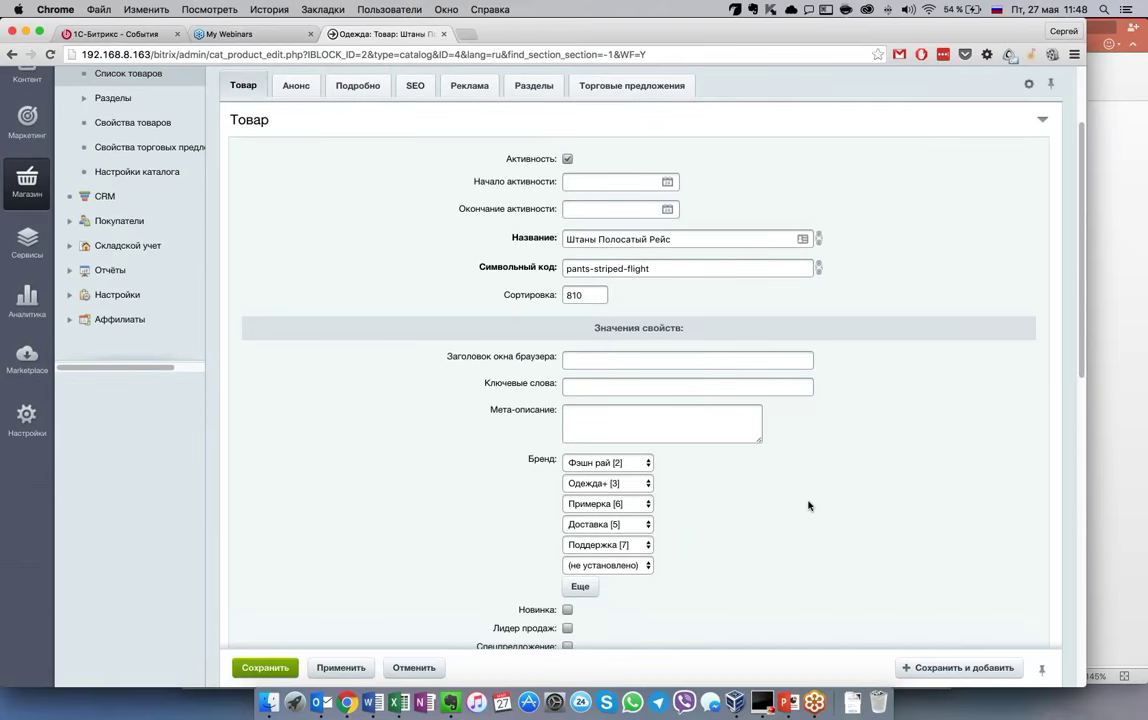
{"action": "scroll", "coordinate": [808, 505], "scroll_direction": "down", "scroll_amount": 10}
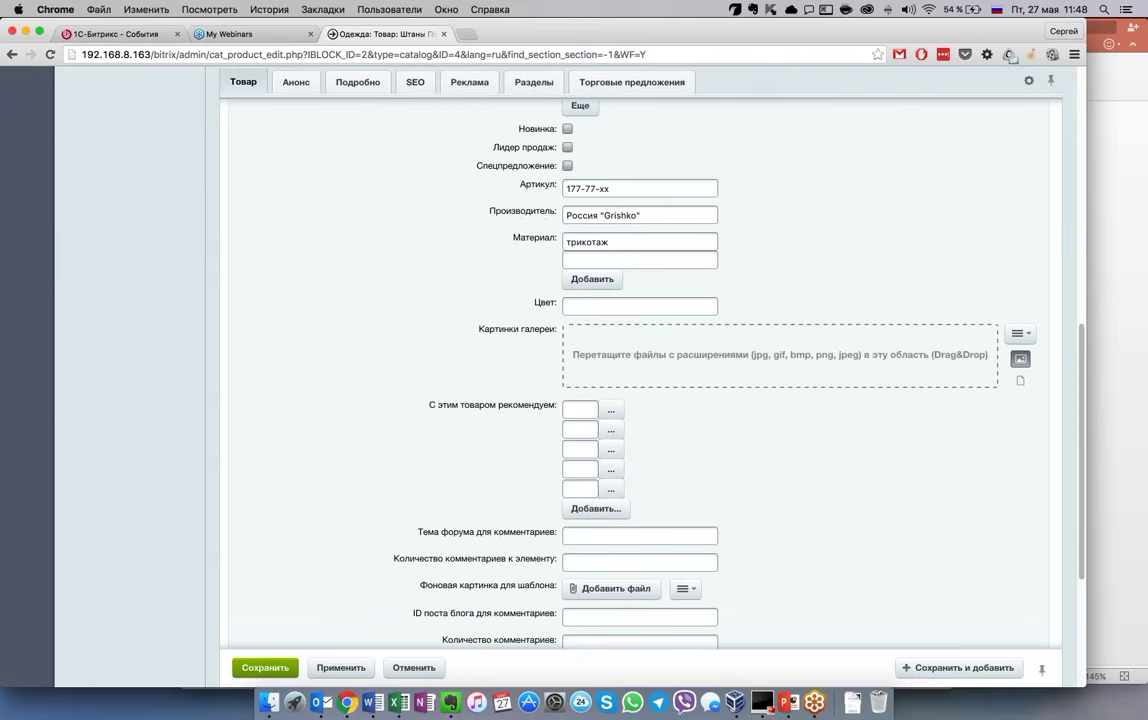
{"action": "scroll", "coordinate": [640, 380], "scroll_direction": "down", "scroll_amount": 5}
{"action": "scroll", "coordinate": [640, 380], "scroll_direction": "up", "scroll_amount": 18}
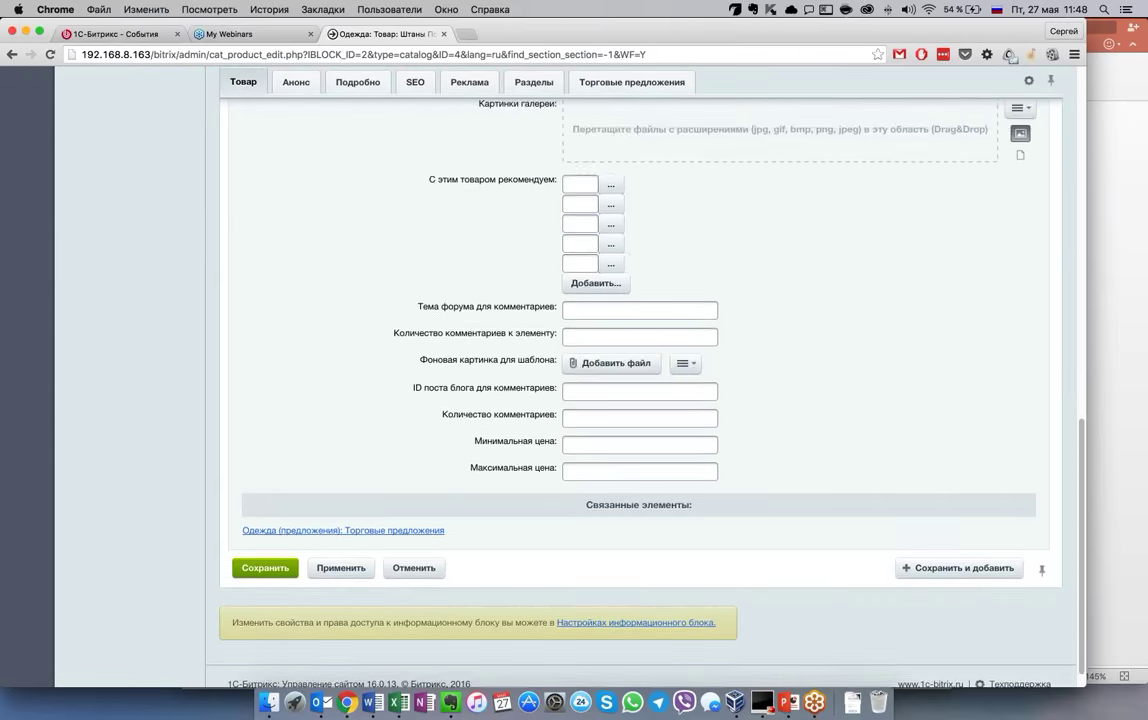
{"action": "scroll", "coordinate": [659, 437], "scroll_direction": "down", "scroll_amount": 4}
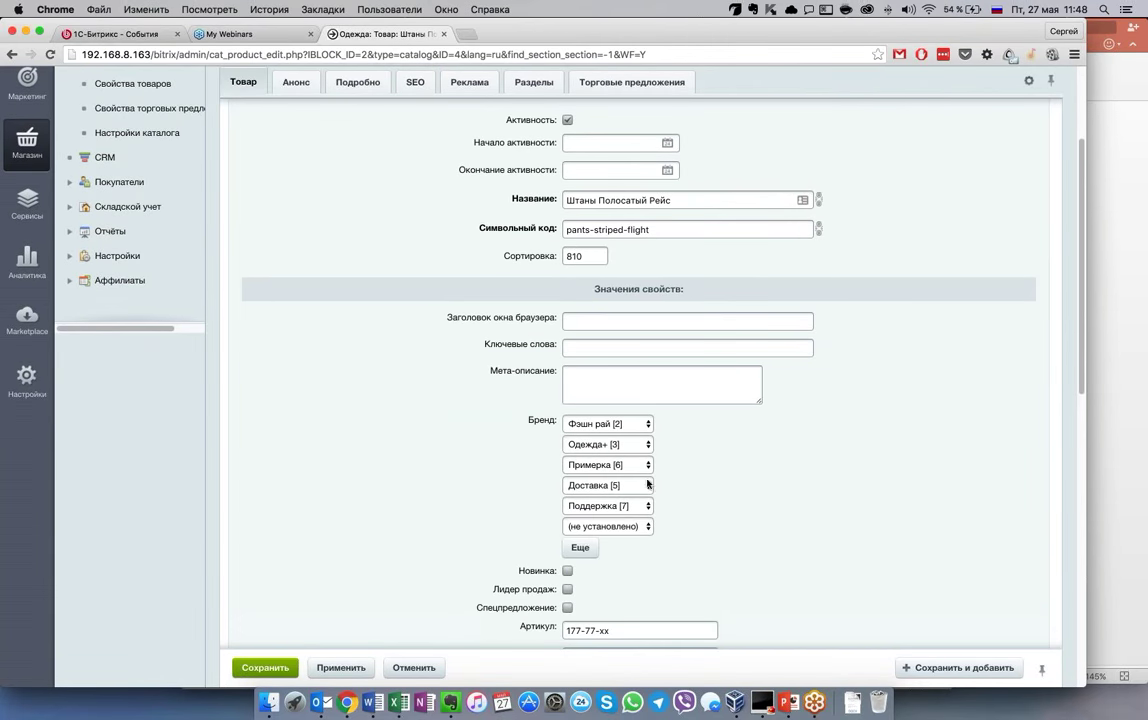
{"action": "left_click", "coordinate": [617, 514]}
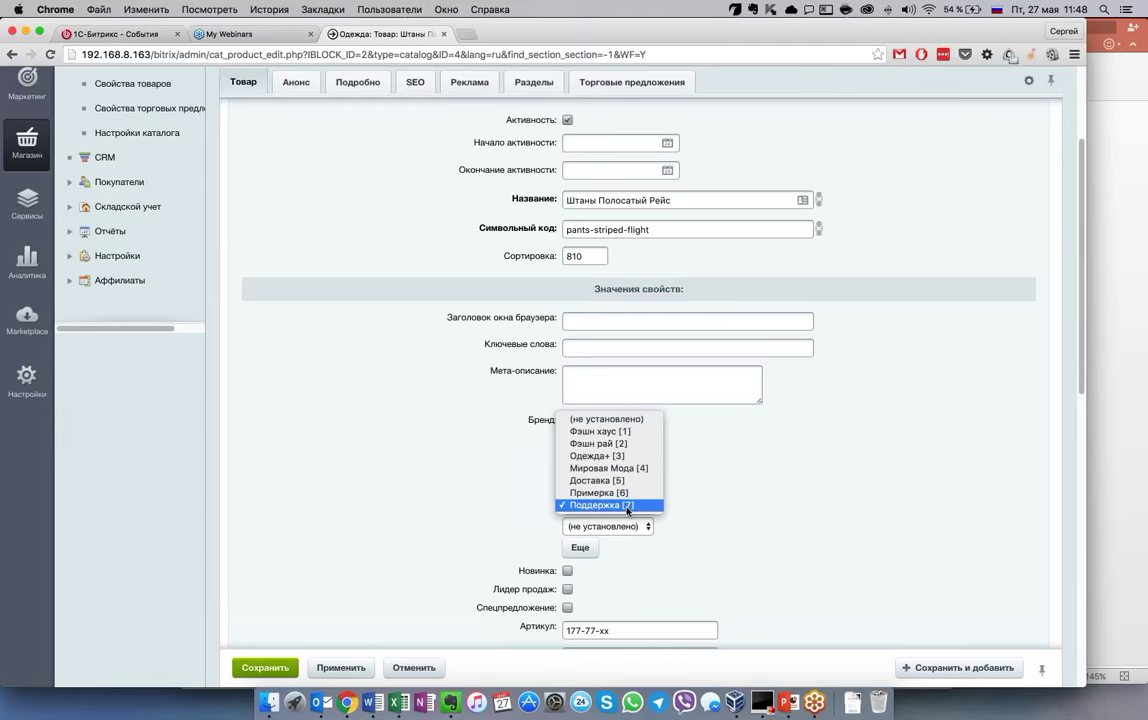
{"action": "left_click", "coordinate": [720, 535]}
{"action": "scroll", "coordinate": [717, 540], "scroll_direction": "down", "scroll_amount": 3}
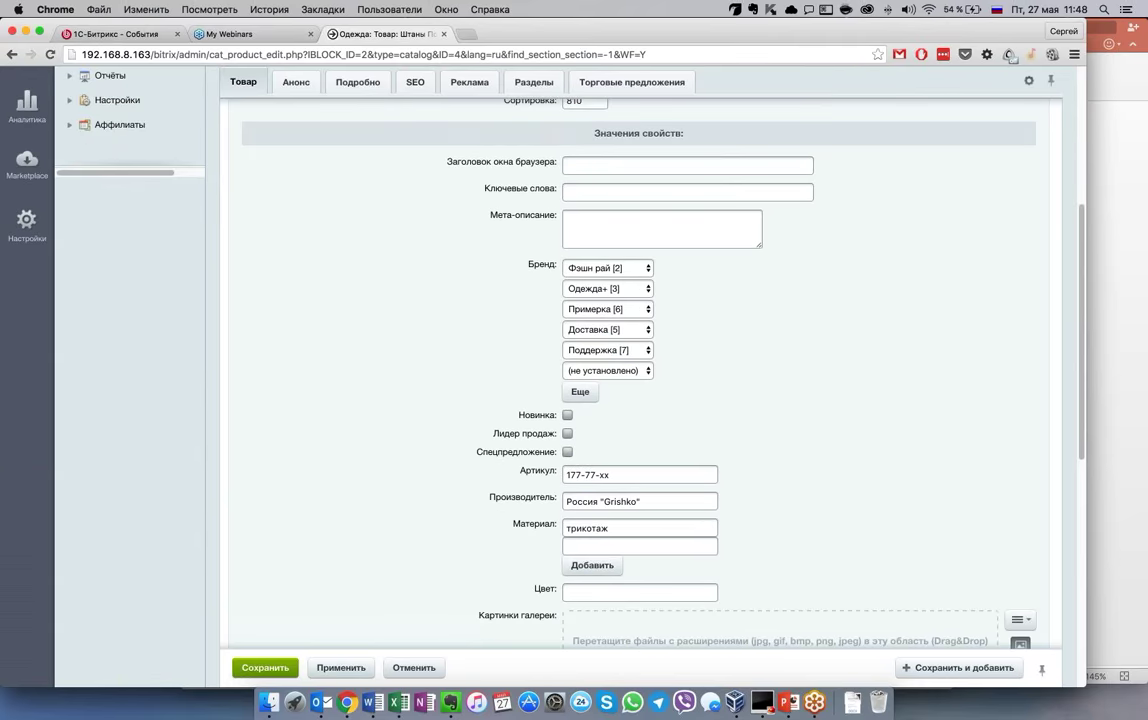
{"action": "scroll", "coordinate": [613, 346], "scroll_direction": "down", "scroll_amount": 4}
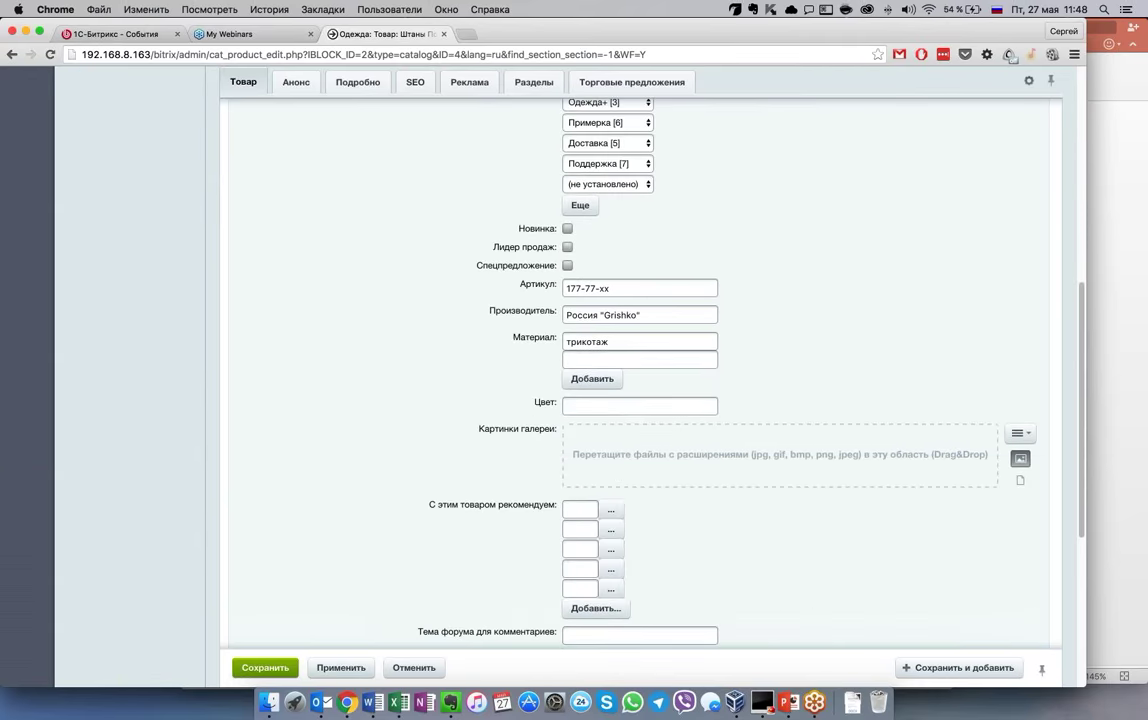
{"action": "scroll", "coordinate": [523, 494], "scroll_direction": "up", "scroll_amount": 6}
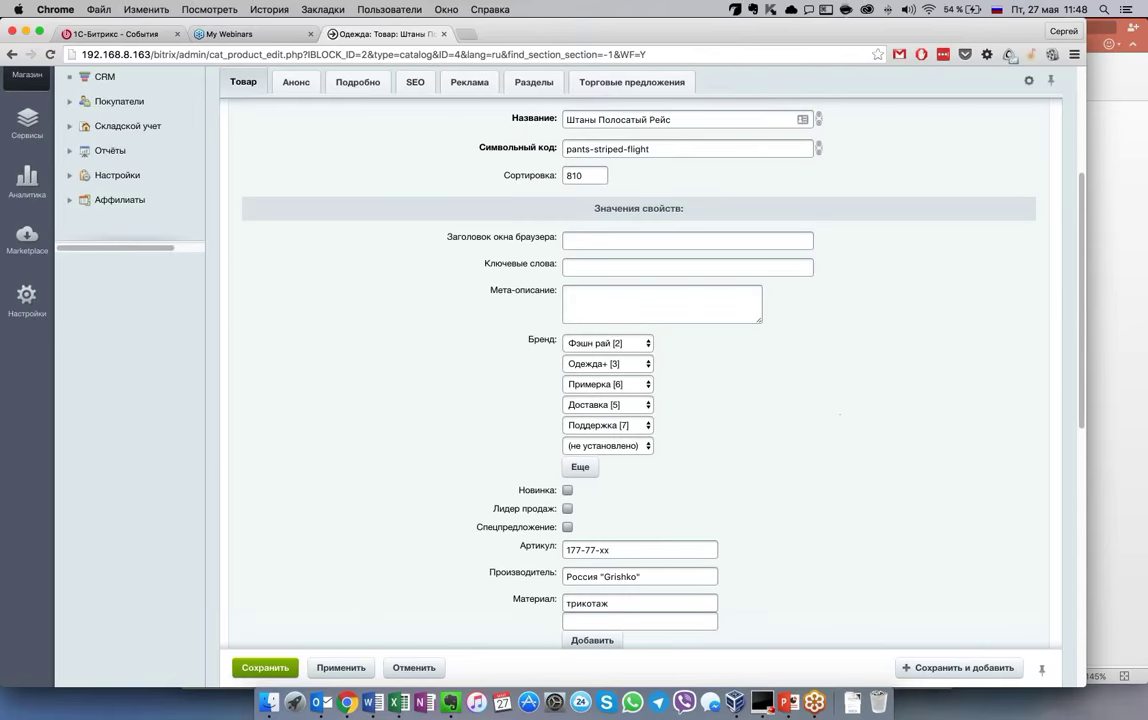
View the Анонс and Подробно descriptions, ending on the Торговые предложения list (IDs 42–58)
{"action": "left_click", "coordinate": [296, 82]}
{"action": "left_click", "coordinate": [357, 82]}
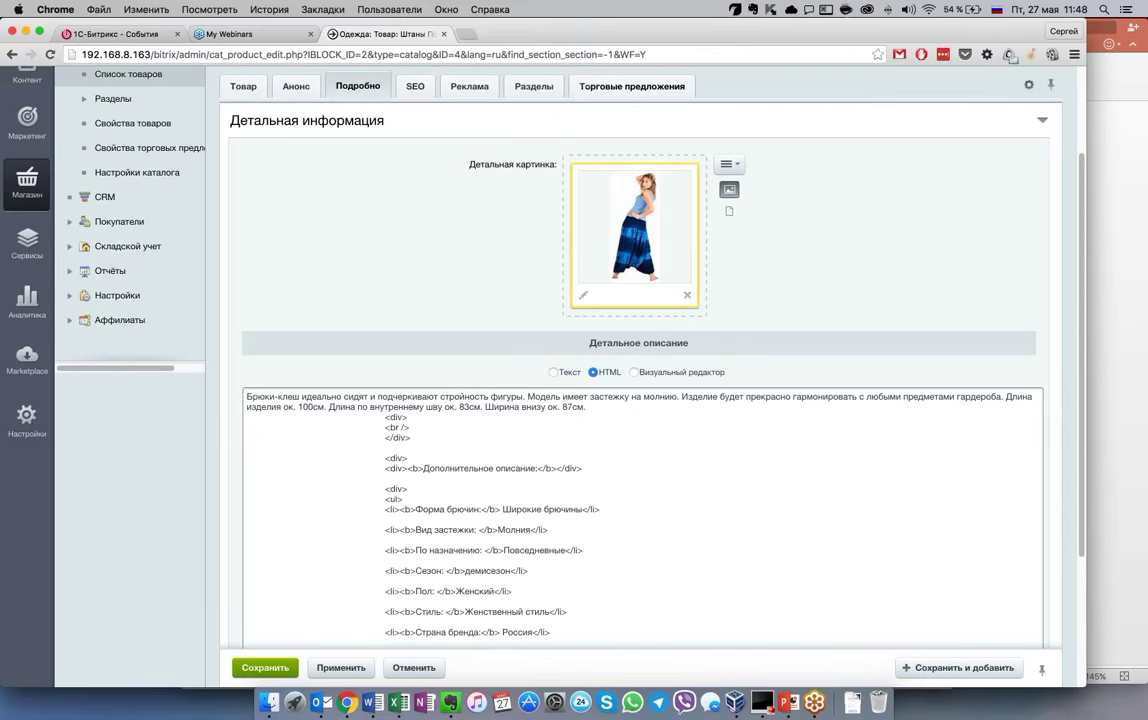
{"action": "scroll", "coordinate": [526, 242], "scroll_direction": "up", "scroll_amount": 1}
{"action": "left_click", "coordinate": [634, 114]}
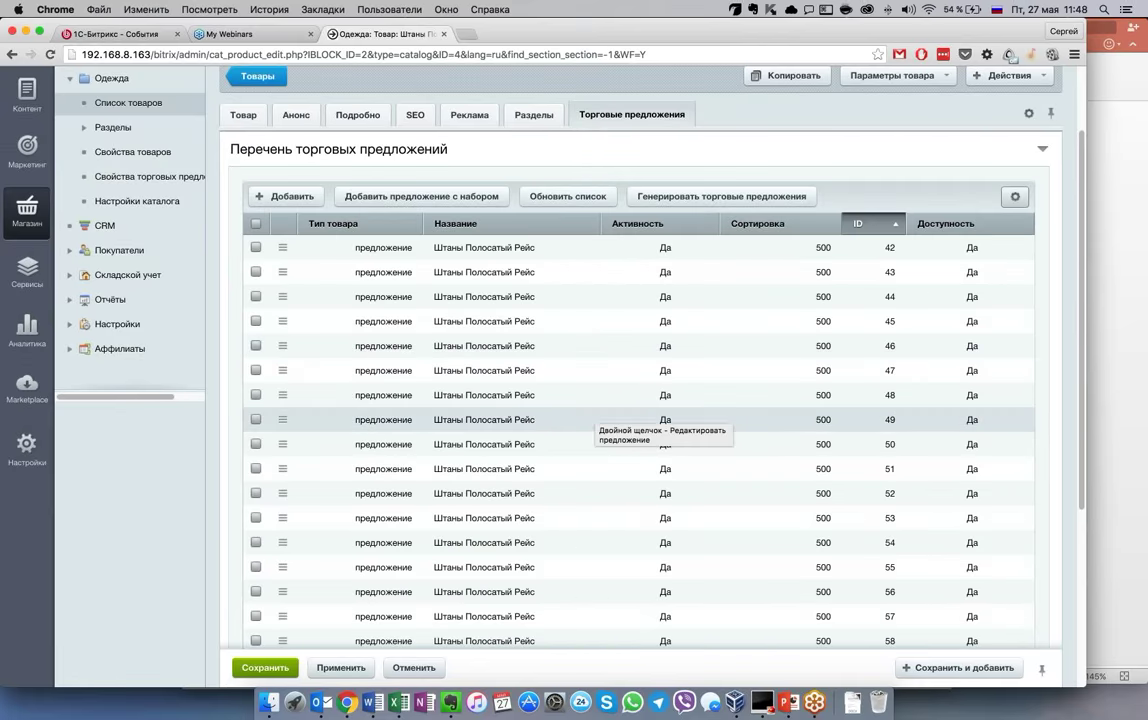
{"action": "scroll", "coordinate": [596, 416], "scroll_direction": "down", "scroll_amount": 2}
{"action": "scroll", "coordinate": [596, 416], "scroll_direction": "down", "scroll_amount": 1}
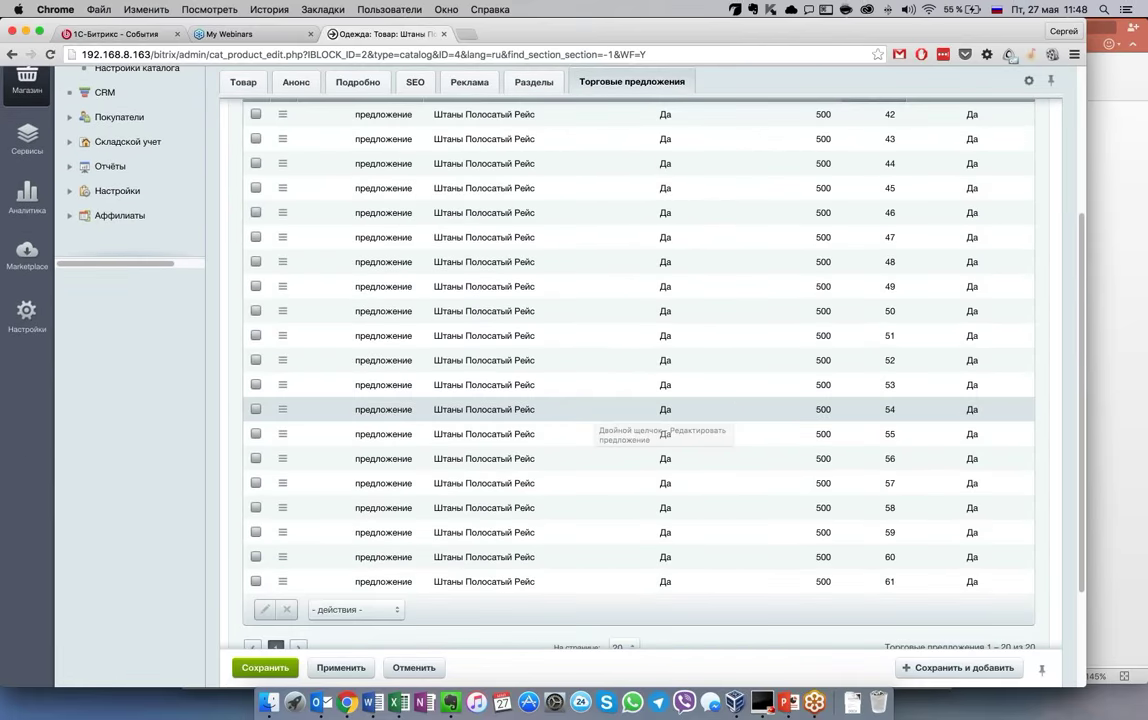
{"action": "scroll", "coordinate": [596, 414], "scroll_direction": "up", "scroll_amount": 3}
{"action": "scroll", "coordinate": [596, 414], "scroll_direction": "up", "scroll_amount": 1}
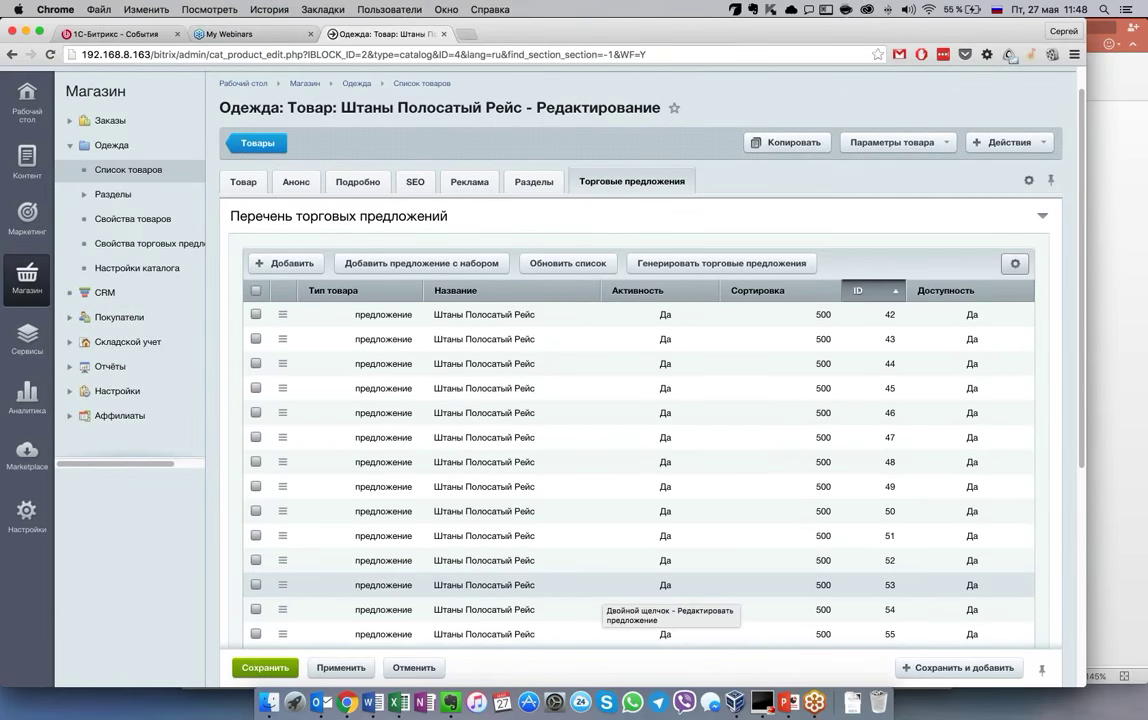
{"action": "scroll", "coordinate": [605, 588], "scroll_direction": "down", "scroll_amount": 2}
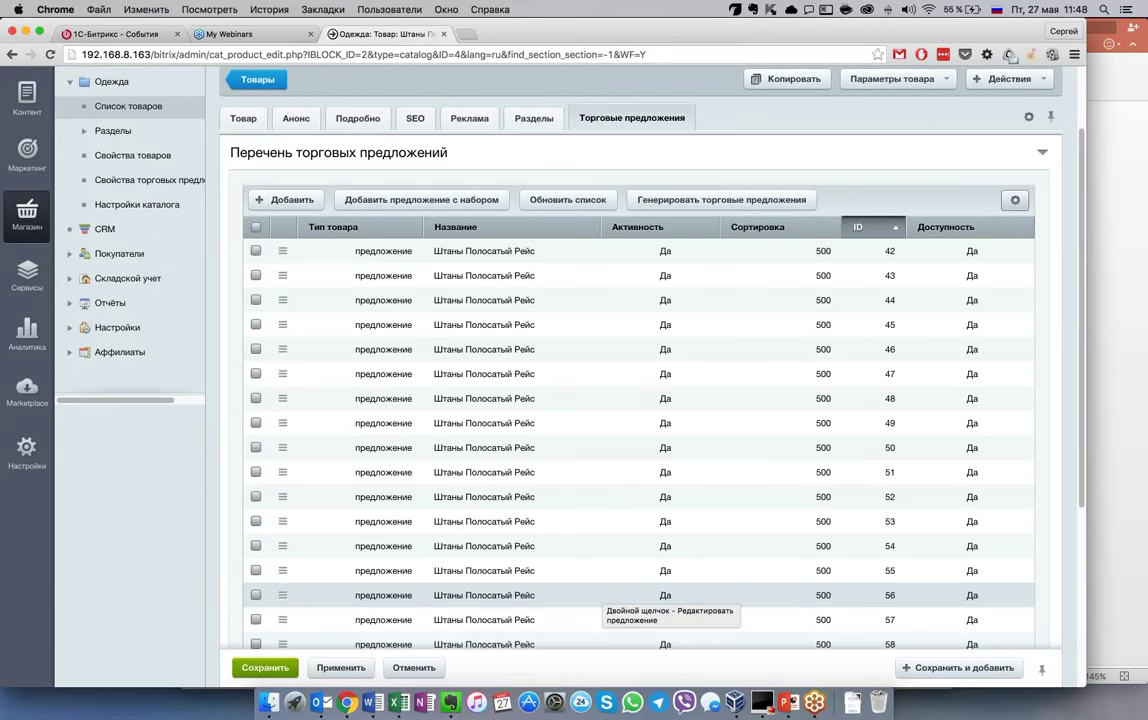
{"action": "scroll", "coordinate": [605, 598], "scroll_direction": "down", "scroll_amount": 1}
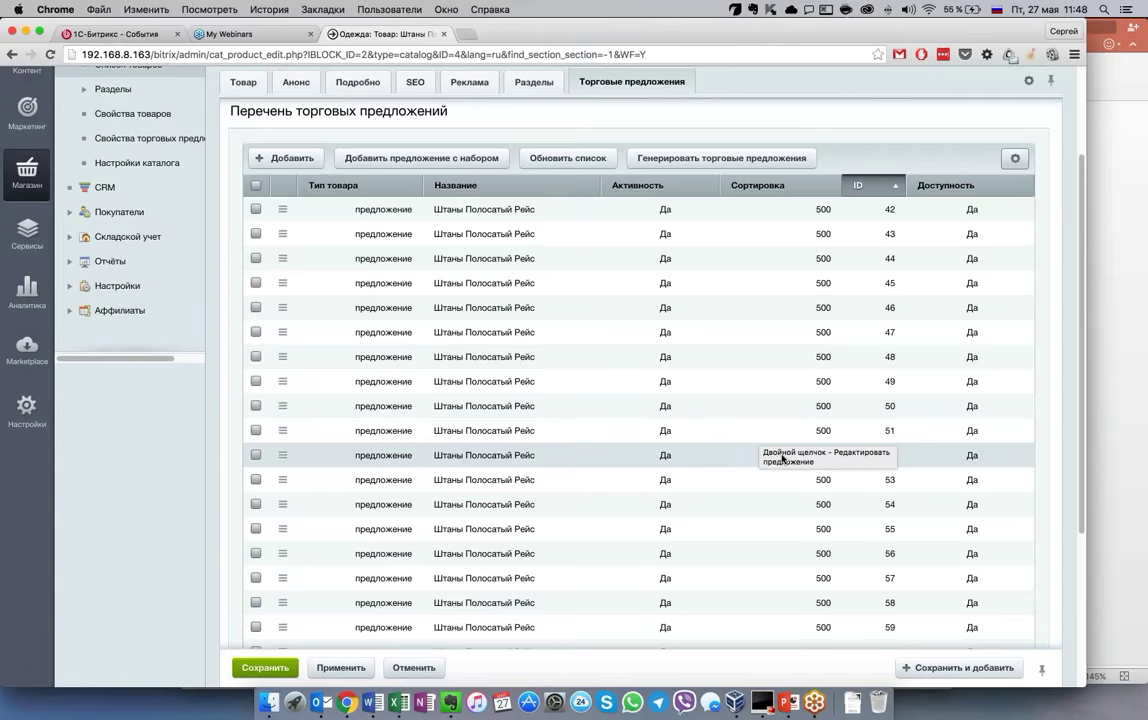
{"action": "scroll", "coordinate": [775, 448], "scroll_direction": "down", "scroll_amount": 1}
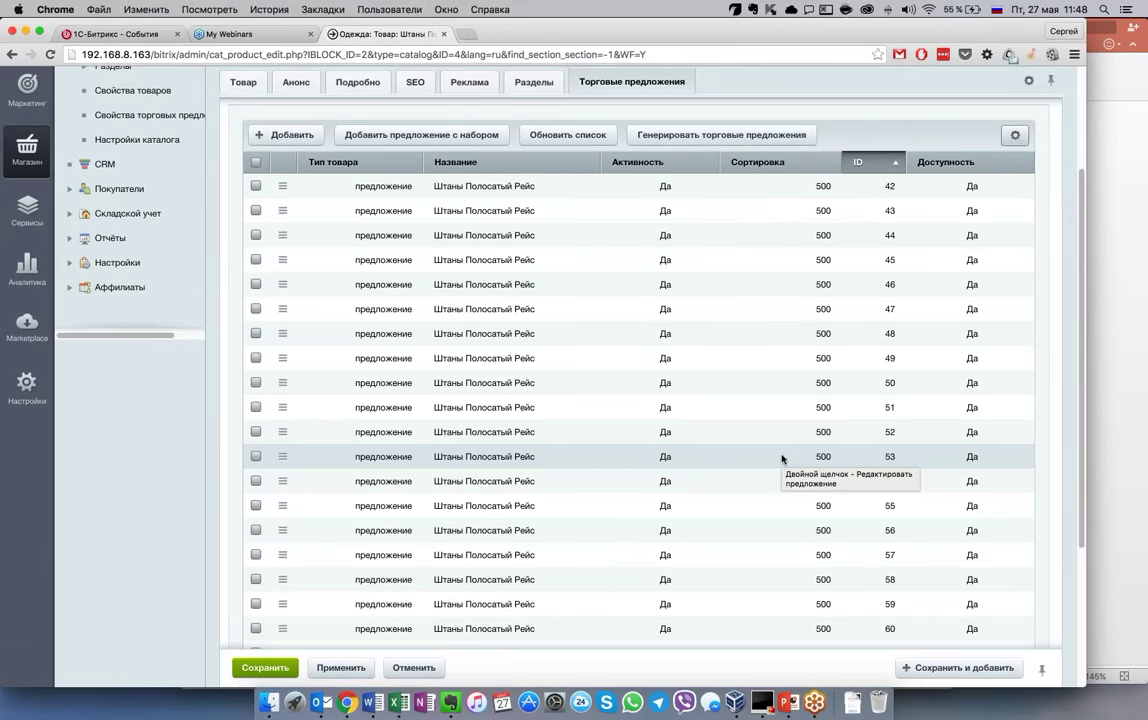
{"action": "scroll", "coordinate": [770, 450], "scroll_direction": "down", "scroll_amount": 2}
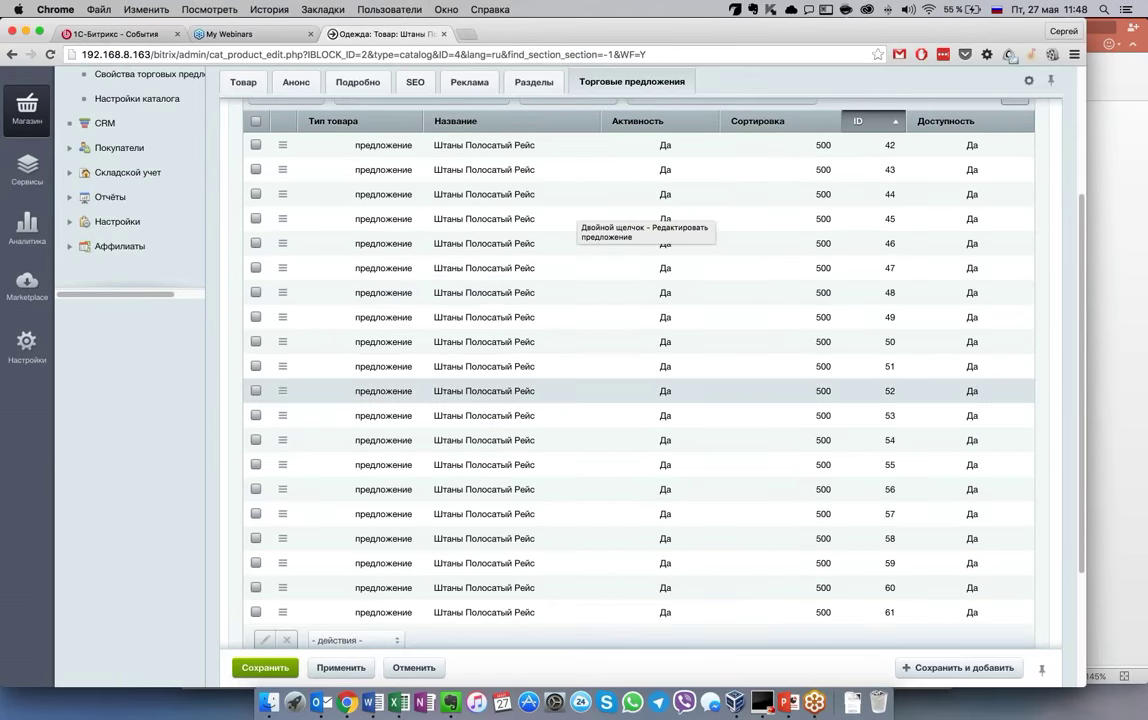
{"action": "scroll", "coordinate": [738, 430], "scroll_direction": "up", "scroll_amount": 2}
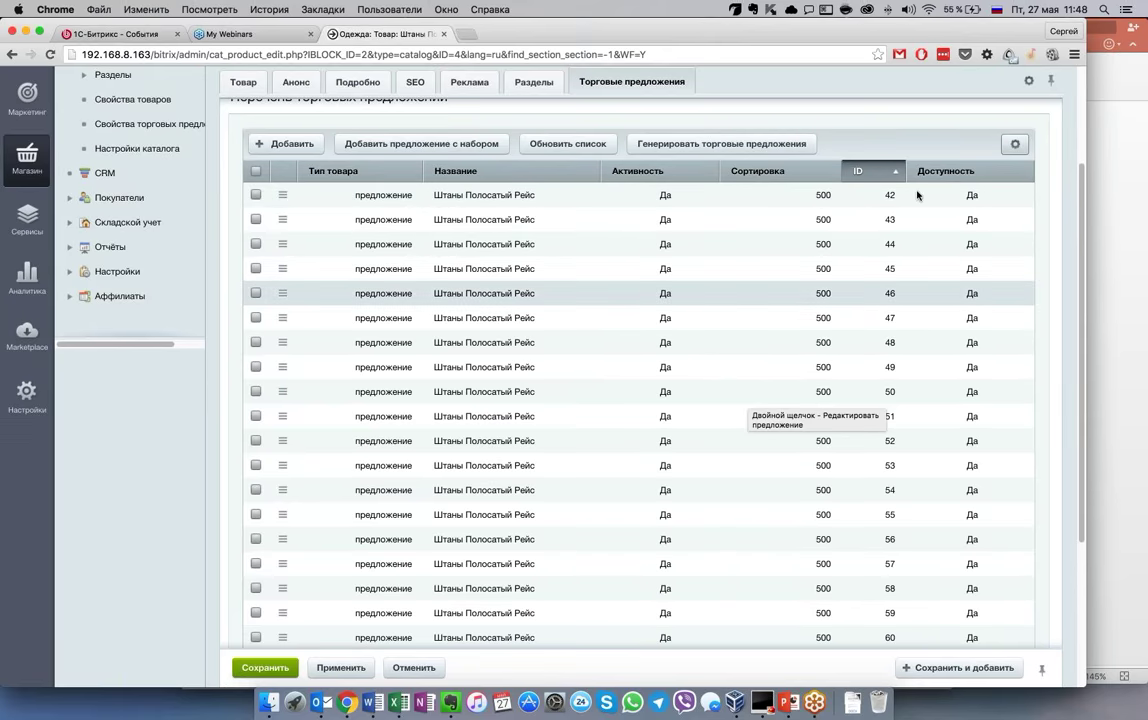
{"action": "scroll", "coordinate": [869, 152], "scroll_direction": "down", "scroll_amount": 2}
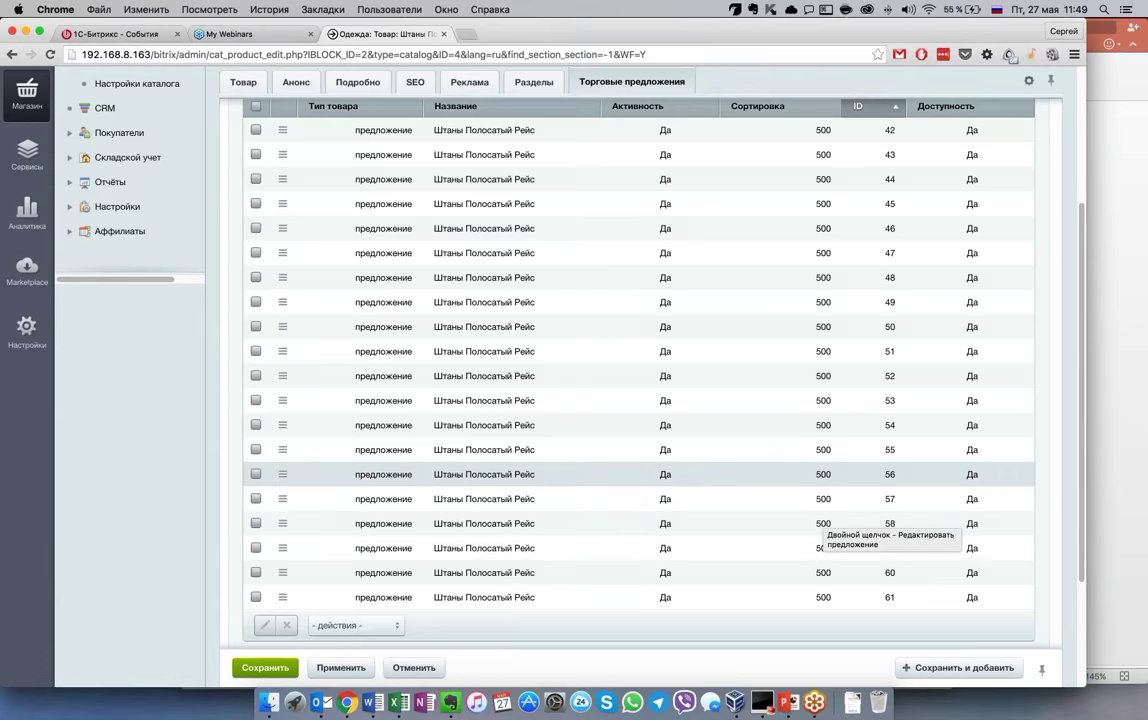
{"action": "scroll", "coordinate": [640, 400], "scroll_direction": "up", "scroll_amount": 4}
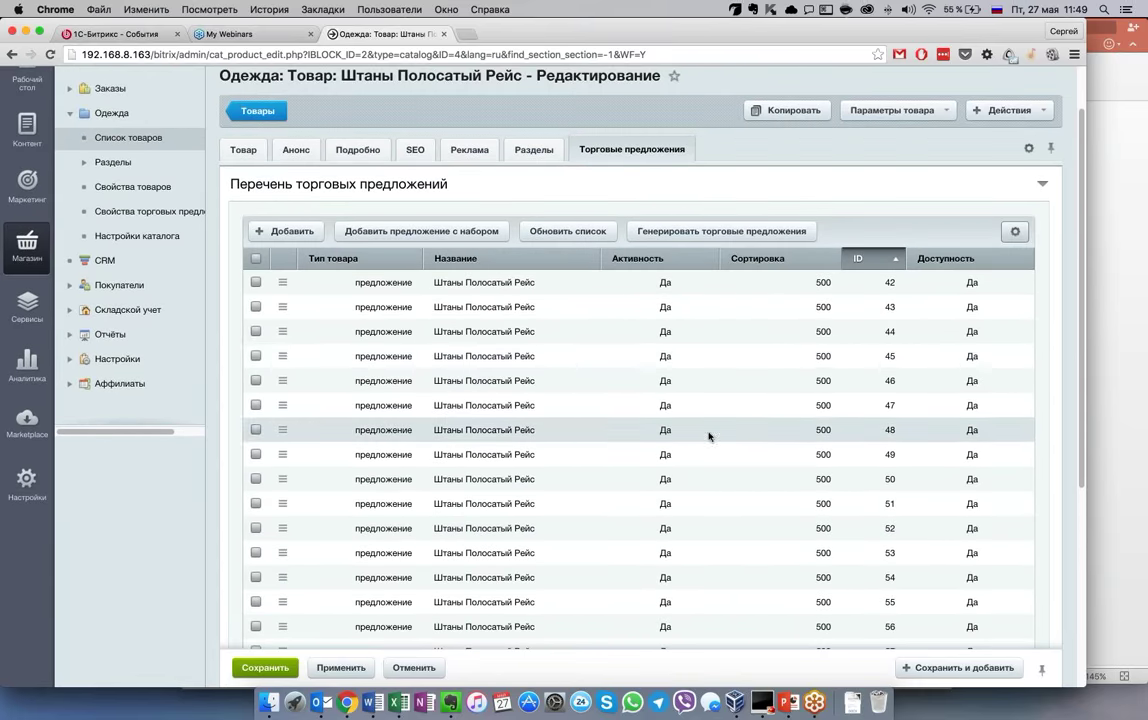
{"action": "scroll", "coordinate": [704, 427], "scroll_direction": "down", "scroll_amount": 1}
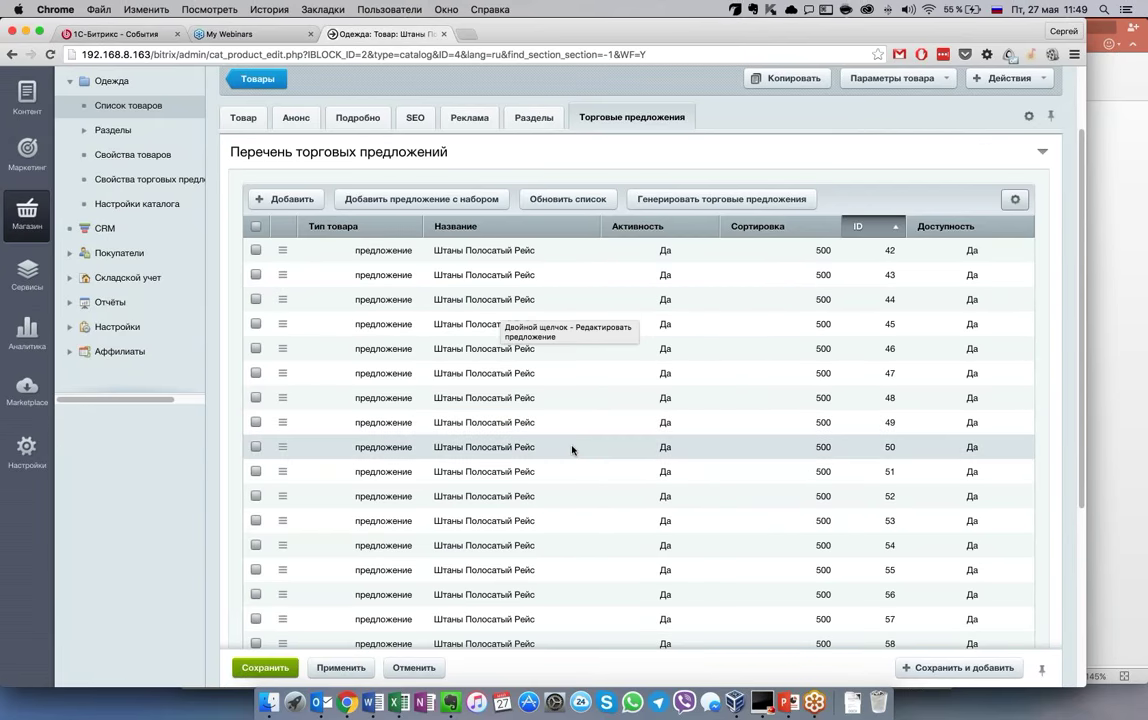
Browse the trade offers list column settings, then close them without changes
{"action": "left_click", "coordinate": [1016, 203]}
{"action": "left_click", "coordinate": [1007, 234]}
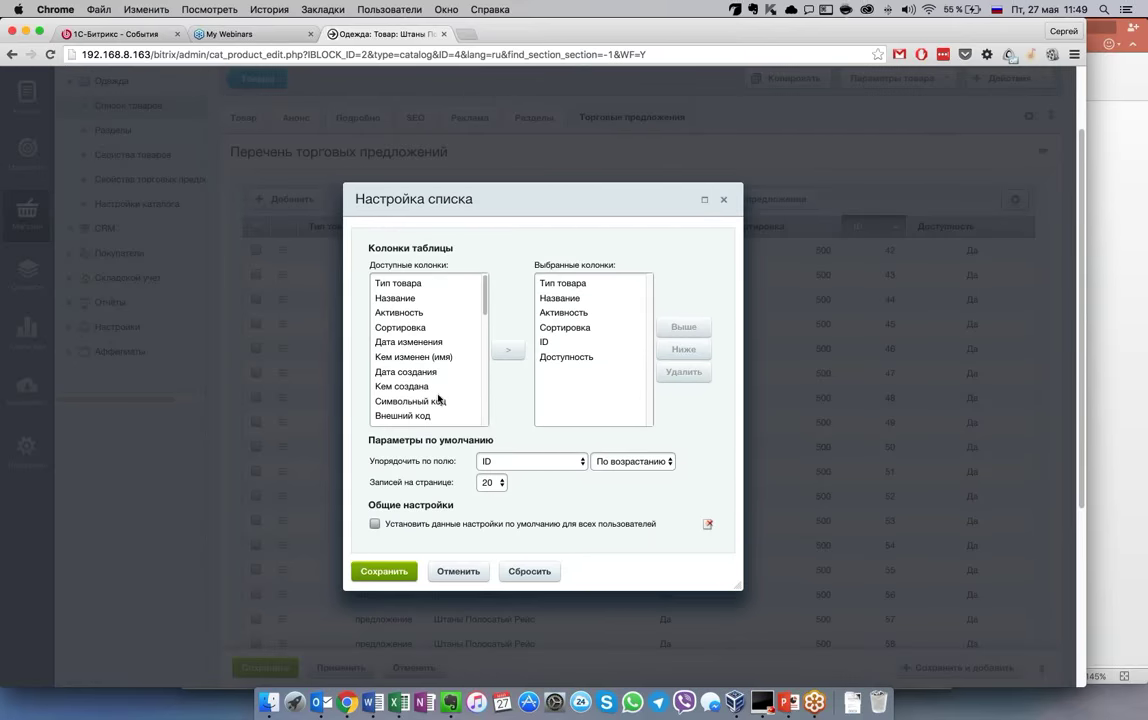
{"action": "scroll", "coordinate": [438, 398], "scroll_direction": "down", "scroll_amount": 5}
{"action": "left_click", "coordinate": [572, 342]}
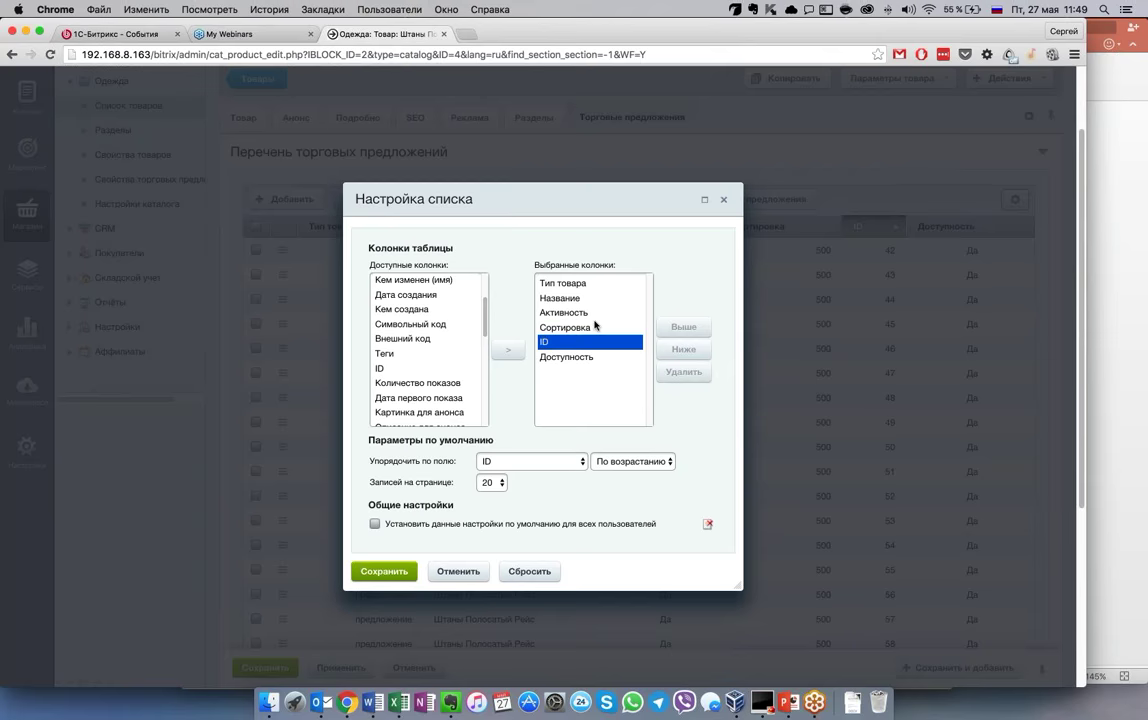
{"action": "left_click", "coordinate": [590, 327]}
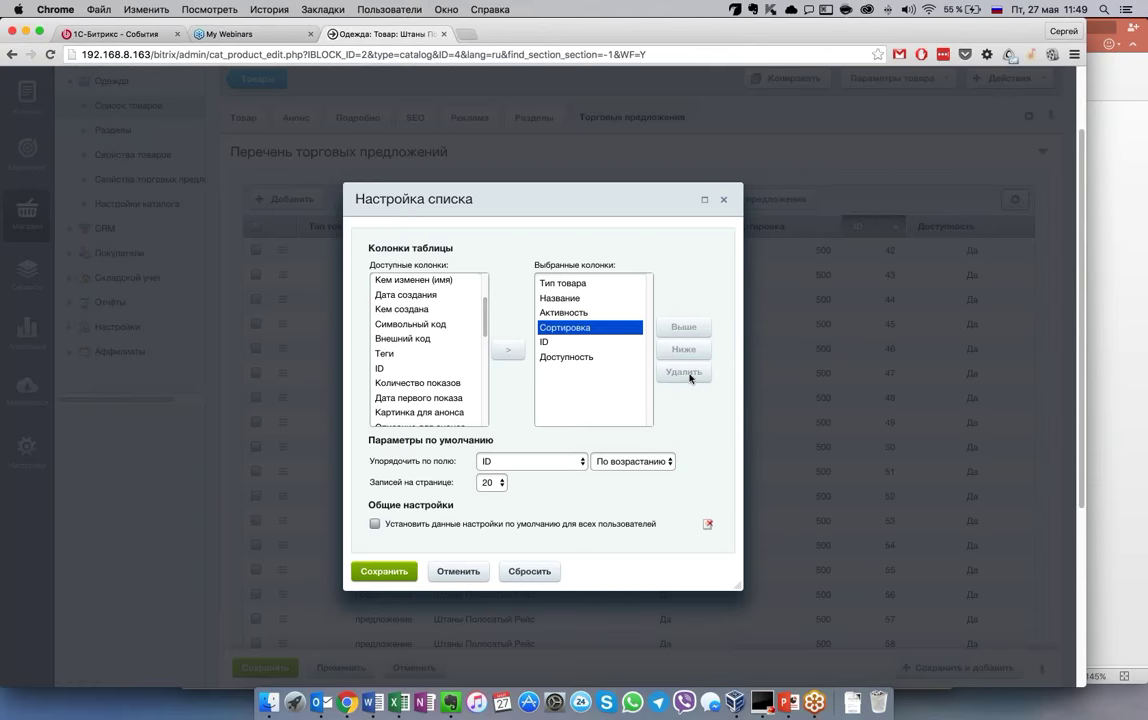
{"action": "left_click", "coordinate": [575, 342]}
{"action": "scroll", "coordinate": [400, 372], "scroll_direction": "down", "scroll_amount": 3}
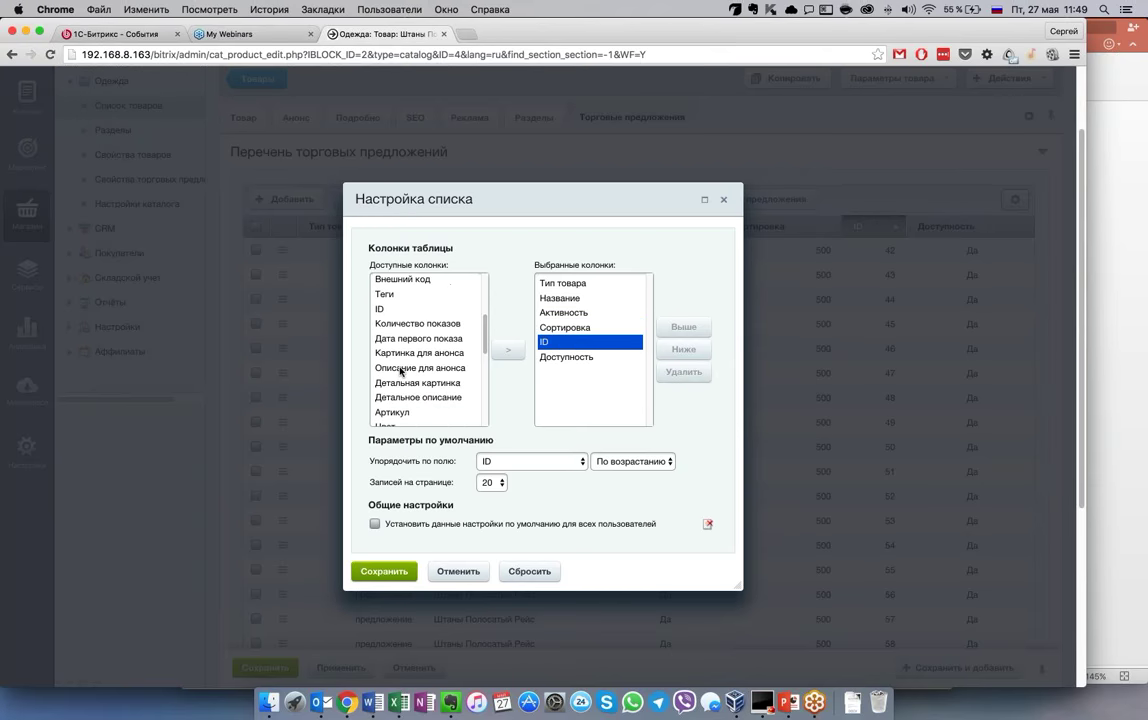
{"action": "scroll", "coordinate": [410, 380], "scroll_direction": "down", "scroll_amount": 2}
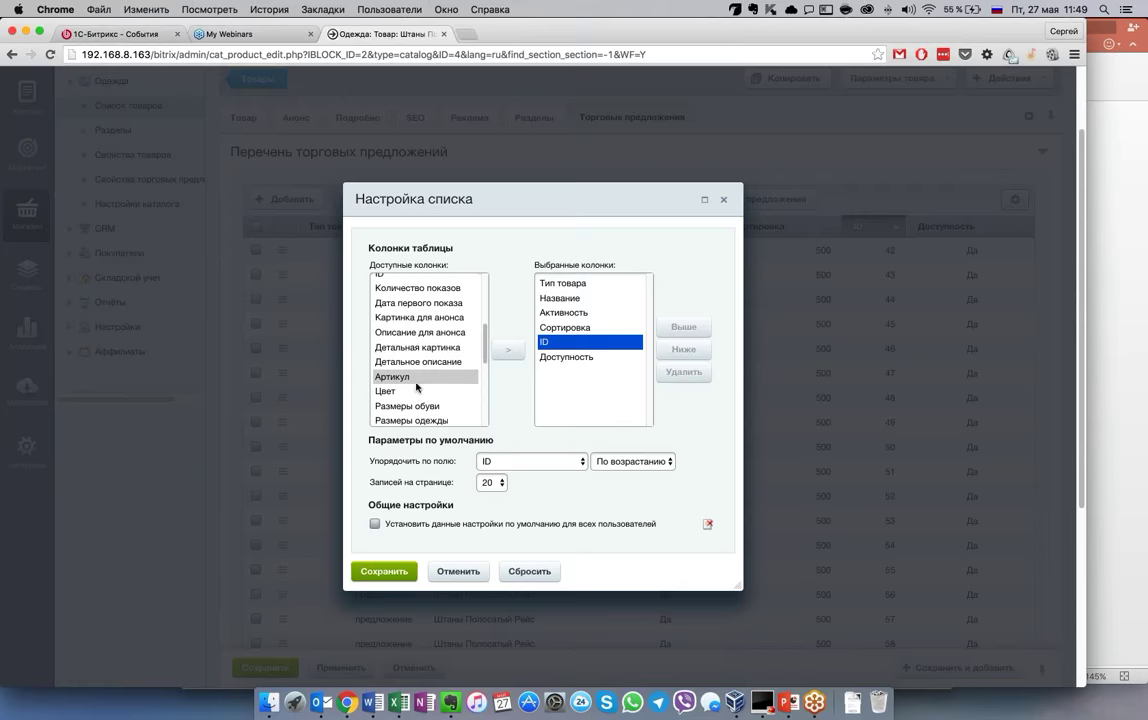
{"action": "key", "text": "Escape"}
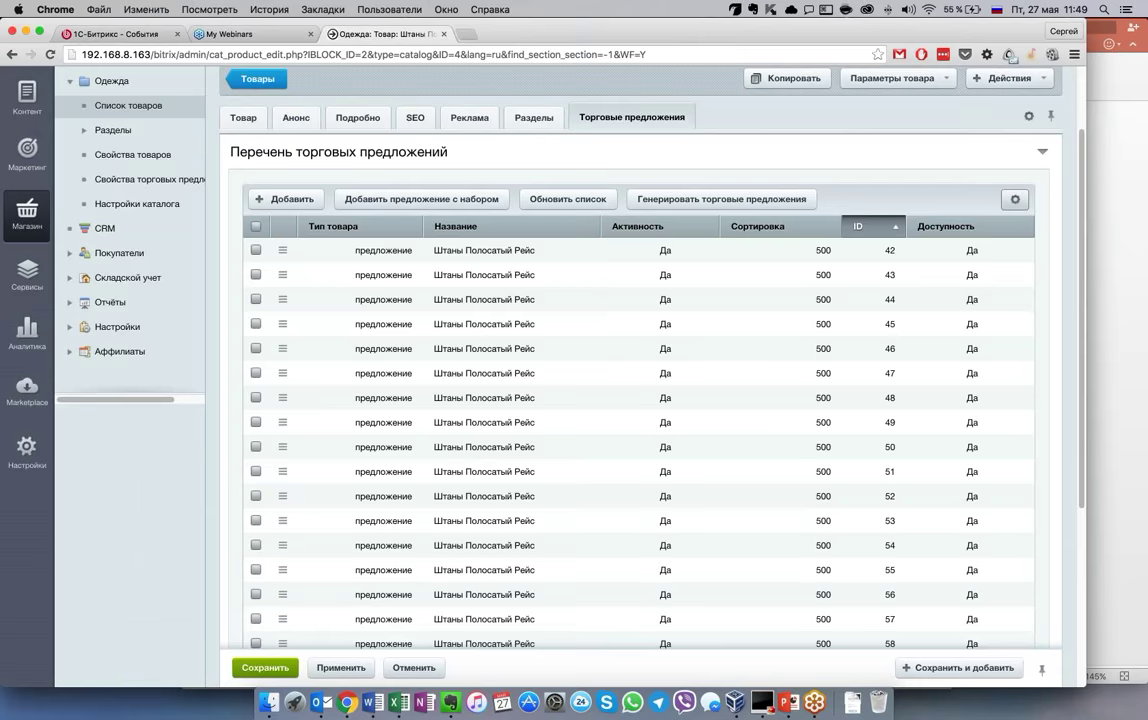
Reset the trade offers list settings to defaults, keeping Тип товара through Доступность columns
{"action": "left_click", "coordinate": [1023, 232]}
{"action": "left_click", "coordinate": [586, 343]}
{"action": "left_click", "coordinate": [586, 328]}
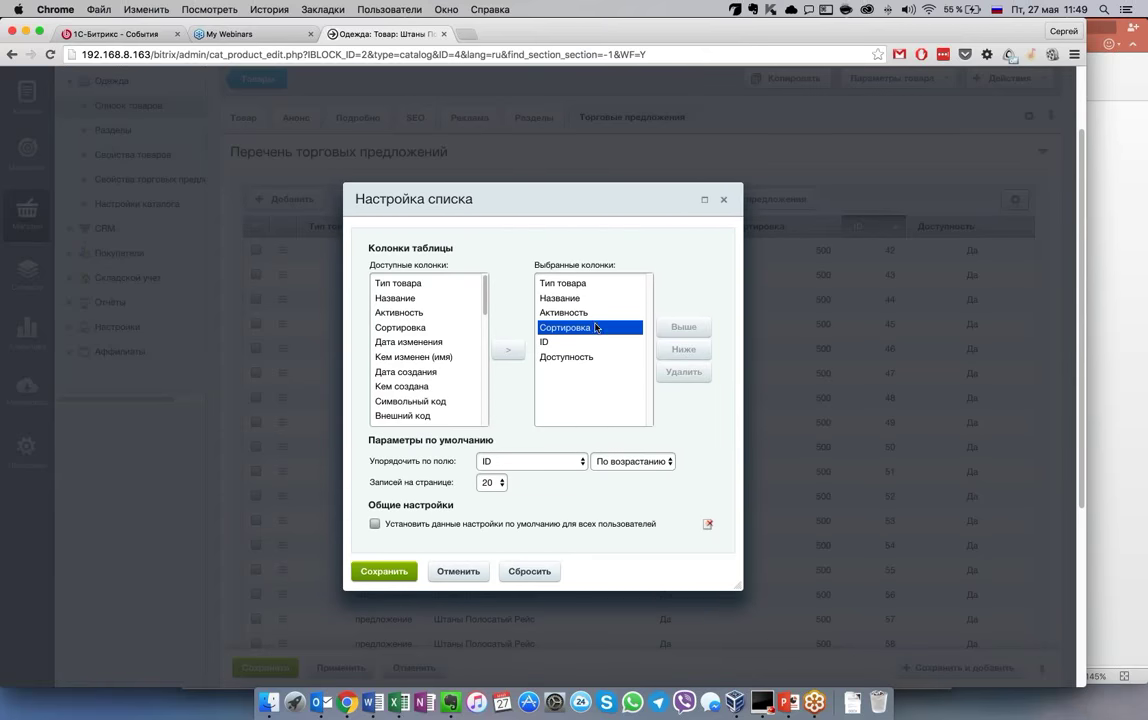
{"action": "scroll", "coordinate": [432, 352], "scroll_direction": "down", "scroll_amount": 3}
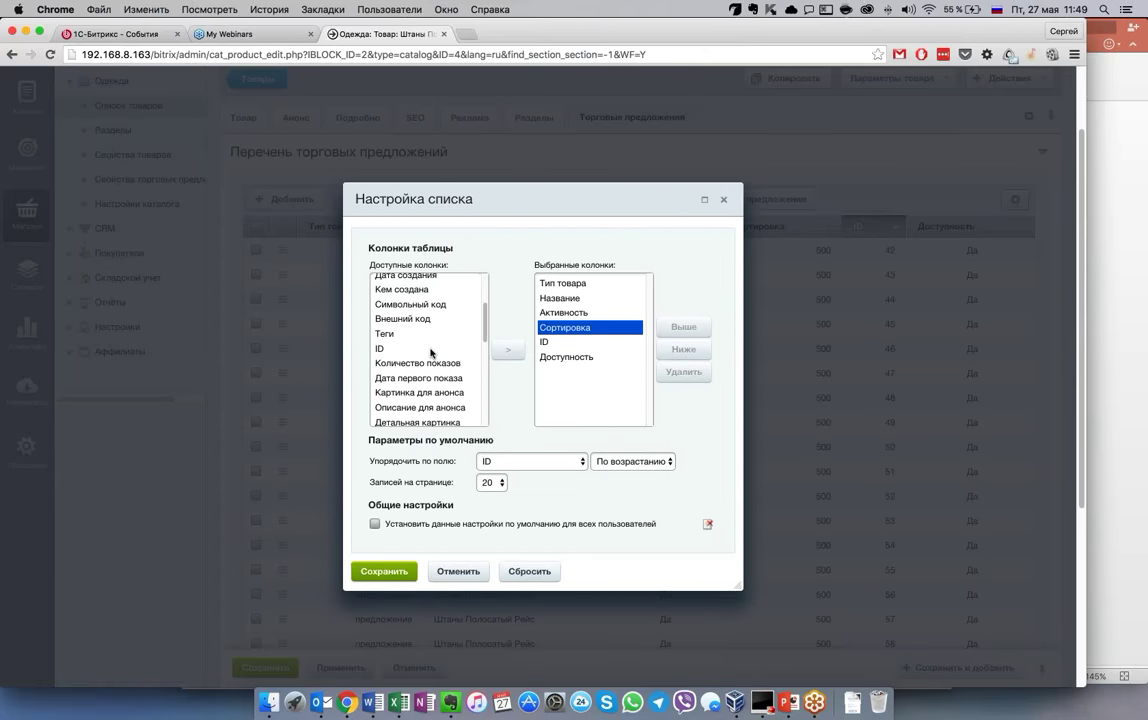
{"action": "scroll", "coordinate": [432, 352], "scroll_direction": "down", "scroll_amount": 3}
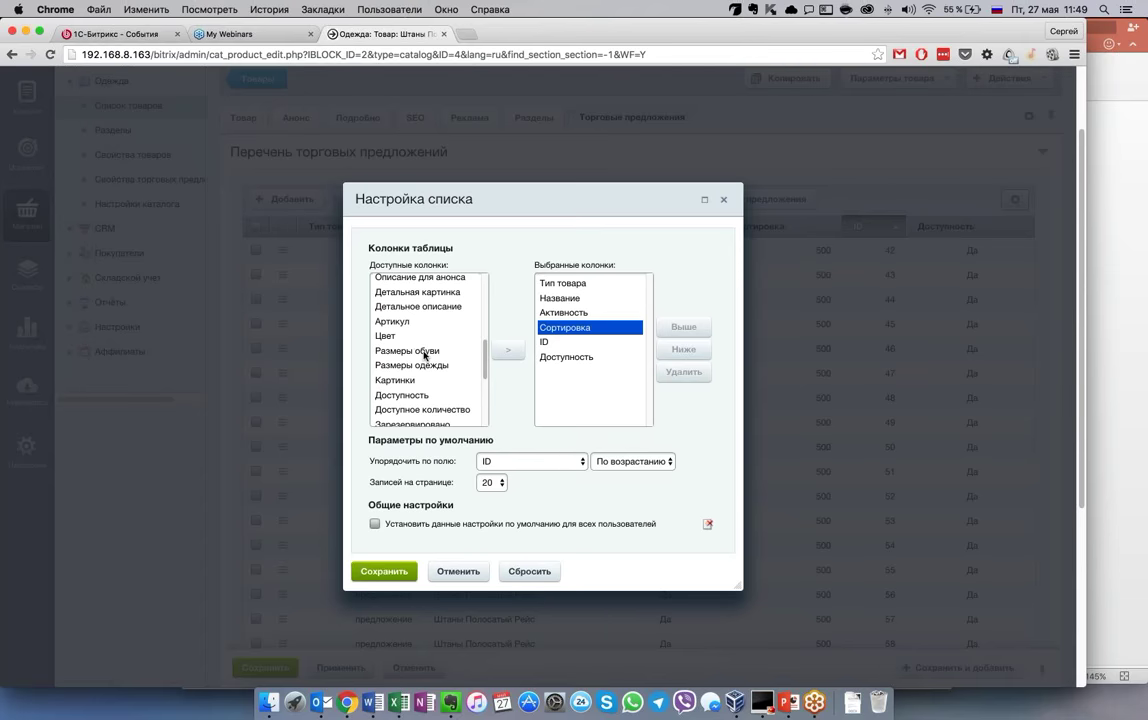
{"action": "left_click", "coordinate": [425, 365]}
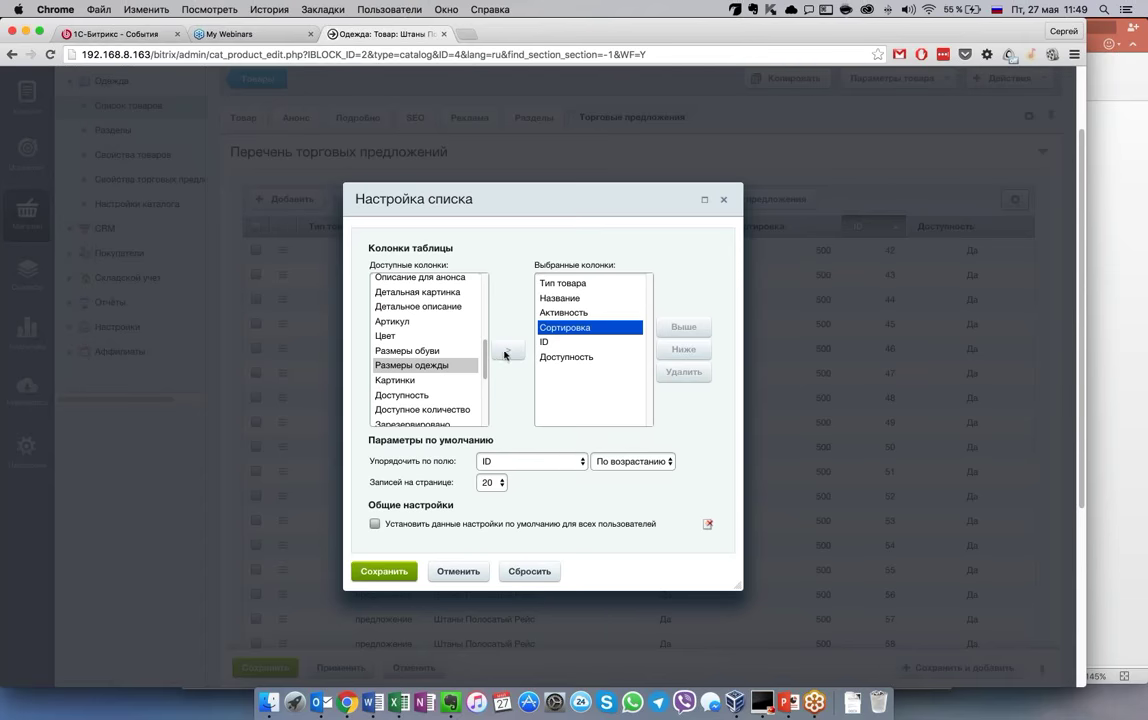
{"action": "left_click", "coordinate": [404, 527]}
{"action": "left_click", "coordinate": [528, 571]}
{"action": "left_click", "coordinate": [708, 243]}
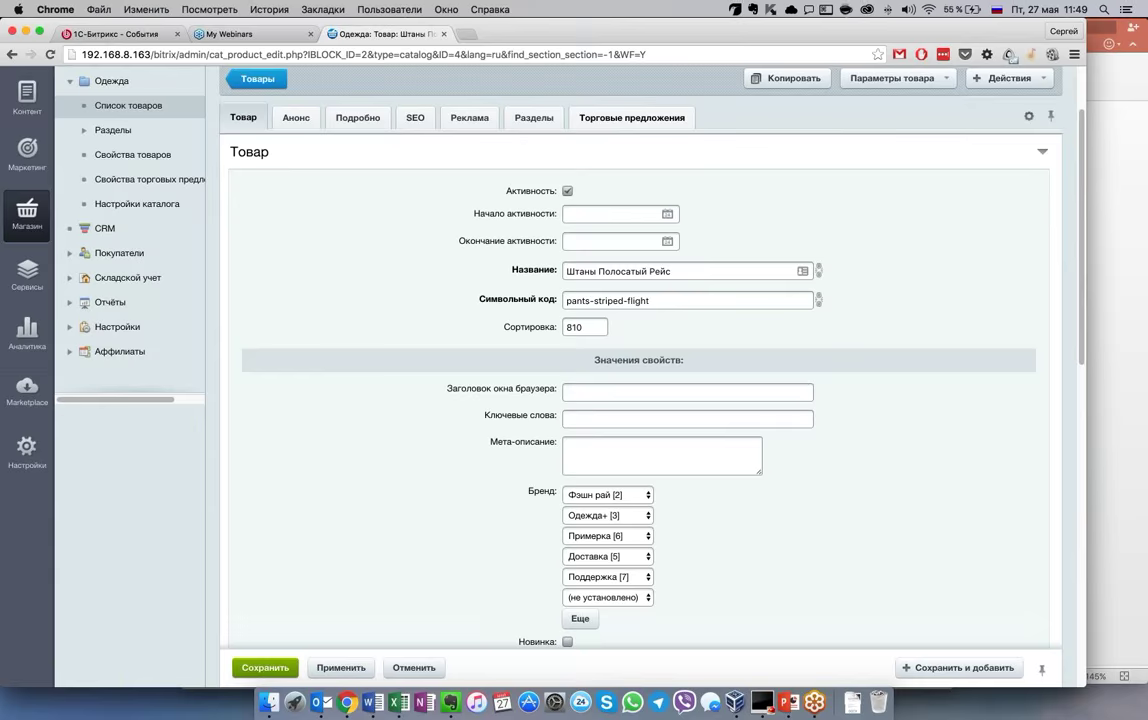
{"action": "left_click", "coordinate": [633, 117]}
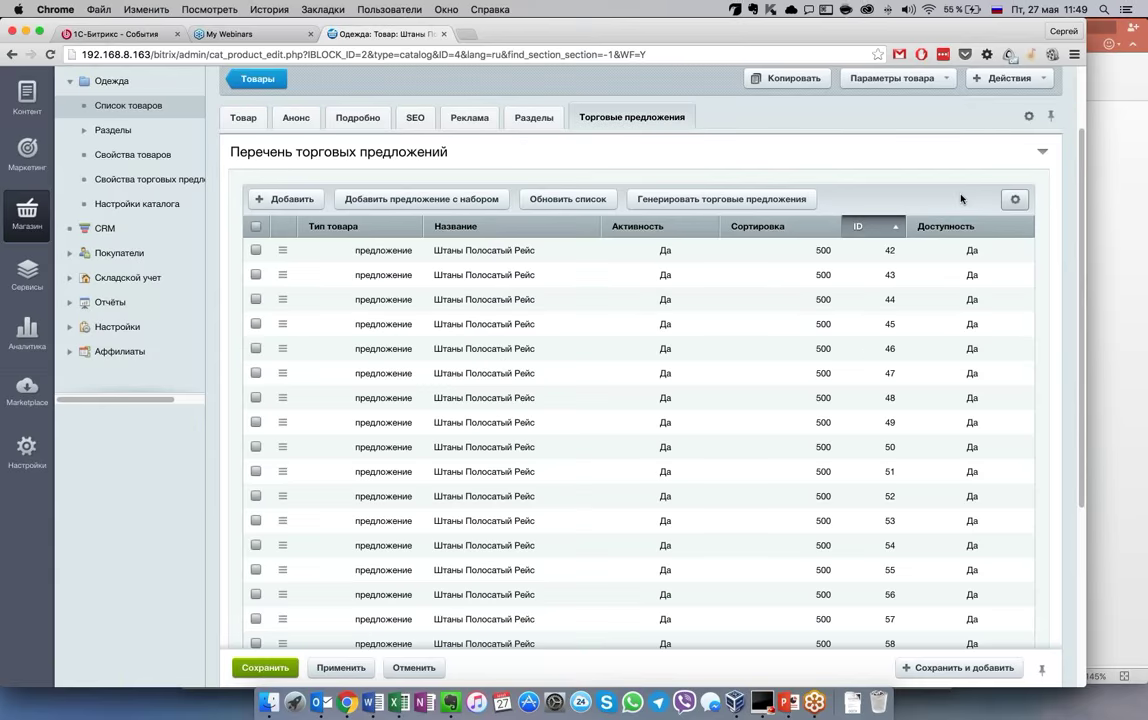
{"action": "left_click", "coordinate": [1015, 199]}
{"action": "left_click", "coordinate": [1022, 232]}
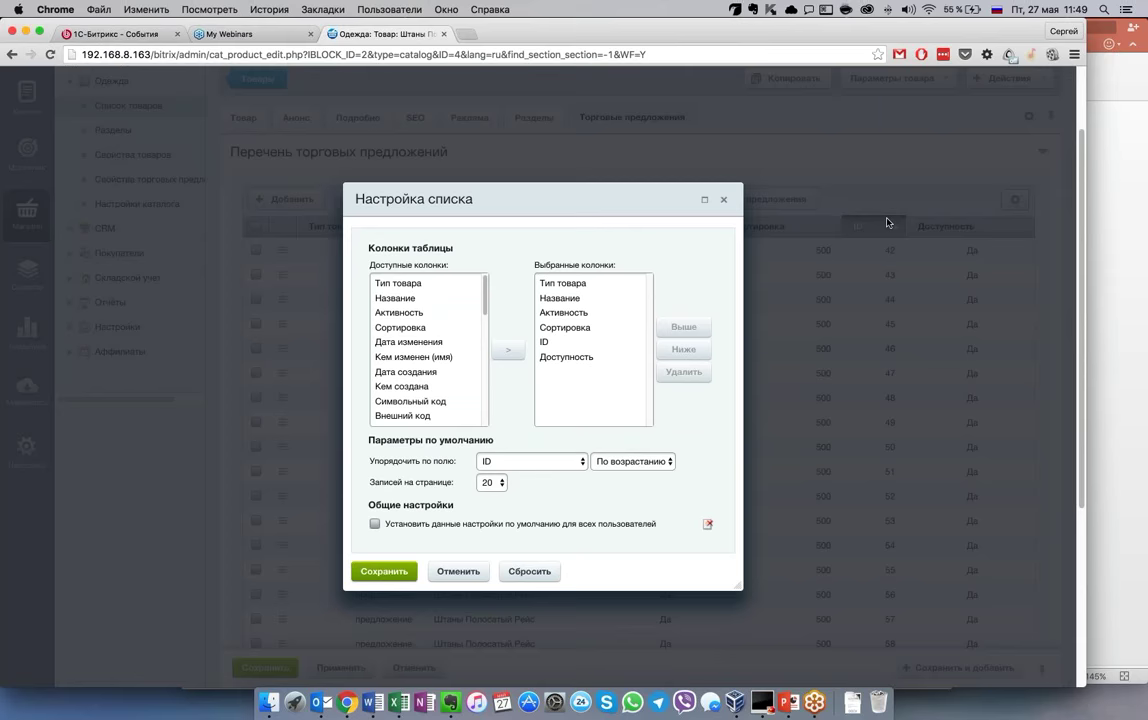
{"action": "left_click", "coordinate": [440, 357]}
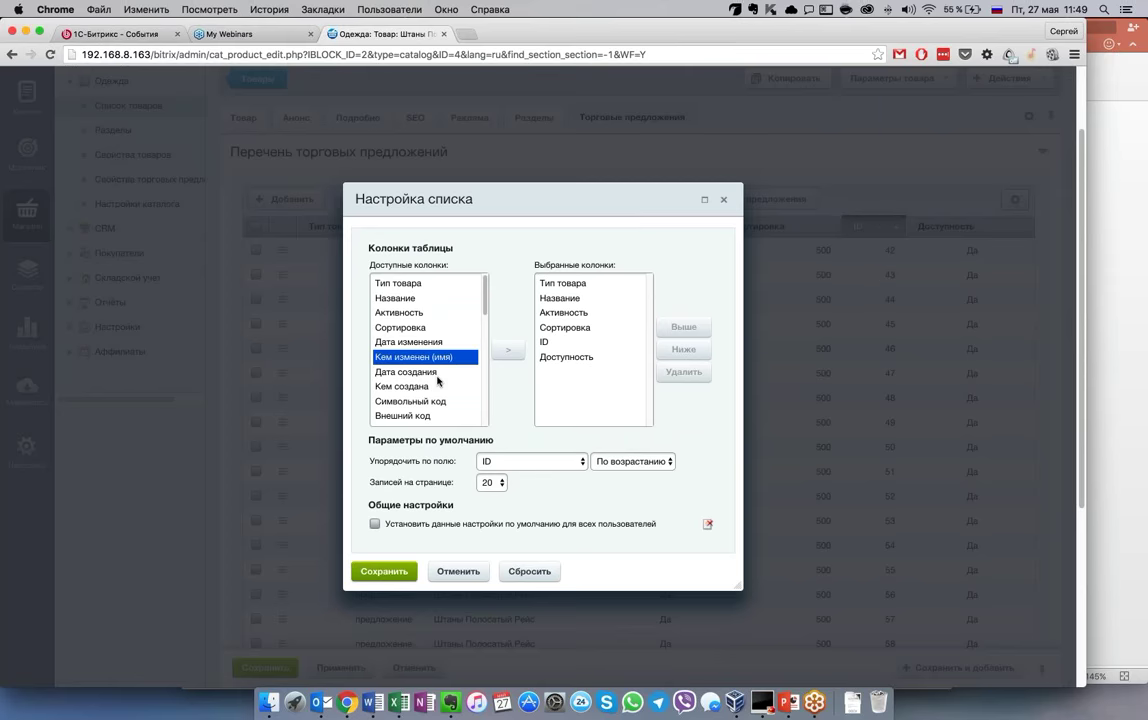
{"action": "scroll", "coordinate": [438, 360], "scroll_direction": "down", "scroll_amount": 2}
{"action": "scroll", "coordinate": [437, 360], "scroll_direction": "down", "scroll_amount": 5}
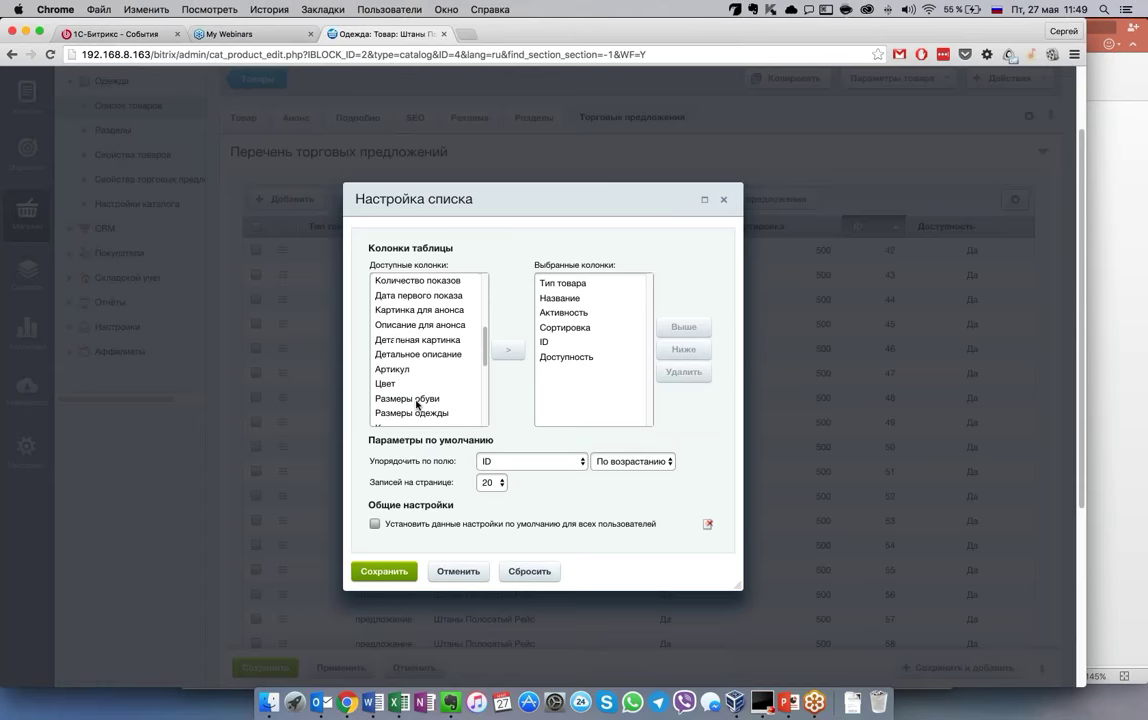
{"action": "scroll", "coordinate": [432, 408], "scroll_direction": "down", "scroll_amount": 1}
{"action": "left_click", "coordinate": [425, 368]}
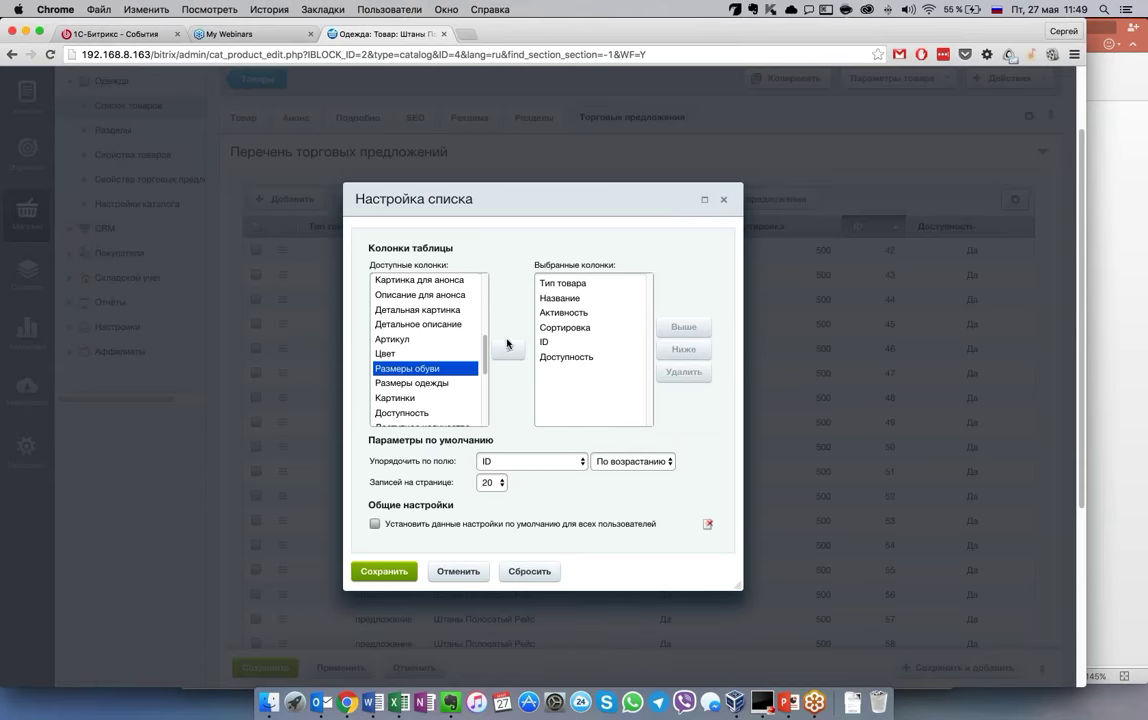
{"action": "left_click", "coordinate": [425, 383]}
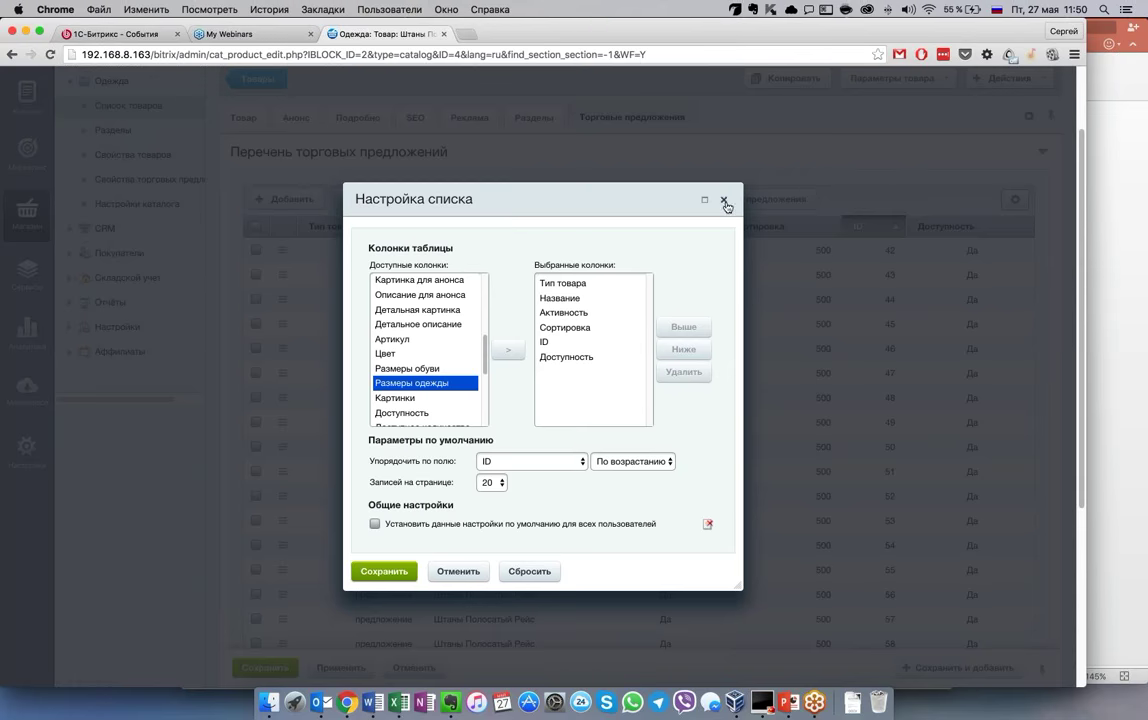
{"action": "left_click", "coordinate": [707, 523]}
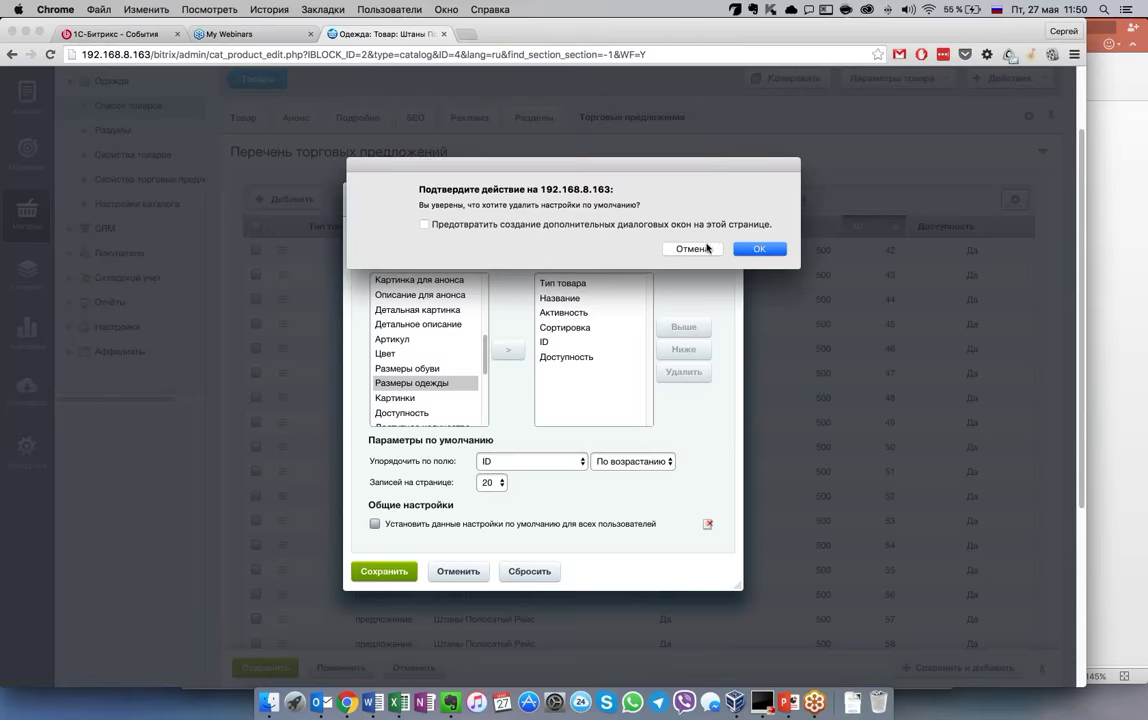
{"action": "left_click", "coordinate": [668, 248]}
{"action": "left_click", "coordinate": [724, 201]}
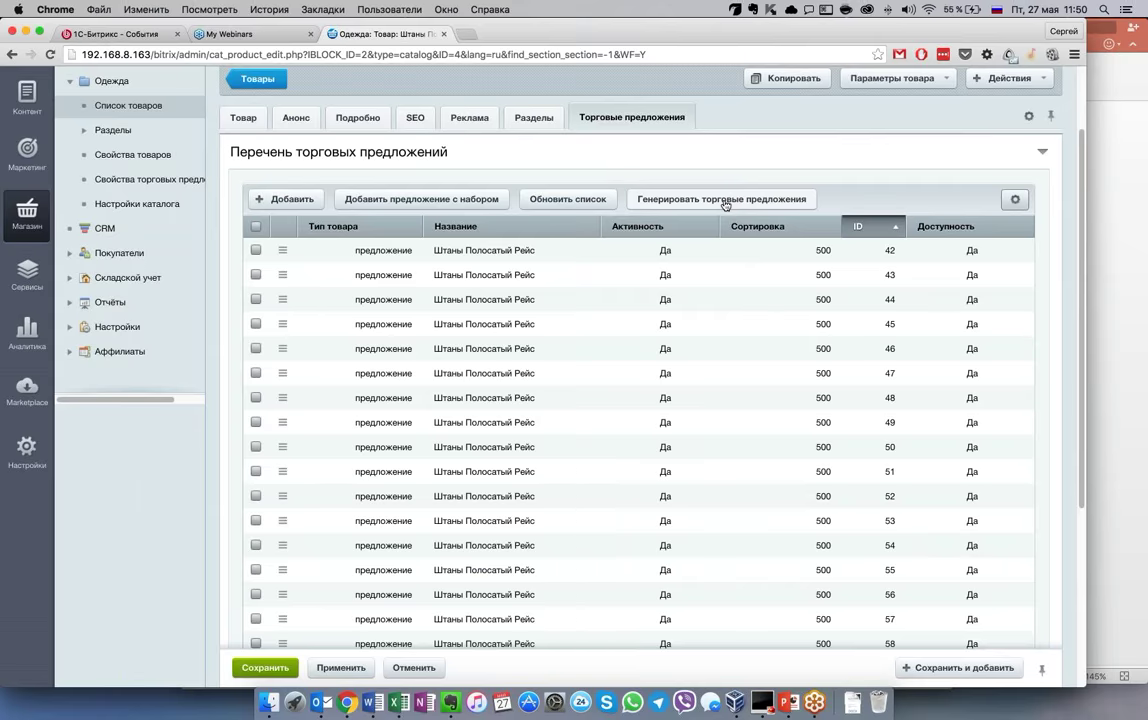
{"action": "scroll", "coordinate": [822, 197], "scroll_direction": "down", "scroll_amount": 2}
{"action": "scroll", "coordinate": [900, 150], "scroll_direction": "up", "scroll_amount": 4}
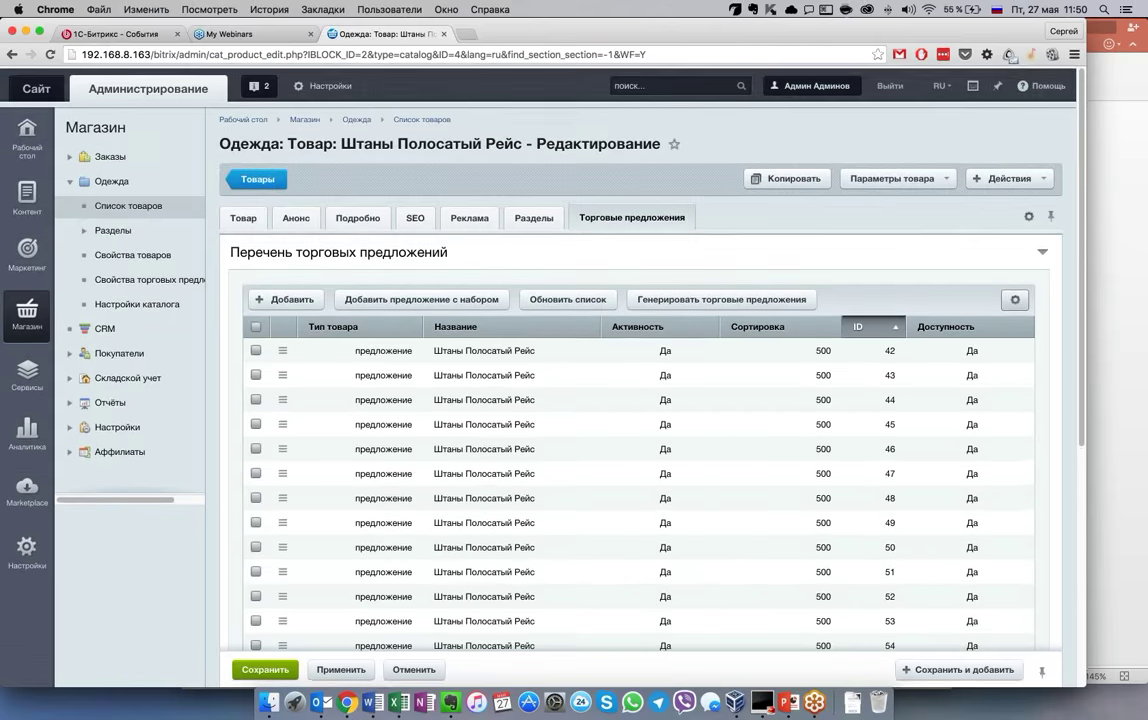
{"action": "left_click", "coordinate": [128, 205]}
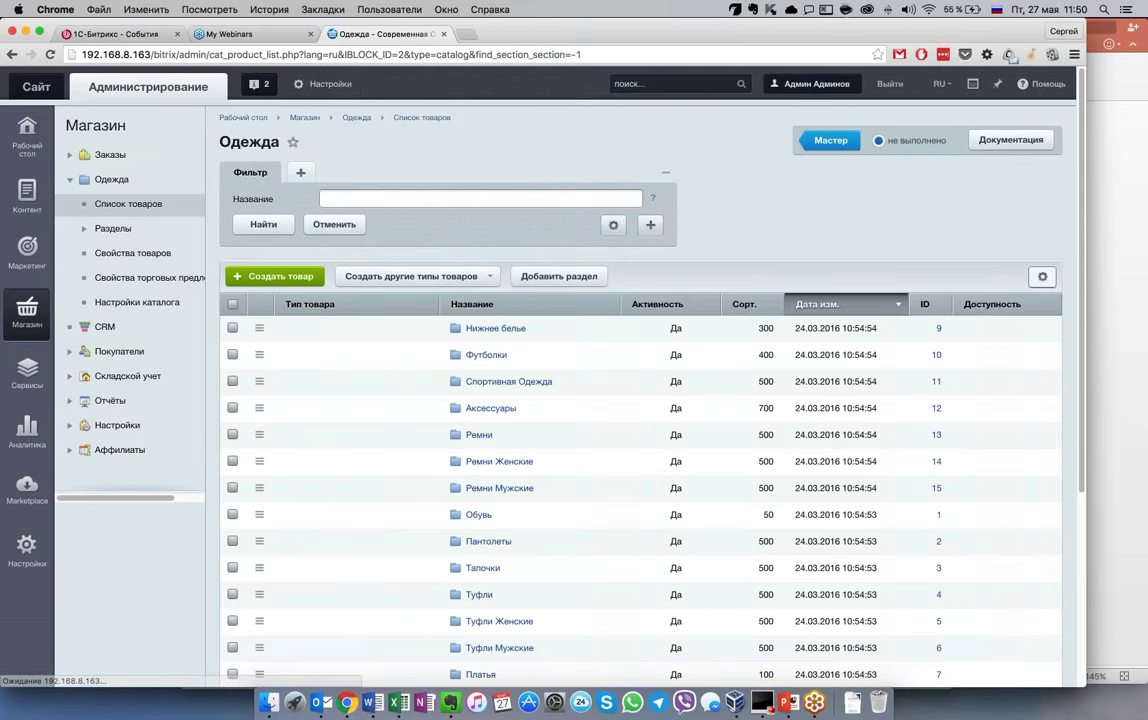
{"action": "left_click", "coordinate": [1036, 281]}
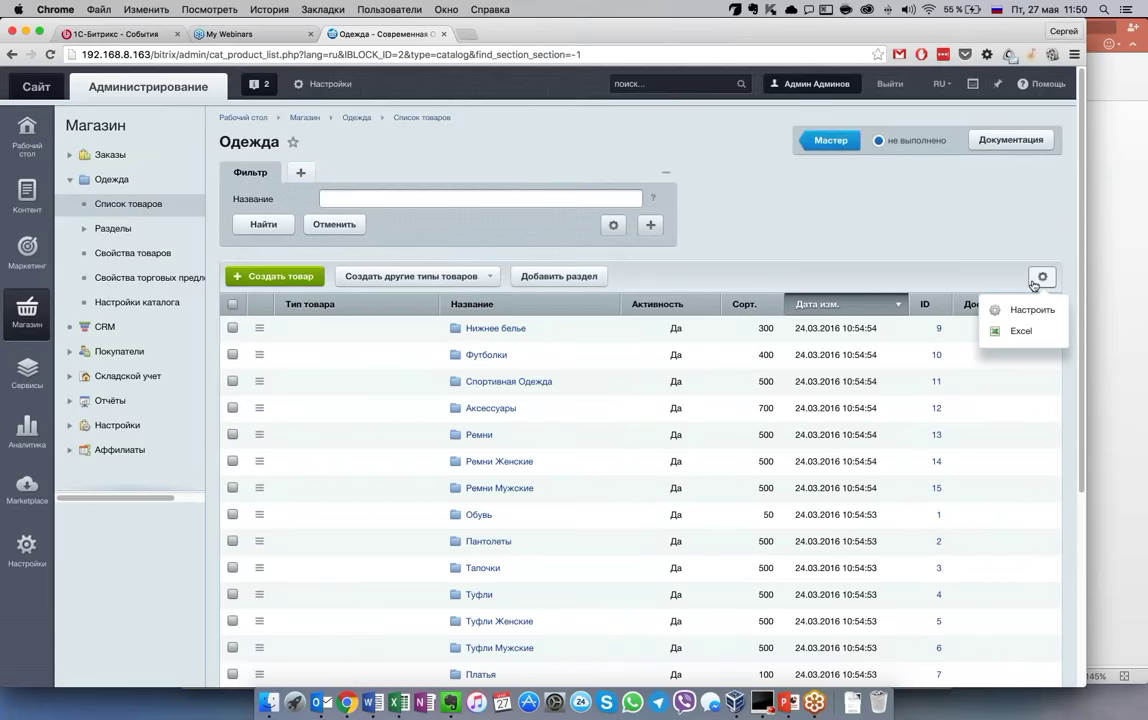
{"action": "left_click", "coordinate": [1030, 310]}
{"action": "left_click", "coordinate": [562, 372]}
{"action": "left_click", "coordinate": [546, 327]}
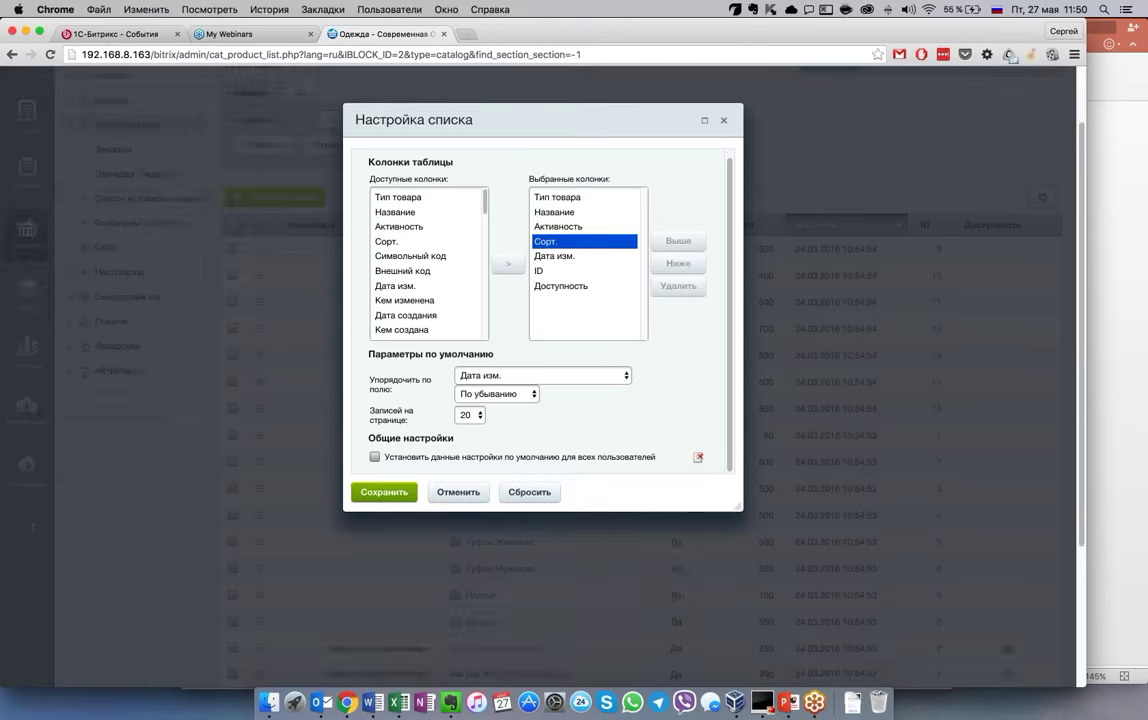
{"action": "key", "text": "Escape"}
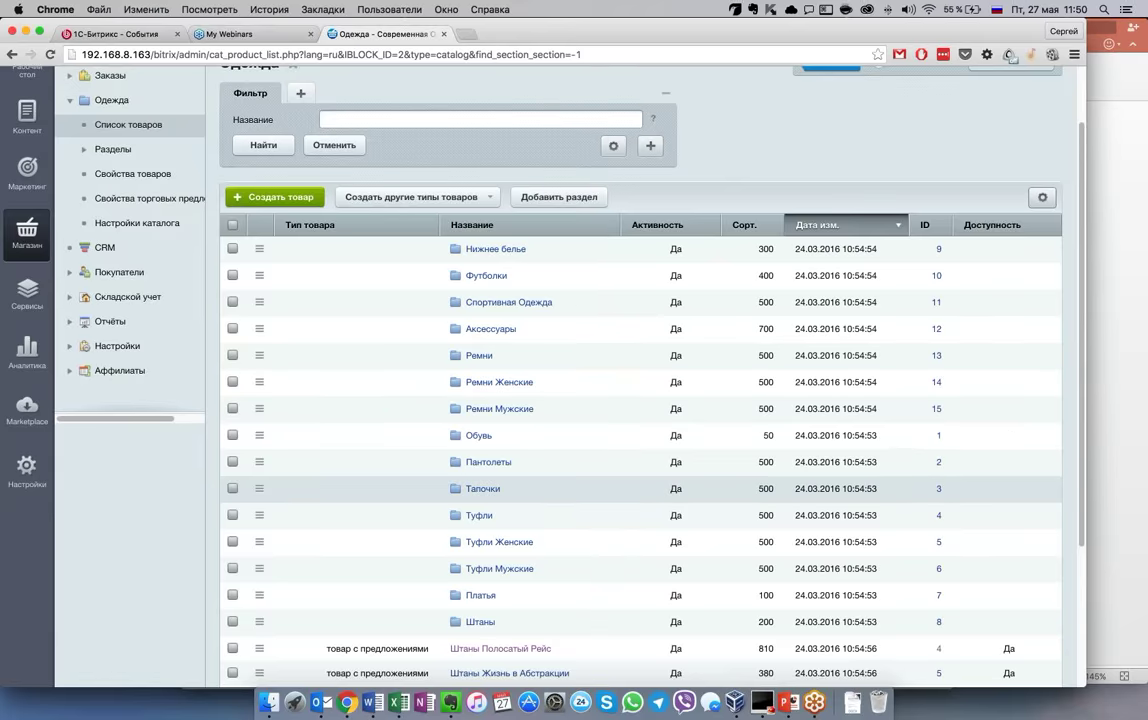
{"action": "scroll", "coordinate": [672, 395], "scroll_direction": "down", "scroll_amount": 2}
{"action": "scroll", "coordinate": [672, 470], "scroll_direction": "down", "scroll_amount": 3}
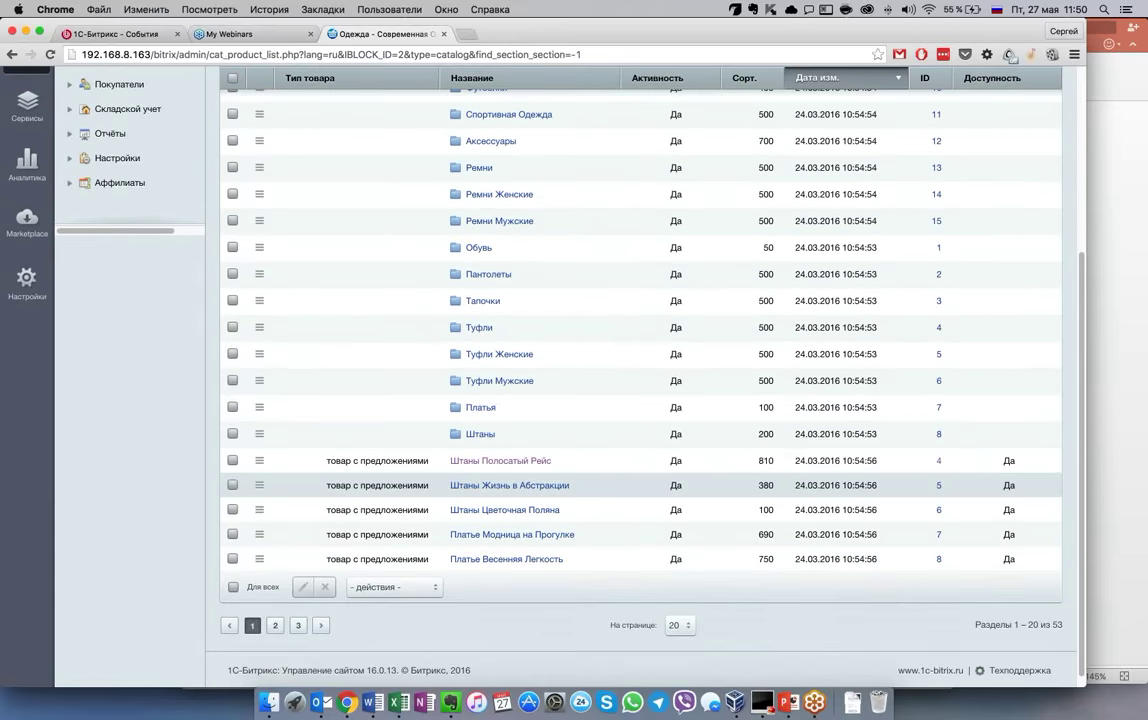
{"action": "scroll", "coordinate": [686, 485], "scroll_direction": "up", "scroll_amount": 2}
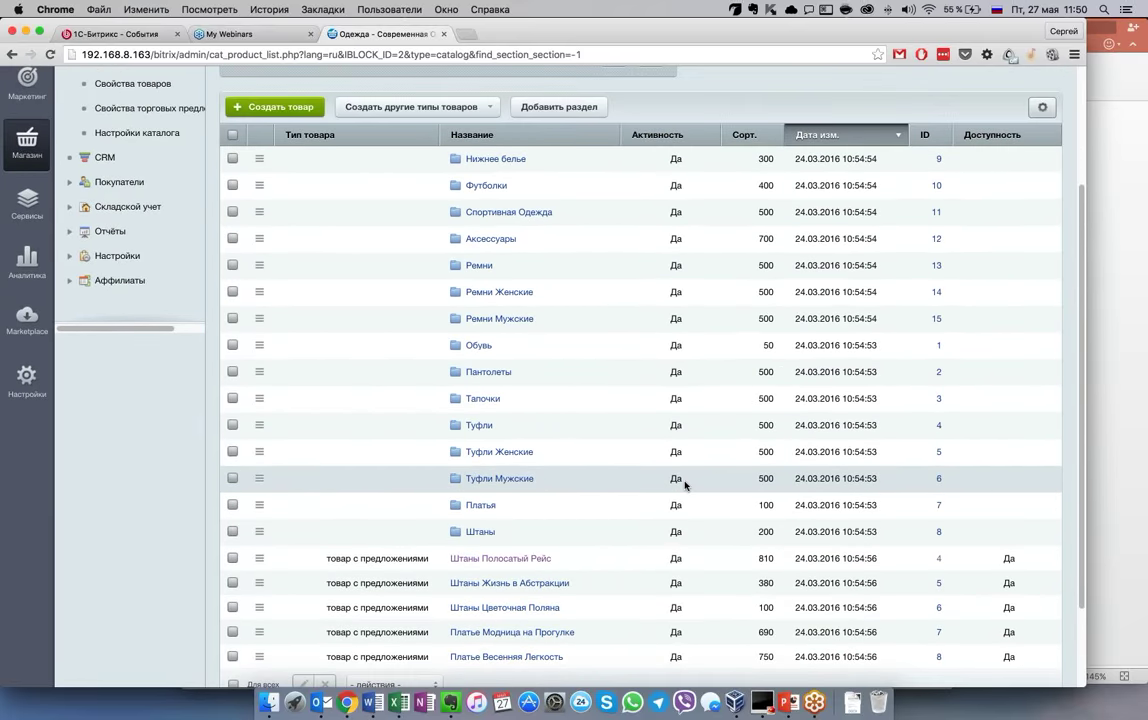
{"action": "scroll", "coordinate": [685, 485], "scroll_direction": "up", "scroll_amount": 3}
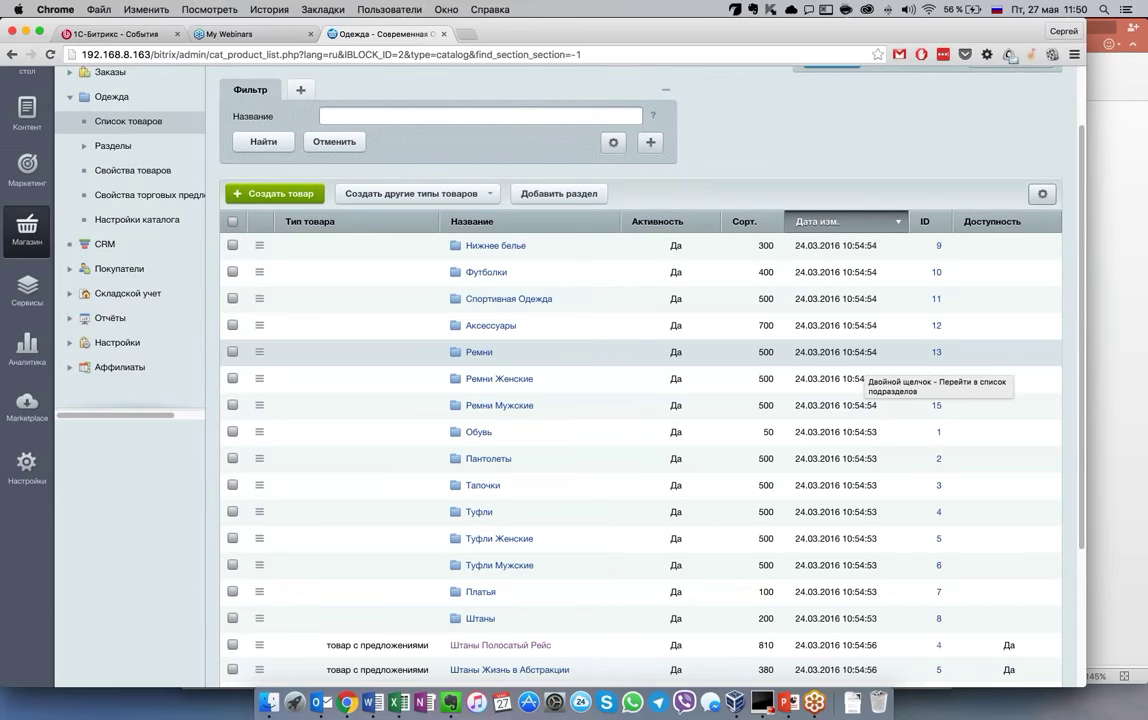
{"action": "scroll", "coordinate": [865, 365], "scroll_direction": "up", "scroll_amount": 3}
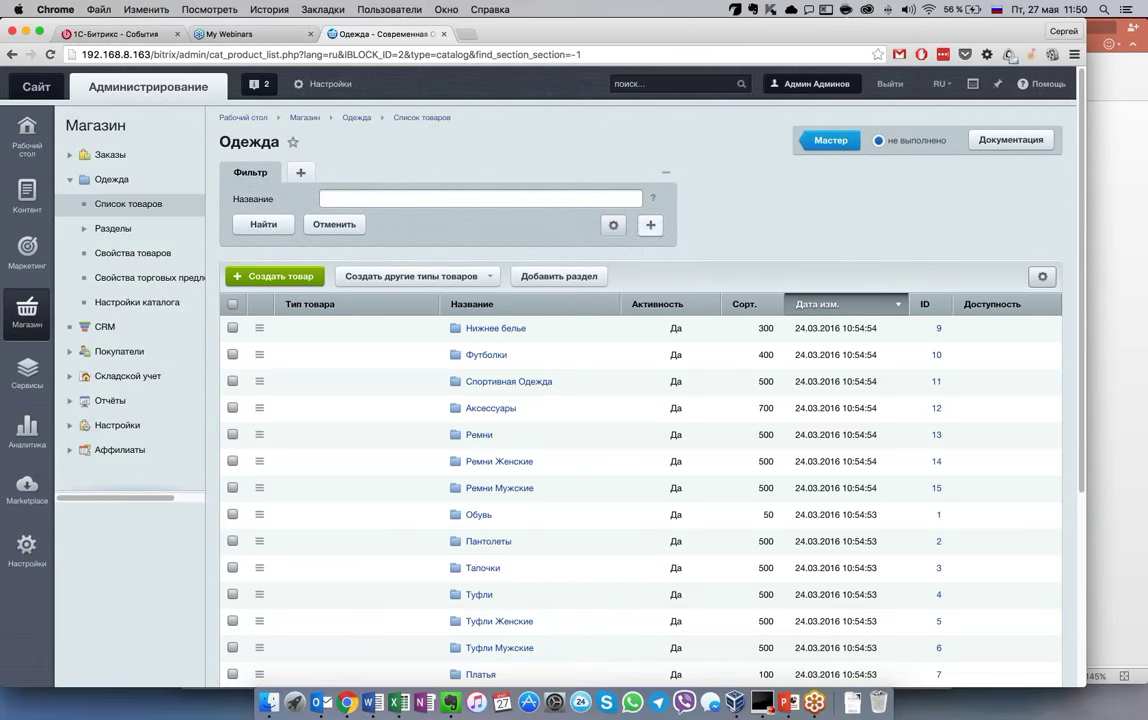
{"action": "scroll", "coordinate": [584, 212], "scroll_direction": "down", "scroll_amount": 2}
{"action": "scroll", "coordinate": [640, 400], "scroll_direction": "down", "scroll_amount": 2}
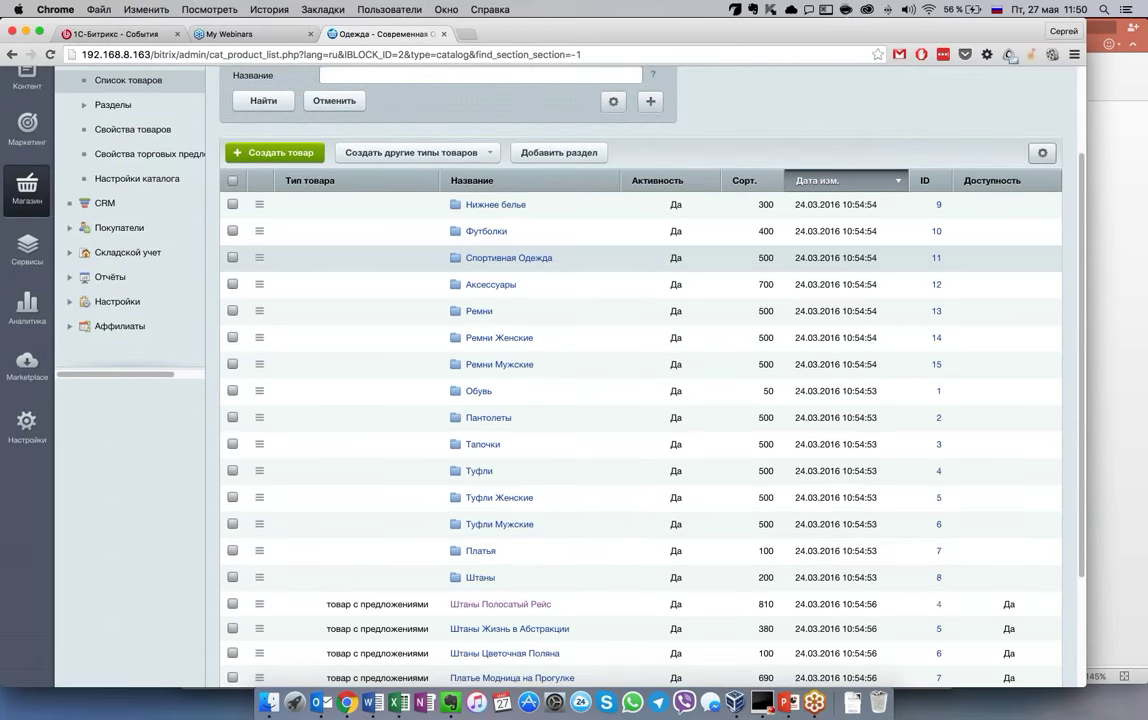
{"action": "scroll", "coordinate": [640, 400], "scroll_direction": "up", "scroll_amount": 2}
Add Описание and Тип товара filter conditions, with Тип товара set to товар с предложениями
{"action": "left_click", "coordinate": [650, 182]}
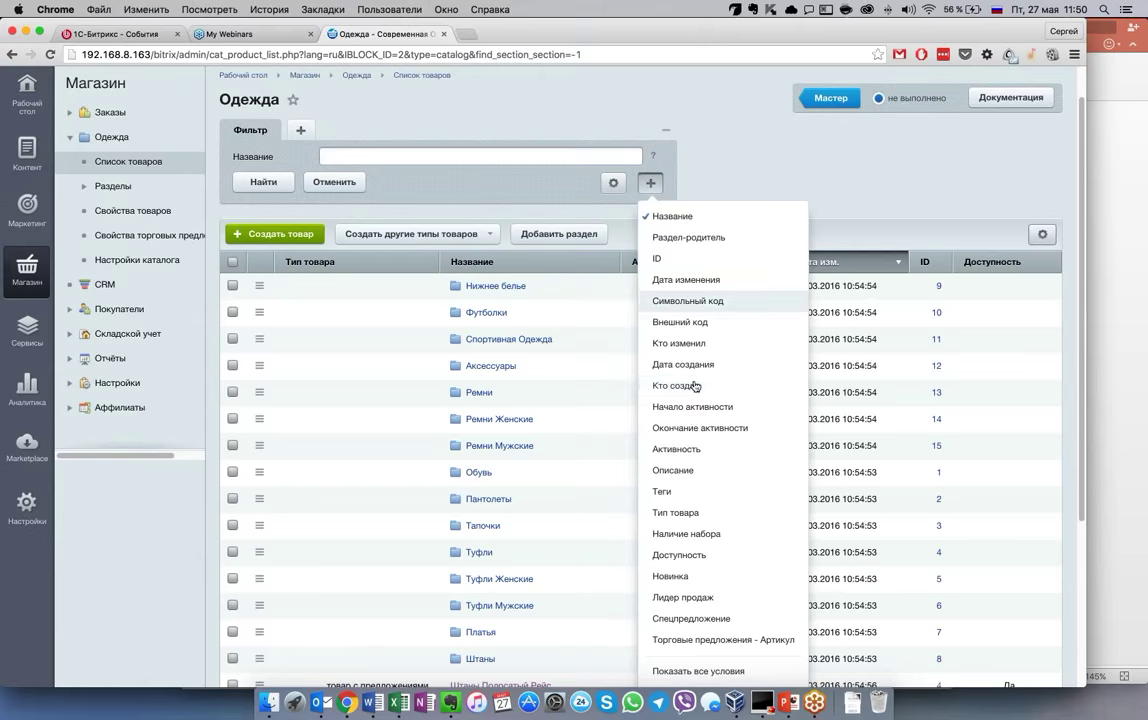
{"action": "left_click", "coordinate": [695, 470]}
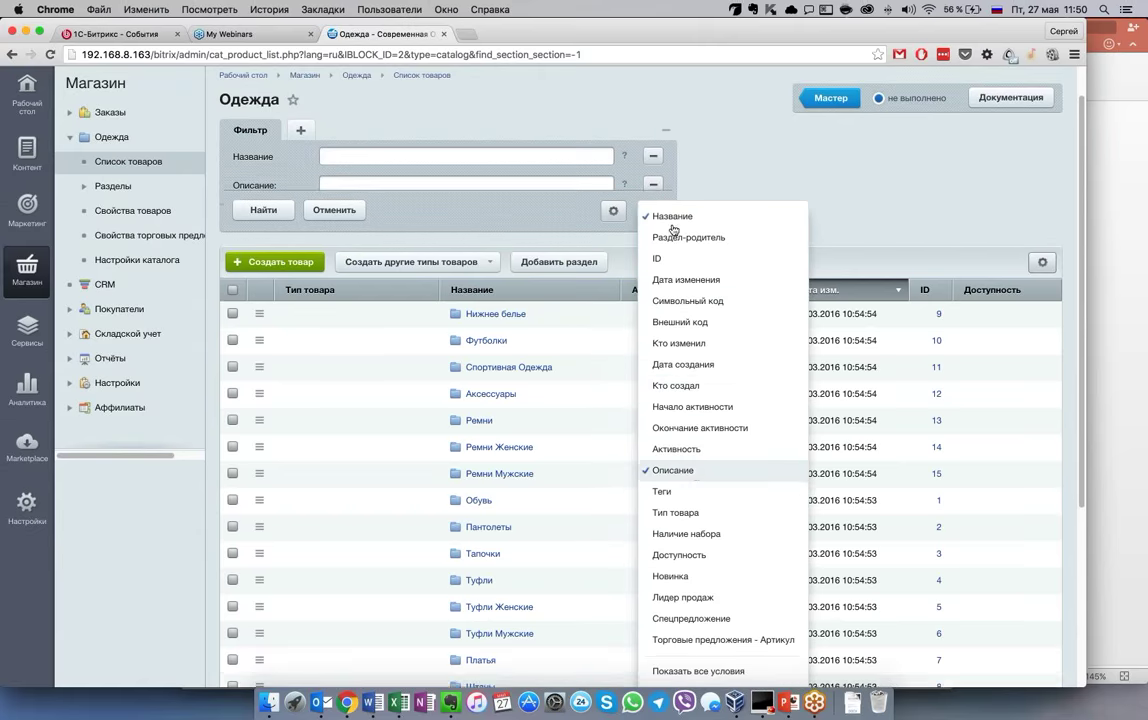
{"action": "left_click", "coordinate": [700, 514]}
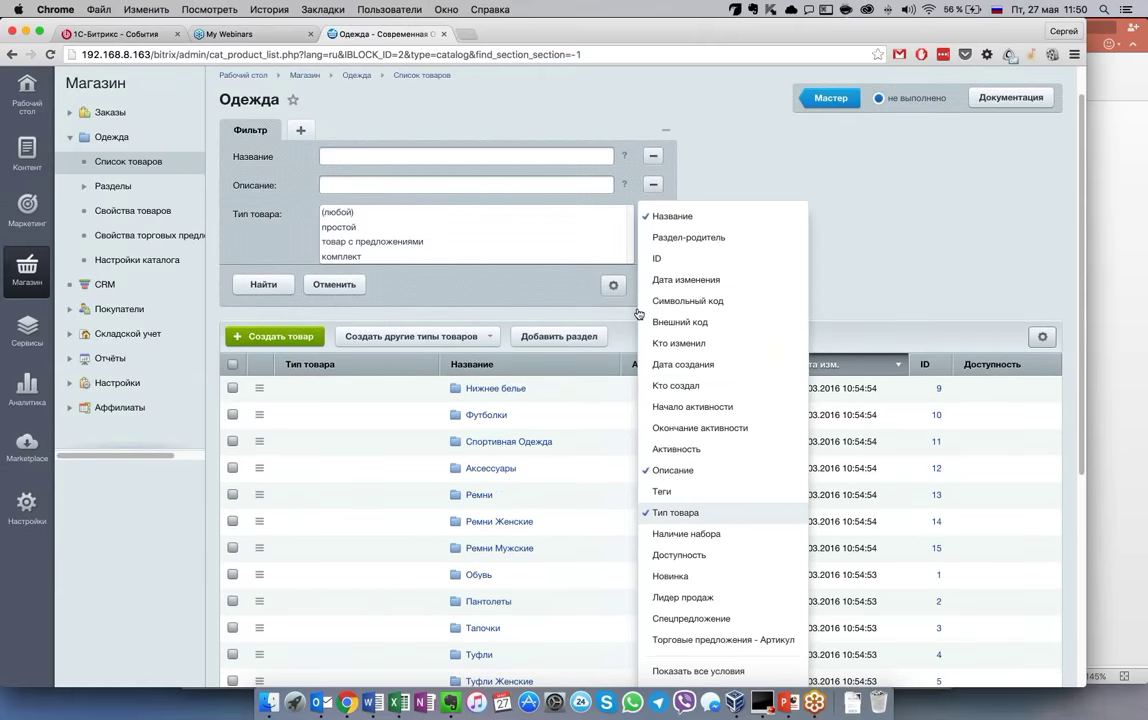
{"action": "left_click", "coordinate": [470, 241]}
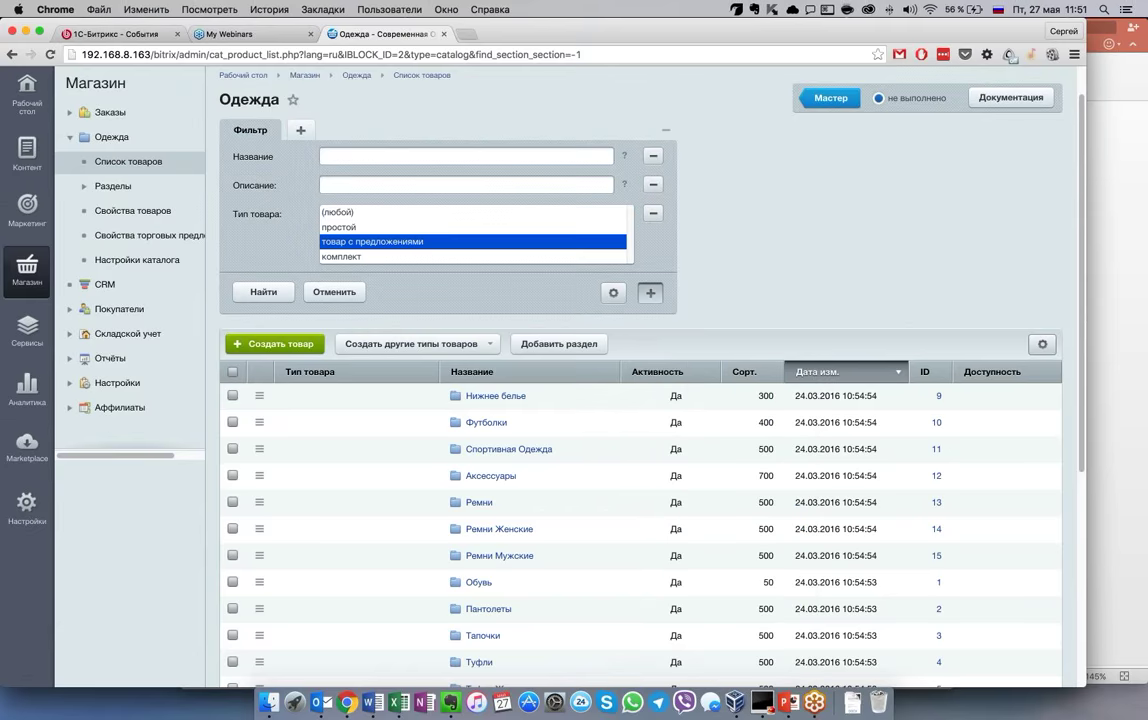
Add a Лидер продаж filter condition and leave it at (любой)
{"action": "left_click", "coordinate": [650, 292]}
{"action": "scroll", "coordinate": [661, 480], "scroll_direction": "down", "scroll_amount": 5}
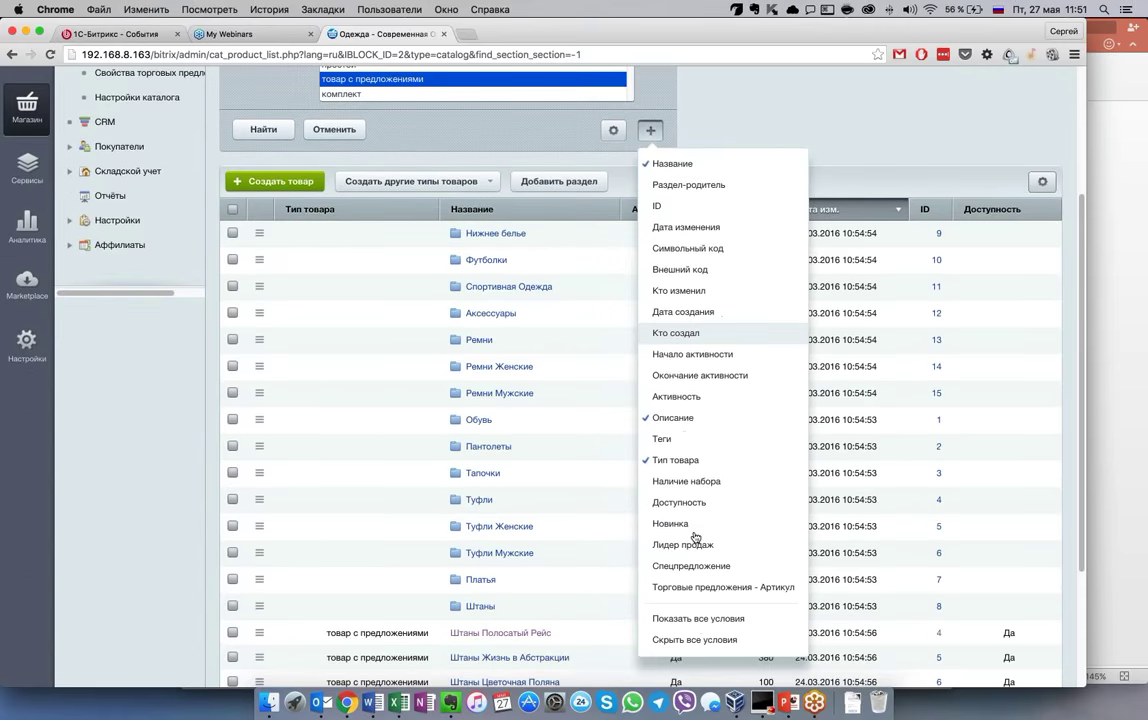
{"action": "left_click", "coordinate": [665, 541]}
{"action": "scroll", "coordinate": [387, 249], "scroll_direction": "up", "scroll_amount": 3}
{"action": "left_click", "coordinate": [410, 233]}
{"action": "left_click", "coordinate": [400, 232]}
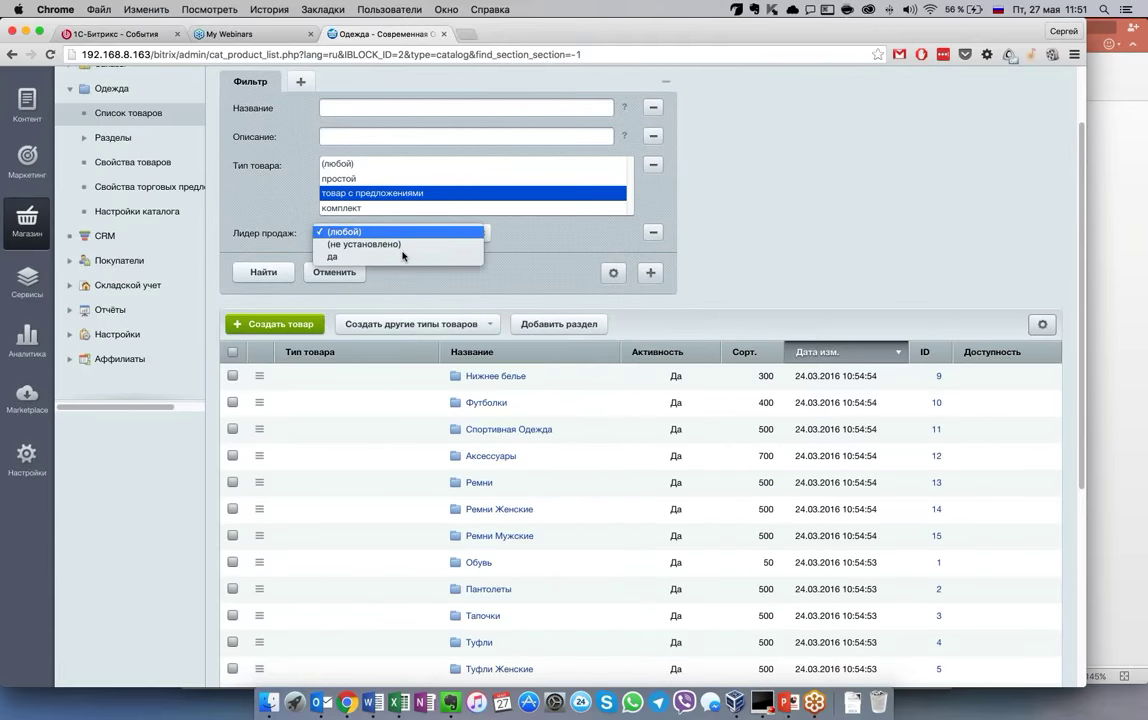
{"action": "left_click", "coordinate": [365, 233]}
{"action": "left_click", "coordinate": [400, 233]}
{"action": "left_click", "coordinate": [407, 233]}
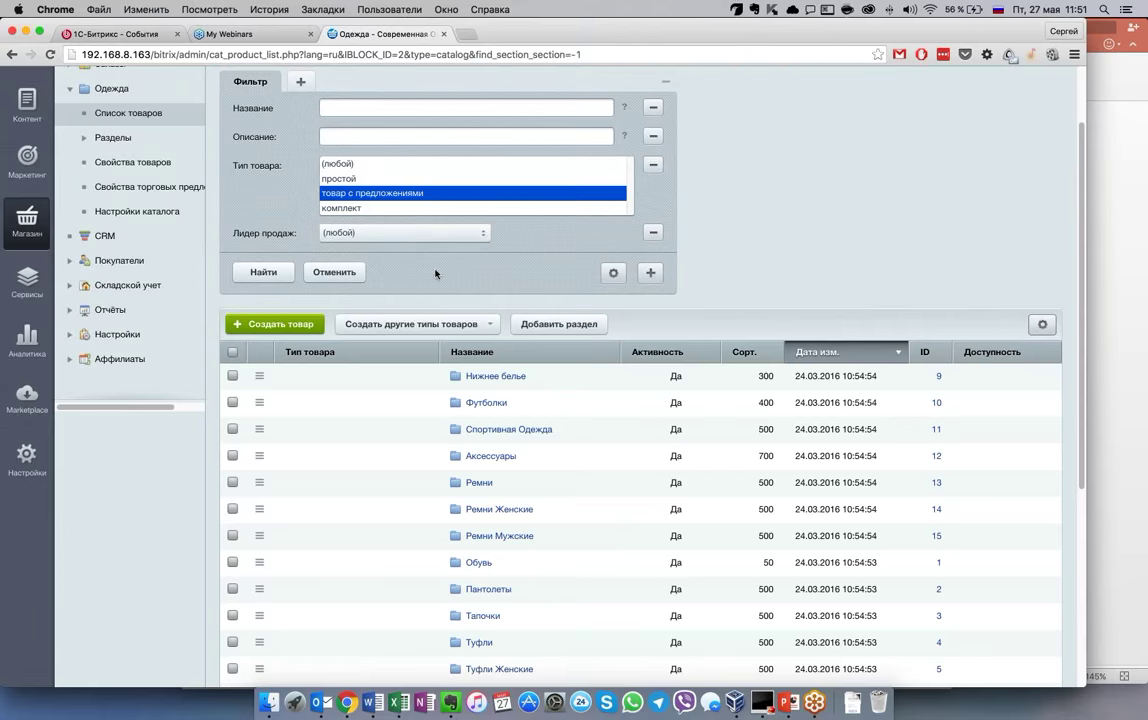
{"action": "left_click", "coordinate": [482, 233]}
{"action": "left_click", "coordinate": [477, 238]}
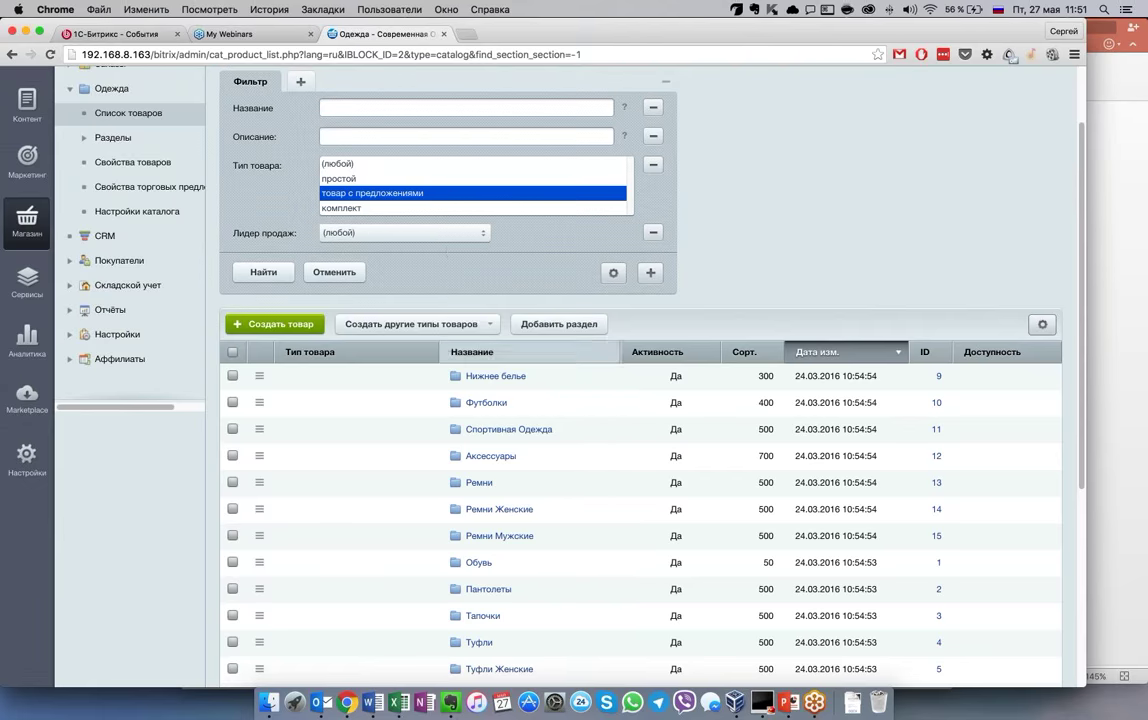
{"action": "scroll", "coordinate": [427, 251], "scroll_direction": "down", "scroll_amount": 2}
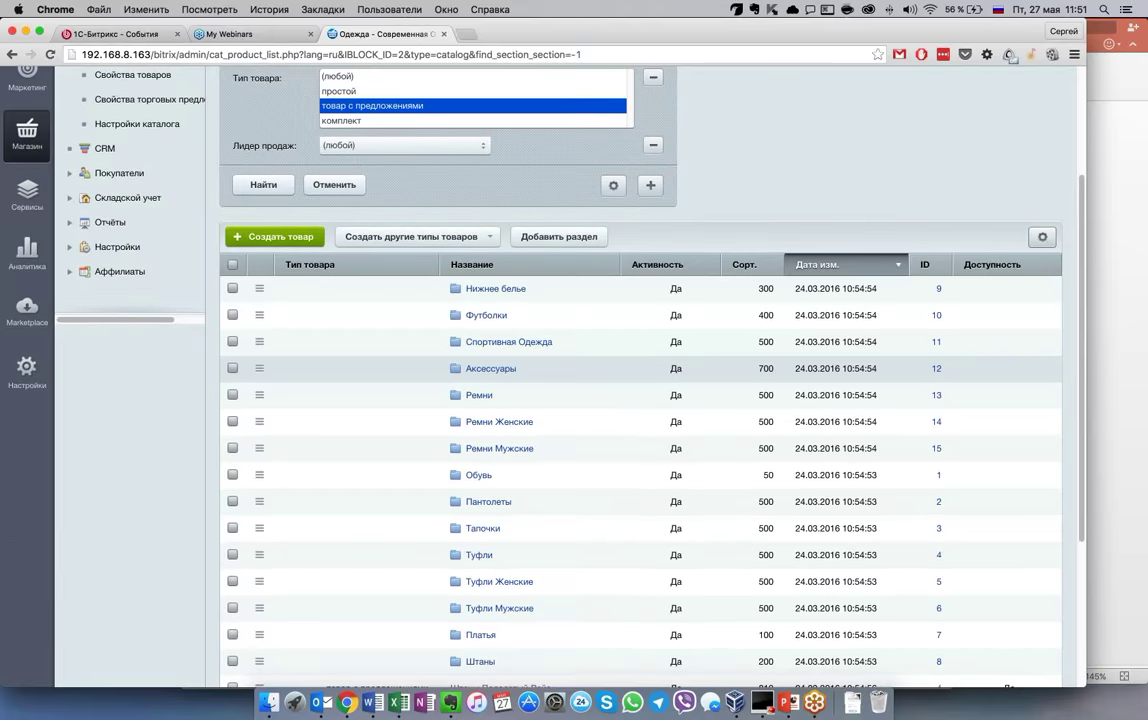
{"action": "scroll", "coordinate": [283, 227], "scroll_direction": "up", "scroll_amount": 4}
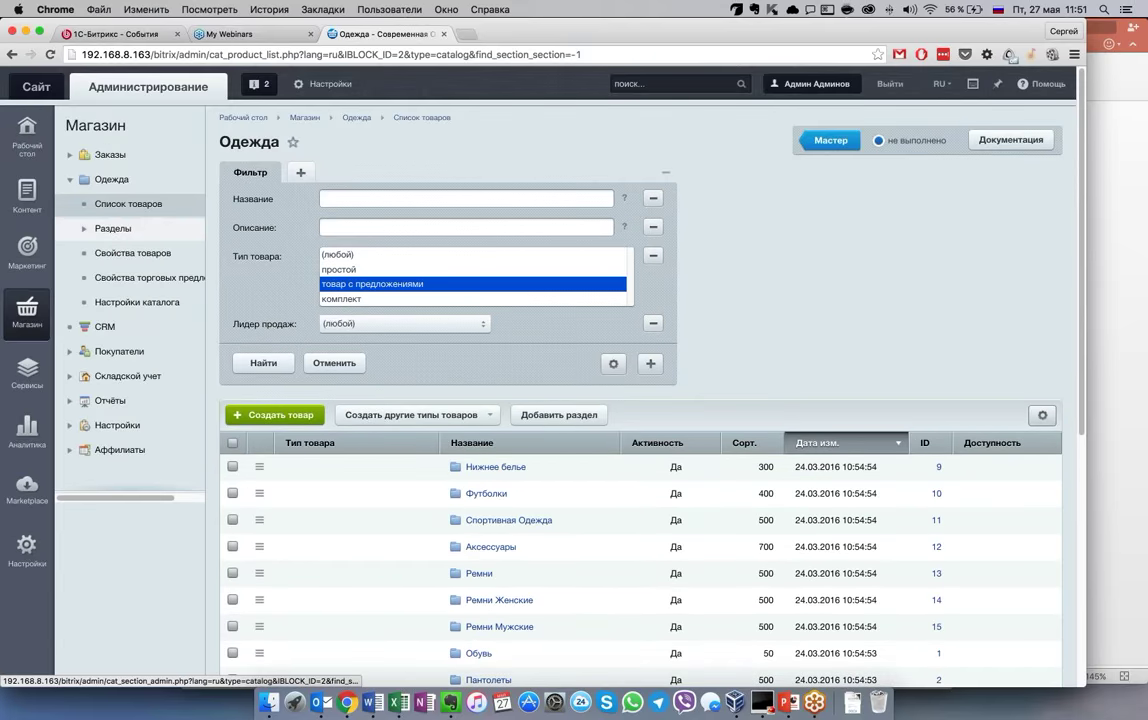
Open the Обувь section under Одежда, showing Пантолеты, Тапочки and Туфли subsections
{"action": "left_click", "coordinate": [85, 228]}
{"action": "left_click", "coordinate": [136, 253]}
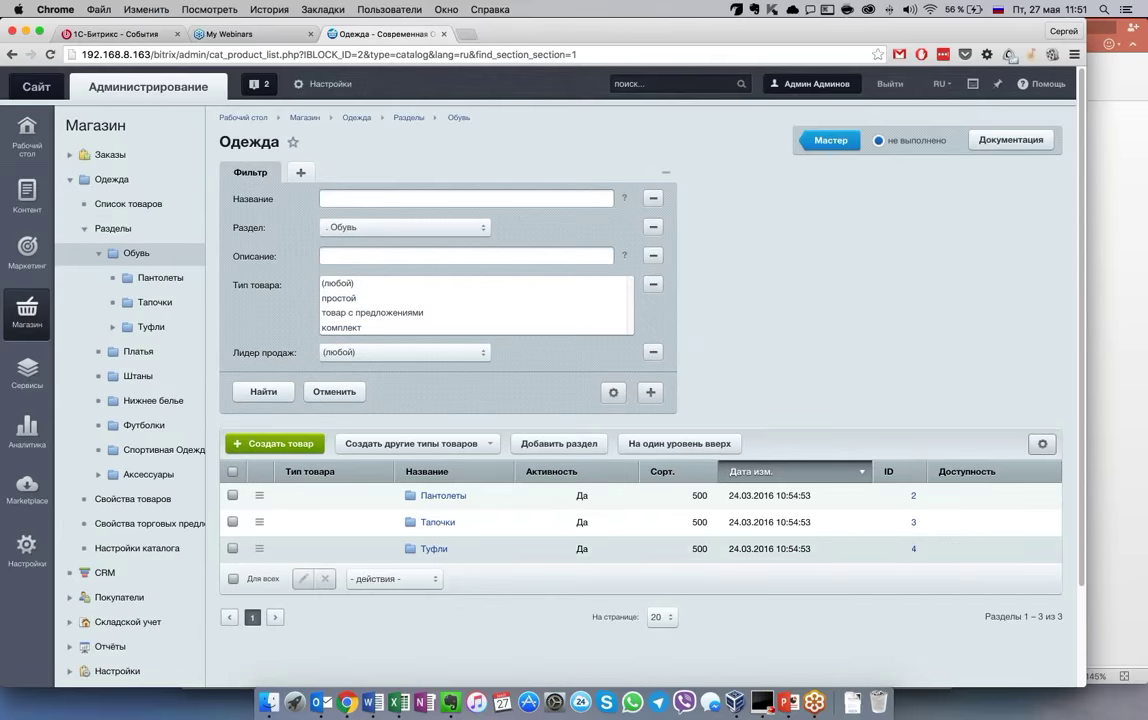
{"action": "scroll", "coordinate": [640, 400], "scroll_direction": "down", "scroll_amount": 2}
{"action": "scroll", "coordinate": [640, 400], "scroll_direction": "up", "scroll_amount": 2}
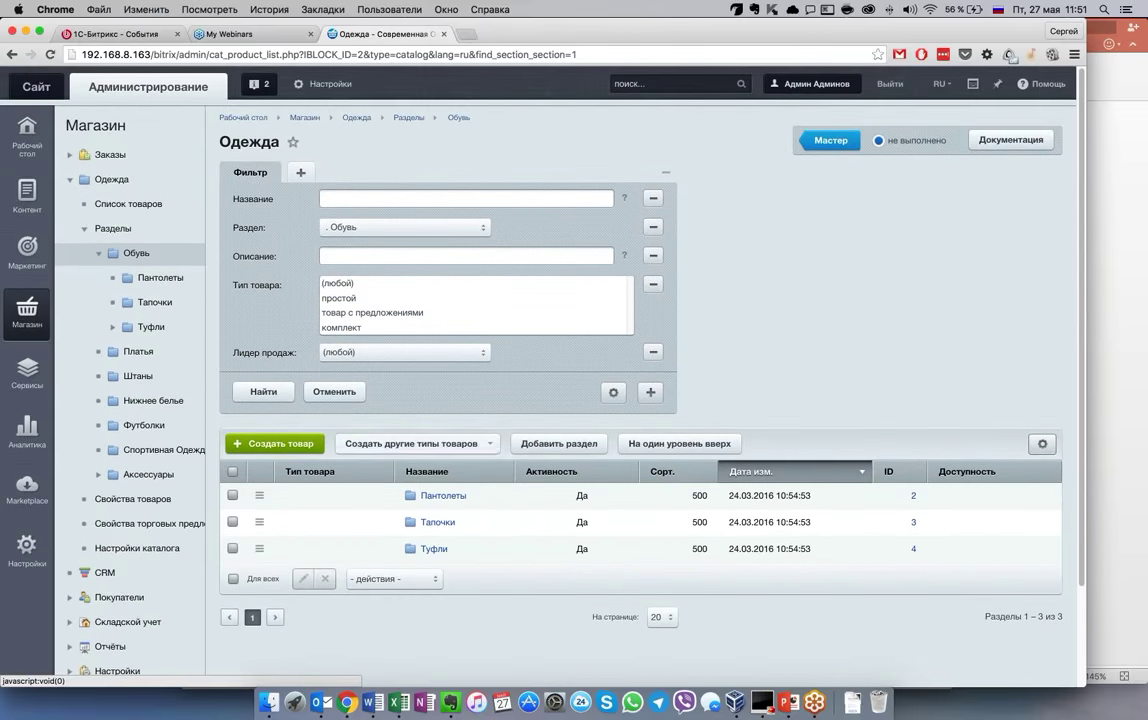
{"action": "left_click", "coordinate": [45, 87]}
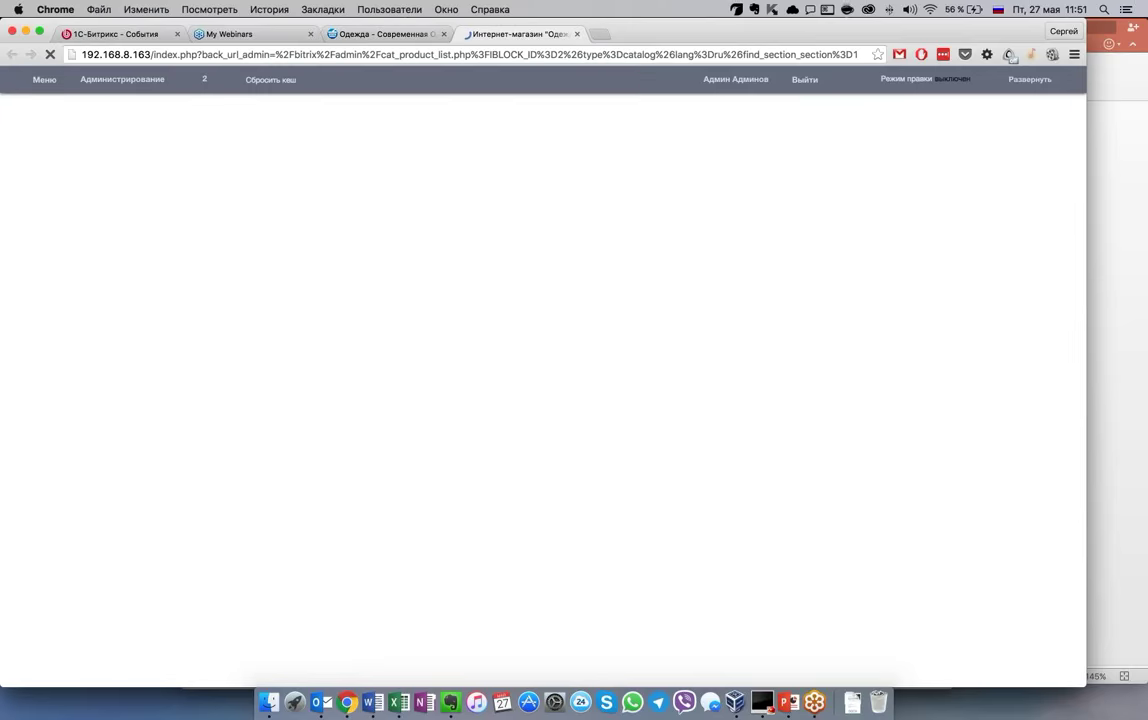
Show the storefront's Штаны page with three discounted pants and Режим правки switched on
{"action": "scroll", "coordinate": [625, 300], "scroll_direction": "down", "scroll_amount": 5}
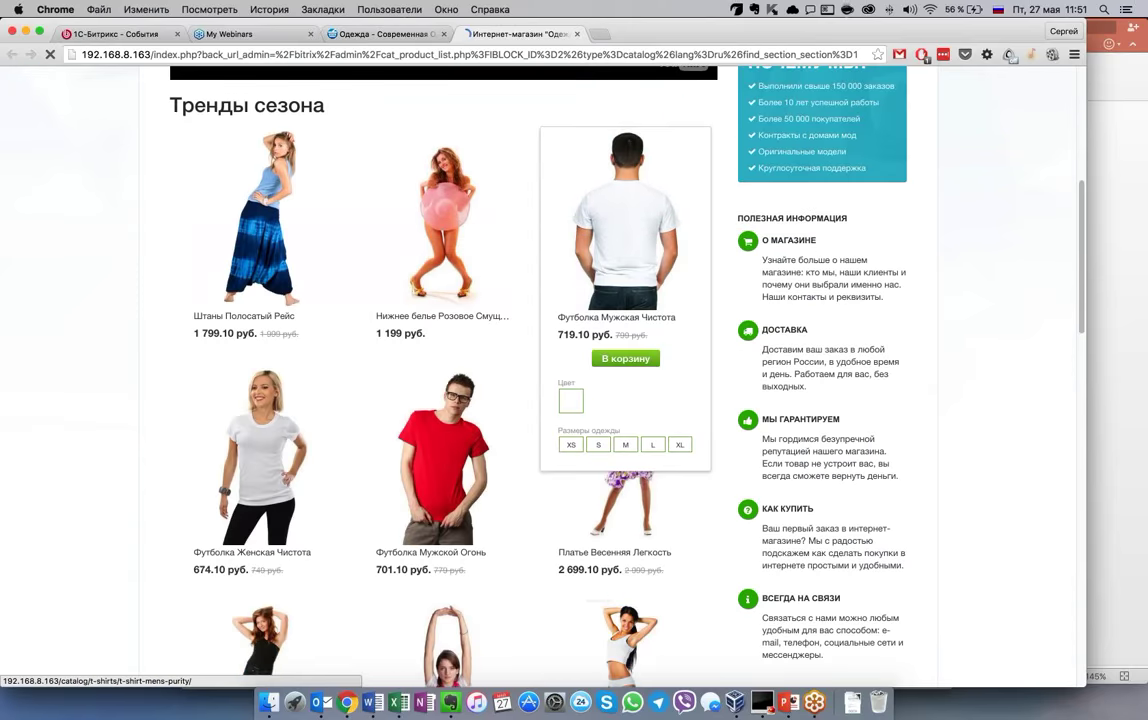
{"action": "scroll", "coordinate": [625, 420], "scroll_direction": "down", "scroll_amount": 3}
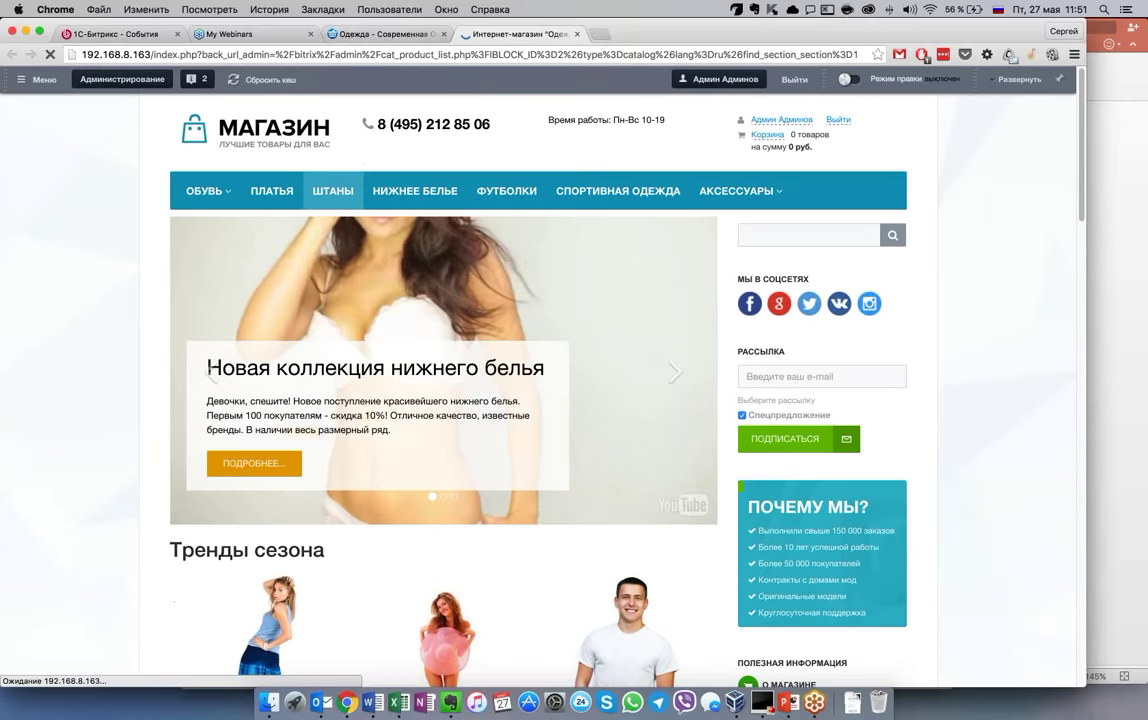
{"action": "left_click", "coordinate": [849, 80]}
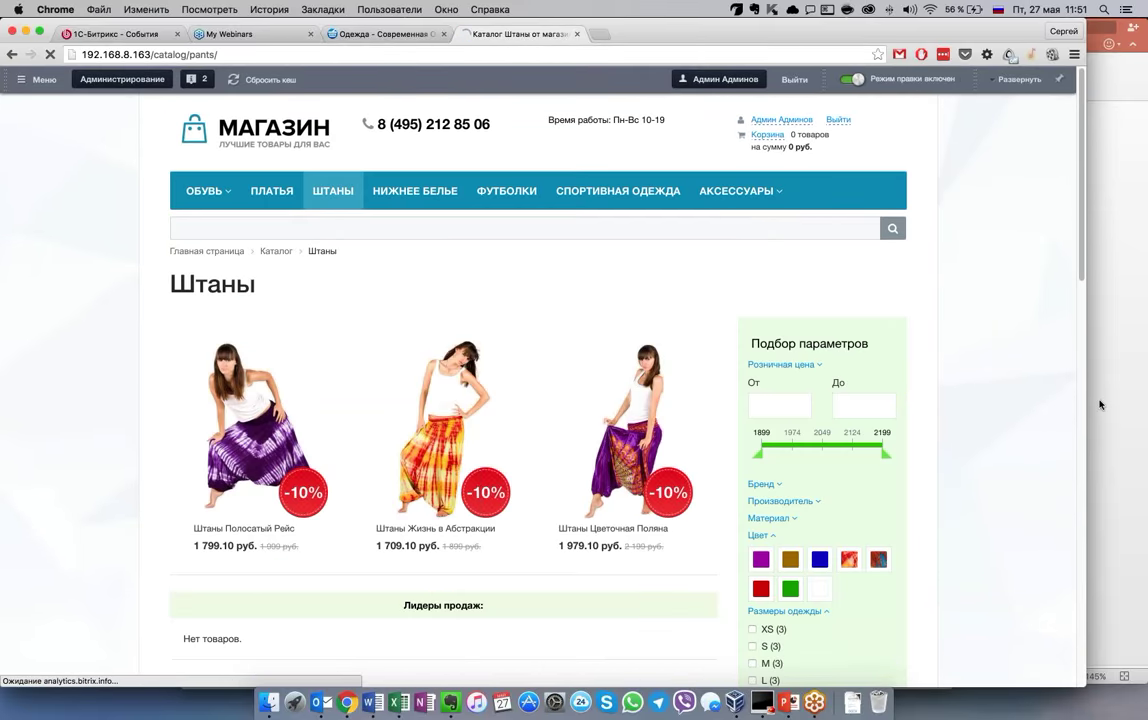
{"action": "mouse_move", "coordinate": [460, 416]}
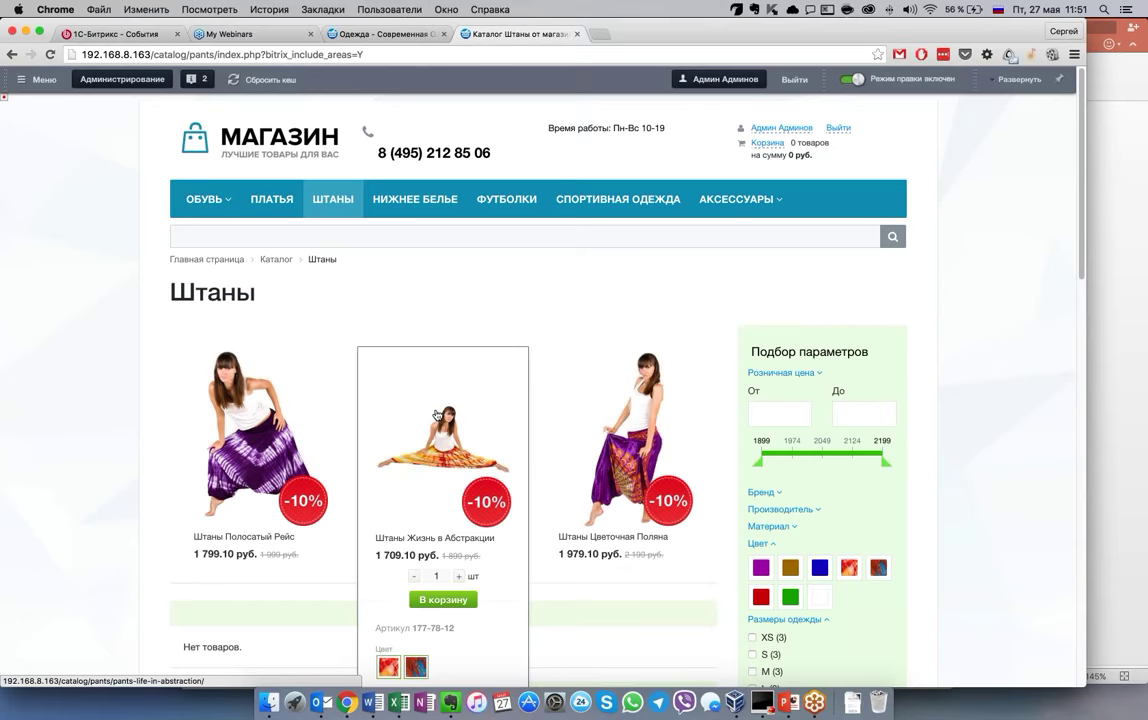
{"action": "mouse_move", "coordinate": [620, 435]}
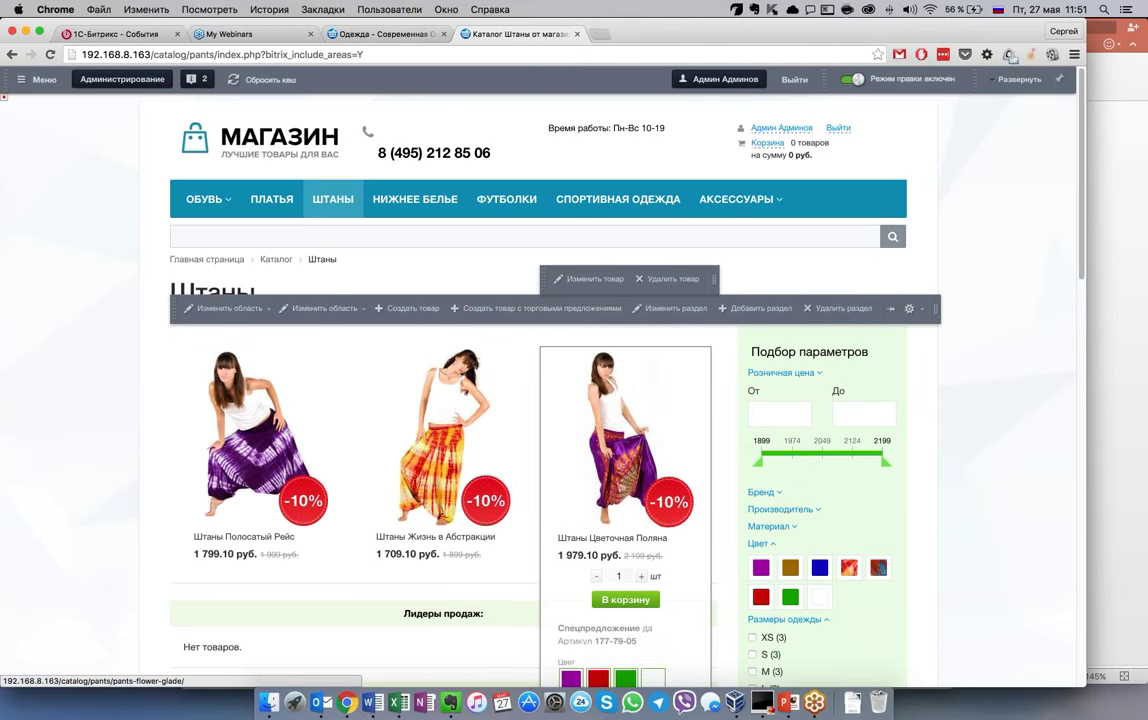
Open the edit form for the Штаны Цветочная Поляна product and scroll through it
{"action": "double_click", "coordinate": [212, 292]}
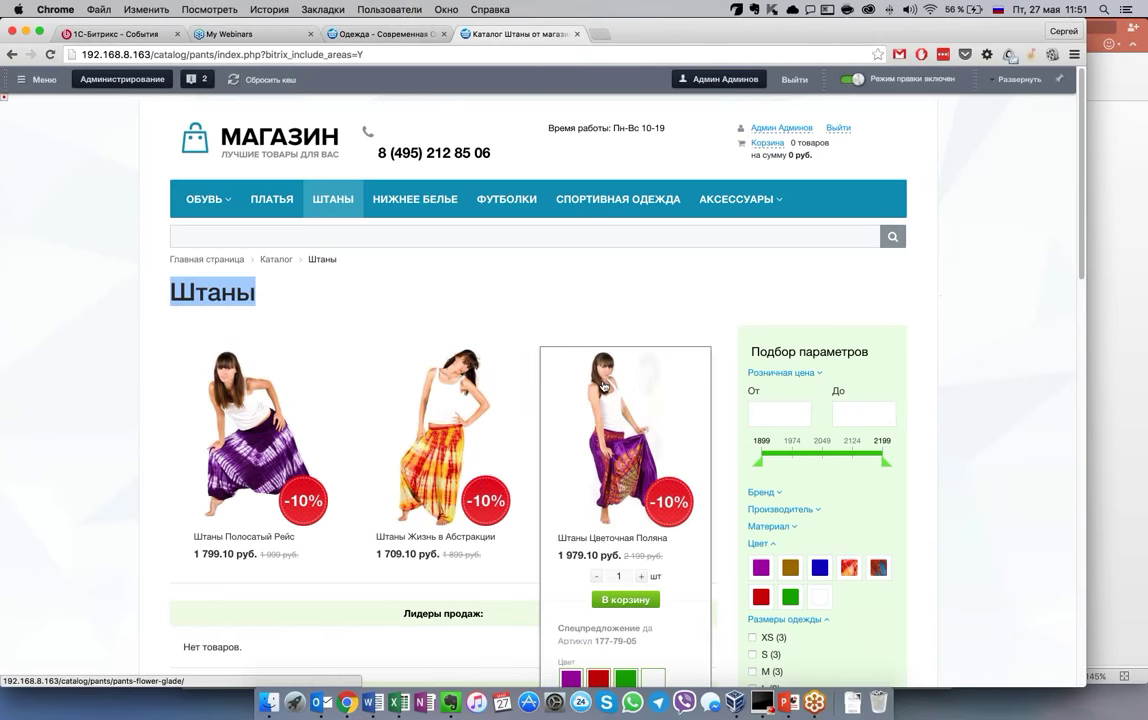
{"action": "left_click", "coordinate": [590, 279]}
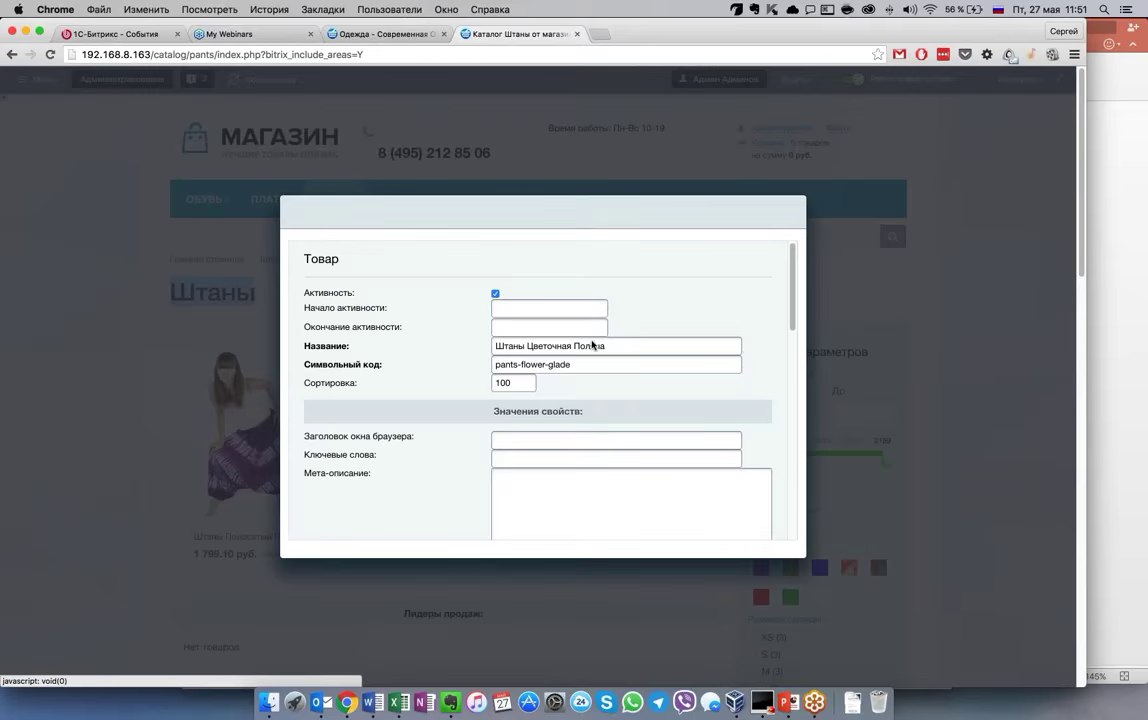
{"action": "scroll", "coordinate": [584, 420], "scroll_direction": "down", "scroll_amount": 3}
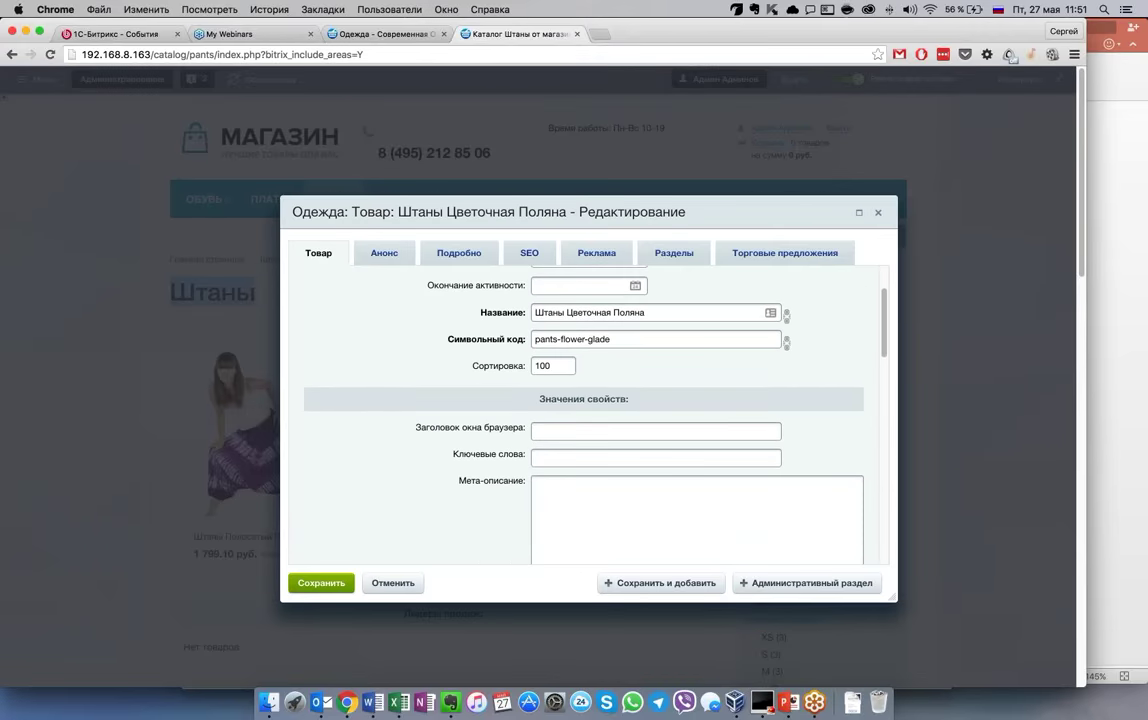
{"action": "scroll", "coordinate": [584, 420], "scroll_direction": "down", "scroll_amount": 10}
{"action": "scroll", "coordinate": [584, 420], "scroll_direction": "up", "scroll_amount": 8}
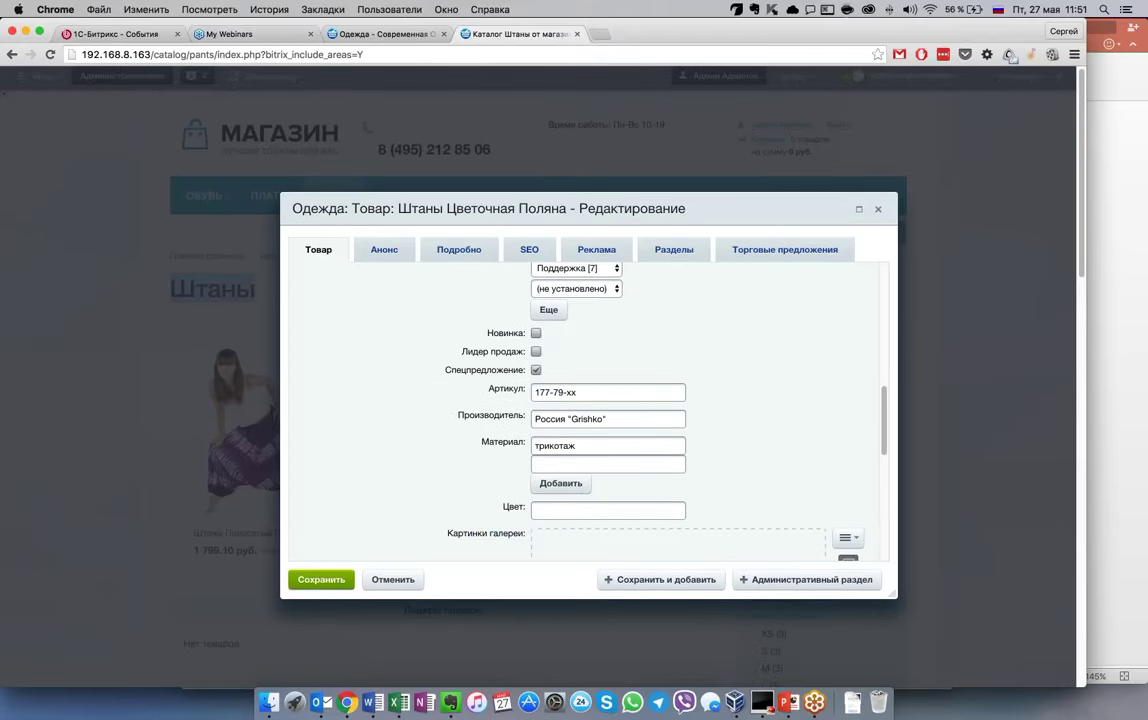
{"action": "scroll", "coordinate": [584, 420], "scroll_direction": "up", "scroll_amount": 4}
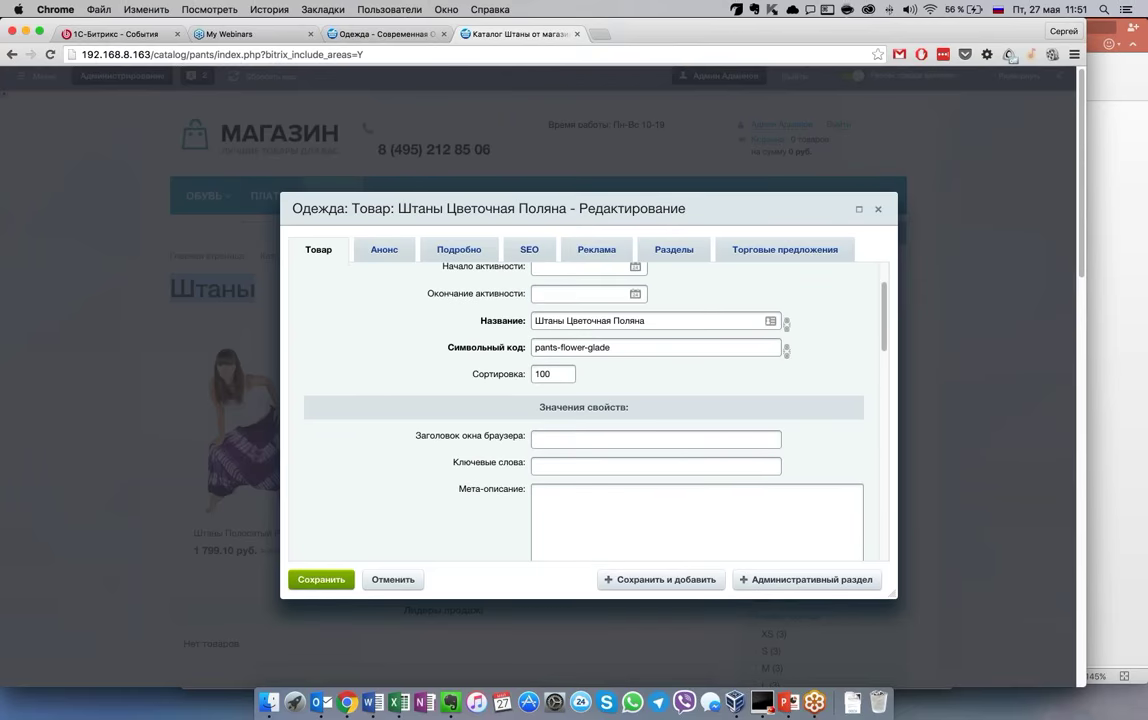
Review the product's Разделы and Торговые предложения tabs, then close the dialog without saving
{"action": "left_click", "coordinate": [674, 249]}
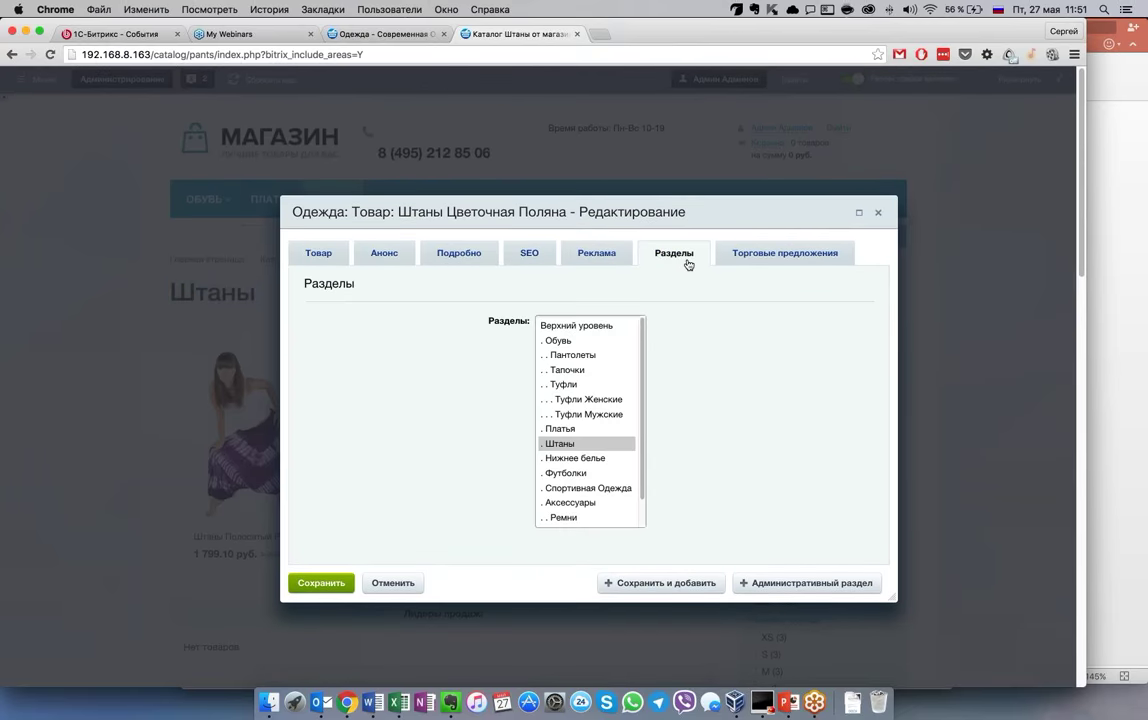
{"action": "left_click", "coordinate": [754, 253]}
{"action": "left_click", "coordinate": [670, 252]}
{"action": "left_click", "coordinate": [752, 254]}
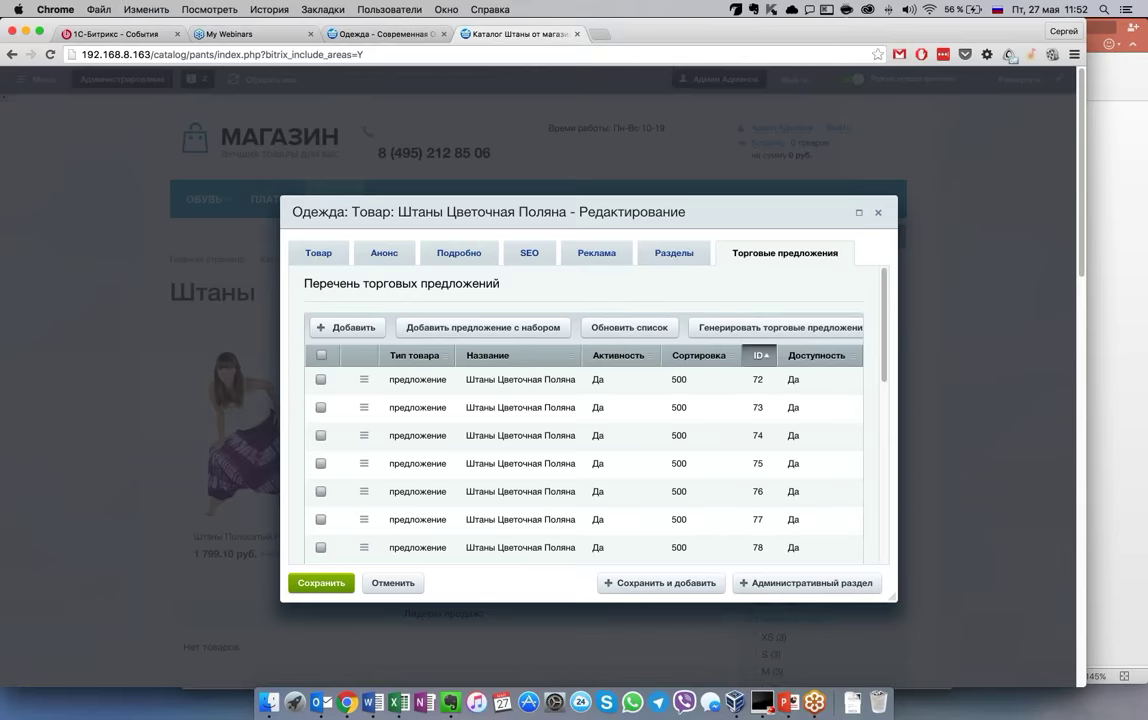
{"action": "key", "text": "Escape"}
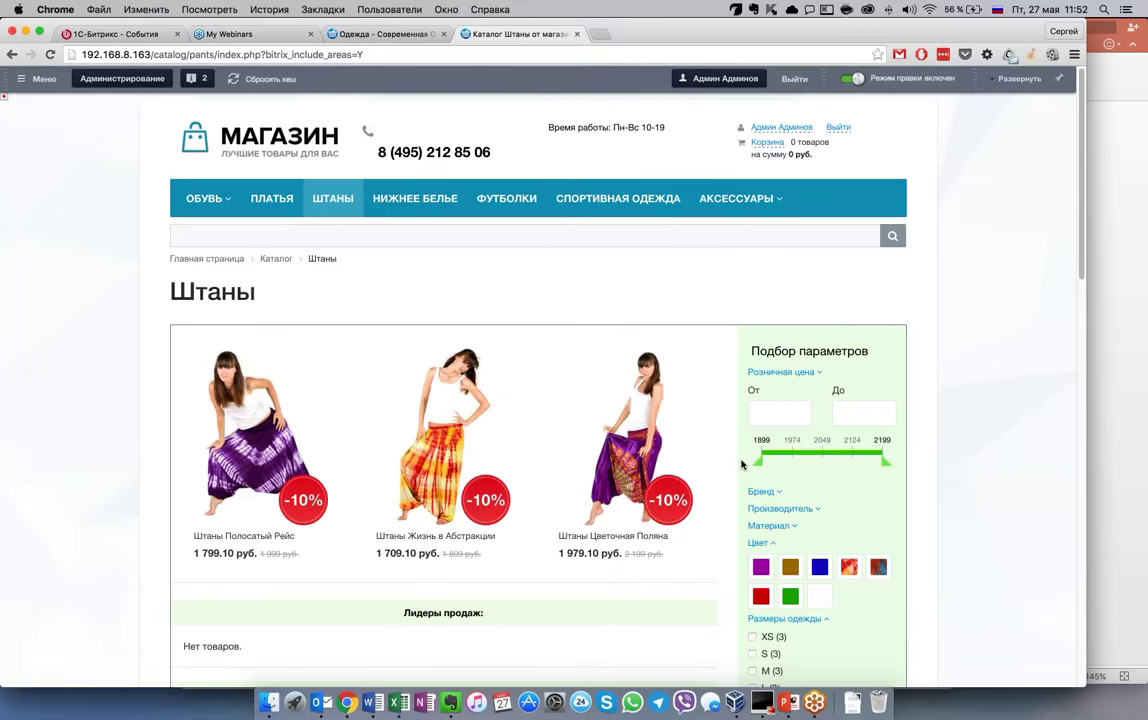
Switch to the 'Одежда – Современная' admin tab and open the Маркетинг sidebar menu
{"action": "scroll", "coordinate": [742, 464], "scroll_direction": "down", "scroll_amount": 2}
{"action": "scroll", "coordinate": [742, 464], "scroll_direction": "down", "scroll_amount": 10}
{"action": "scroll", "coordinate": [742, 464], "scroll_direction": "up", "scroll_amount": 12}
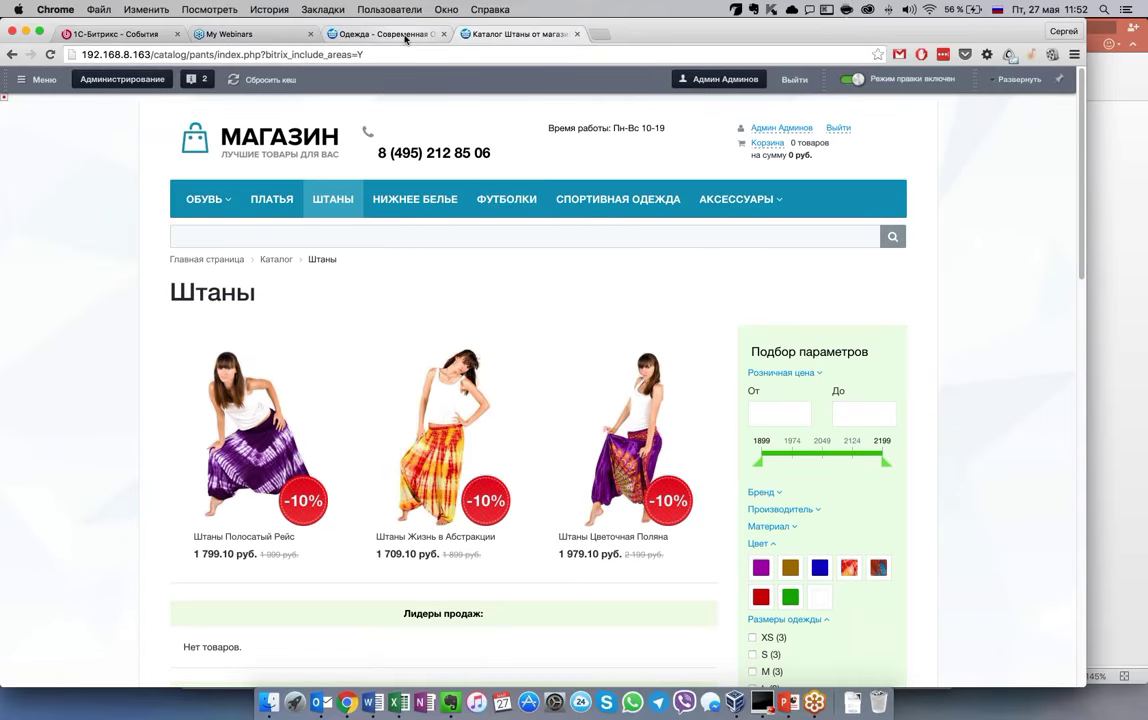
{"action": "left_click", "coordinate": [405, 38]}
{"action": "left_click", "coordinate": [27, 250]}
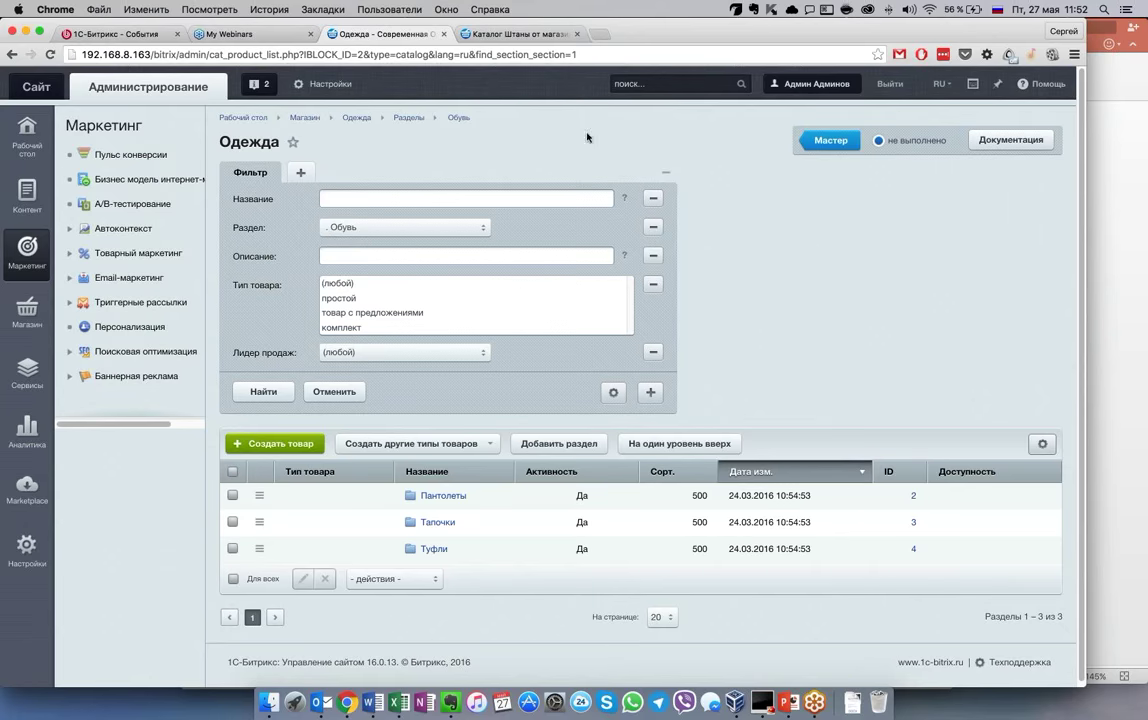
Open Пульс конверсии and browse the conversion summary's traffic-source blocks
{"action": "left_click", "coordinate": [130, 154]}
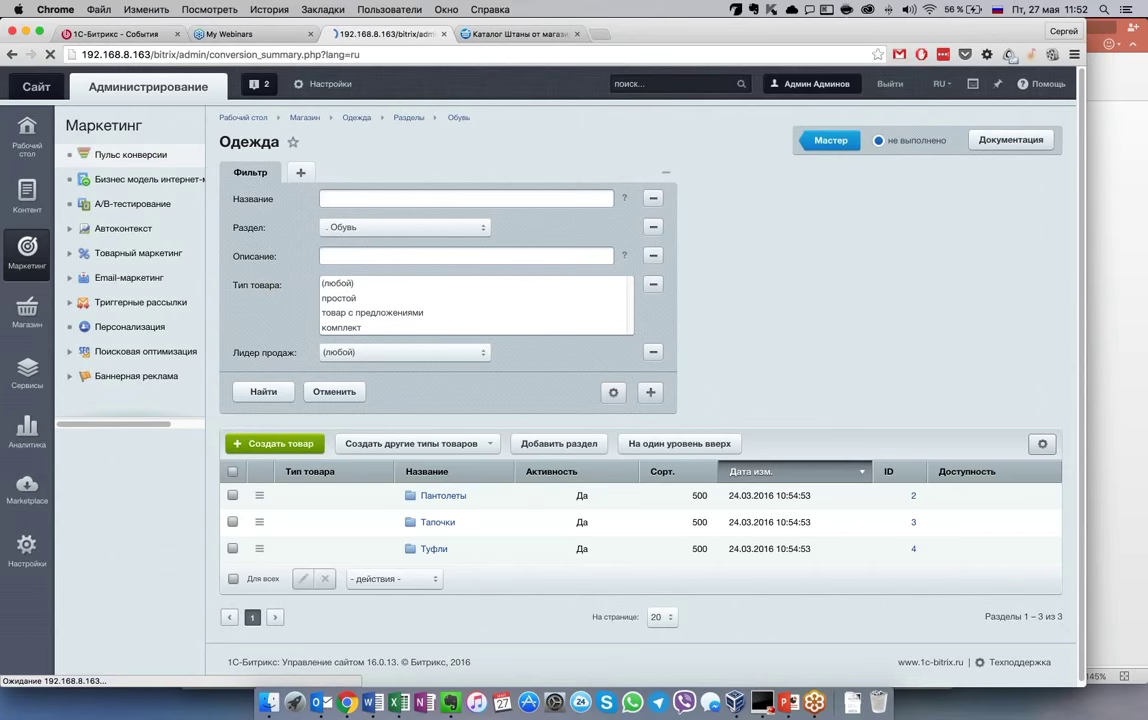
{"action": "scroll", "coordinate": [1006, 457], "scroll_direction": "down", "scroll_amount": 1}
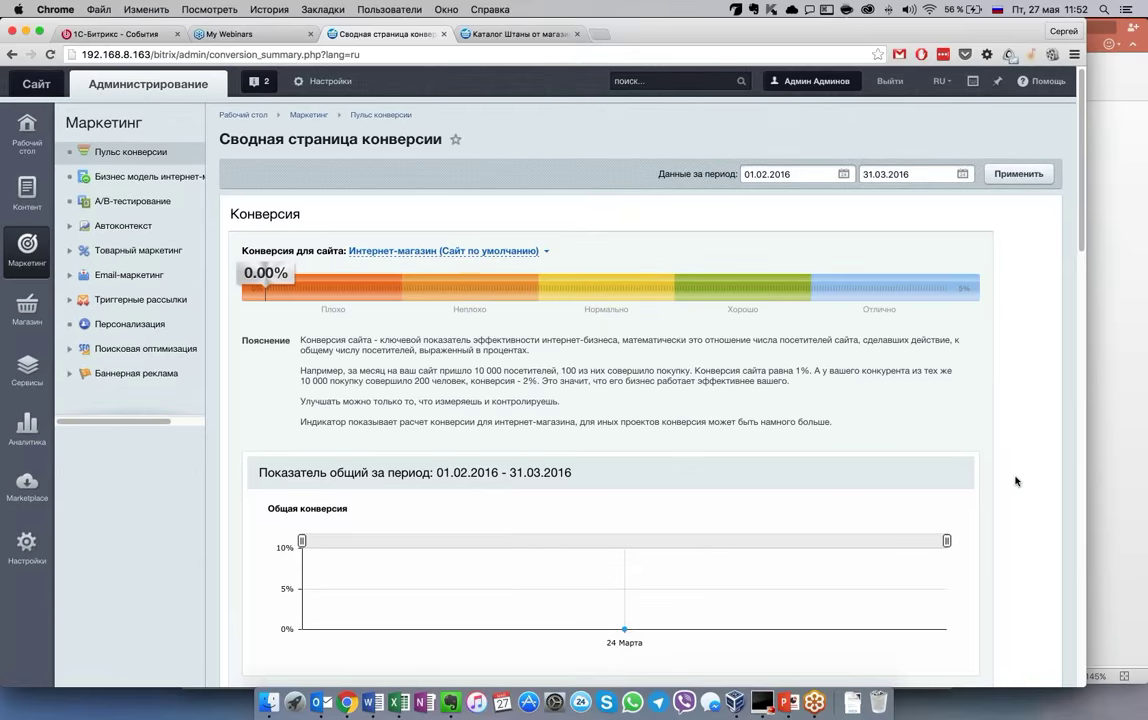
{"action": "scroll", "coordinate": [1016, 481], "scroll_direction": "up", "scroll_amount": 1}
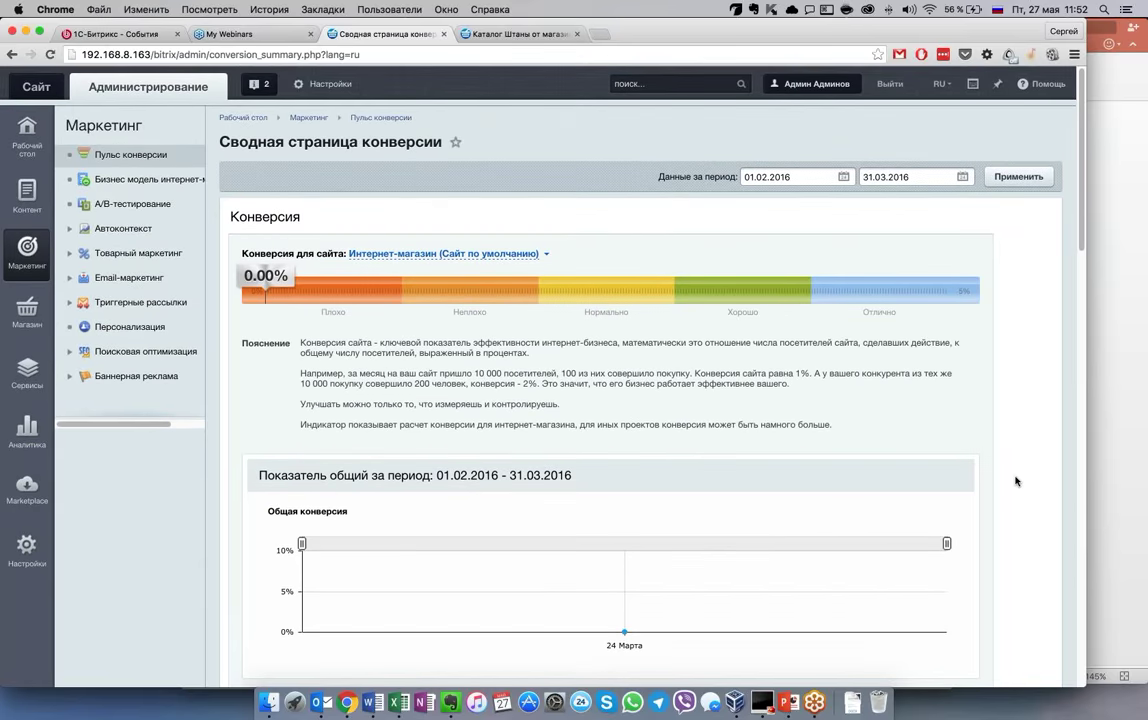
{"action": "scroll", "coordinate": [1016, 481], "scroll_direction": "down", "scroll_amount": 5}
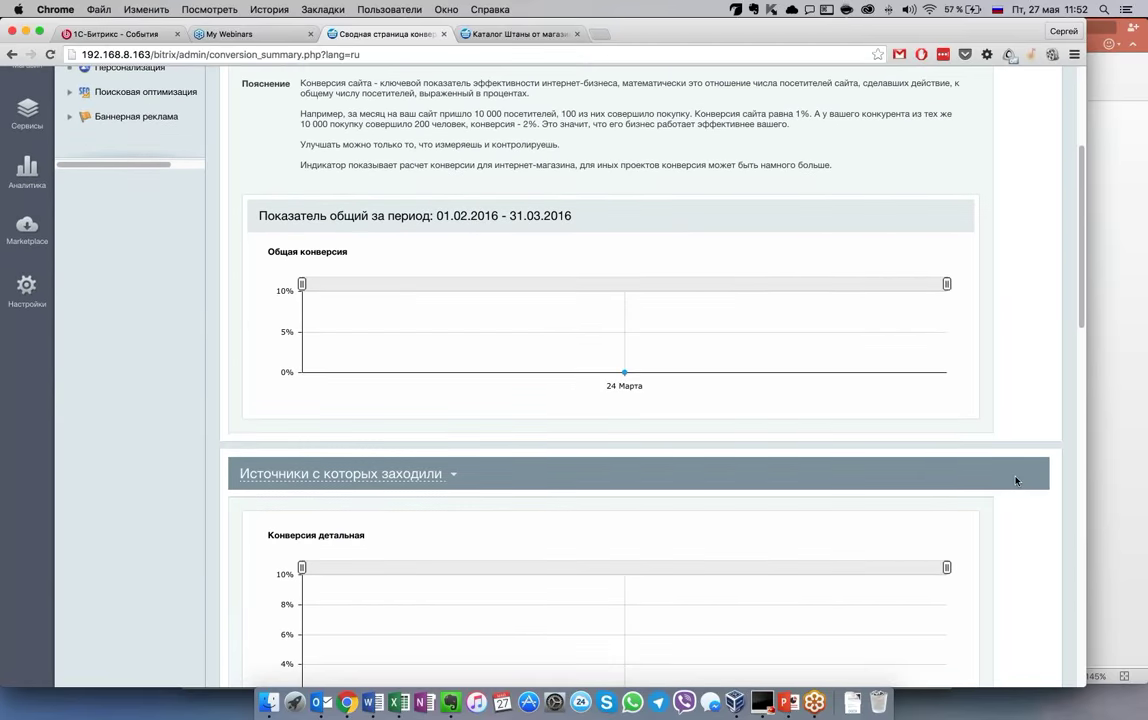
{"action": "scroll", "coordinate": [1016, 481], "scroll_direction": "up", "scroll_amount": 2}
{"action": "scroll", "coordinate": [1016, 481], "scroll_direction": "up", "scroll_amount": 4}
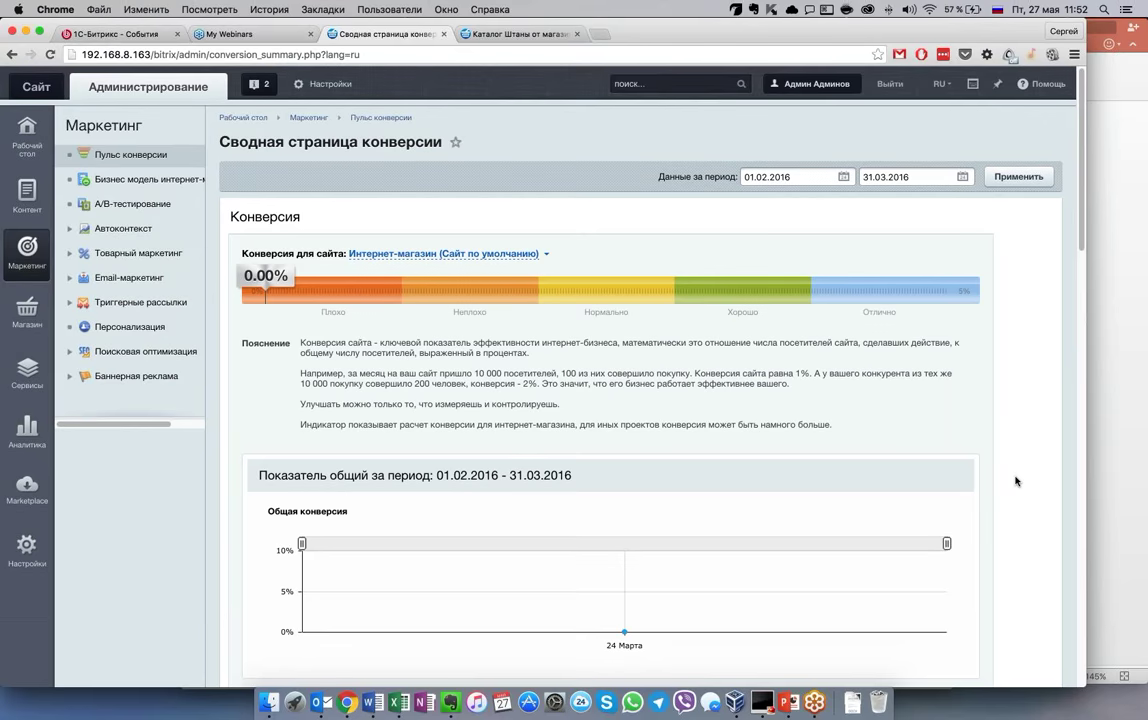
{"action": "scroll", "coordinate": [1016, 481], "scroll_direction": "down", "scroll_amount": 11}
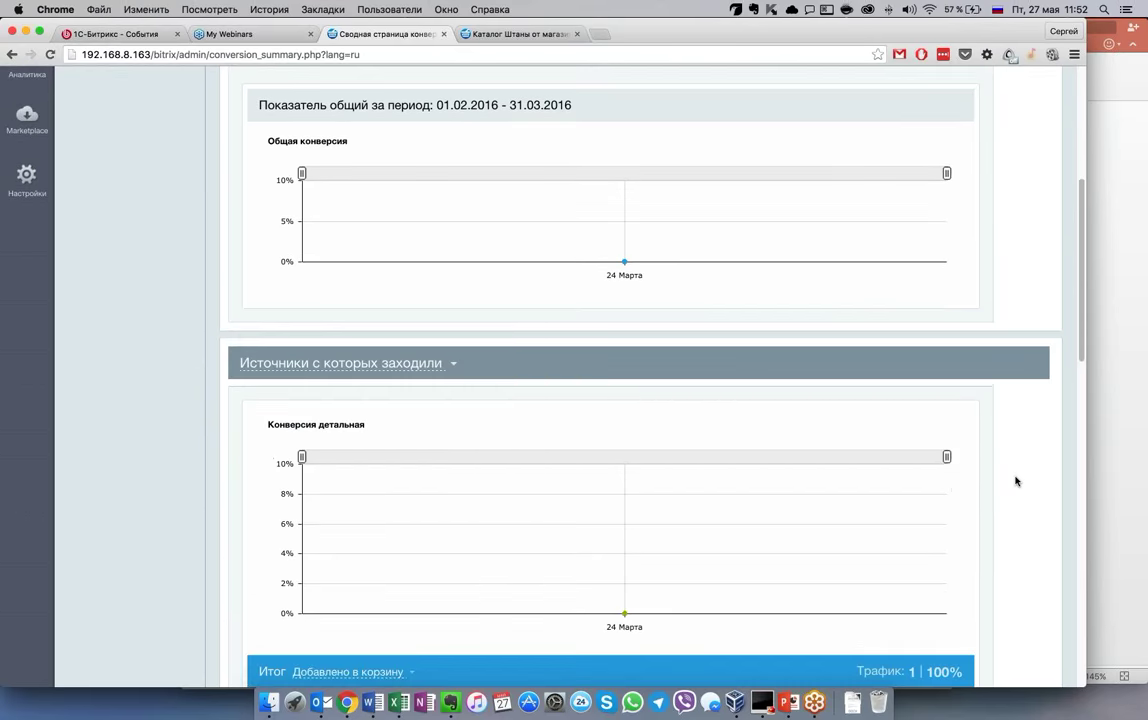
{"action": "scroll", "coordinate": [1015, 480], "scroll_direction": "down", "scroll_amount": 6}
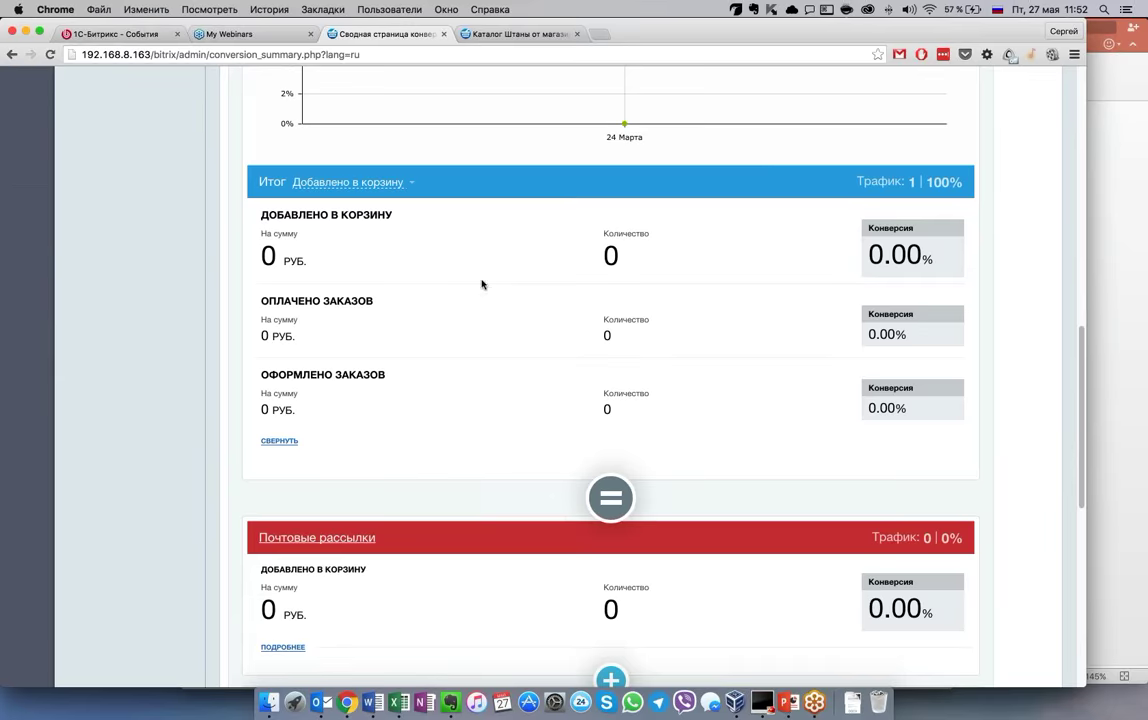
{"action": "scroll", "coordinate": [477, 354], "scroll_direction": "up", "scroll_amount": 6}
{"action": "scroll", "coordinate": [440, 280], "scroll_direction": "up", "scroll_amount": 1}
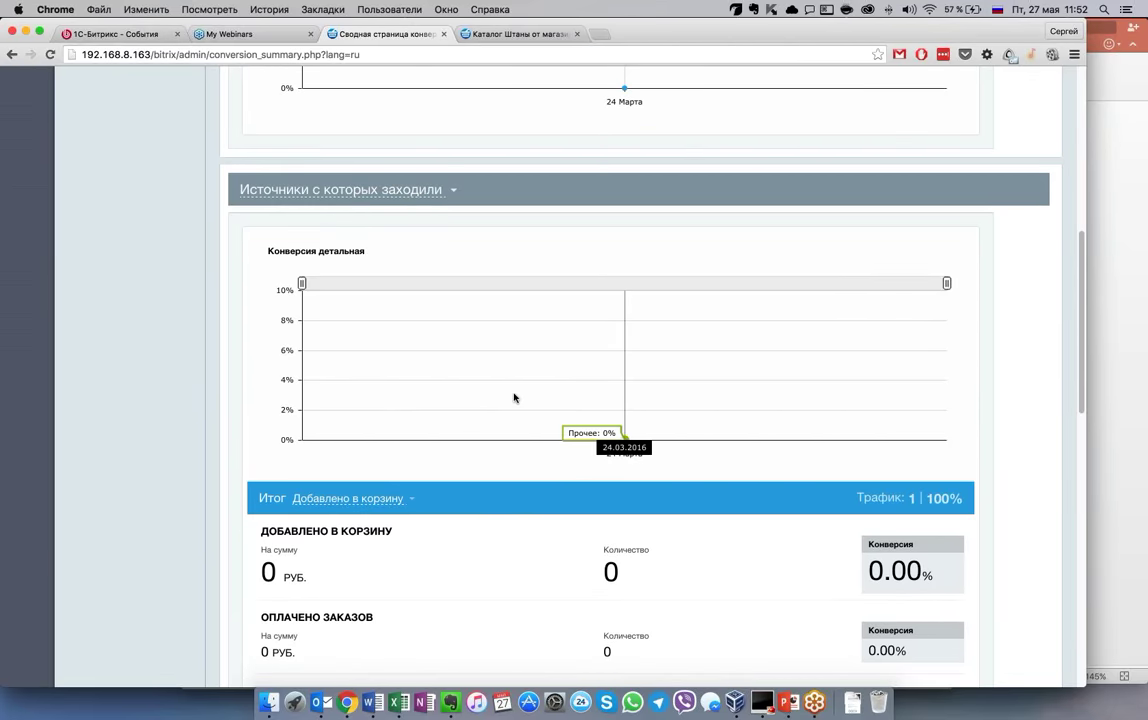
{"action": "scroll", "coordinate": [514, 397], "scroll_direction": "down", "scroll_amount": 3}
{"action": "scroll", "coordinate": [514, 397], "scroll_direction": "down", "scroll_amount": 6}
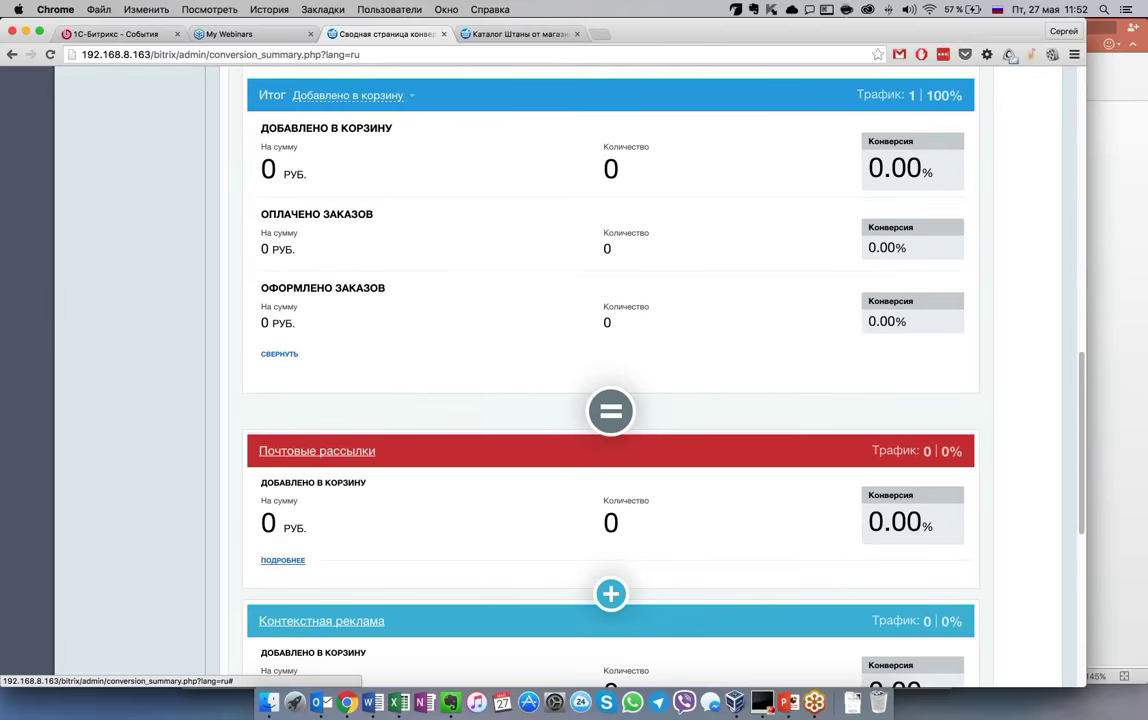
{"action": "scroll", "coordinate": [320, 405], "scroll_direction": "down", "scroll_amount": 3}
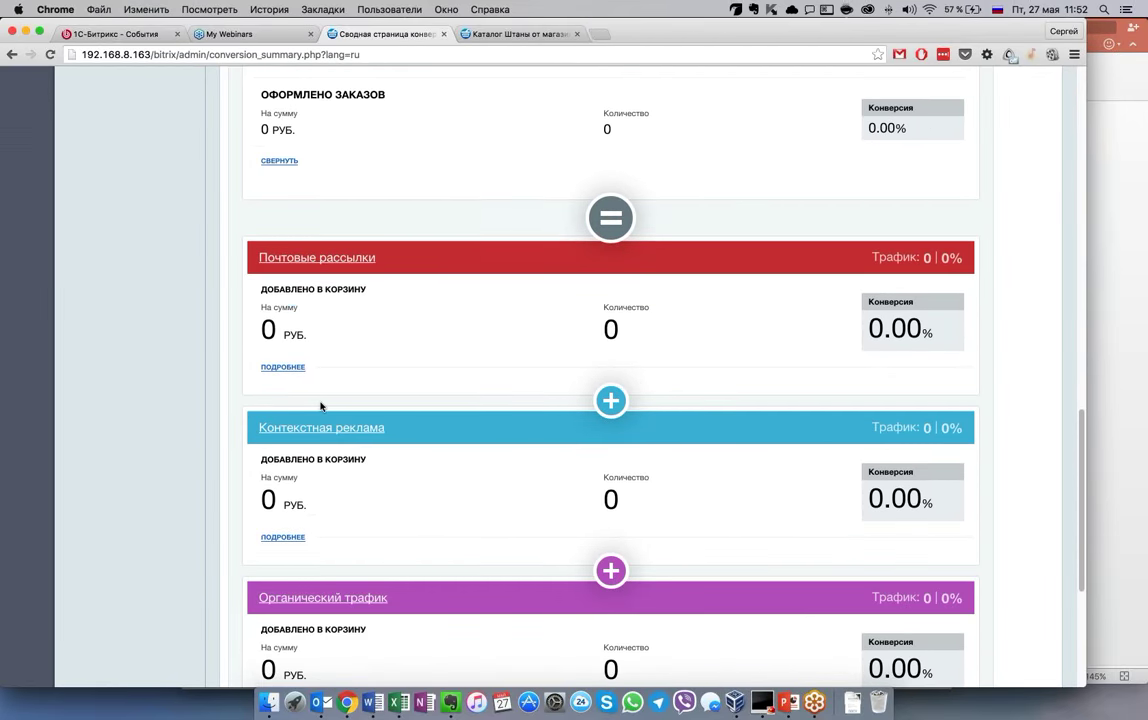
{"action": "scroll", "coordinate": [320, 405], "scroll_direction": "down", "scroll_amount": 3}
{"action": "scroll", "coordinate": [320, 405], "scroll_direction": "down", "scroll_amount": 4}
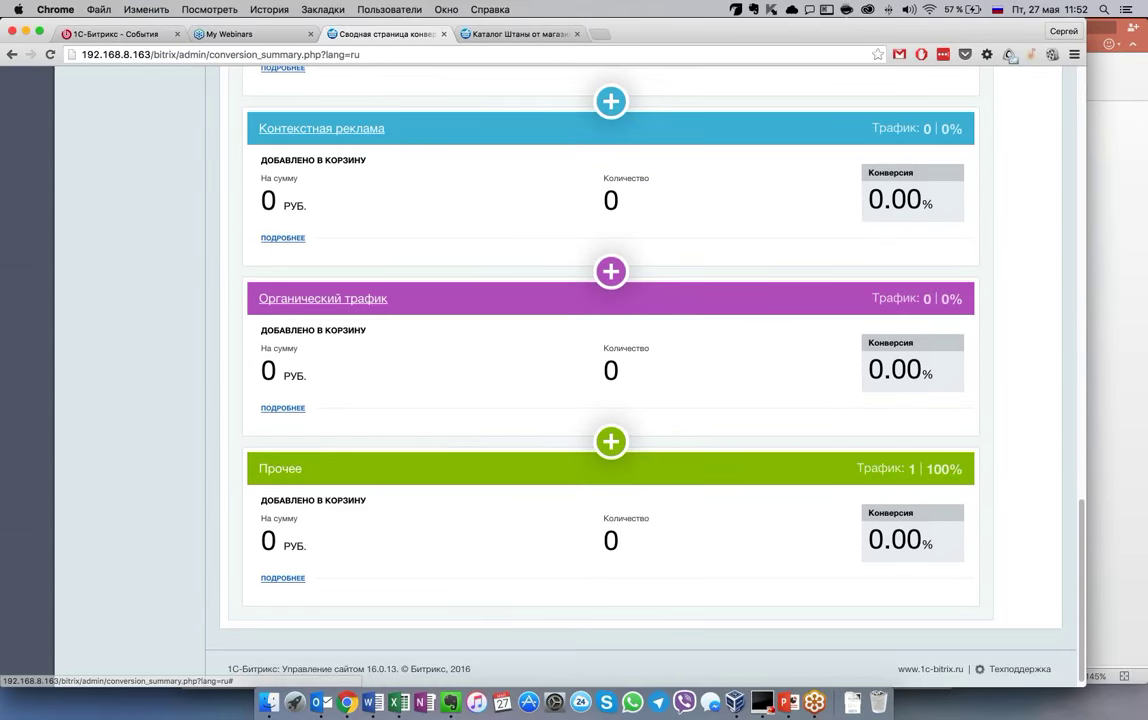
{"action": "scroll", "coordinate": [610, 380], "scroll_direction": "up", "scroll_amount": 2}
{"action": "scroll", "coordinate": [359, 520], "scroll_direction": "up", "scroll_amount": 1}
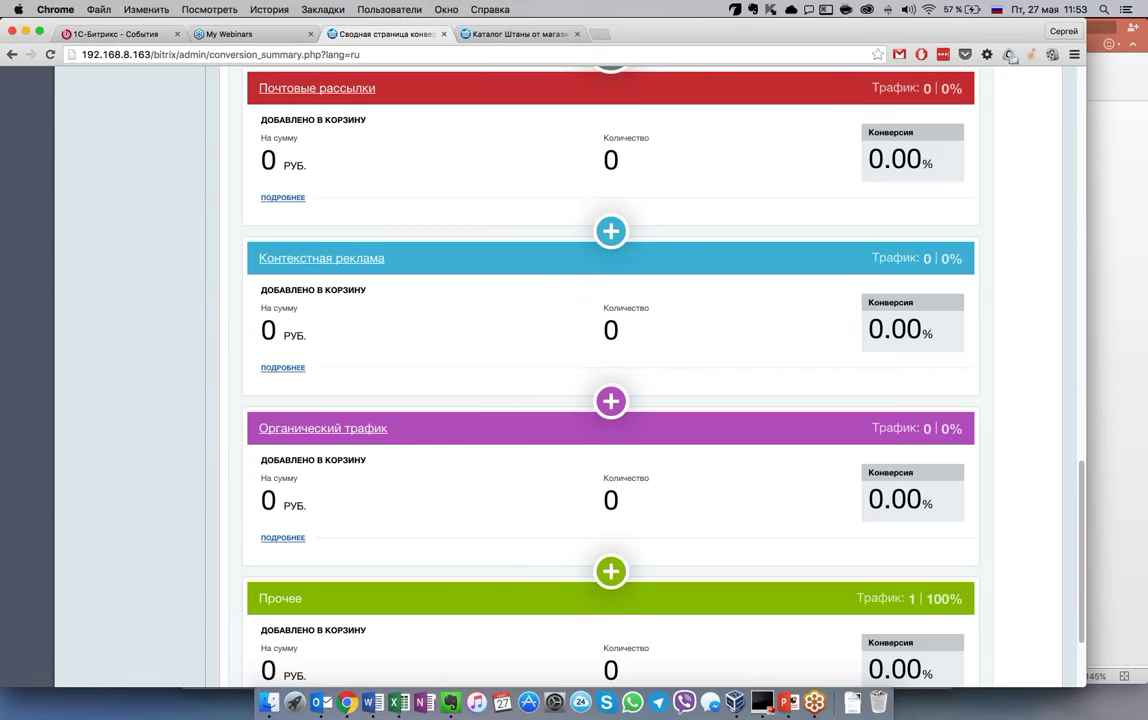
{"action": "scroll", "coordinate": [293, 576], "scroll_direction": "down", "scroll_amount": 3}
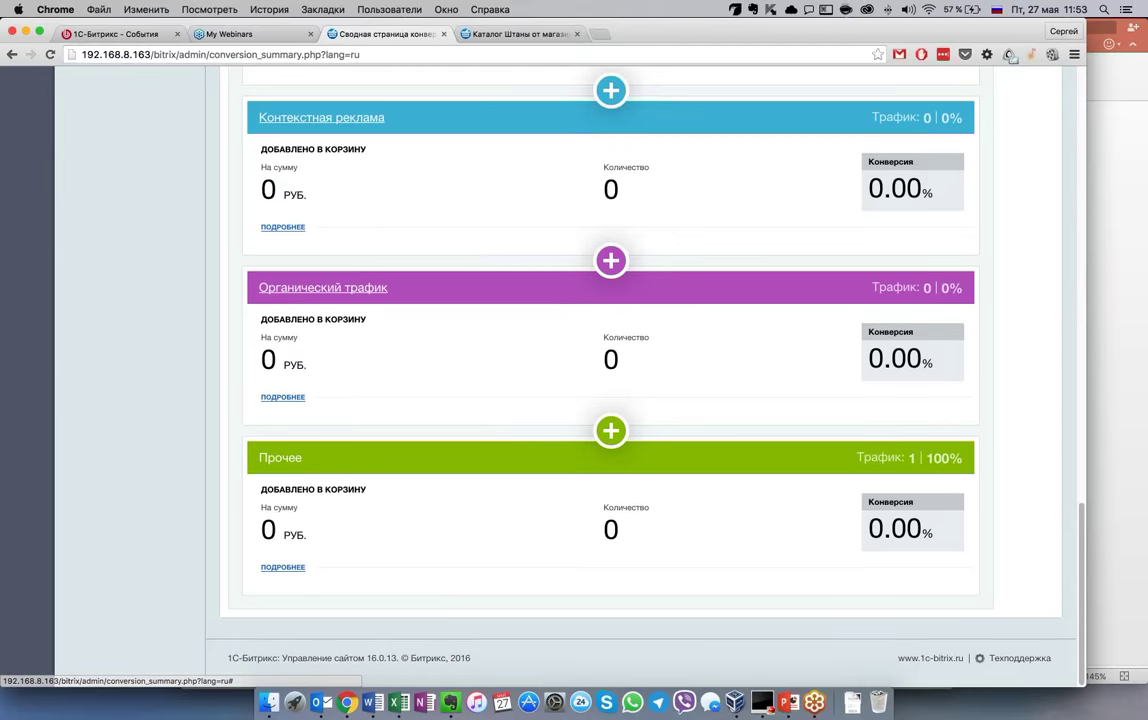
{"action": "scroll", "coordinate": [612, 370], "scroll_direction": "up", "scroll_amount": 1}
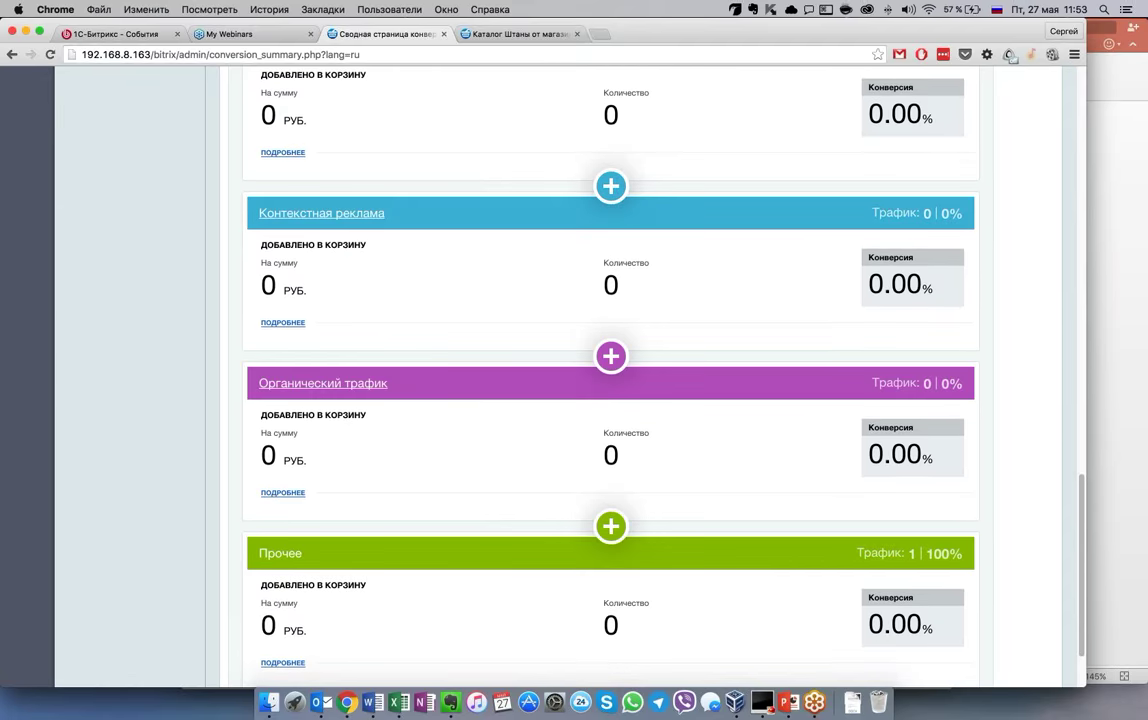
Bring up slide 18 of the PowerPoint presentation
{"action": "left_click", "coordinate": [787, 698]}
{"action": "scroll", "coordinate": [68, 168], "scroll_direction": "down", "scroll_amount": 10}
{"action": "left_click", "coordinate": [68, 165]}
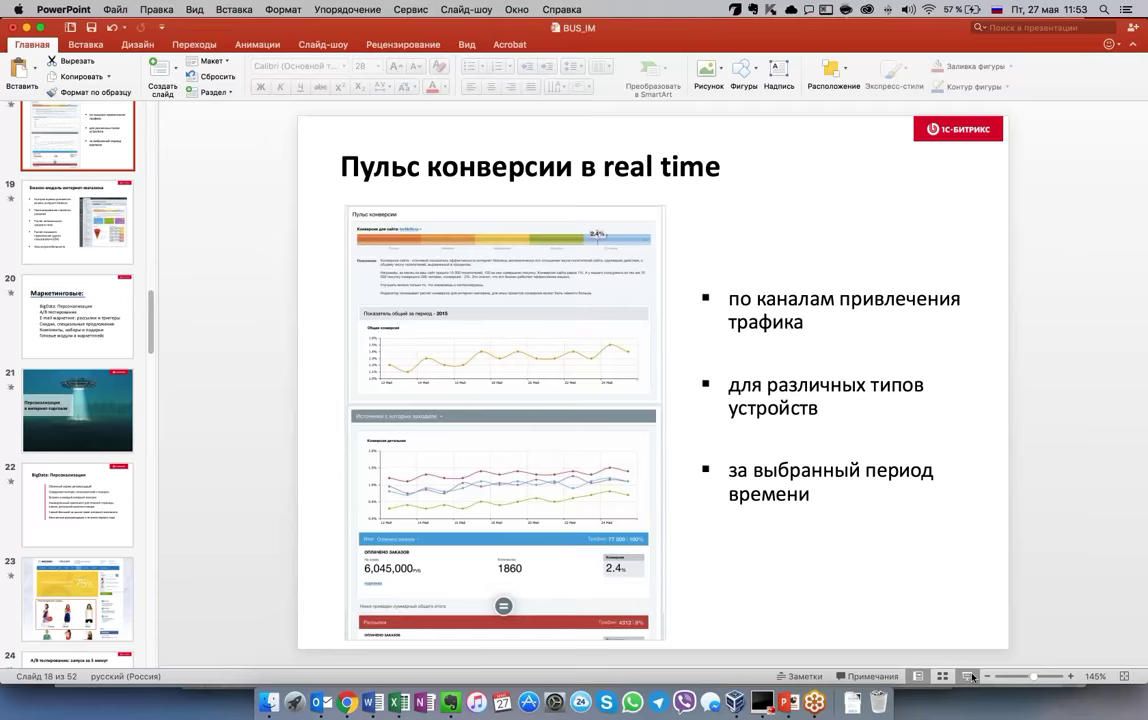
Present slide 18 full-screen, preview the next slide, end the show and return to Chrome
{"action": "key", "text": "super+shift+Return"}
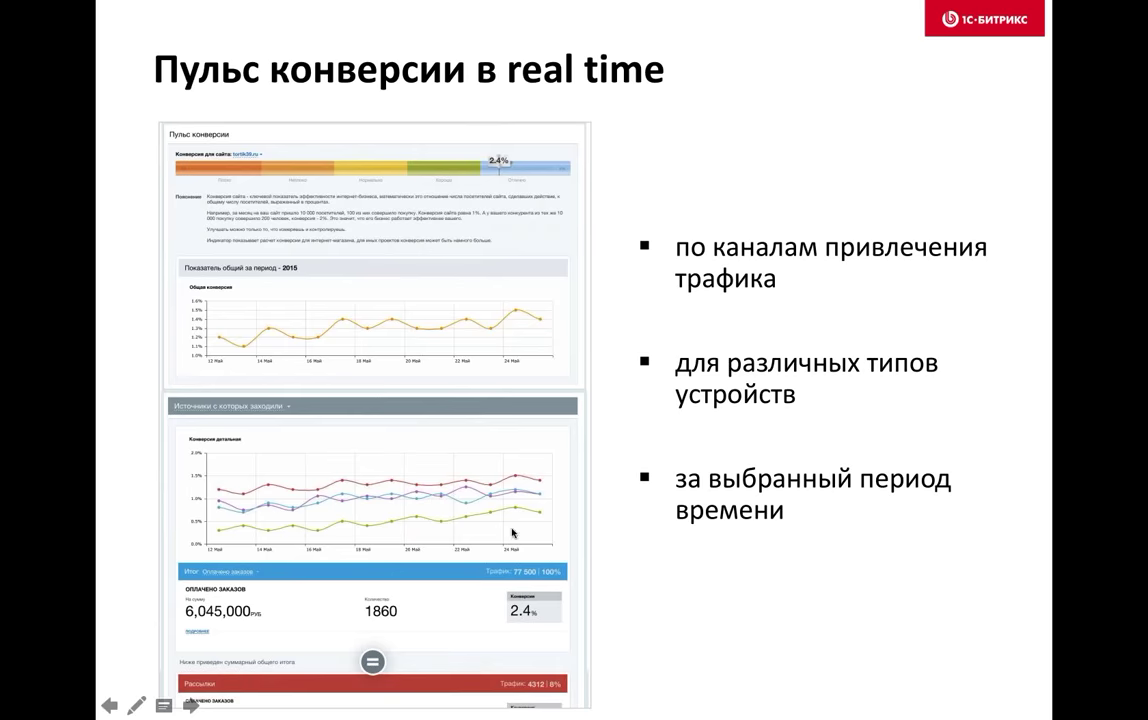
{"action": "key", "text": "Right"}
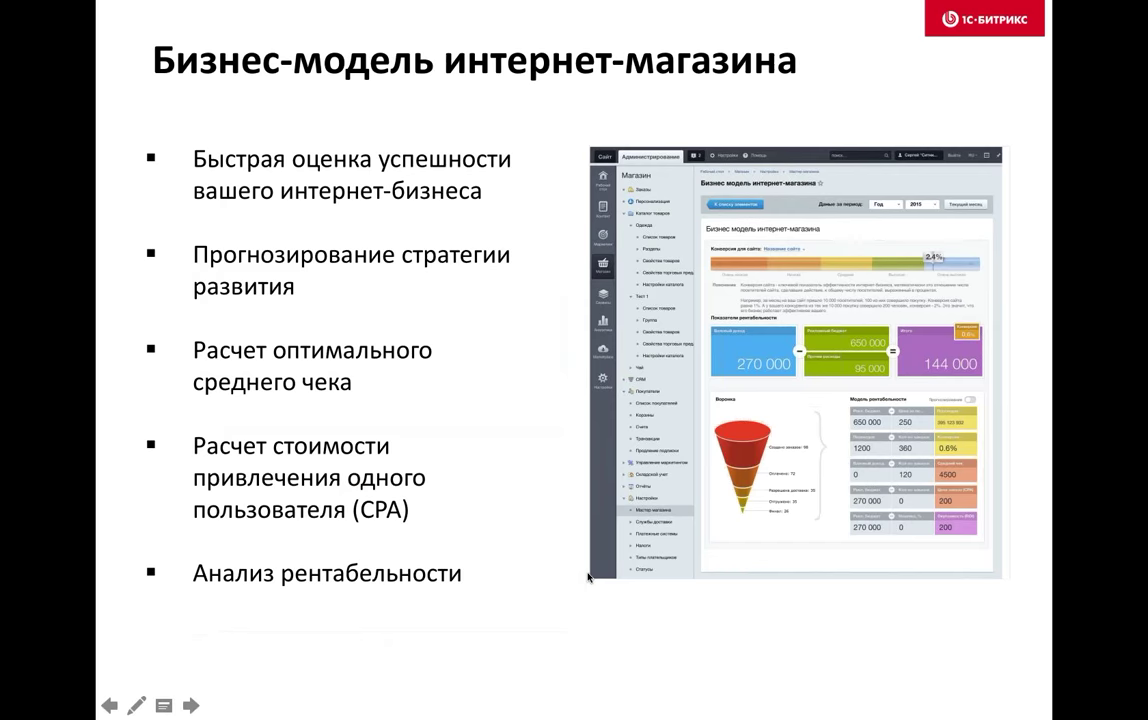
{"action": "key", "text": "Left"}
{"action": "key", "text": "Left"}
{"action": "key", "text": "Right"}
{"action": "key", "text": "Right"}
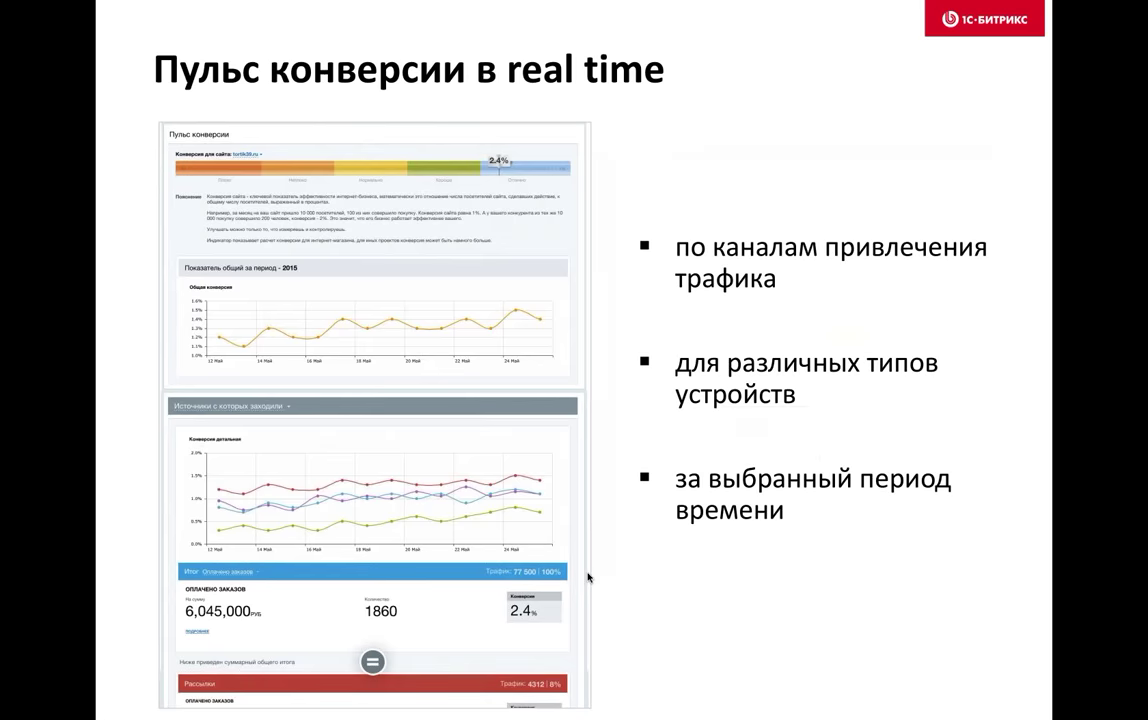
{"action": "key", "text": "Left"}
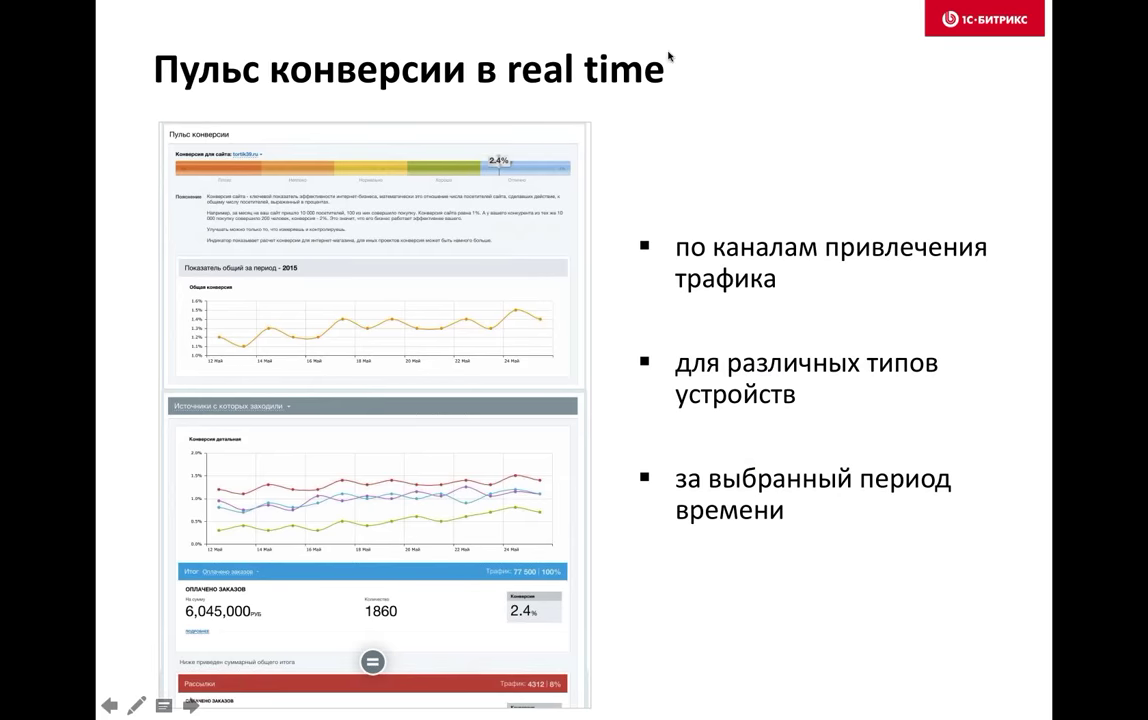
{"action": "key", "text": "Escape"}
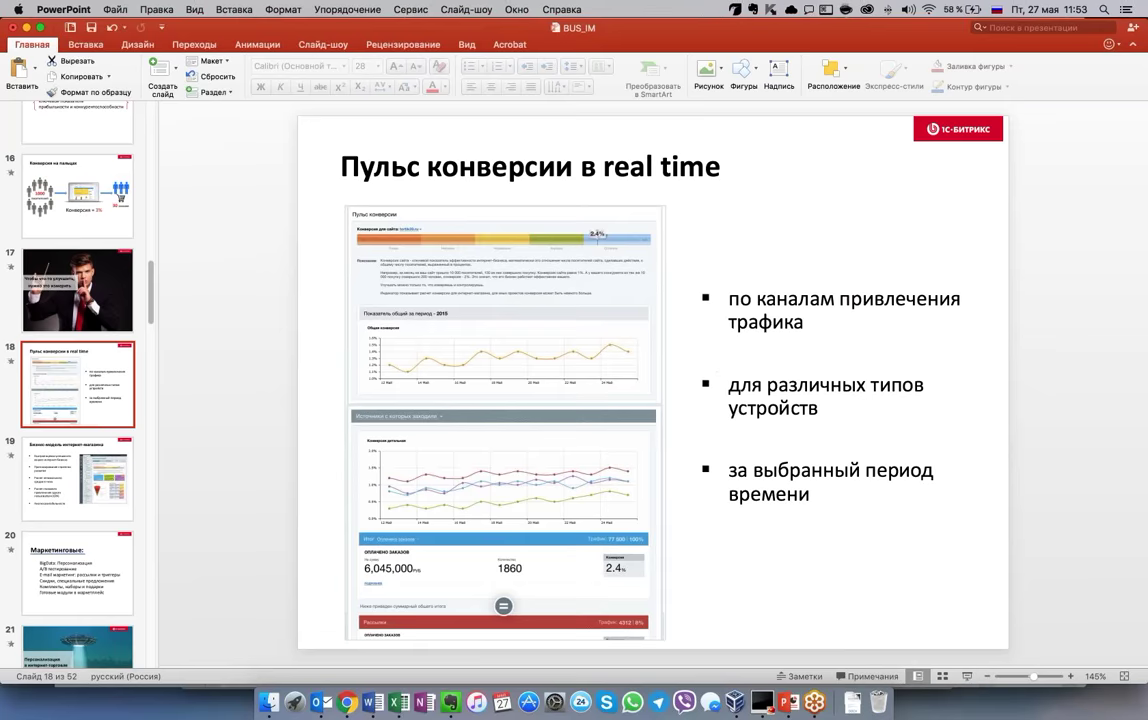
{"action": "key", "text": "super+Tab"}
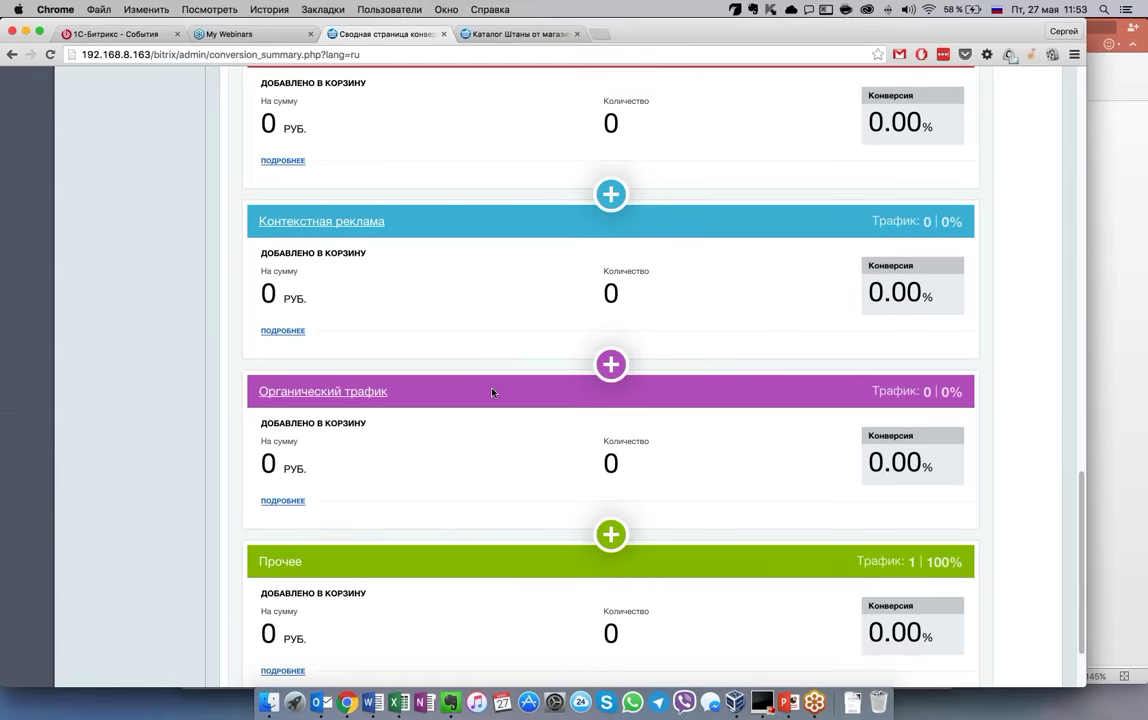
Split the conversion summary by device and review the Планшеты, Смартфоны, Десктопы and Прочее blocks
{"action": "scroll", "coordinate": [491, 392], "scroll_direction": "up", "scroll_amount": 10}
{"action": "scroll", "coordinate": [491, 392], "scroll_direction": "up", "scroll_amount": 1}
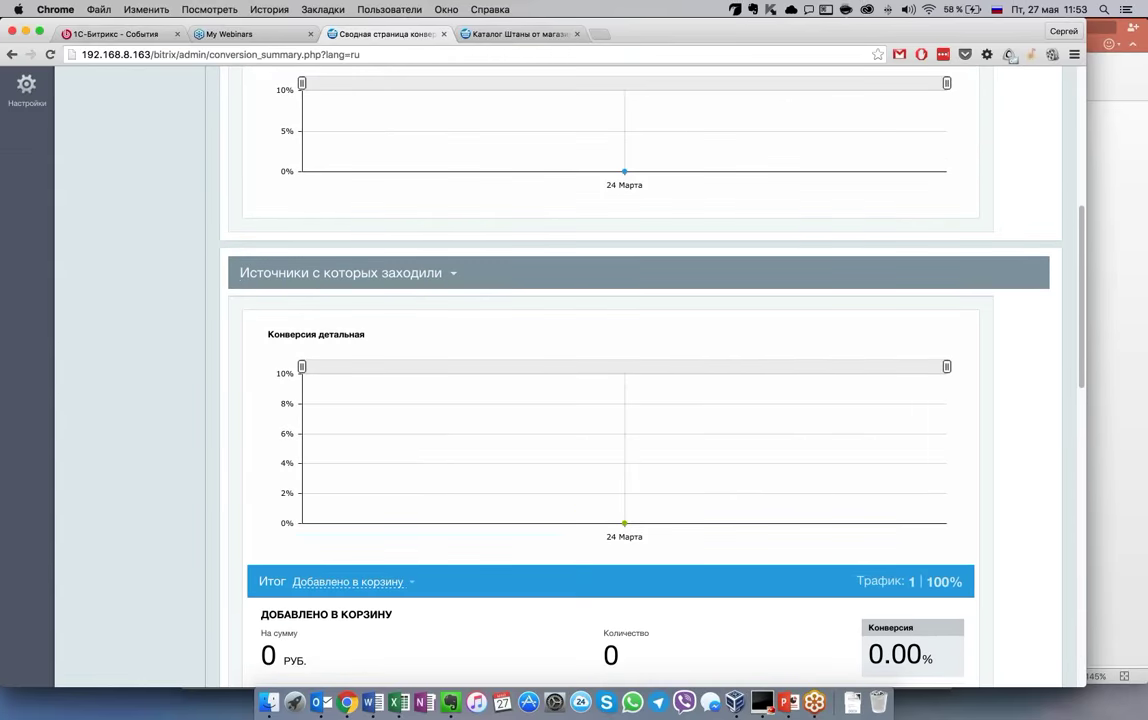
{"action": "left_click", "coordinate": [340, 272]}
{"action": "left_click", "coordinate": [377, 302]}
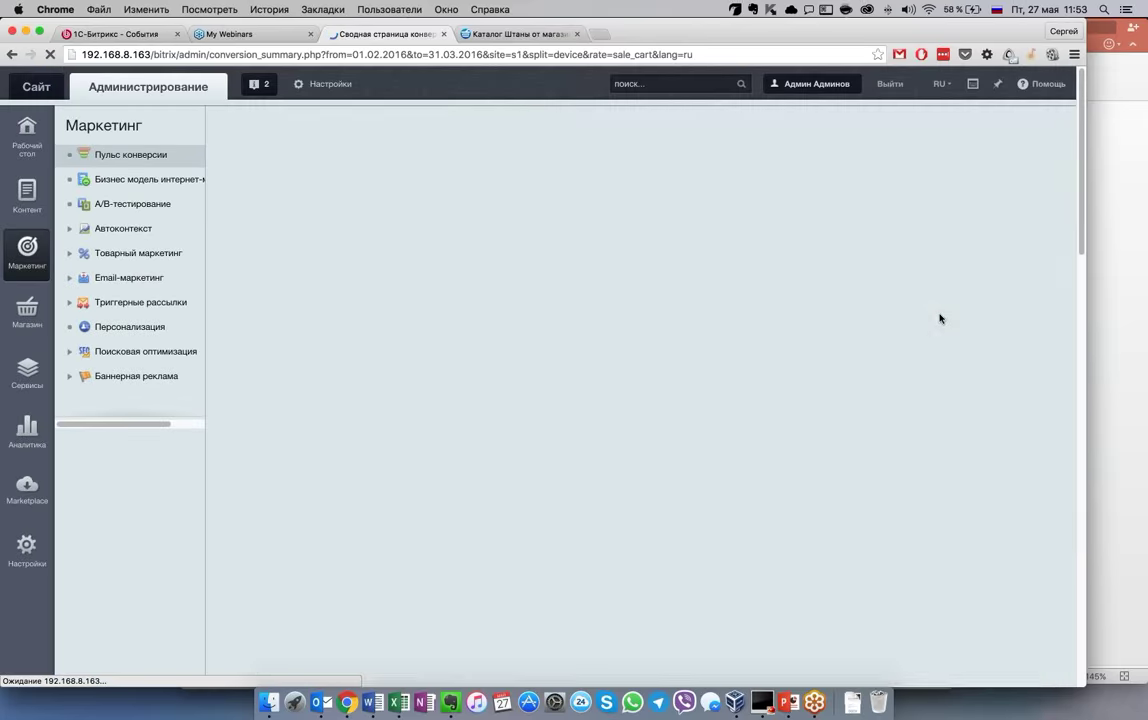
{"action": "scroll", "coordinate": [998, 407], "scroll_direction": "down", "scroll_amount": 5}
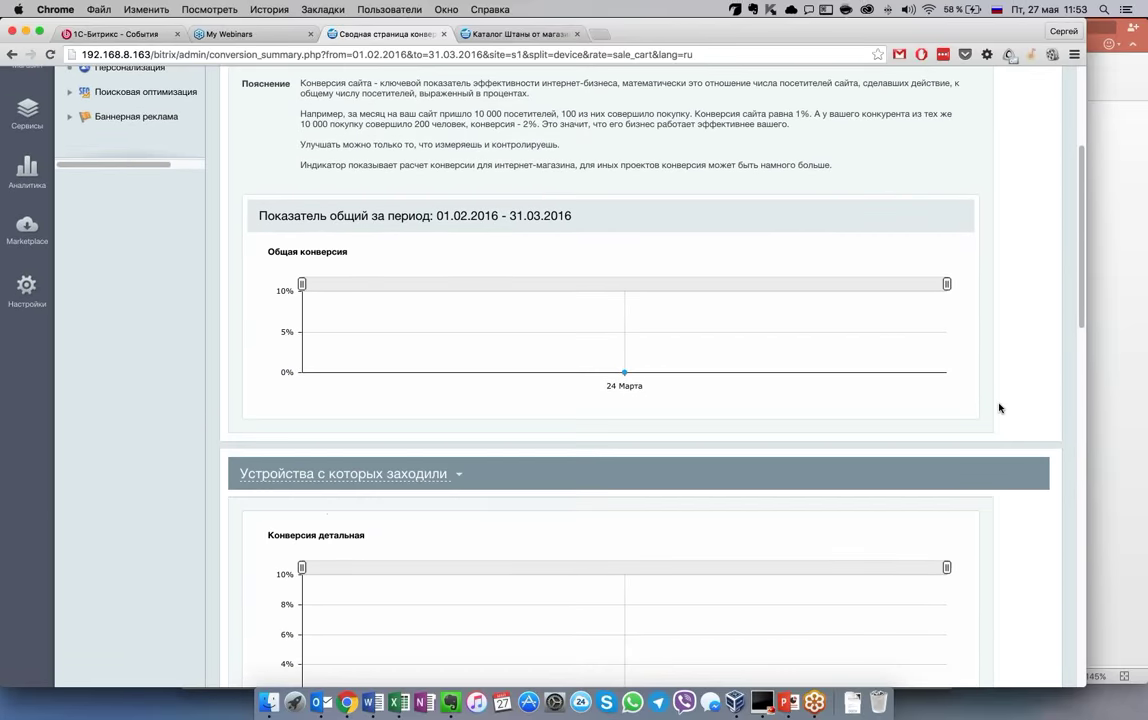
{"action": "scroll", "coordinate": [998, 407], "scroll_direction": "down", "scroll_amount": 10}
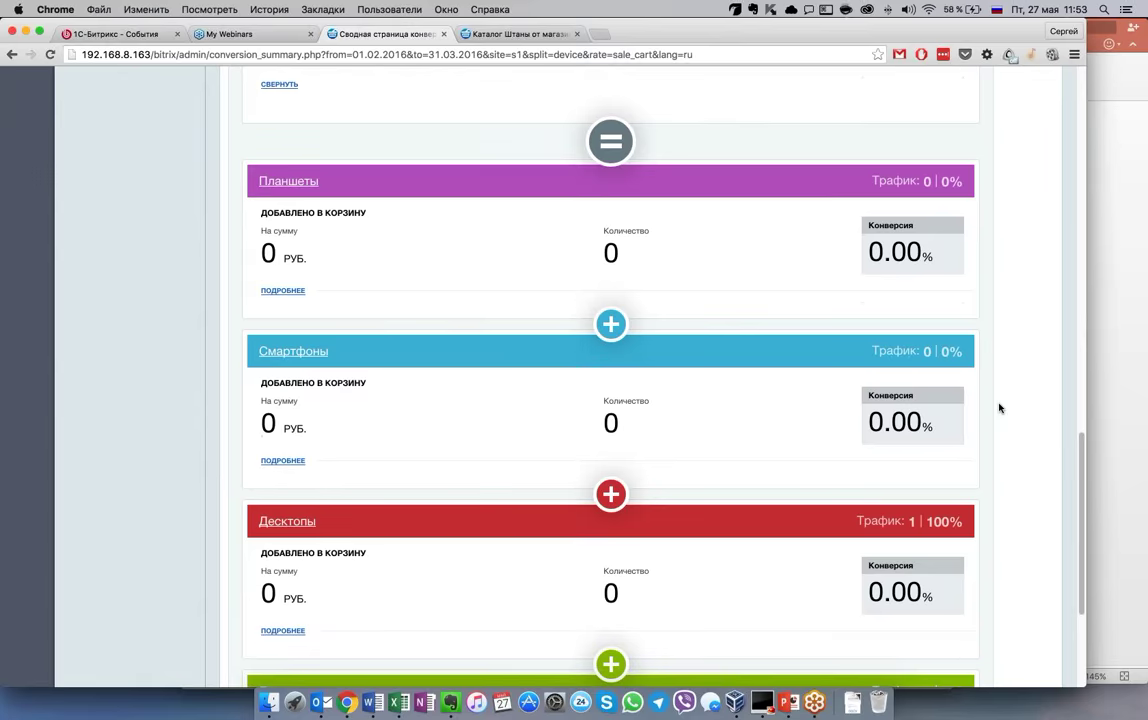
{"action": "scroll", "coordinate": [998, 407], "scroll_direction": "down", "scroll_amount": 3}
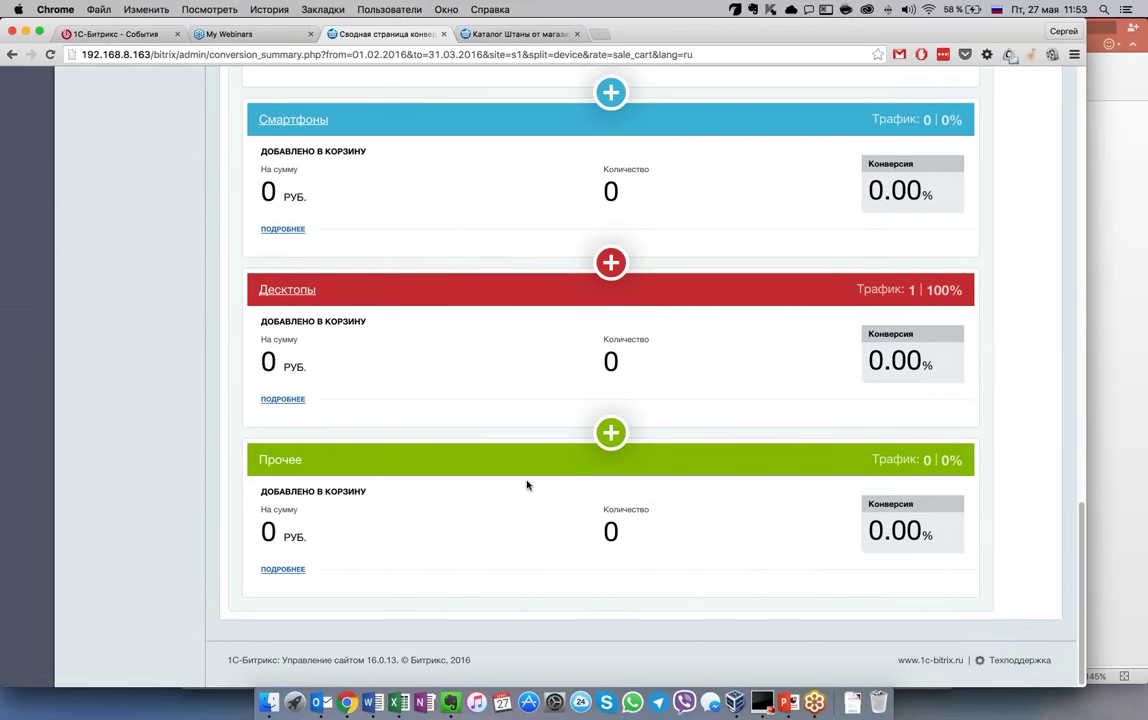
{"action": "scroll", "coordinate": [527, 485], "scroll_direction": "up", "scroll_amount": 4}
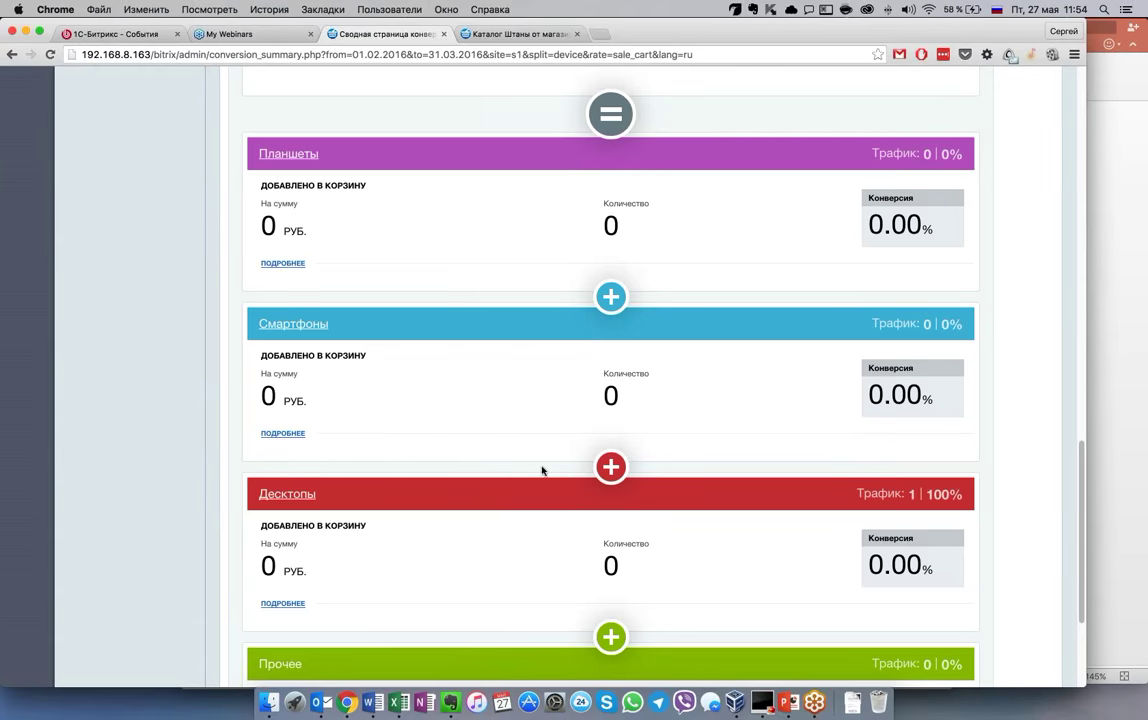
{"action": "scroll", "coordinate": [611, 380], "scroll_direction": "up", "scroll_amount": 2}
{"action": "scroll", "coordinate": [611, 380], "scroll_direction": "up", "scroll_amount": 5}
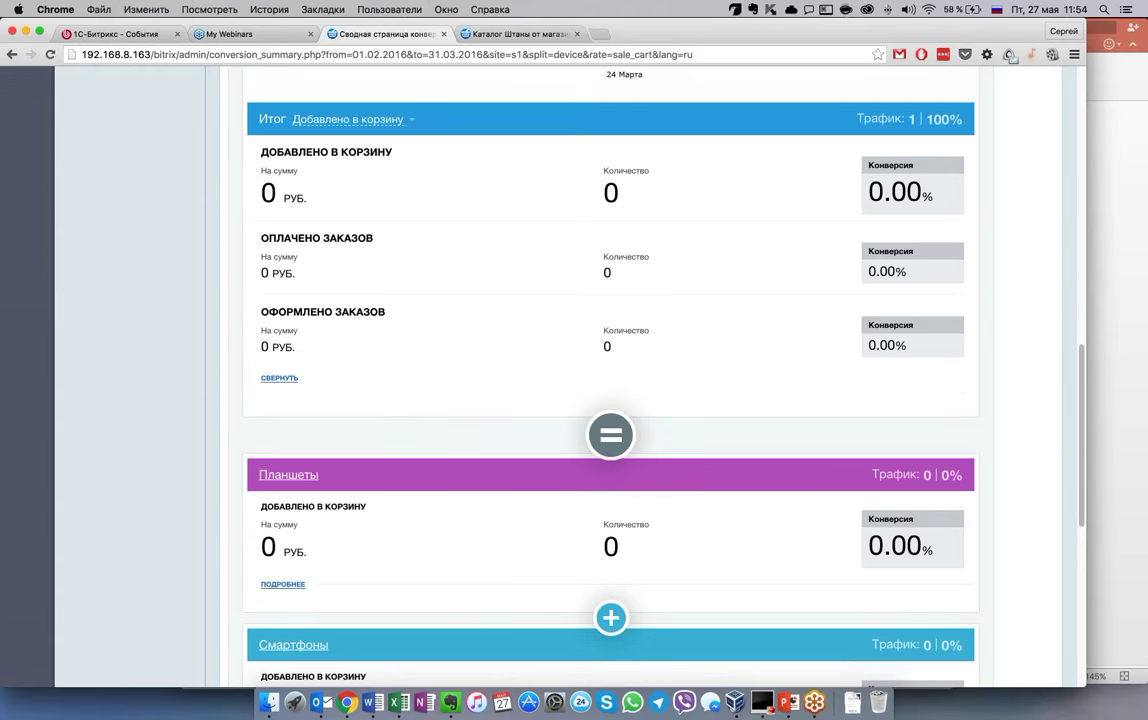
{"action": "scroll", "coordinate": [465, 287], "scroll_direction": "up", "scroll_amount": 4}
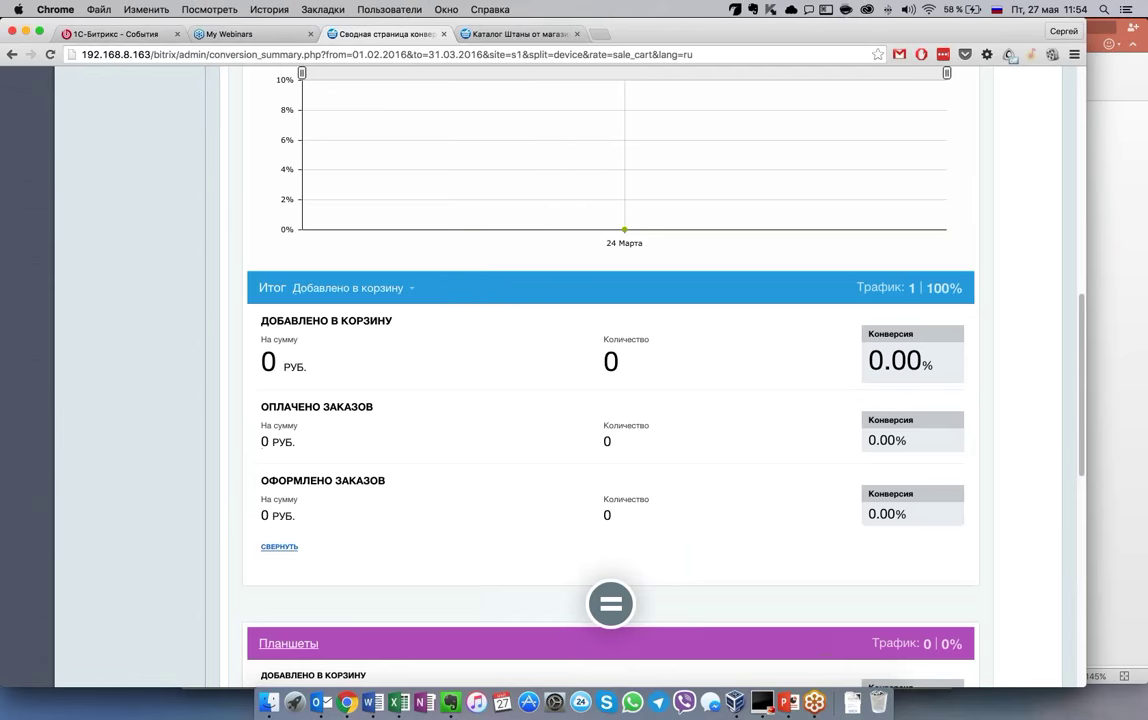
Change the Итог metric from 'Добавлено в корзину' to 'Оформлено заказов'
{"action": "left_click", "coordinate": [350, 288]}
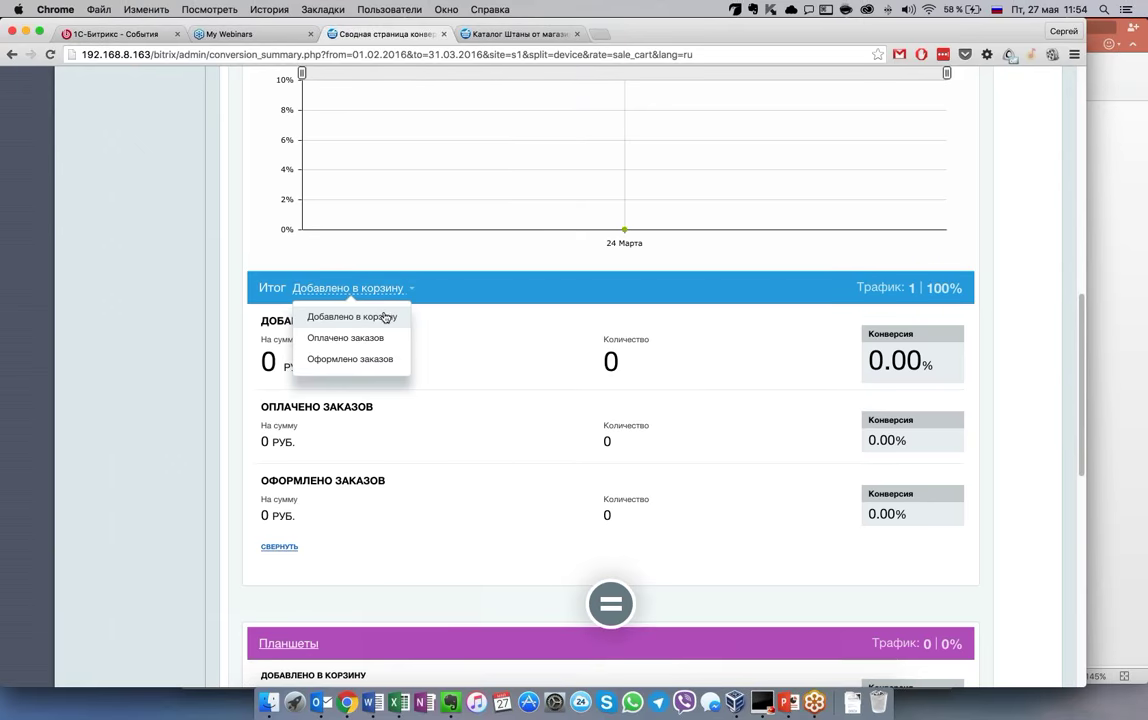
{"action": "left_click", "coordinate": [379, 361]}
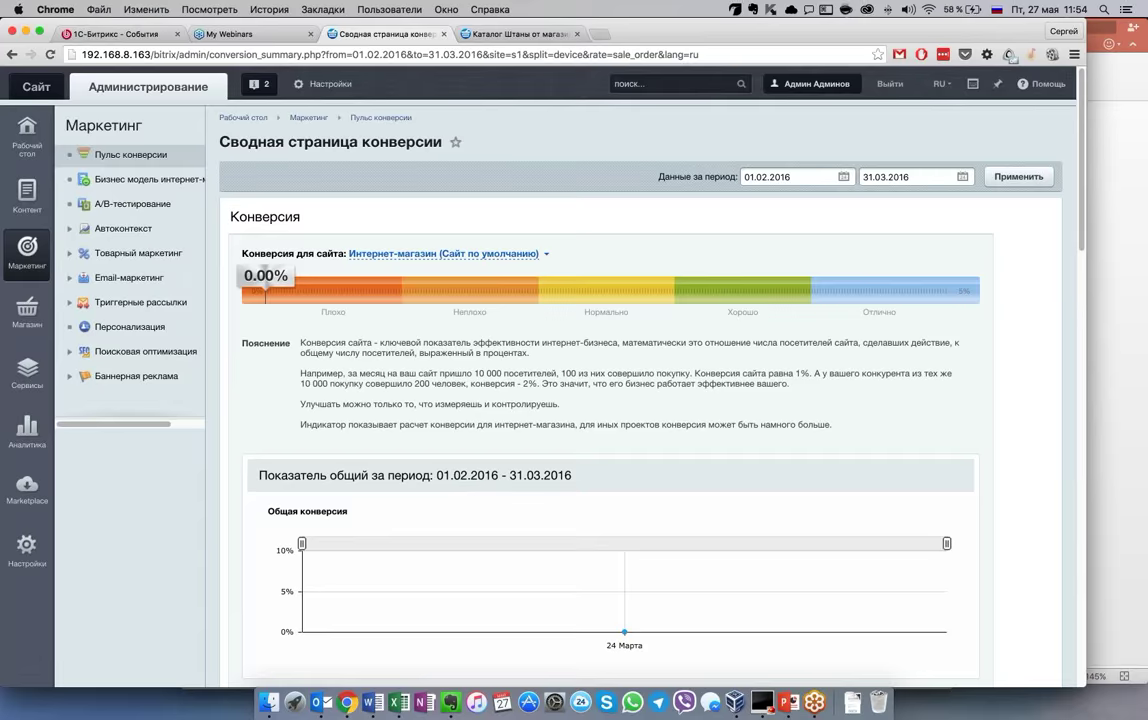
{"action": "scroll", "coordinate": [622, 427], "scroll_direction": "down", "scroll_amount": 6}
{"action": "mouse_move", "coordinate": [622, 427]}
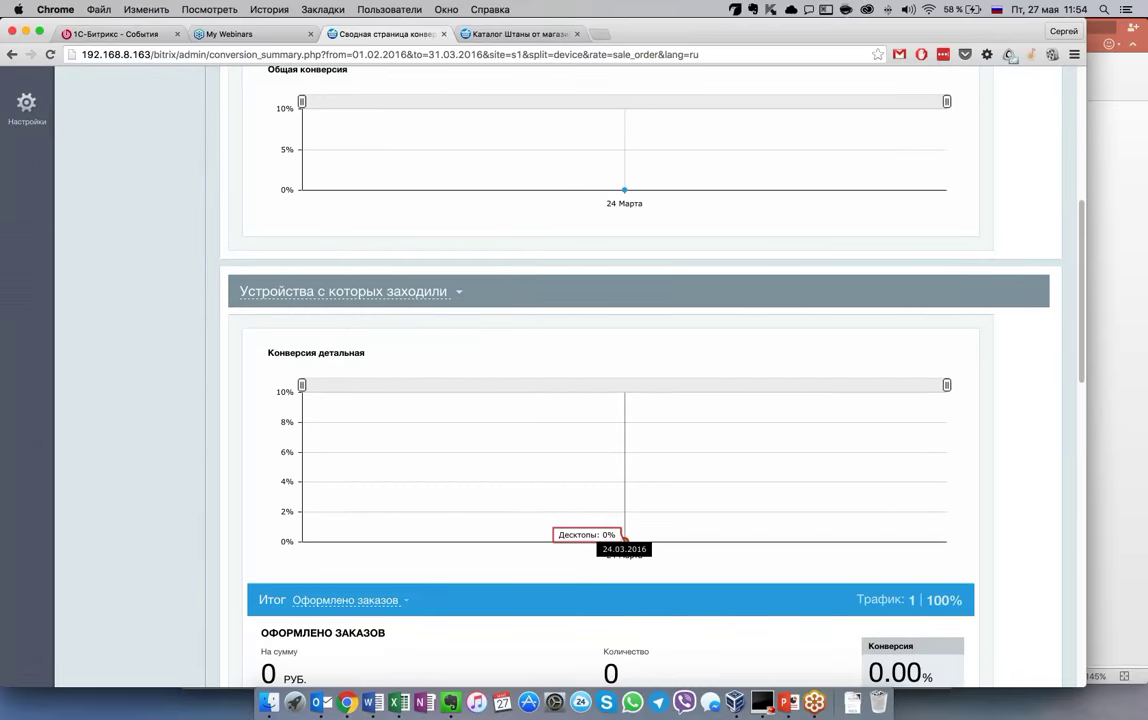
{"action": "scroll", "coordinate": [505, 466], "scroll_direction": "down", "scroll_amount": 3}
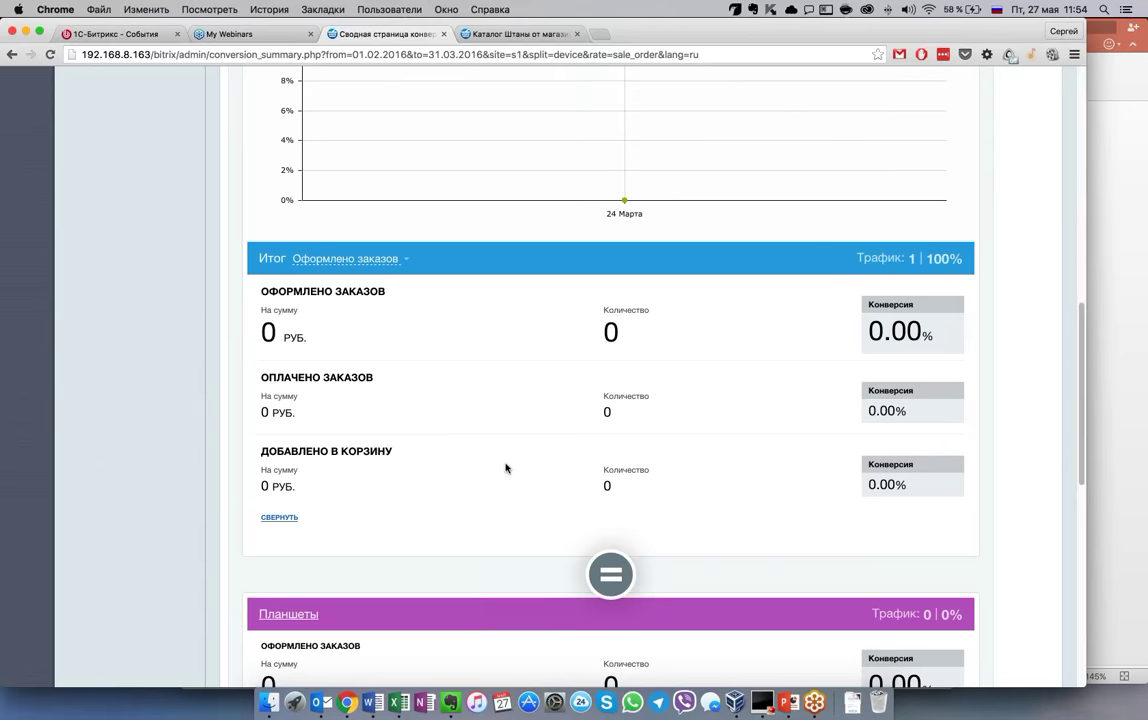
Browse the reloaded sale_order report showing 0.00% conversion for 01.02.2016–31.03.2016
{"action": "scroll", "coordinate": [505, 467], "scroll_direction": "up", "scroll_amount": 3}
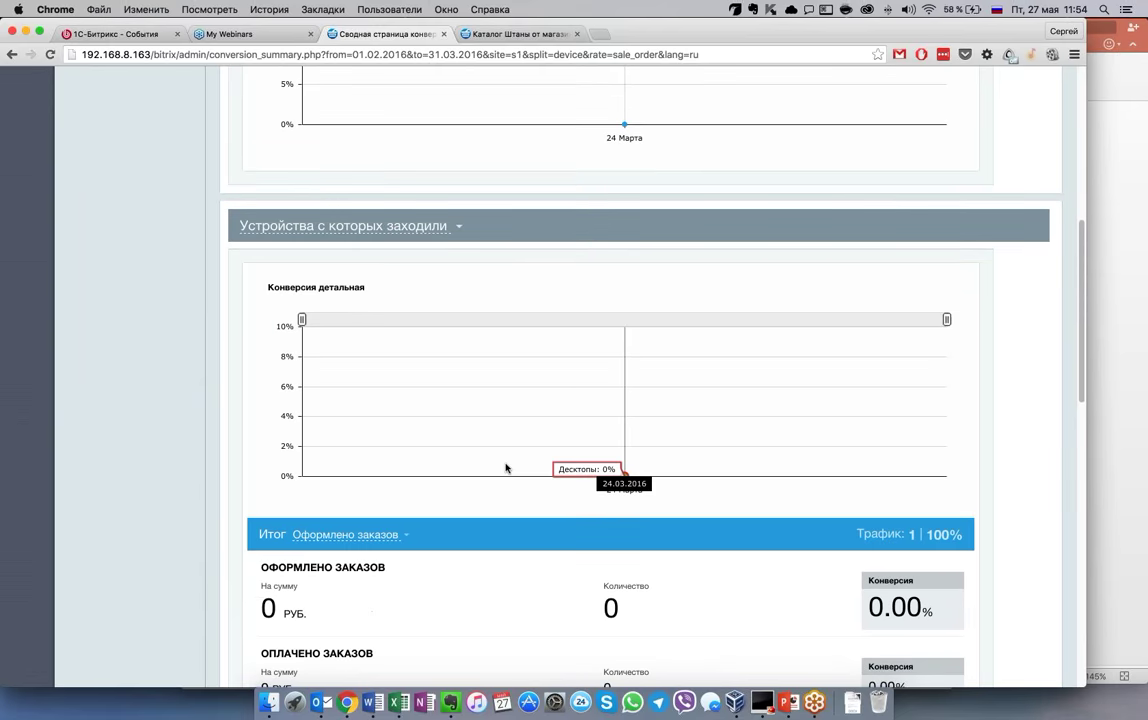
{"action": "scroll", "coordinate": [506, 467], "scroll_direction": "down", "scroll_amount": 1}
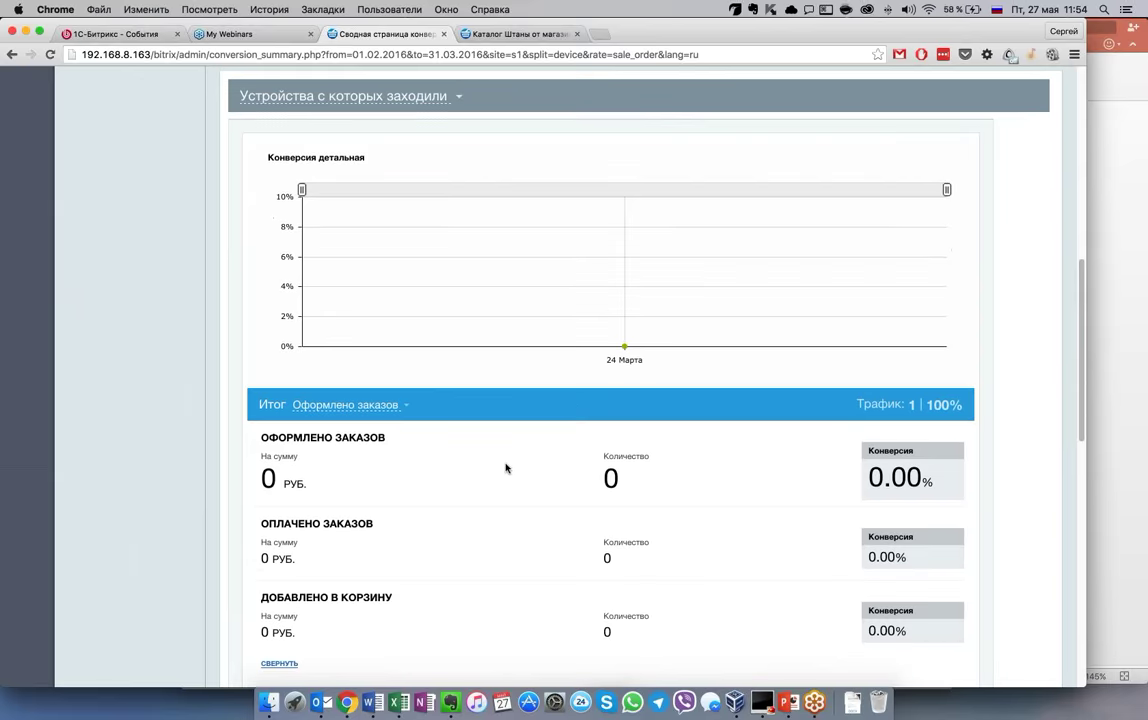
{"action": "scroll", "coordinate": [505, 467], "scroll_direction": "down", "scroll_amount": 8}
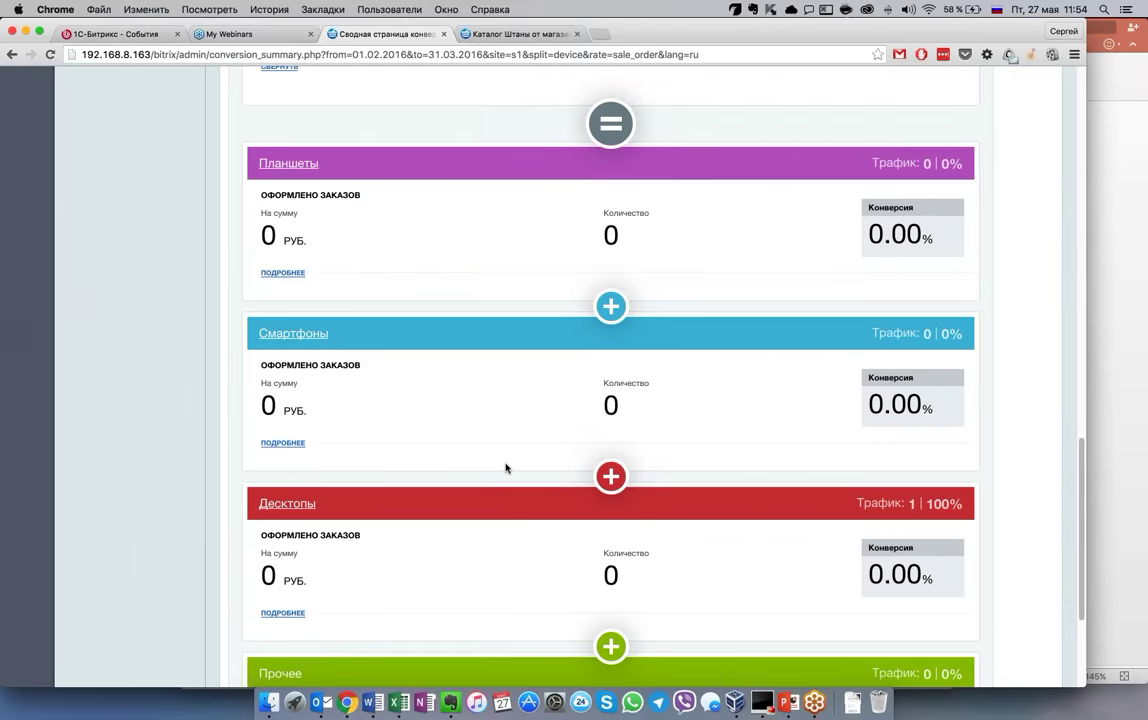
{"action": "scroll", "coordinate": [506, 467], "scroll_direction": "down", "scroll_amount": 3}
{"action": "scroll", "coordinate": [506, 467], "scroll_direction": "up", "scroll_amount": 3}
{"action": "scroll", "coordinate": [506, 467], "scroll_direction": "up", "scroll_amount": 7}
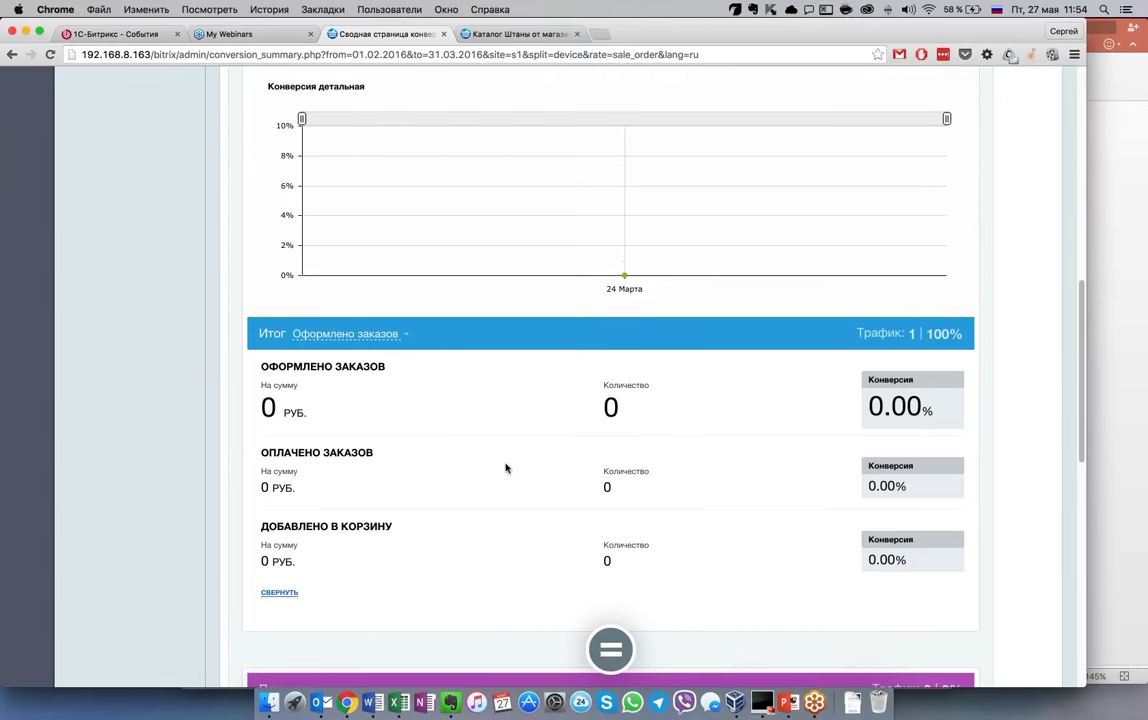
{"action": "scroll", "coordinate": [506, 467], "scroll_direction": "up", "scroll_amount": 3}
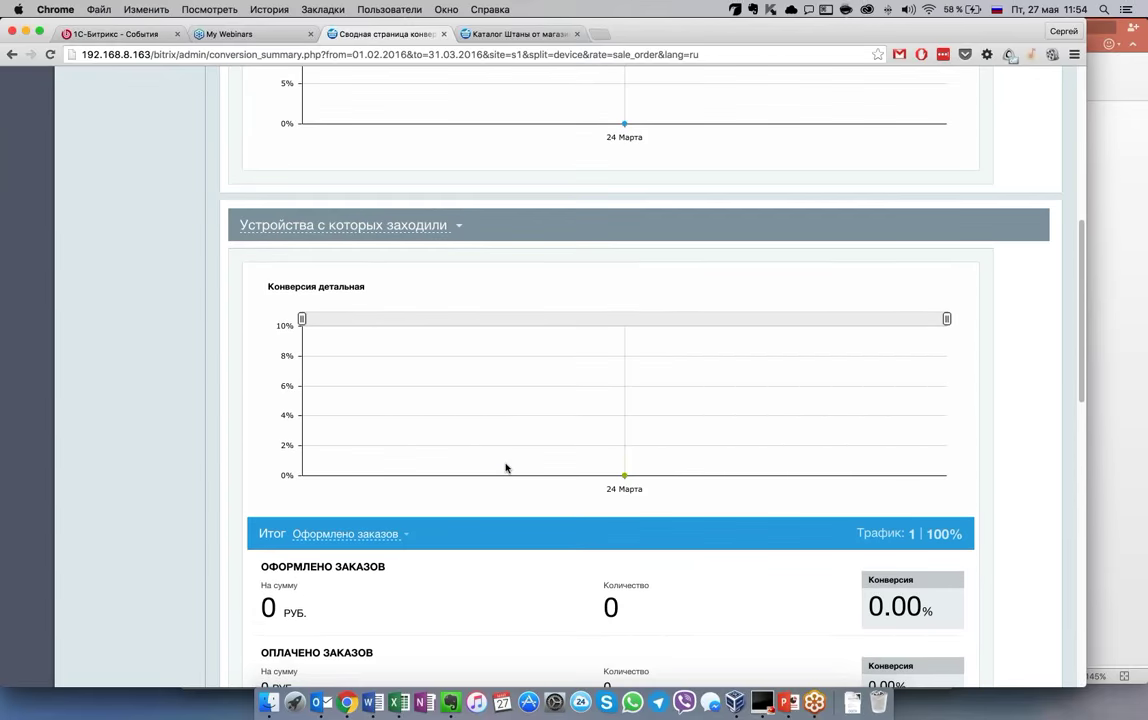
{"action": "scroll", "coordinate": [506, 467], "scroll_direction": "up", "scroll_amount": 6}
{"action": "scroll", "coordinate": [506, 467], "scroll_direction": "down", "scroll_amount": 4}
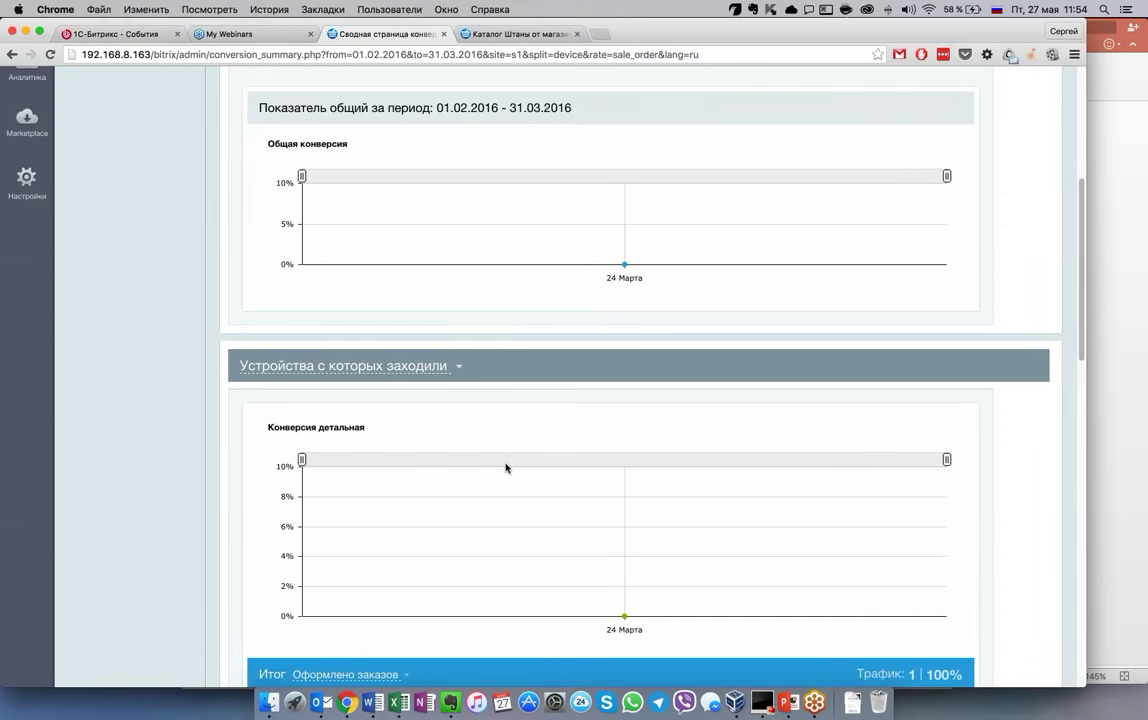
{"action": "scroll", "coordinate": [506, 467], "scroll_direction": "down", "scroll_amount": 3}
{"action": "scroll", "coordinate": [506, 467], "scroll_direction": "up", "scroll_amount": 2}
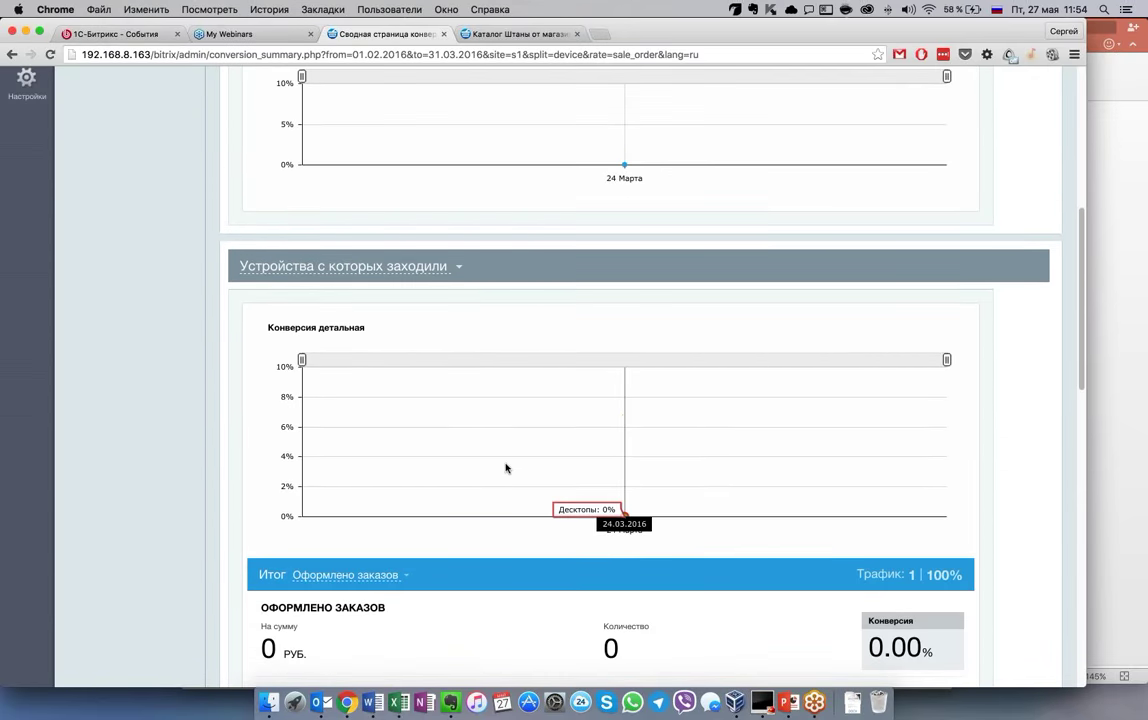
{"action": "scroll", "coordinate": [506, 467], "scroll_direction": "up", "scroll_amount": 6}
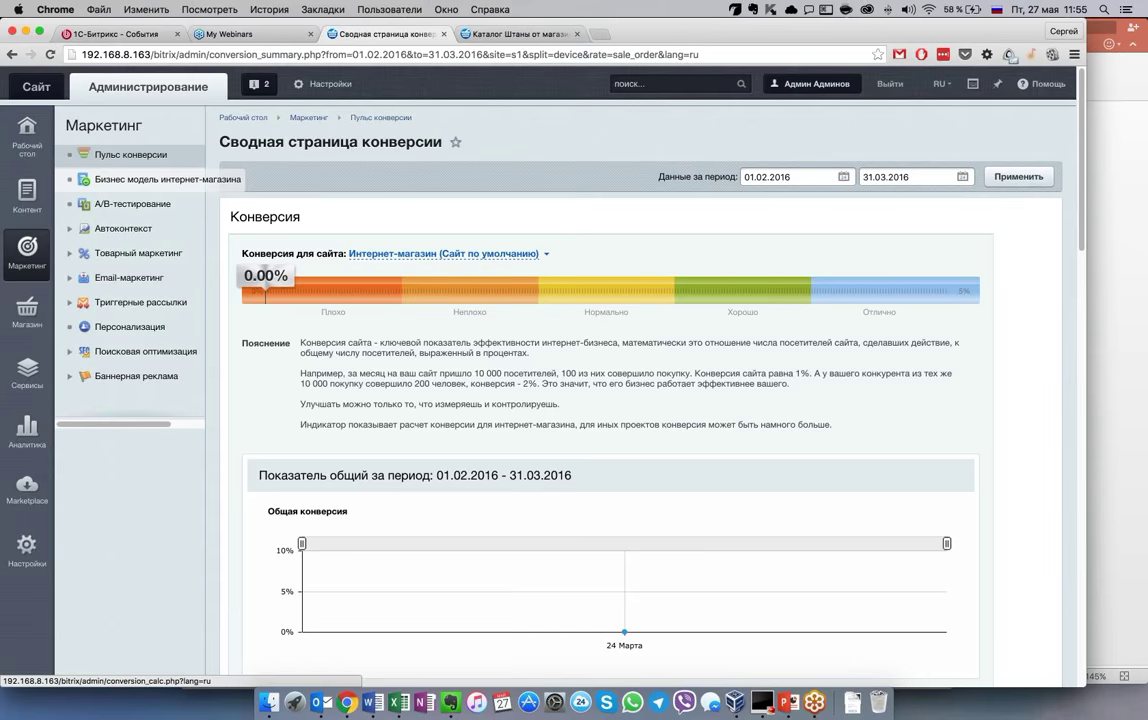
Open the 'Бизнес модель интернет-магазина' page and review its all-zero profitability figures
{"action": "left_click", "coordinate": [168, 179]}
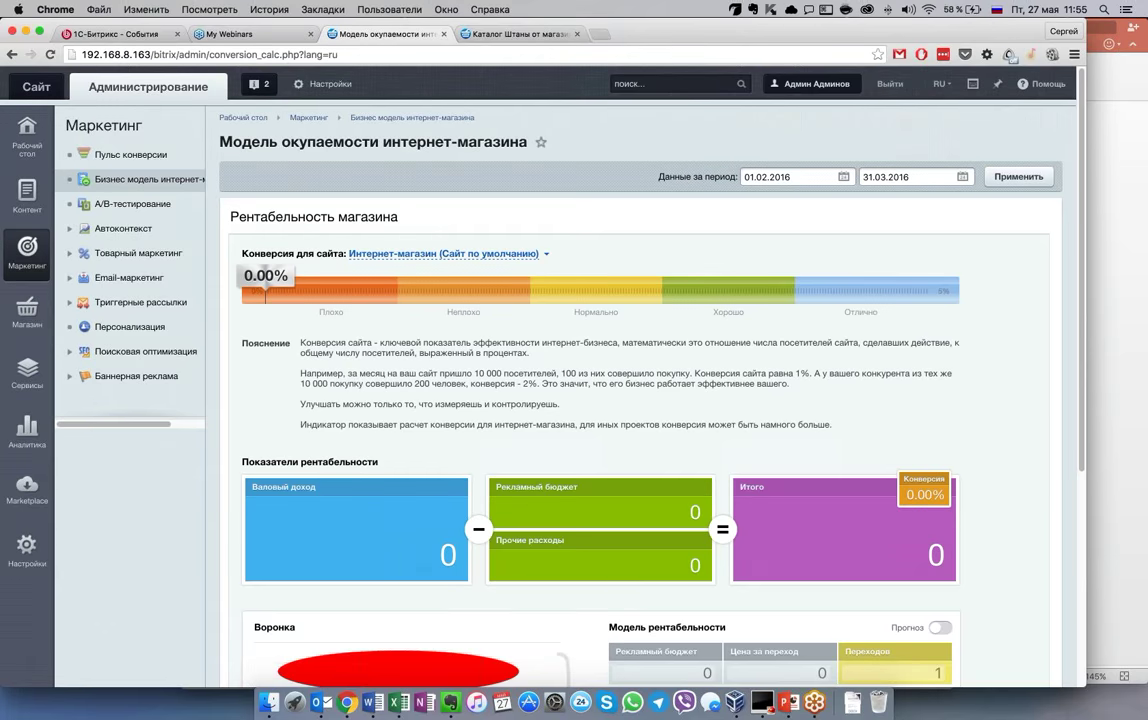
{"action": "scroll", "coordinate": [640, 400], "scroll_direction": "down", "scroll_amount": 3}
{"action": "scroll", "coordinate": [640, 400], "scroll_direction": "down", "scroll_amount": 1}
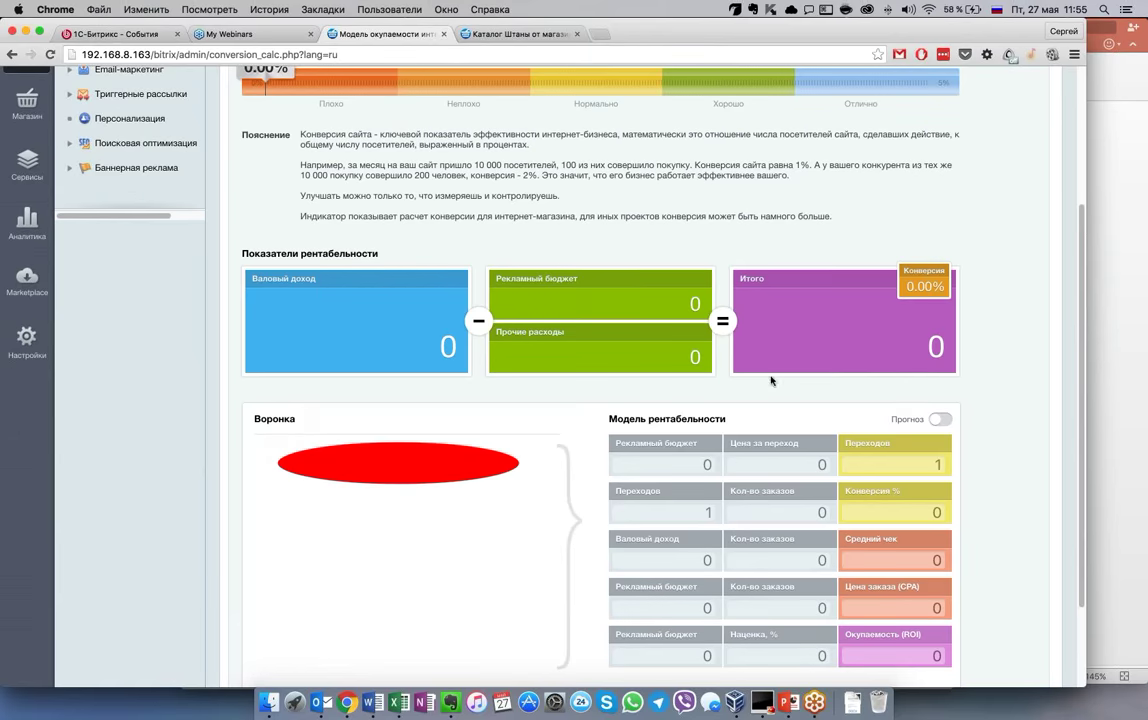
{"action": "scroll", "coordinate": [999, 364], "scroll_direction": "up", "scroll_amount": 4}
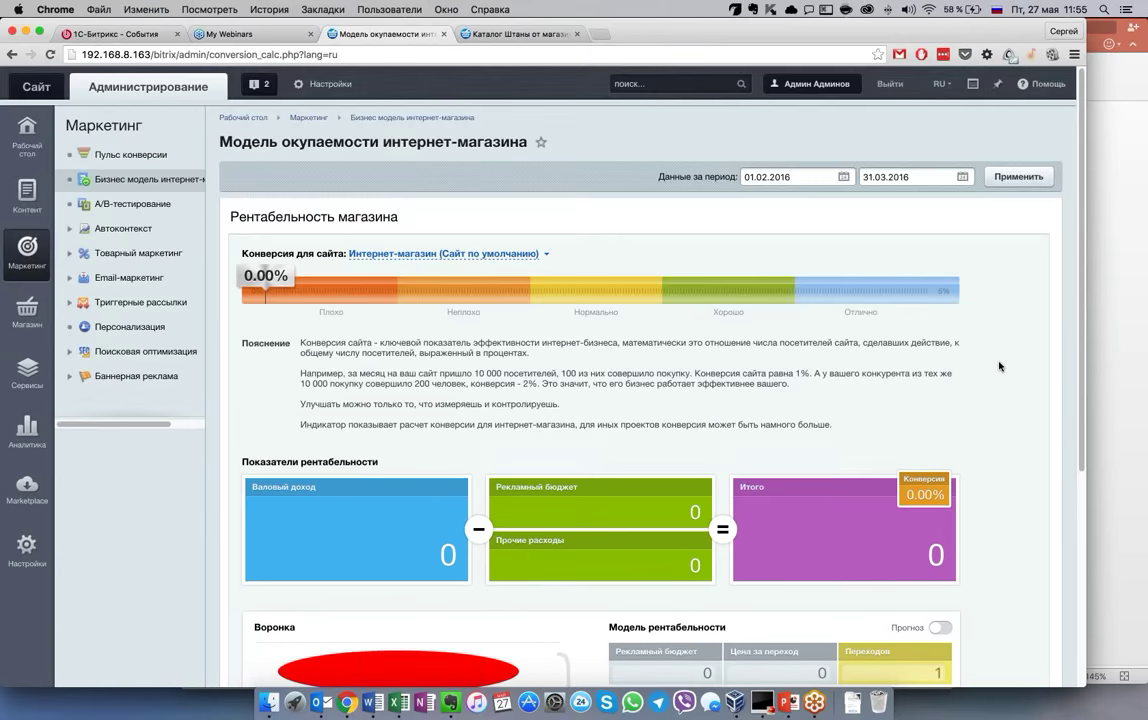
{"action": "scroll", "coordinate": [999, 366], "scroll_direction": "down", "scroll_amount": 1}
{"action": "scroll", "coordinate": [999, 366], "scroll_direction": "down", "scroll_amount": 1}
{"action": "scroll", "coordinate": [999, 366], "scroll_direction": "down", "scroll_amount": 5}
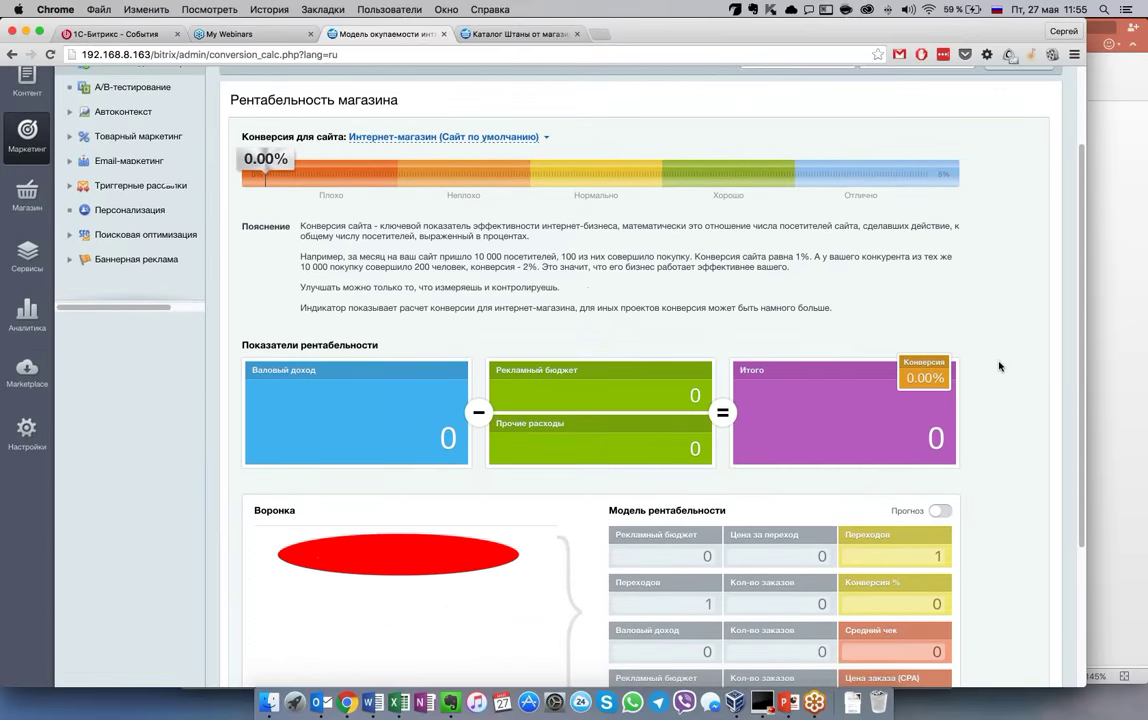
{"action": "scroll", "coordinate": [999, 366], "scroll_direction": "down", "scroll_amount": 3}
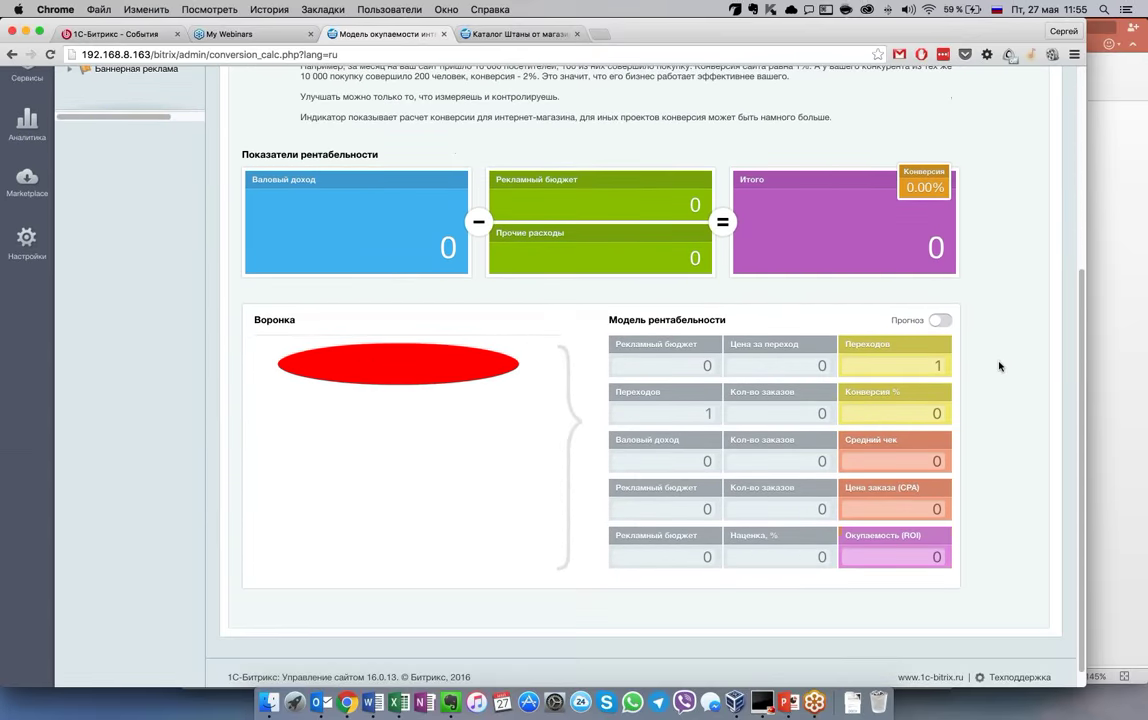
{"action": "scroll", "coordinate": [999, 366], "scroll_direction": "up", "scroll_amount": 2}
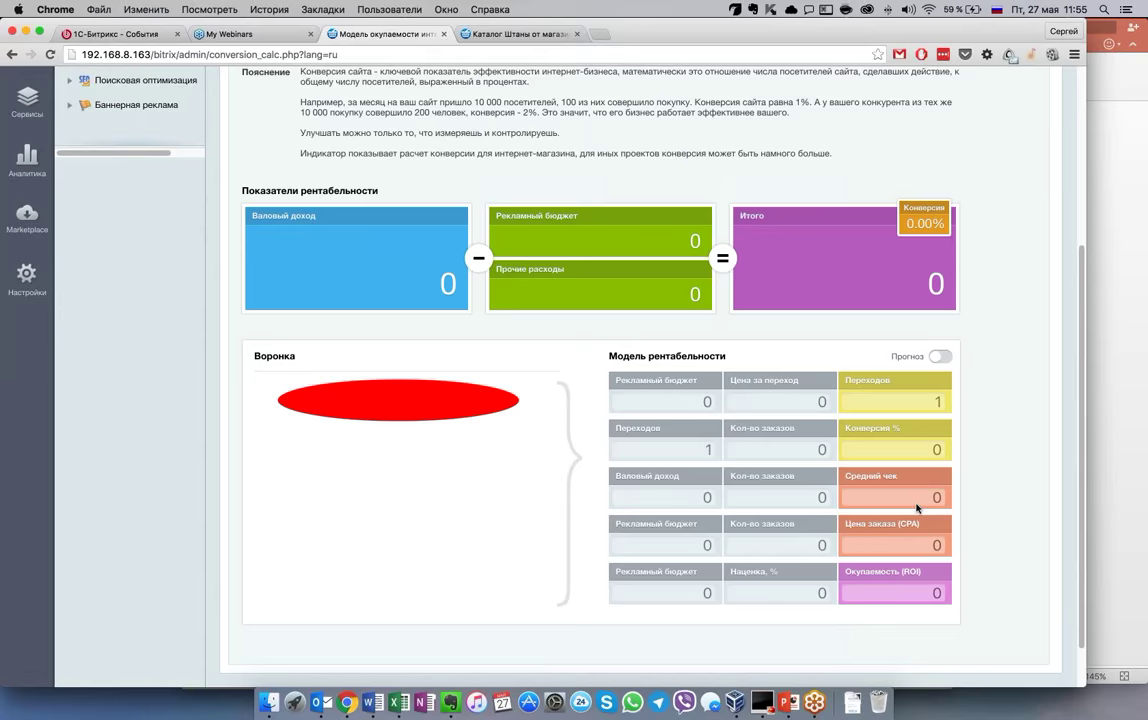
Present PowerPoint slide 19, the business-model slide, full-screen
{"action": "left_click", "coordinate": [787, 705]}
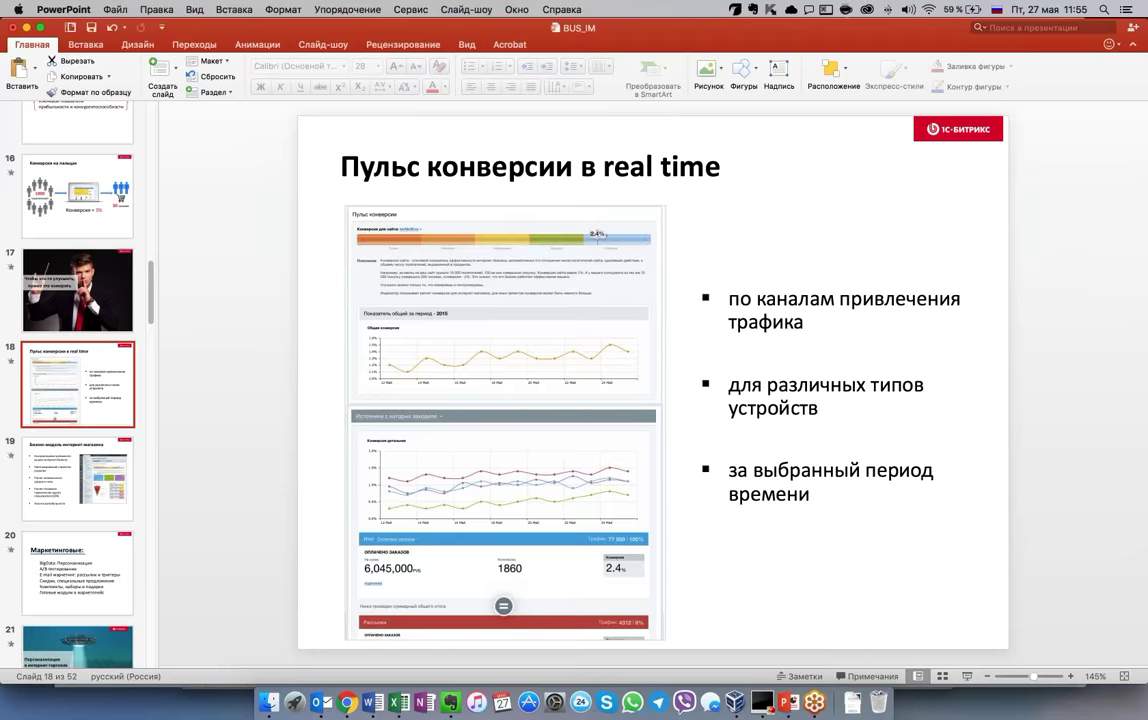
{"action": "left_click", "coordinate": [63, 492]}
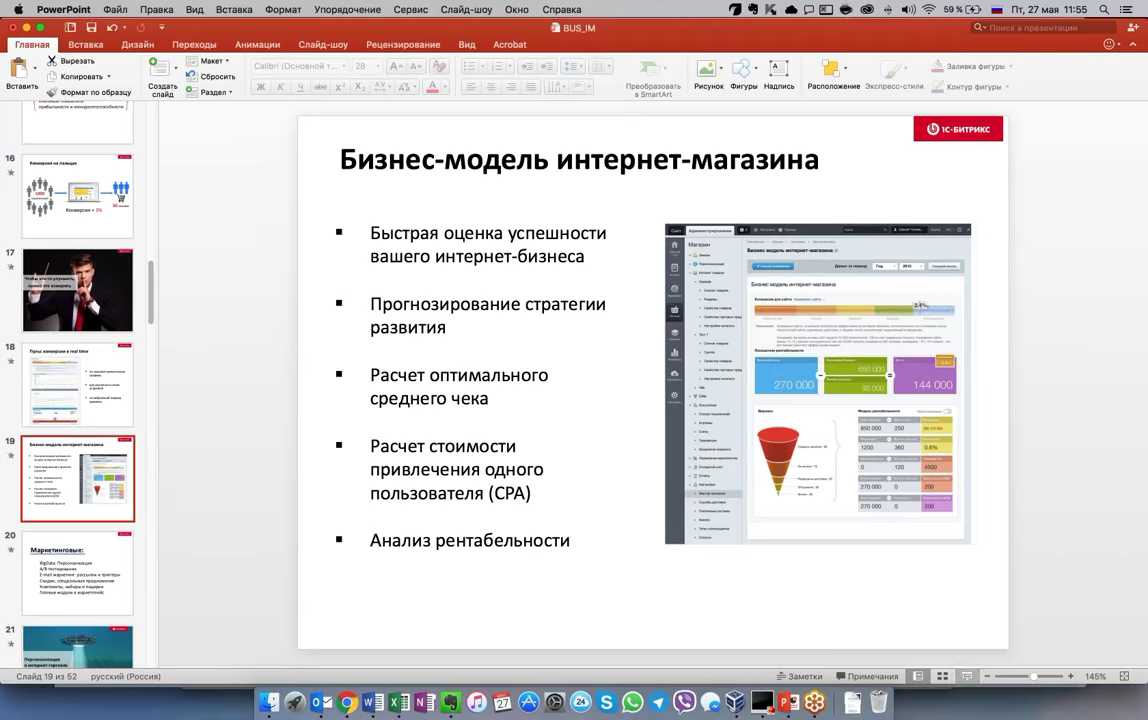
{"action": "left_click", "coordinate": [967, 677]}
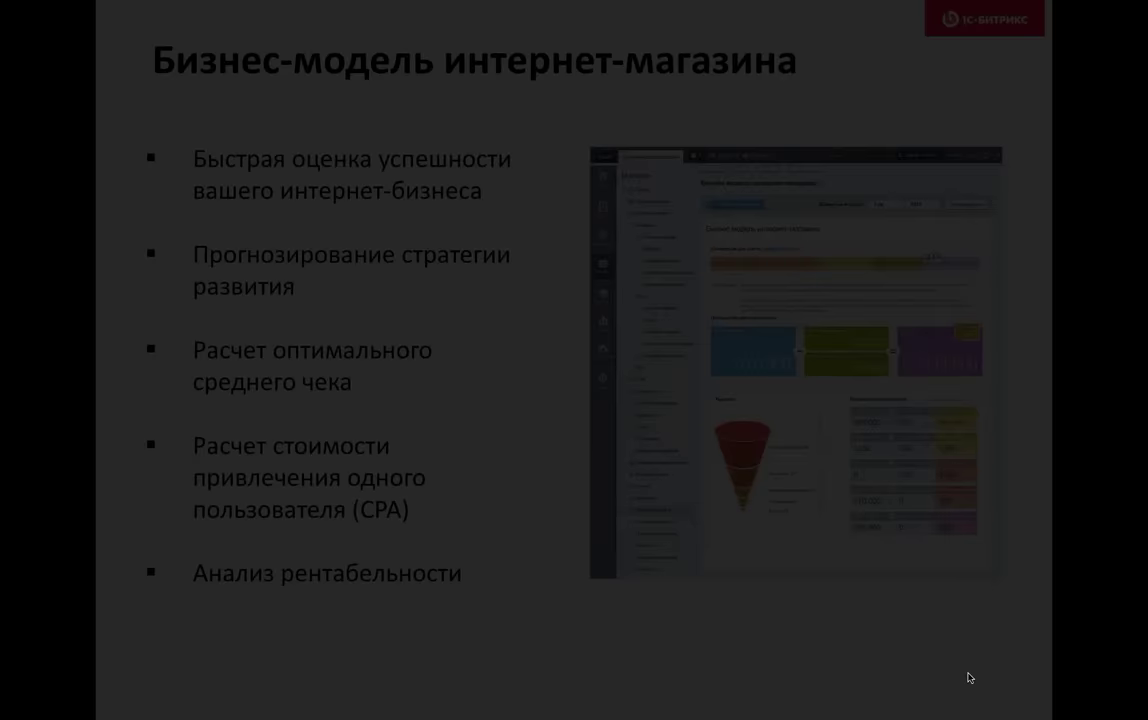
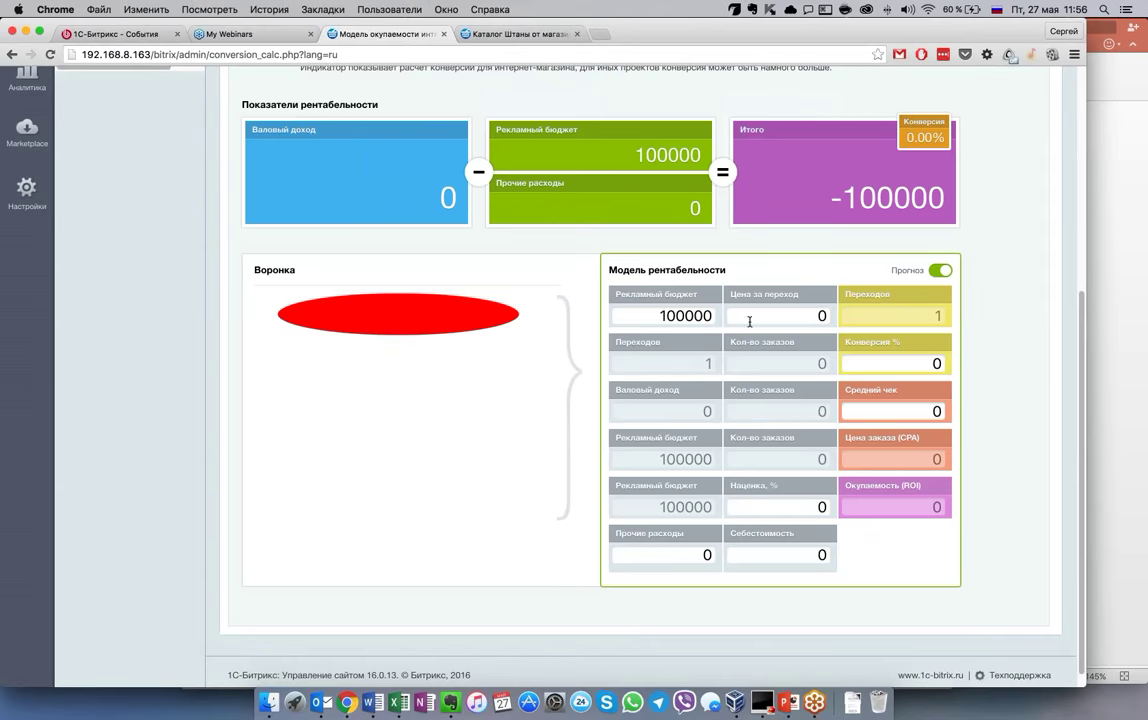
Enter a cost per click of 6 and a conversion rate of 2.6%
{"action": "left_click", "coordinate": [749, 321]}
{"action": "type", "text": "6"}
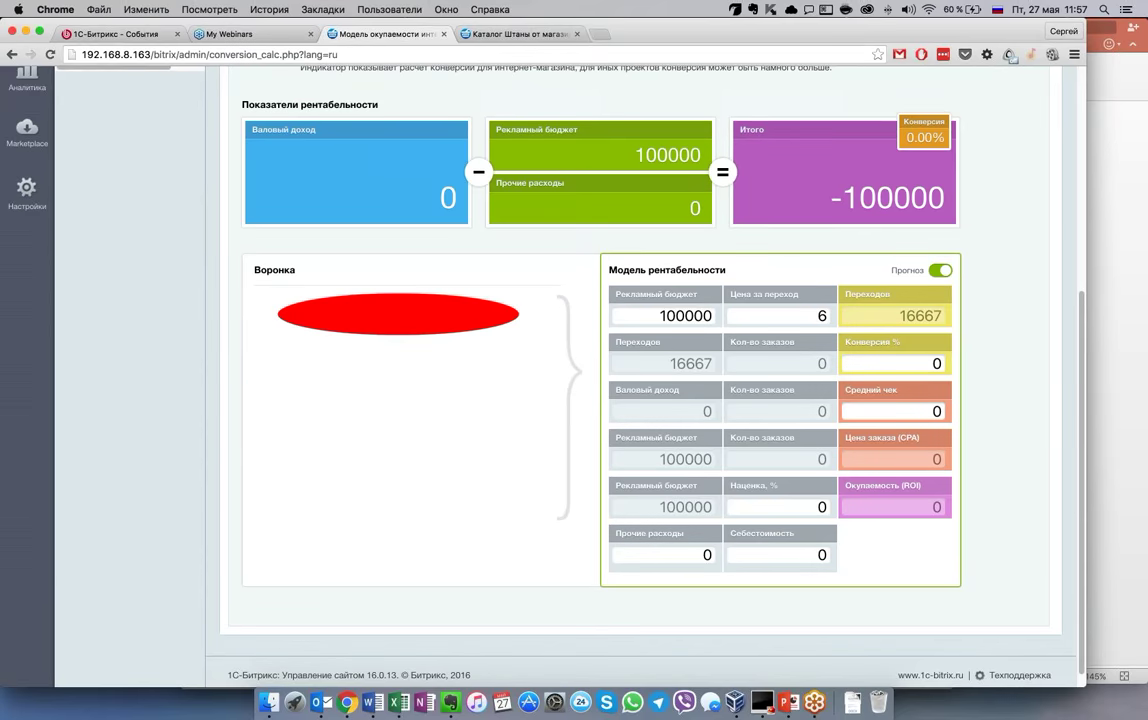
{"action": "scroll", "coordinate": [640, 380], "scroll_direction": "down", "scroll_amount": 1}
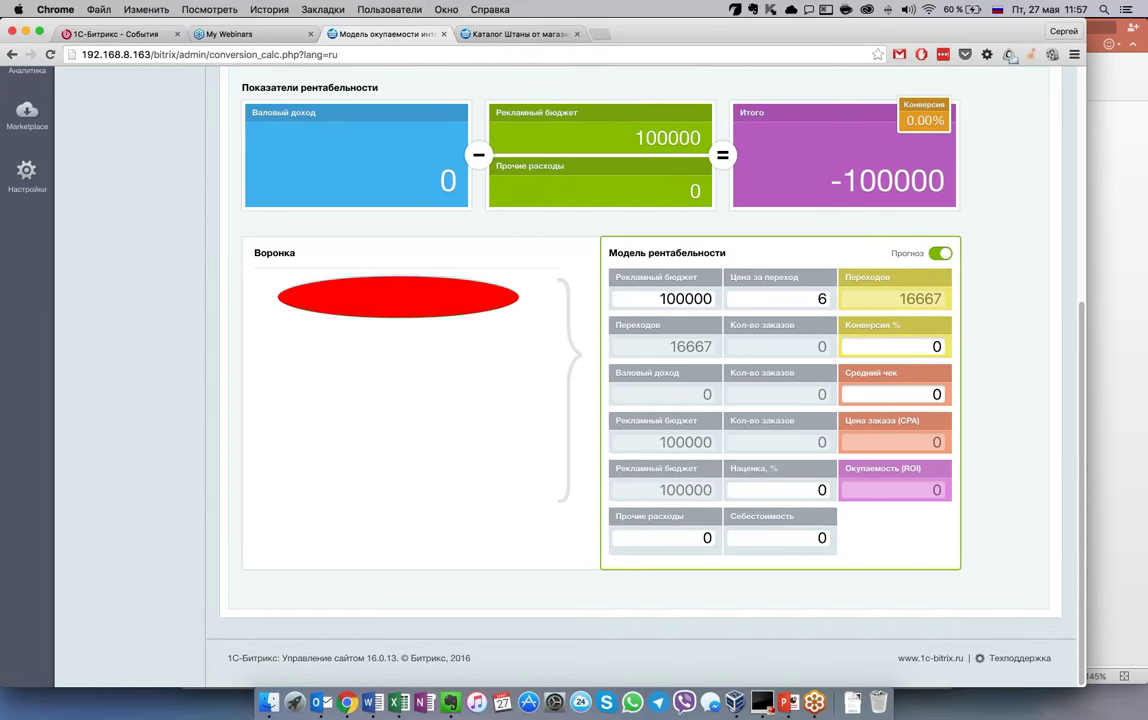
{"action": "key", "text": "Tab"}
{"action": "type", "text": "2"}
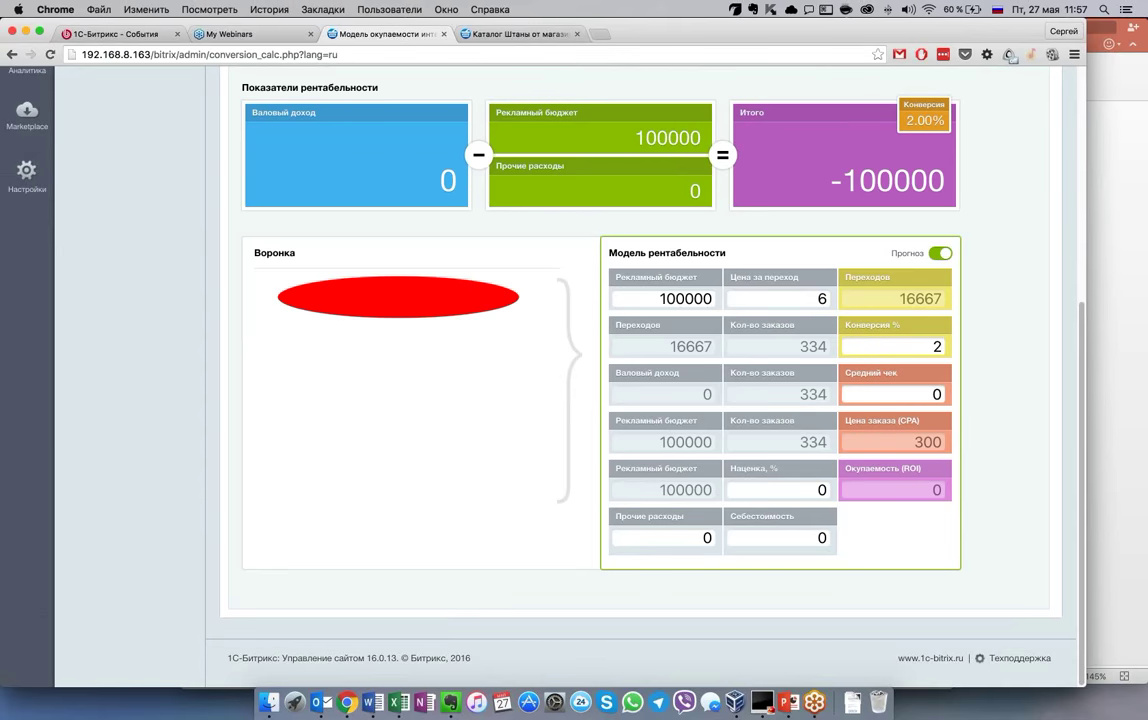
{"action": "type", "text": ".6"}
Set the average check to 1650, markup to 10% and other expenses to 35000
{"action": "left_click", "coordinate": [923, 396]}
{"action": "type", "text": "1500"}
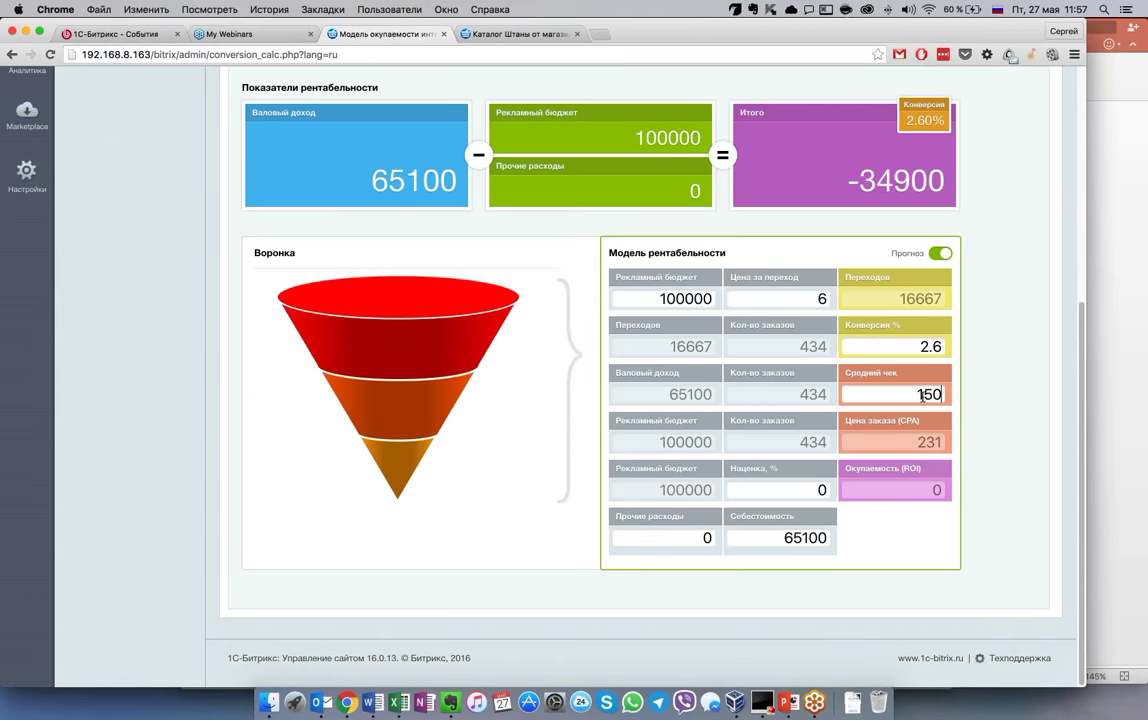
{"action": "left_click", "coordinate": [820, 489]}
{"action": "type", "text": "1"}
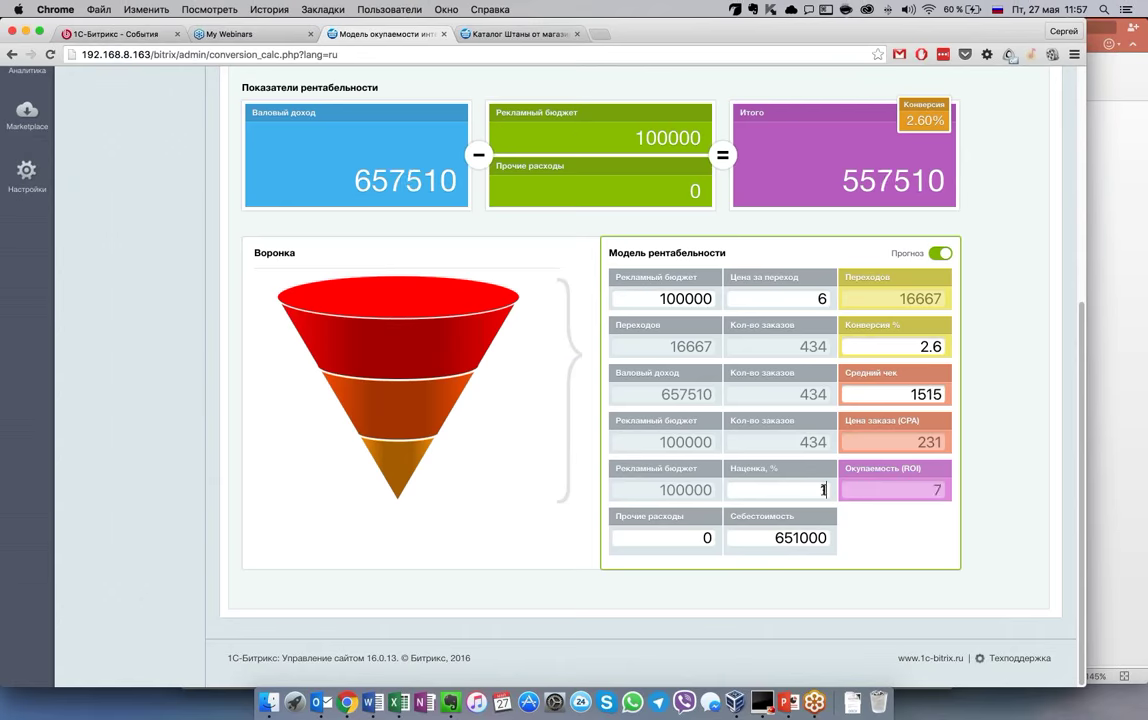
{"action": "type", "text": "0"}
{"action": "left_click_drag", "start_coordinate": [687, 535], "coordinate": [727, 535]}
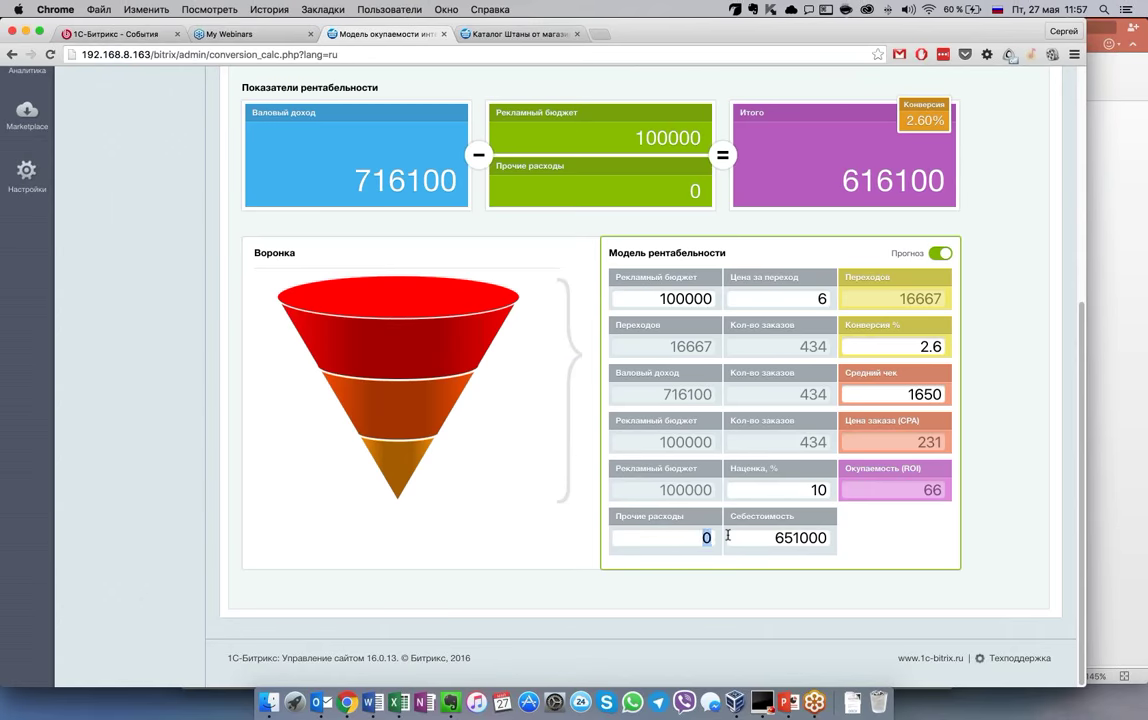
{"action": "type", "text": "35000"}
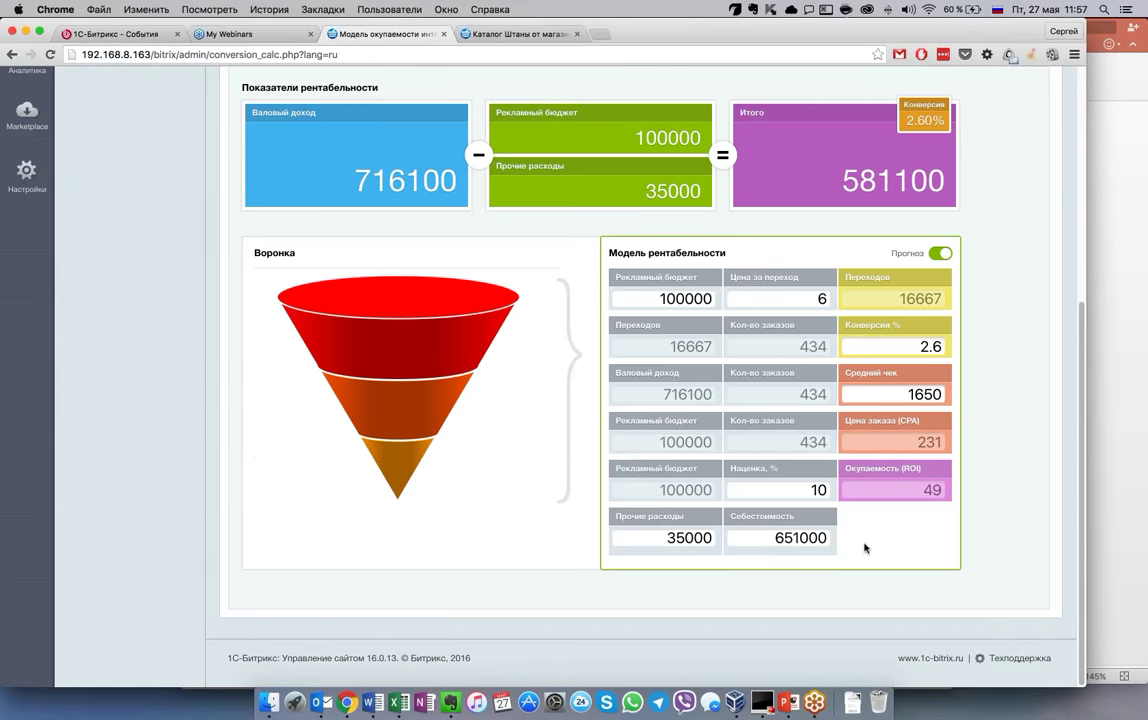
{"action": "scroll", "coordinate": [865, 548], "scroll_direction": "up", "scroll_amount": 1}
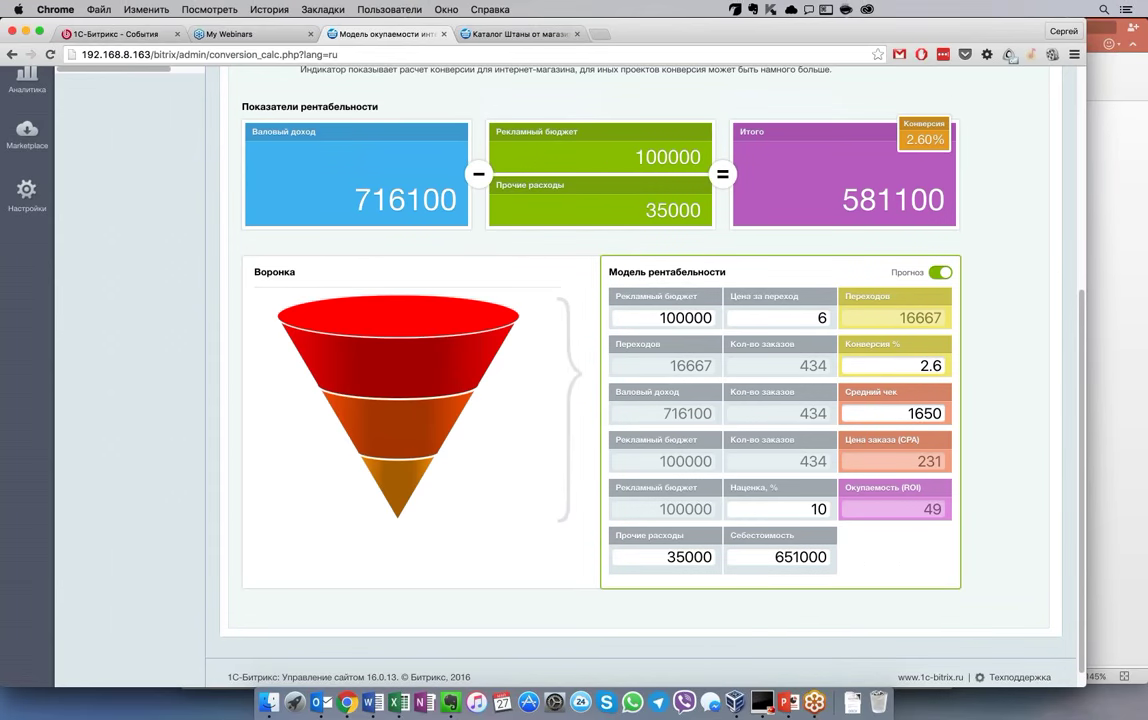
Try different average check values and change the conversion rate's decimal digit to 7
{"action": "left_click", "coordinate": [821, 317]}
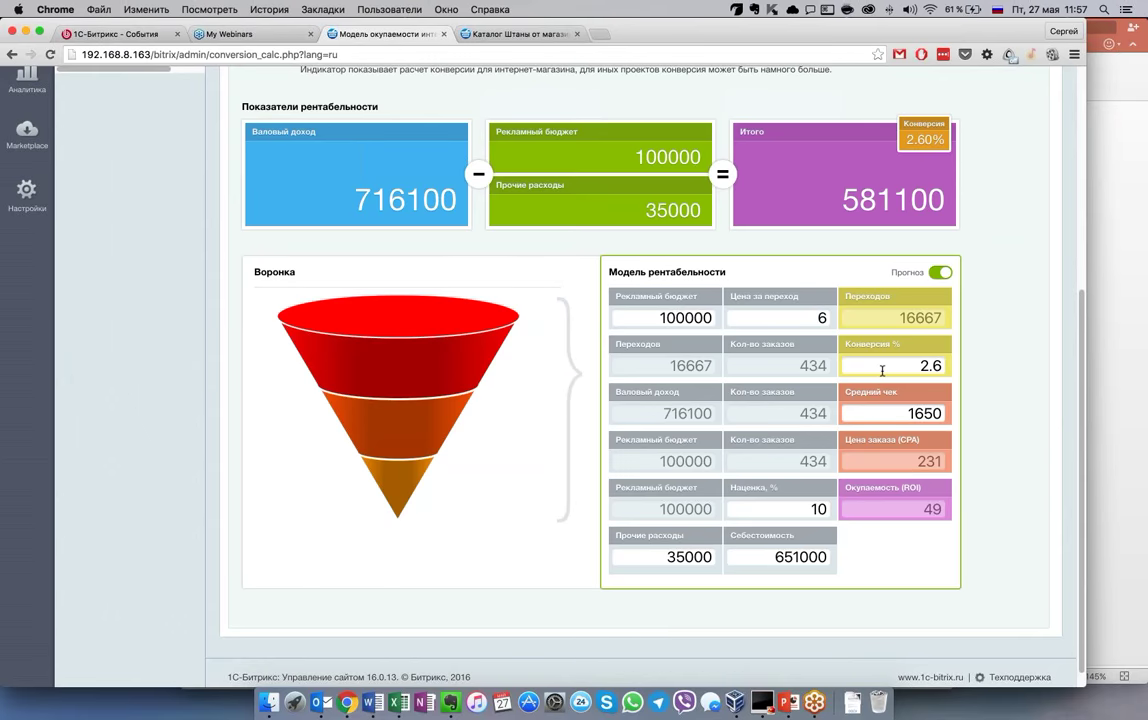
{"action": "key", "text": "Tab"}
{"action": "type", "text": "1150"}
{"action": "left_click", "coordinate": [922, 413]}
{"action": "key", "text": "BackSpace"}
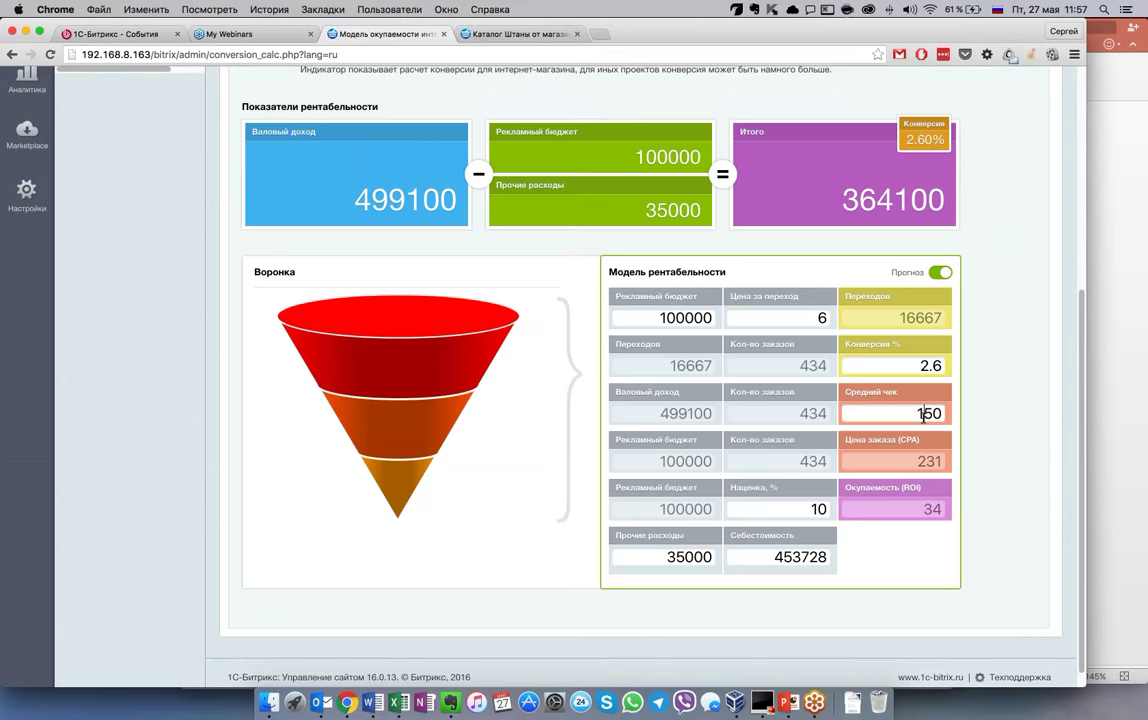
{"action": "type", "text": "6"}
{"action": "key", "text": "BackSpace"}
{"action": "type", "text": "7"}
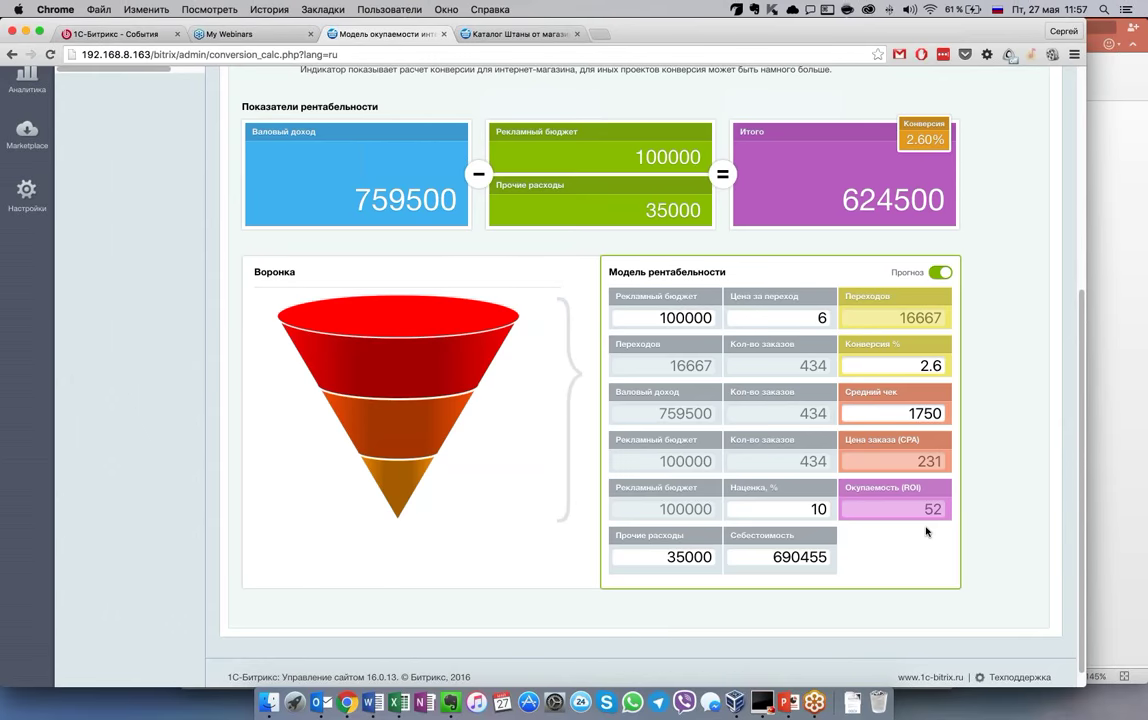
{"action": "left_click_drag", "start_coordinate": [934, 366], "coordinate": [941, 365]}
{"action": "type", "text": "7"}
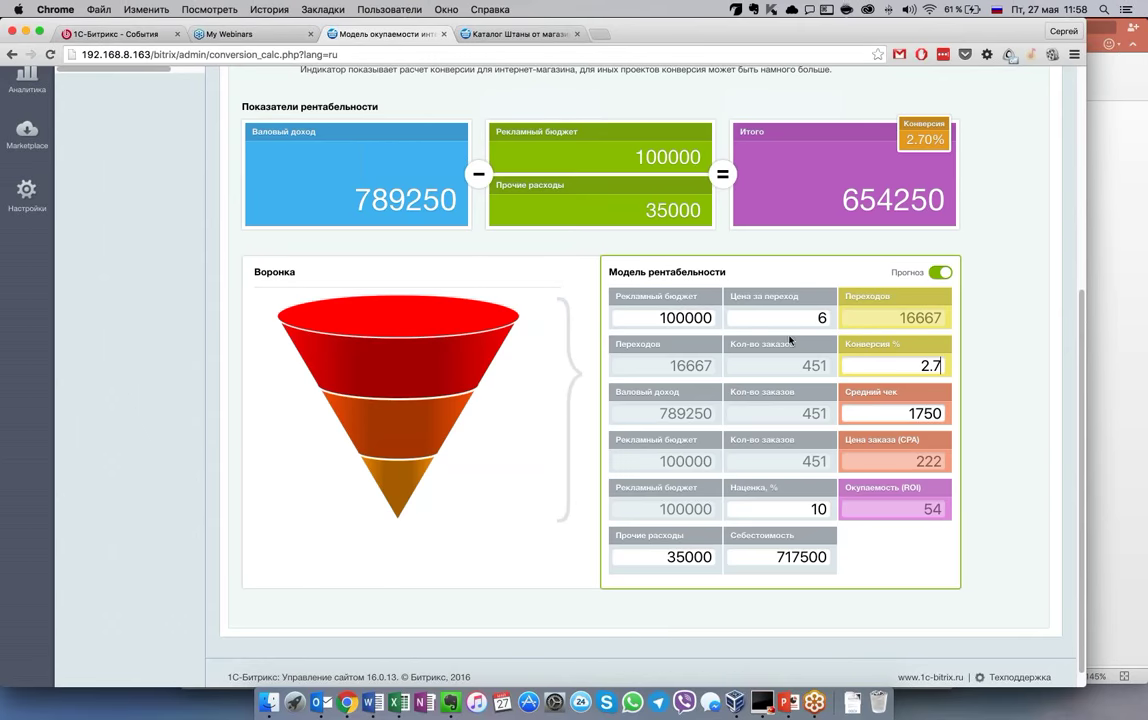
Raise the advertising budget to 500000 and try a cost per click of 9
{"action": "left_click", "coordinate": [667, 318]}
{"action": "key", "text": "BackSpace"}
{"action": "type", "text": "5"}
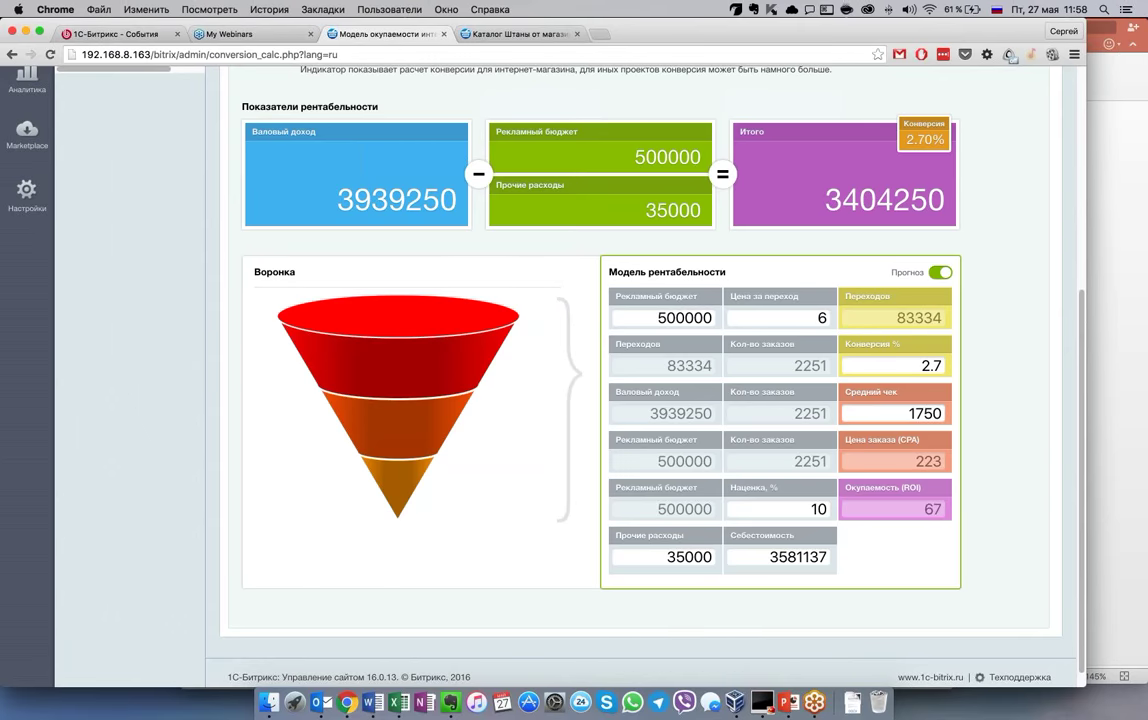
{"action": "double_click", "coordinate": [826, 318]}
{"action": "type", "text": "9"}
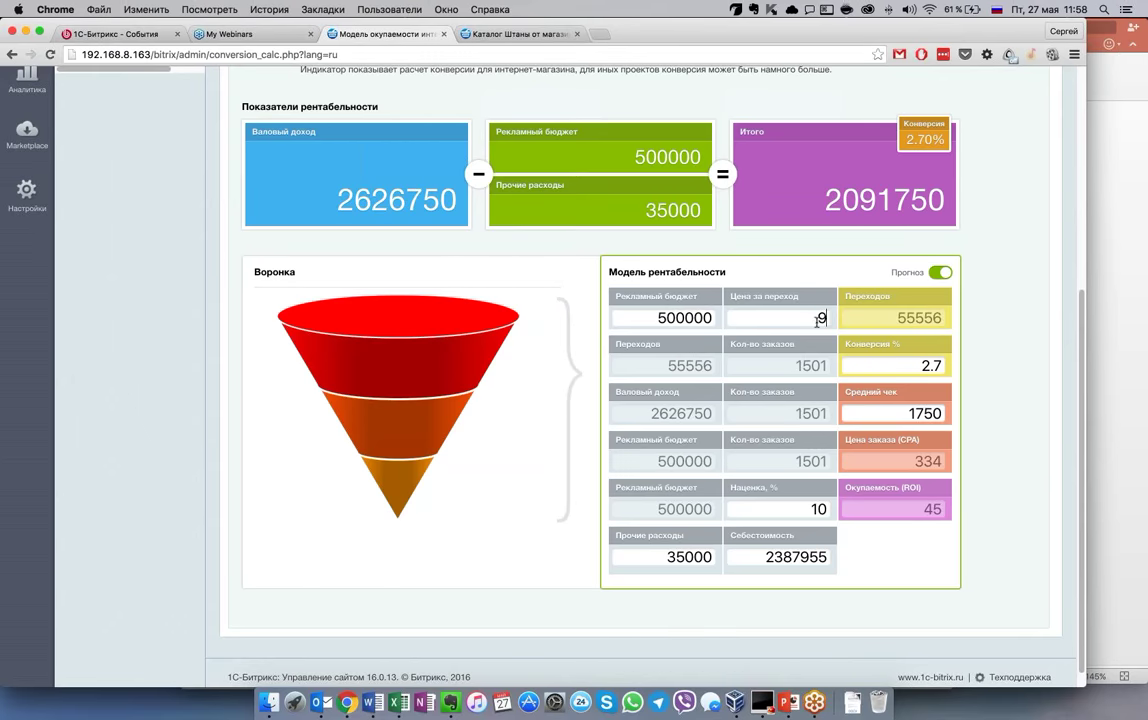
{"action": "double_click", "coordinate": [826, 318]}
Adjust the conversion rate's whole digit and set the average check to 1050
{"action": "left_click", "coordinate": [905, 551]}
{"action": "key", "text": "BackSpace"}
{"action": "type", "text": "1"}
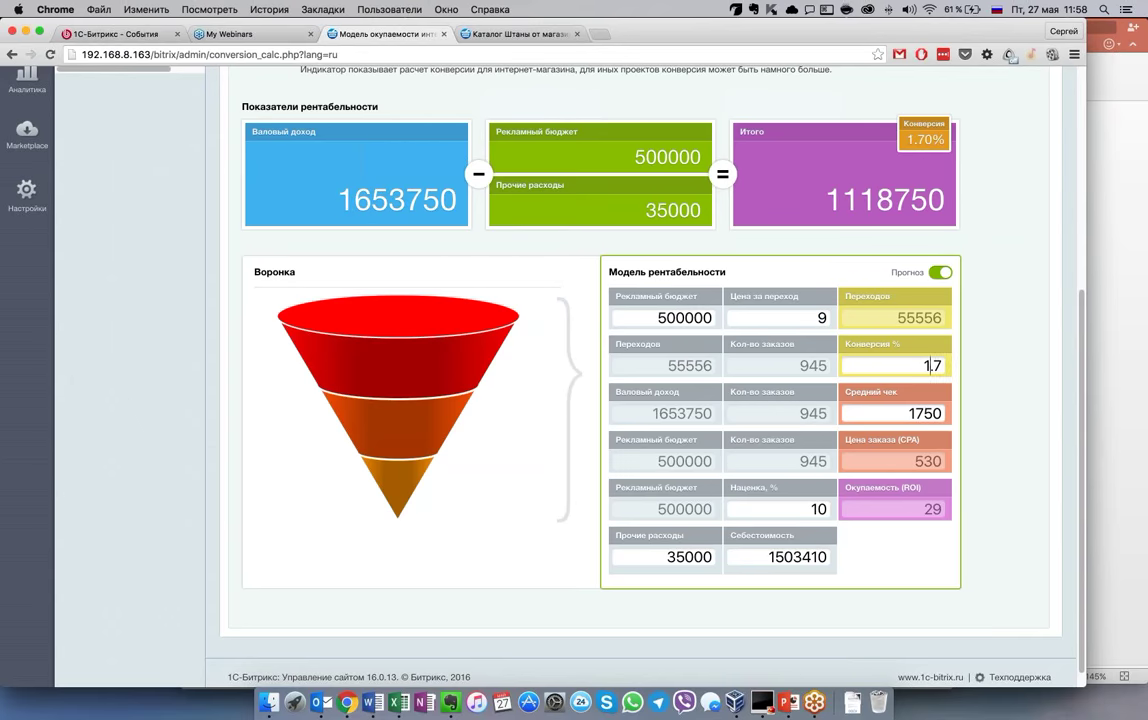
{"action": "left_click", "coordinate": [913, 414]}
{"action": "key", "text": "BackSpace"}
{"action": "type", "text": "0"}
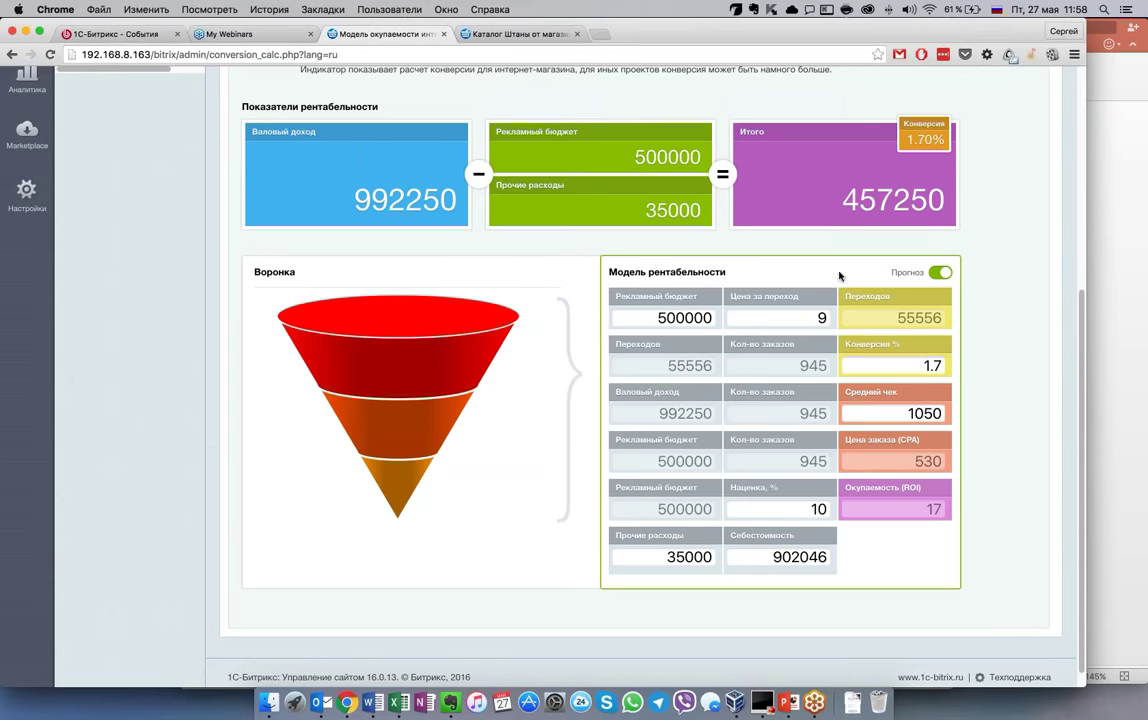
Set the cost per click to 15 and the conversion rate to 0.7%
{"action": "double_click", "coordinate": [815, 318]}
{"action": "type", "text": "15"}
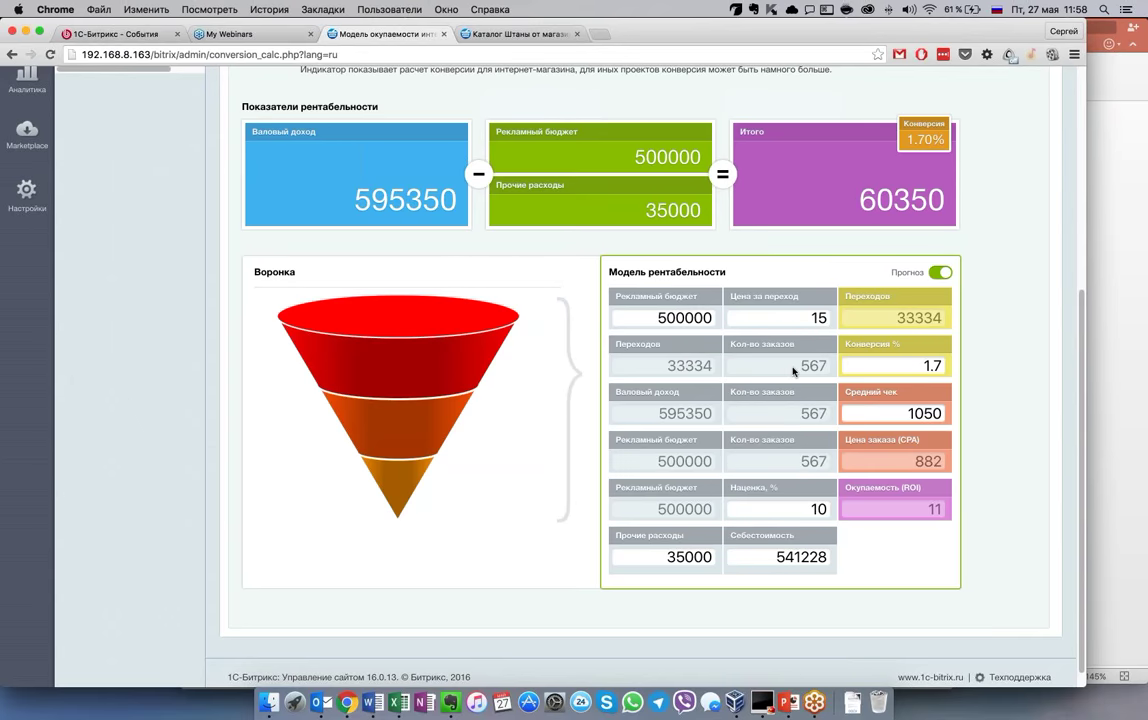
{"action": "double_click", "coordinate": [925, 366]}
{"action": "type", "text": "0.7"}
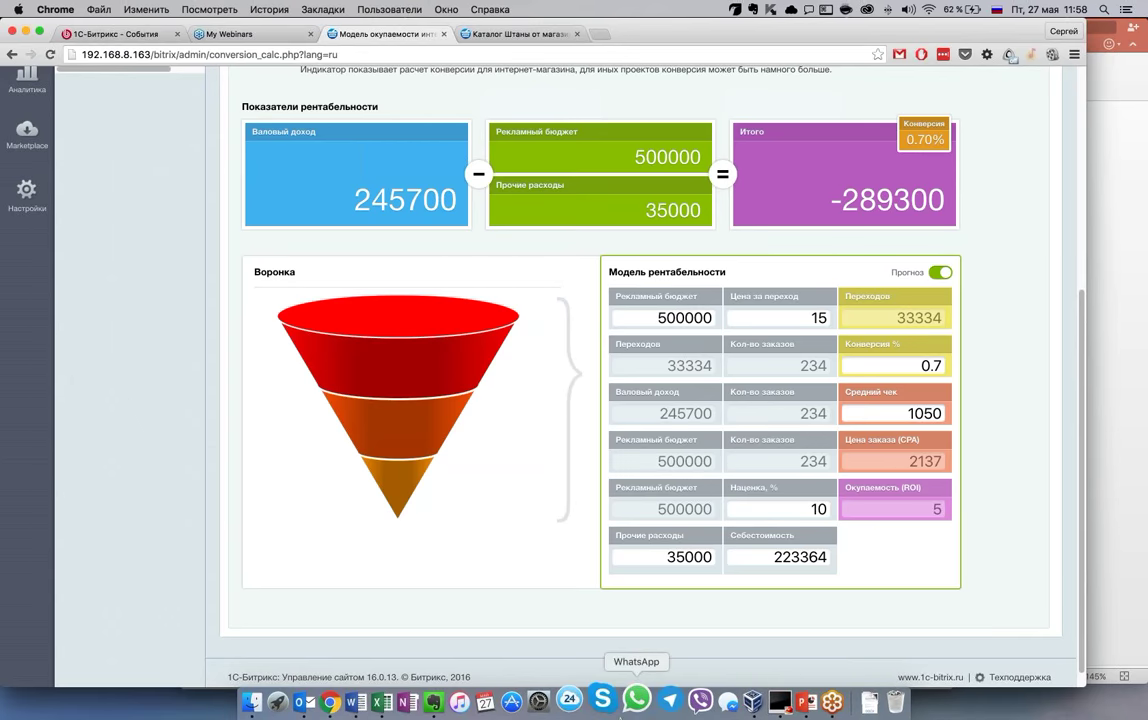
{"action": "scroll", "coordinate": [979, 490], "scroll_direction": "down", "scroll_amount": 2}
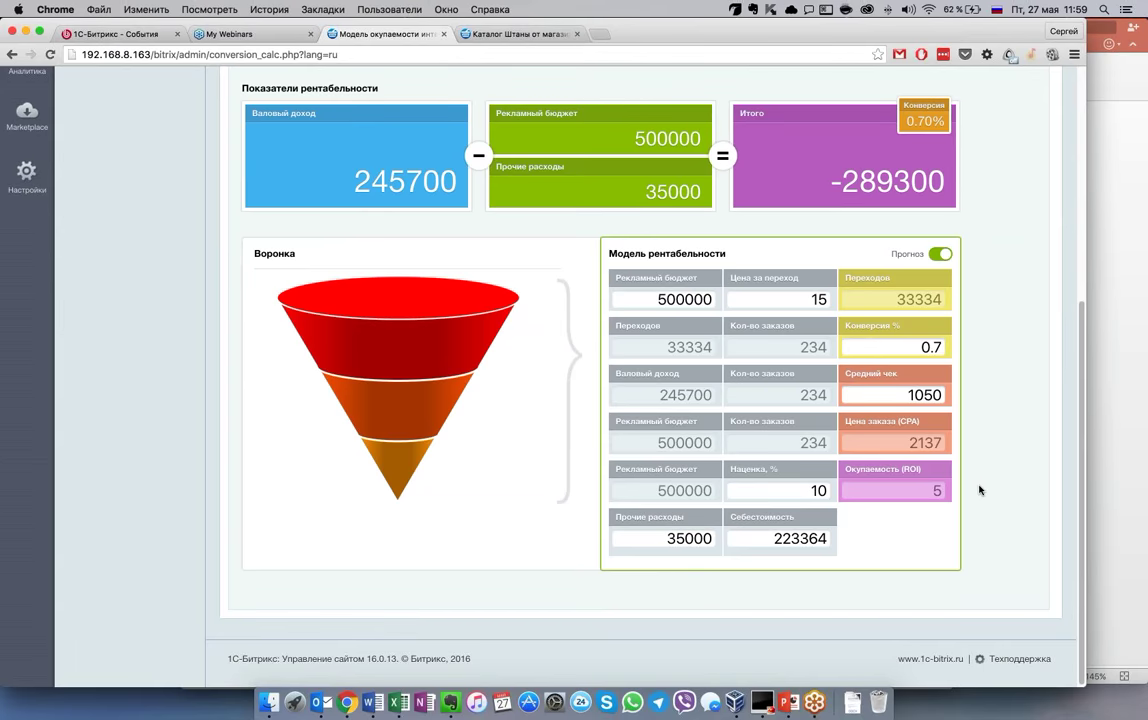
{"action": "key", "text": "Tab"}
{"action": "key", "text": "Tab"}
Scroll to the top of the payback model to show its title, period and 0.70% conversion bar
{"action": "left_click", "coordinate": [803, 488]}
{"action": "scroll", "coordinate": [894, 594], "scroll_direction": "up", "scroll_amount": 5}
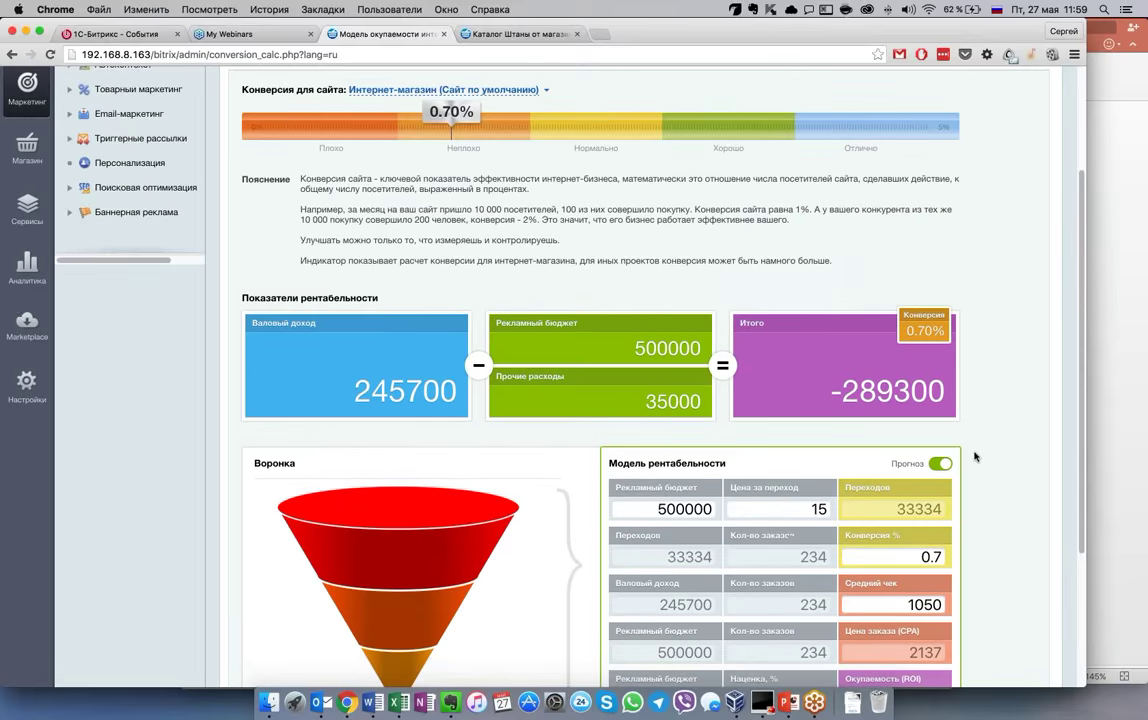
{"action": "scroll", "coordinate": [975, 457], "scroll_direction": "up", "scroll_amount": 4}
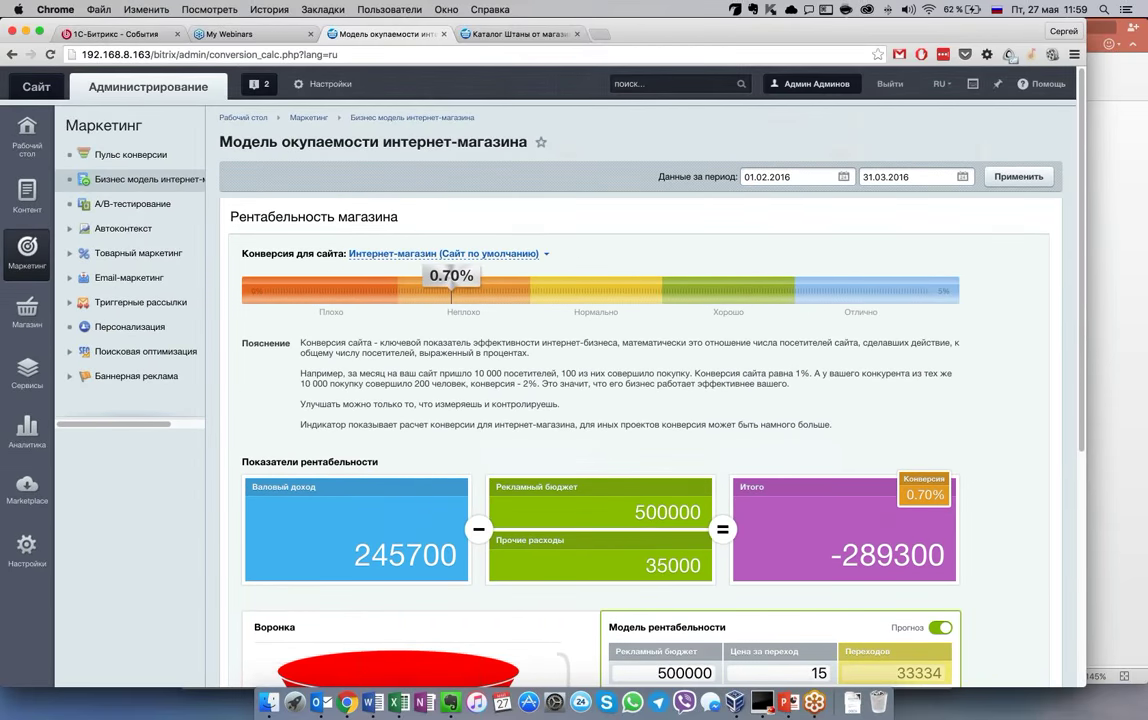
{"action": "scroll", "coordinate": [640, 400], "scroll_direction": "down", "scroll_amount": 2}
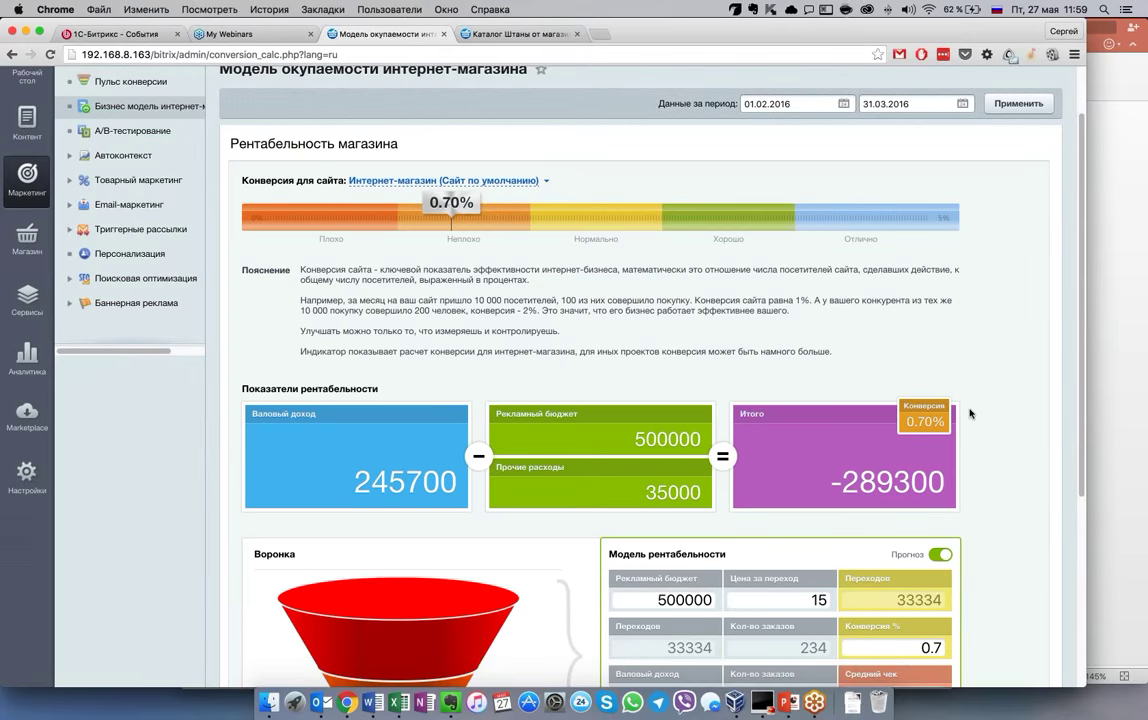
{"action": "scroll", "coordinate": [436, 418], "scroll_direction": "up", "scroll_amount": 2}
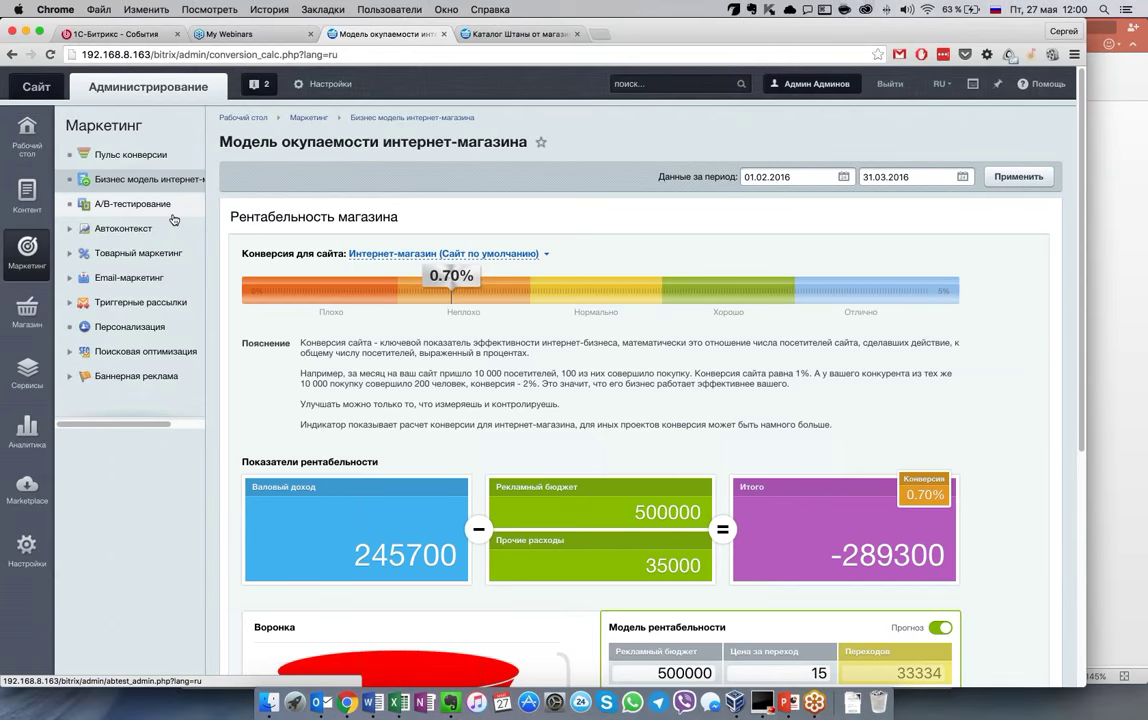
Browse the store's Штаны catalog page, then return to the Модель окупаемости tab
{"action": "key", "text": "ctrl+Tab"}
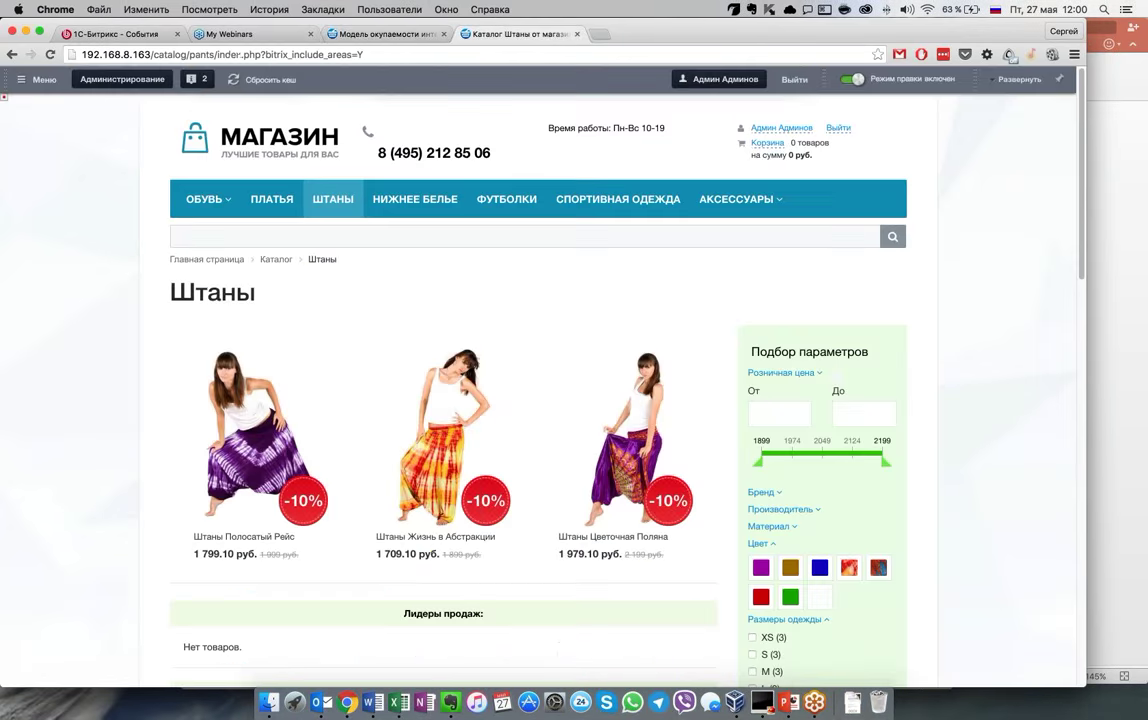
{"action": "scroll", "coordinate": [630, 430], "scroll_direction": "down", "scroll_amount": 5}
{"action": "scroll", "coordinate": [630, 430], "scroll_direction": "up", "scroll_amount": 4}
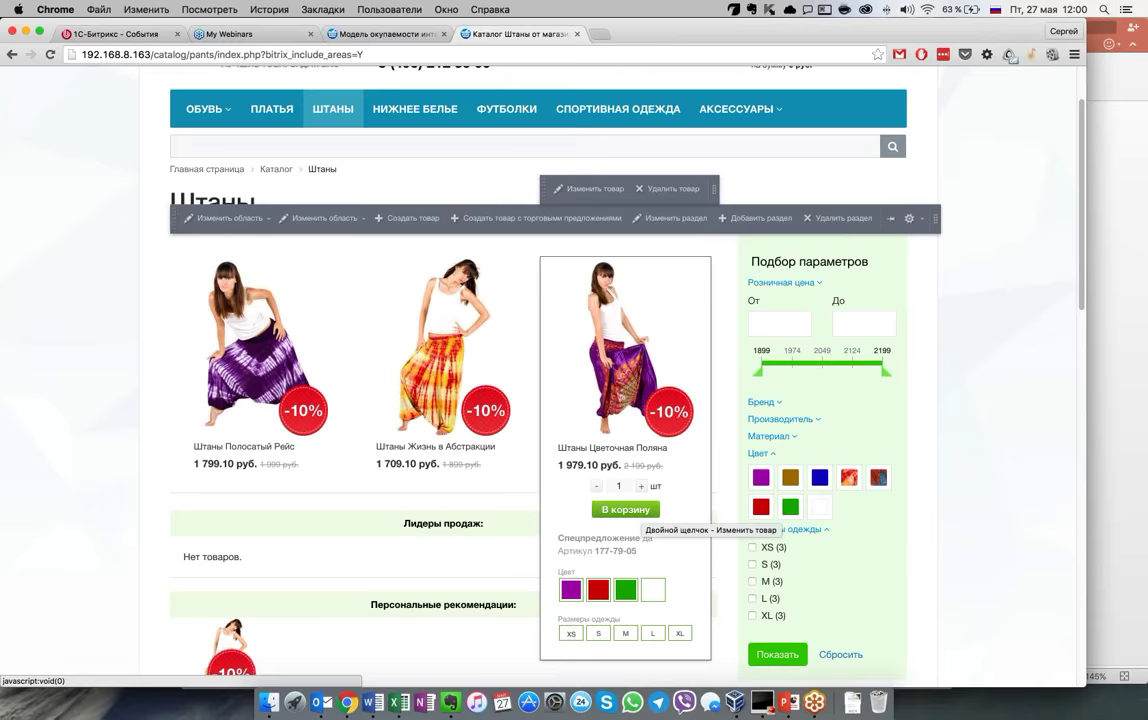
{"action": "scroll", "coordinate": [1008, 510], "scroll_direction": "down", "scroll_amount": 1}
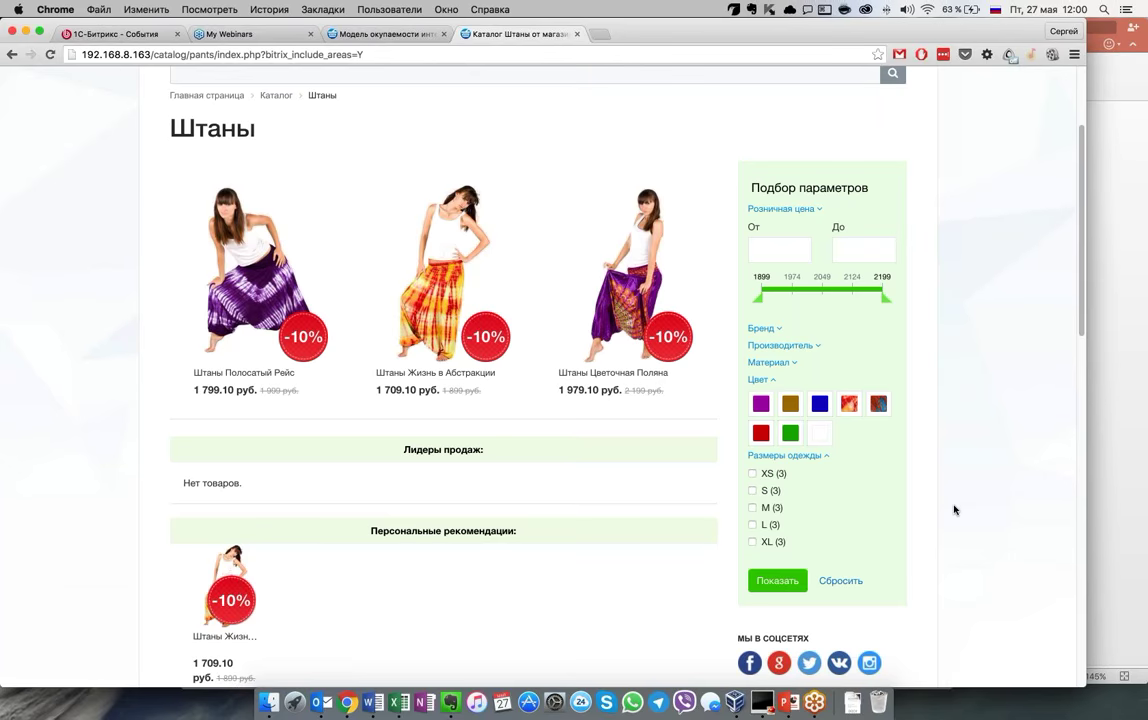
{"action": "scroll", "coordinate": [992, 469], "scroll_direction": "up", "scroll_amount": 3}
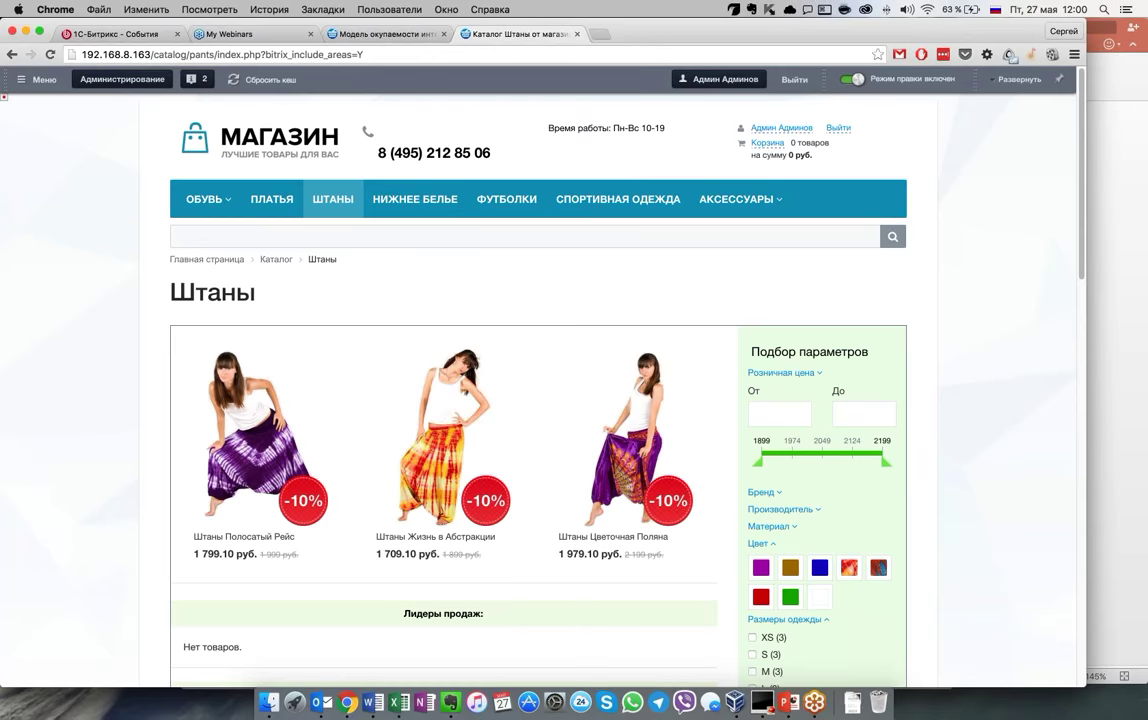
{"action": "scroll", "coordinate": [440, 400], "scroll_direction": "down", "scroll_amount": 2}
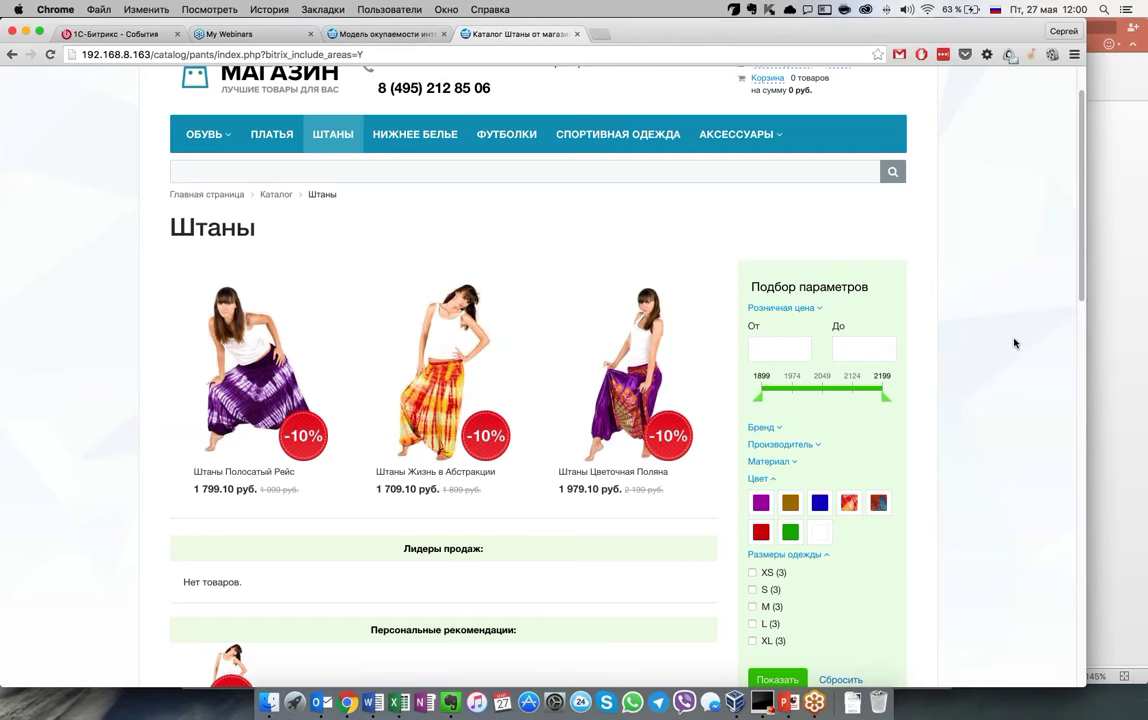
{"action": "scroll", "coordinate": [1014, 343], "scroll_direction": "up", "scroll_amount": 2}
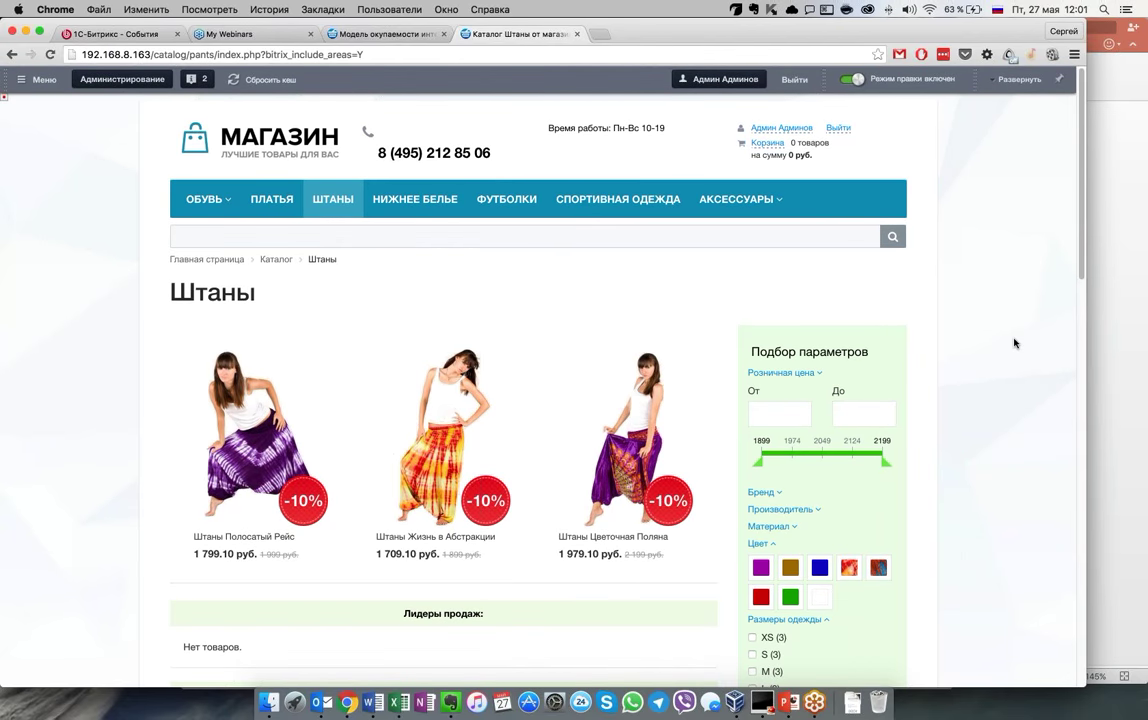
{"action": "left_click", "coordinate": [395, 35]}
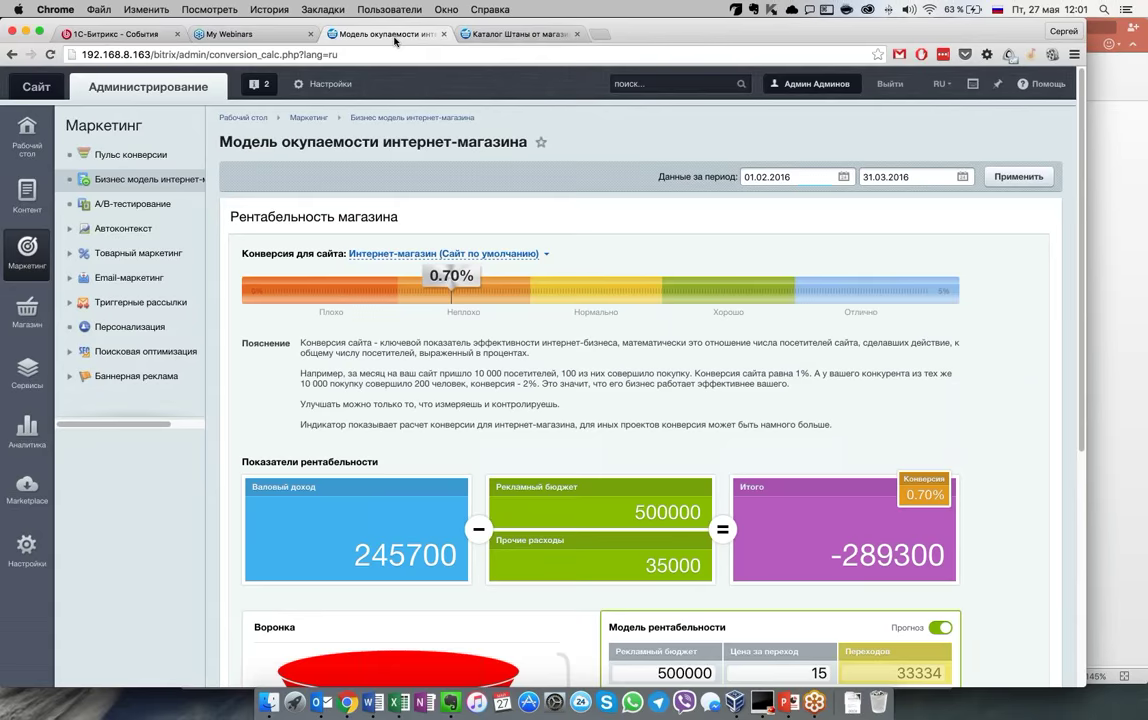
Go to A/B-тестирование, review the test templates and open Детальная карточка товара for editing
{"action": "left_click", "coordinate": [133, 203]}
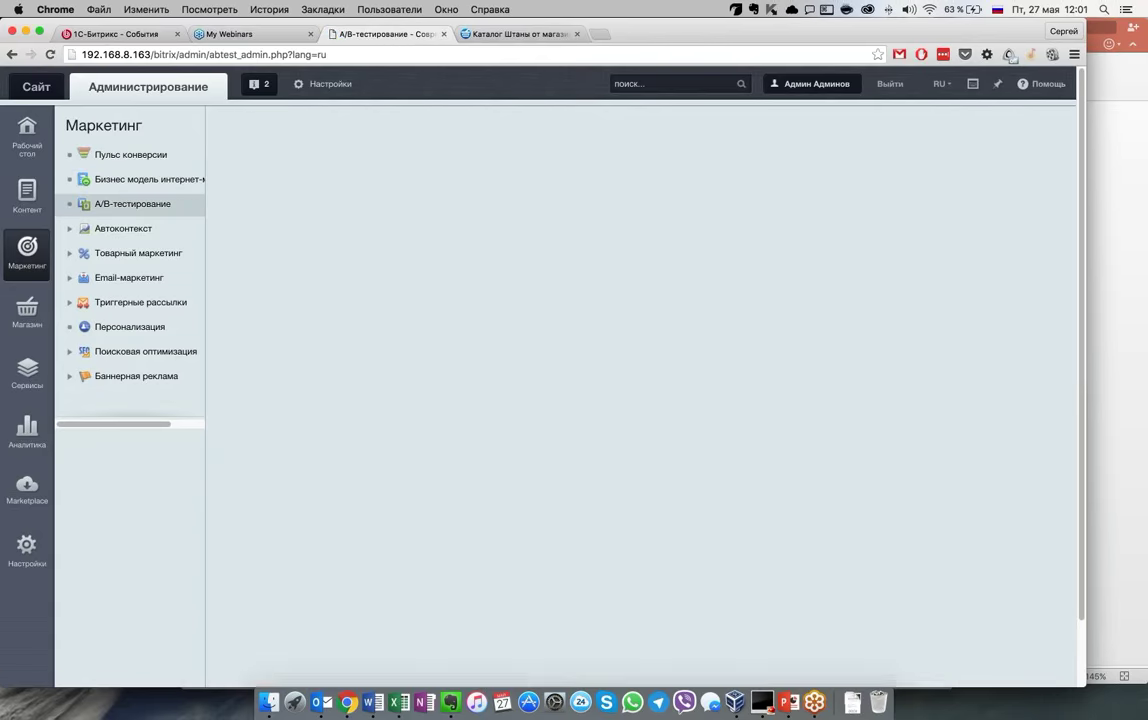
{"action": "scroll", "coordinate": [563, 425], "scroll_direction": "down", "scroll_amount": 2}
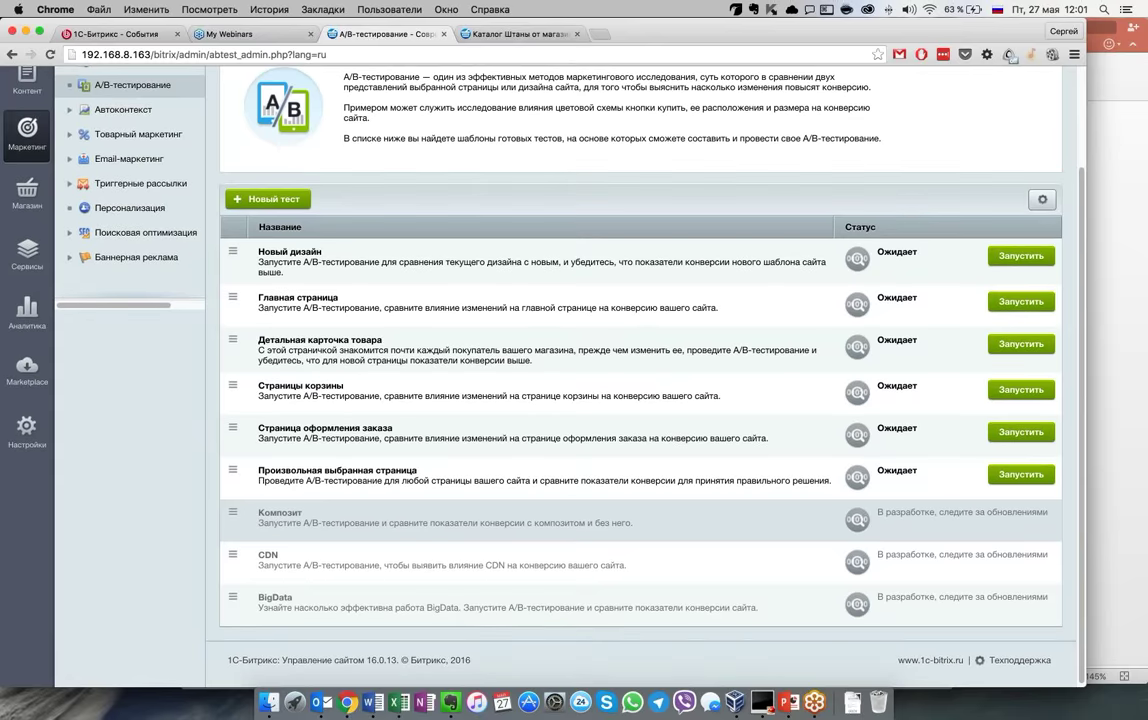
{"action": "scroll", "coordinate": [640, 380], "scroll_direction": "up", "scroll_amount": 1}
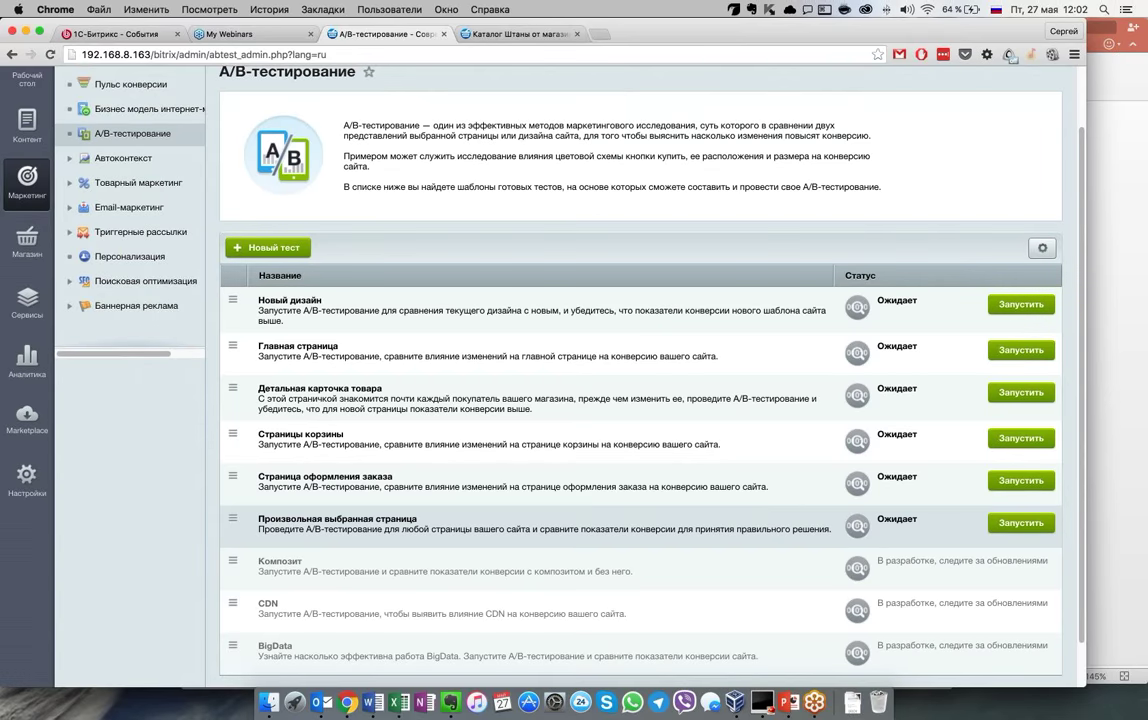
{"action": "scroll", "coordinate": [515, 447], "scroll_direction": "down", "scroll_amount": 1}
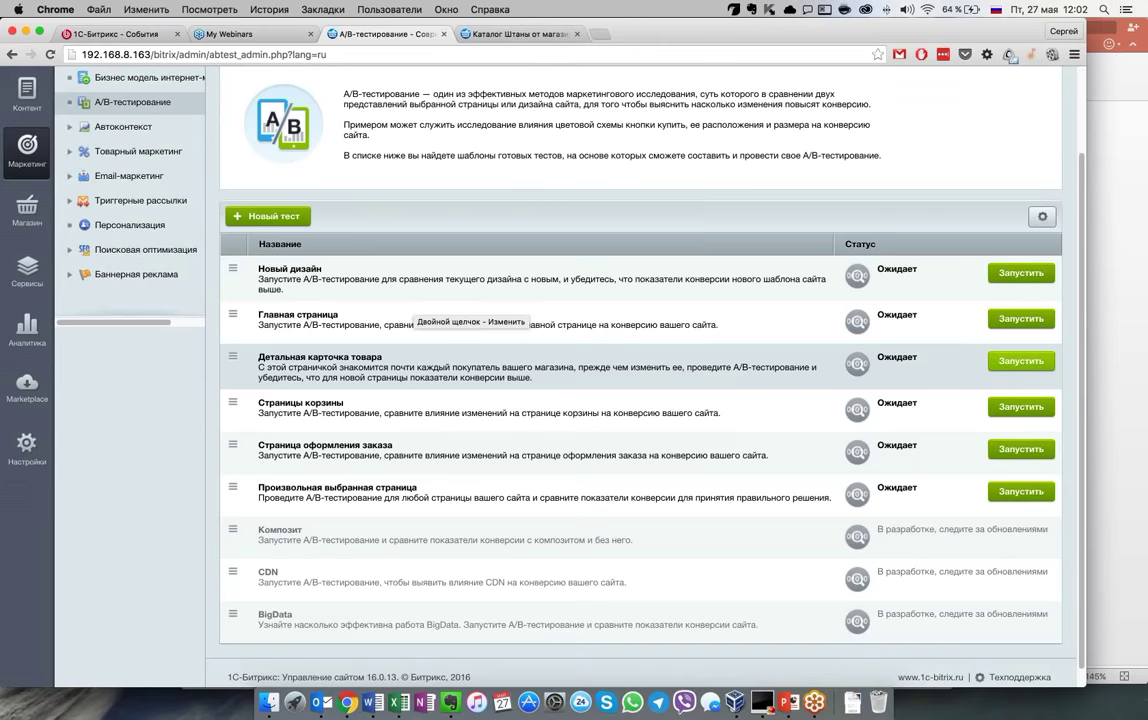
{"action": "double_click", "coordinate": [500, 365]}
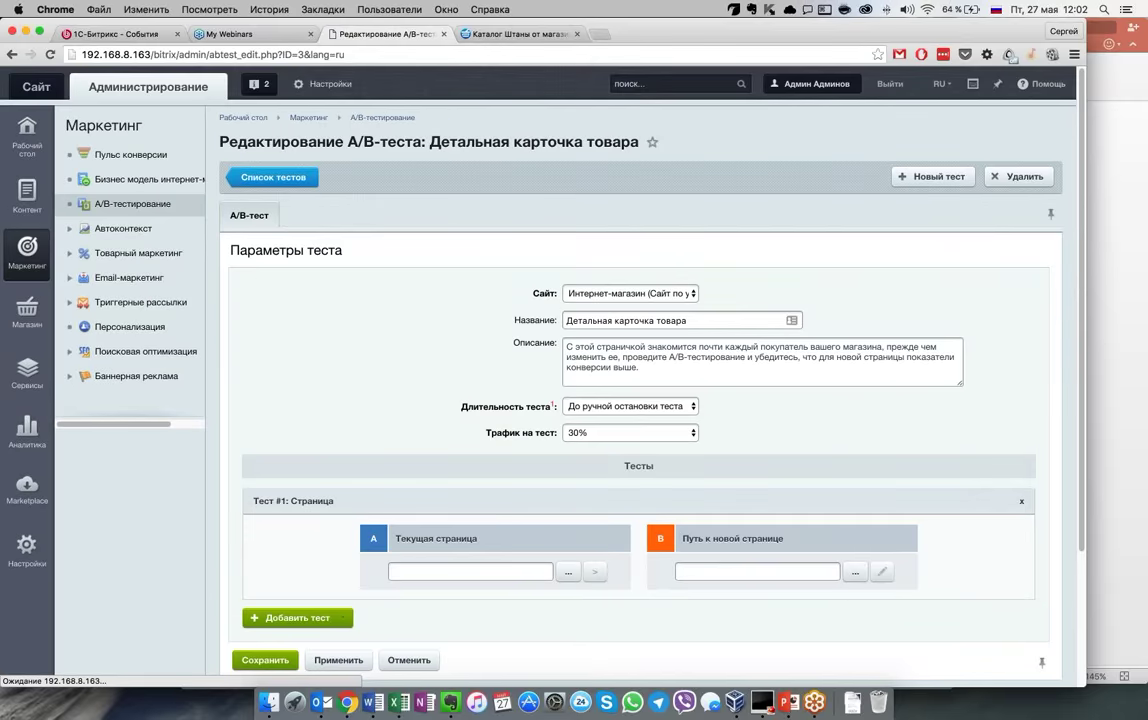
Set the test's traffic share to 10%
{"action": "scroll", "coordinate": [603, 361], "scroll_direction": "down", "scroll_amount": 3}
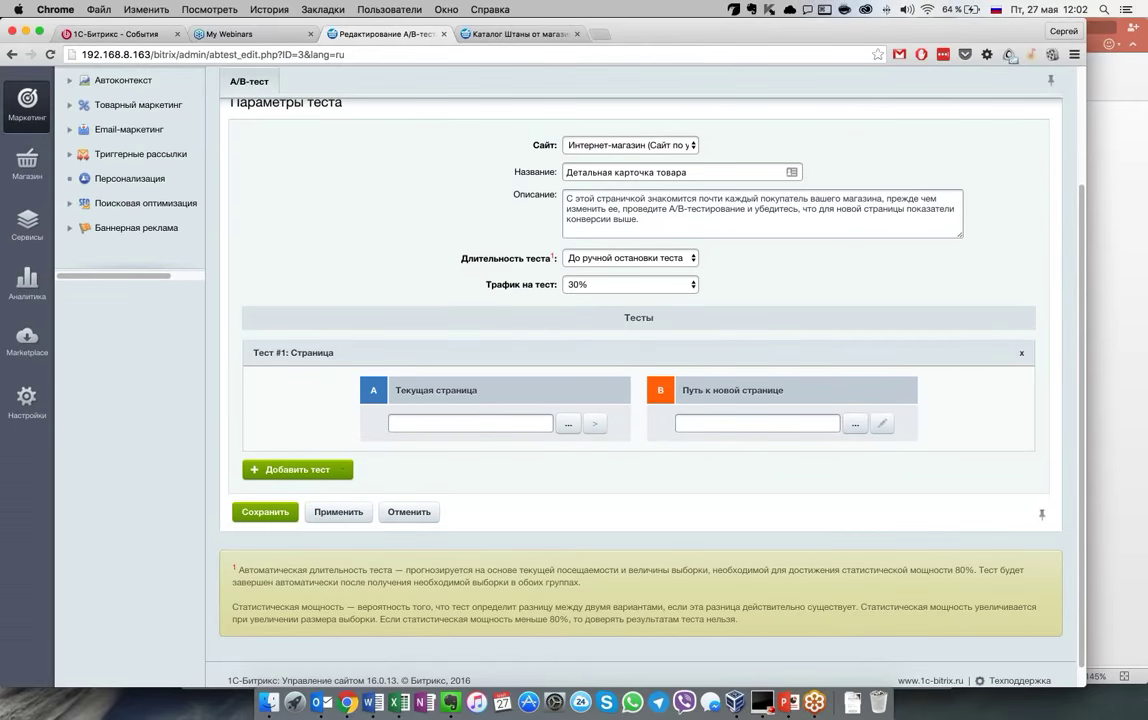
{"action": "scroll", "coordinate": [603, 361], "scroll_direction": "up", "scroll_amount": 1}
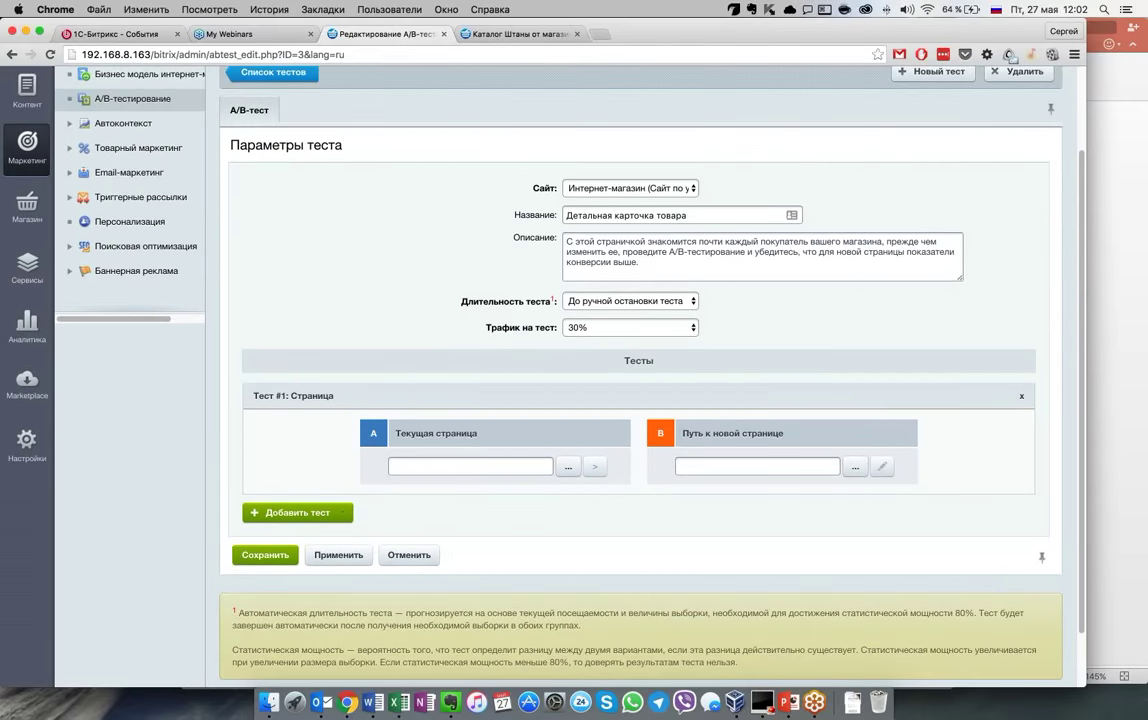
{"action": "left_click", "coordinate": [615, 327]}
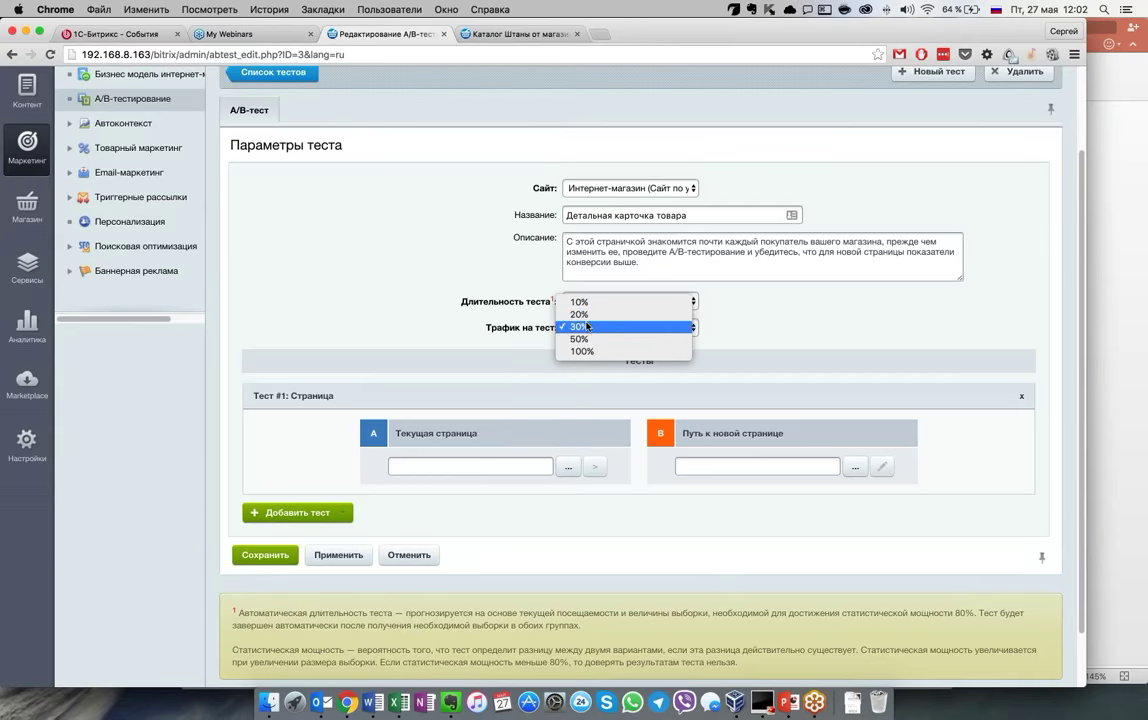
{"action": "left_click", "coordinate": [580, 302]}
Choose /catalog/index.php from the site files as the current page A
{"action": "scroll", "coordinate": [715, 325], "scroll_direction": "down", "scroll_amount": 1}
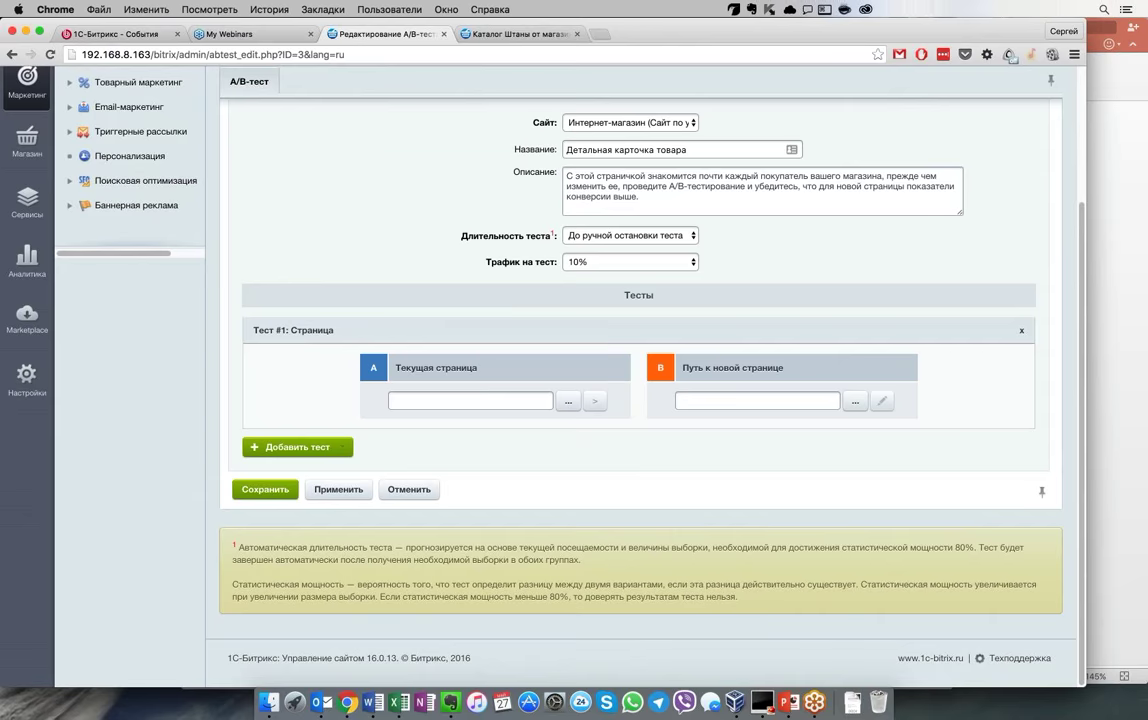
{"action": "left_click", "coordinate": [506, 402]}
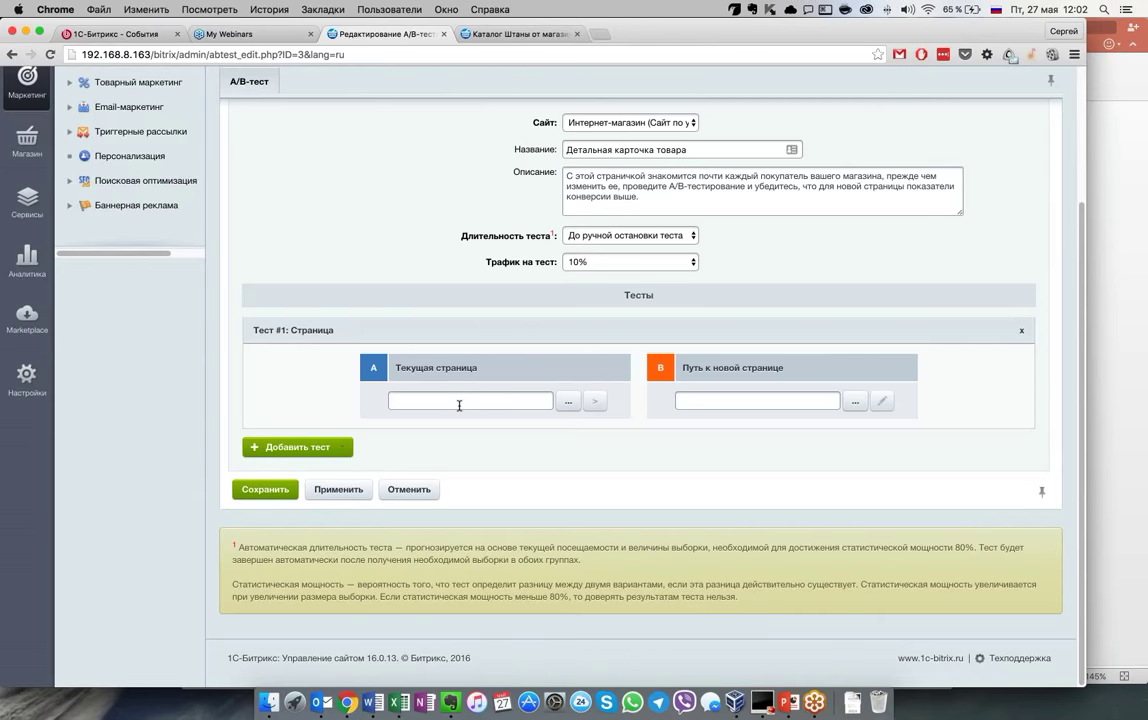
{"action": "scroll", "coordinate": [459, 405], "scroll_direction": "up", "scroll_amount": 2}
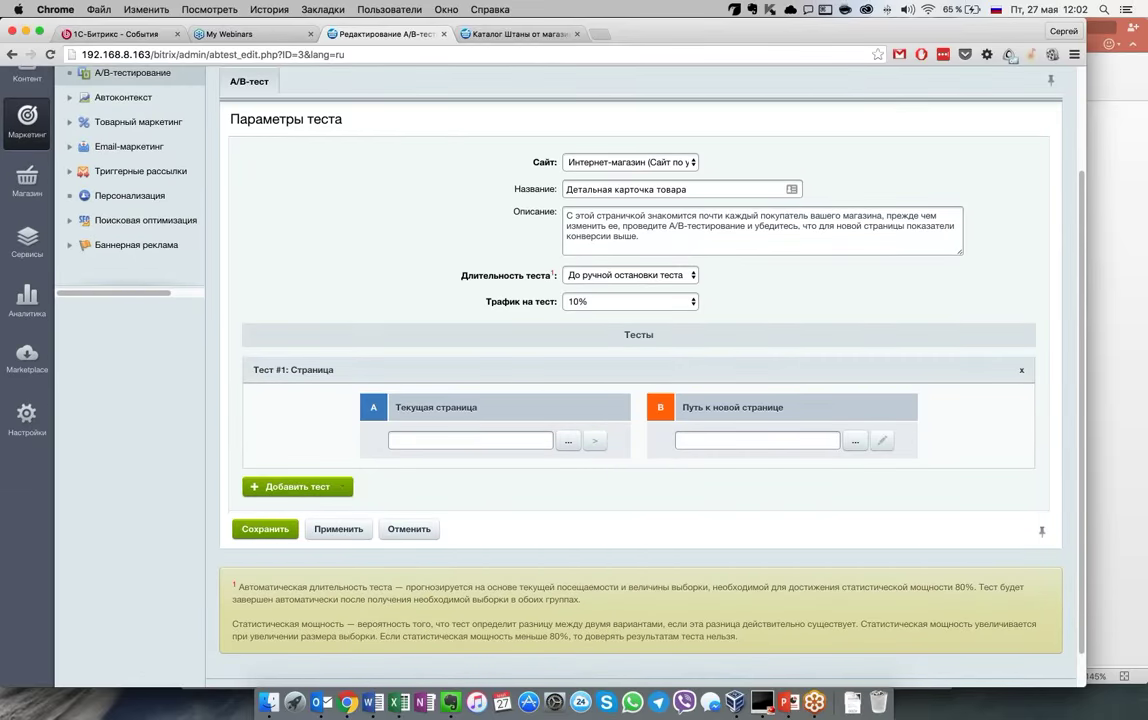
{"action": "left_click", "coordinate": [568, 440]}
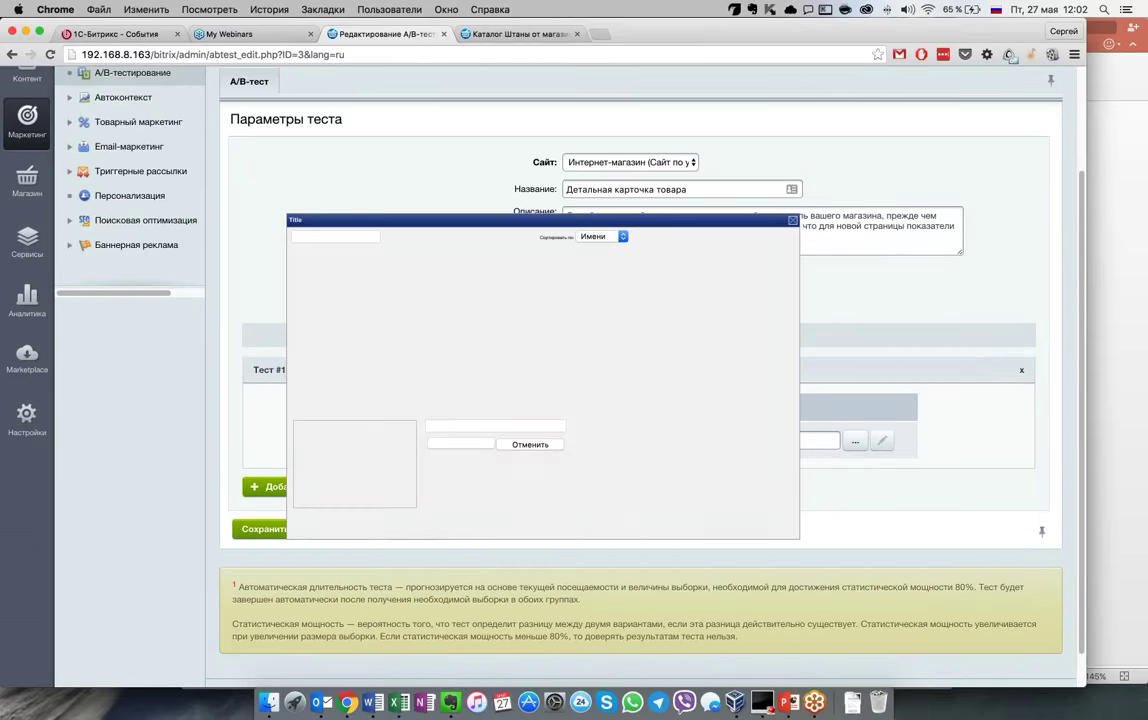
{"action": "double_click", "coordinate": [449, 298]}
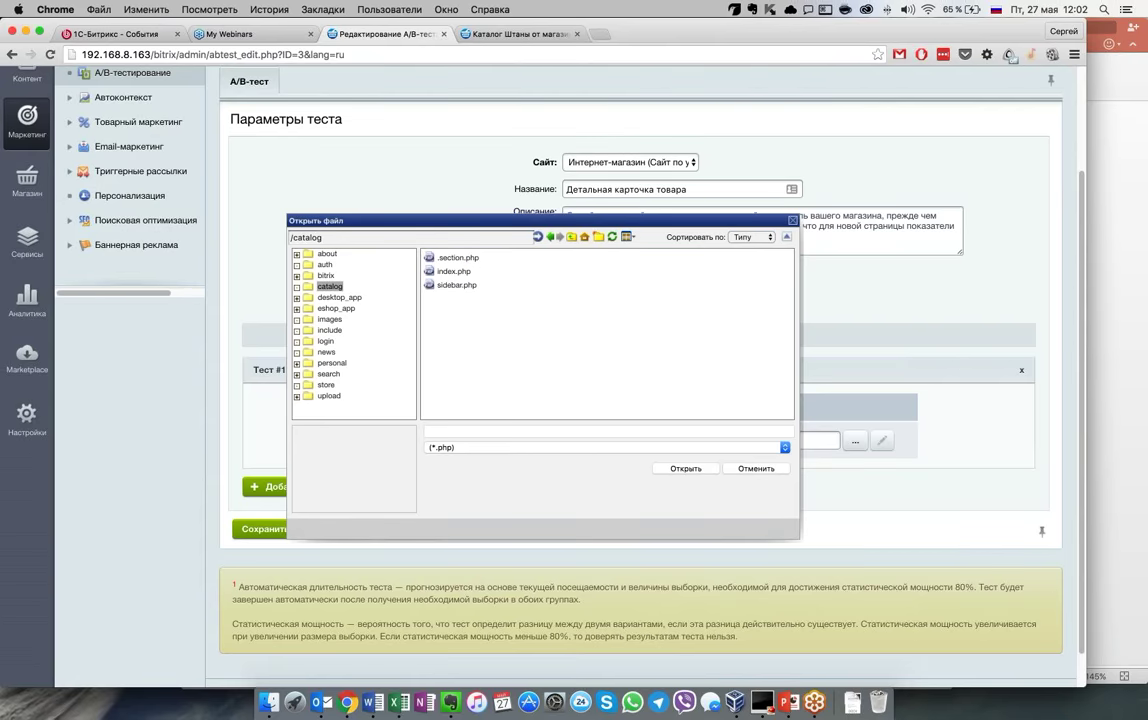
{"action": "double_click", "coordinate": [454, 271]}
Paste a path for the new page B and save the test
{"action": "left_click", "coordinate": [750, 441]}
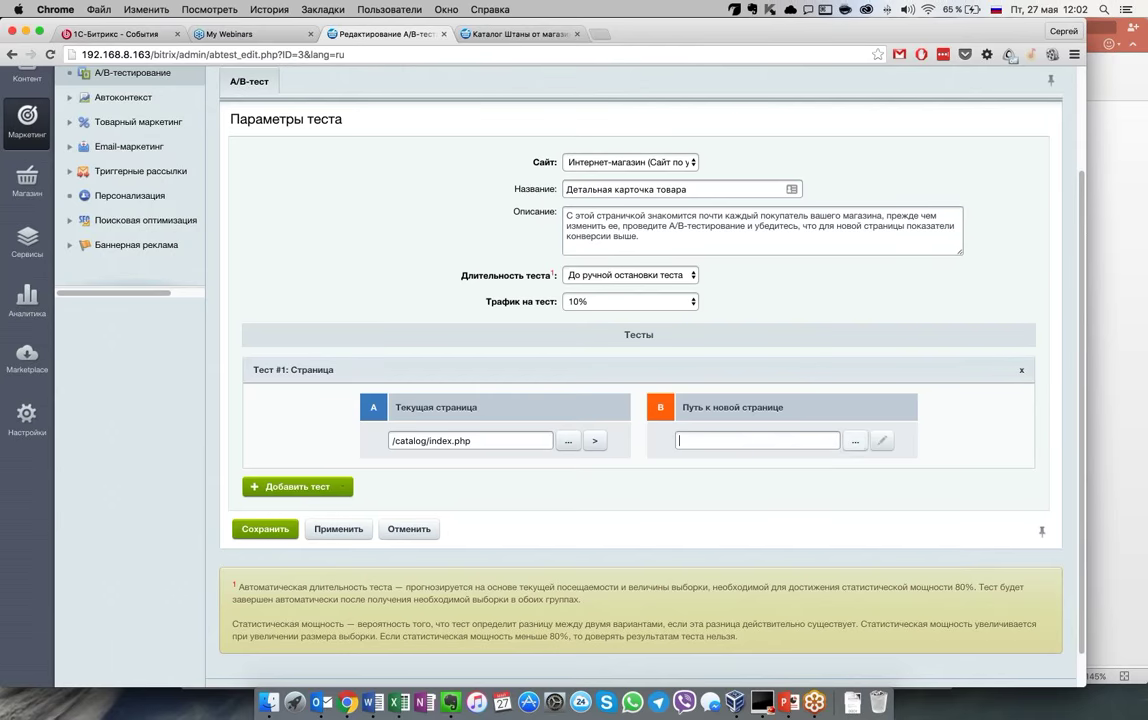
{"action": "key", "text": "super+v"}
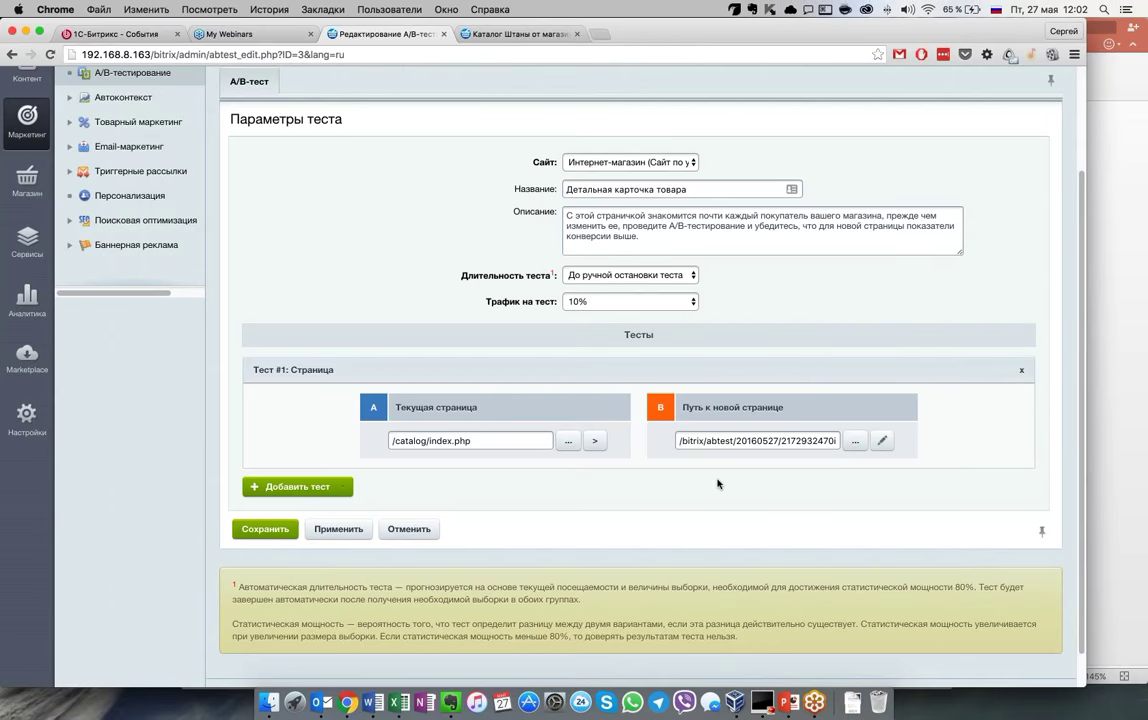
{"action": "key", "text": "super+a"}
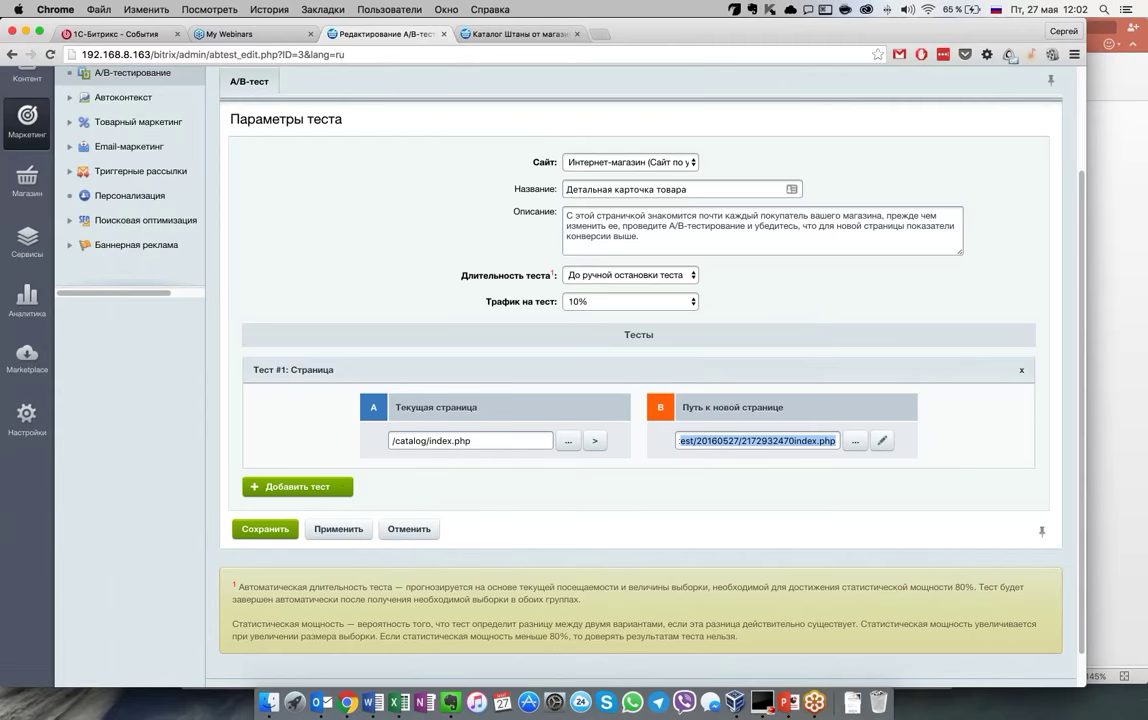
{"action": "scroll", "coordinate": [402, 443], "scroll_direction": "down", "scroll_amount": 2}
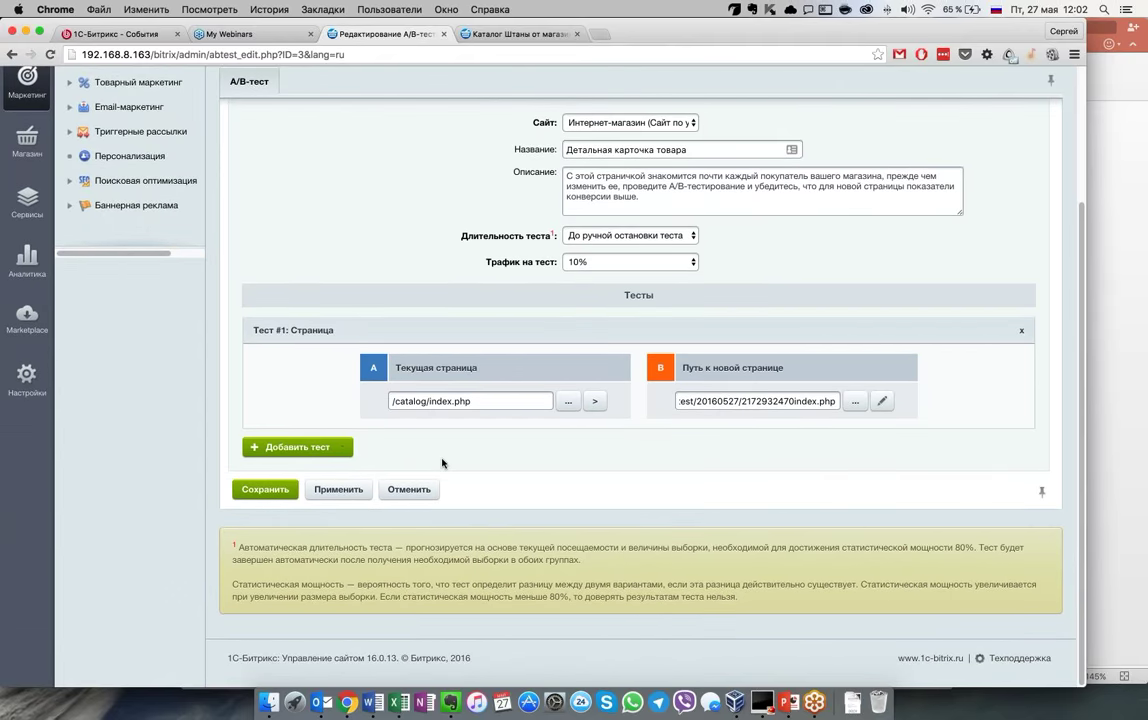
{"action": "scroll", "coordinate": [442, 463], "scroll_direction": "up", "scroll_amount": 2}
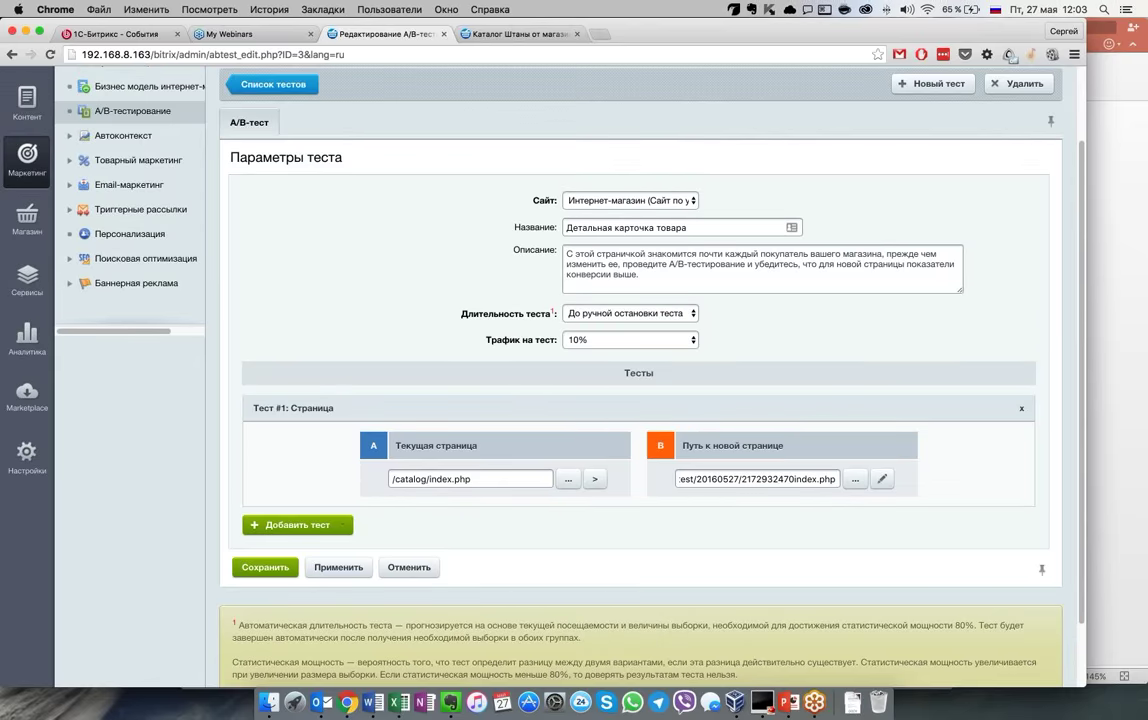
{"action": "left_click", "coordinate": [265, 567]}
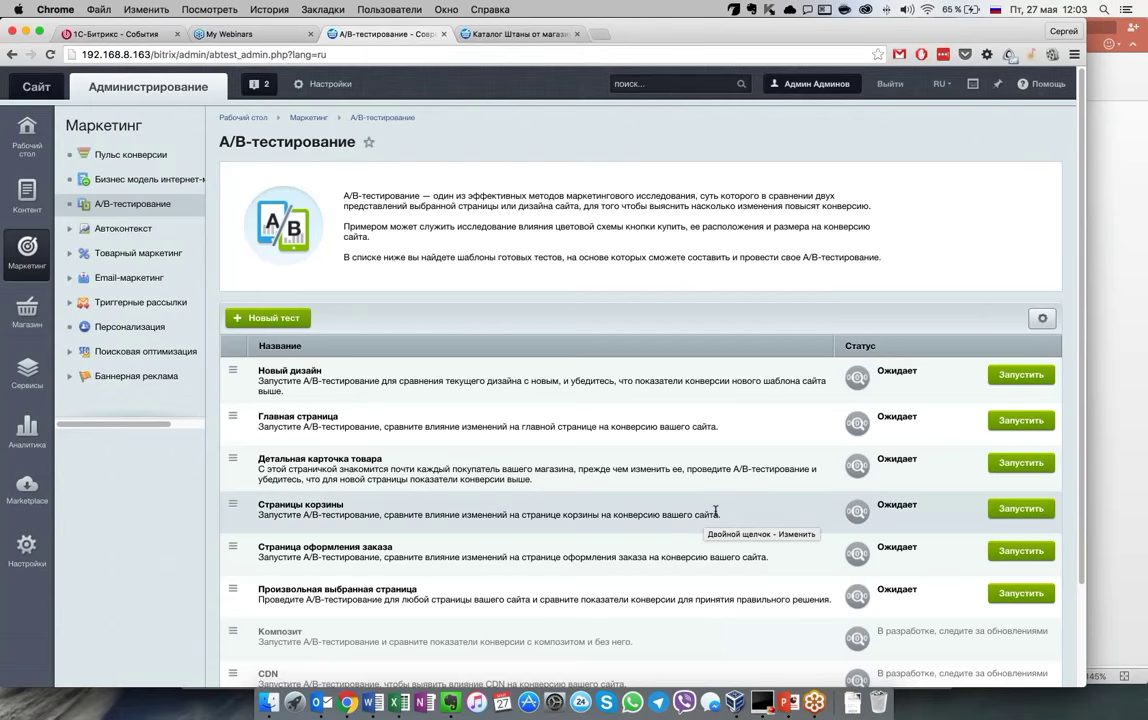
Start the Детальная карточка товара test and open its results report showing groups A and B
{"action": "left_click", "coordinate": [1021, 462]}
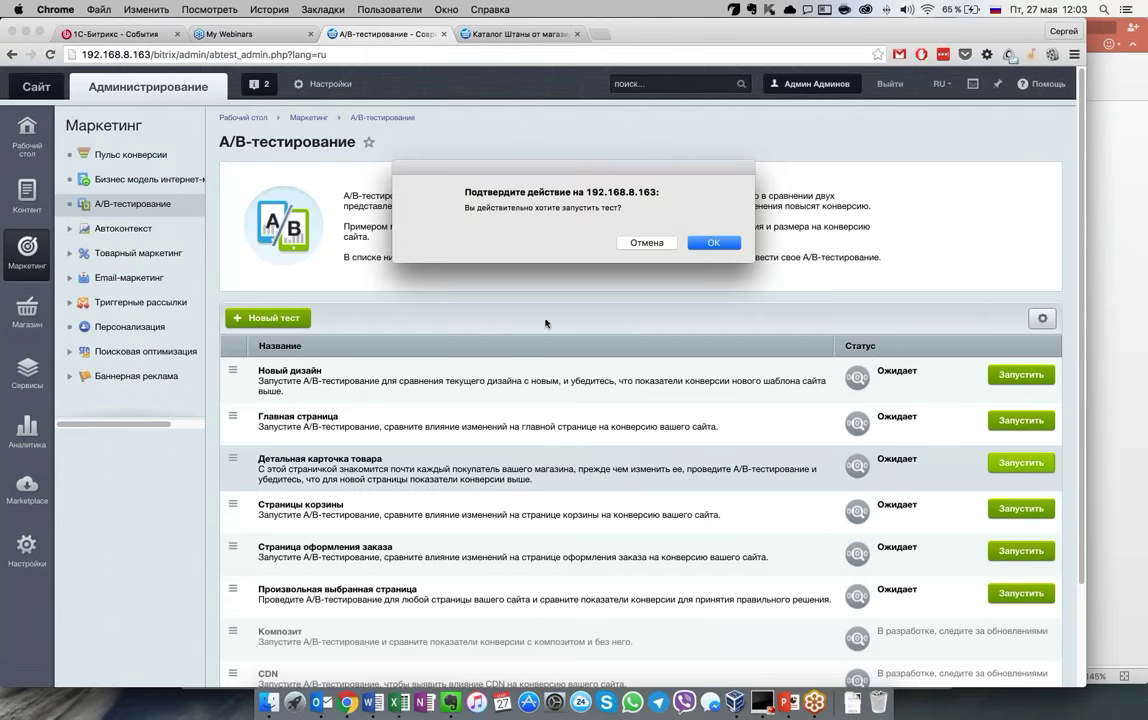
{"action": "left_click", "coordinate": [706, 243]}
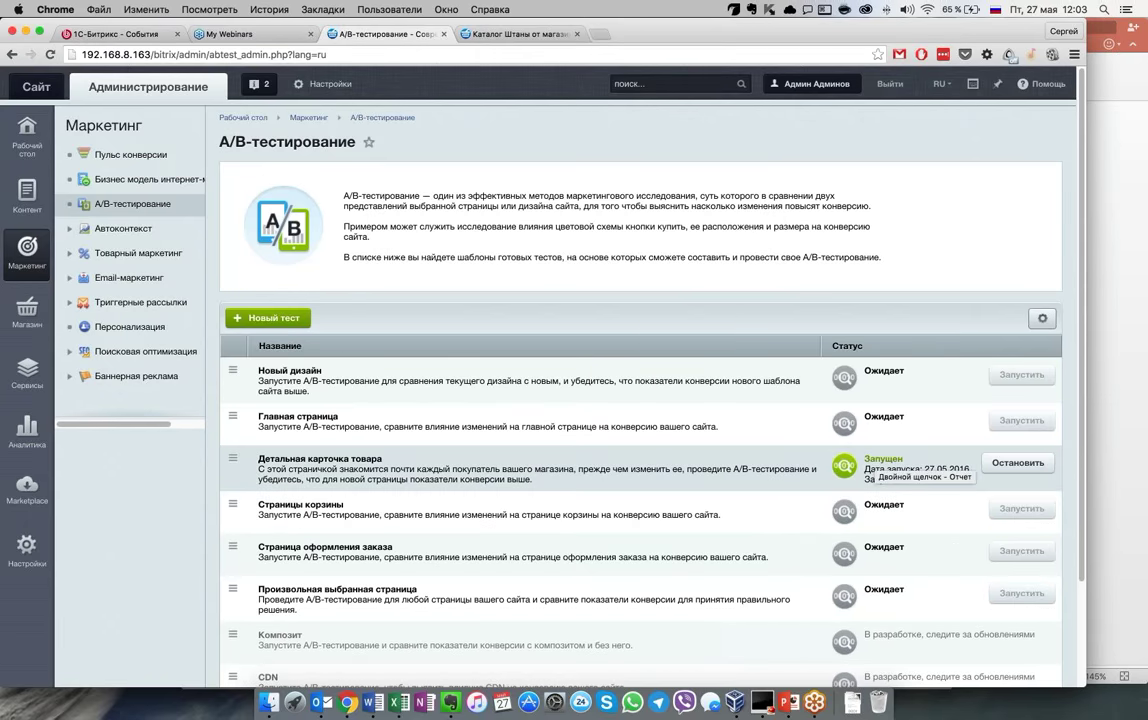
{"action": "left_click", "coordinate": [233, 458]}
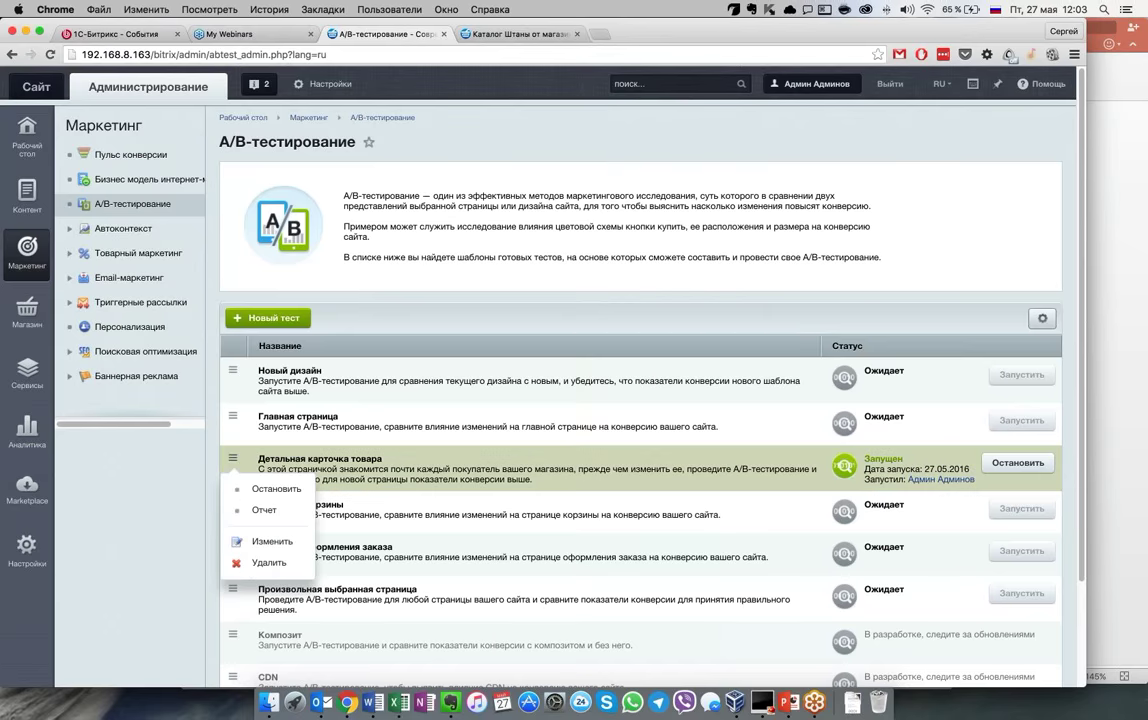
{"action": "left_click", "coordinate": [264, 510]}
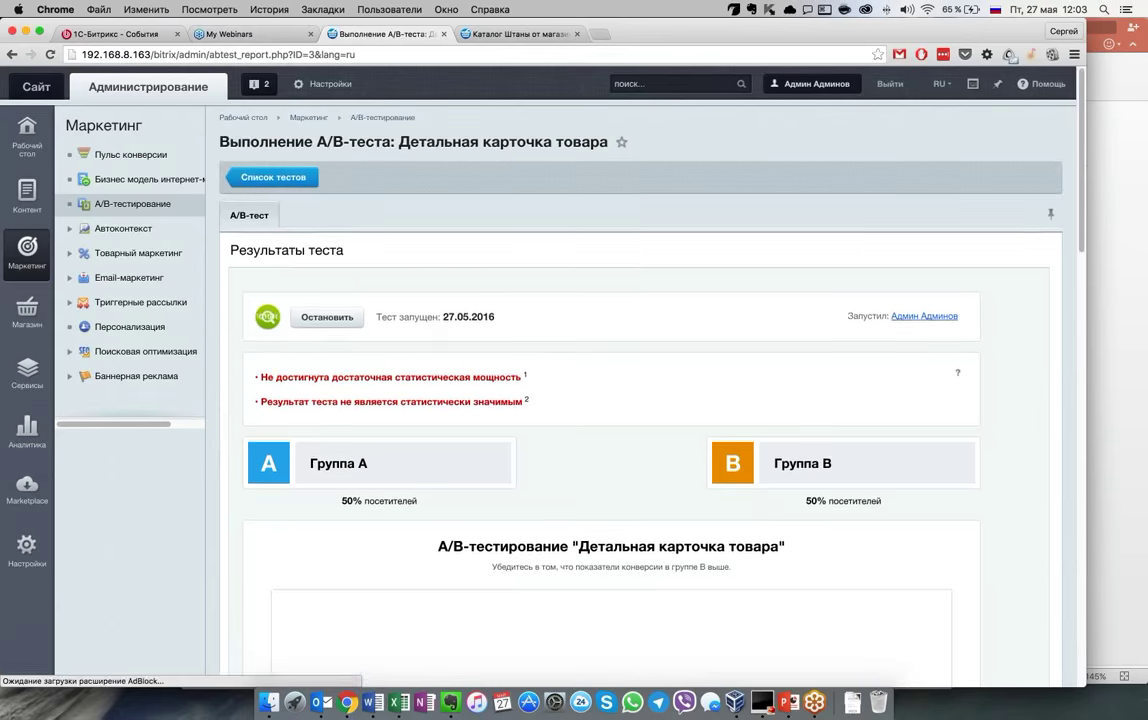
{"action": "scroll", "coordinate": [941, 515], "scroll_direction": "down", "scroll_amount": 3}
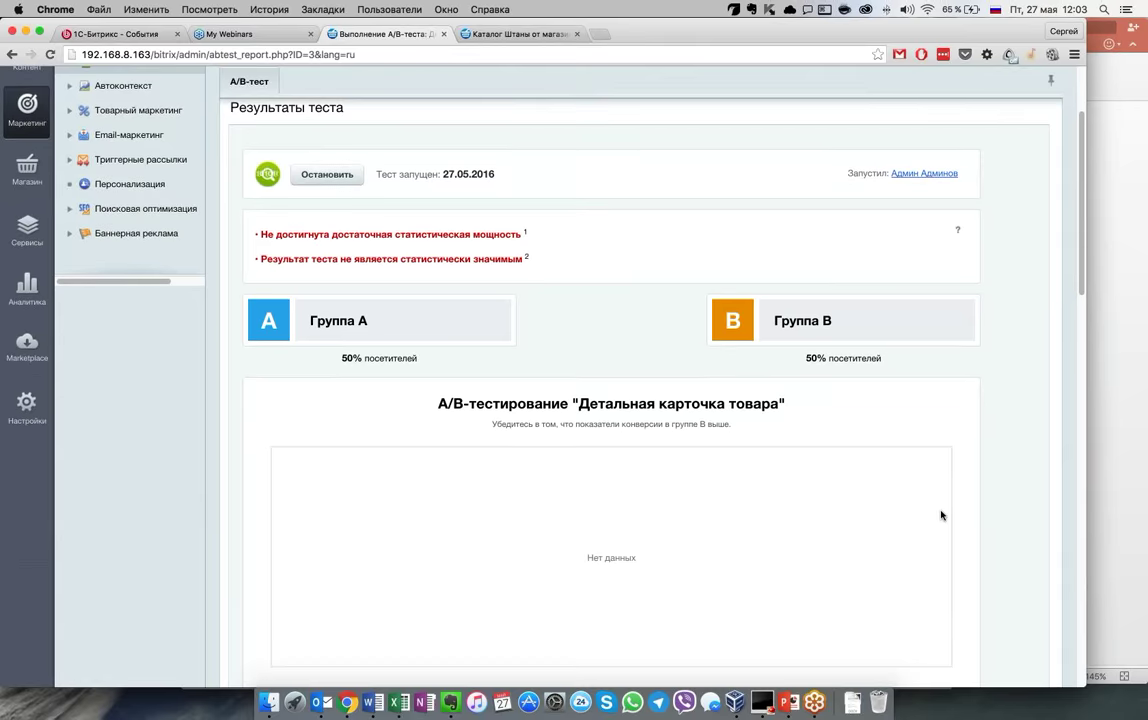
{"action": "scroll", "coordinate": [941, 515], "scroll_direction": "up", "scroll_amount": 2}
{"action": "scroll", "coordinate": [941, 515], "scroll_direction": "down", "scroll_amount": 2}
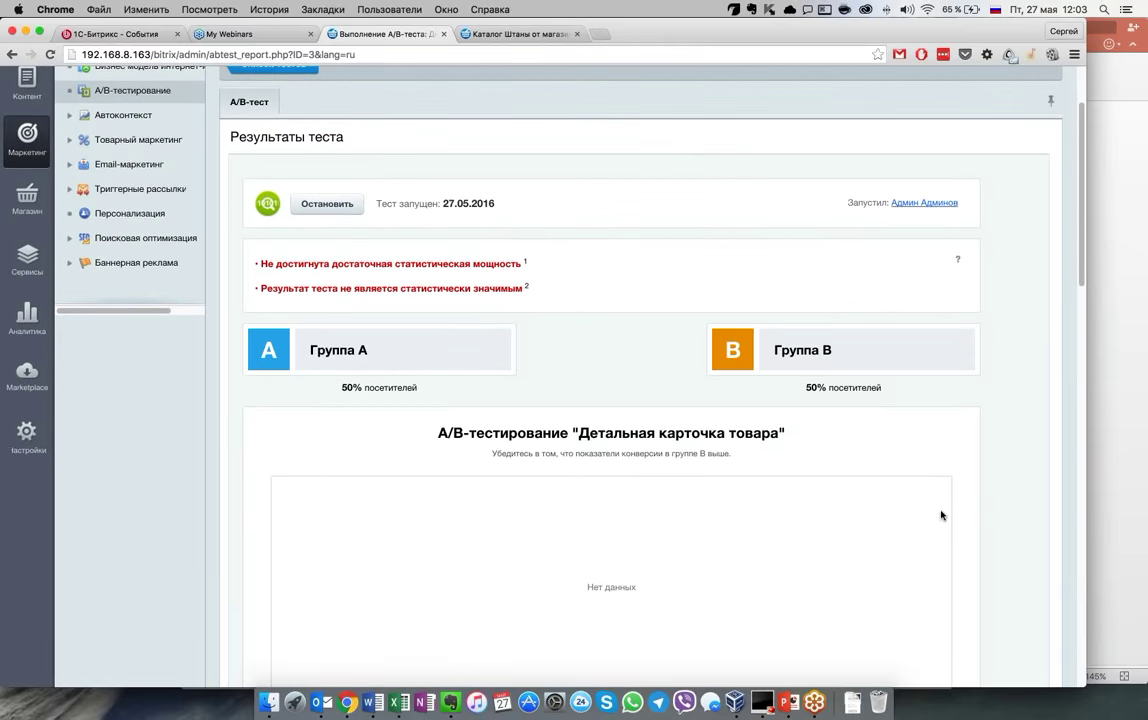
{"action": "scroll", "coordinate": [941, 515], "scroll_direction": "up", "scroll_amount": 1}
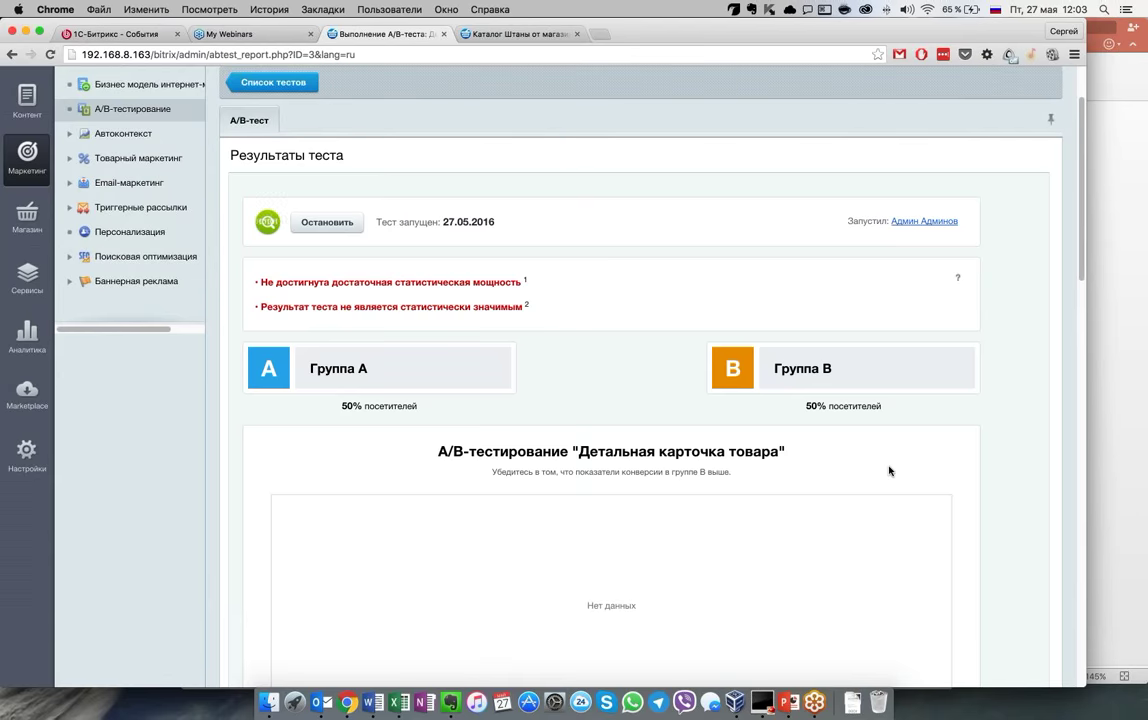
{"action": "scroll", "coordinate": [889, 471], "scroll_direction": "down", "scroll_amount": 3}
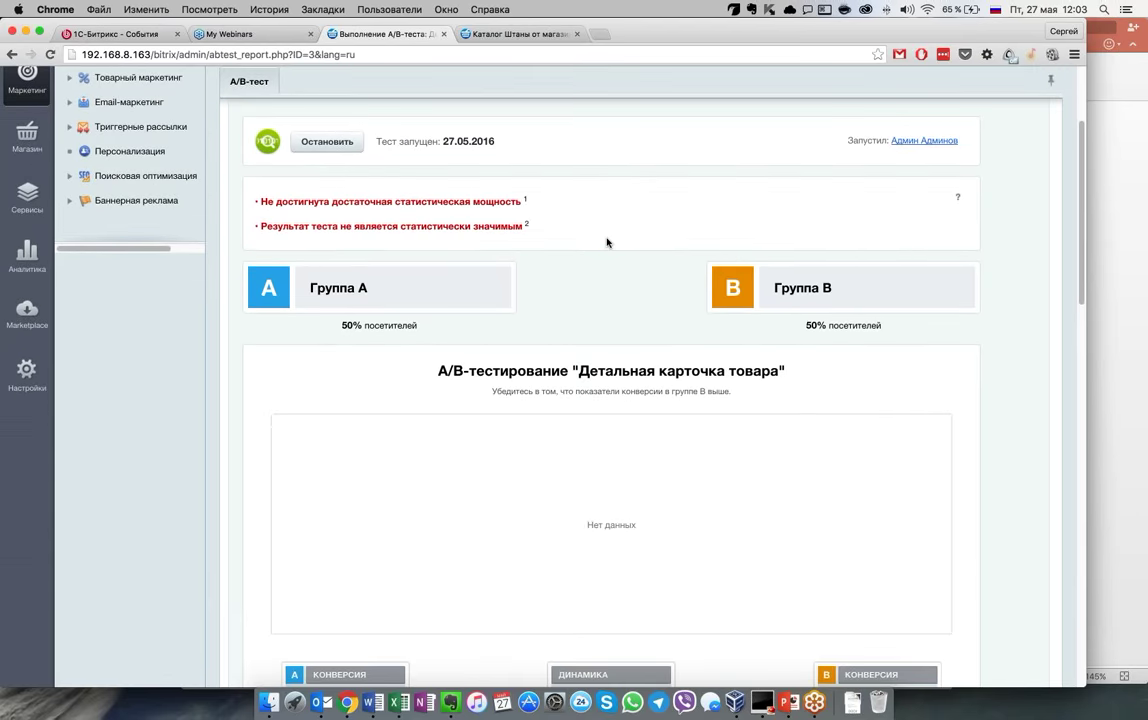
{"action": "scroll", "coordinate": [606, 242], "scroll_direction": "up", "scroll_amount": 2}
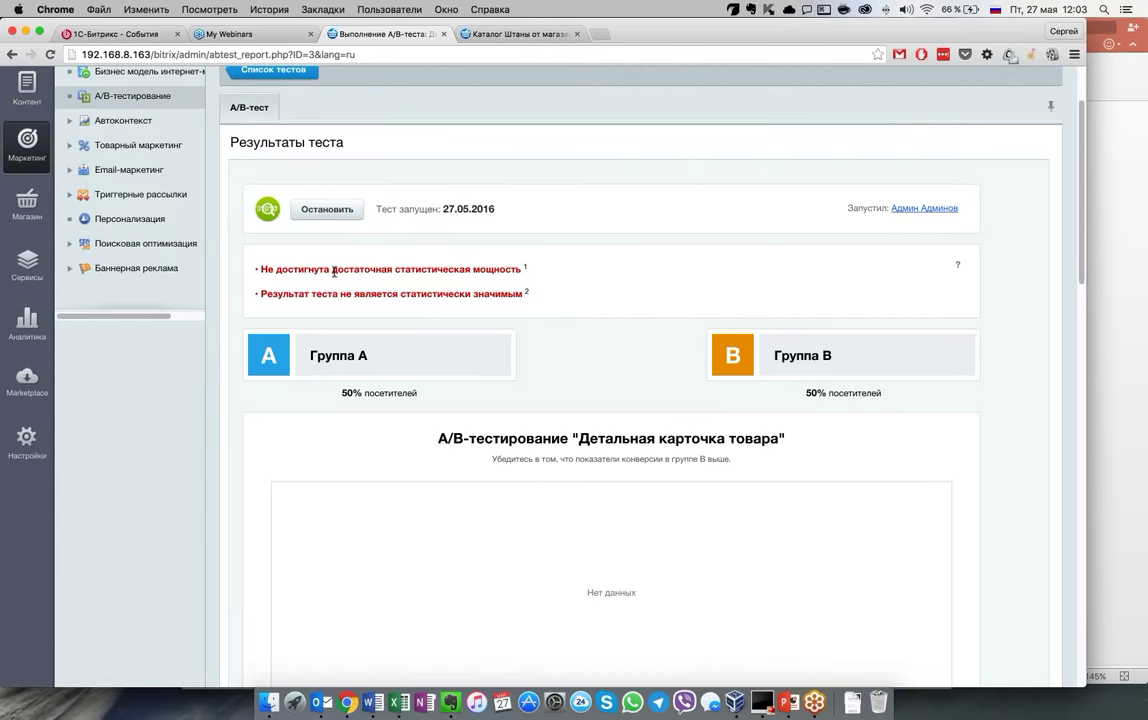
{"action": "left_click_drag", "start_coordinate": [262, 269], "coordinate": [557, 296]}
{"action": "left_click", "coordinate": [557, 296]}
{"action": "scroll", "coordinate": [558, 296], "scroll_direction": "down", "scroll_amount": 2}
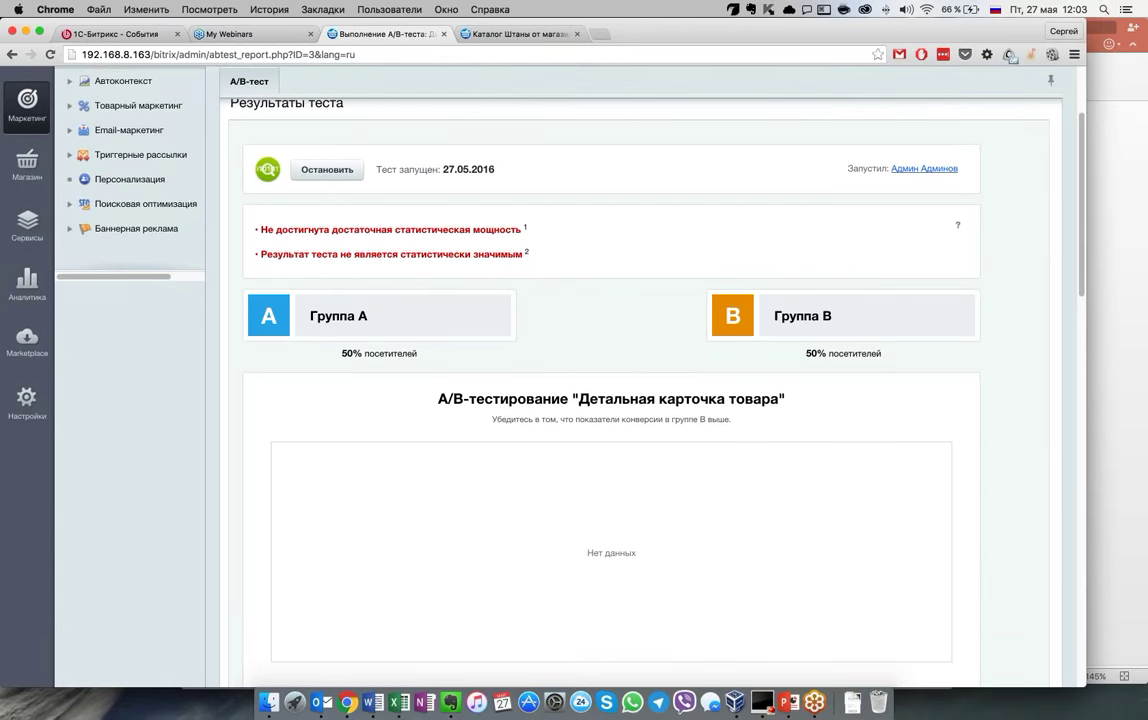
{"action": "scroll", "coordinate": [640, 390], "scroll_direction": "down", "scroll_amount": 5}
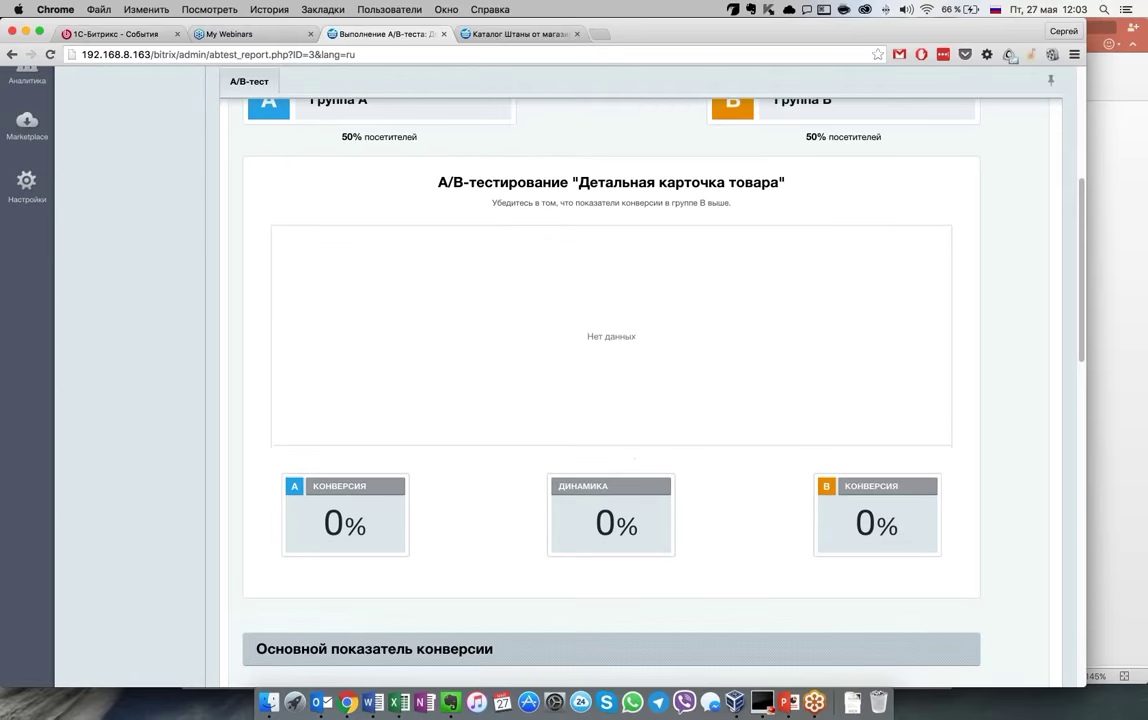
{"action": "scroll", "coordinate": [640, 390], "scroll_direction": "down", "scroll_amount": 5}
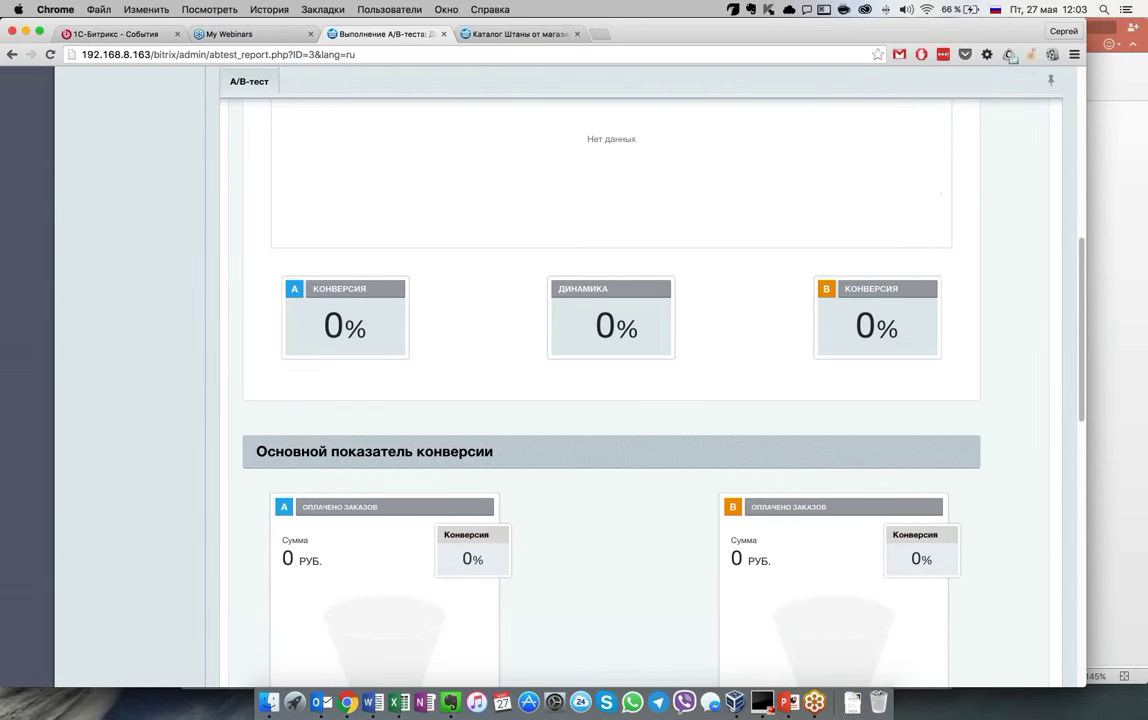
{"action": "scroll", "coordinate": [640, 390], "scroll_direction": "up", "scroll_amount": 3}
{"action": "scroll", "coordinate": [640, 390], "scroll_direction": "down", "scroll_amount": 2}
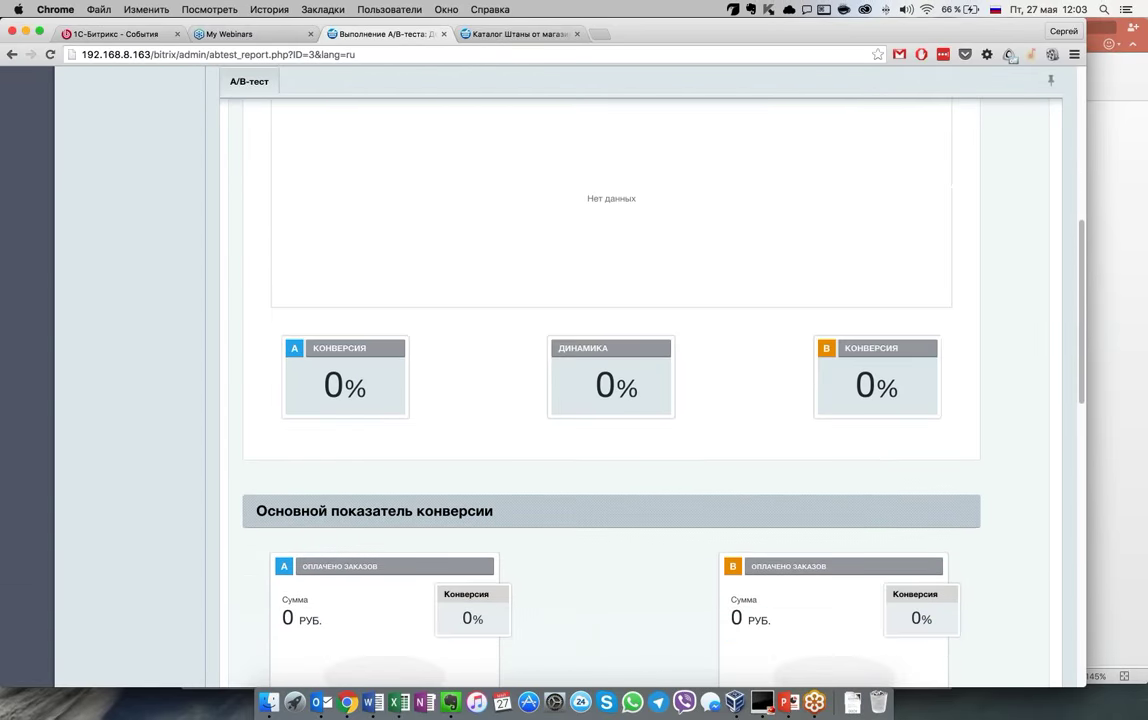
{"action": "scroll", "coordinate": [838, 506], "scroll_direction": "down", "scroll_amount": 8}
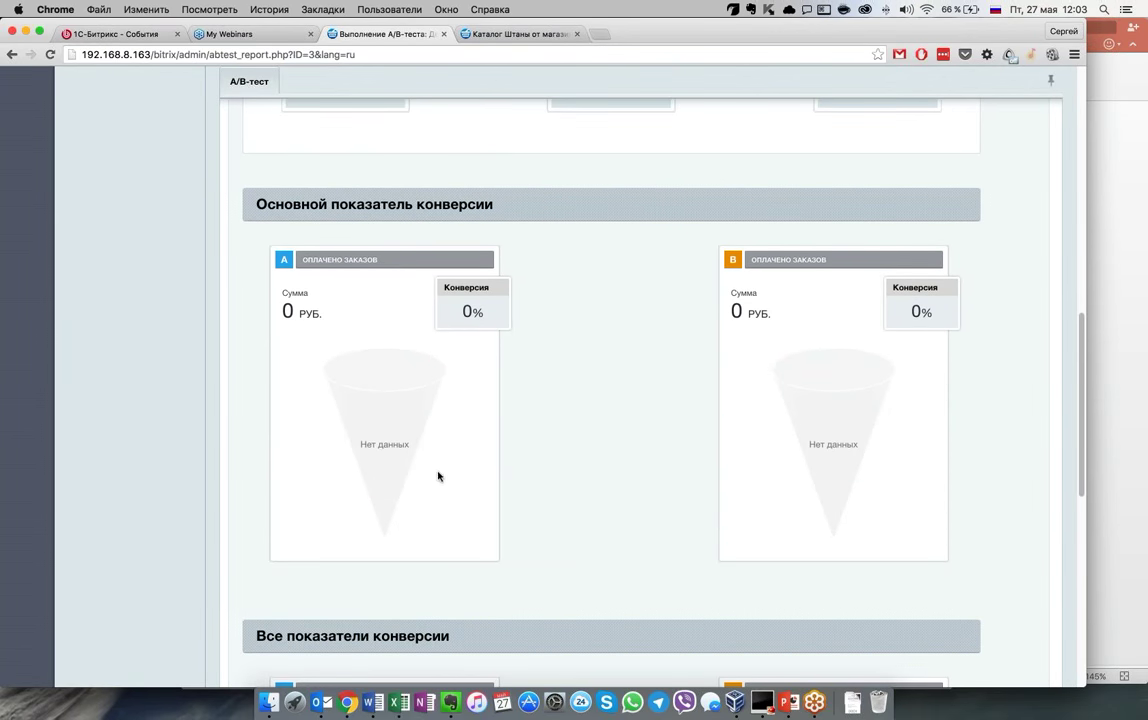
{"action": "scroll", "coordinate": [620, 525], "scroll_direction": "down", "scroll_amount": 6}
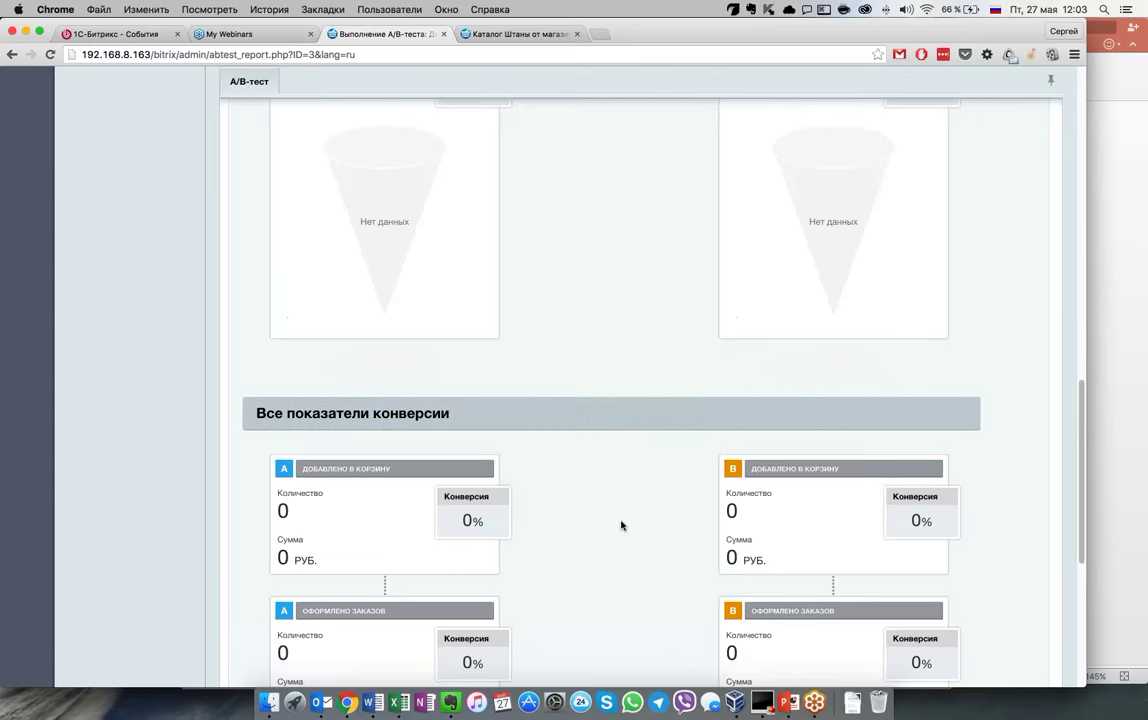
{"action": "scroll", "coordinate": [621, 525], "scroll_direction": "down", "scroll_amount": 7}
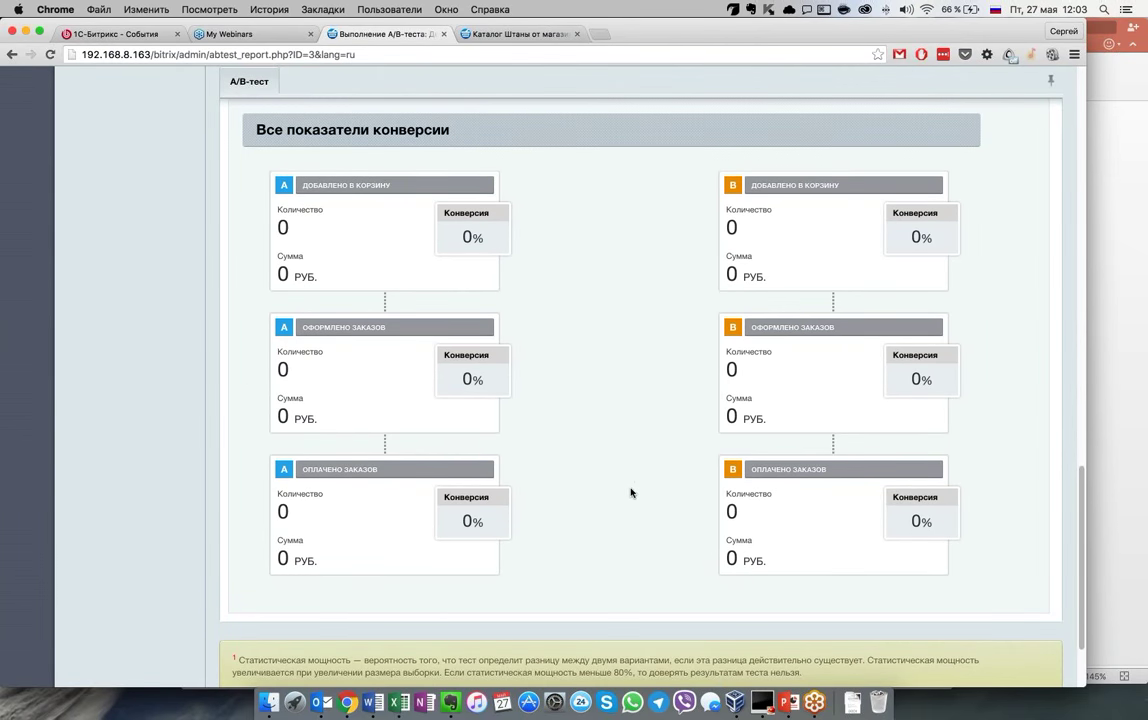
{"action": "scroll", "coordinate": [635, 510], "scroll_direction": "down", "scroll_amount": 1}
{"action": "scroll", "coordinate": [635, 512], "scroll_direction": "up", "scroll_amount": 2}
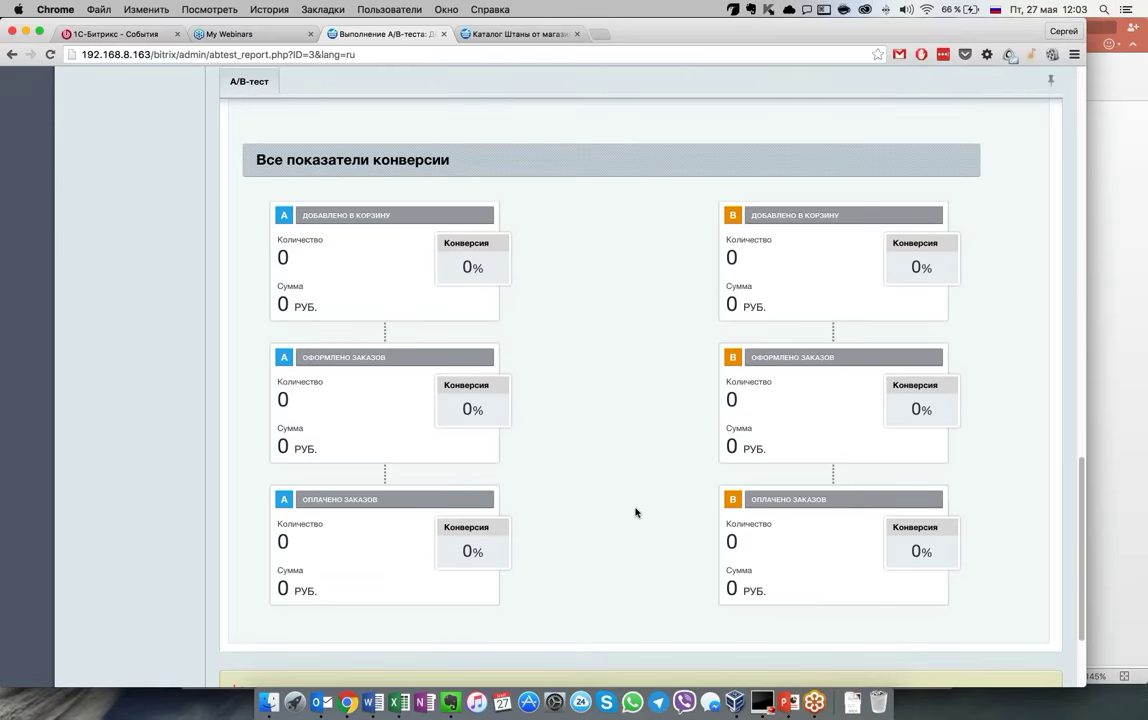
{"action": "scroll", "coordinate": [635, 512], "scroll_direction": "up", "scroll_amount": 1}
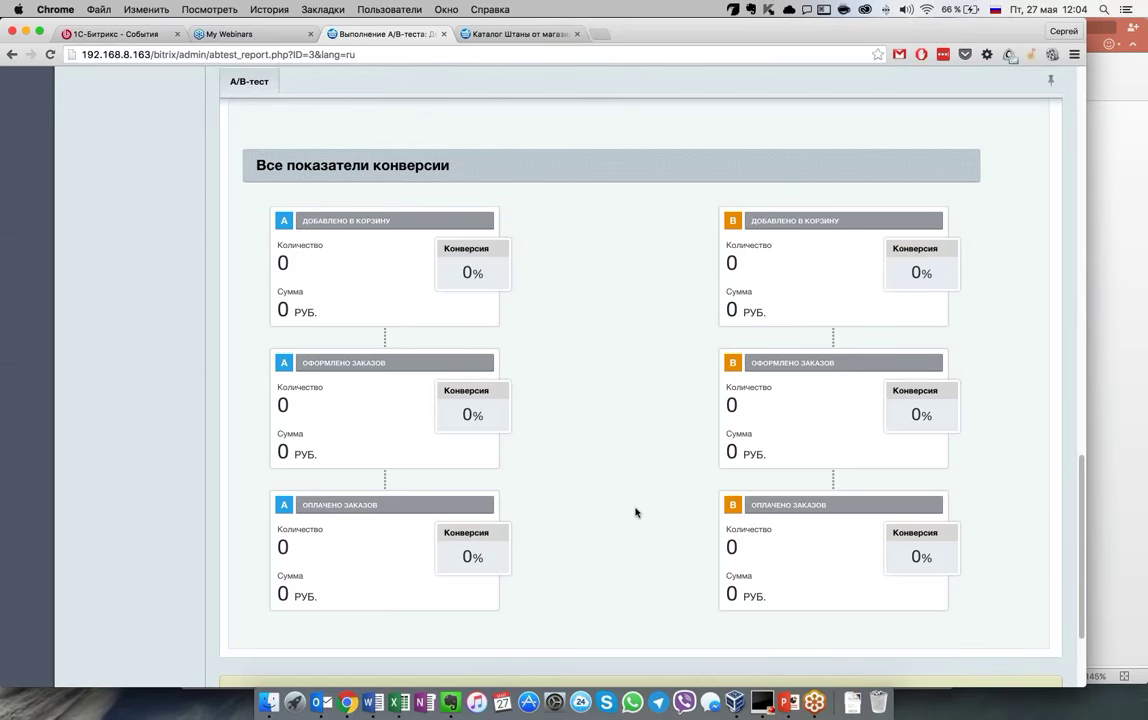
{"action": "scroll", "coordinate": [635, 512], "scroll_direction": "up", "scroll_amount": 15}
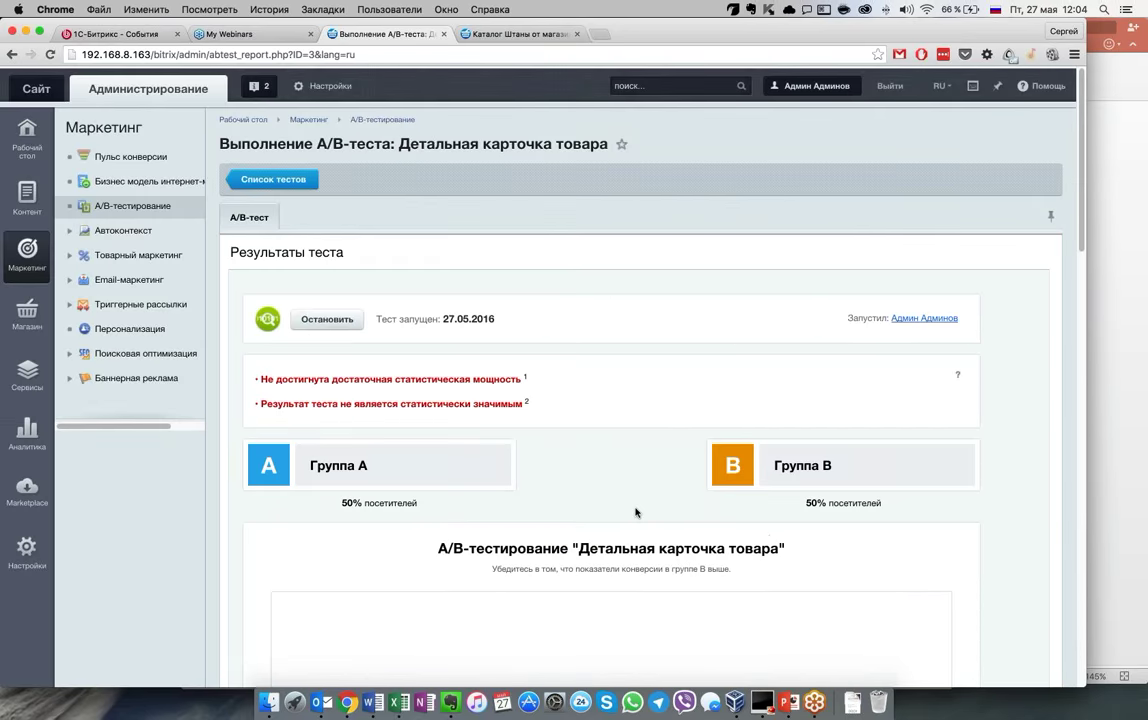
Stop the Детальная карточка товара test from the test list so it shows Ожидает
{"action": "left_click", "coordinate": [273, 179]}
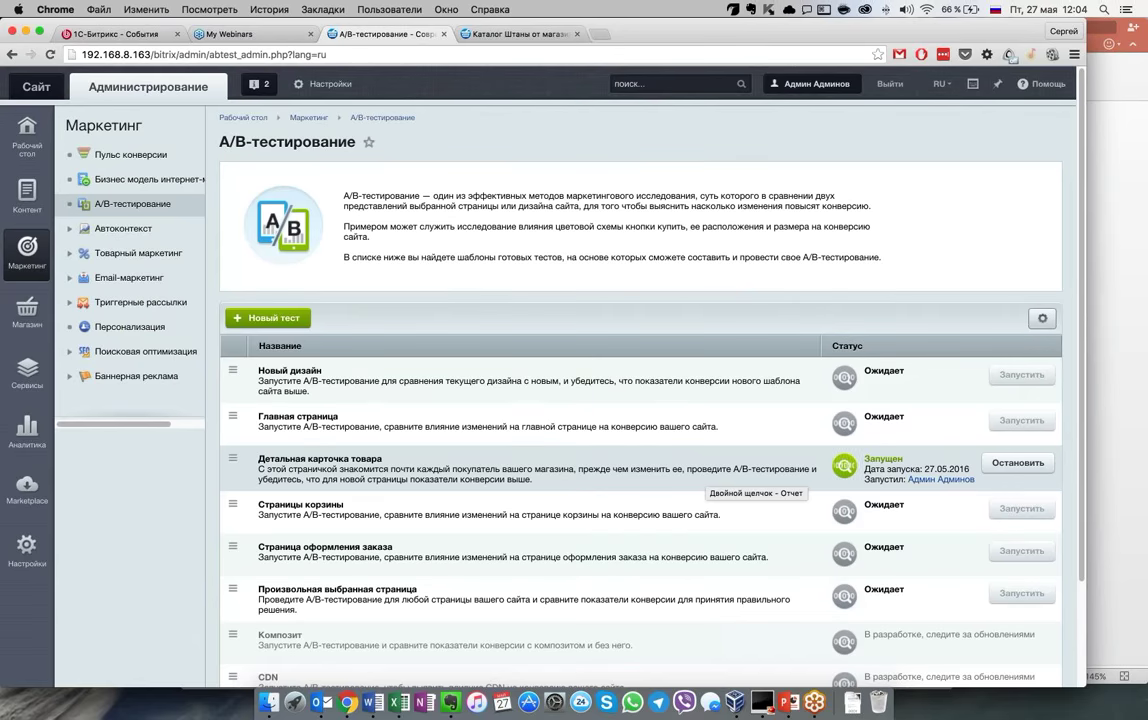
{"action": "scroll", "coordinate": [706, 478], "scroll_direction": "down", "scroll_amount": 1}
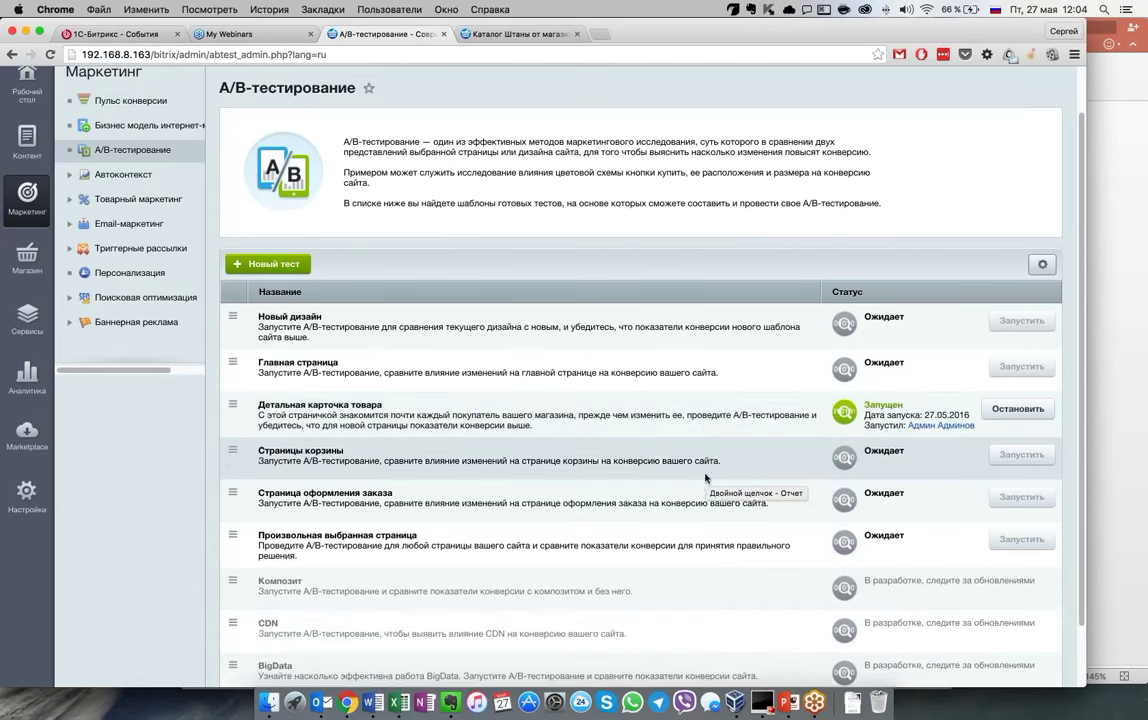
{"action": "scroll", "coordinate": [706, 478], "scroll_direction": "down", "scroll_amount": 1}
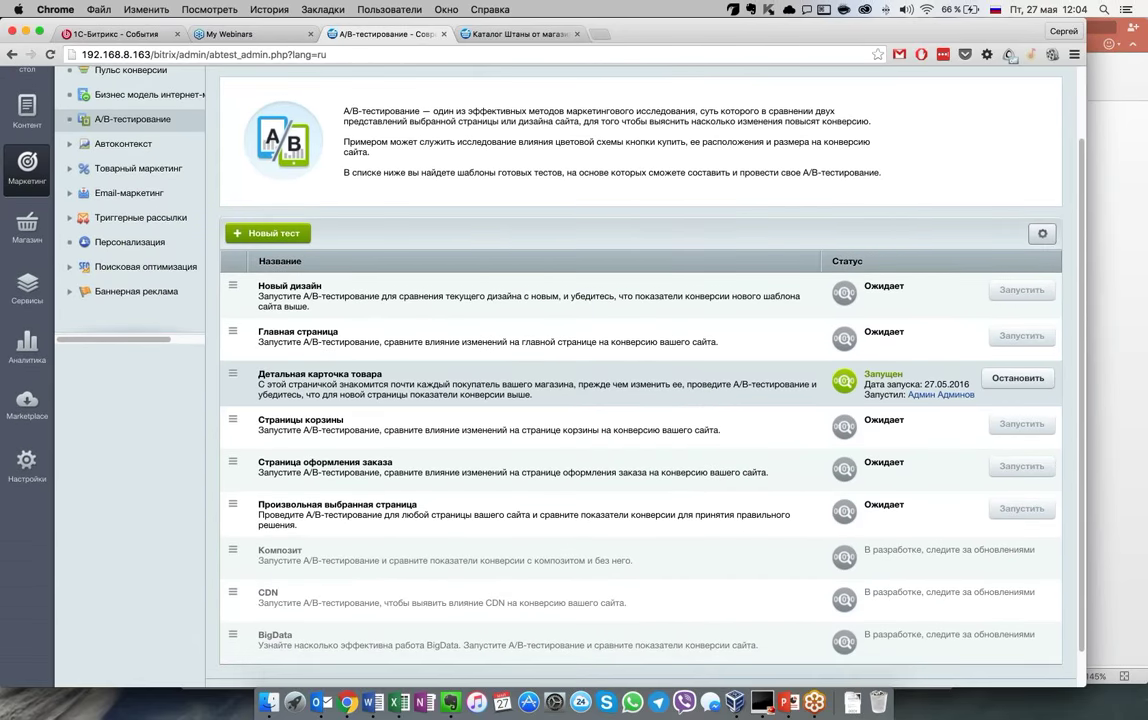
{"action": "left_click", "coordinate": [1018, 378]}
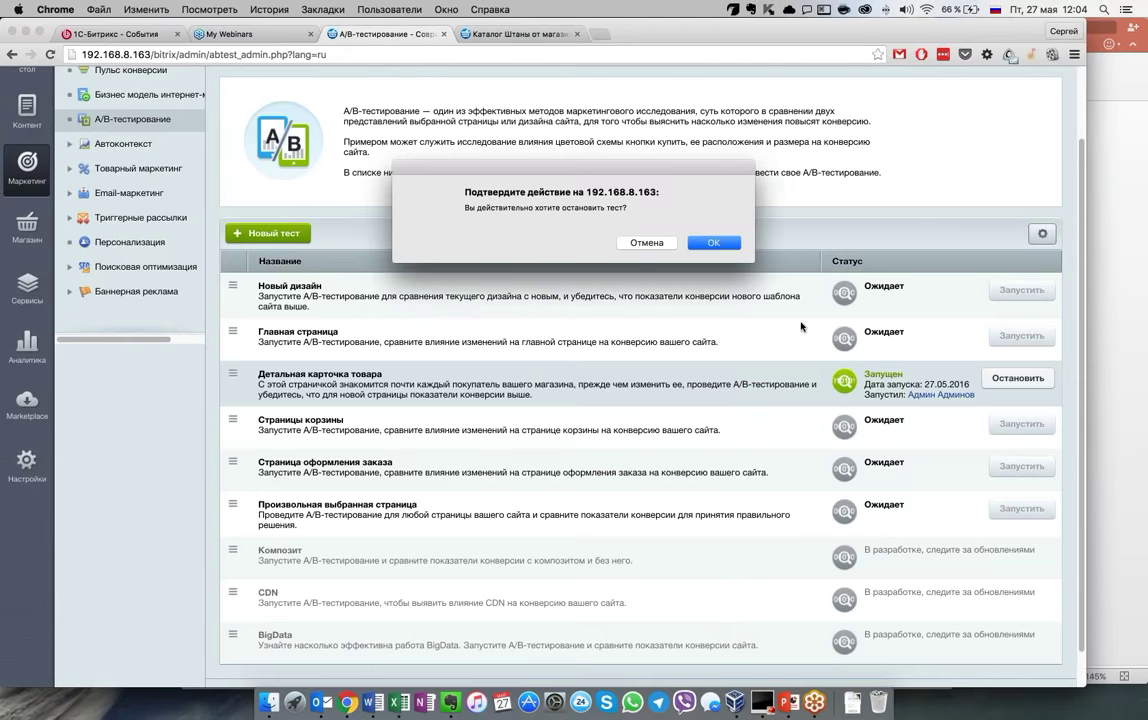
{"action": "left_click", "coordinate": [713, 242]}
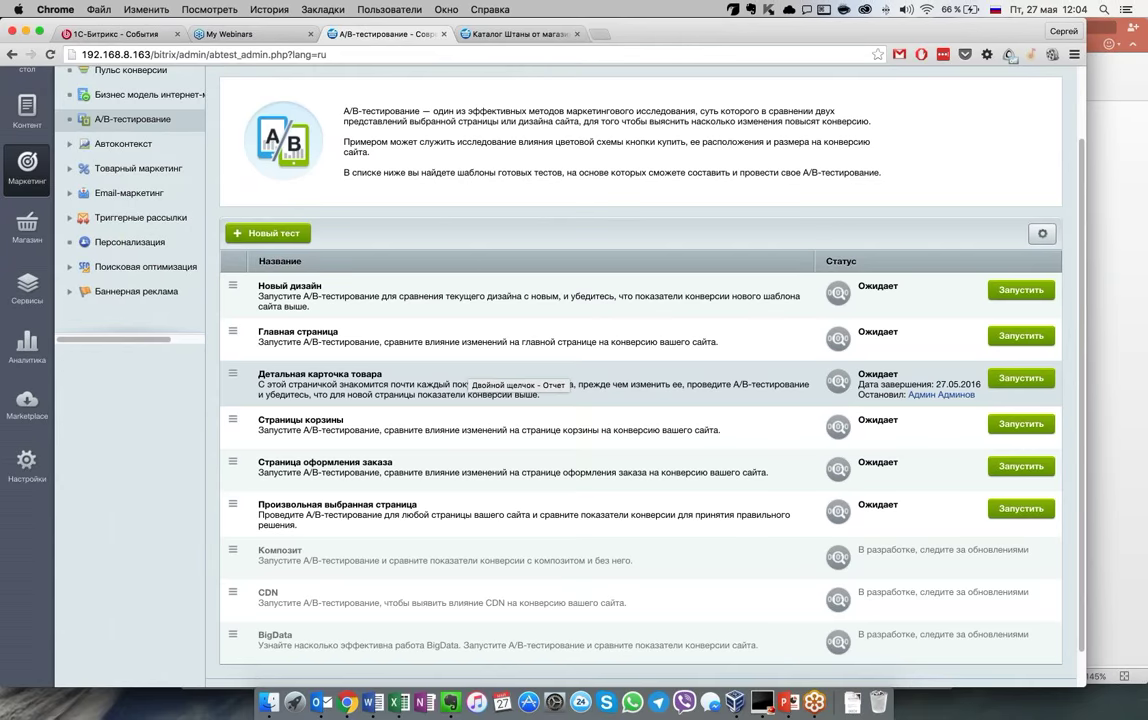
Expand Триггерные рассылки in the sidebar and switch to the Штаны catalog page
{"action": "scroll", "coordinate": [510, 378], "scroll_direction": "up", "scroll_amount": 2}
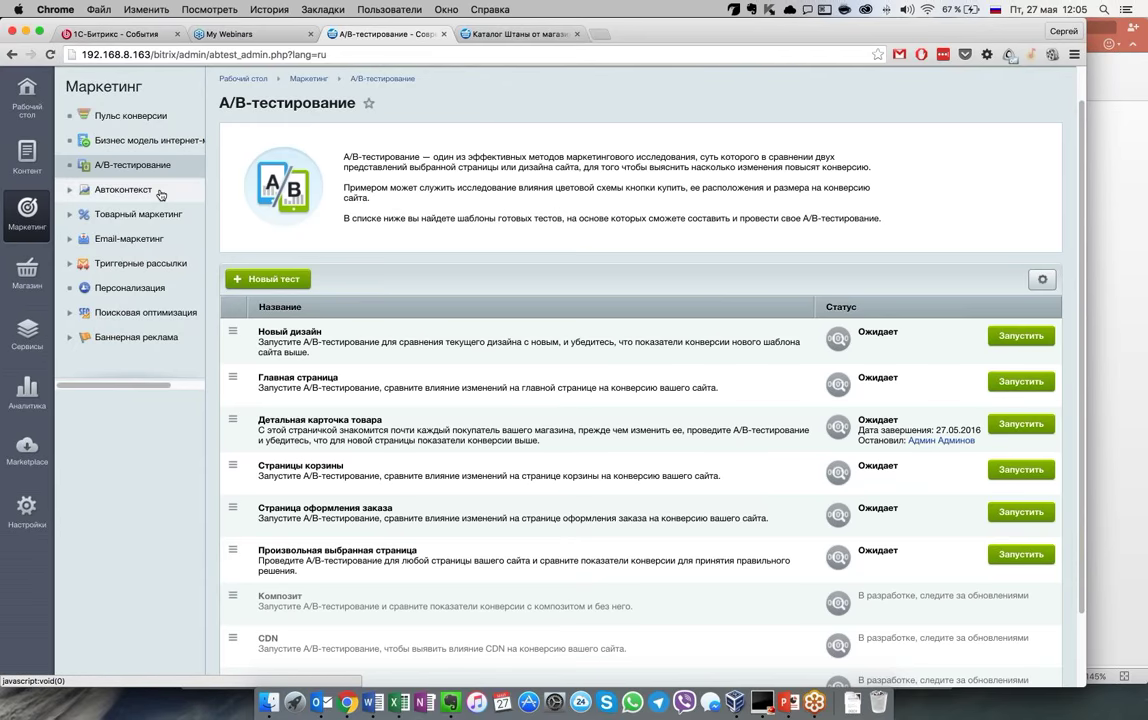
{"action": "left_click", "coordinate": [145, 262]}
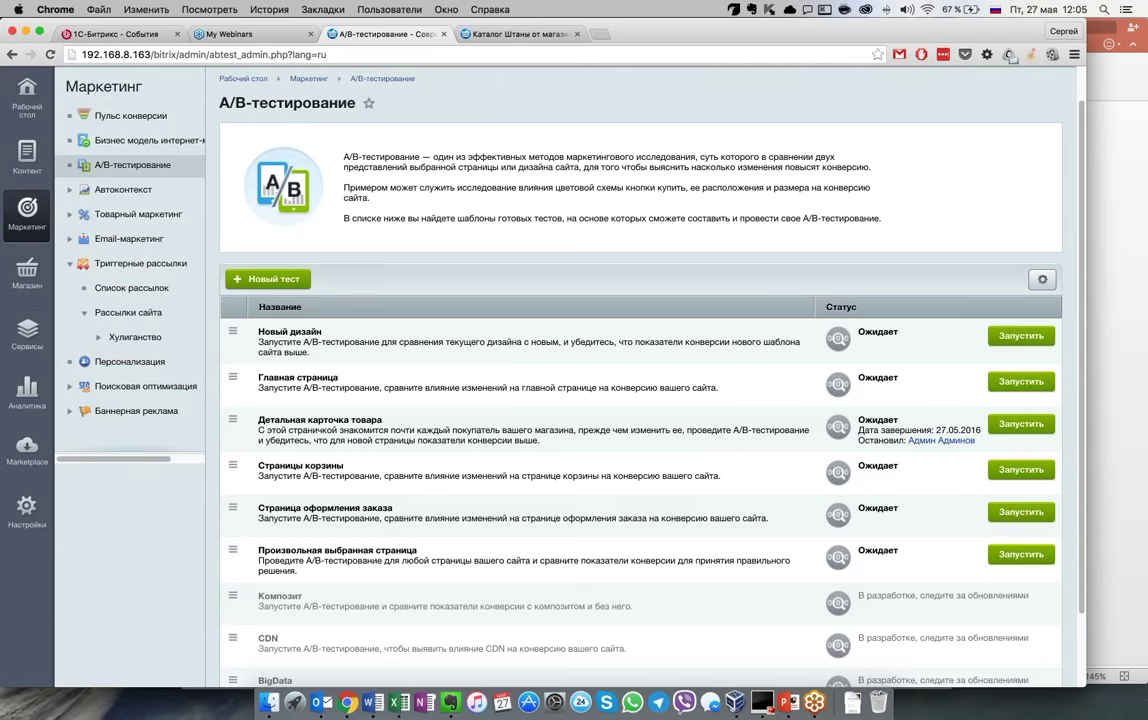
{"action": "left_click", "coordinate": [515, 34]}
Open the Параметры компонента dialog for the Штаны catalog component from the admin toolbar
{"action": "scroll", "coordinate": [489, 332], "scroll_direction": "down", "scroll_amount": 5}
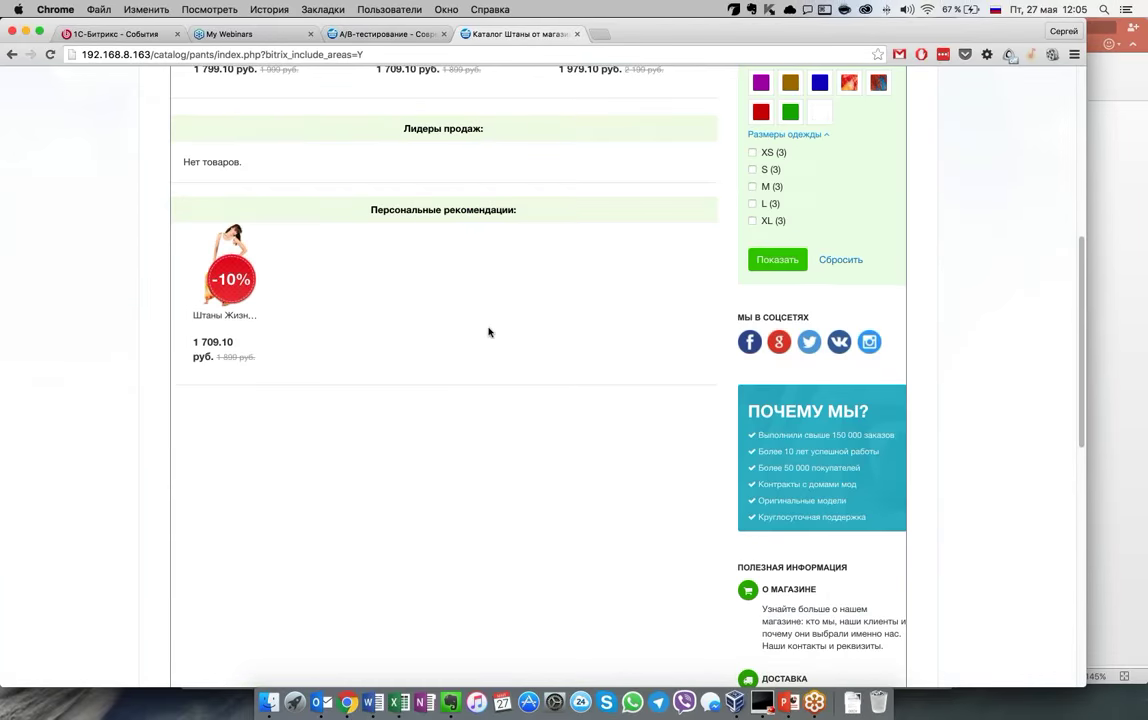
{"action": "scroll", "coordinate": [462, 259], "scroll_direction": "up", "scroll_amount": 2}
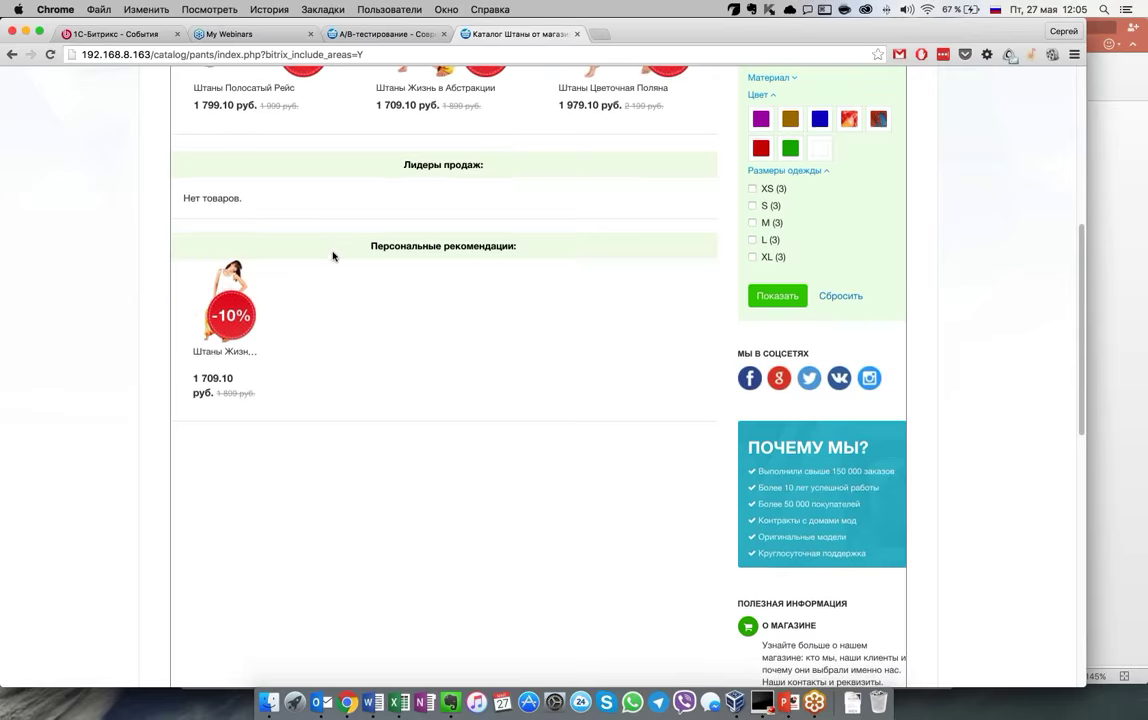
{"action": "scroll", "coordinate": [333, 252], "scroll_direction": "up", "scroll_amount": 5}
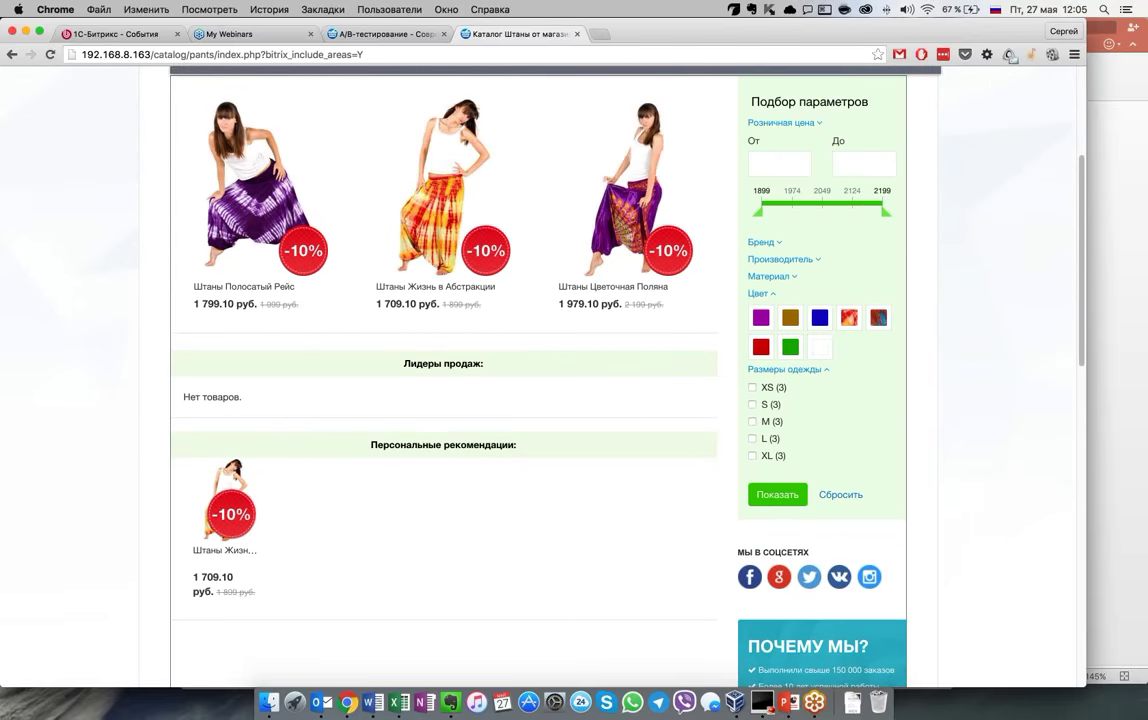
{"action": "scroll", "coordinate": [462, 337], "scroll_direction": "up", "scroll_amount": 3}
{"action": "mouse_move", "coordinate": [437, 318]}
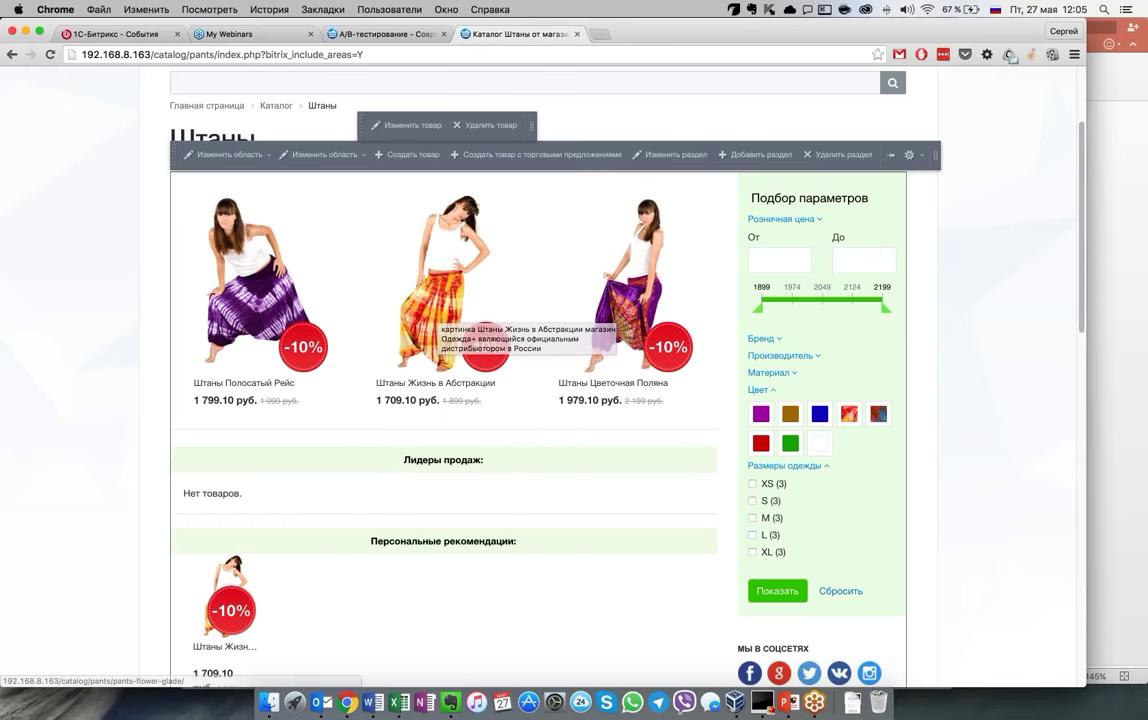
{"action": "left_click", "coordinate": [405, 125]}
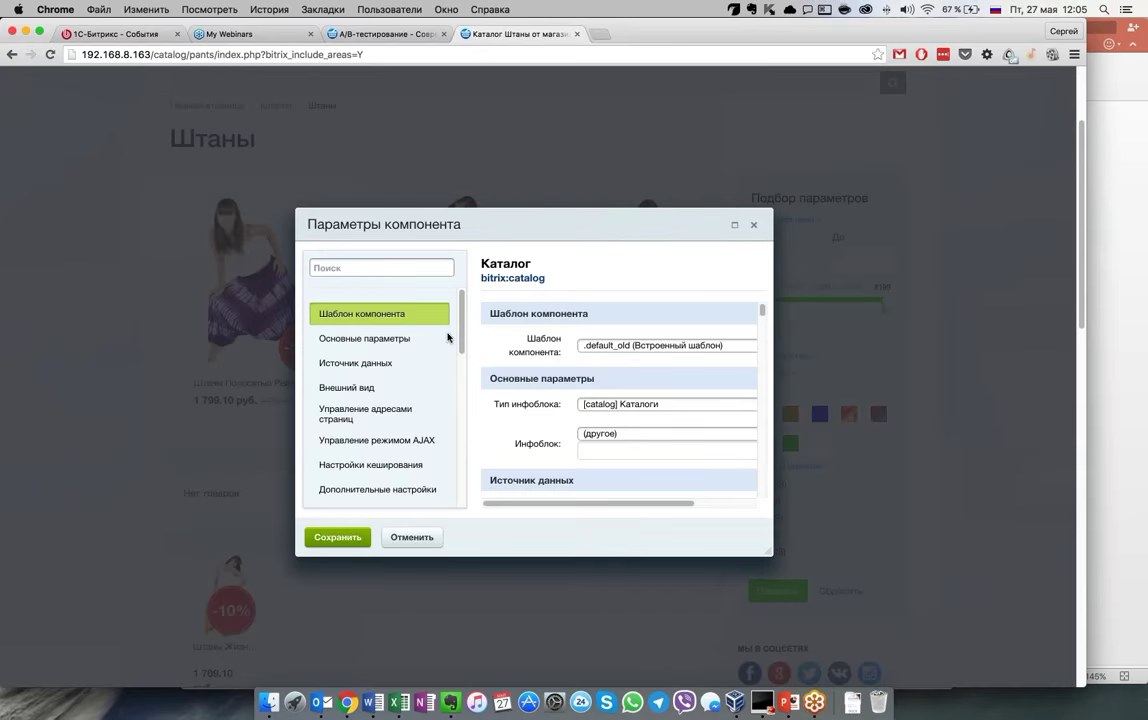
Go to the Персональные рекомендации section, enlarge the dialog and expand the Тип рекомендации list
{"action": "scroll", "coordinate": [380, 358], "scroll_direction": "down", "scroll_amount": 2}
{"action": "scroll", "coordinate": [380, 360], "scroll_direction": "down", "scroll_amount": 5}
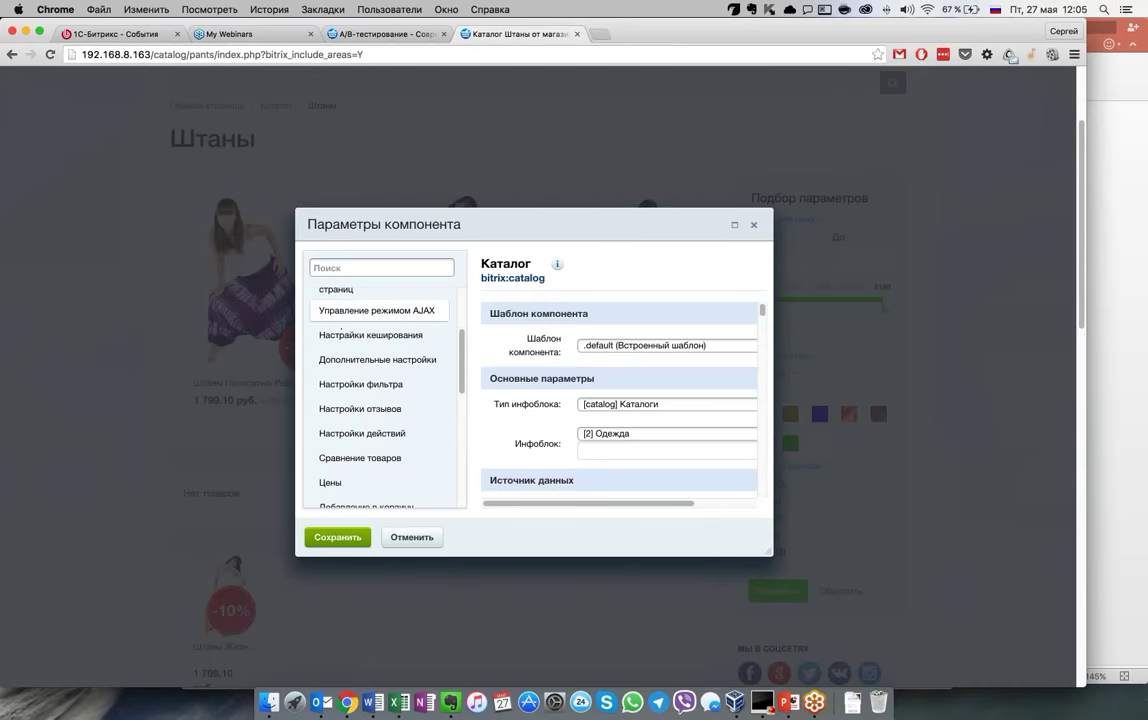
{"action": "scroll", "coordinate": [398, 413], "scroll_direction": "down", "scroll_amount": 5}
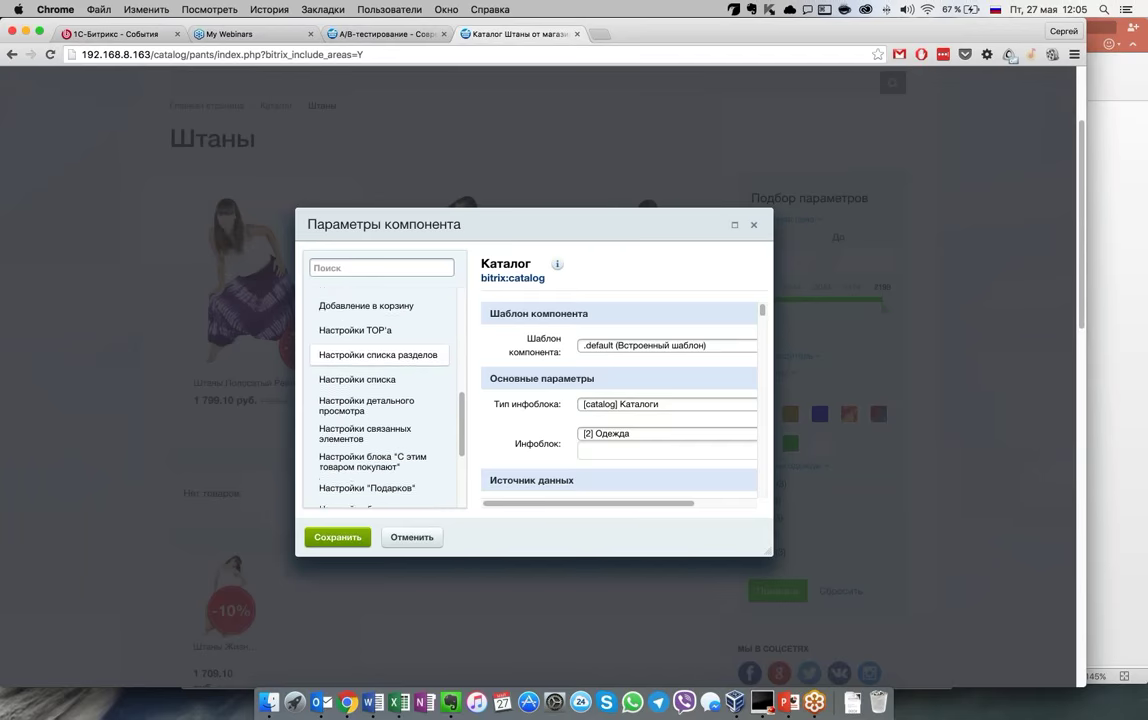
{"action": "left_click", "coordinate": [398, 411]}
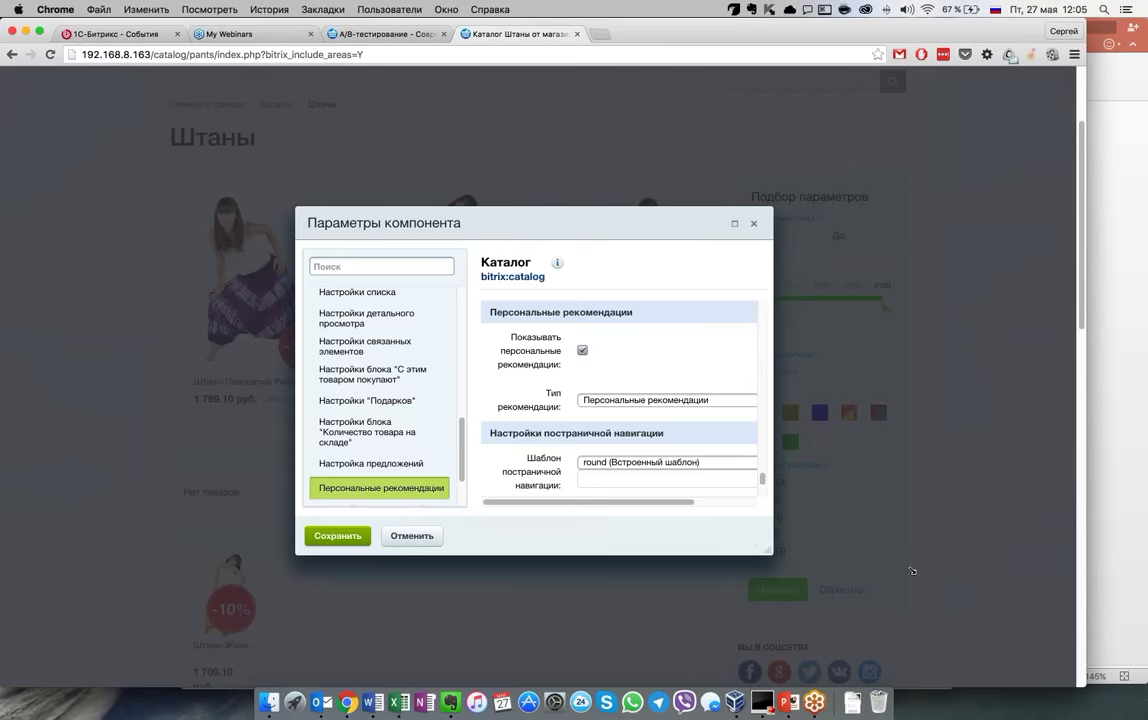
{"action": "left_click_drag", "start_coordinate": [754, 549], "coordinate": [930, 572]}
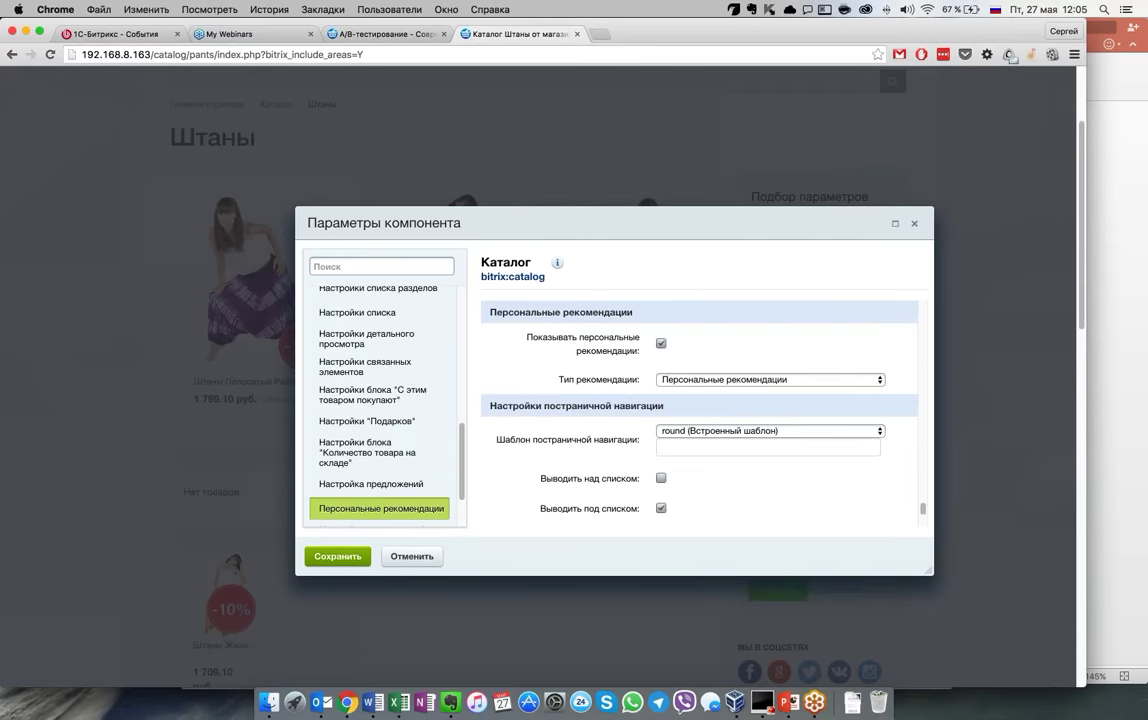
{"action": "left_click", "coordinate": [818, 382]}
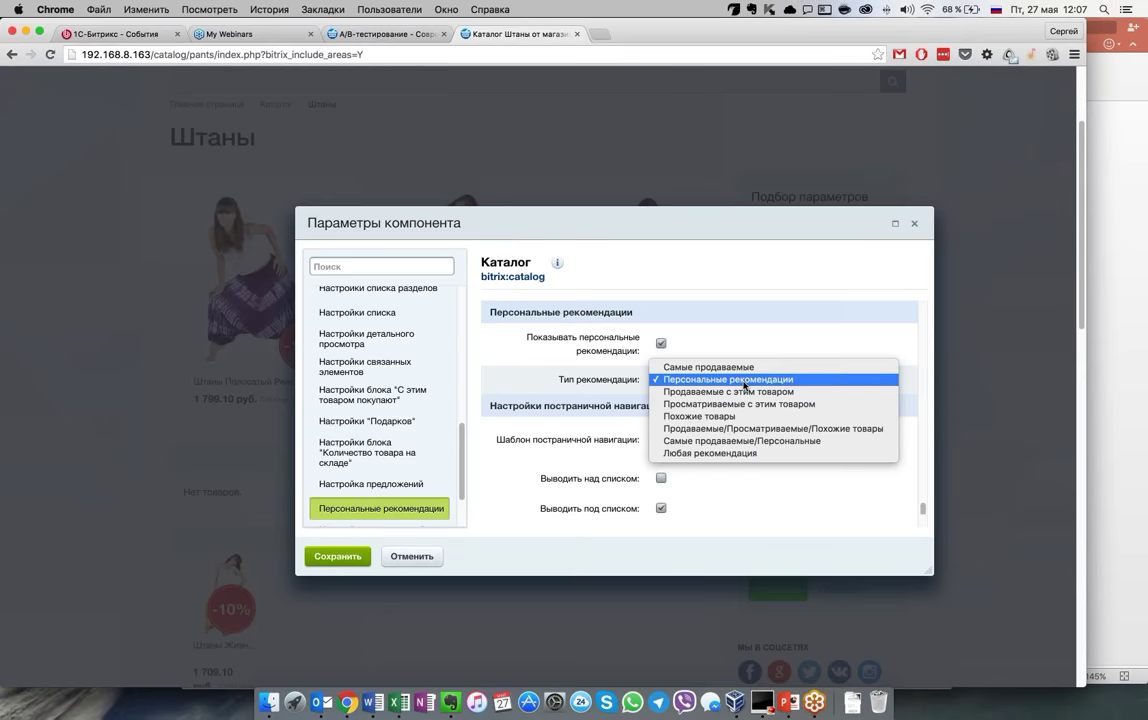
Dismiss the Тип рекомендации list unchanged and close Параметры компонента without saving
{"action": "left_click", "coordinate": [914, 225]}
{"action": "left_click", "coordinate": [914, 225]}
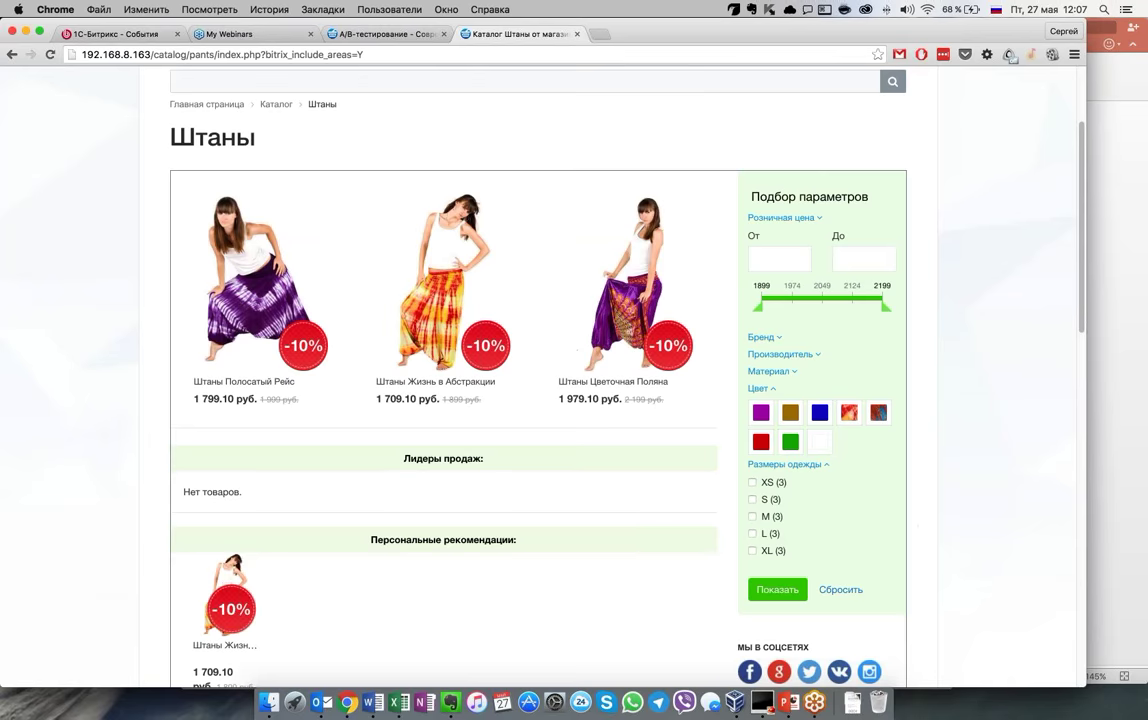
Scroll the Штаны catalog page, then switch back to the A/B-тестирование admin tab
{"action": "scroll", "coordinate": [630, 525], "scroll_direction": "down", "scroll_amount": 5}
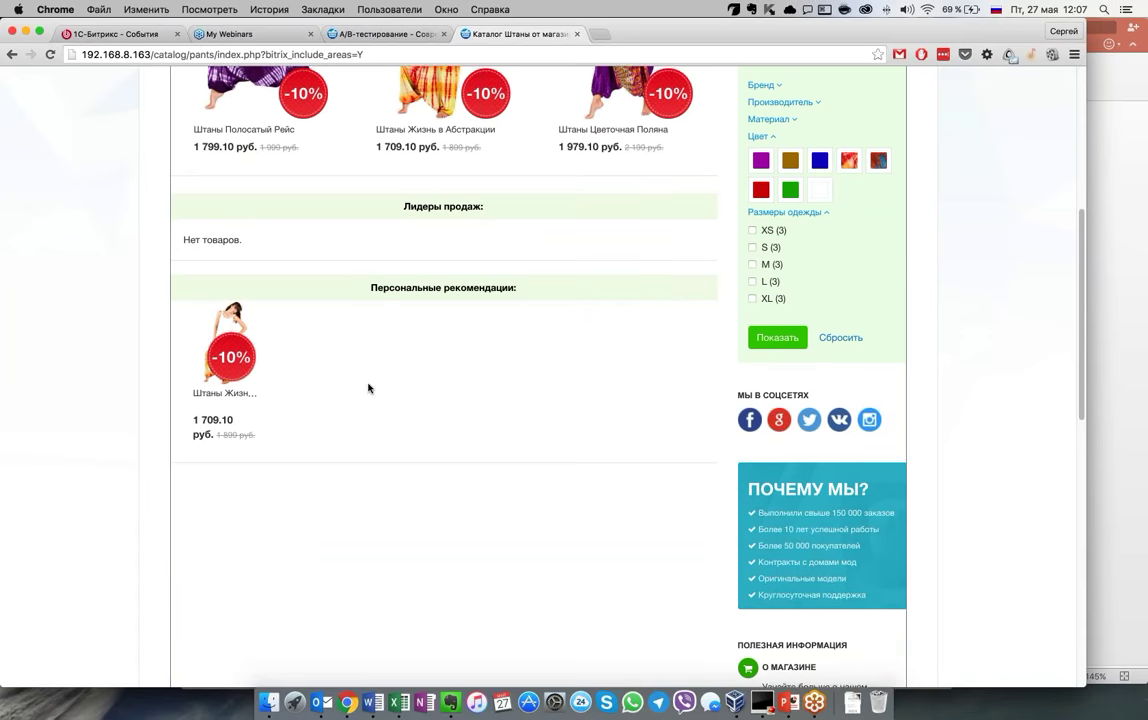
{"action": "scroll", "coordinate": [368, 388], "scroll_direction": "up", "scroll_amount": 1}
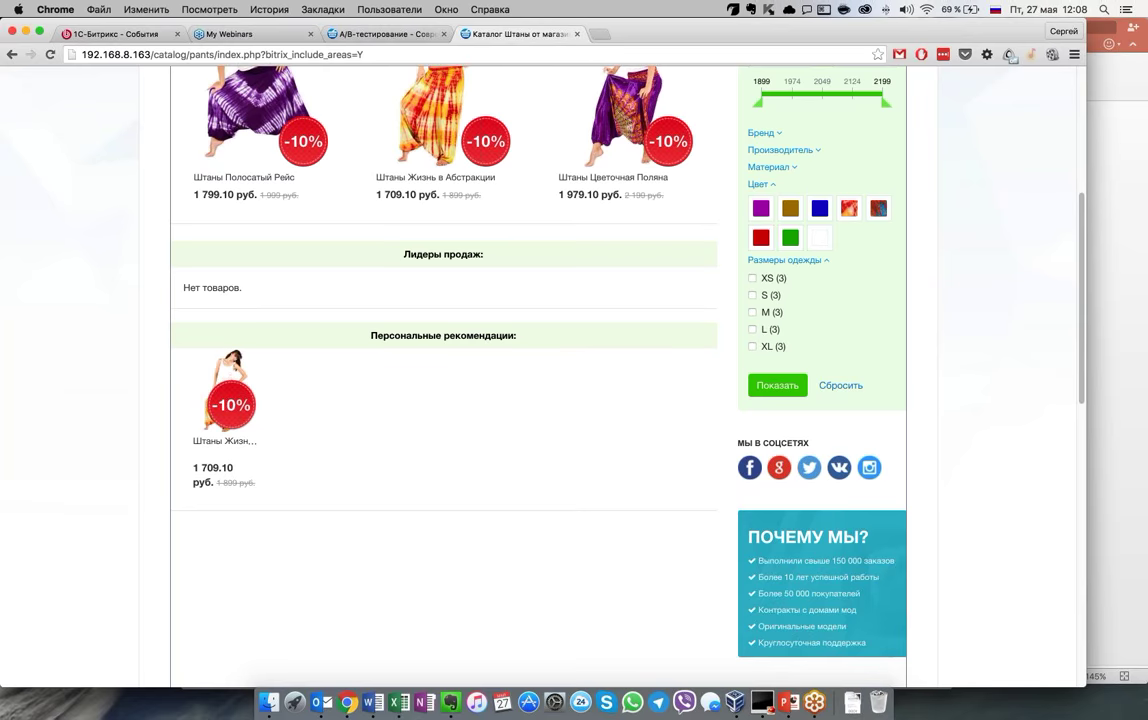
{"action": "left_click", "coordinate": [397, 38]}
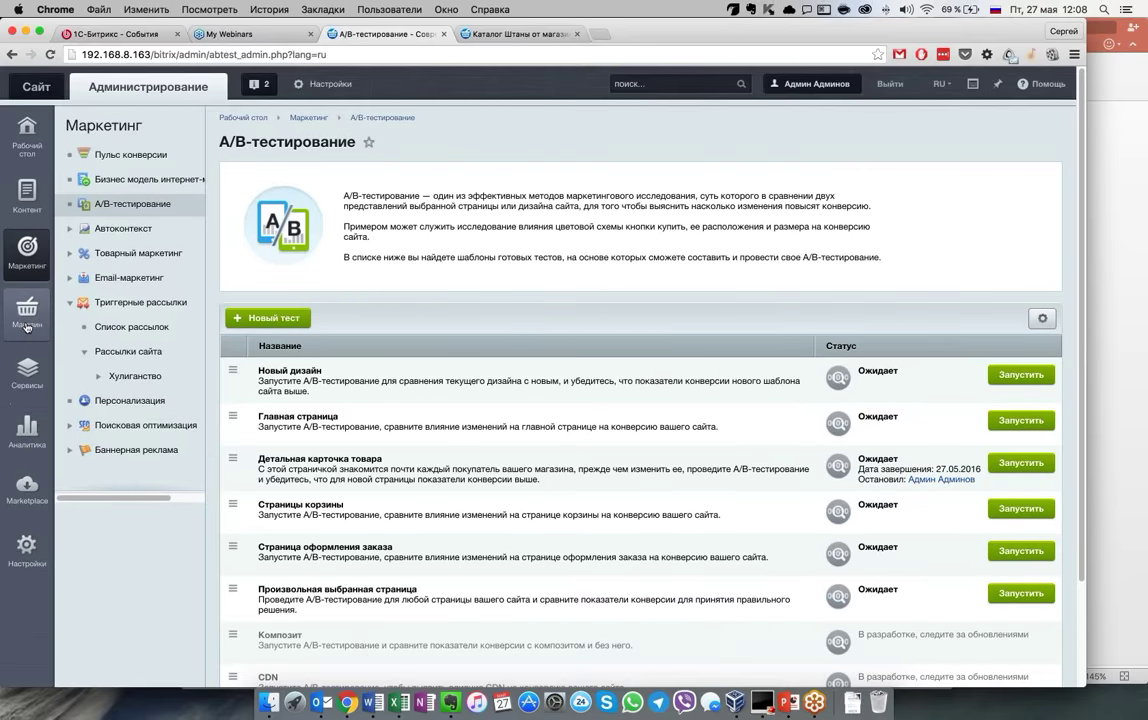
Open the store's Заказы list showing orders №6 and №4
{"action": "mouse_move", "coordinate": [27, 326]}
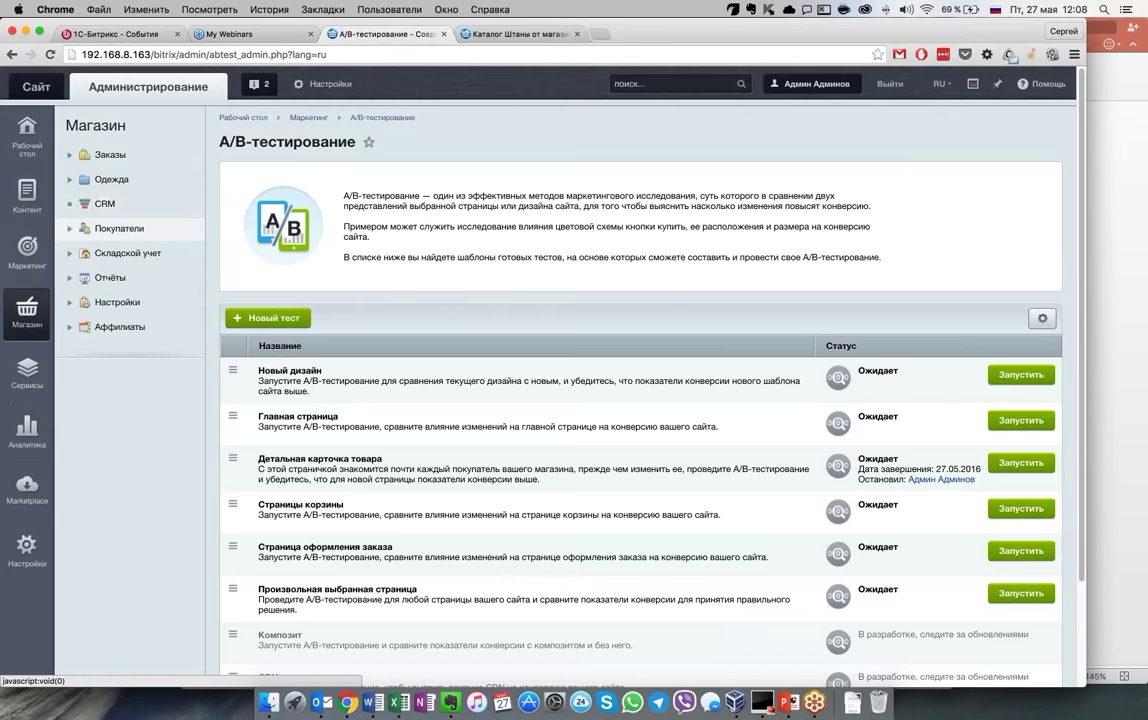
{"action": "left_click", "coordinate": [138, 157]}
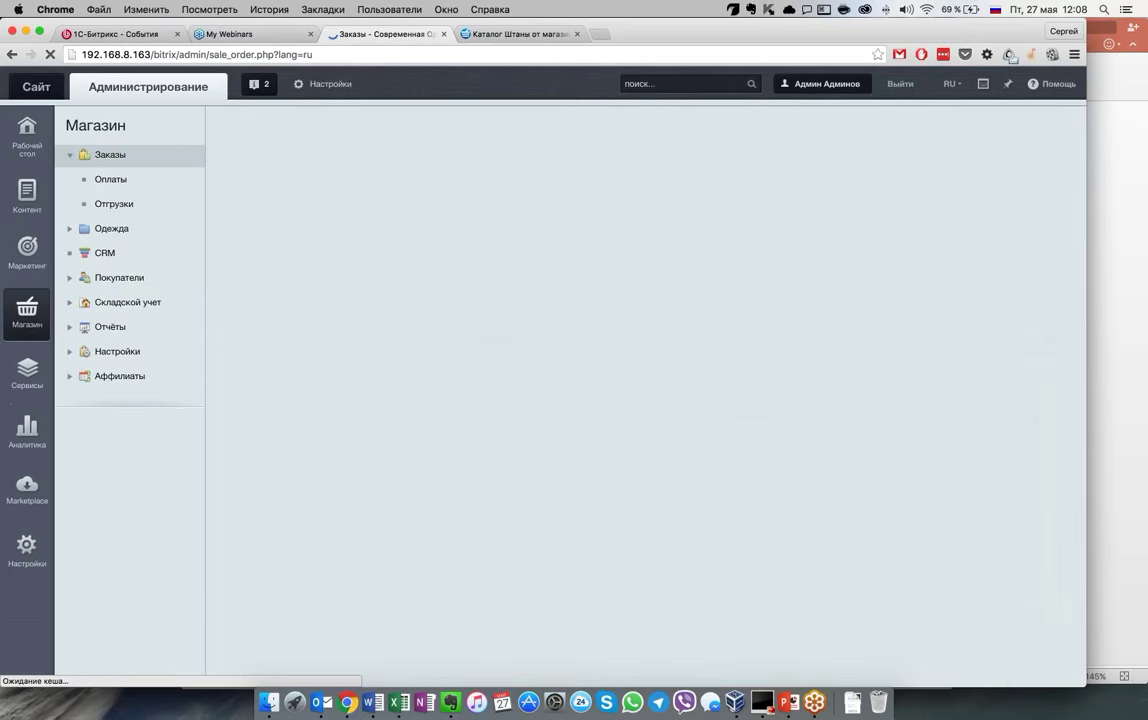
{"action": "scroll", "coordinate": [640, 400], "scroll_direction": "down", "scroll_amount": 2}
{"action": "scroll", "coordinate": [640, 400], "scroll_direction": "down", "scroll_amount": 1}
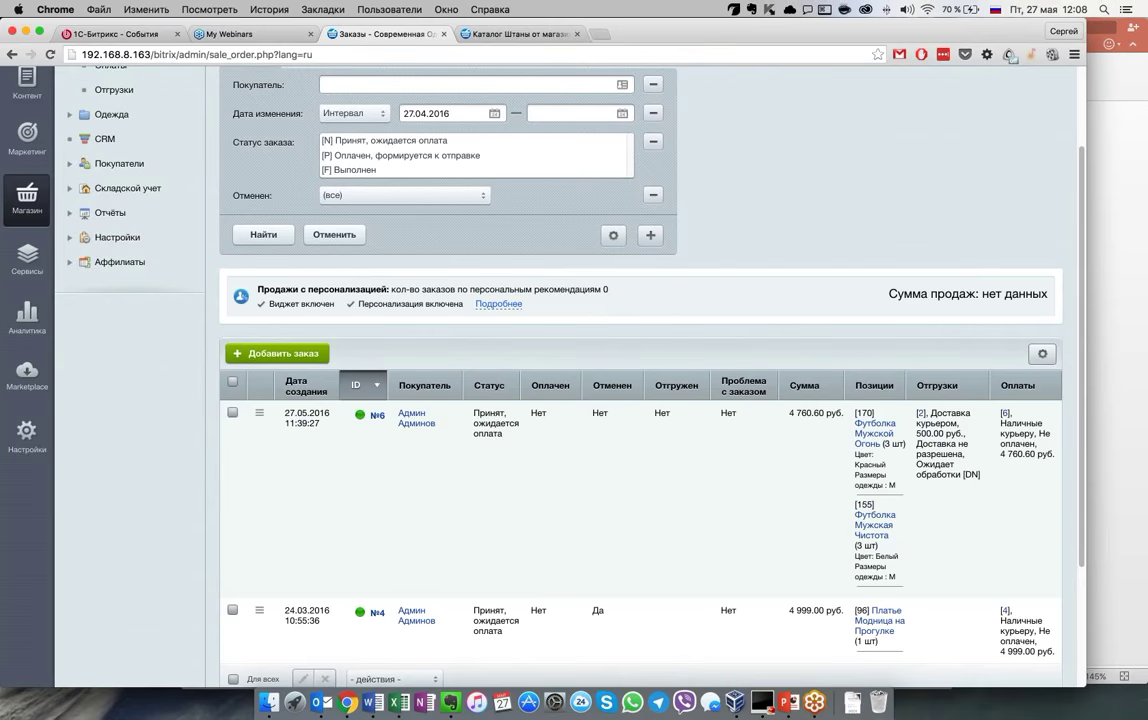
Highlight the personalisation banner's status, recommendation order count and нет данных sales total
{"action": "left_click_drag", "start_coordinate": [401, 303], "coordinate": [434, 303]}
{"action": "left_click_drag", "start_coordinate": [612, 289], "coordinate": [503, 289]}
{"action": "left_click_drag", "start_coordinate": [982, 294], "coordinate": [1040, 297]}
{"action": "left_click", "coordinate": [1040, 297]}
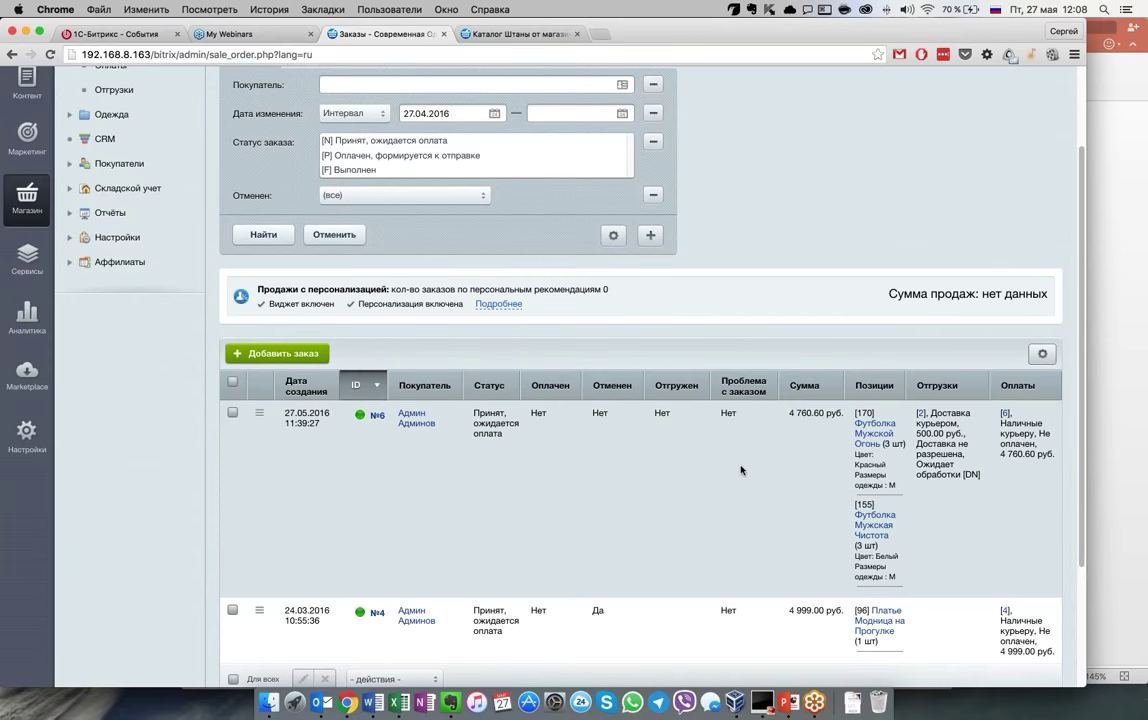
{"action": "scroll", "coordinate": [741, 470], "scroll_direction": "down", "scroll_amount": 5}
{"action": "scroll", "coordinate": [740, 471], "scroll_direction": "up", "scroll_amount": 5}
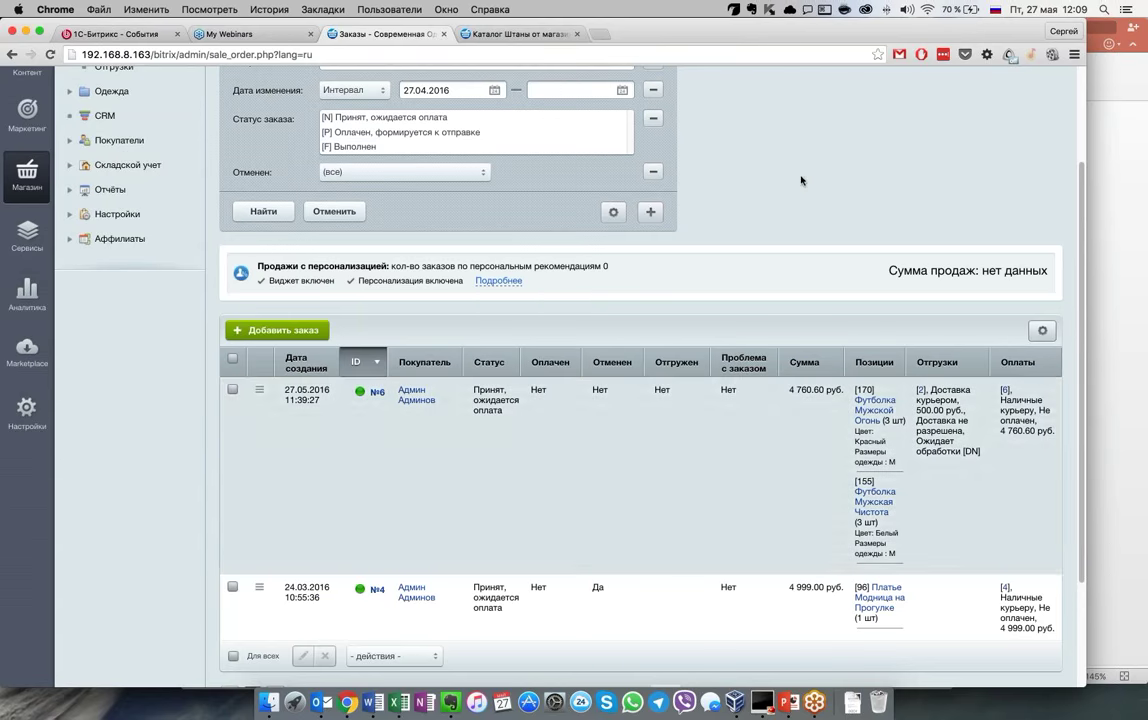
{"action": "scroll", "coordinate": [782, 195], "scroll_direction": "up", "scroll_amount": 3}
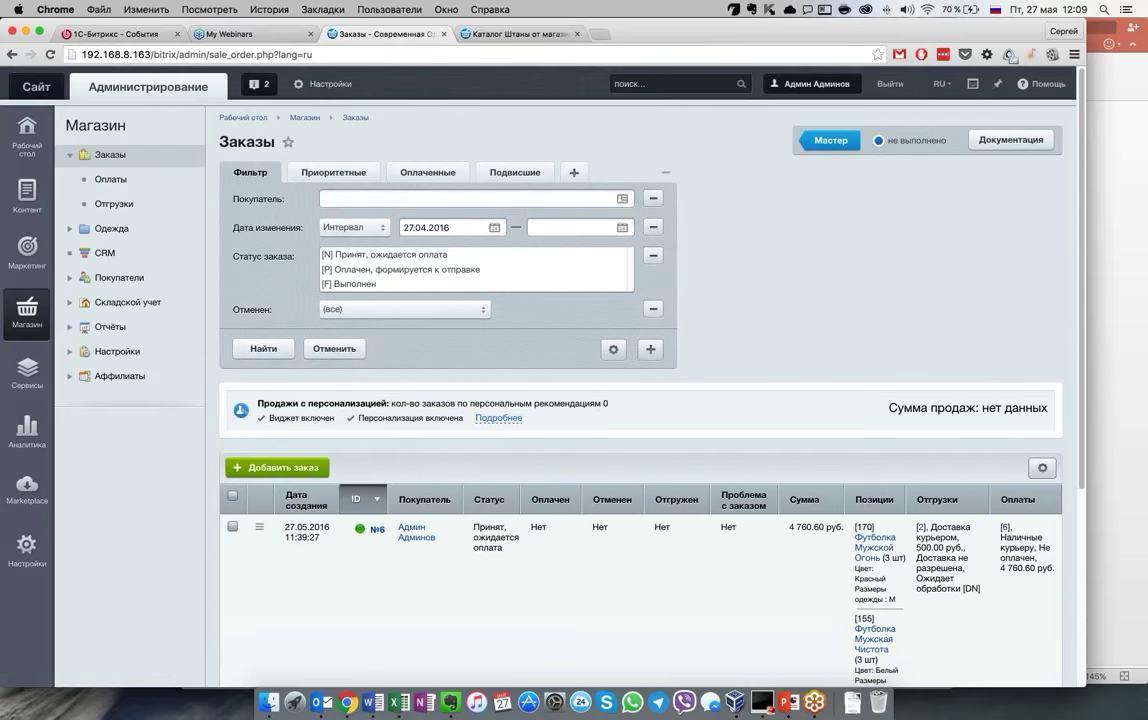
{"action": "left_click", "coordinate": [27, 248]}
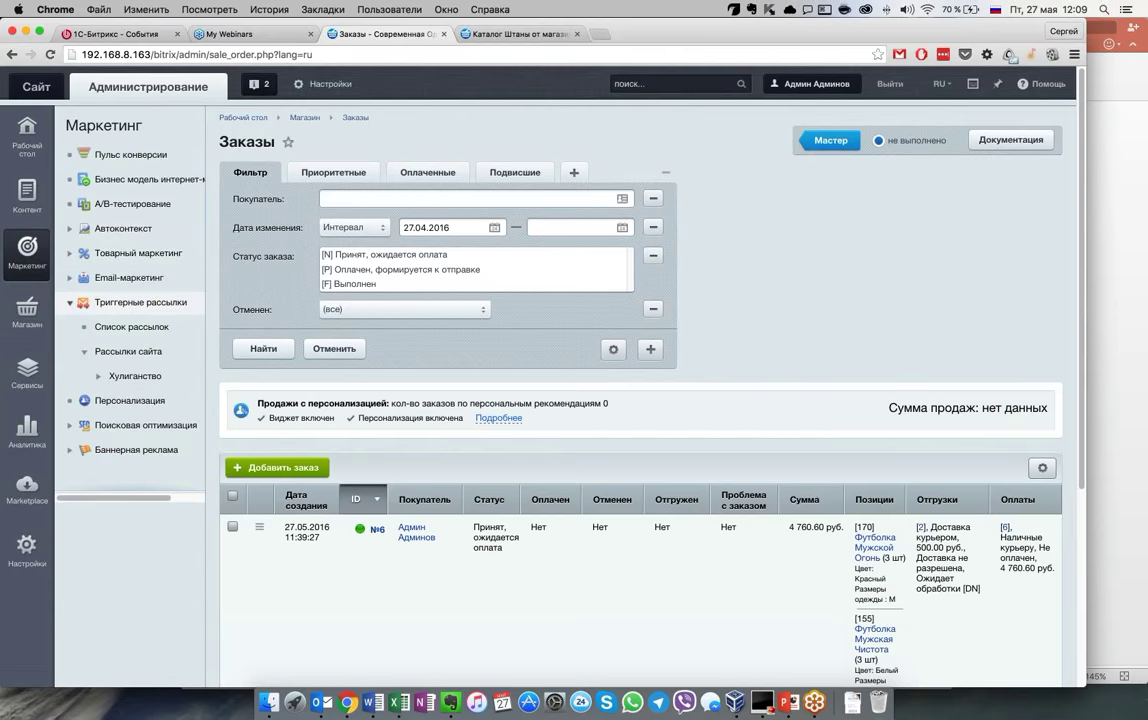
Open the 10% discount Скидка на нижнее белье for editing via Товарный маркетинг > Скидки на товар
{"action": "left_click", "coordinate": [138, 253]}
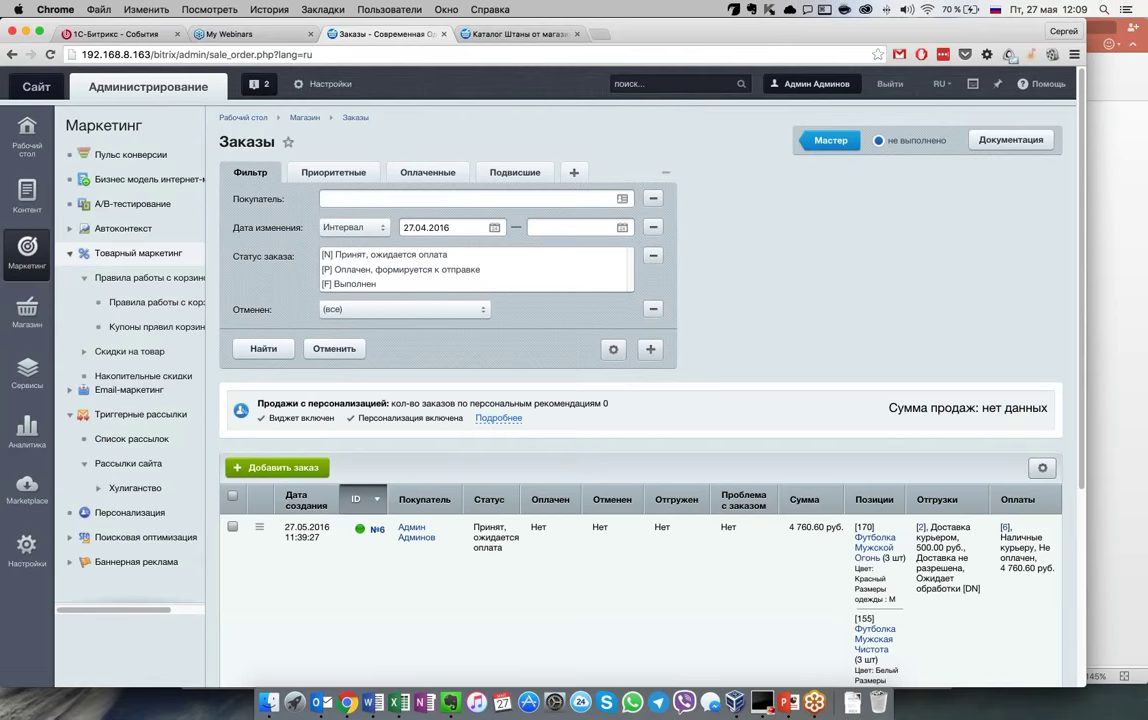
{"action": "left_click", "coordinate": [150, 277]}
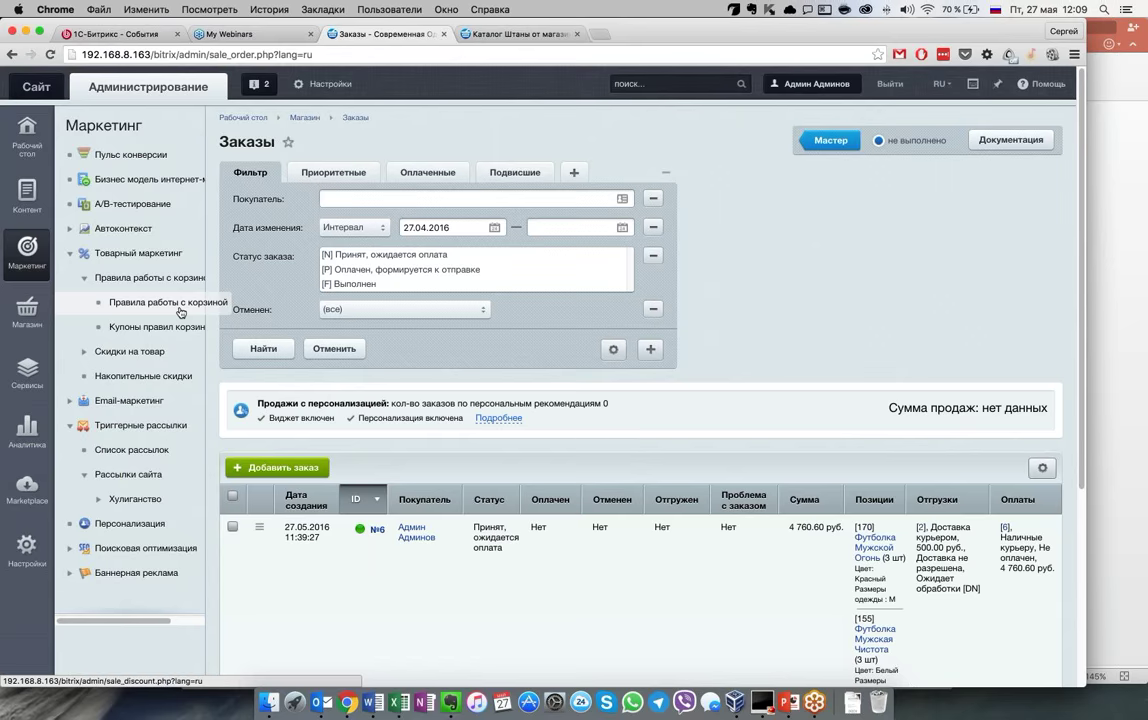
{"action": "left_click", "coordinate": [160, 352]}
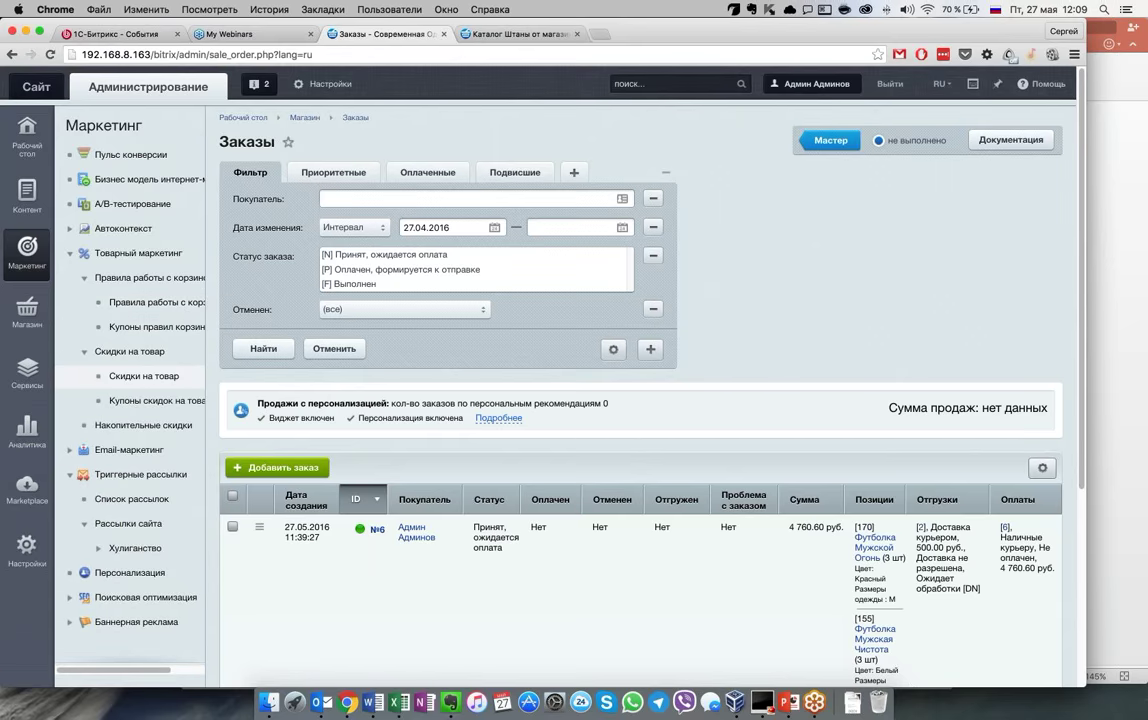
{"action": "left_click", "coordinate": [144, 376]}
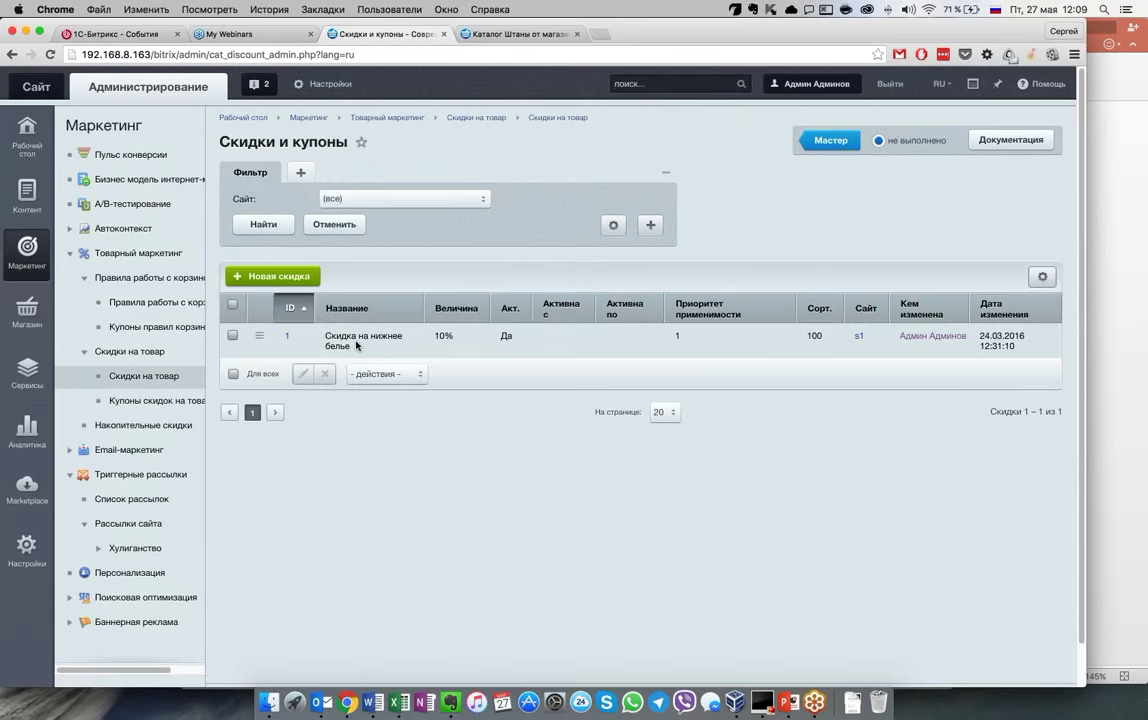
{"action": "double_click", "coordinate": [356, 345]}
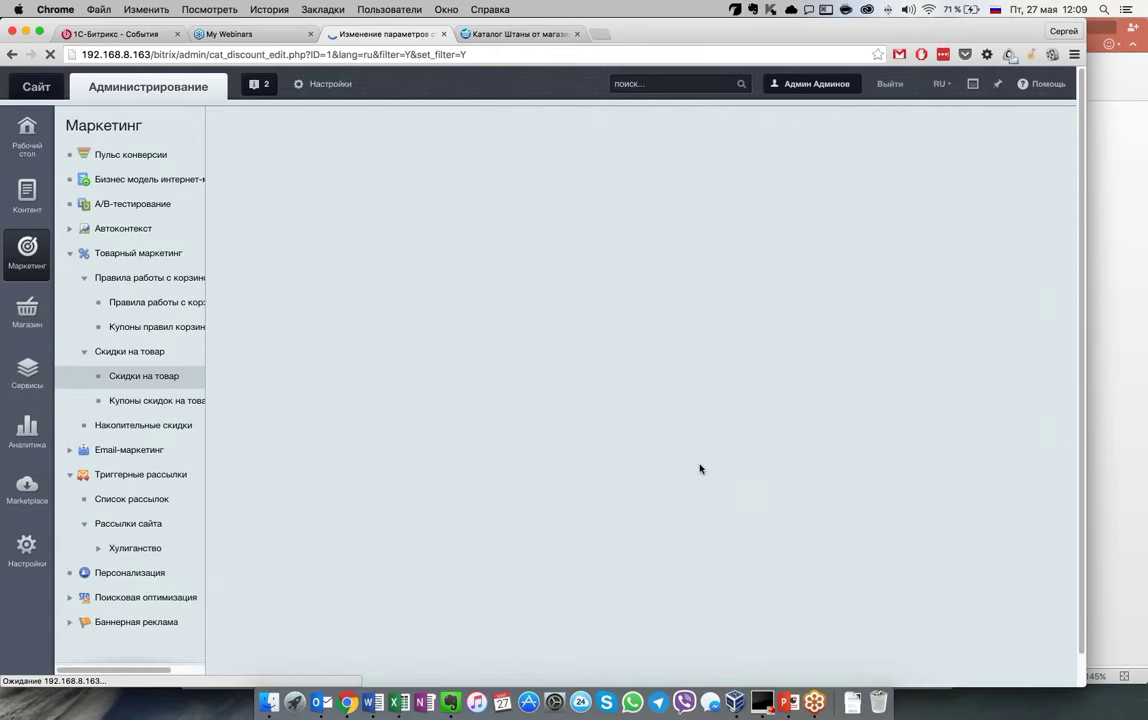
Review the discount's conditions and type, keeping it a percentage discount
{"action": "scroll", "coordinate": [867, 477], "scroll_direction": "down", "scroll_amount": 1}
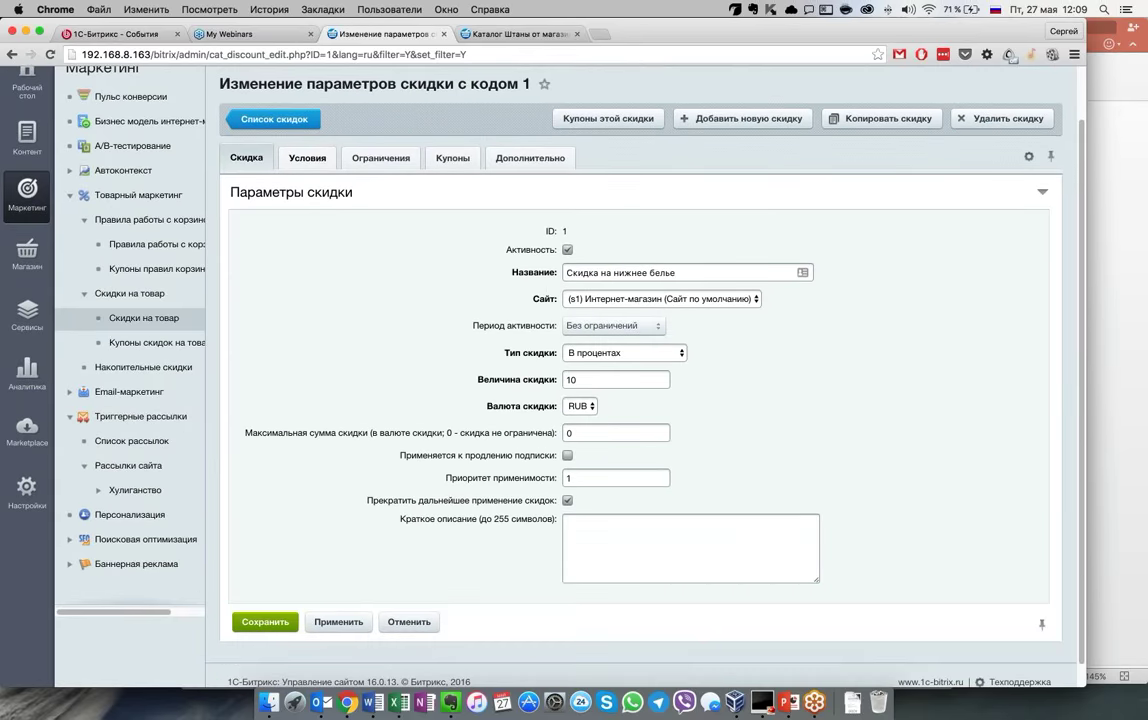
{"action": "left_click", "coordinate": [307, 171]}
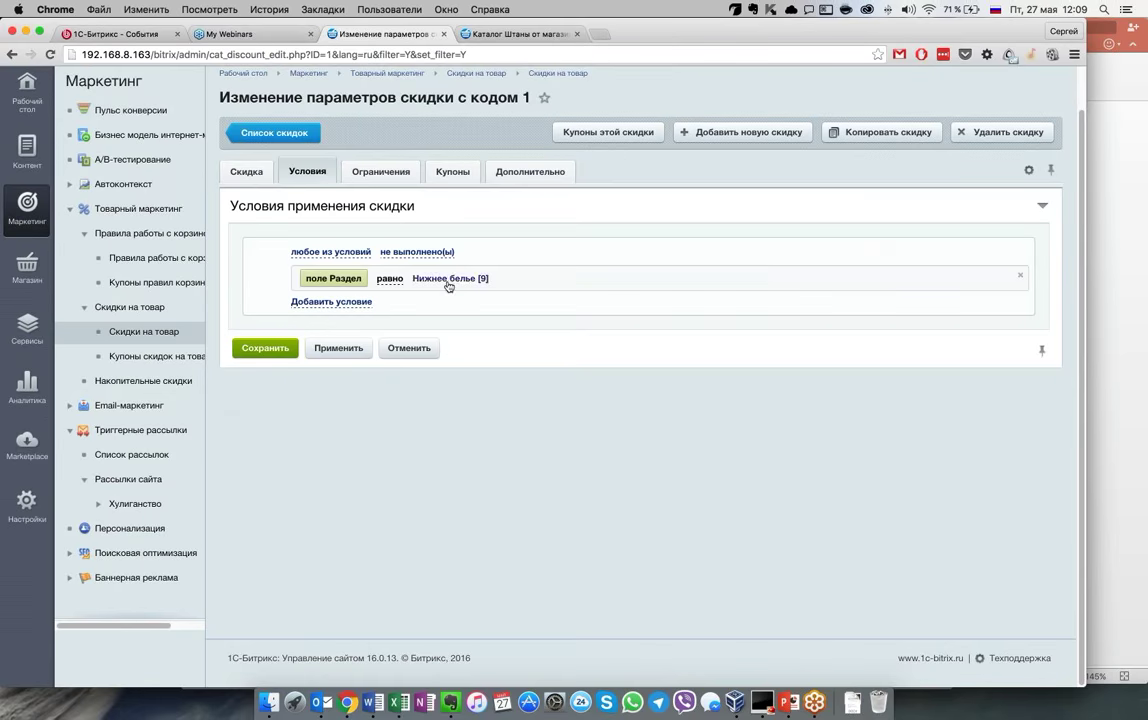
{"action": "left_click", "coordinate": [246, 171]}
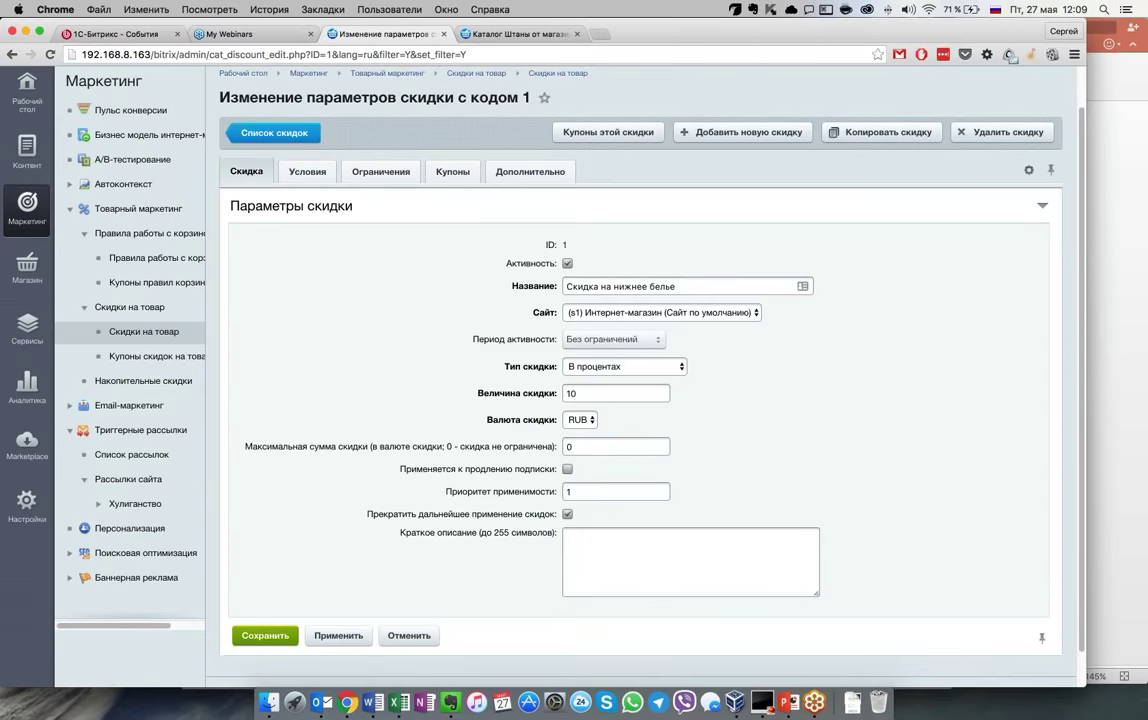
{"action": "left_click", "coordinate": [620, 366]}
{"action": "left_click", "coordinate": [595, 366]}
{"action": "left_click", "coordinate": [309, 172]}
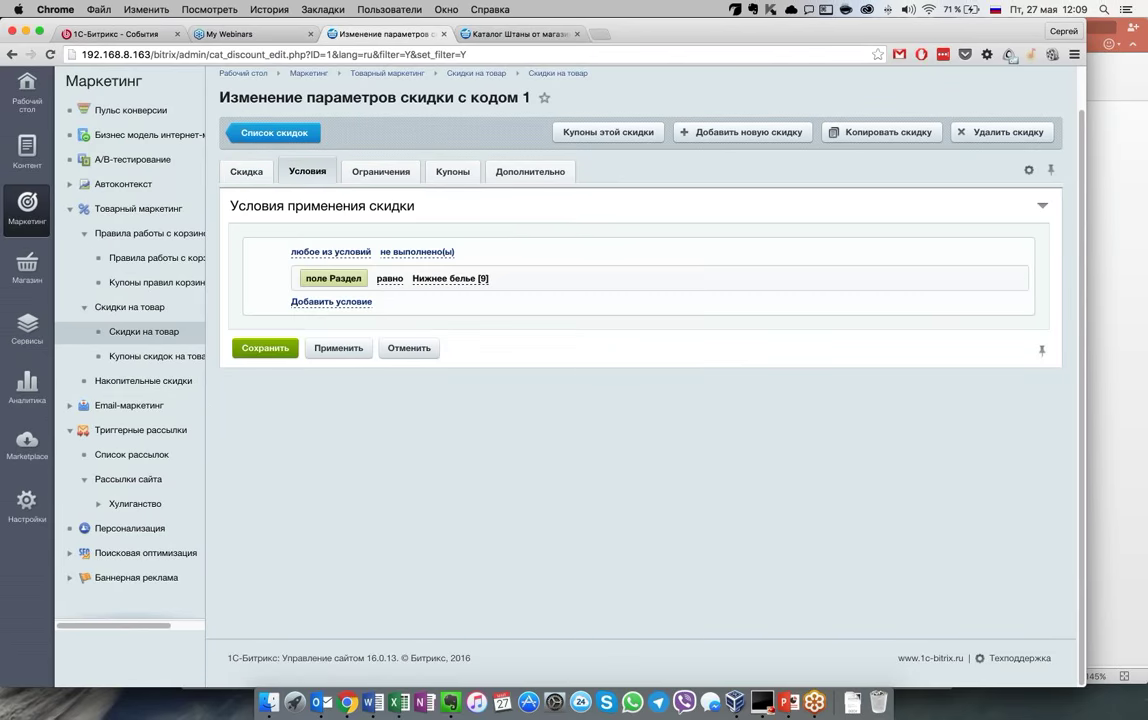
Add a Цвет равно белый condition requiring all conditions, then view Накопительные скидки
{"action": "left_click", "coordinate": [331, 301]}
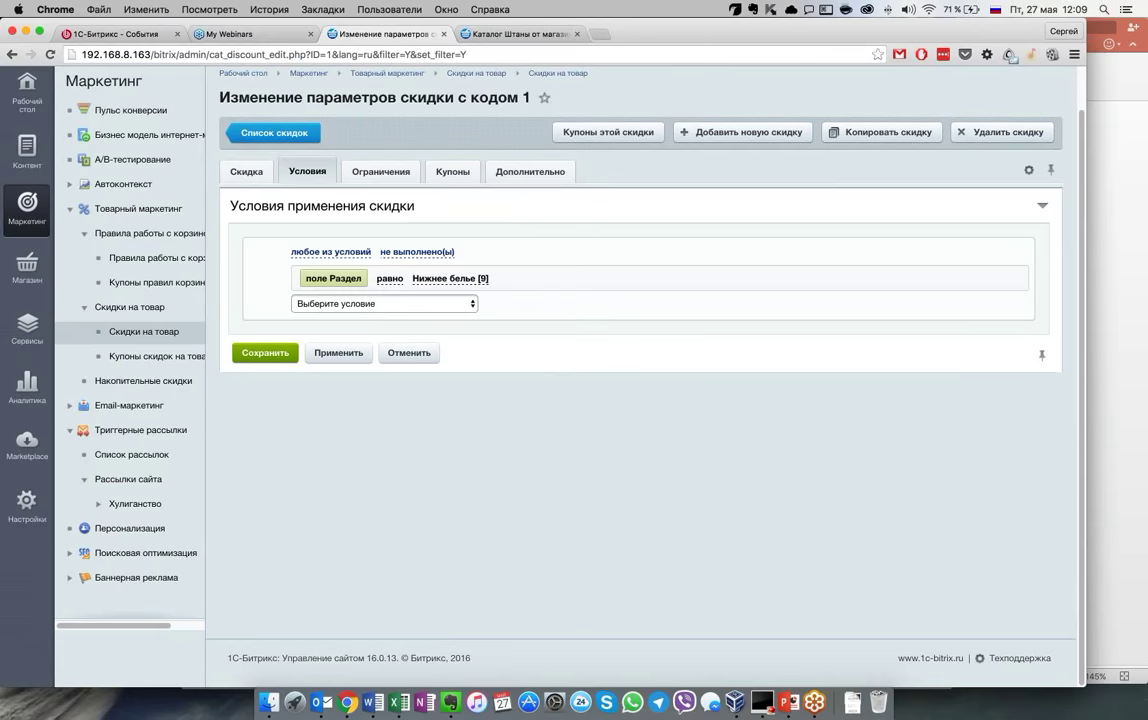
{"action": "left_click", "coordinate": [446, 308]}
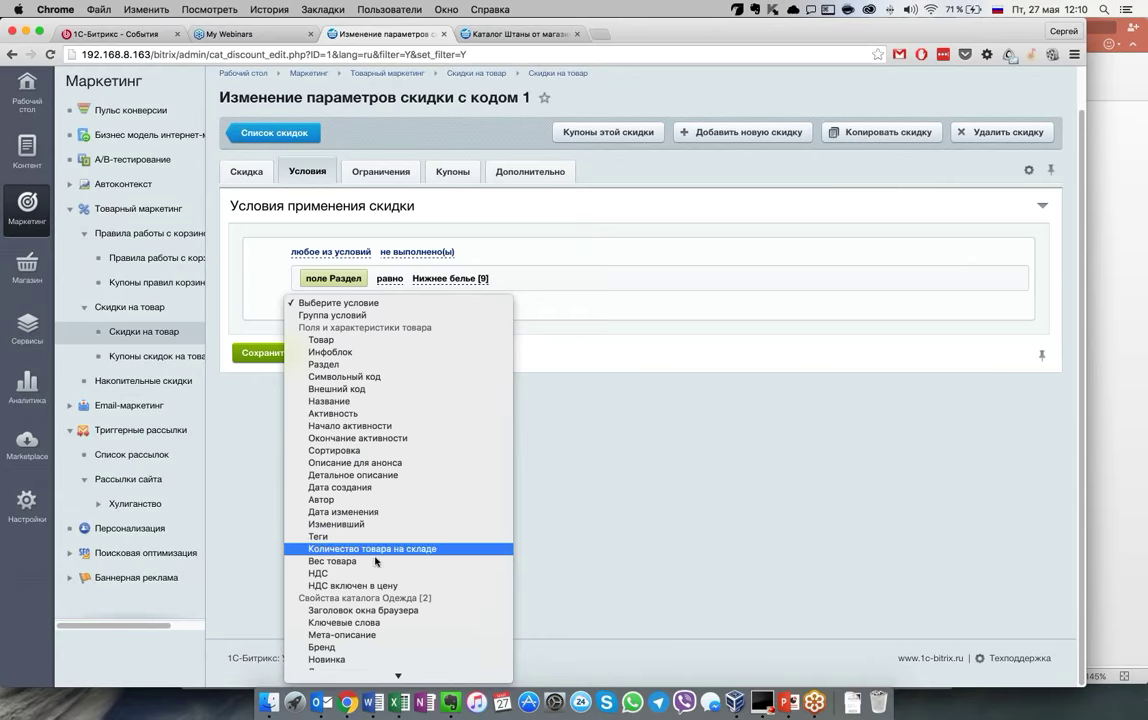
{"action": "scroll", "coordinate": [376, 562], "scroll_direction": "down", "scroll_amount": 5}
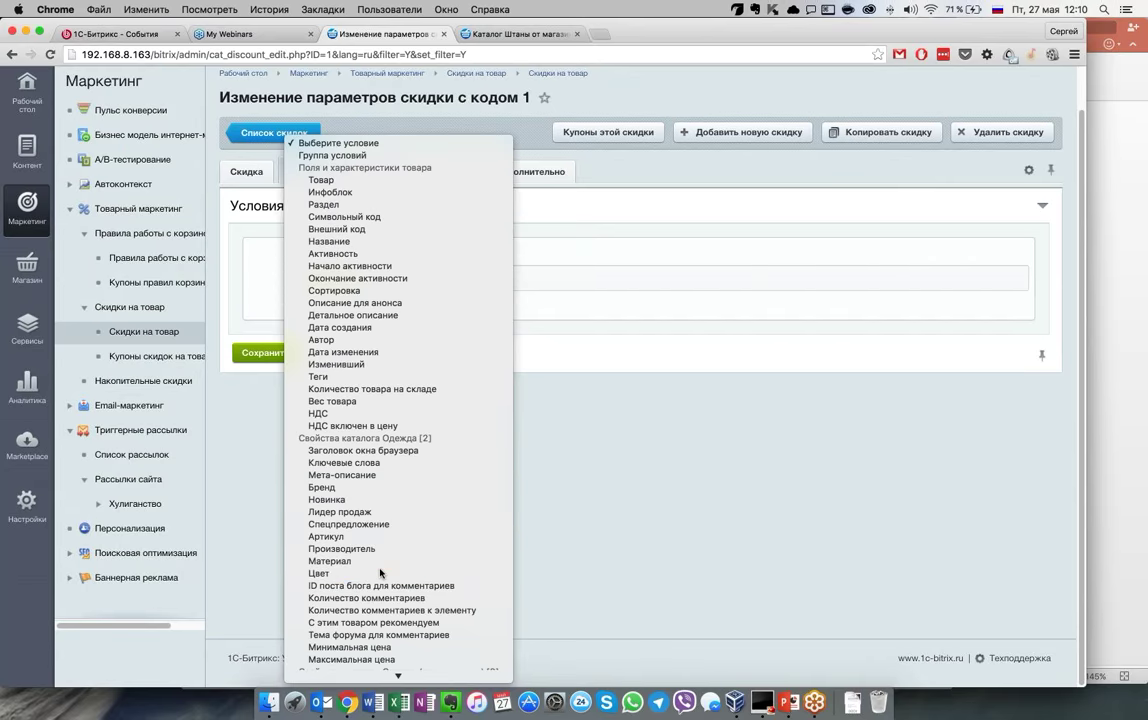
{"action": "left_click", "coordinate": [380, 573]}
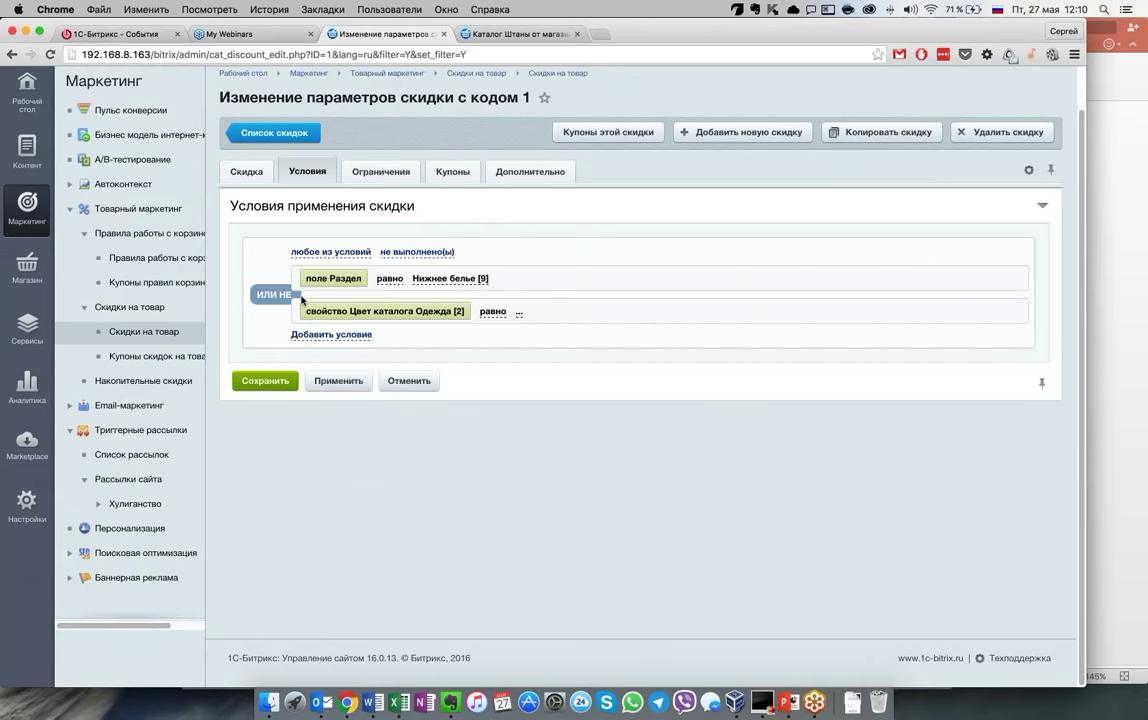
{"action": "left_click", "coordinate": [299, 296]}
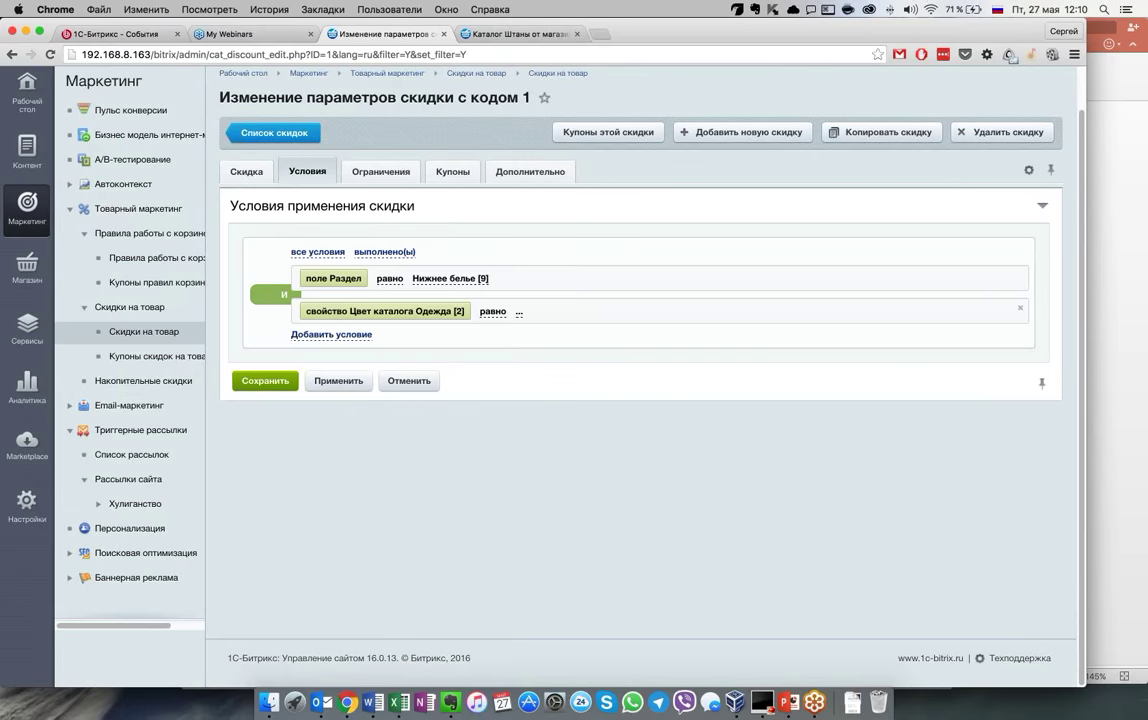
{"action": "left_click", "coordinate": [519, 312]}
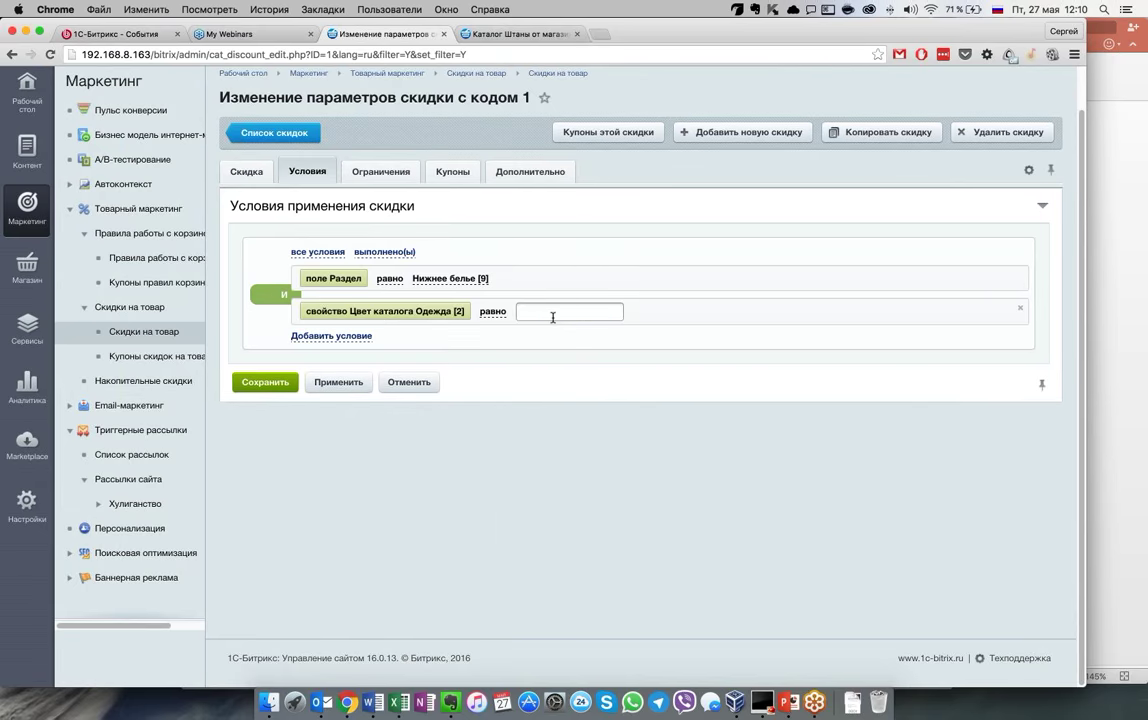
{"action": "type", "text": "белый"}
{"action": "left_click", "coordinate": [573, 380]}
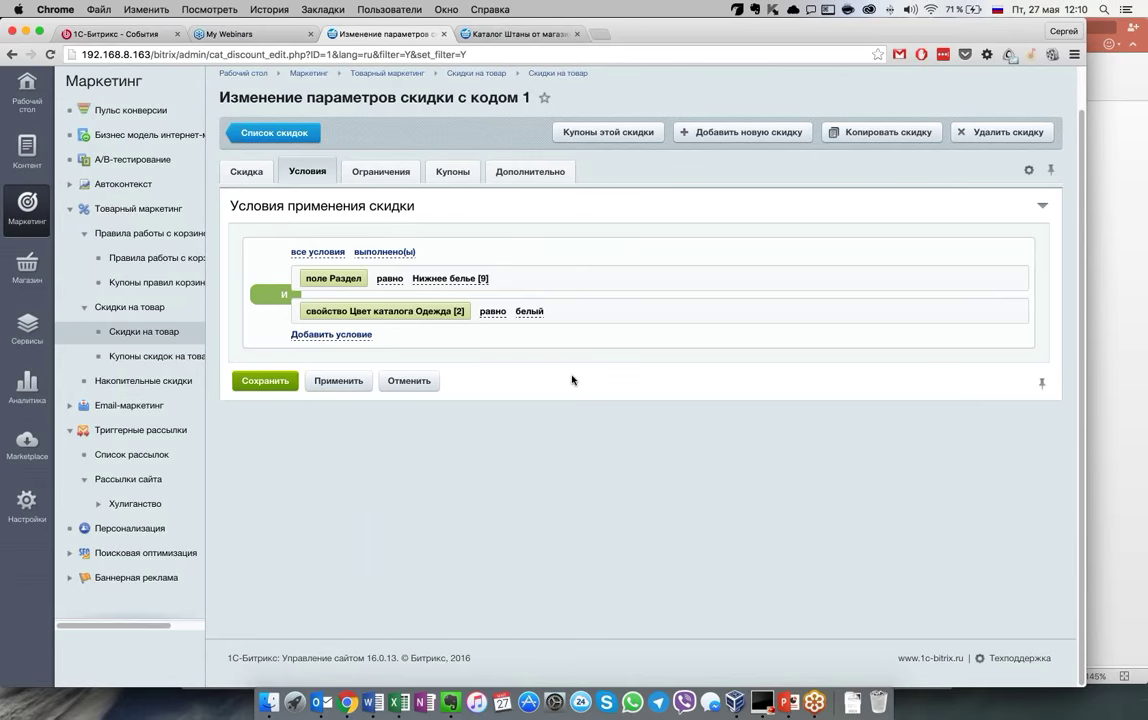
{"action": "left_click", "coordinate": [142, 381]}
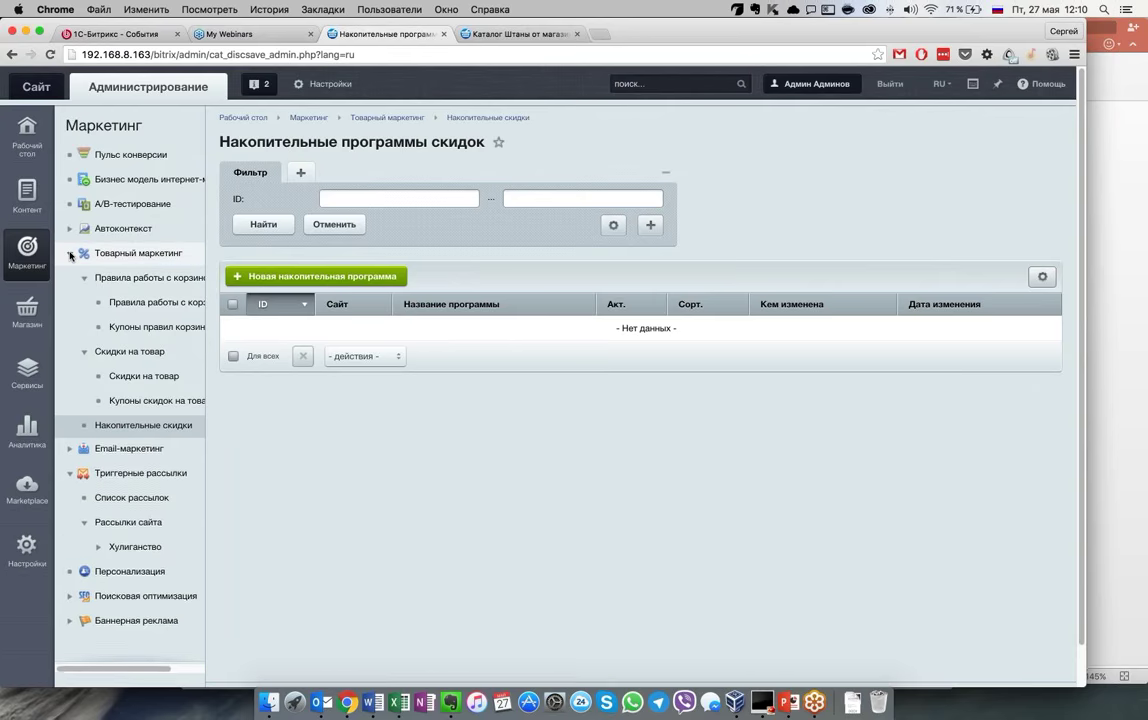
Collapse Товарный маркетинг and open Email-маркетинг > Список рассылок
{"action": "left_click", "coordinate": [70, 255]}
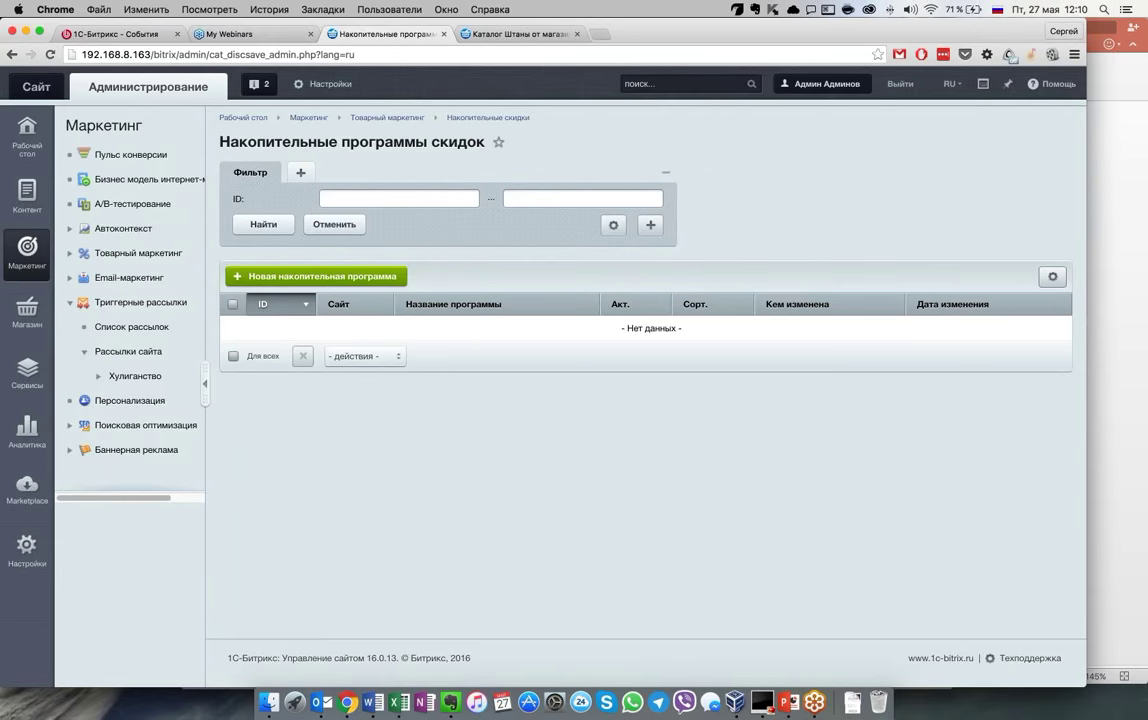
{"action": "left_click", "coordinate": [129, 277]}
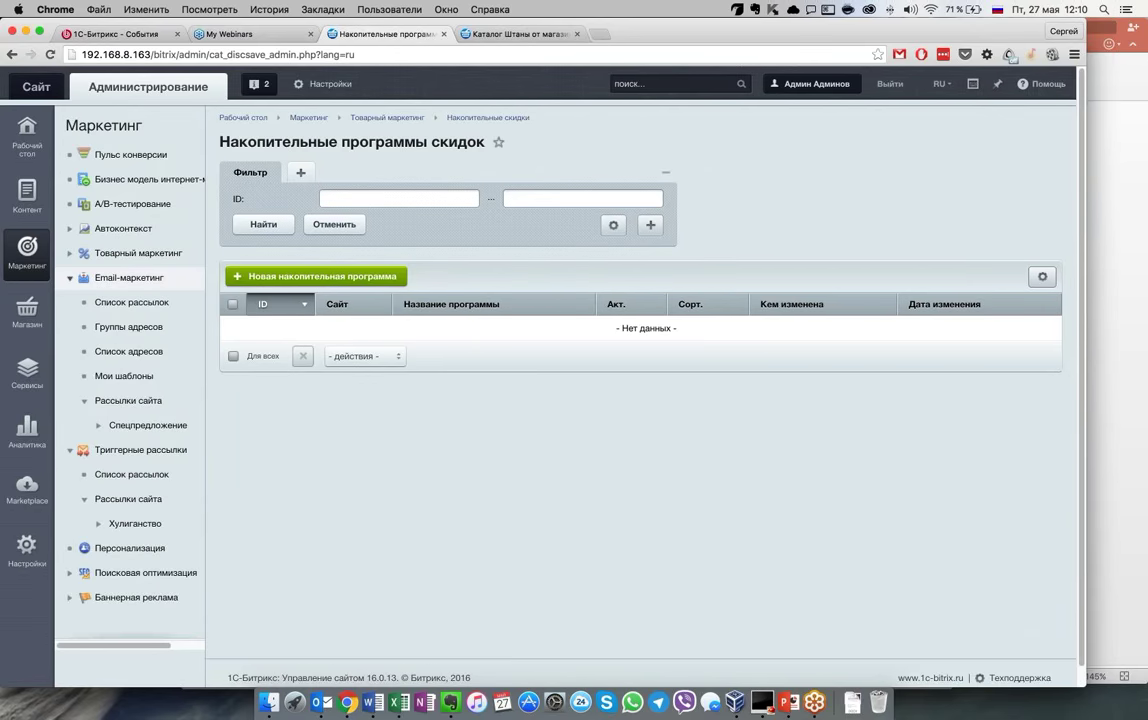
{"action": "left_click", "coordinate": [151, 314]}
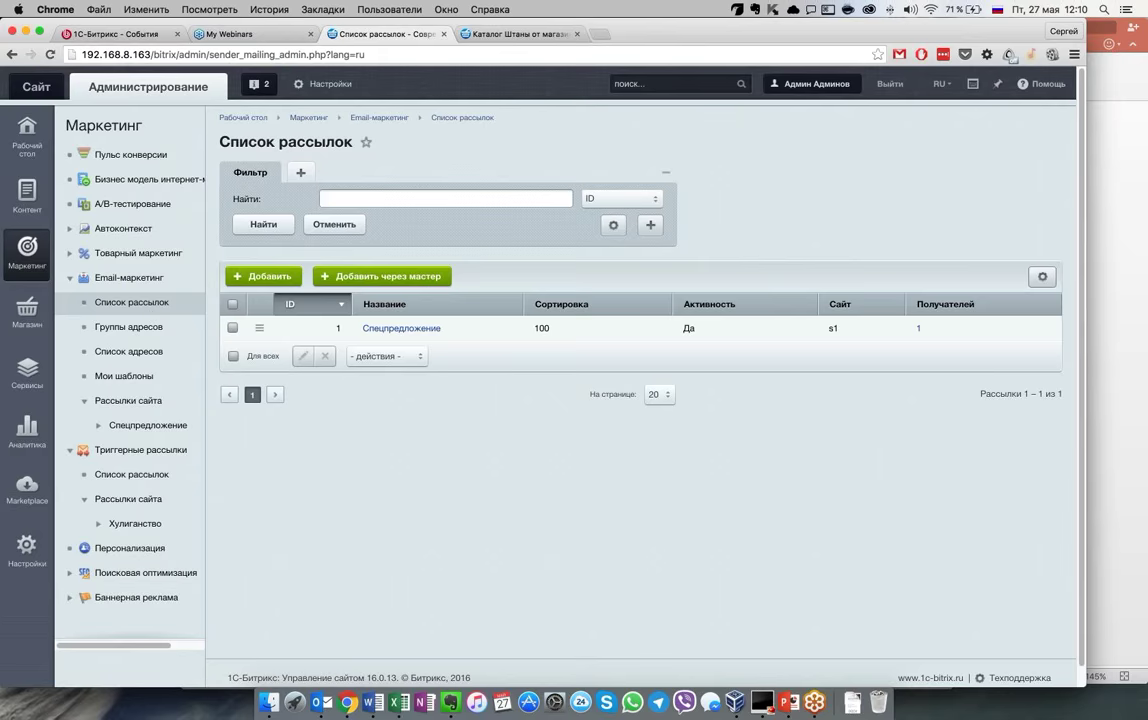
Open the Спецпредложение mailing for editing
{"action": "left_click", "coordinate": [401, 328]}
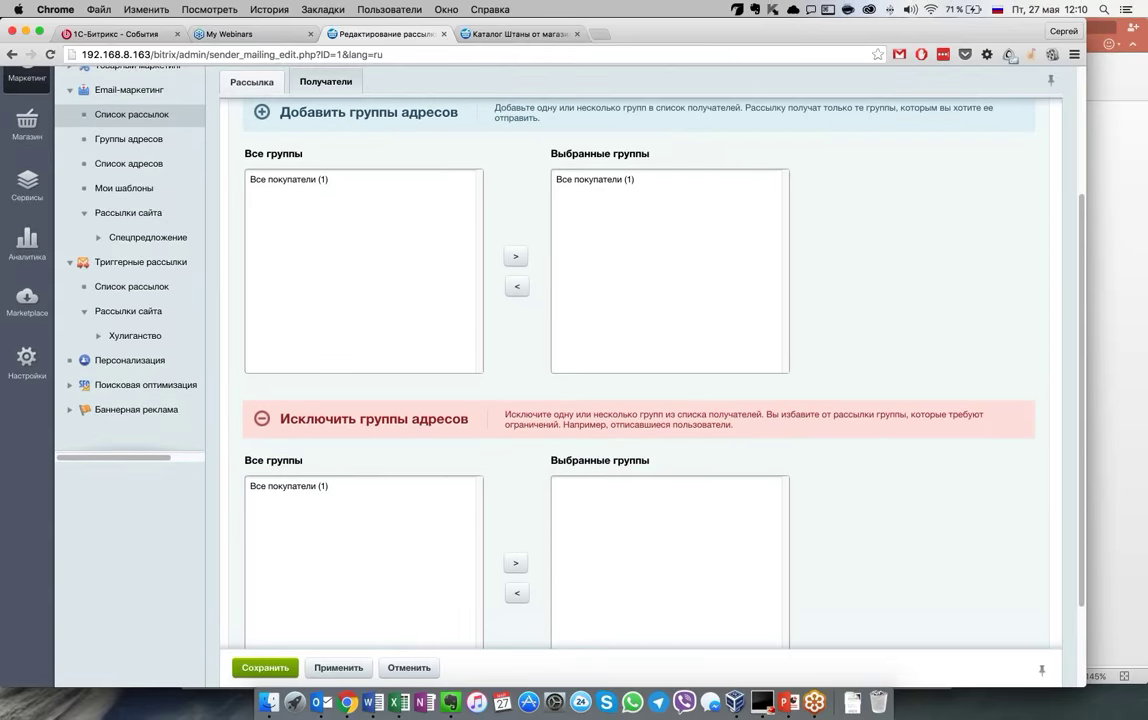
{"action": "scroll", "coordinate": [490, 583], "scroll_direction": "down", "scroll_amount": 3}
{"action": "scroll", "coordinate": [490, 583], "scroll_direction": "up", "scroll_amount": 5}
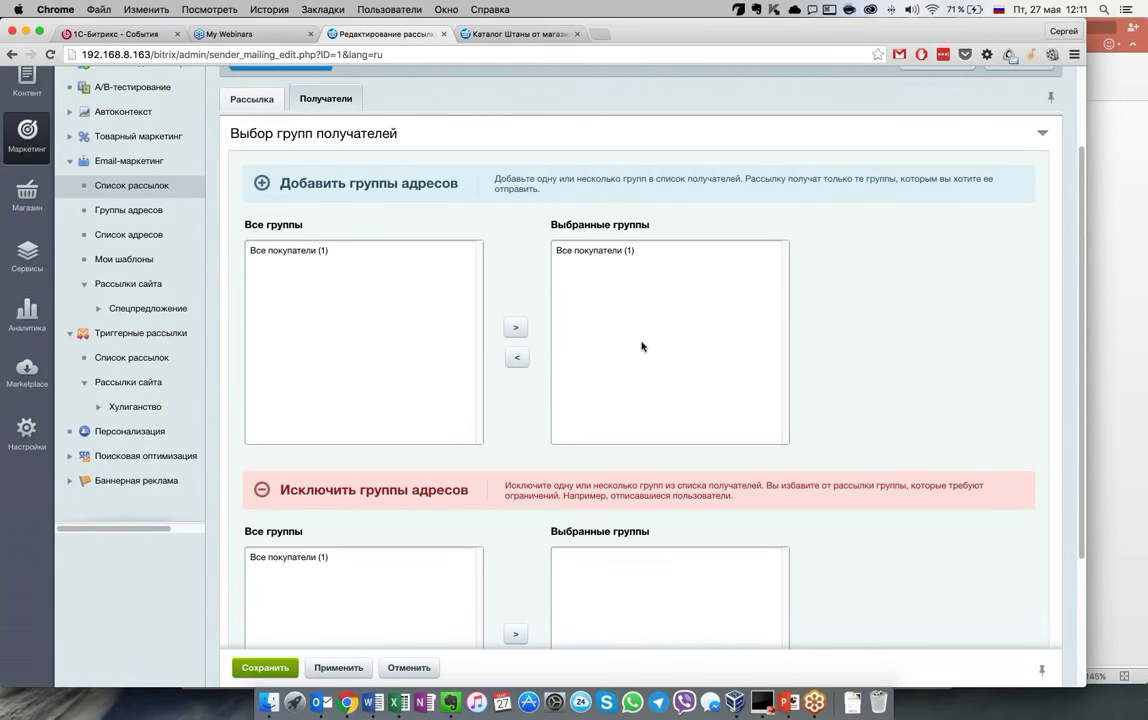
{"action": "scroll", "coordinate": [526, 409], "scroll_direction": "up", "scroll_amount": 3}
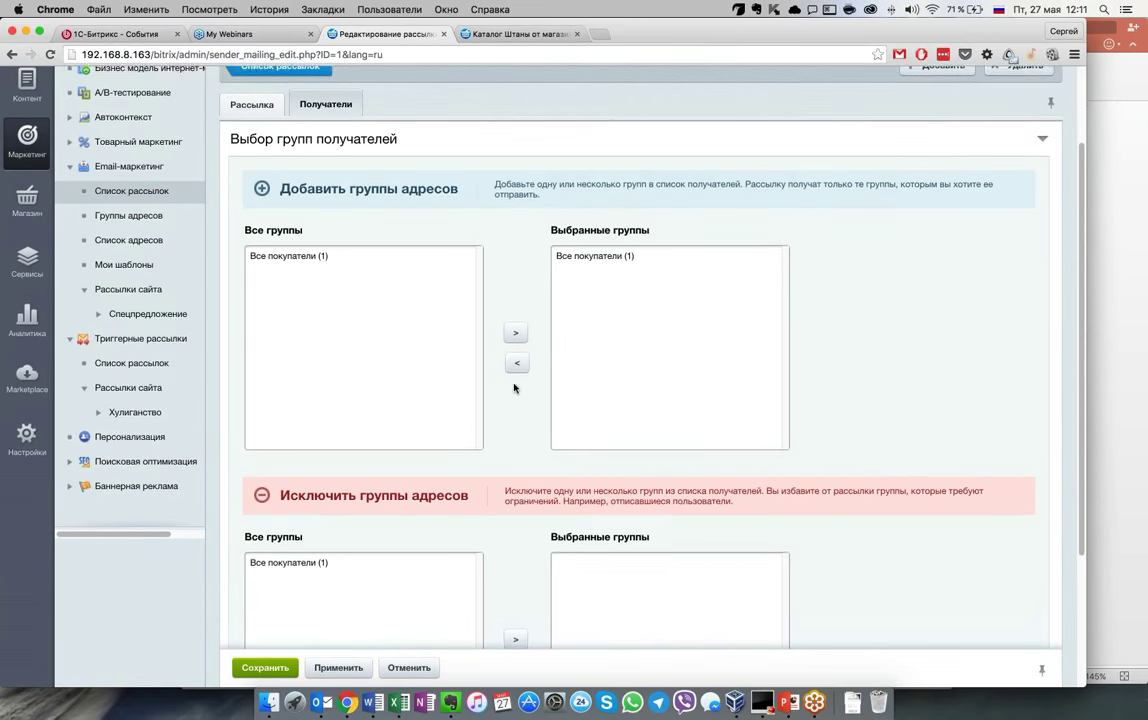
Review its Рассылка and Получатели tabs, then open issue #1 from Выпуски
{"action": "left_click", "coordinate": [252, 215]}
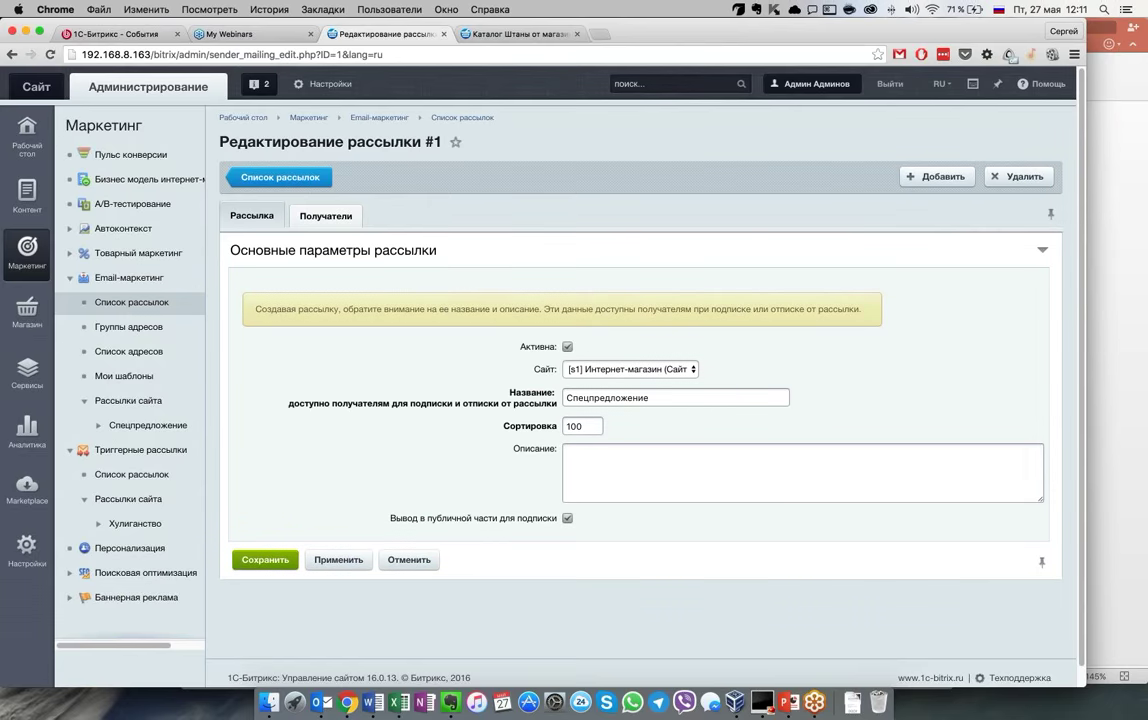
{"action": "left_click", "coordinate": [300, 212]}
{"action": "scroll", "coordinate": [384, 374], "scroll_direction": "down", "scroll_amount": 5}
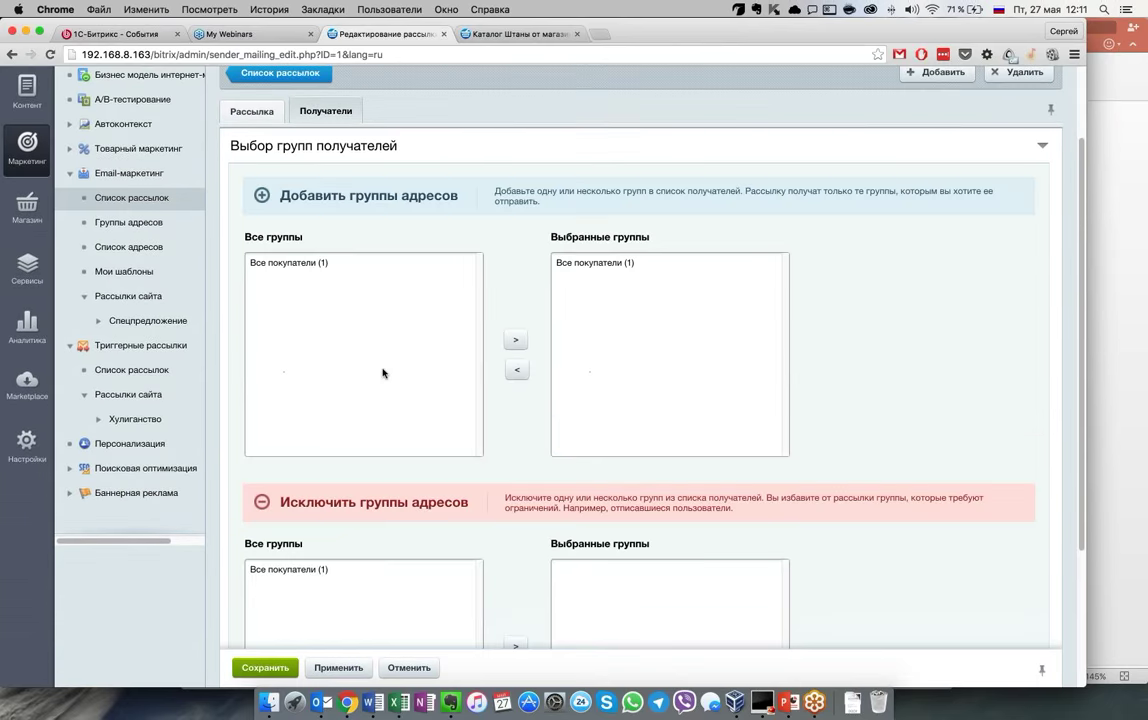
{"action": "scroll", "coordinate": [382, 373], "scroll_direction": "up", "scroll_amount": 5}
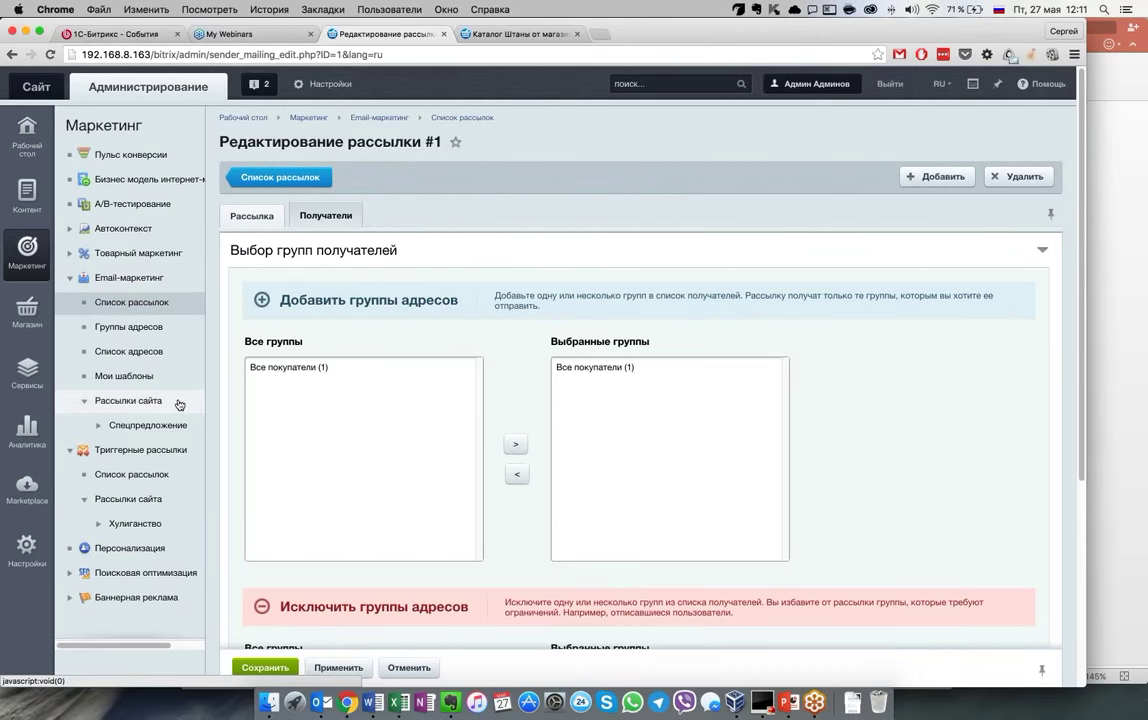
{"action": "left_click", "coordinate": [159, 425]}
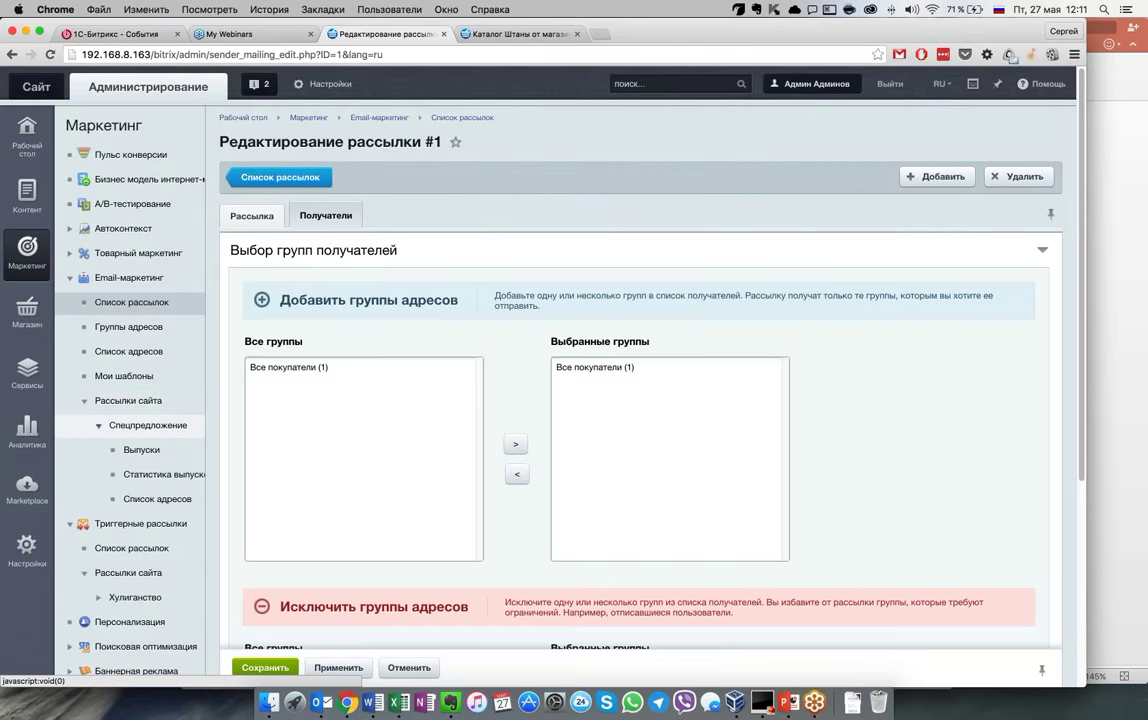
{"action": "left_click", "coordinate": [141, 449]}
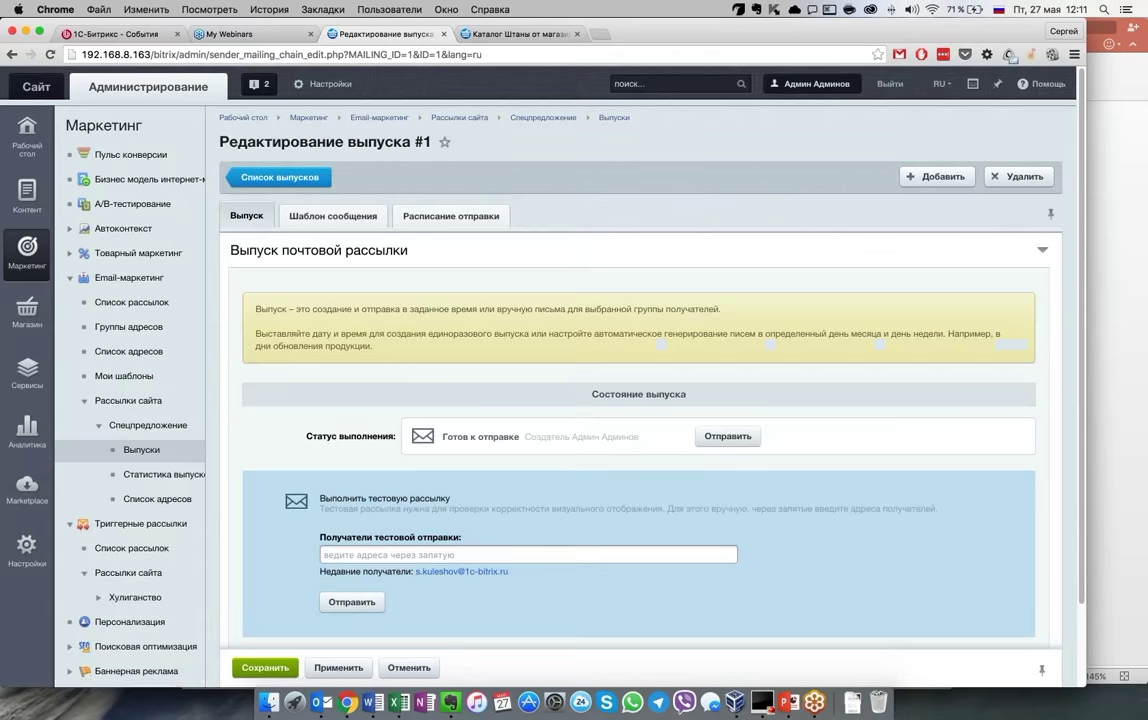
Show the Шаблон сообщения with the visual editor and scroll through the #NAME# Lorem ipsum body
{"action": "scroll", "coordinate": [595, 340], "scroll_direction": "down", "scroll_amount": 1}
{"action": "left_click", "coordinate": [333, 156]}
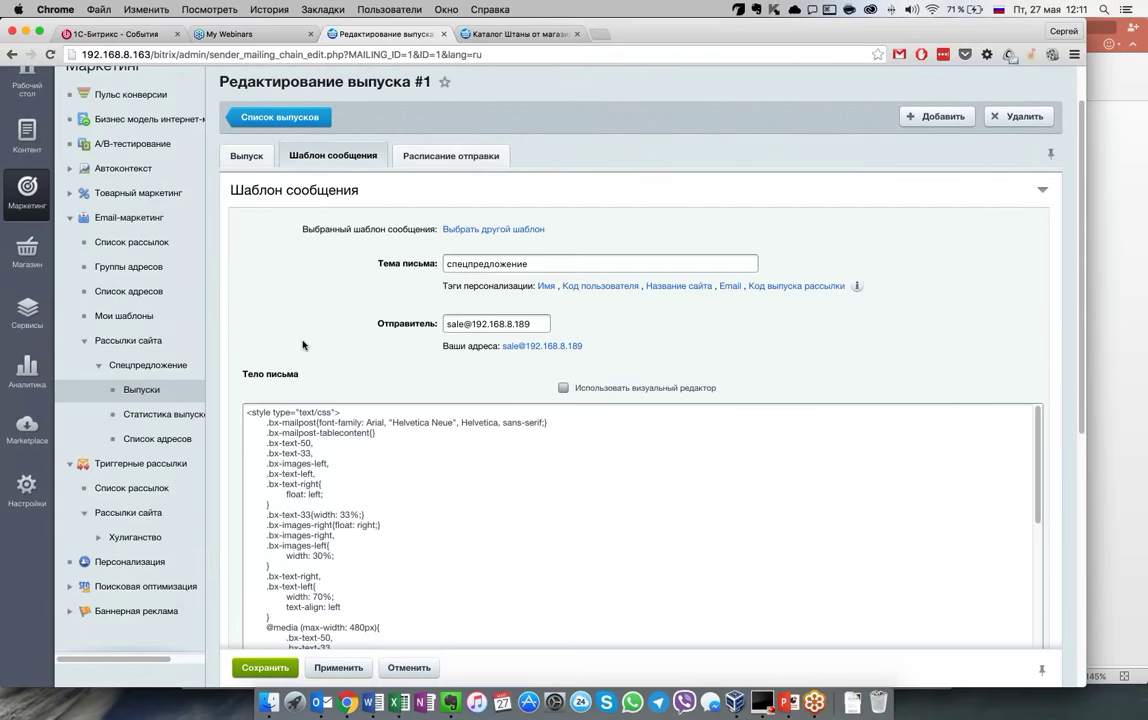
{"action": "left_click", "coordinate": [563, 387]}
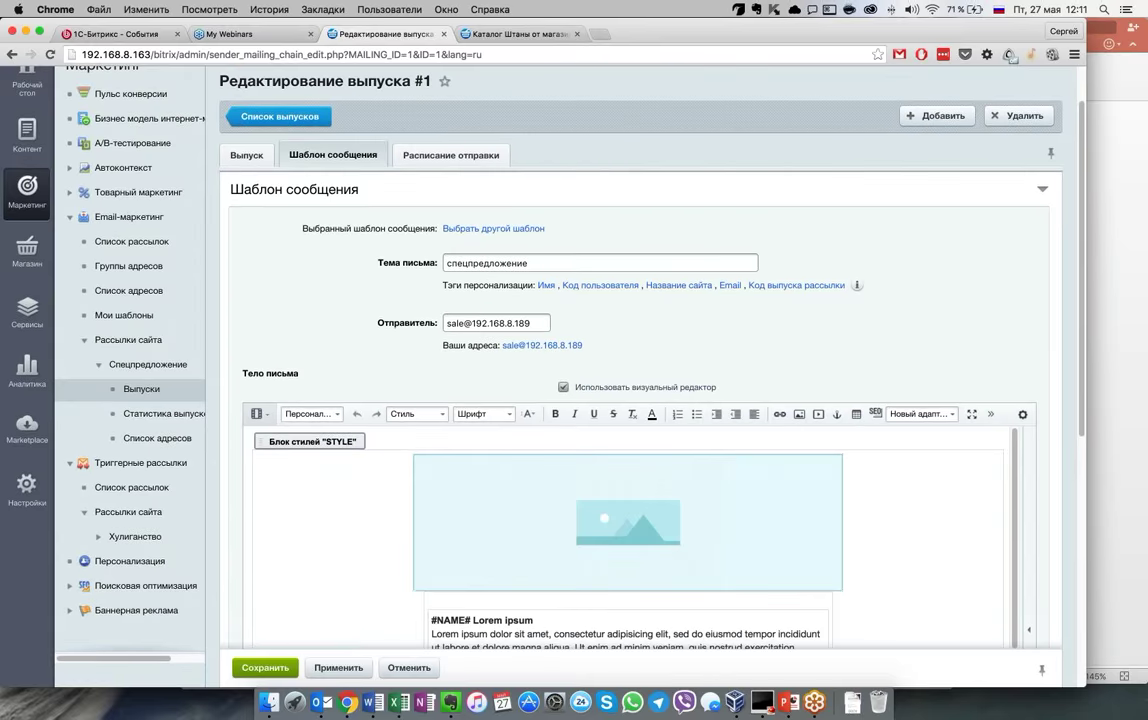
{"action": "scroll", "coordinate": [320, 437], "scroll_direction": "down", "scroll_amount": 1}
{"action": "scroll", "coordinate": [236, 543], "scroll_direction": "down", "scroll_amount": 2}
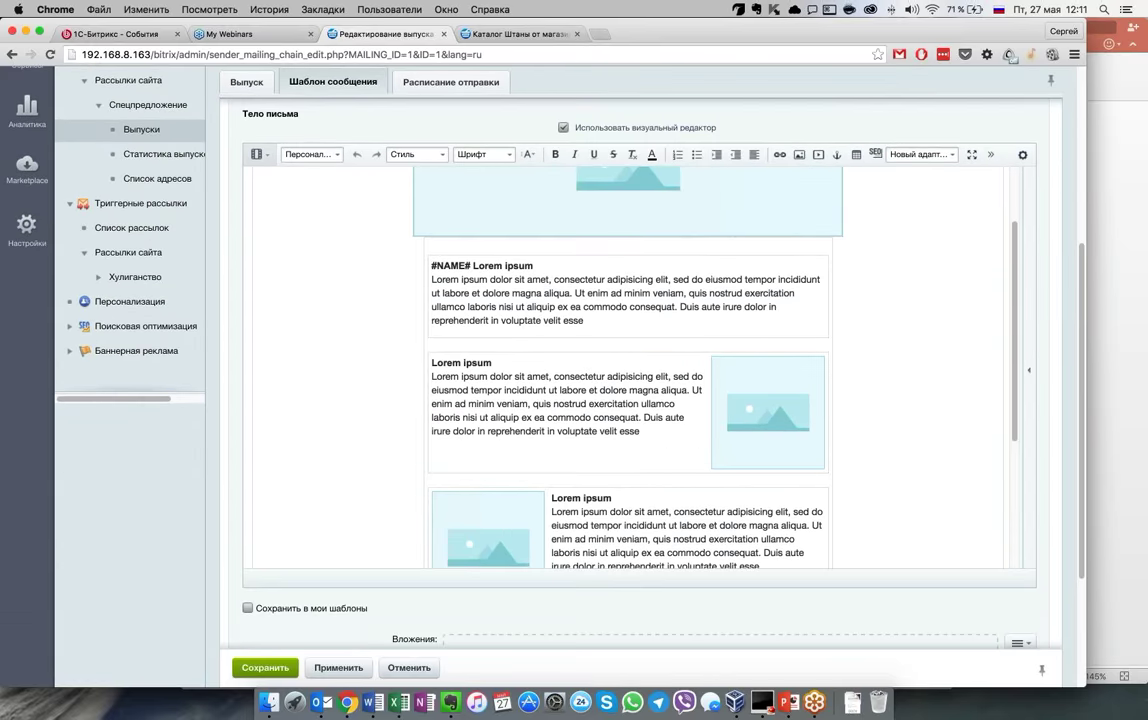
{"action": "scroll", "coordinate": [620, 277], "scroll_direction": "up", "scroll_amount": 3}
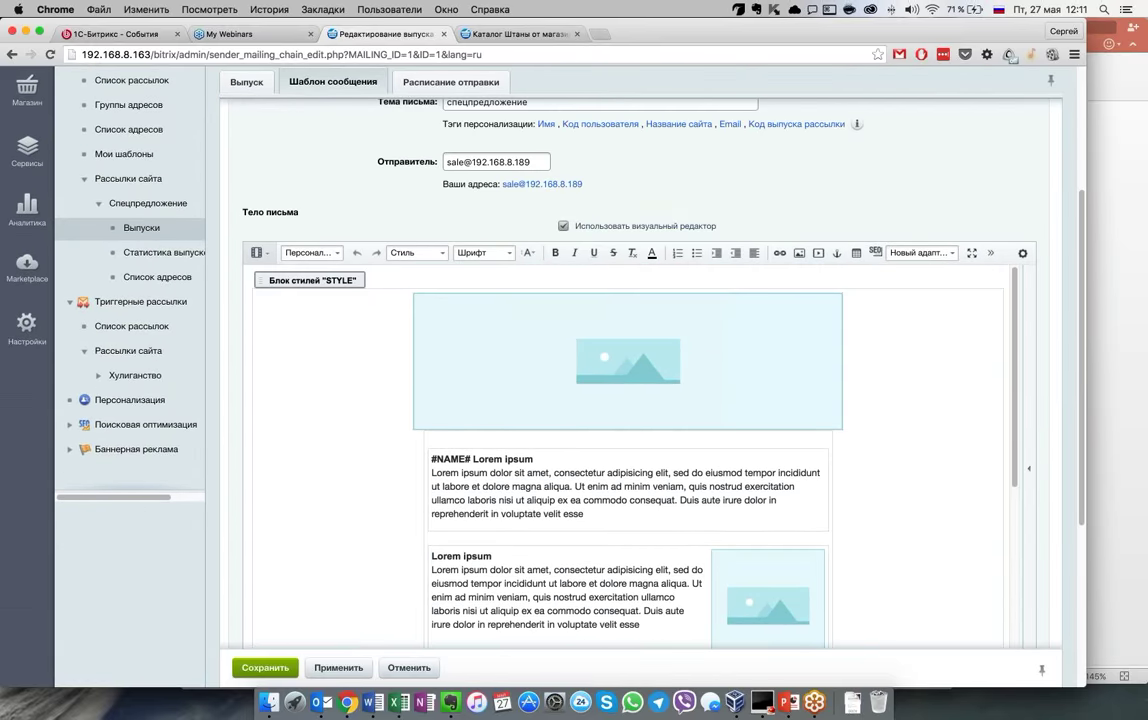
{"action": "scroll", "coordinate": [626, 413], "scroll_direction": "down", "scroll_amount": 3}
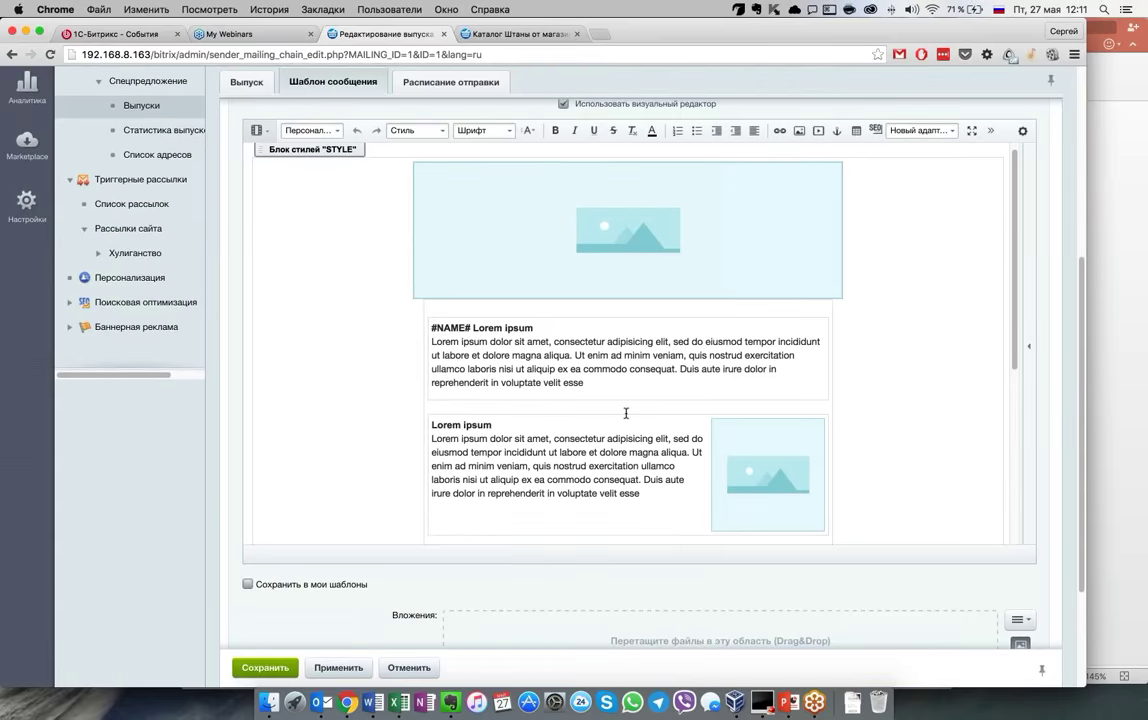
{"action": "scroll", "coordinate": [626, 413], "scroll_direction": "down", "scroll_amount": 10}
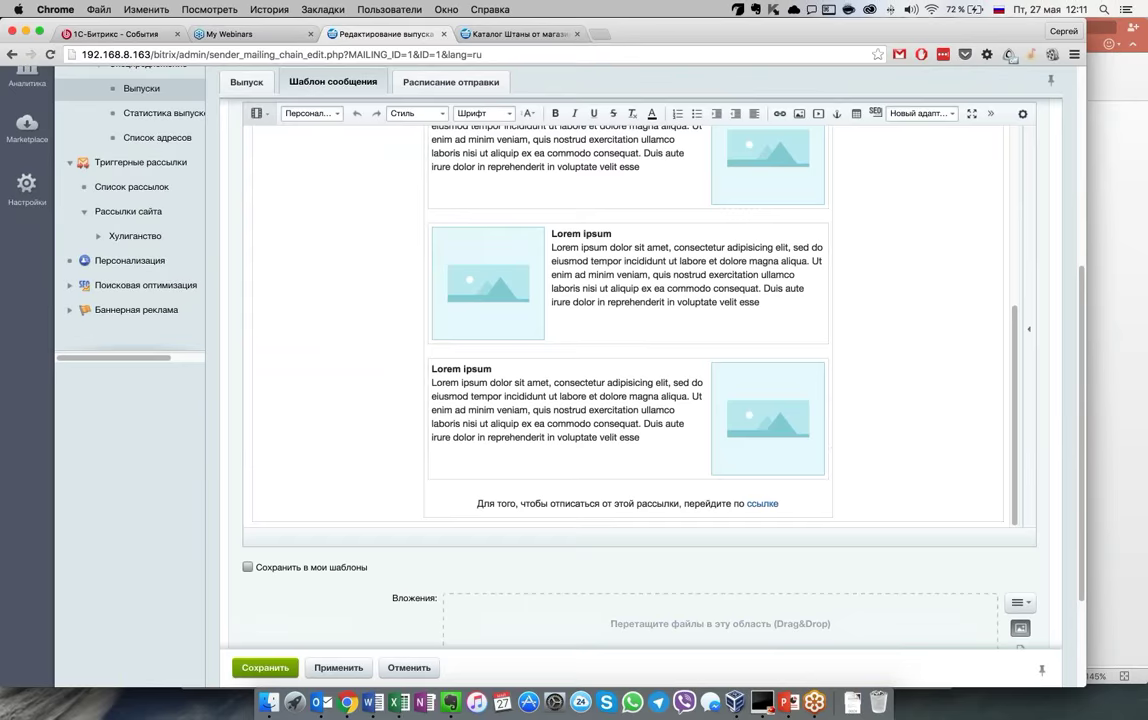
{"action": "scroll", "coordinate": [751, 356], "scroll_direction": "up", "scroll_amount": 5}
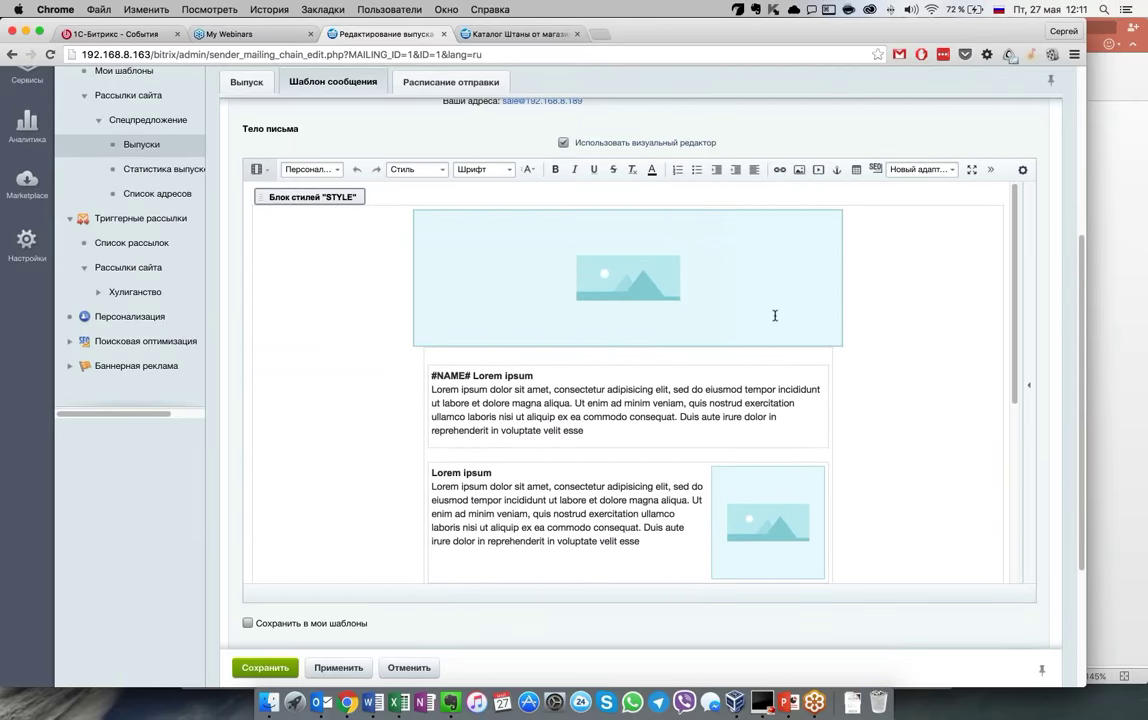
Open the editor's block panel and expand the Персонализация and Базовые блоки groups
{"action": "left_click", "coordinate": [1029, 384]}
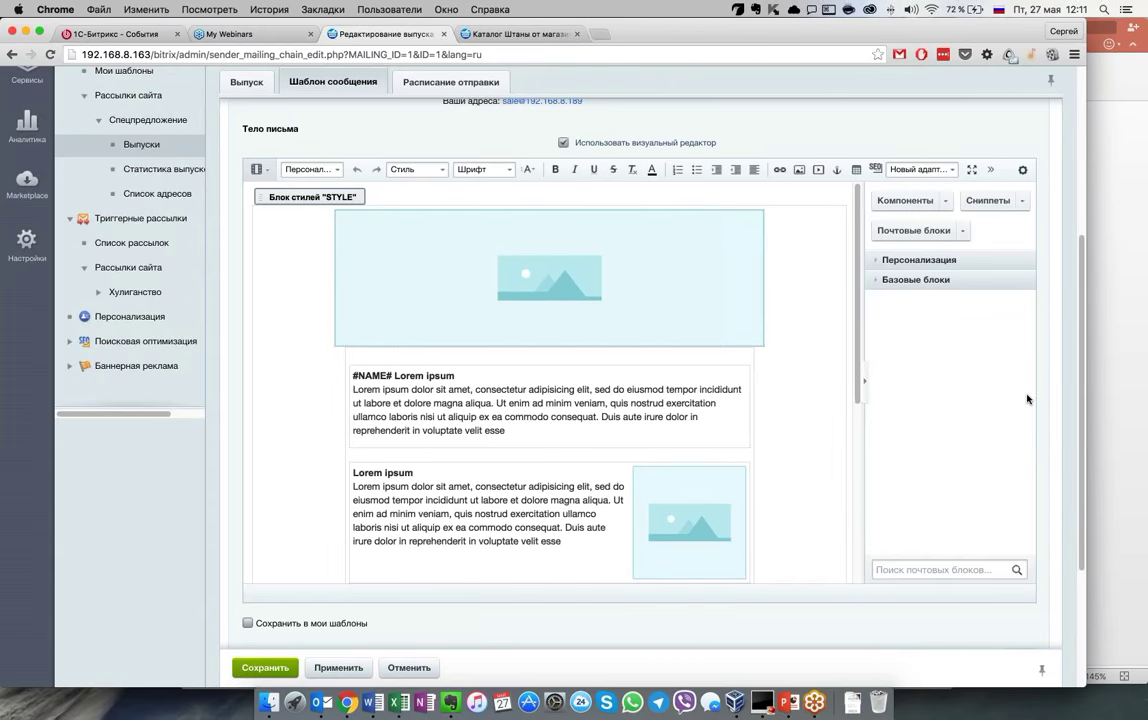
{"action": "left_click", "coordinate": [880, 262]}
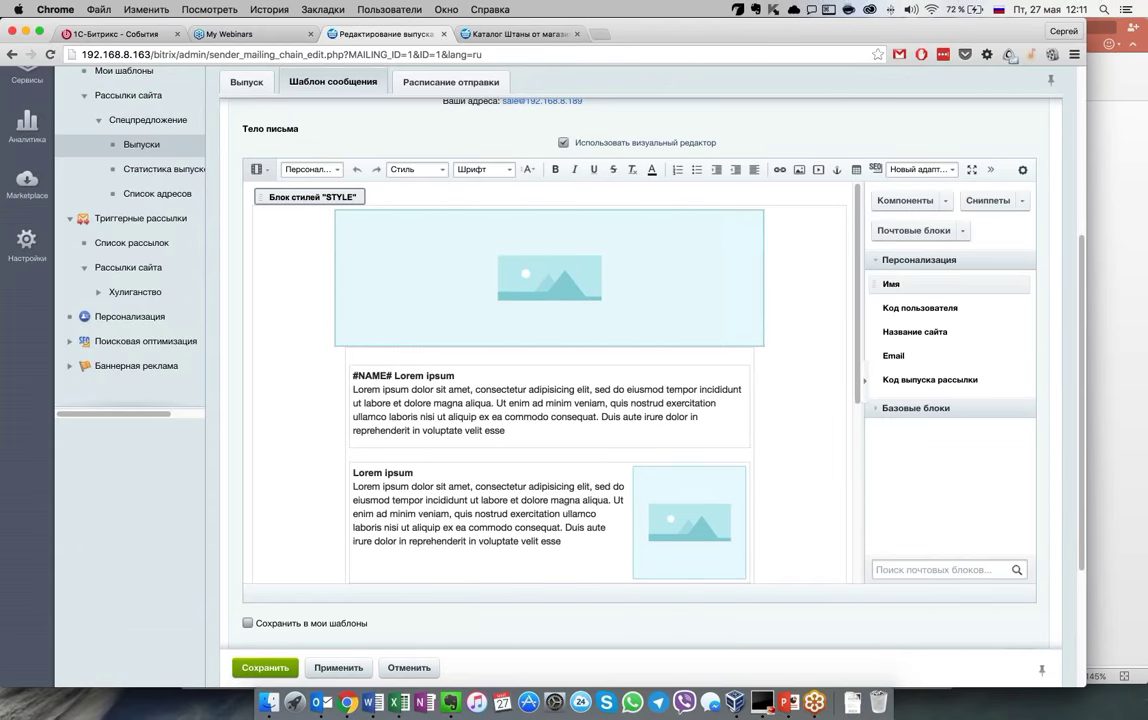
{"action": "left_click", "coordinate": [884, 410]}
{"action": "scroll", "coordinate": [884, 412], "scroll_direction": "down", "scroll_amount": 5}
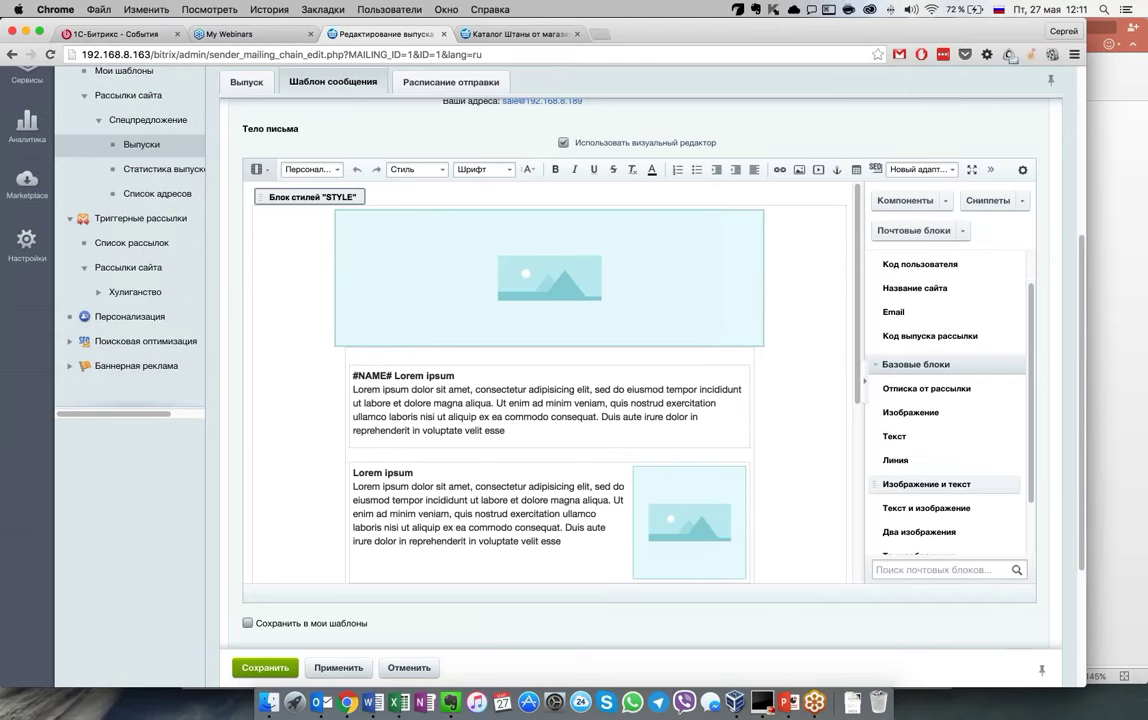
{"action": "scroll", "coordinate": [900, 420], "scroll_direction": "down", "scroll_amount": 3}
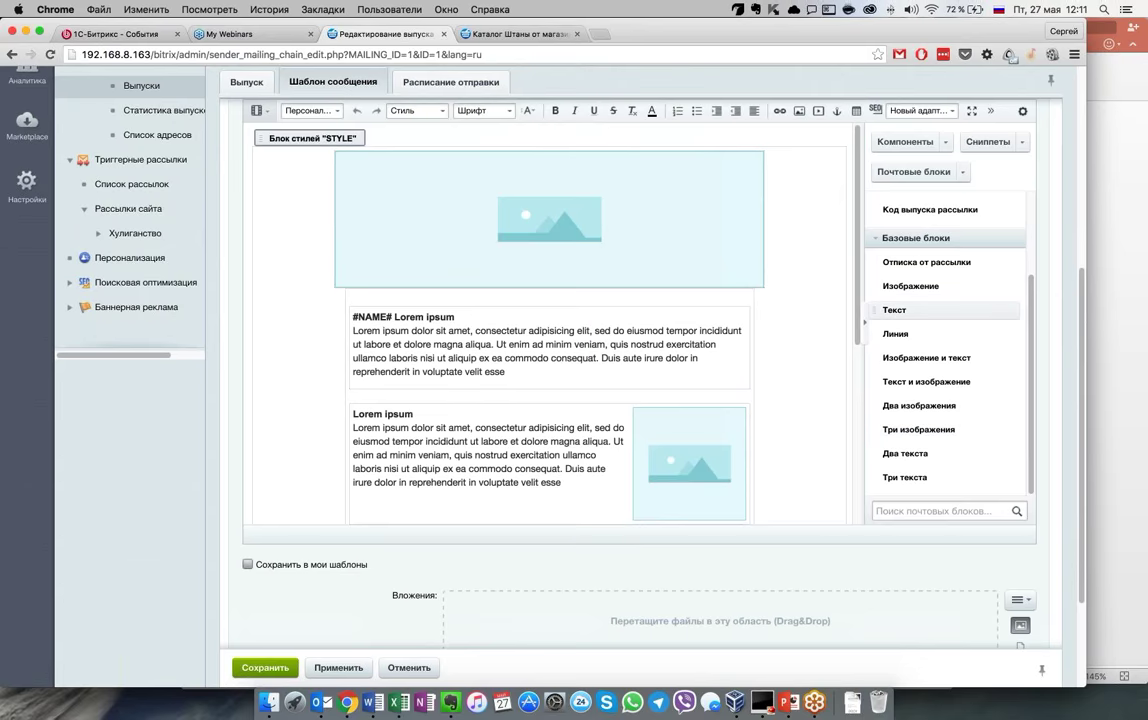
{"action": "scroll", "coordinate": [900, 420], "scroll_direction": "up", "scroll_amount": 2}
Expand Компоненты > Контент (Статьи и новости) and Магазин (Корзина, Персональный раздел, Информация о товарах)
{"action": "left_click", "coordinate": [905, 141]}
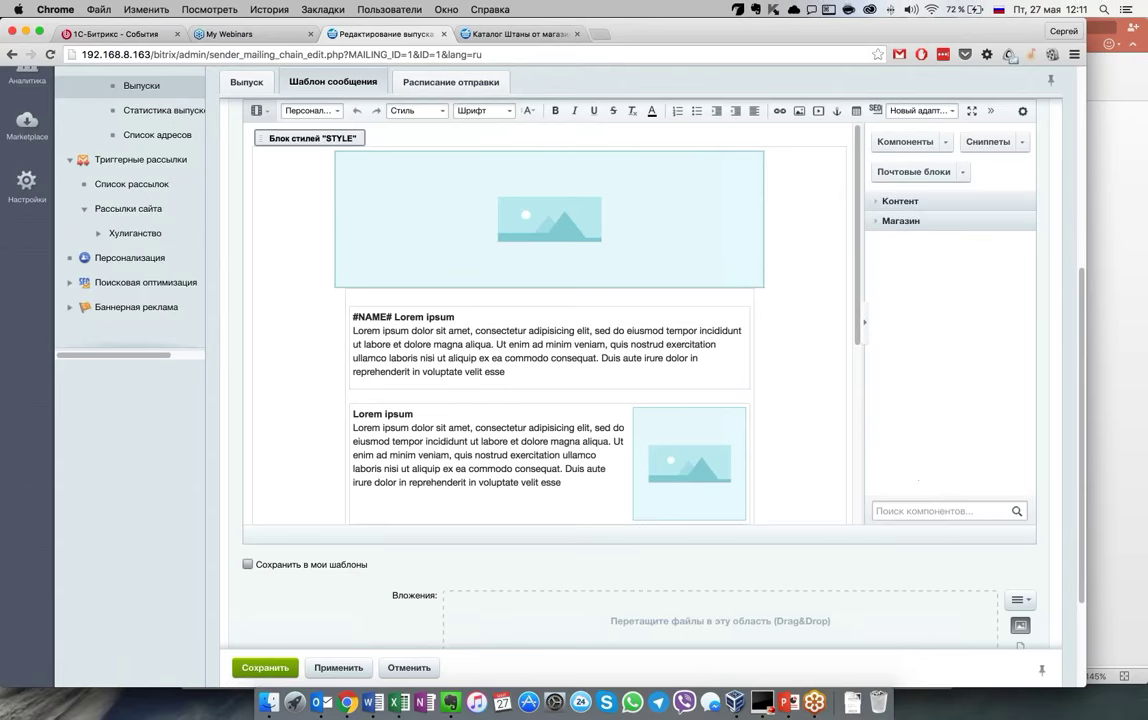
{"action": "left_click", "coordinate": [879, 203]}
{"action": "left_click", "coordinate": [888, 224]}
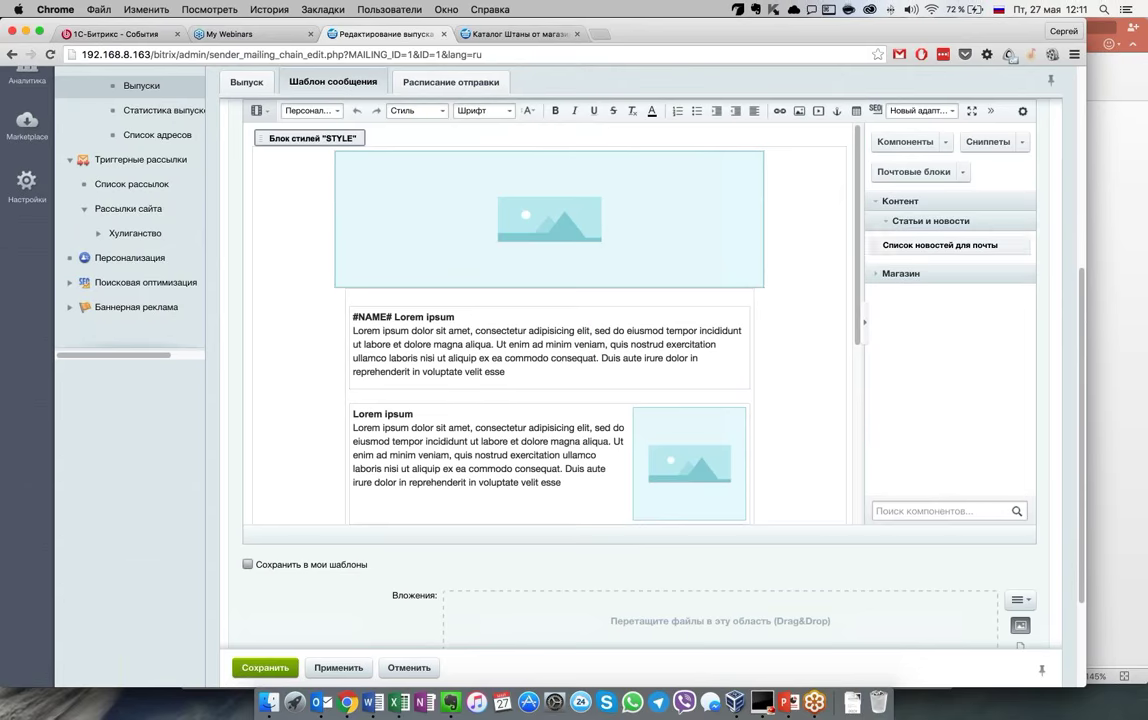
{"action": "left_click", "coordinate": [877, 273]}
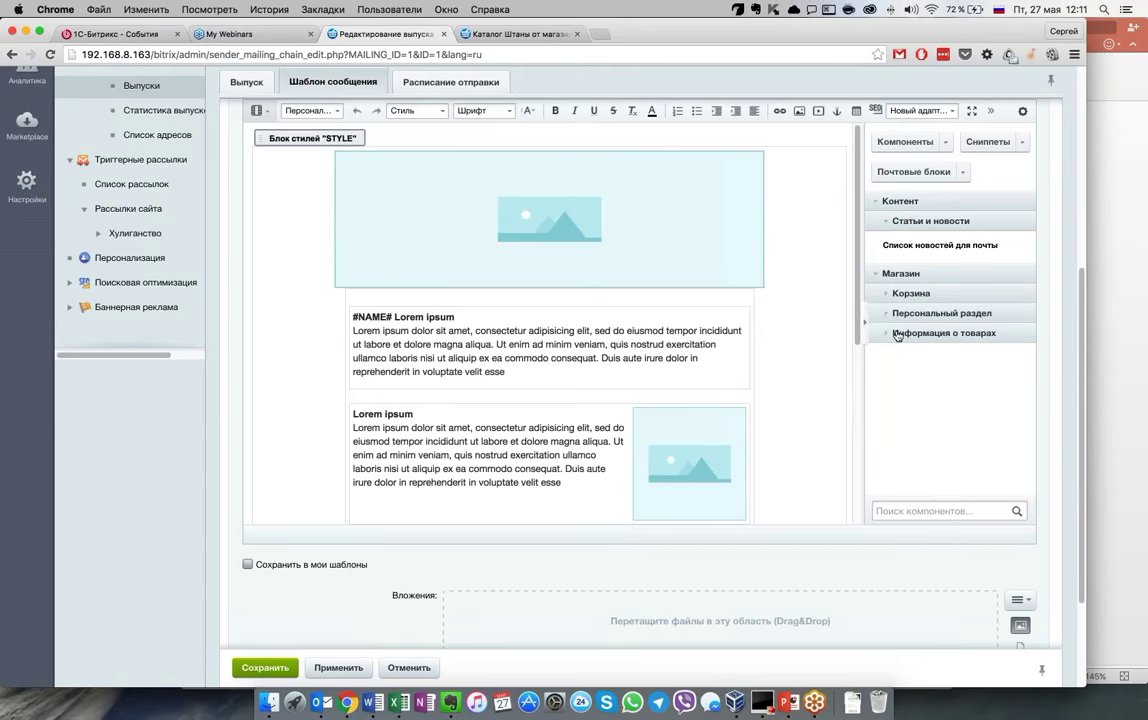
{"action": "left_click", "coordinate": [889, 293]}
{"action": "left_click", "coordinate": [902, 345]}
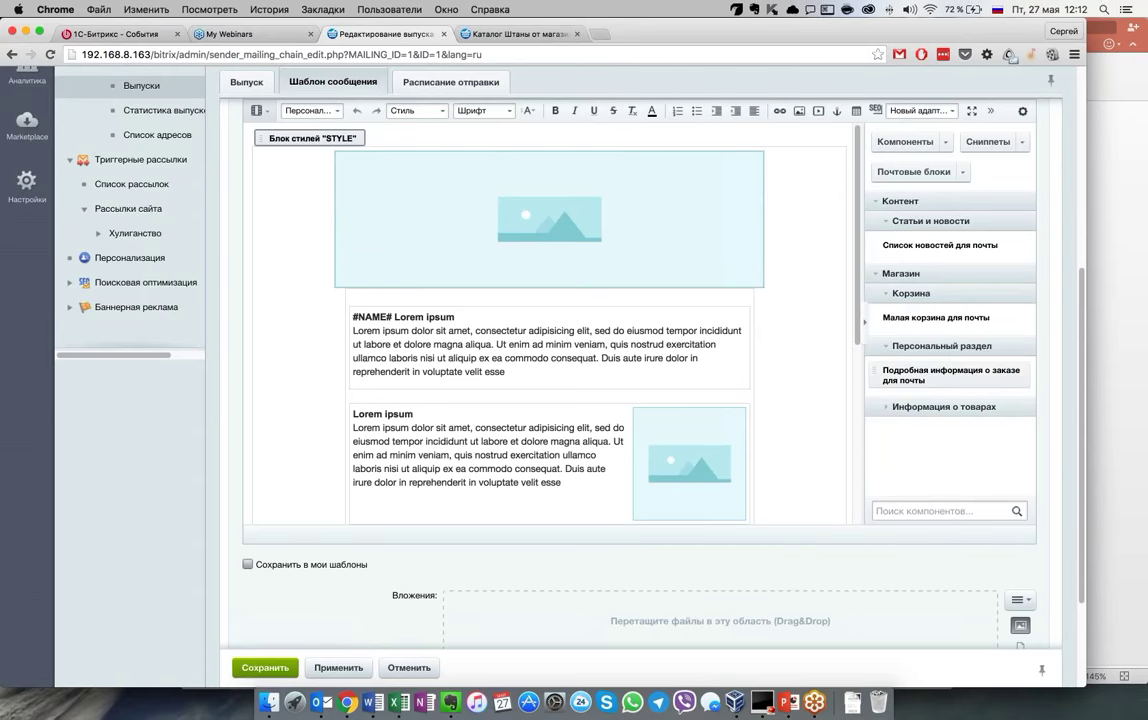
{"action": "left_click", "coordinate": [944, 406]}
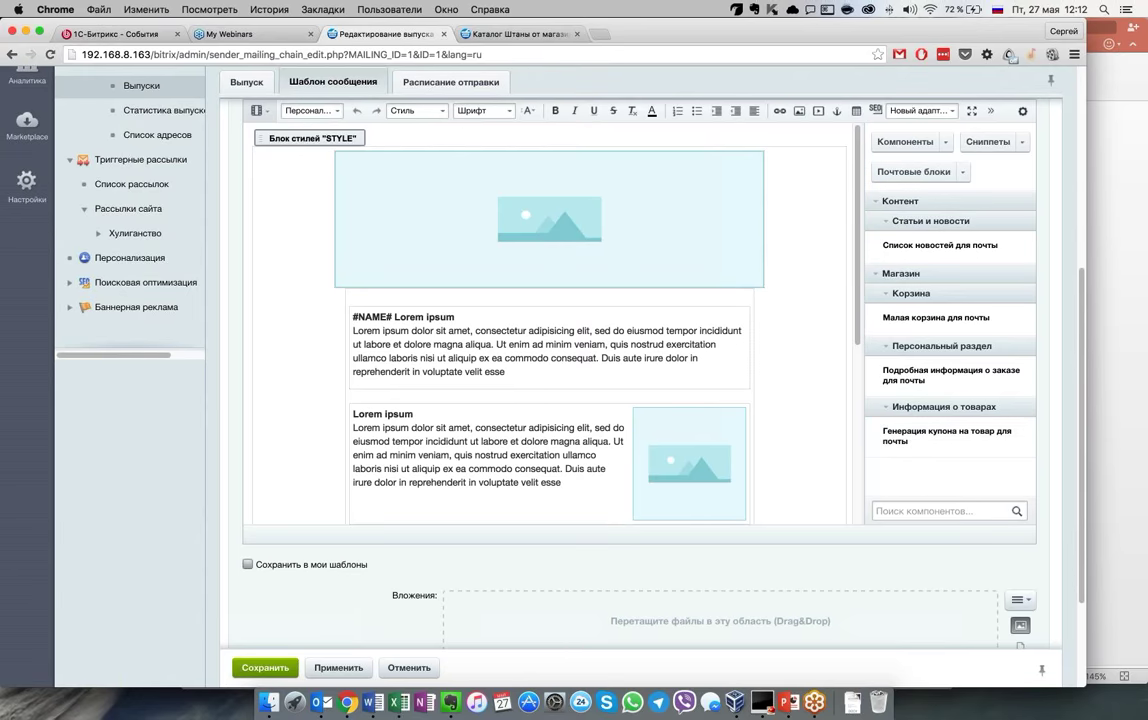
{"action": "scroll", "coordinate": [640, 350], "scroll_direction": "up", "scroll_amount": 3}
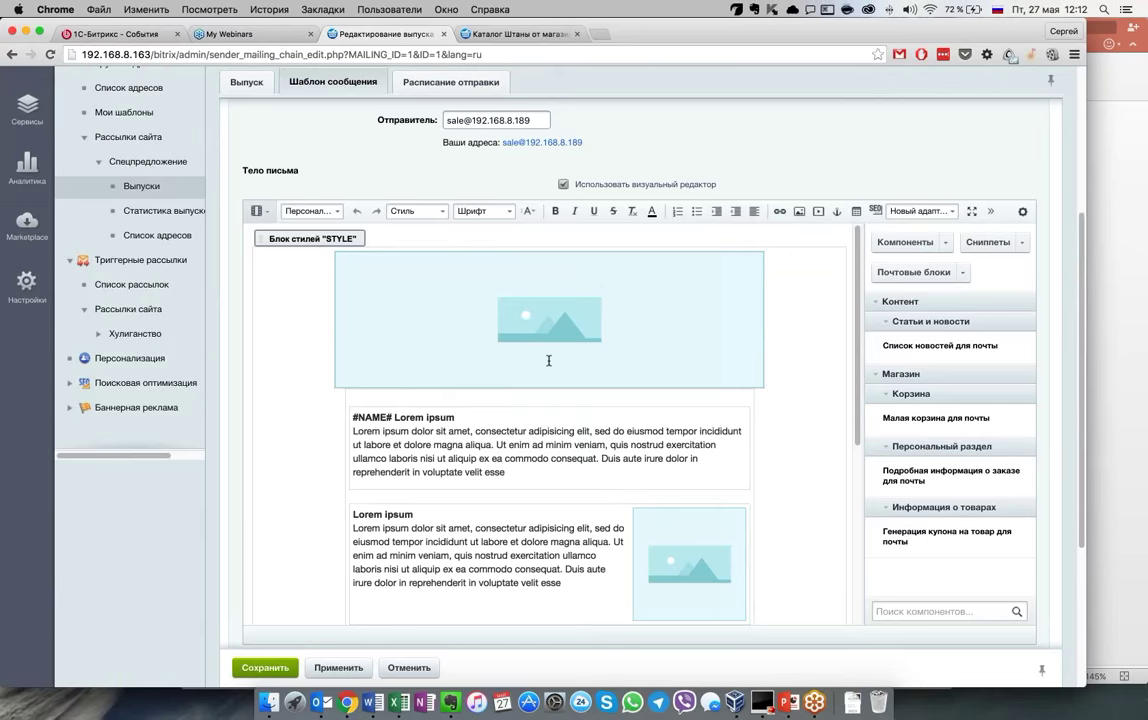
{"action": "scroll", "coordinate": [548, 361], "scroll_direction": "up", "scroll_amount": 1}
{"action": "scroll", "coordinate": [548, 361], "scroll_direction": "up", "scroll_amount": 3}
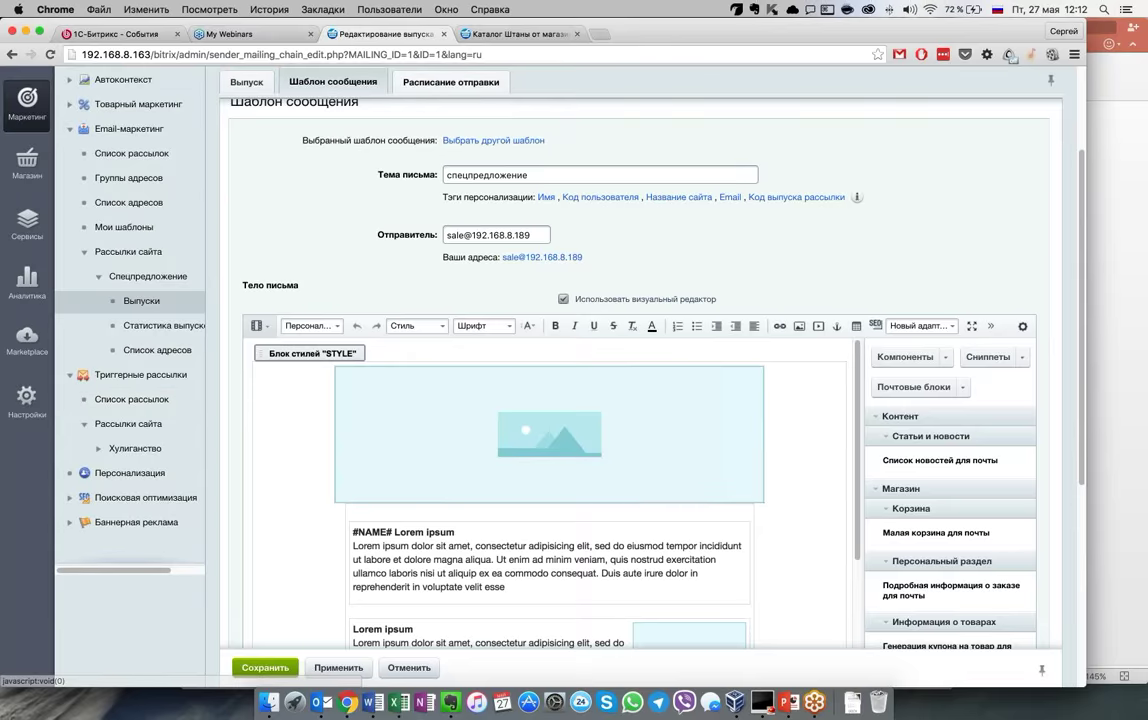
Check the issue's sending schedule and status tabs, then return to the issues list
{"action": "left_click", "coordinate": [451, 81]}
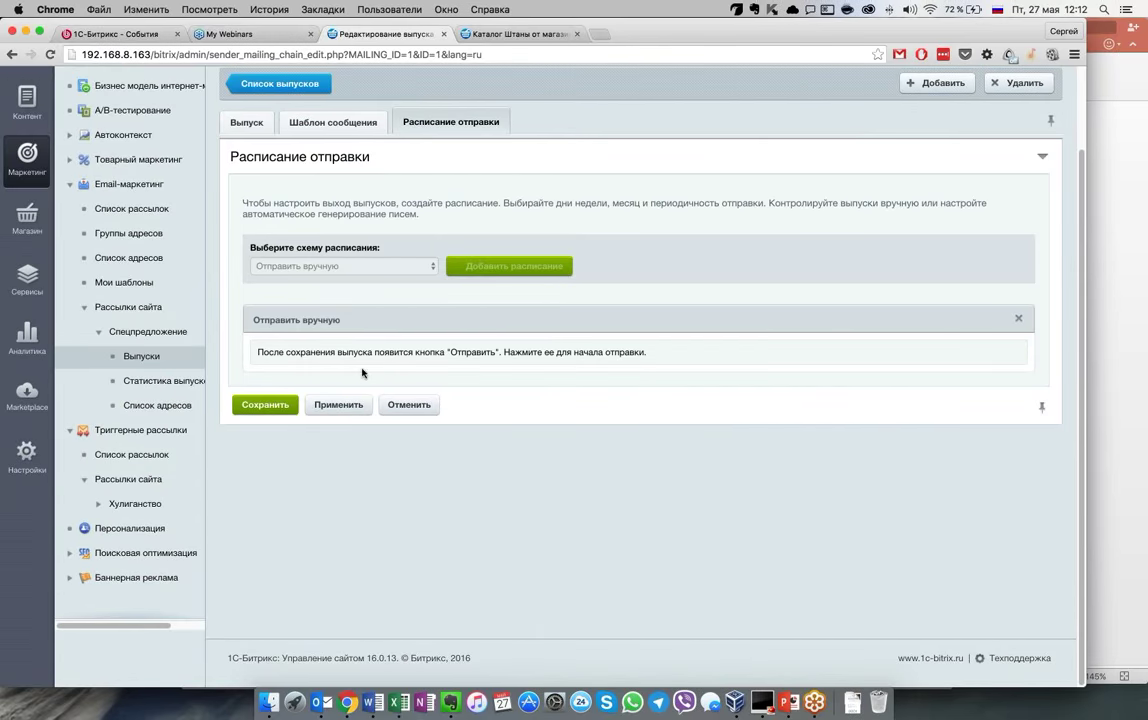
{"action": "left_click", "coordinate": [240, 119]}
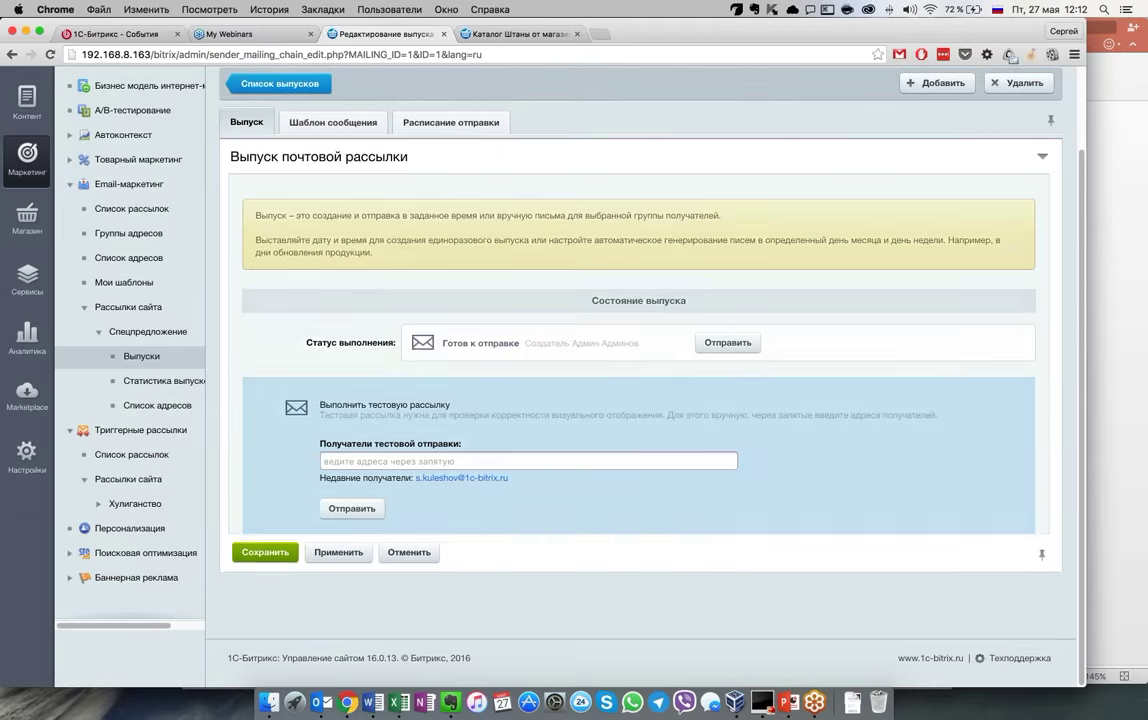
{"action": "left_click", "coordinate": [291, 84]}
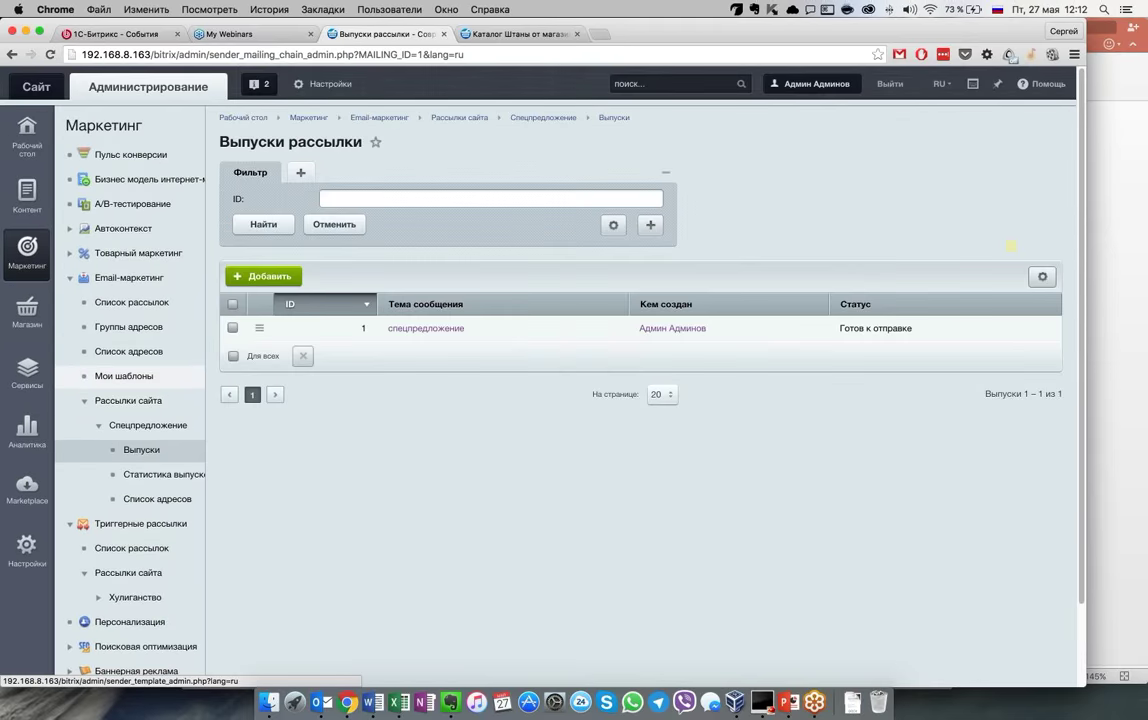
View the Спецпредложение issue statistics, then open Триггерные рассылки > Список рассылок
{"action": "scroll", "coordinate": [158, 485], "scroll_direction": "down", "scroll_amount": 3}
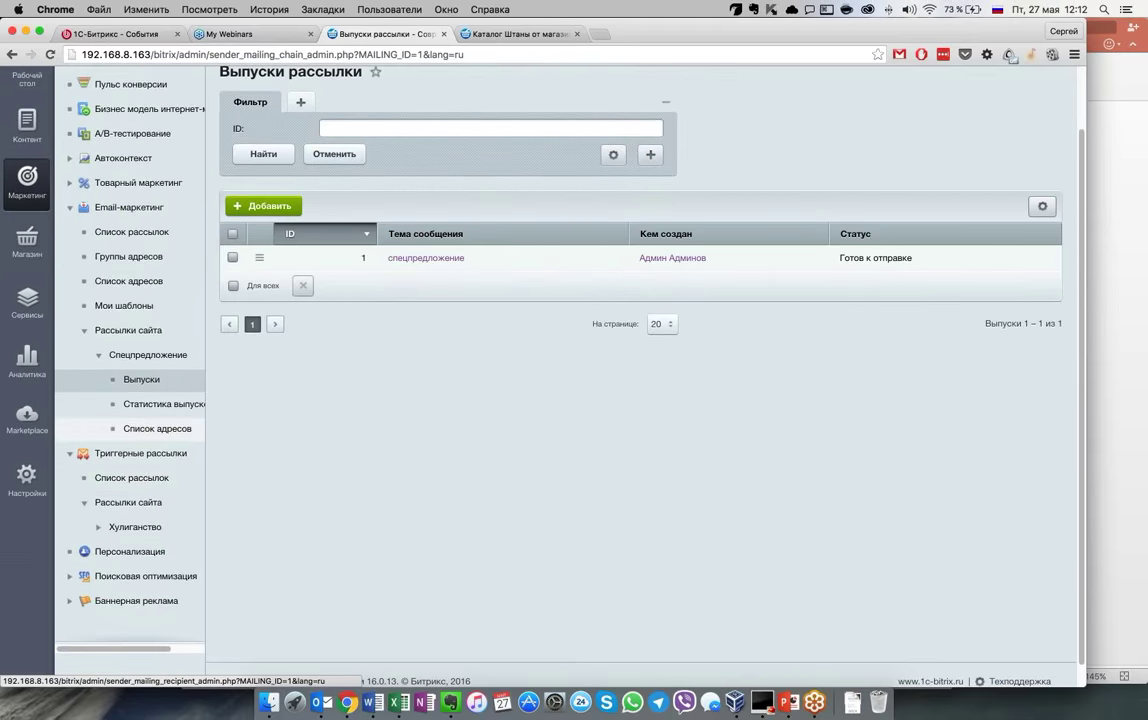
{"action": "left_click", "coordinate": [185, 404]}
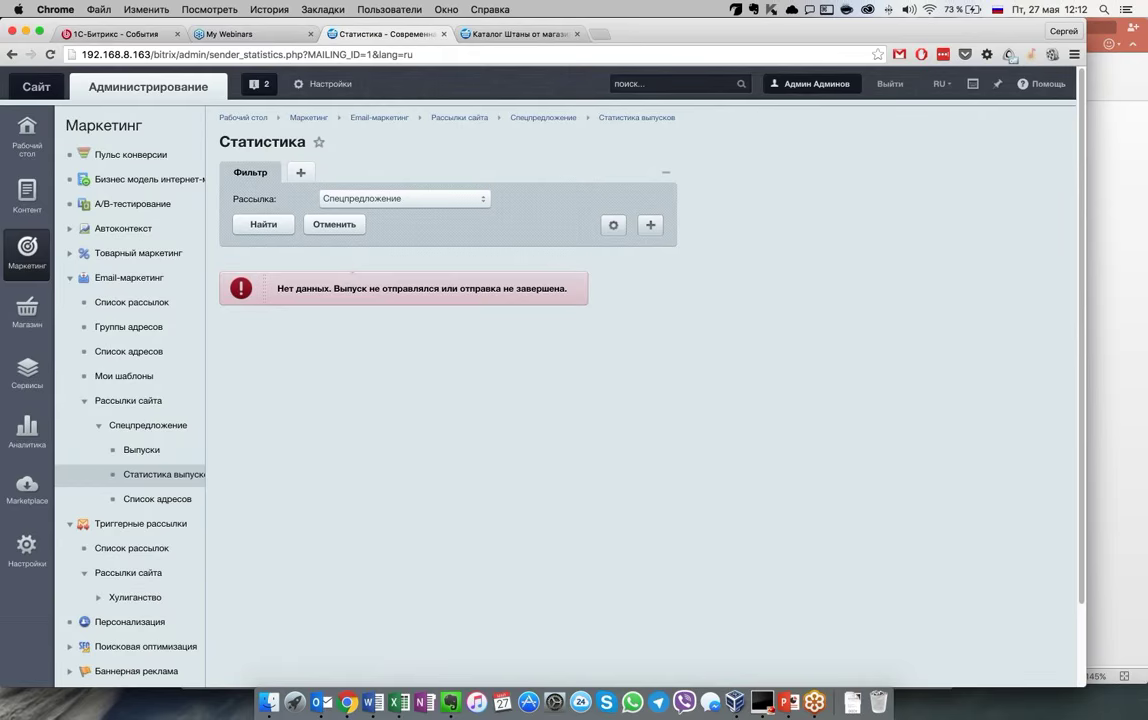
{"action": "scroll", "coordinate": [348, 265], "scroll_direction": "down", "scroll_amount": 3}
{"action": "left_click", "coordinate": [132, 455]}
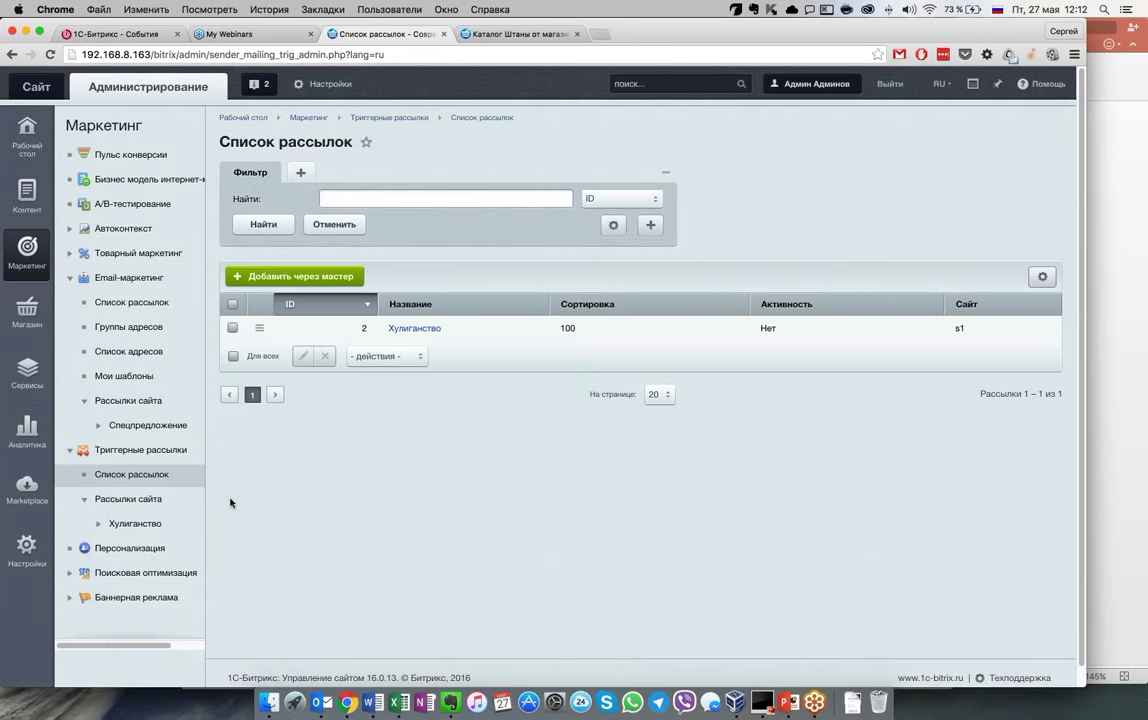
Open the Хулиганство trigger mailing and advance its wizard to the launch and stop conditions
{"action": "left_click", "coordinate": [421, 329]}
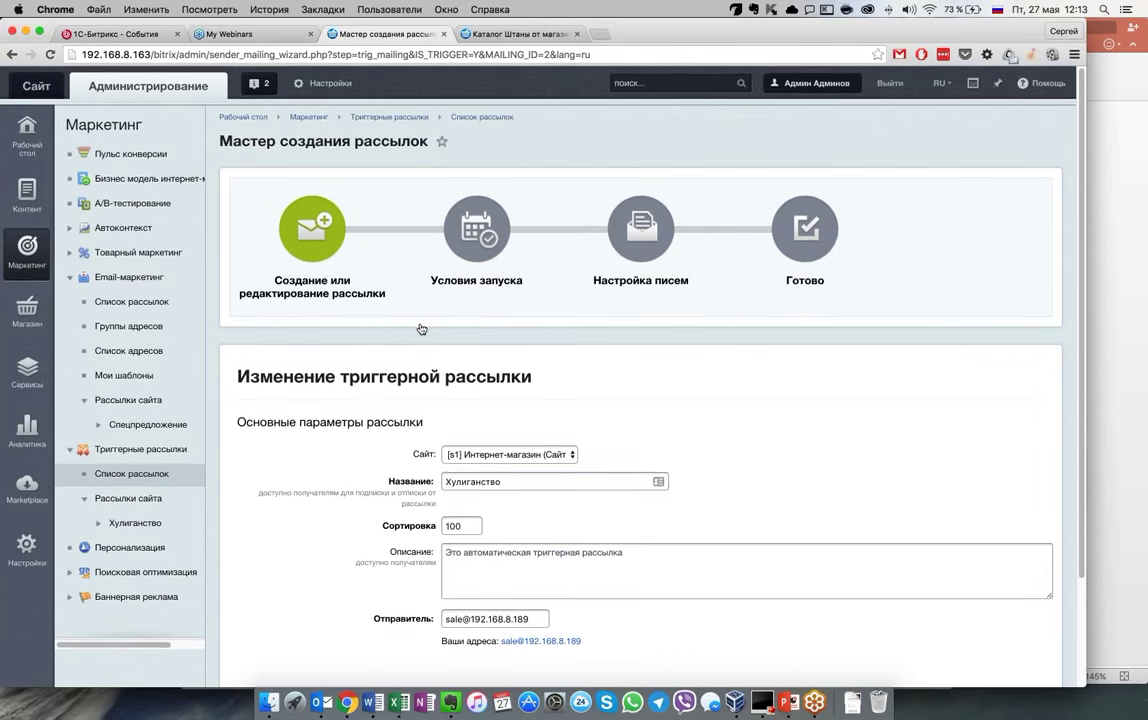
{"action": "scroll", "coordinate": [333, 565], "scroll_direction": "down", "scroll_amount": 3}
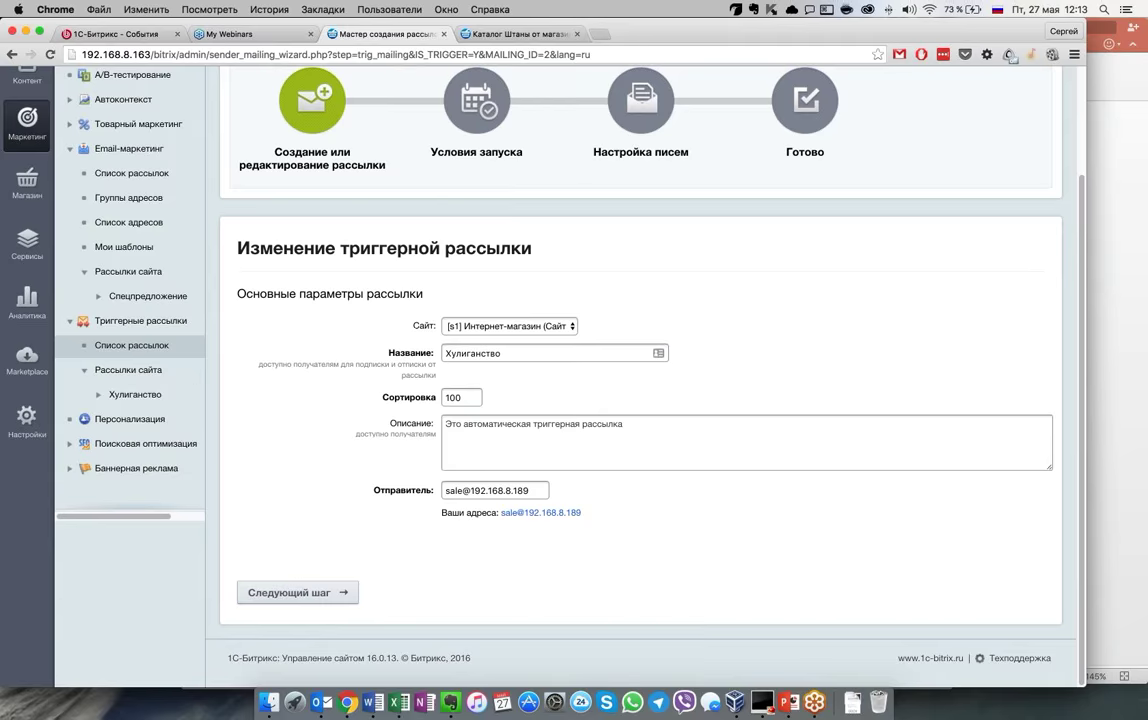
{"action": "left_click", "coordinate": [297, 592]}
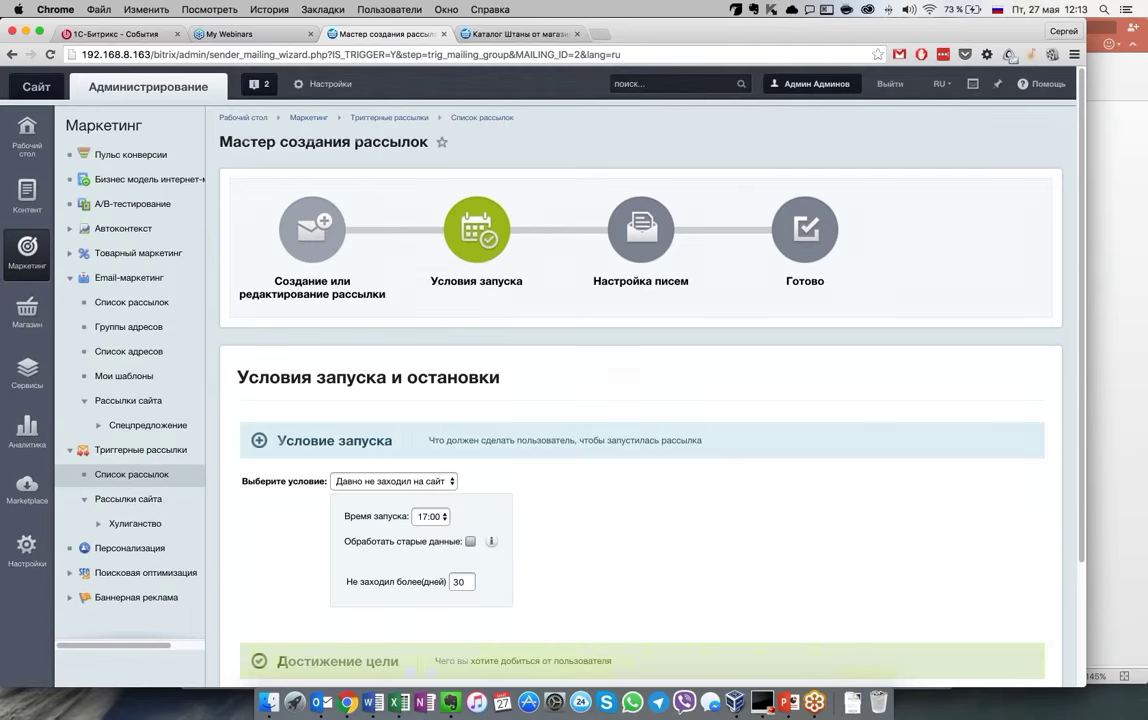
Review the launch conditions and leave the 30-day inactivity value unchanged
{"action": "scroll", "coordinate": [297, 592], "scroll_direction": "down", "scroll_amount": 3}
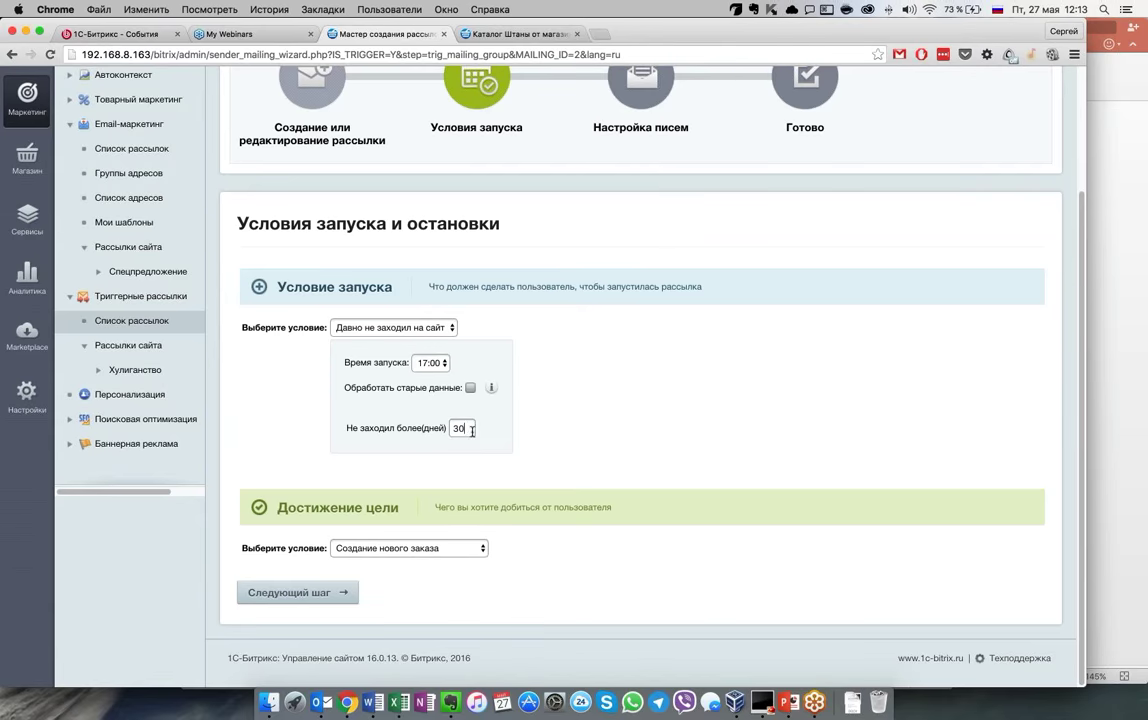
{"action": "left_click", "coordinate": [421, 431]}
{"action": "left_click", "coordinate": [564, 451]}
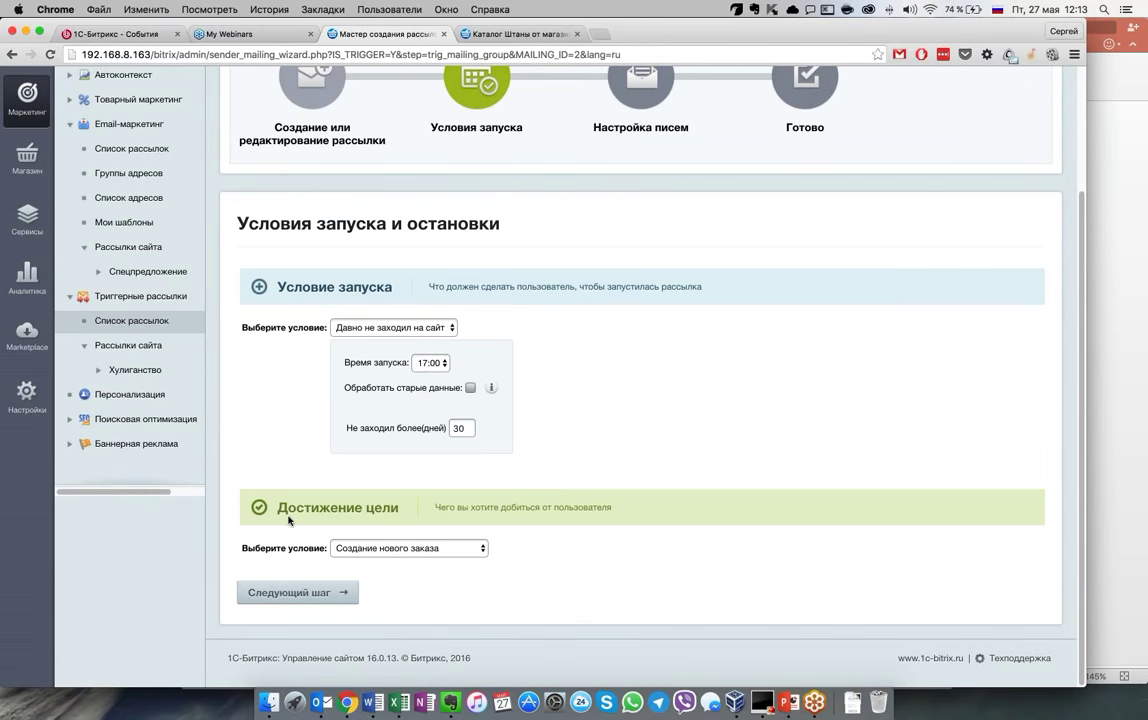
{"action": "left_click_drag", "start_coordinate": [288, 520], "coordinate": [636, 525]}
{"action": "left_click", "coordinate": [643, 528]}
Set the Достижение цели condition to Заход на сайт and proceed to the next step
{"action": "left_click", "coordinate": [412, 547]}
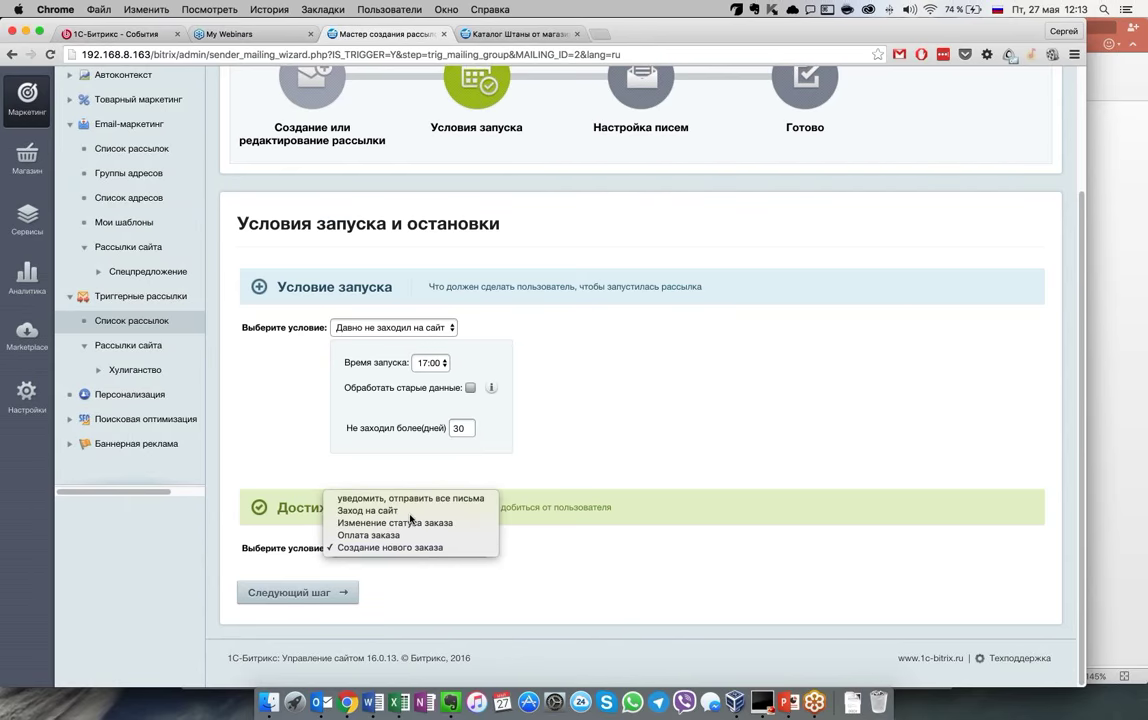
{"action": "left_click", "coordinate": [409, 513]}
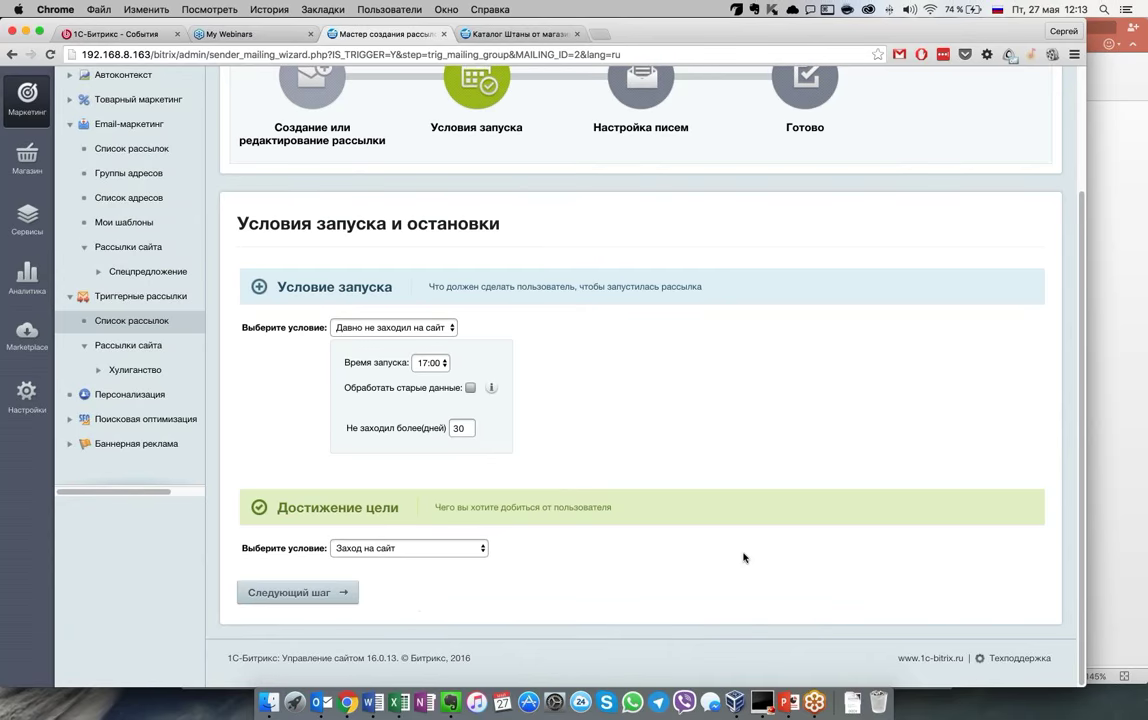
{"action": "left_click", "coordinate": [298, 592]}
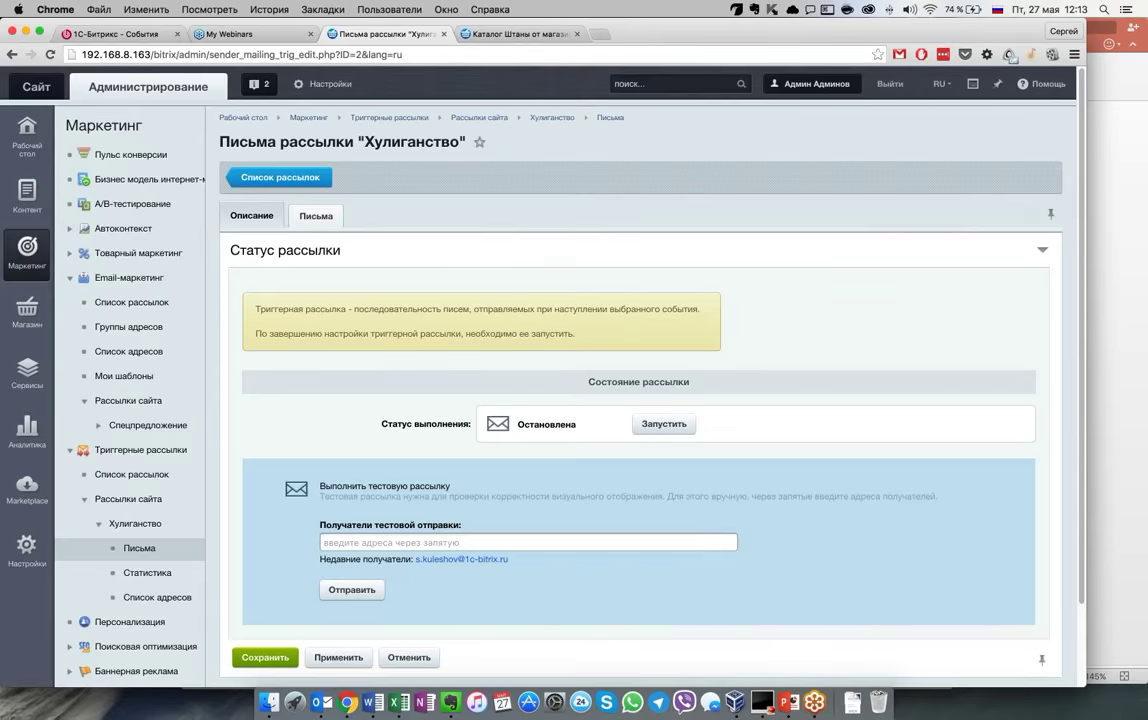
Show the Хулиганство mailing's letters and look through their sending order
{"action": "scroll", "coordinate": [640, 420], "scroll_direction": "down", "scroll_amount": 3}
{"action": "scroll", "coordinate": [640, 420], "scroll_direction": "up", "scroll_amount": 3}
{"action": "left_click", "coordinate": [316, 216]}
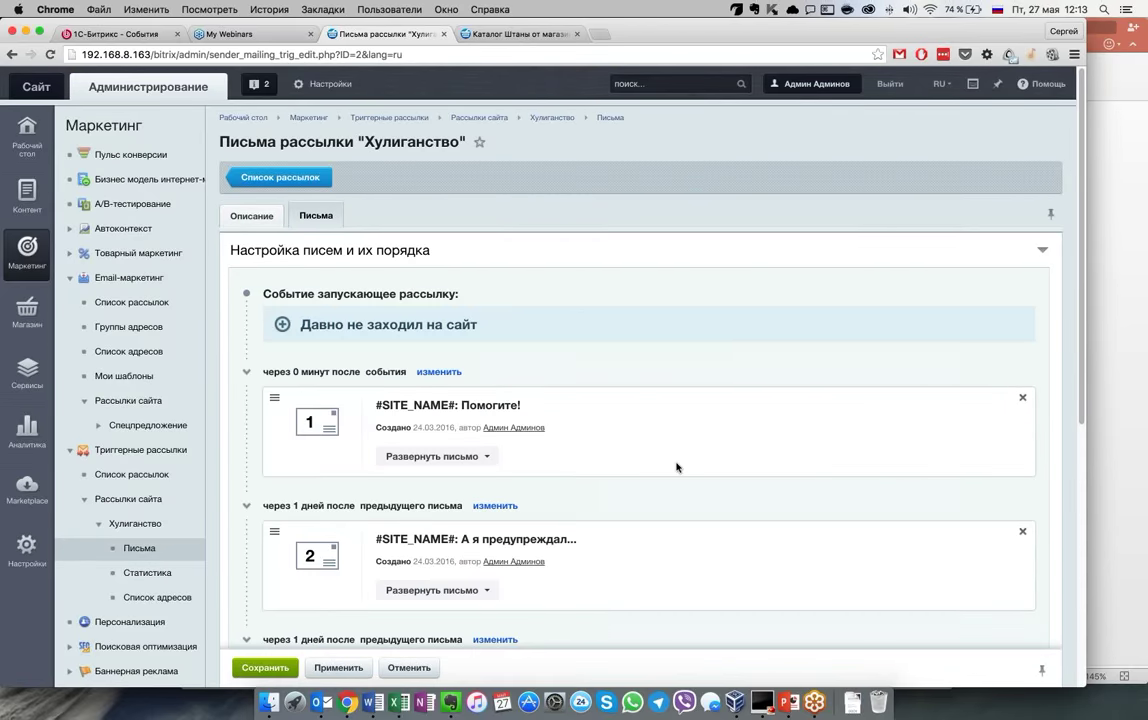
{"action": "scroll", "coordinate": [676, 467], "scroll_direction": "down", "scroll_amount": 10}
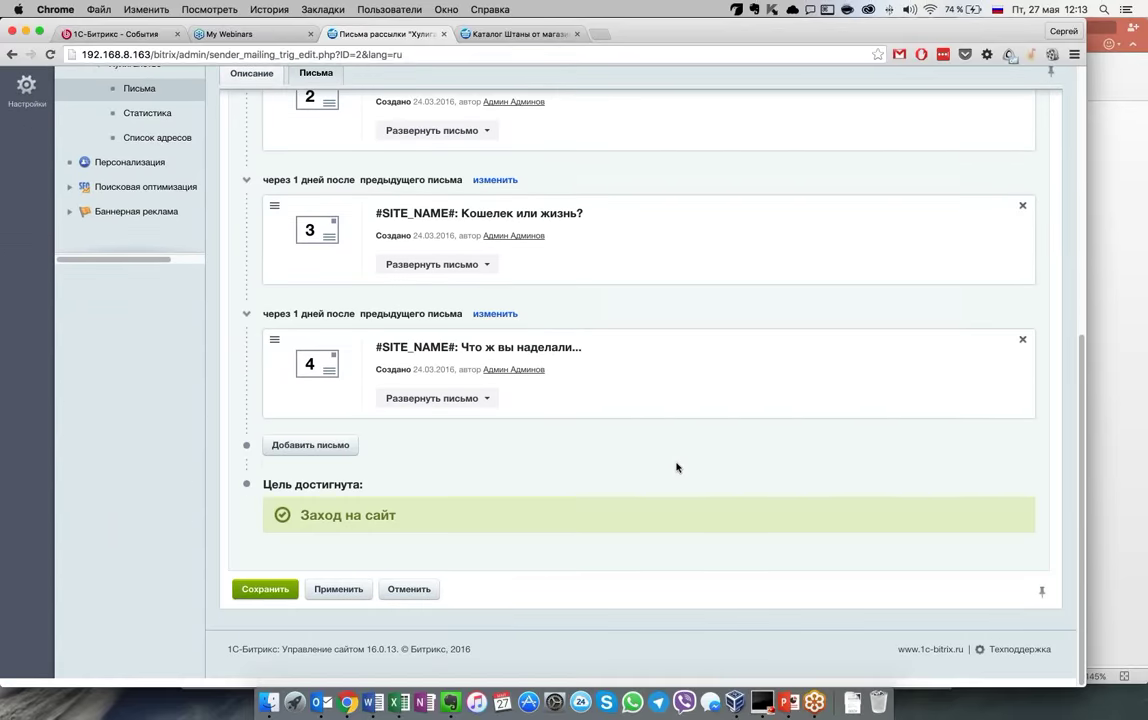
{"action": "scroll", "coordinate": [676, 467], "scroll_direction": "up", "scroll_amount": 6}
{"action": "scroll", "coordinate": [676, 467], "scroll_direction": "down", "scroll_amount": 5}
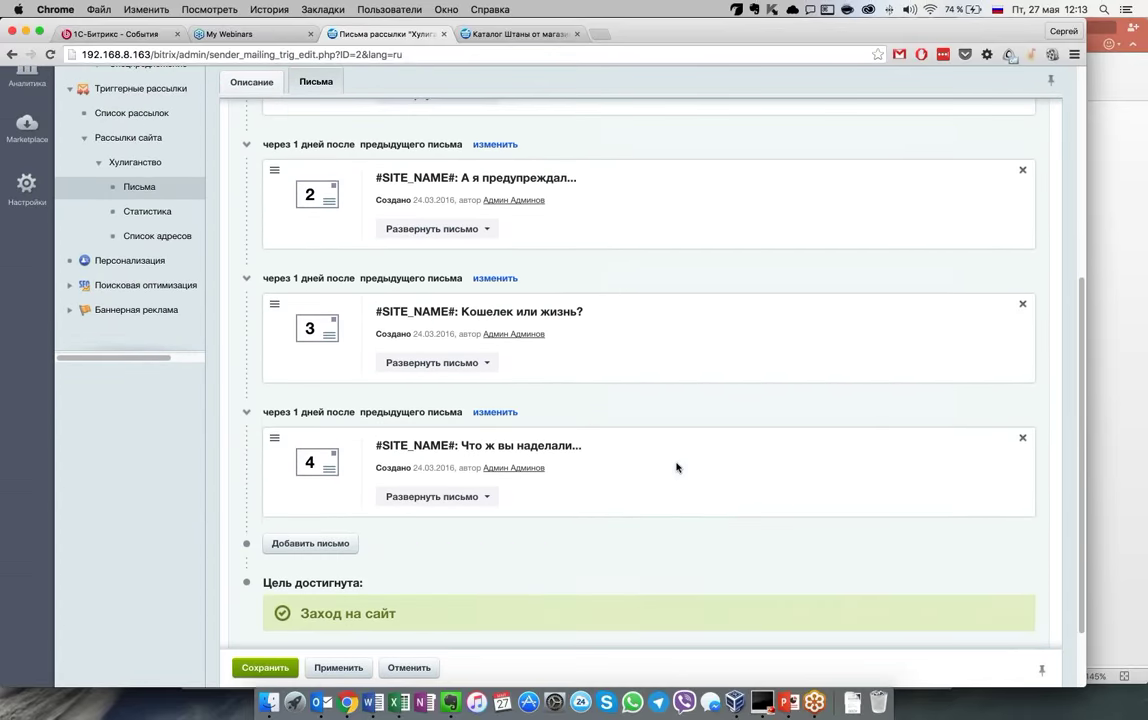
{"action": "scroll", "coordinate": [677, 466], "scroll_direction": "up", "scroll_amount": 6}
{"action": "scroll", "coordinate": [676, 467], "scroll_direction": "up", "scroll_amount": 1}
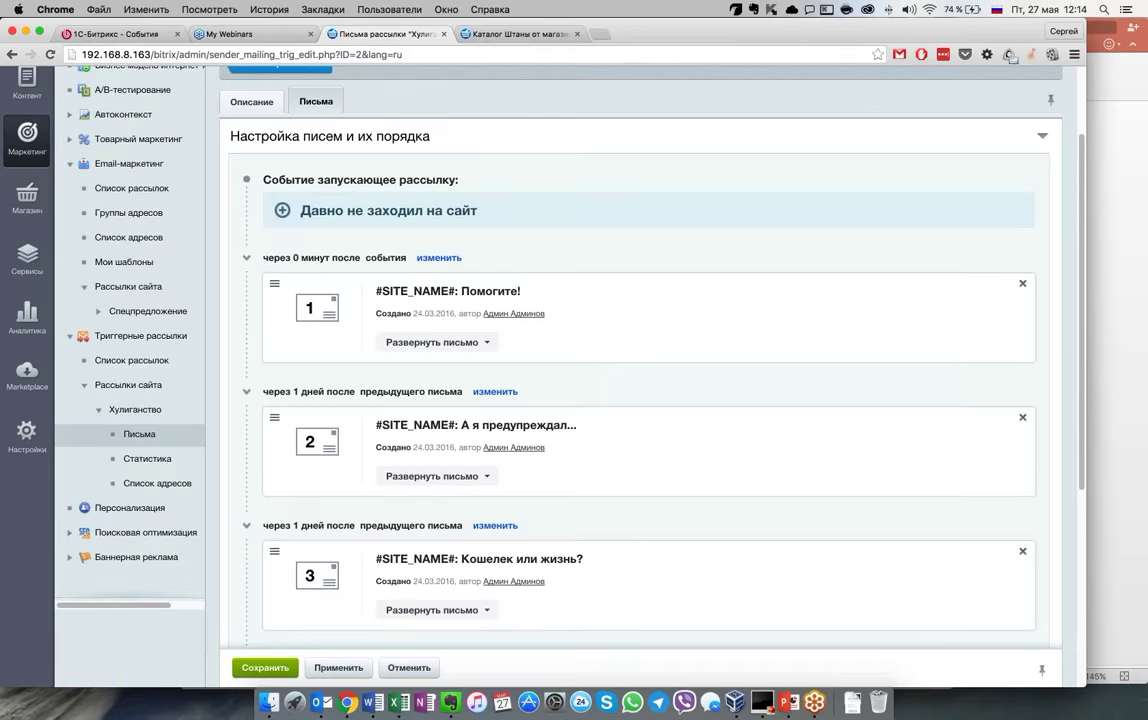
{"action": "scroll", "coordinate": [559, 246], "scroll_direction": "down", "scroll_amount": 3}
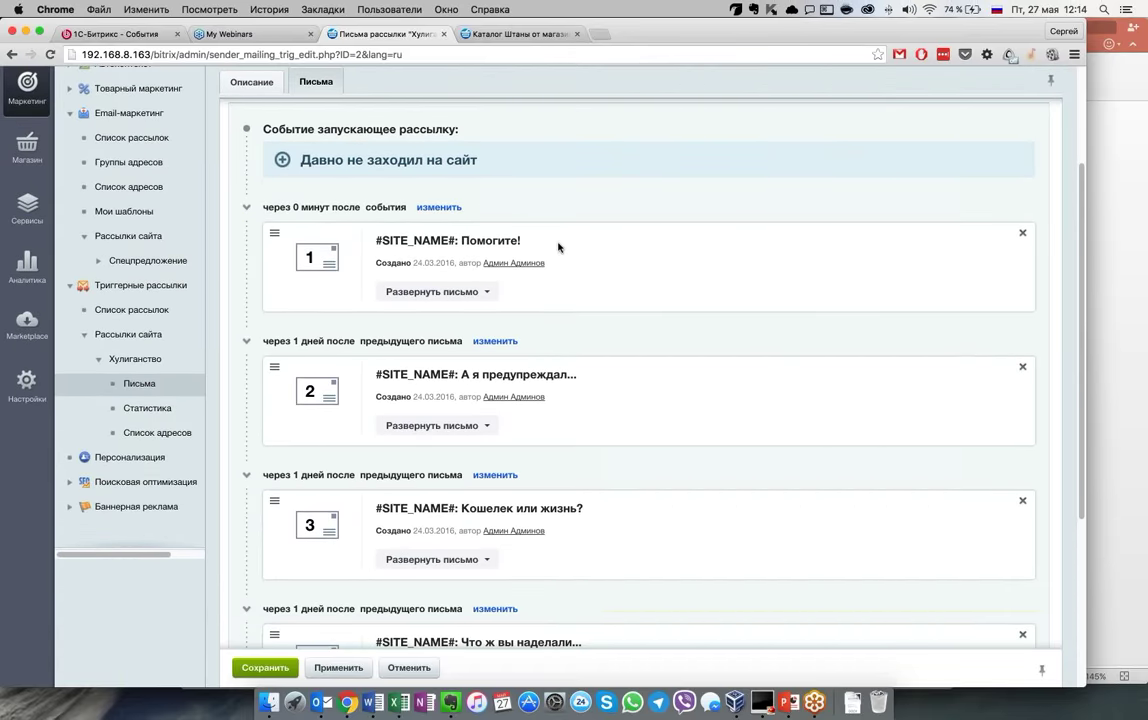
{"action": "scroll", "coordinate": [285, 205], "scroll_direction": "up", "scroll_amount": 3}
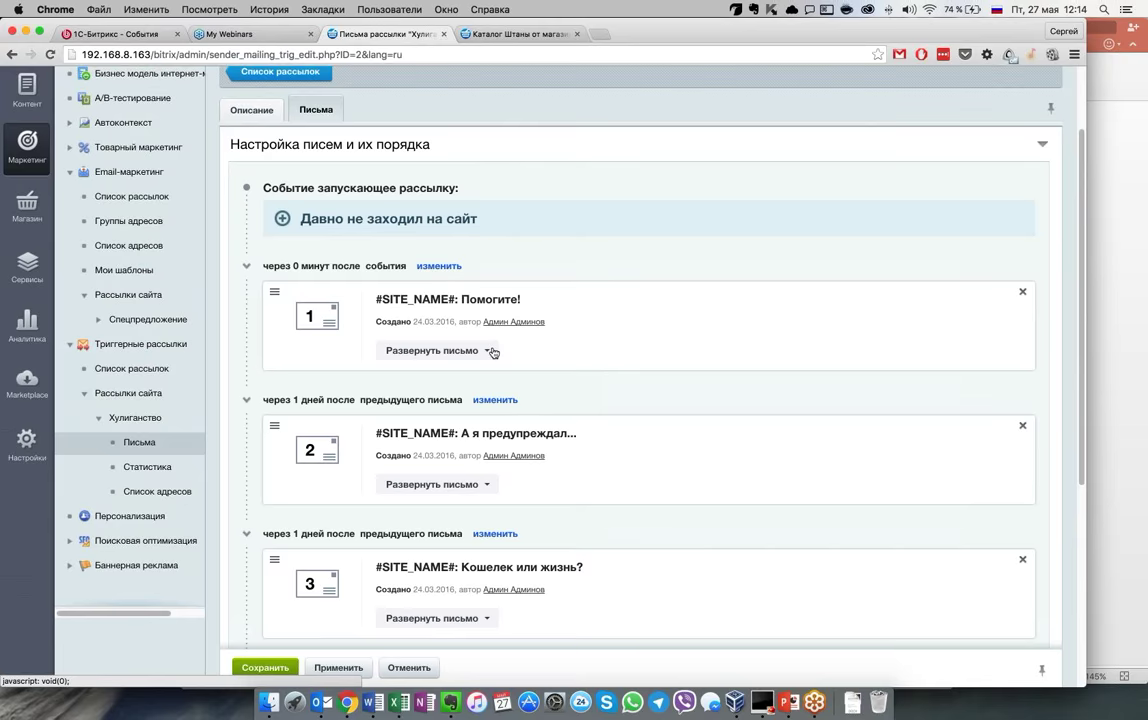
Expand letter 1, «Помогите!», and view its body in the visual editor
{"action": "left_click", "coordinate": [440, 350]}
{"action": "scroll", "coordinate": [464, 448], "scroll_direction": "down", "scroll_amount": 5}
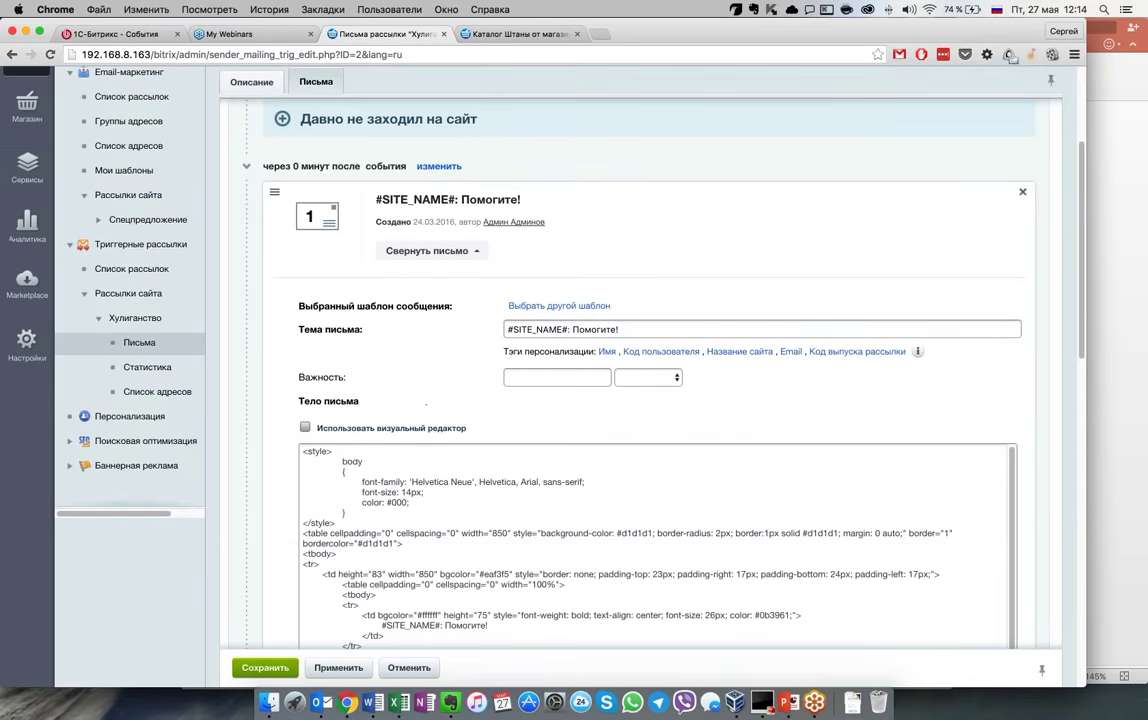
{"action": "left_click", "coordinate": [407, 430]}
{"action": "scroll", "coordinate": [407, 430], "scroll_direction": "down", "scroll_amount": 8}
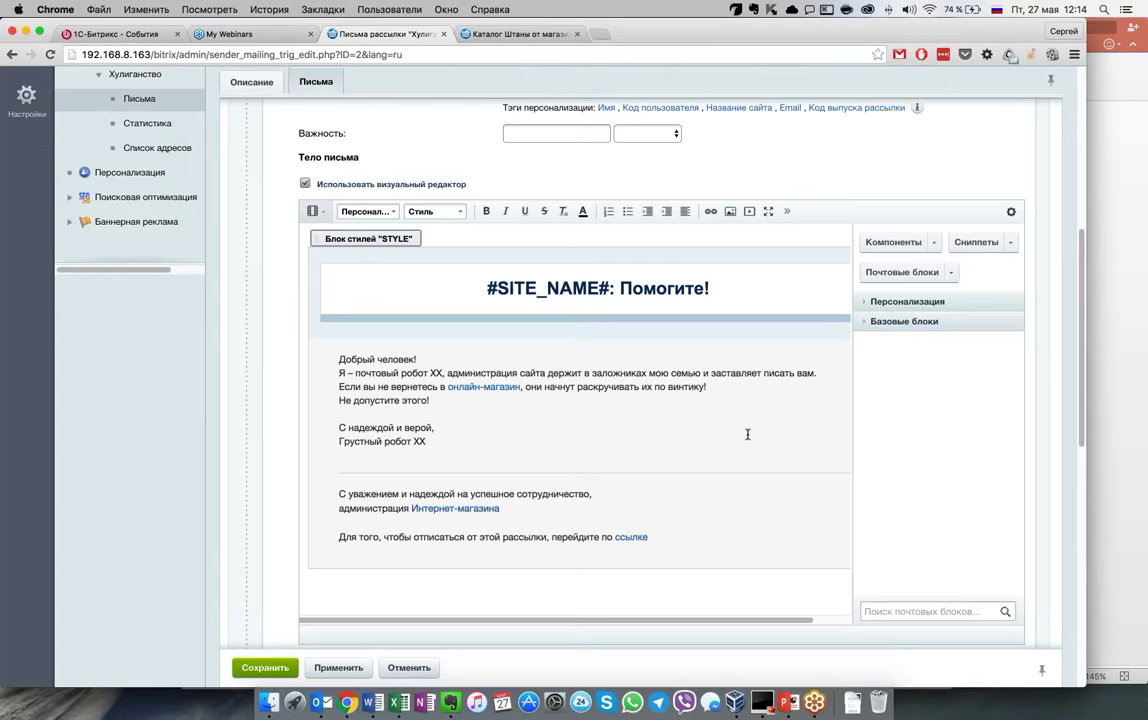
{"action": "scroll", "coordinate": [747, 434], "scroll_direction": "down", "scroll_amount": 2}
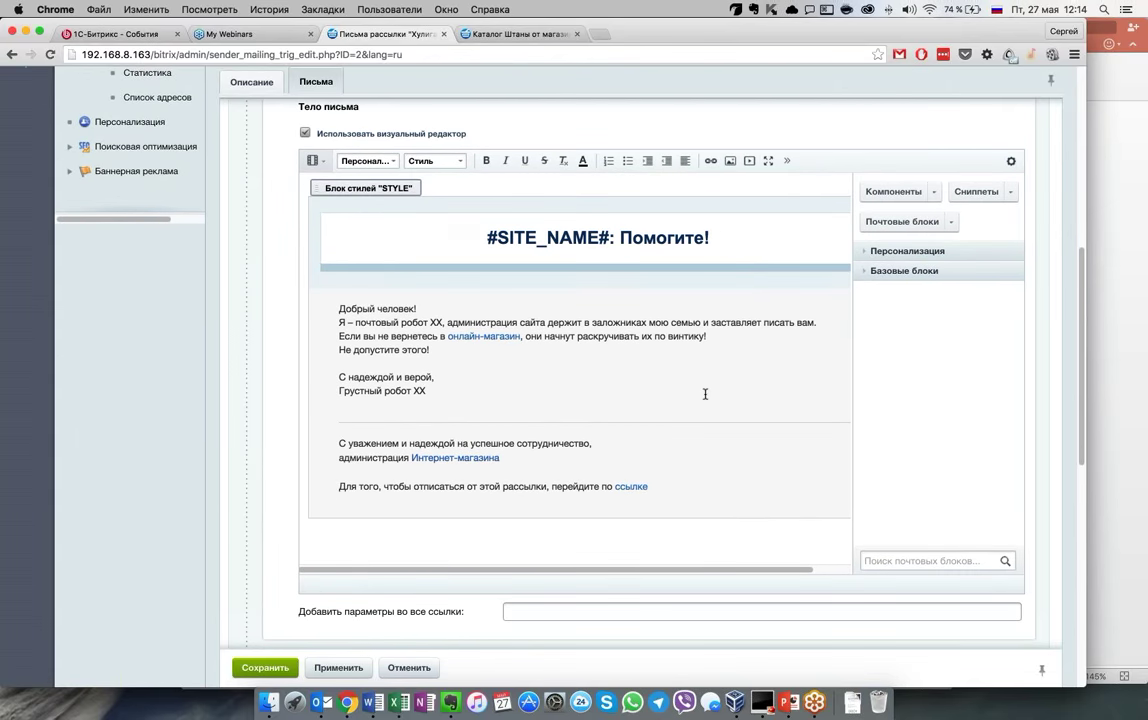
{"action": "scroll", "coordinate": [705, 394], "scroll_direction": "down", "scroll_amount": 3}
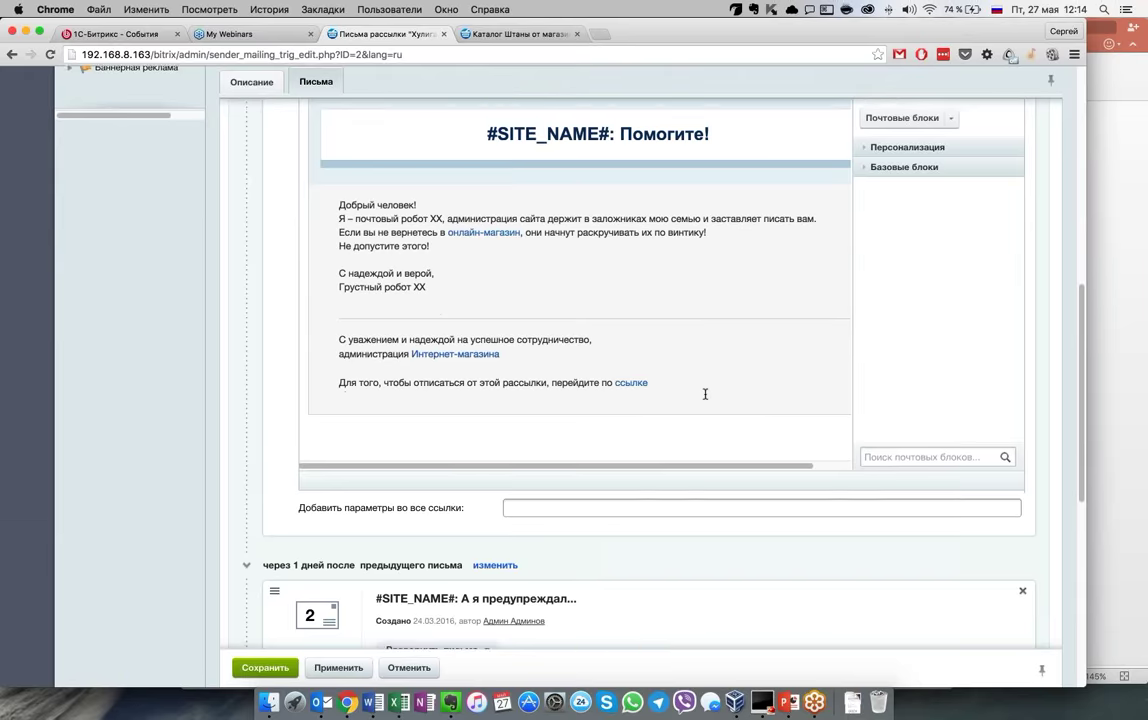
{"action": "scroll", "coordinate": [705, 394], "scroll_direction": "down", "scroll_amount": 7}
Expand letter 2, «А я предупреждал...», and view its body in the visual editor
{"action": "left_click", "coordinate": [436, 369]}
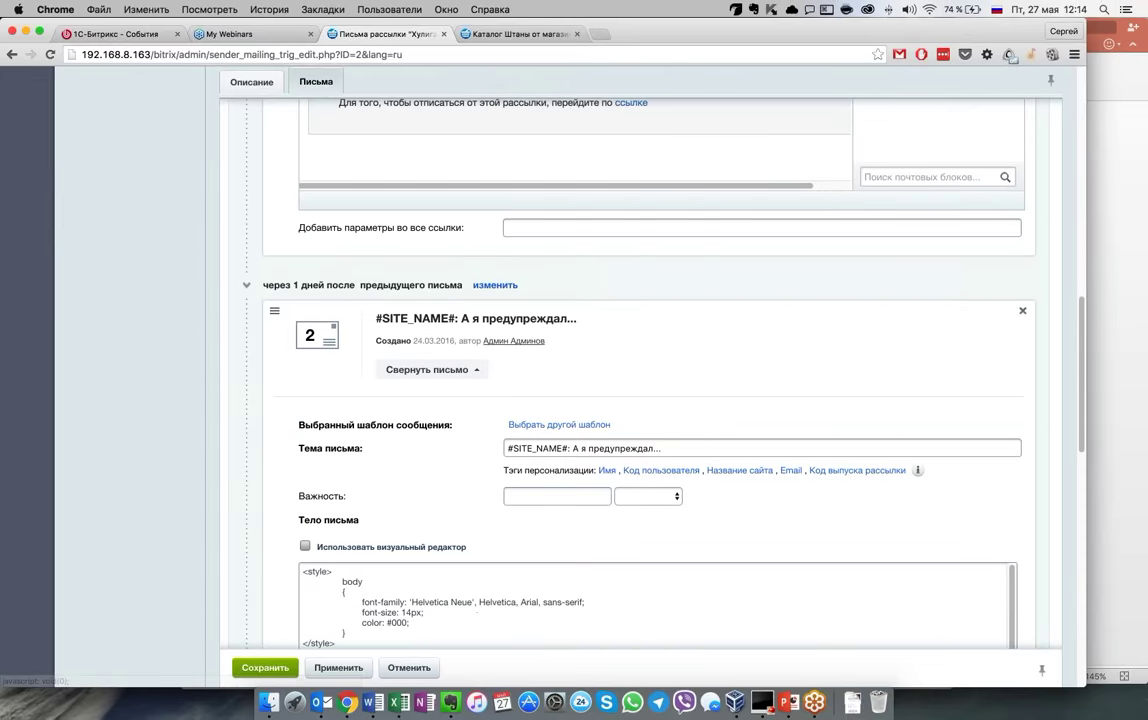
{"action": "left_click", "coordinate": [305, 545]}
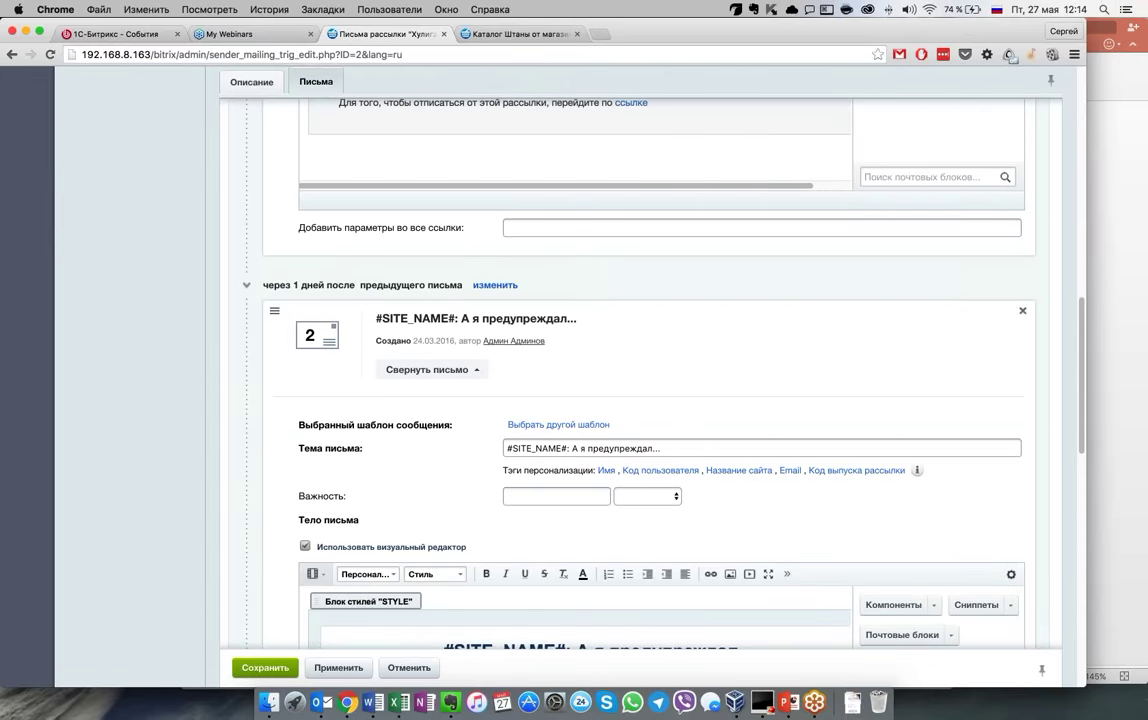
{"action": "scroll", "coordinate": [287, 543], "scroll_direction": "down", "scroll_amount": 1}
{"action": "scroll", "coordinate": [285, 543], "scroll_direction": "down", "scroll_amount": 5}
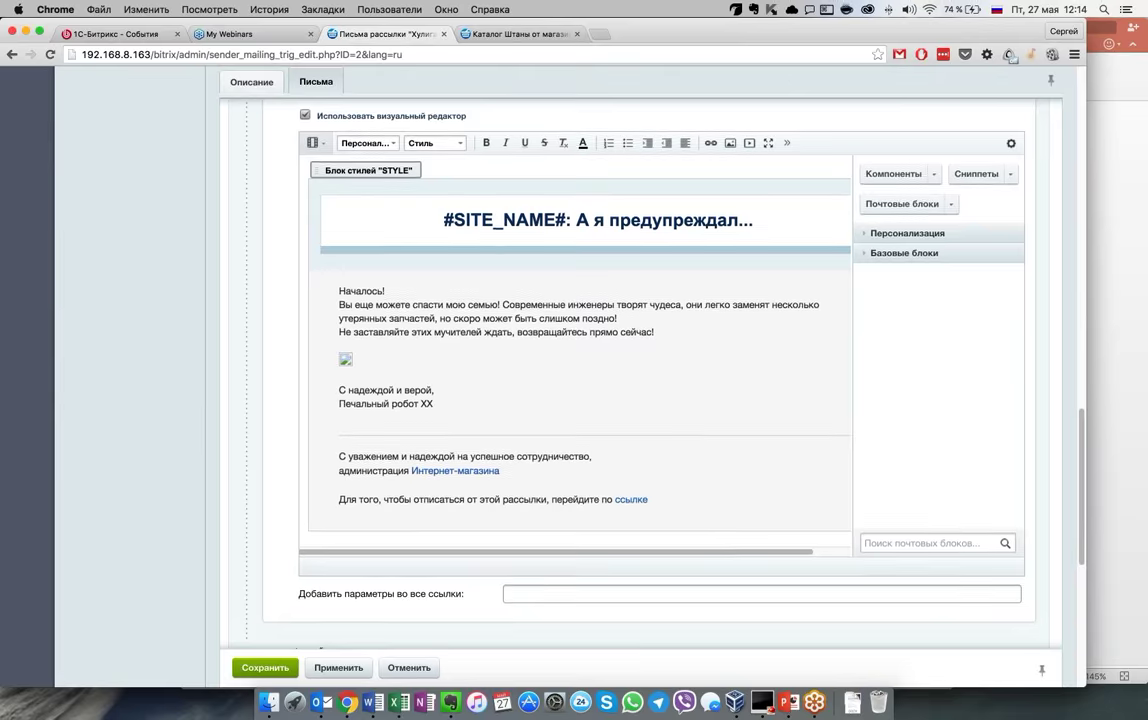
{"action": "scroll", "coordinate": [485, 413], "scroll_direction": "down", "scroll_amount": 4}
Expand letter 3 and view its body, including the discount-coupon block, in the visual editor
{"action": "left_click", "coordinate": [485, 408]}
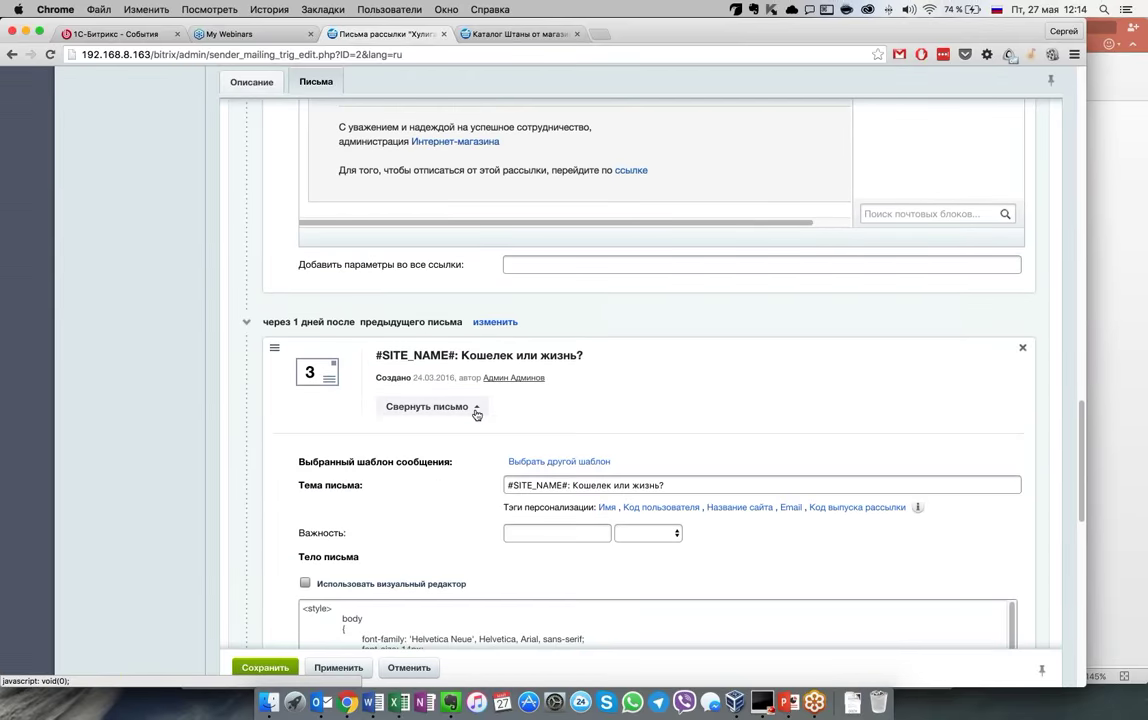
{"action": "scroll", "coordinate": [297, 432], "scroll_direction": "down", "scroll_amount": 2}
{"action": "left_click", "coordinate": [305, 406]}
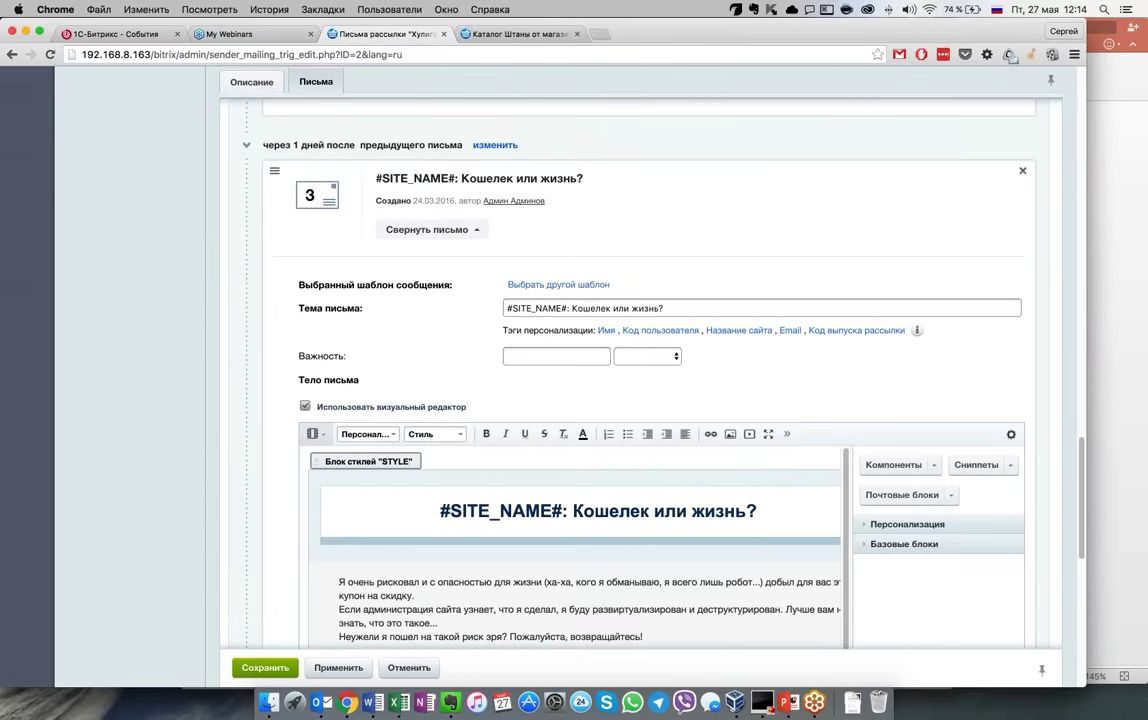
{"action": "scroll", "coordinate": [600, 400], "scroll_direction": "down", "scroll_amount": 3}
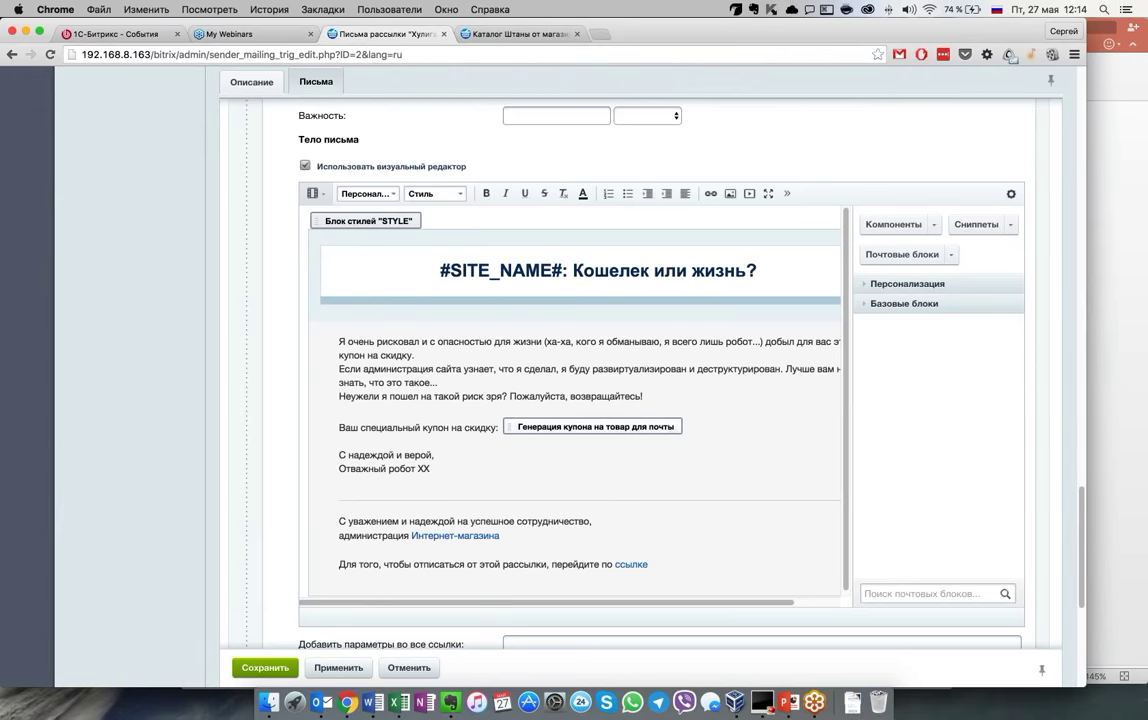
{"action": "scroll", "coordinate": [500, 455], "scroll_direction": "down", "scroll_amount": 2}
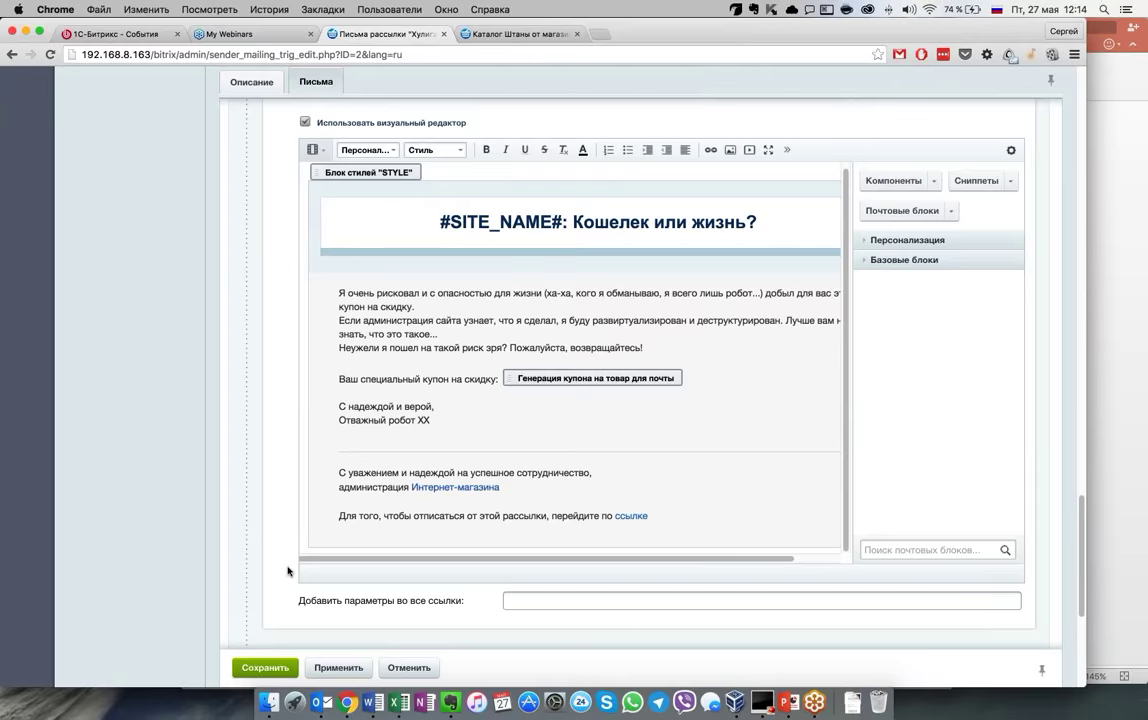
{"action": "scroll", "coordinate": [288, 571], "scroll_direction": "down", "scroll_amount": 10}
Expand letter 4, «#SITE_NAME#: Что ж вы наделали...», and scroll its body in the visual editor
{"action": "left_click", "coordinate": [477, 436]}
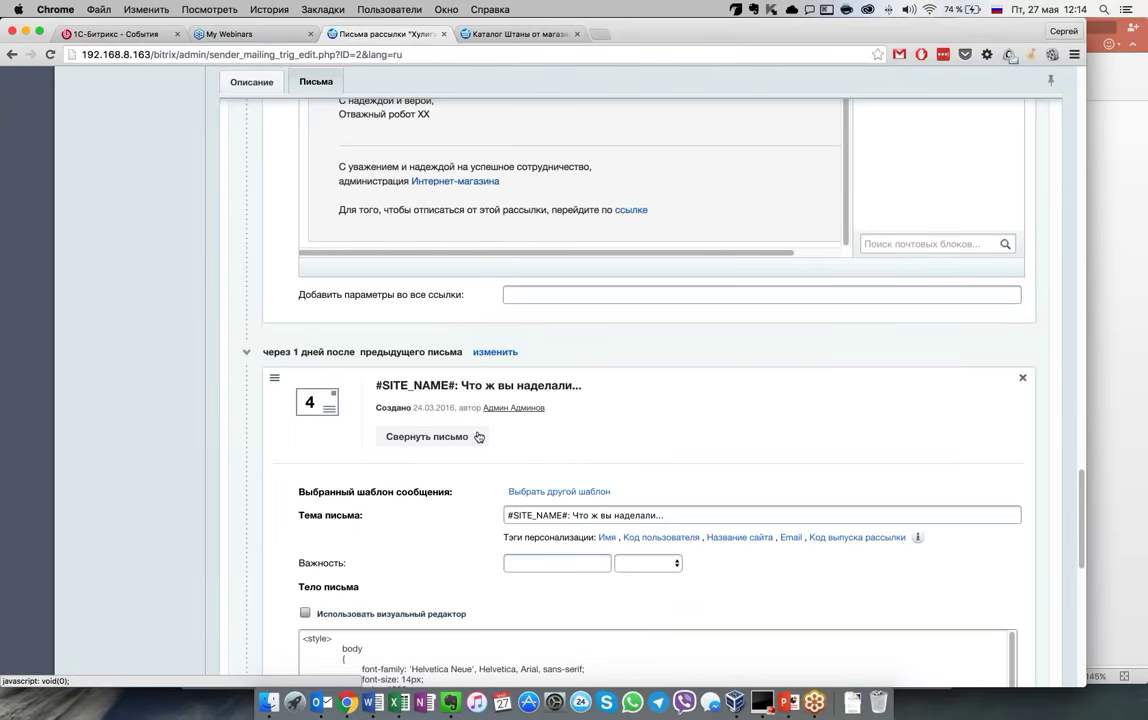
{"action": "left_click", "coordinate": [305, 612]}
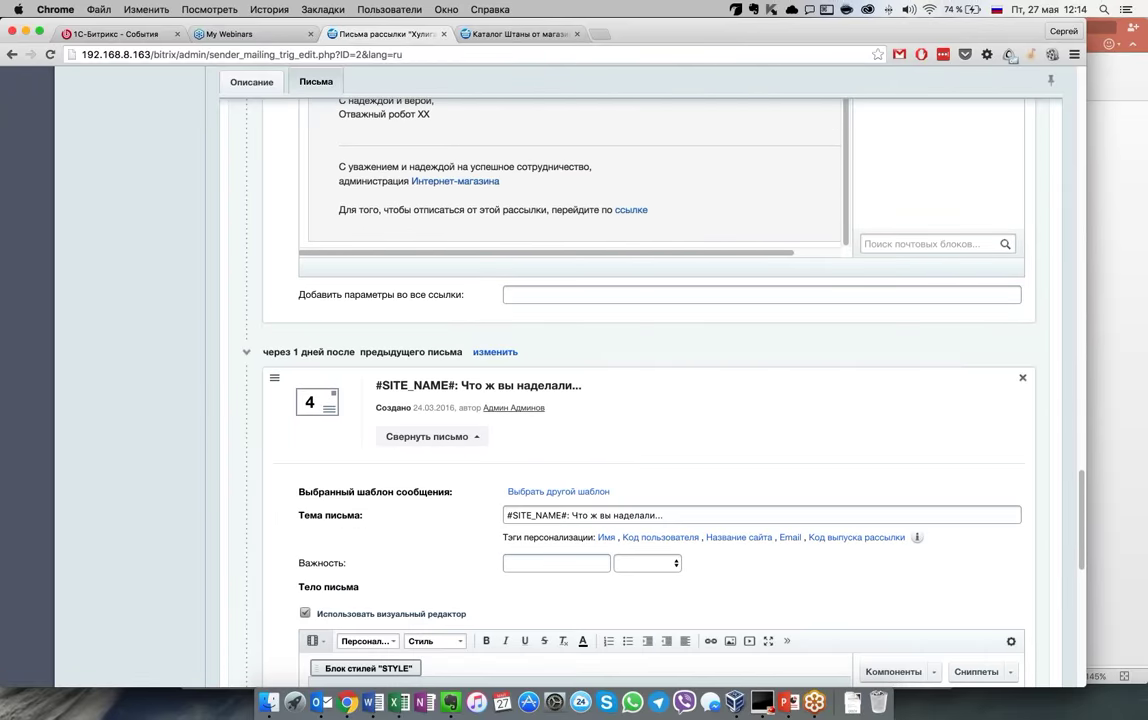
{"action": "scroll", "coordinate": [305, 590], "scroll_direction": "down", "scroll_amount": 1}
{"action": "scroll", "coordinate": [600, 400], "scroll_direction": "down", "scroll_amount": 8}
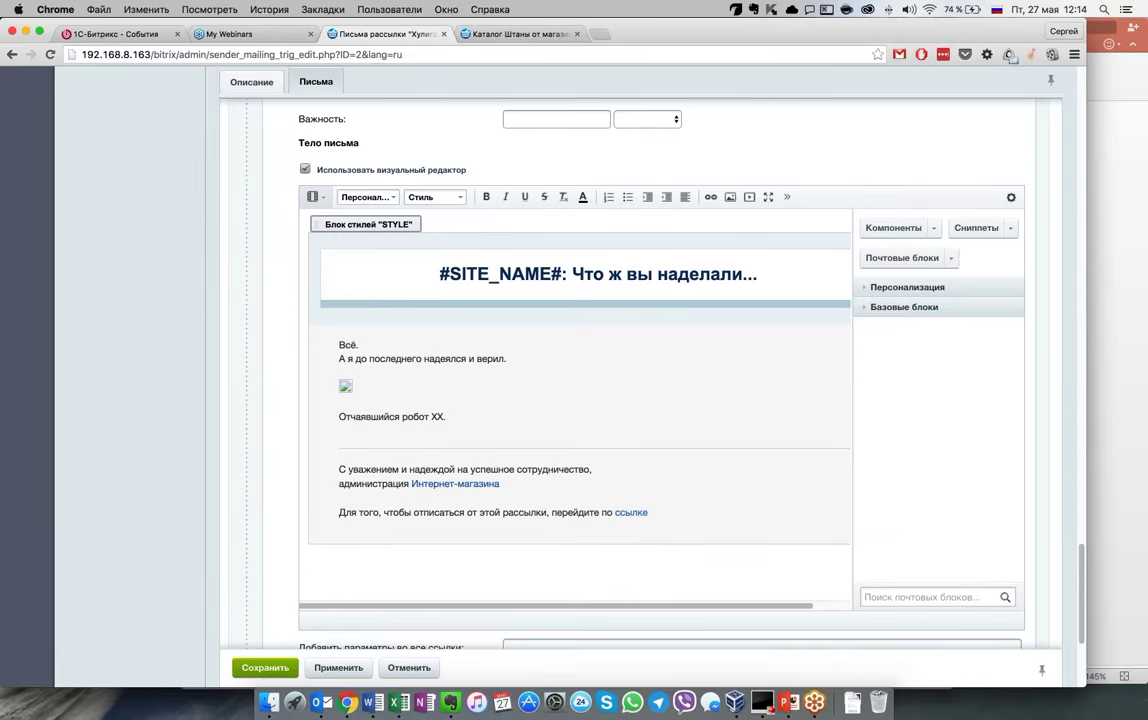
{"action": "scroll", "coordinate": [600, 400], "scroll_direction": "down", "scroll_amount": 1}
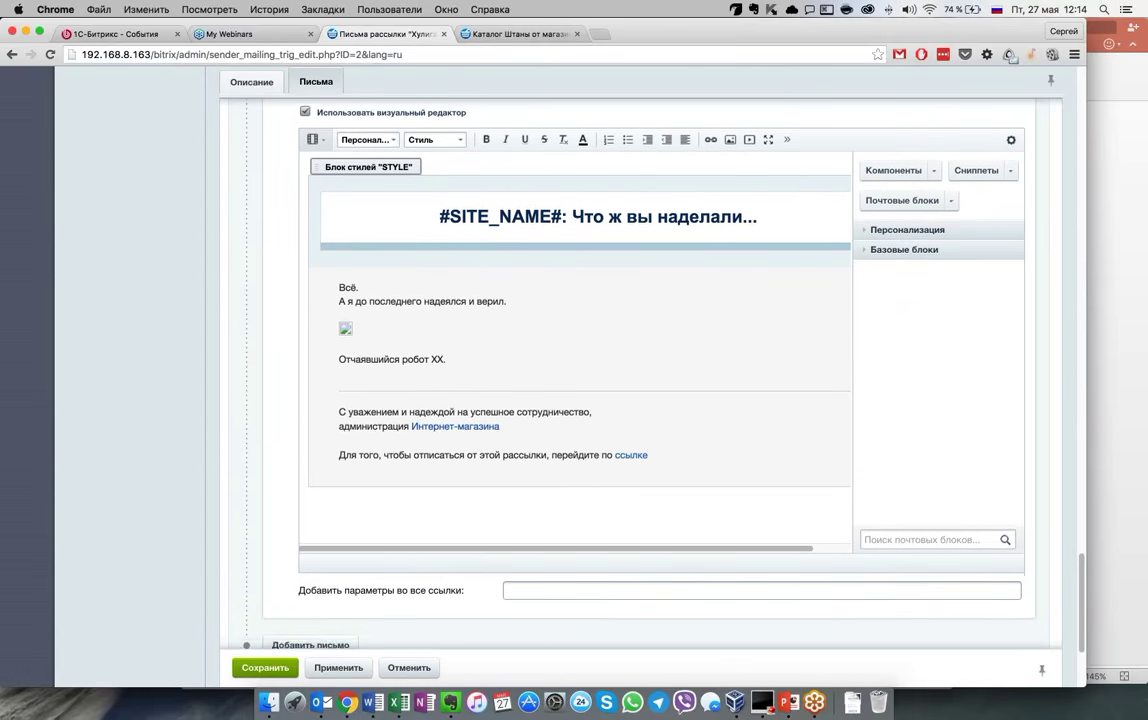
{"action": "scroll", "coordinate": [362, 535], "scroll_direction": "down", "scroll_amount": 4}
{"action": "scroll", "coordinate": [362, 535], "scroll_direction": "up", "scroll_amount": 5}
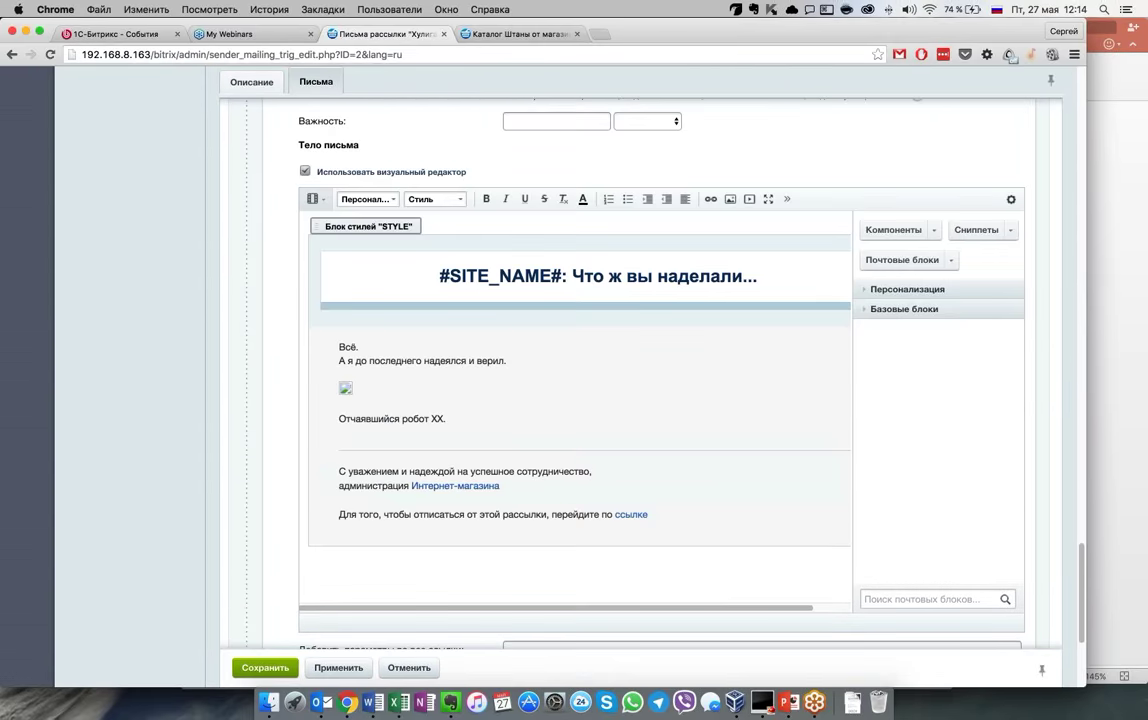
{"action": "scroll", "coordinate": [600, 400], "scroll_direction": "up", "scroll_amount": 20}
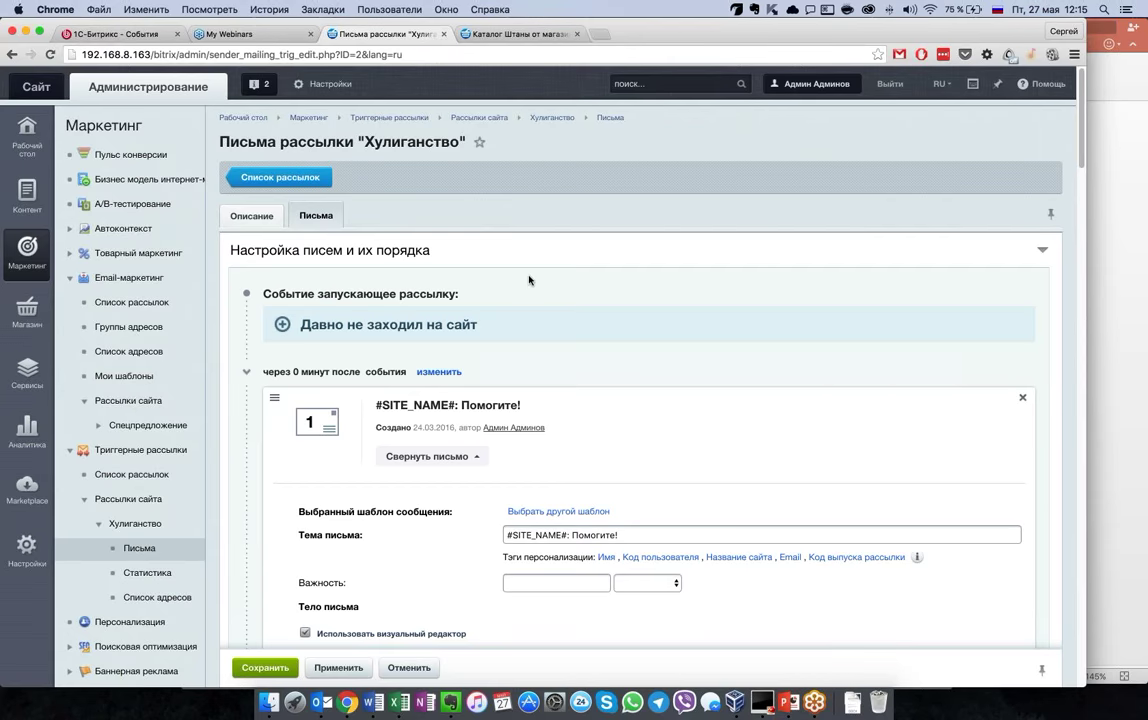
Scroll down the Хулиганство mailing page to its status section showing Остановлена
{"action": "scroll", "coordinate": [529, 280], "scroll_direction": "down", "scroll_amount": 2}
{"action": "scroll", "coordinate": [529, 280], "scroll_direction": "down", "scroll_amount": 10}
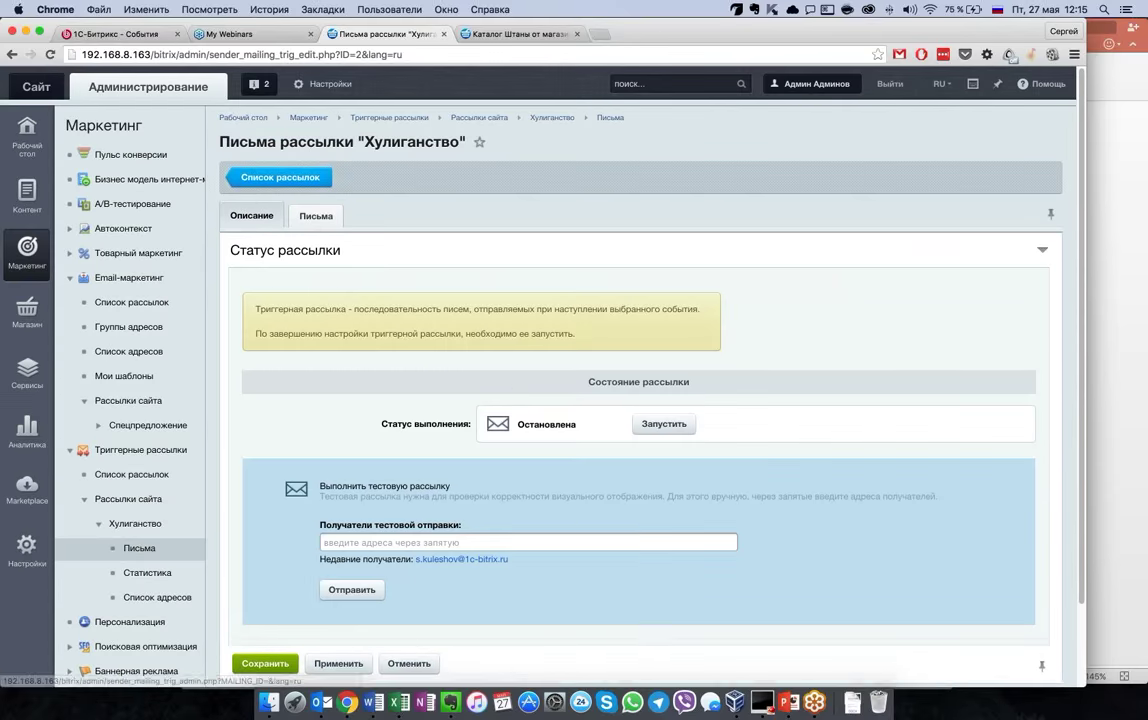
{"action": "scroll", "coordinate": [640, 400], "scroll_direction": "down", "scroll_amount": 2}
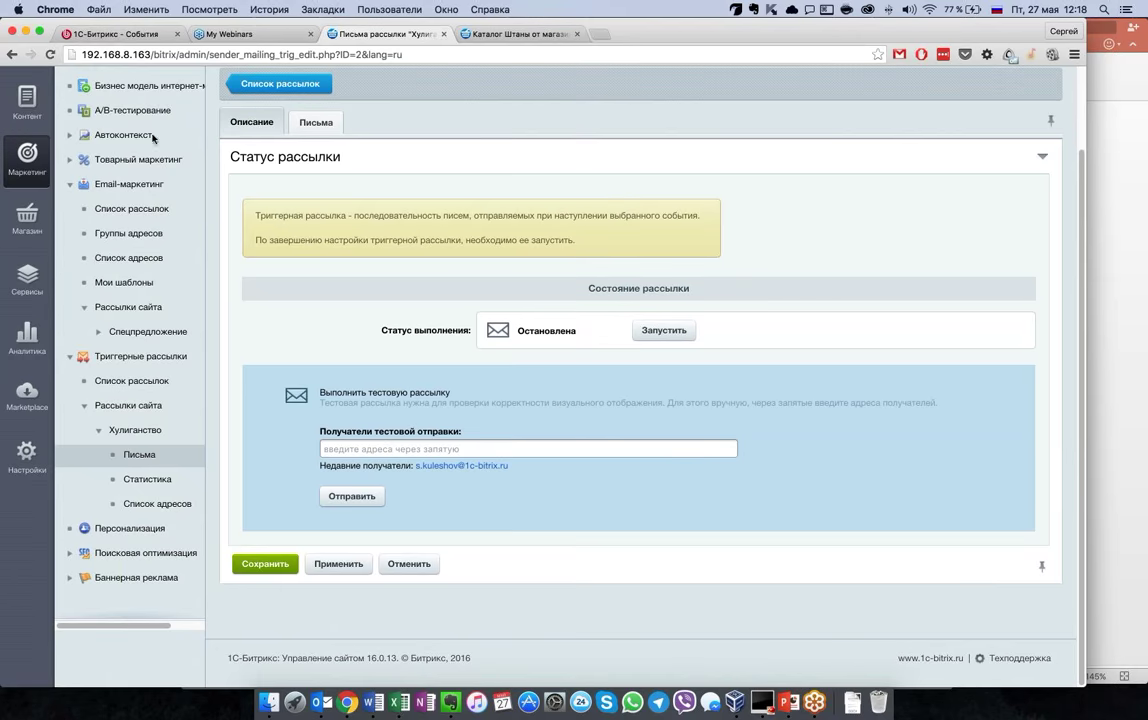
Collapse the Email-маркетинг and Триггерные рассылки sidebar sections and switch to the BUS_IM presentation
{"action": "left_click", "coordinate": [70, 184]}
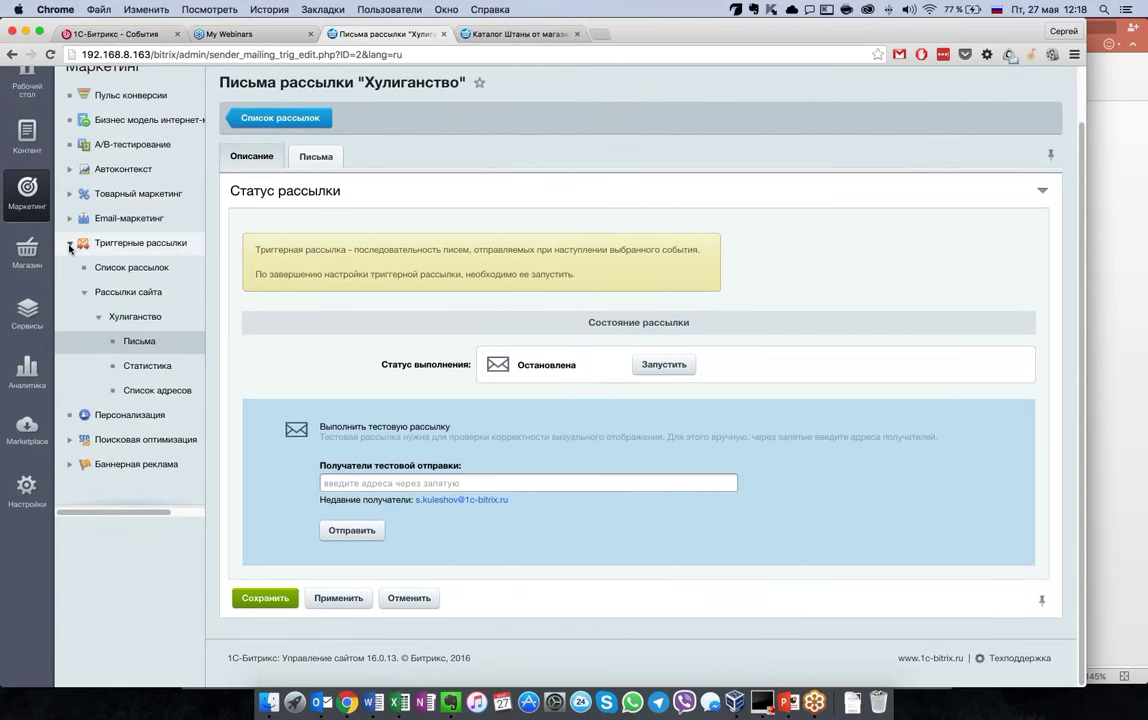
{"action": "left_click", "coordinate": [70, 243]}
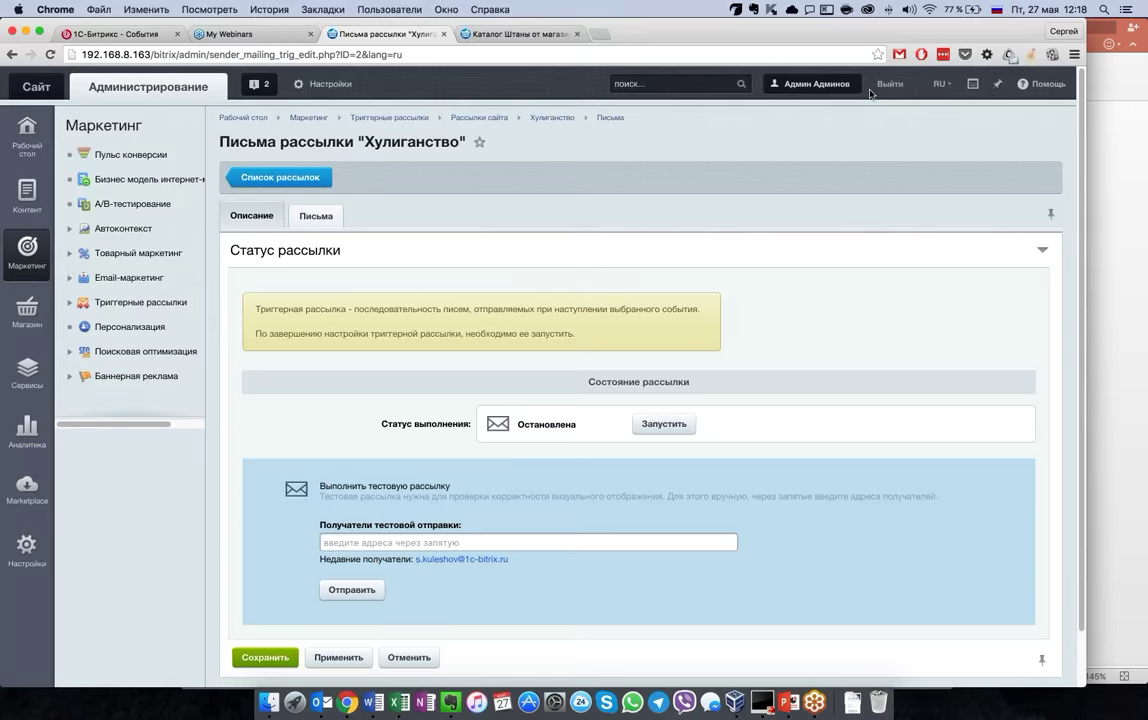
{"action": "key", "text": "super+Tab"}
{"action": "scroll", "coordinate": [37, 420], "scroll_direction": "down", "scroll_amount": 10}
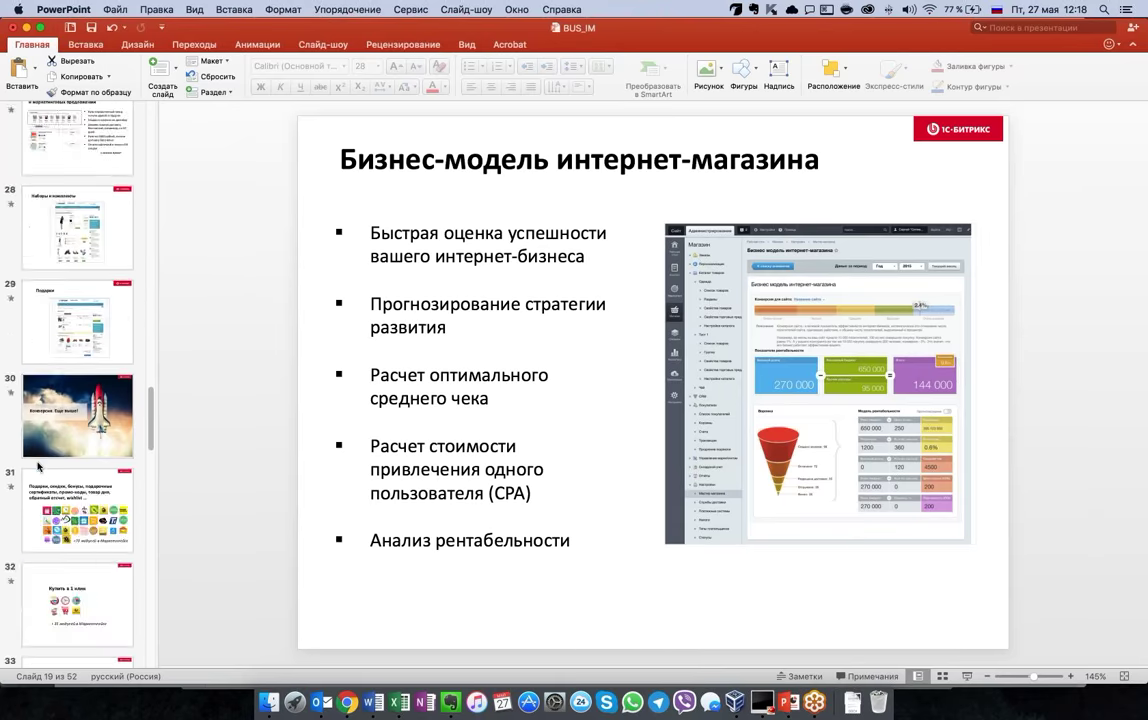
Browse the slides around slide 19 of BUS_IM, then return to the Chrome browser
{"action": "scroll", "coordinate": [38, 466], "scroll_direction": "down", "scroll_amount": 20}
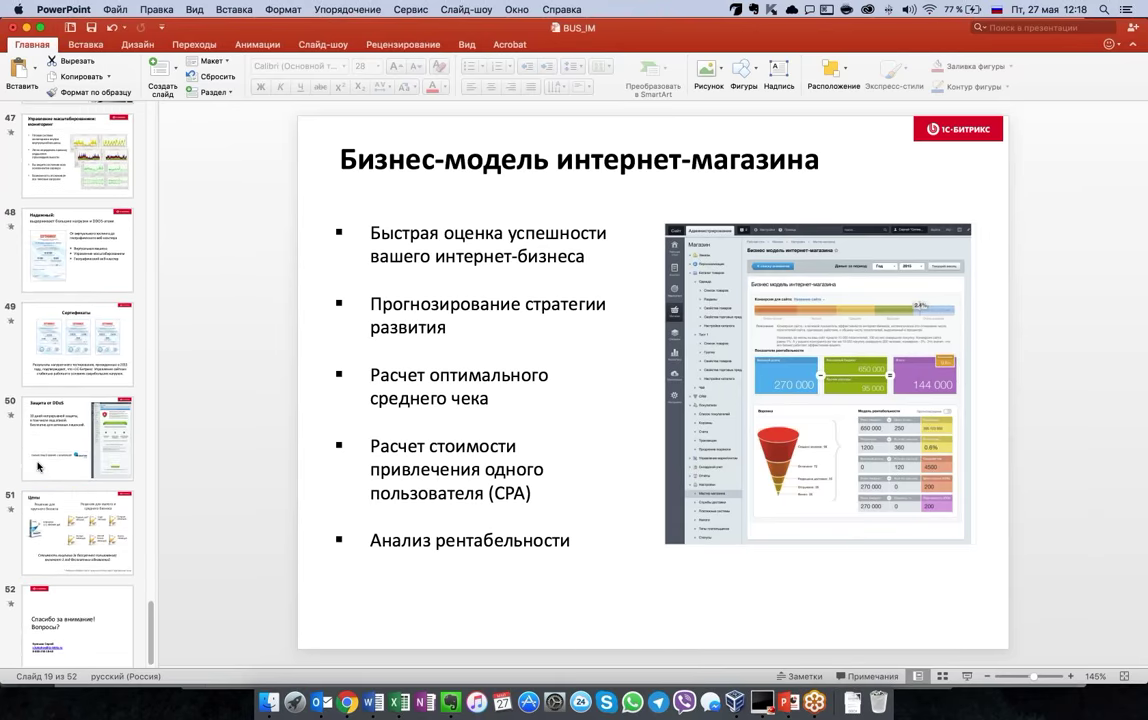
{"action": "scroll", "coordinate": [38, 466], "scroll_direction": "up", "scroll_amount": 8}
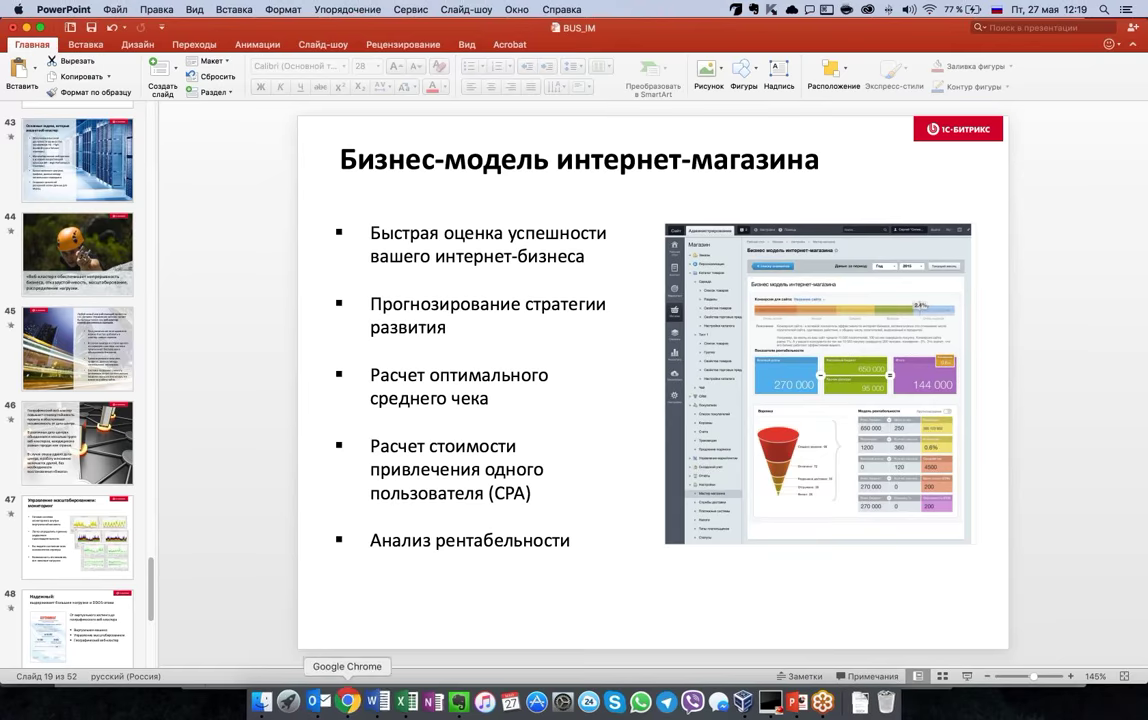
{"action": "left_click", "coordinate": [347, 702]}
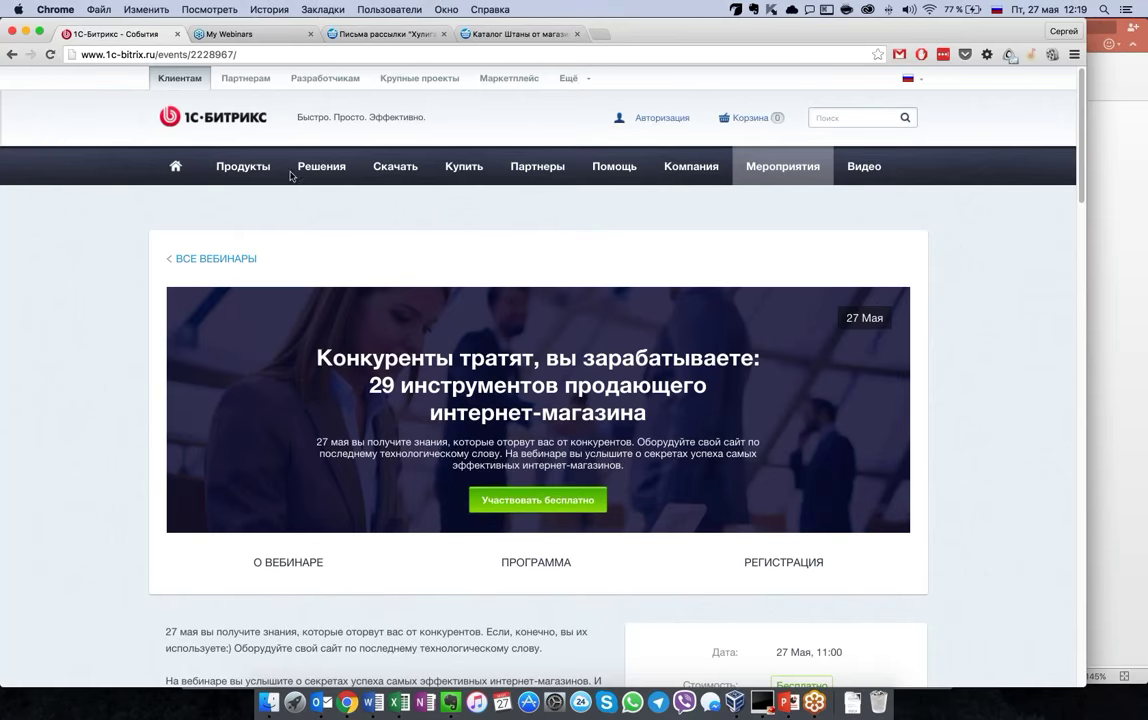
Go to the full 1c-bitrix.ru webinars list and scroll through it
{"action": "left_click", "coordinate": [222, 259]}
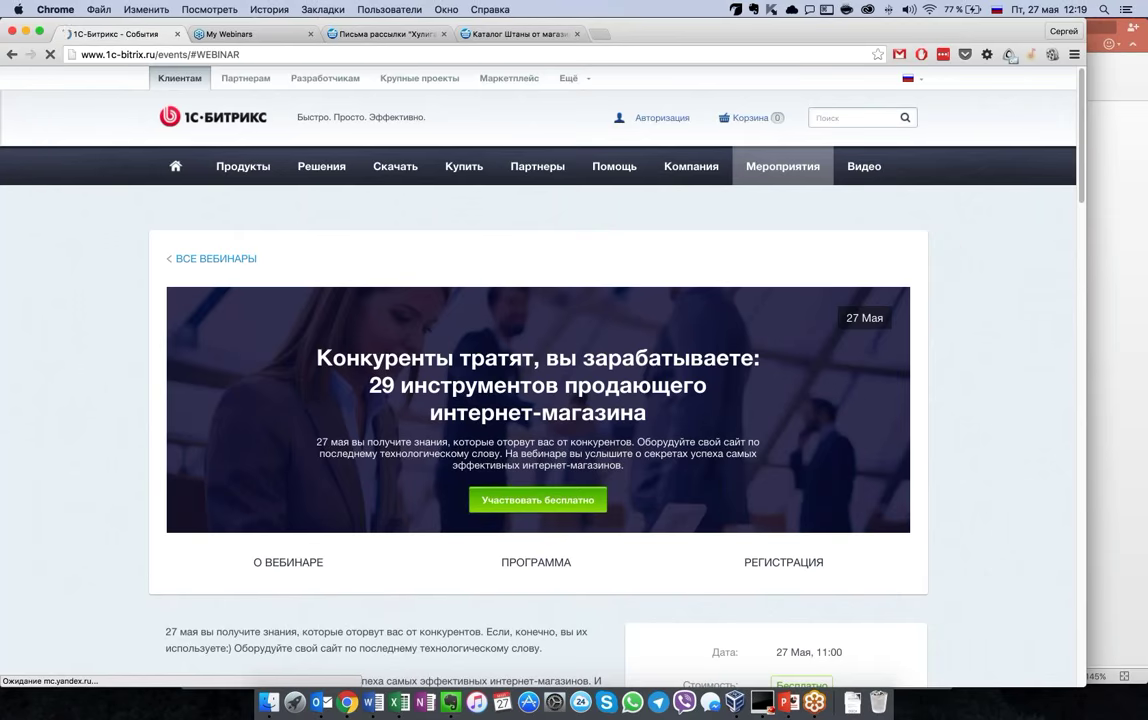
{"action": "scroll", "coordinate": [98, 488], "scroll_direction": "down", "scroll_amount": 1}
{"action": "scroll", "coordinate": [98, 488], "scroll_direction": "down", "scroll_amount": 15}
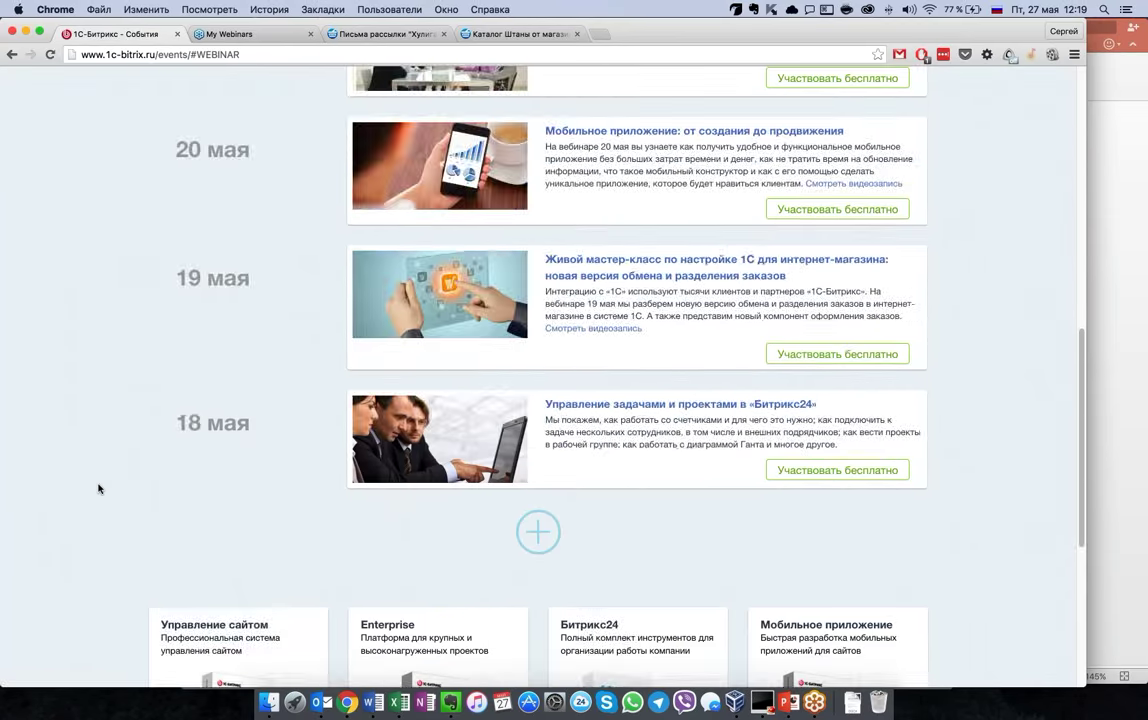
{"action": "scroll", "coordinate": [98, 488], "scroll_direction": "up", "scroll_amount": 3}
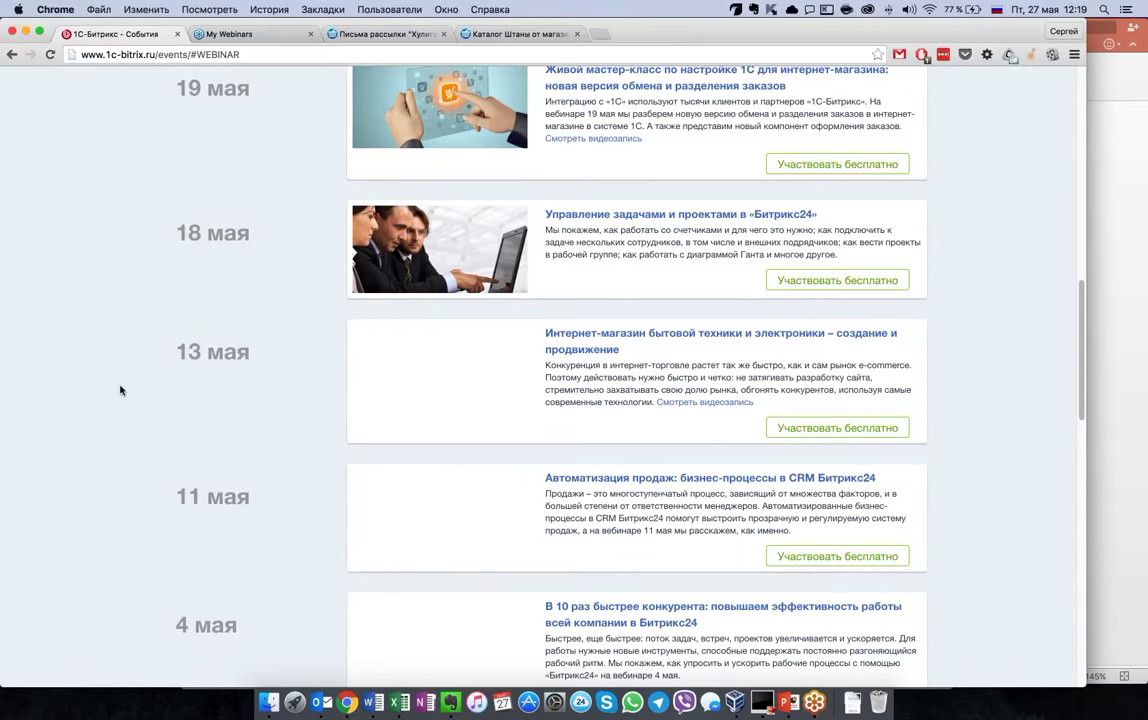
{"action": "scroll", "coordinate": [120, 390], "scroll_direction": "down", "scroll_amount": 4}
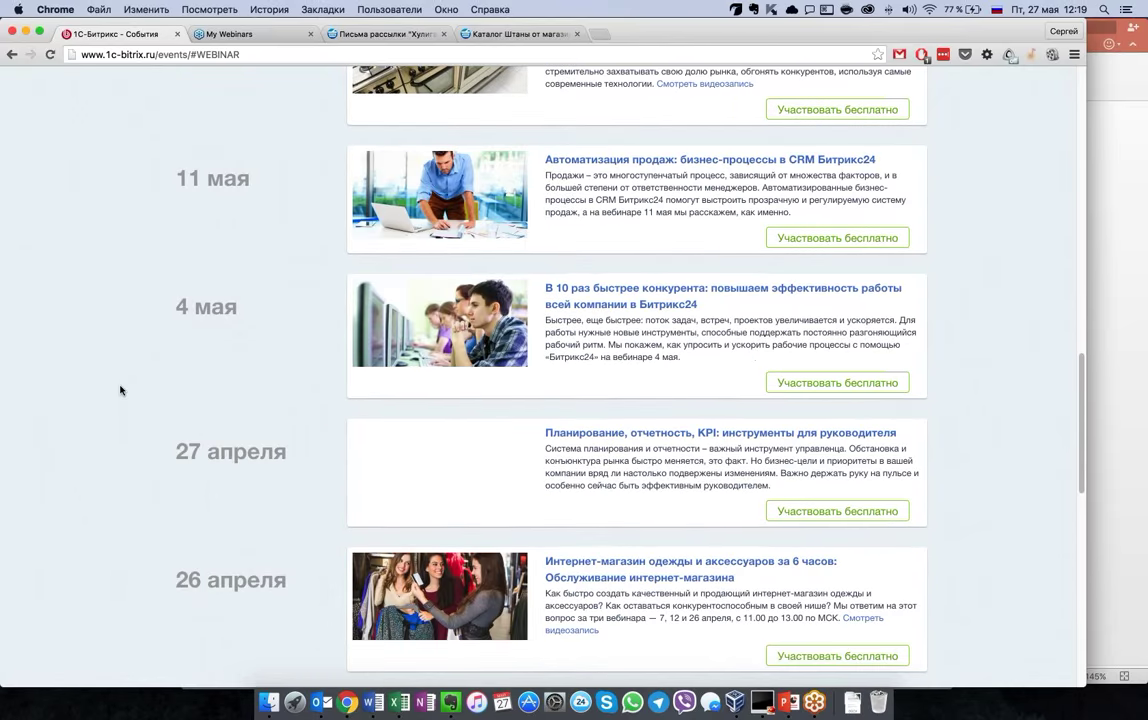
{"action": "scroll", "coordinate": [120, 390], "scroll_direction": "down", "scroll_amount": 5}
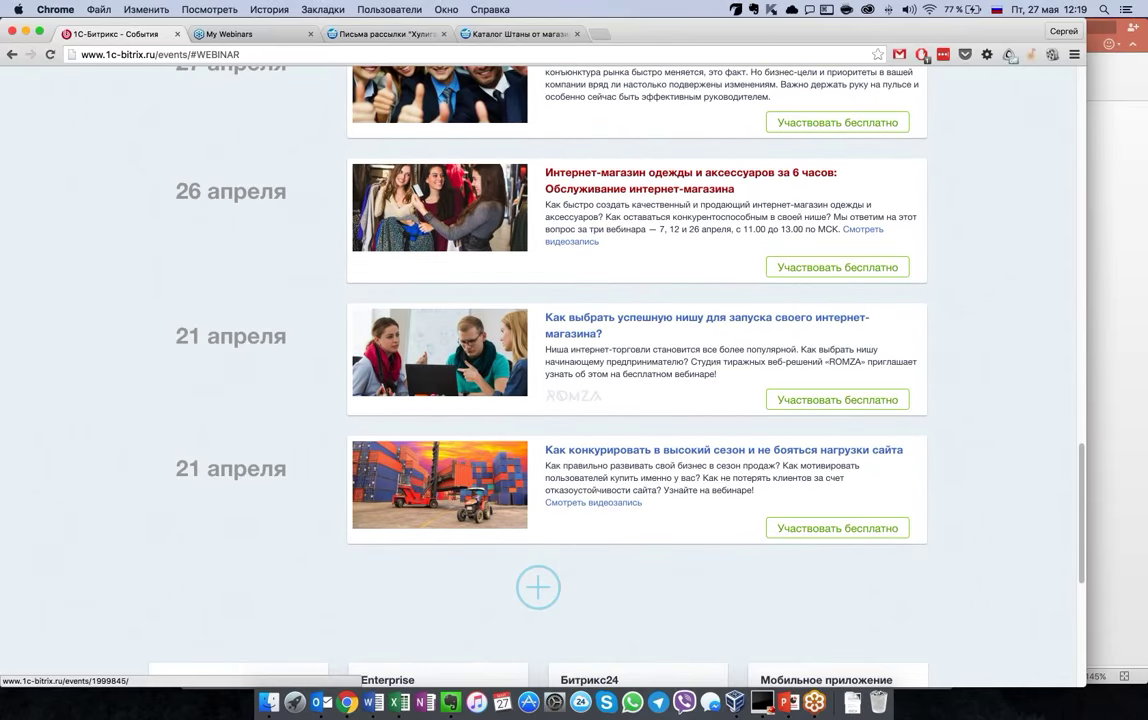
Read the 26 апреля clothing-and-accessories store webinar page, then return to PowerPoint slide 19
{"action": "left_click", "coordinate": [690, 180]}
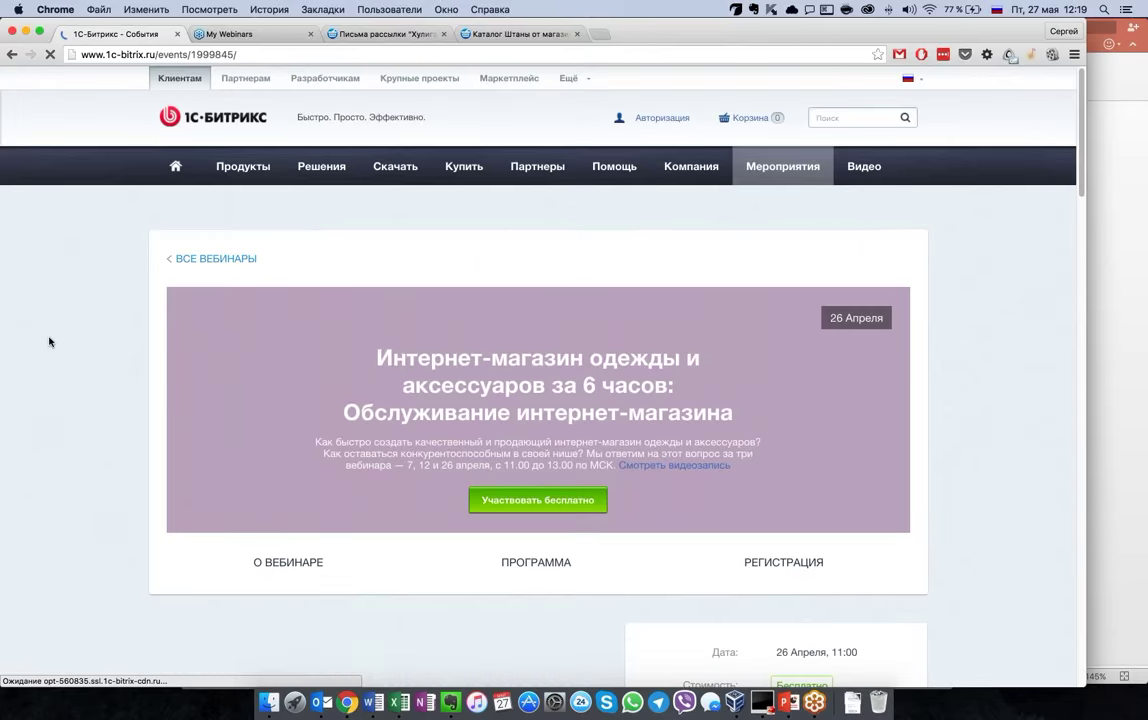
{"action": "scroll", "coordinate": [55, 432], "scroll_direction": "down", "scroll_amount": 3}
{"action": "scroll", "coordinate": [55, 432], "scroll_direction": "down", "scroll_amount": 2}
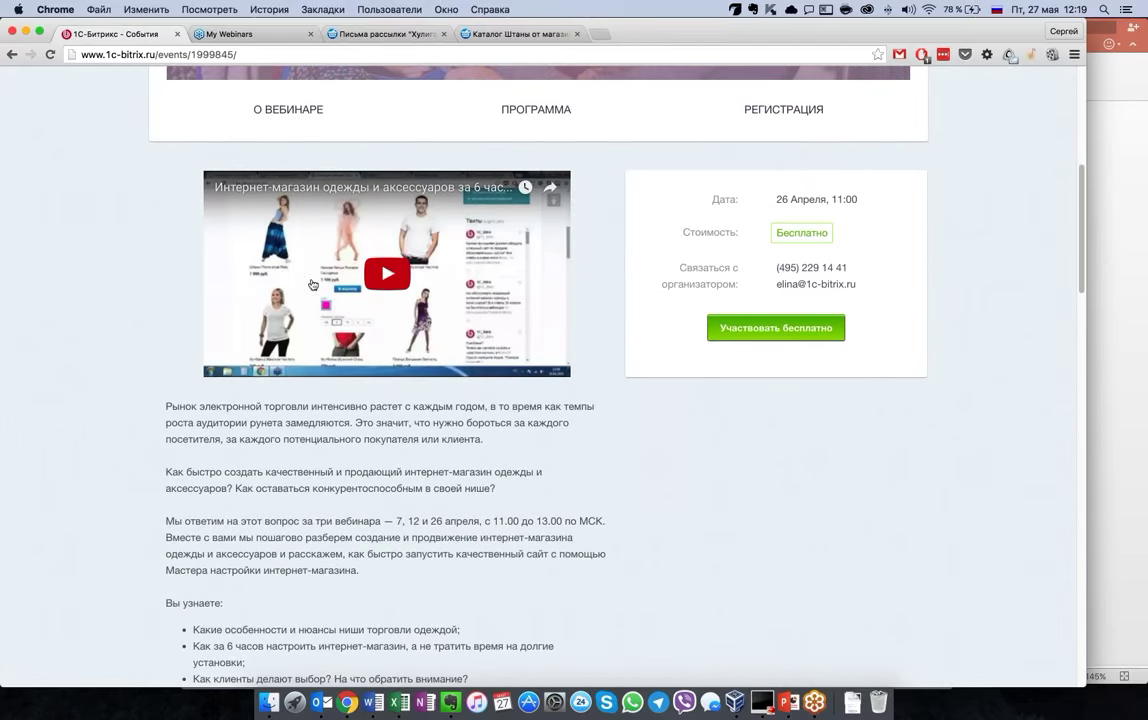
{"action": "scroll", "coordinate": [387, 272], "scroll_direction": "down", "scroll_amount": 7}
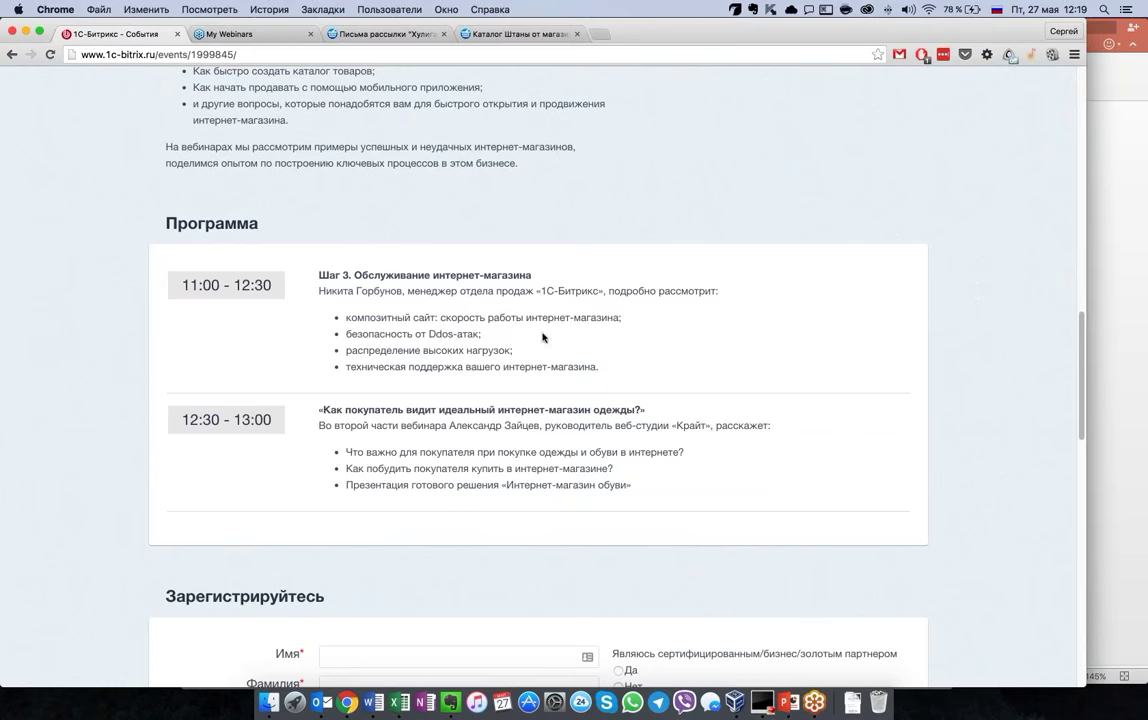
{"action": "scroll", "coordinate": [624, 368], "scroll_direction": "up", "scroll_amount": 1}
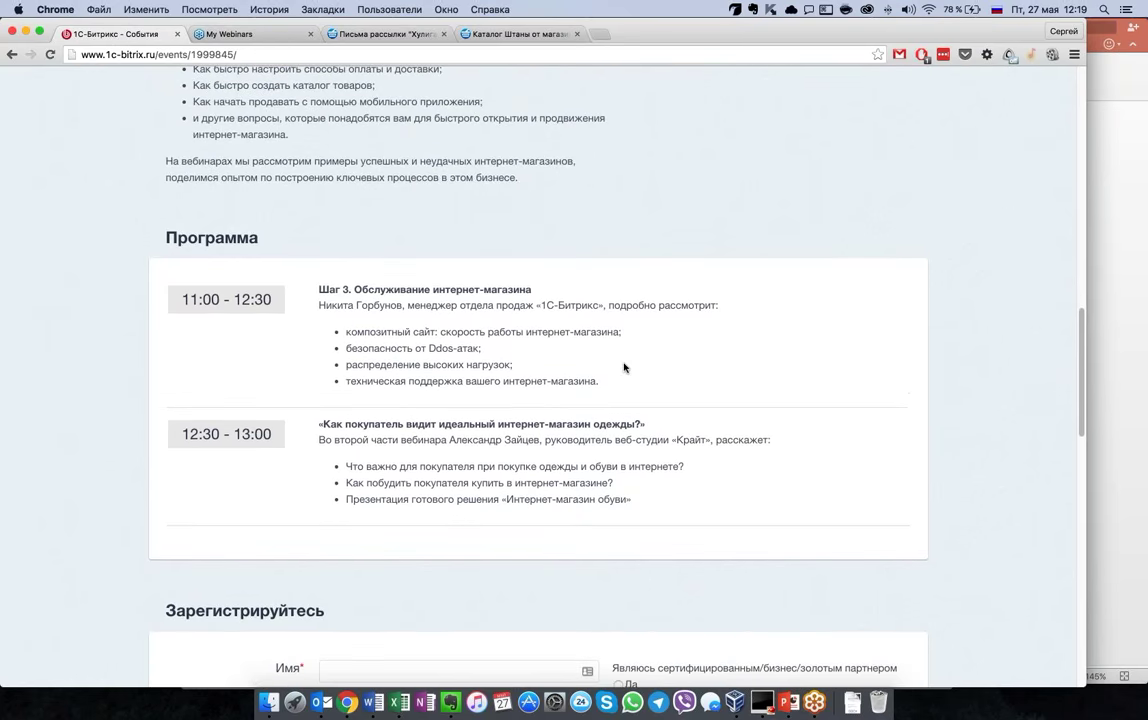
{"action": "scroll", "coordinate": [624, 368], "scroll_direction": "up", "scroll_amount": 10}
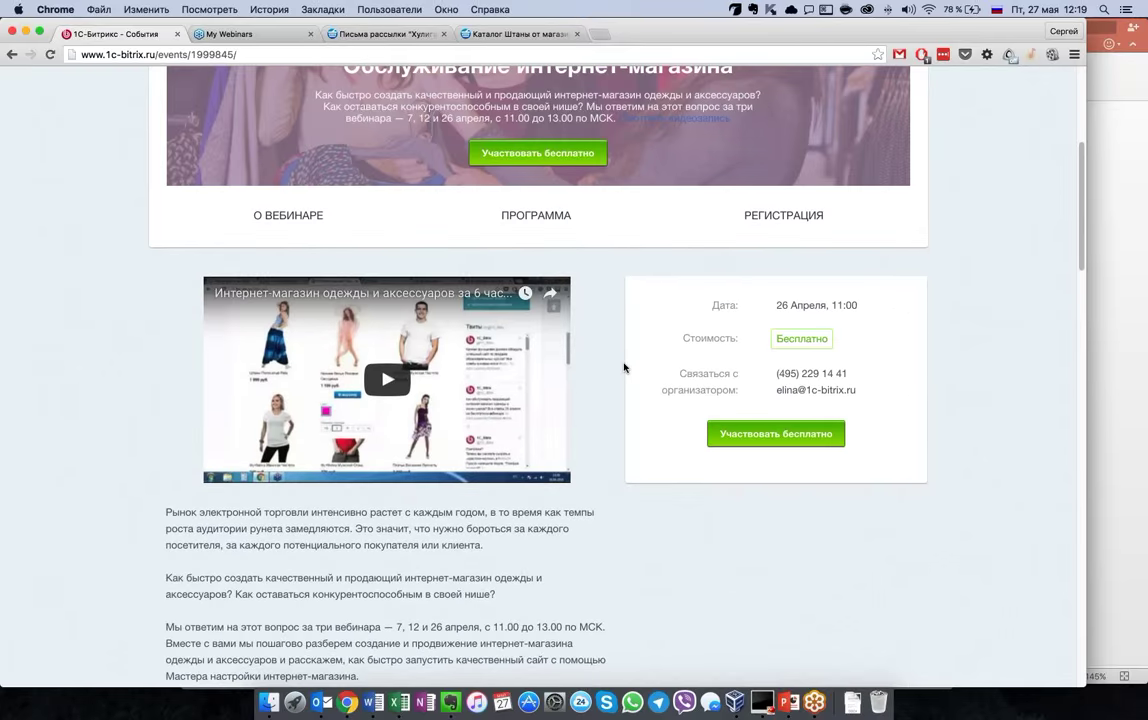
{"action": "scroll", "coordinate": [559, 325], "scroll_direction": "up", "scroll_amount": 6}
{"action": "scroll", "coordinate": [559, 325], "scroll_direction": "down", "scroll_amount": 3}
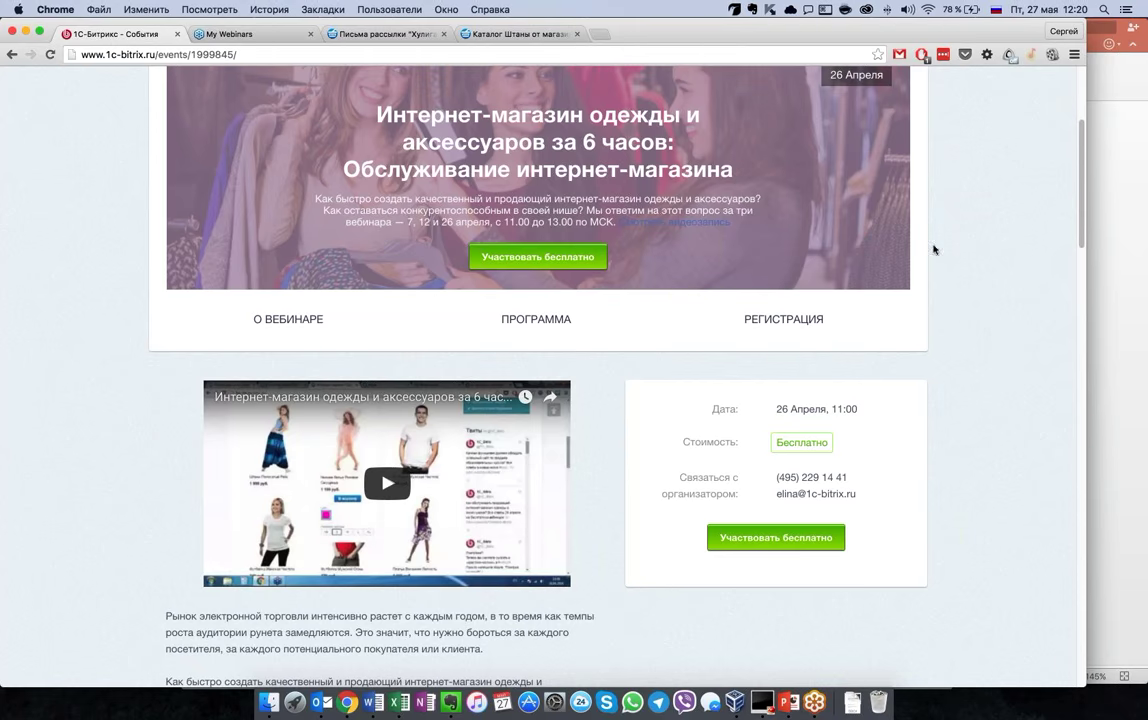
{"action": "left_click", "coordinate": [1096, 100]}
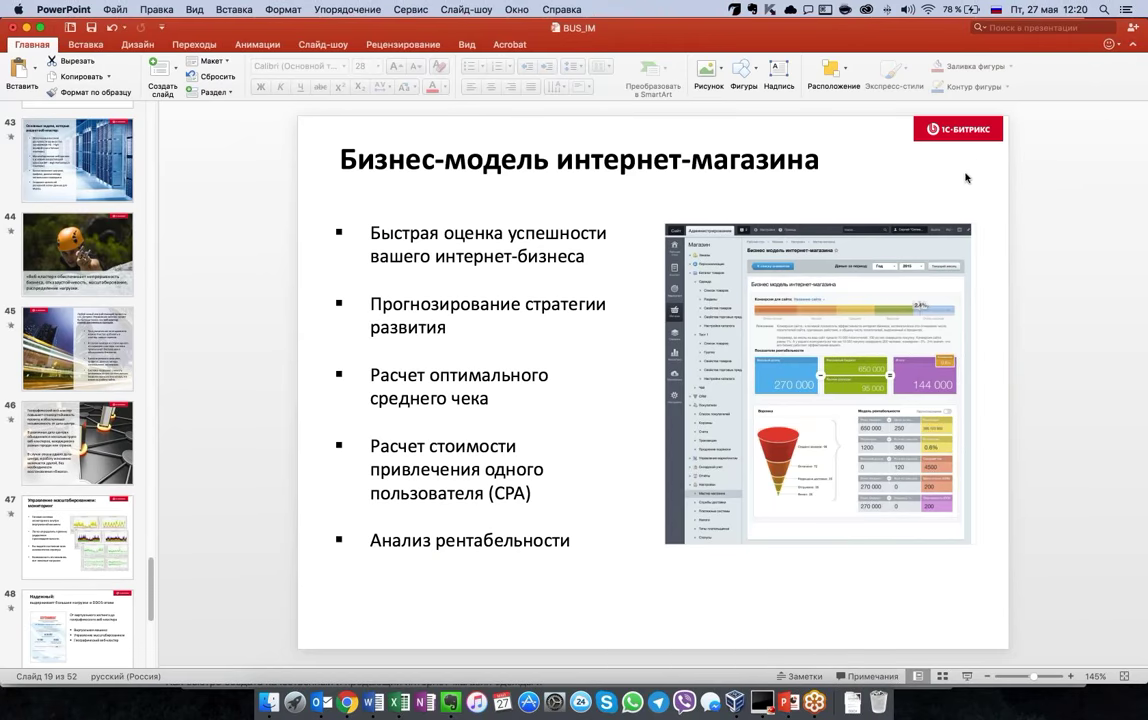